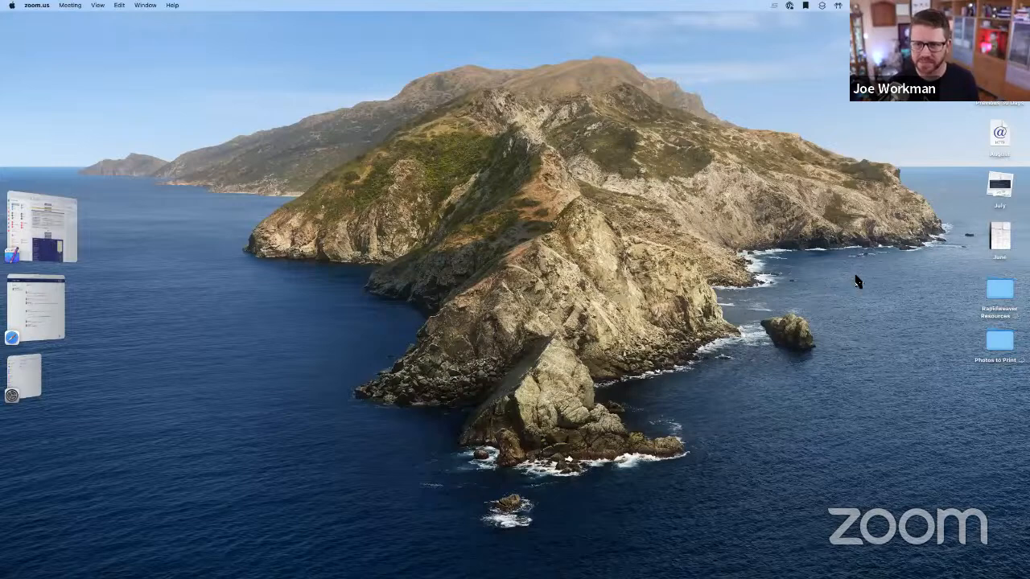
Bring the Storm Bug Out project window back from Stage Manager and nudge it into place
{"action": "left_click", "coordinate": [859, 281]}
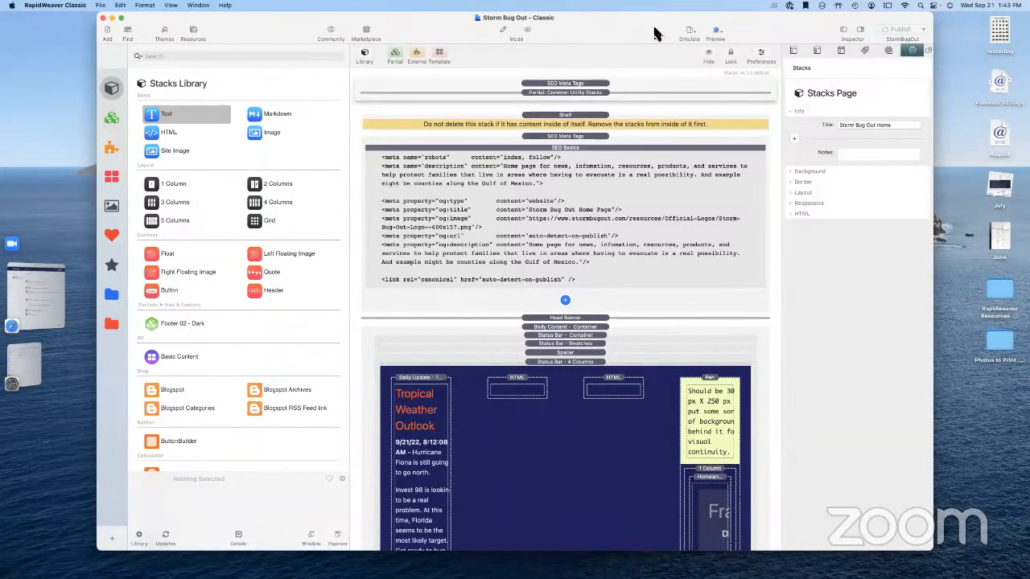
{"action": "left_click_drag", "start_coordinate": [654, 33], "coordinate": [644, 35]}
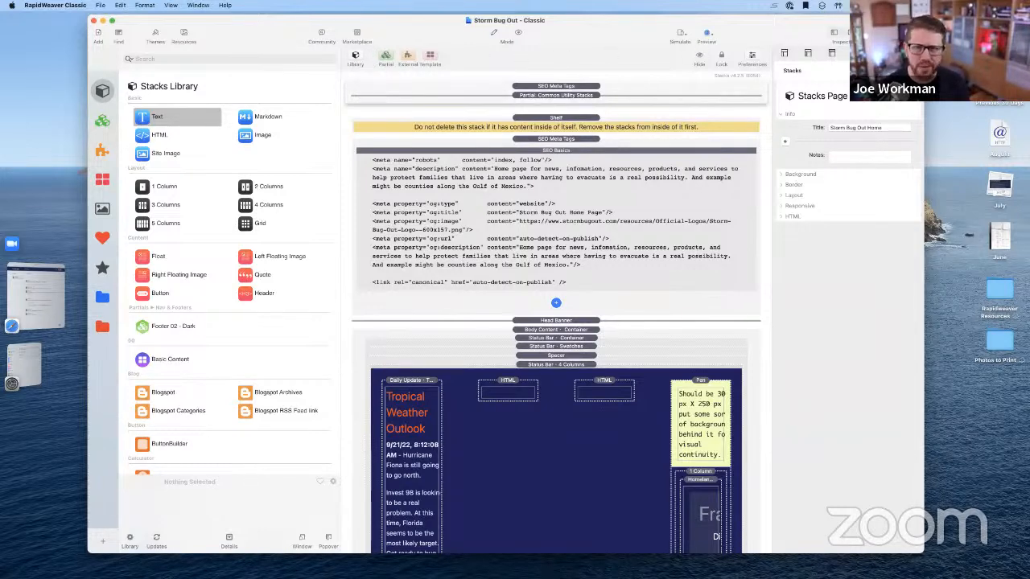
Toggle the sidebar to show the Pages list next to the Home page's stacks
{"action": "left_click", "coordinate": [836, 33]}
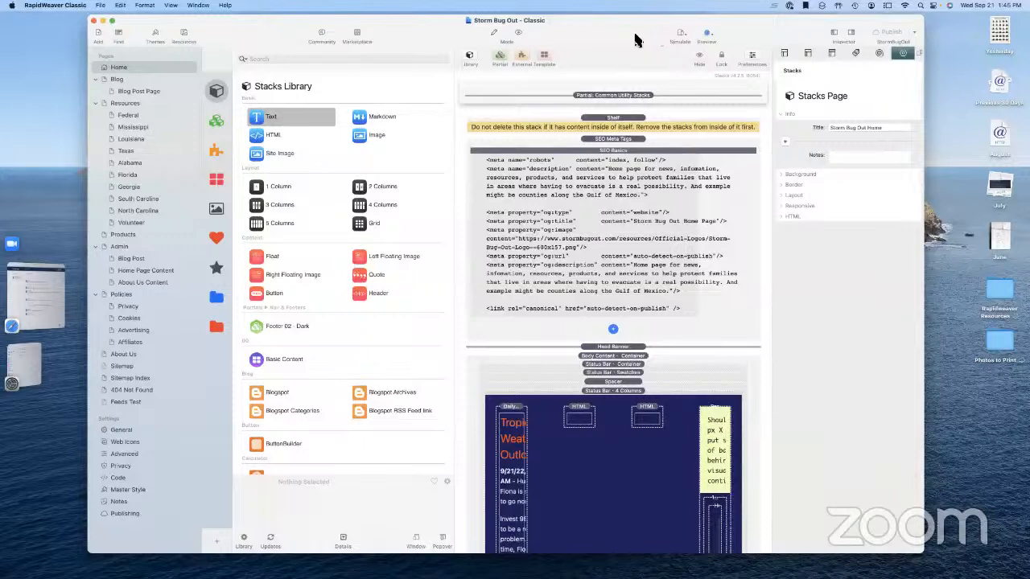
Preview the Home page, then open the Blog page in Edit mode
{"action": "left_click", "coordinate": [519, 34]}
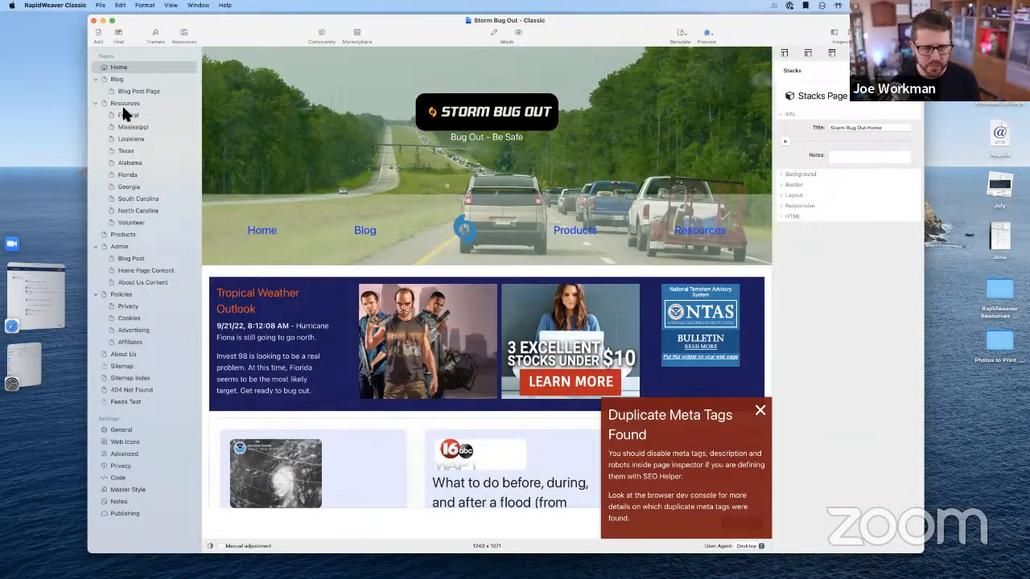
{"action": "left_click", "coordinate": [119, 78]}
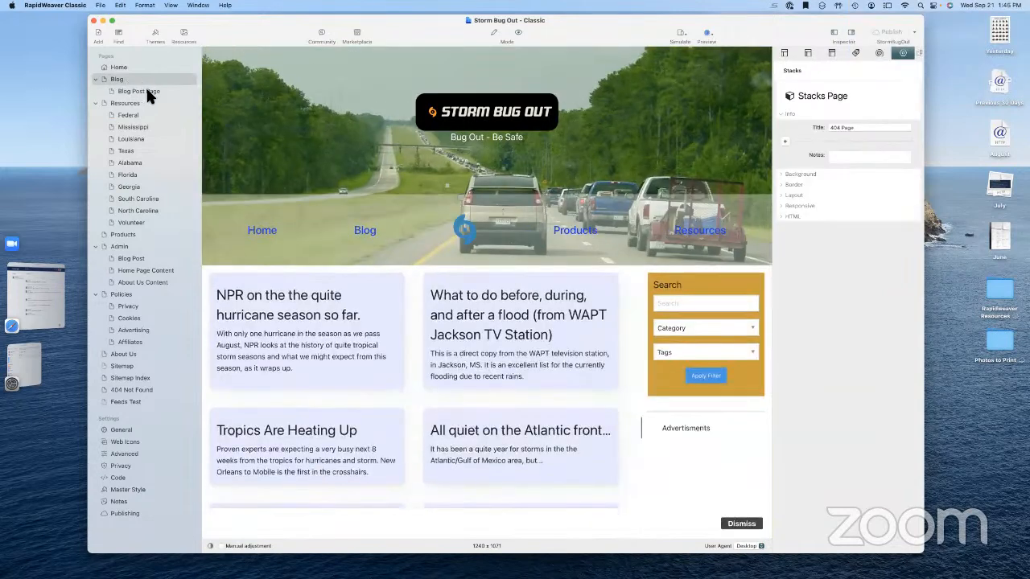
{"action": "left_click", "coordinate": [495, 33]}
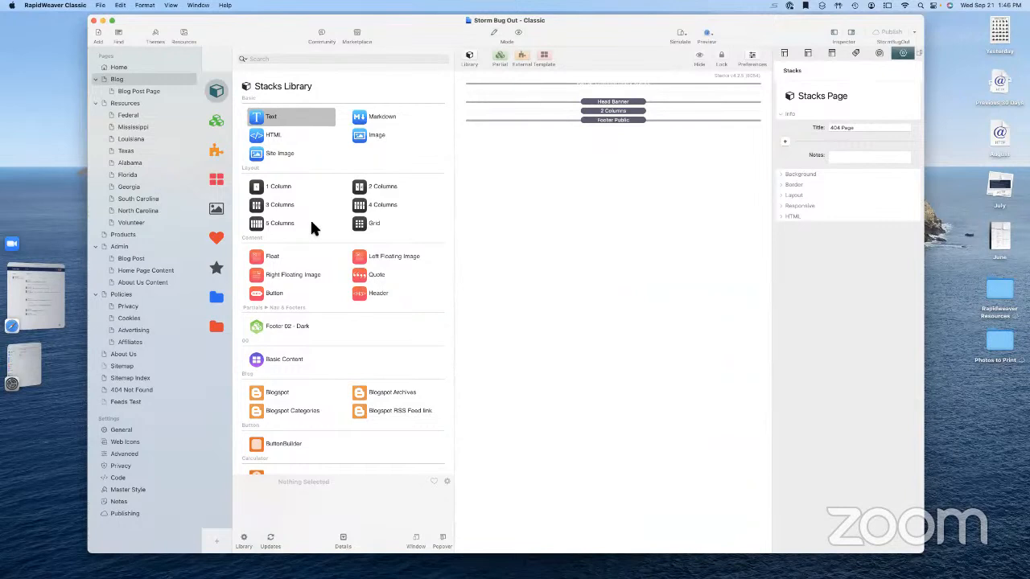
Inspect the Blog page's Common Utility Stacks partial, SEO Meta Tags, 2 Columns and Footer Public stacks
{"action": "left_click", "coordinate": [607, 83]}
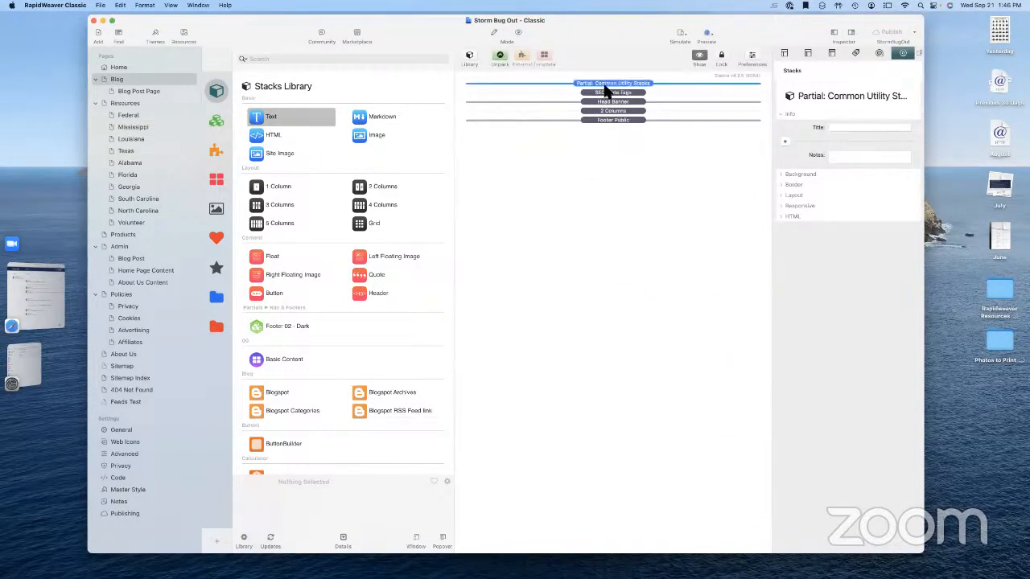
{"action": "left_click", "coordinate": [607, 93]}
{"action": "left_click", "coordinate": [609, 84]}
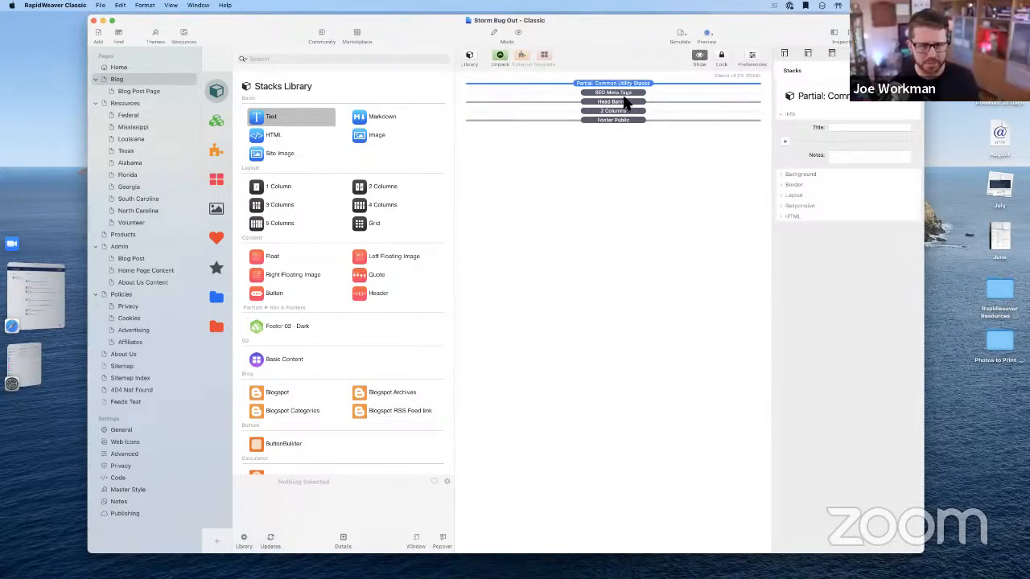
{"action": "left_click", "coordinate": [609, 112]}
{"action": "left_click", "coordinate": [610, 121]}
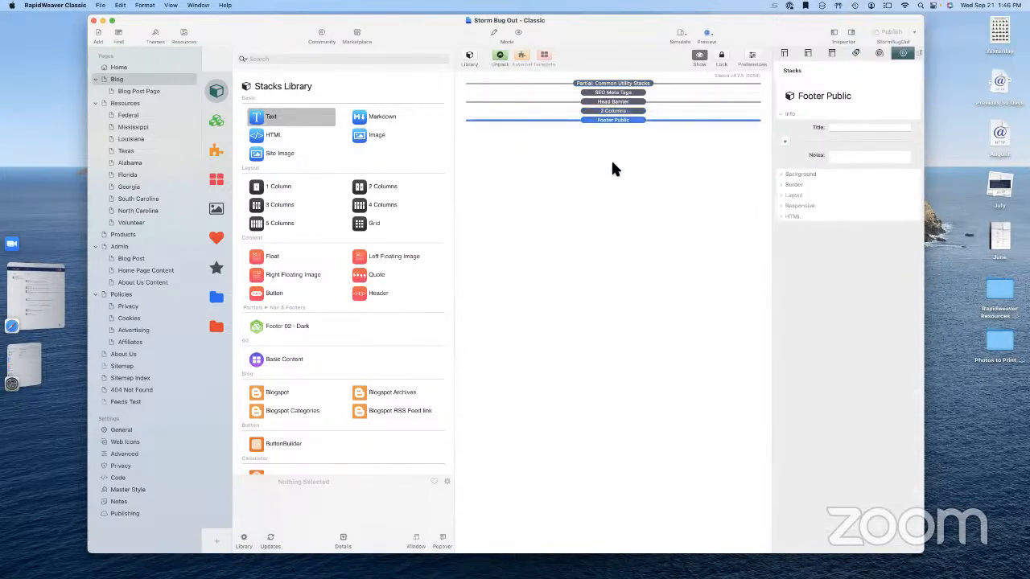
{"action": "left_click", "coordinate": [613, 163]}
Check Blog Post Page's partial, then open Admin's Blog Post page with the Library hidden
{"action": "left_click", "coordinate": [140, 91]}
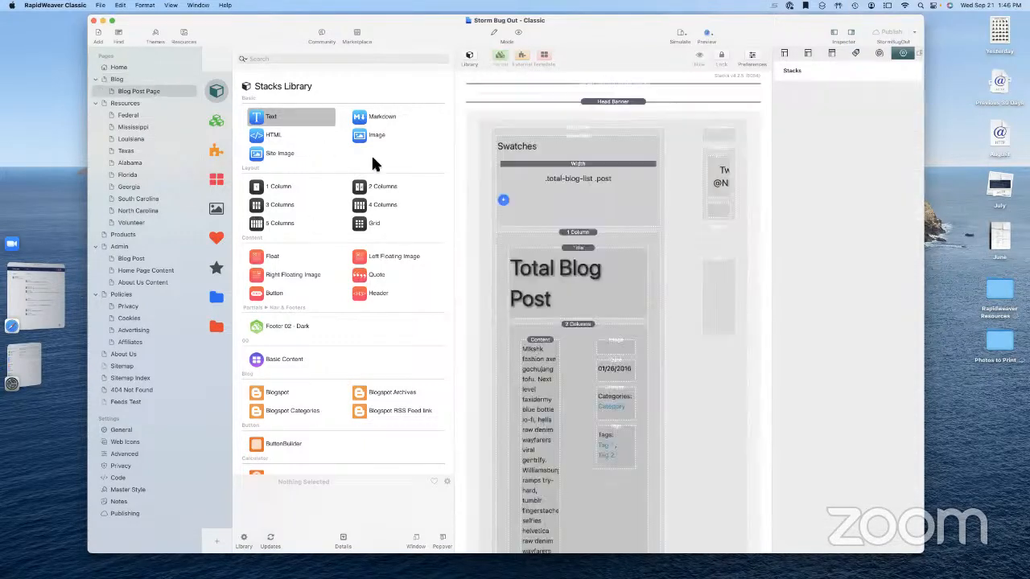
{"action": "left_click", "coordinate": [608, 84]}
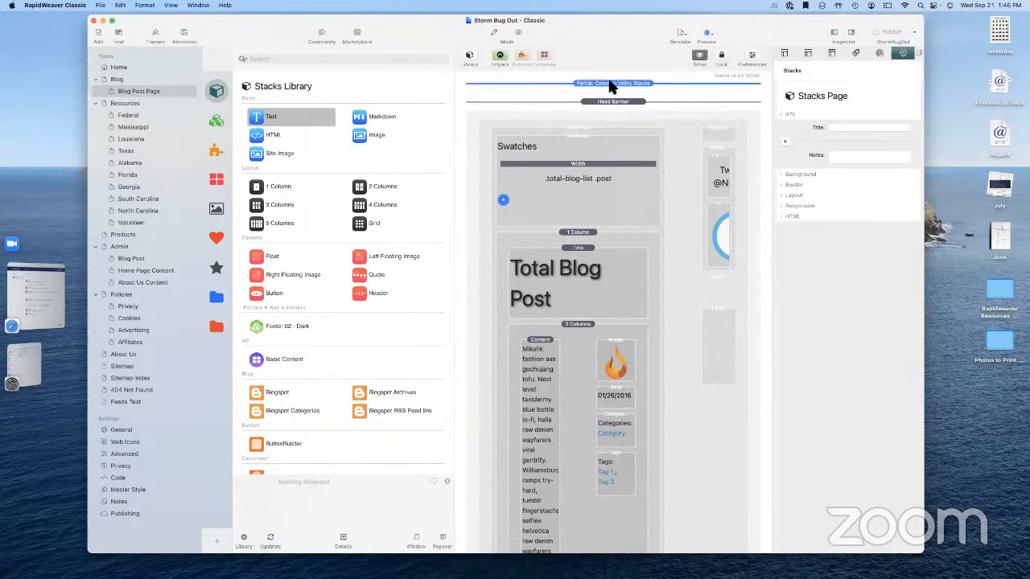
{"action": "left_click", "coordinate": [610, 78]}
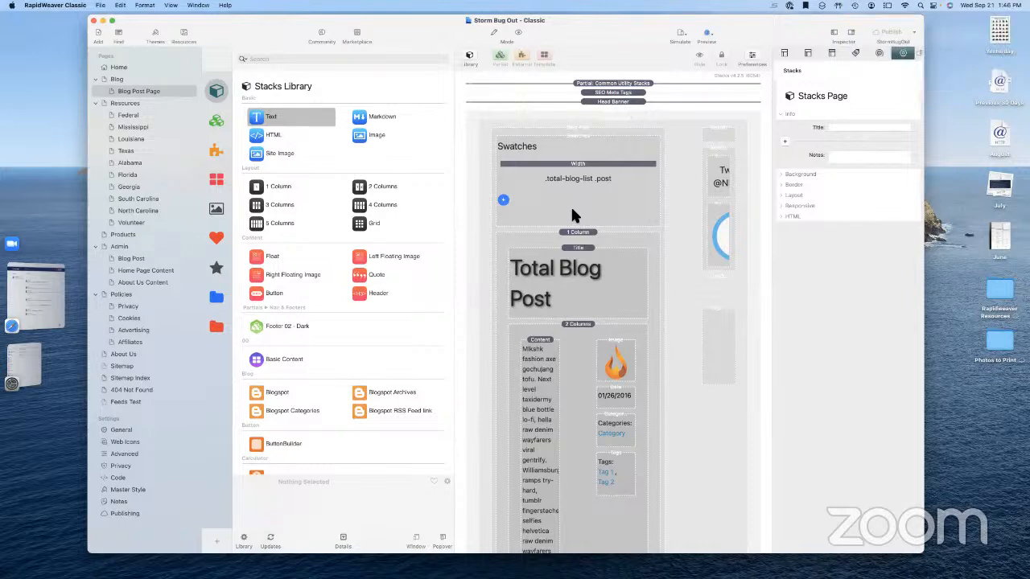
{"action": "left_click", "coordinate": [129, 246]}
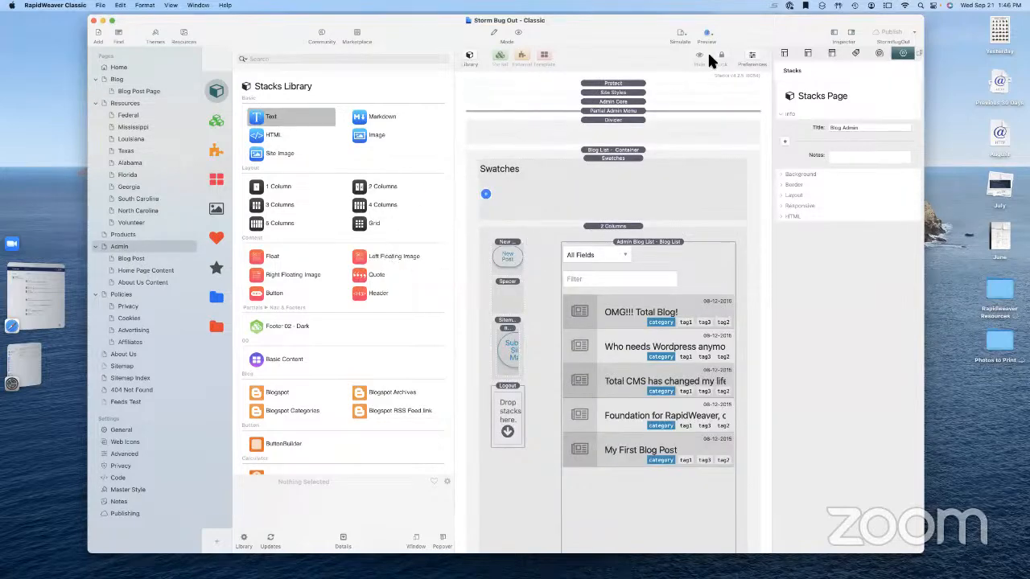
{"action": "left_click", "coordinate": [468, 58]}
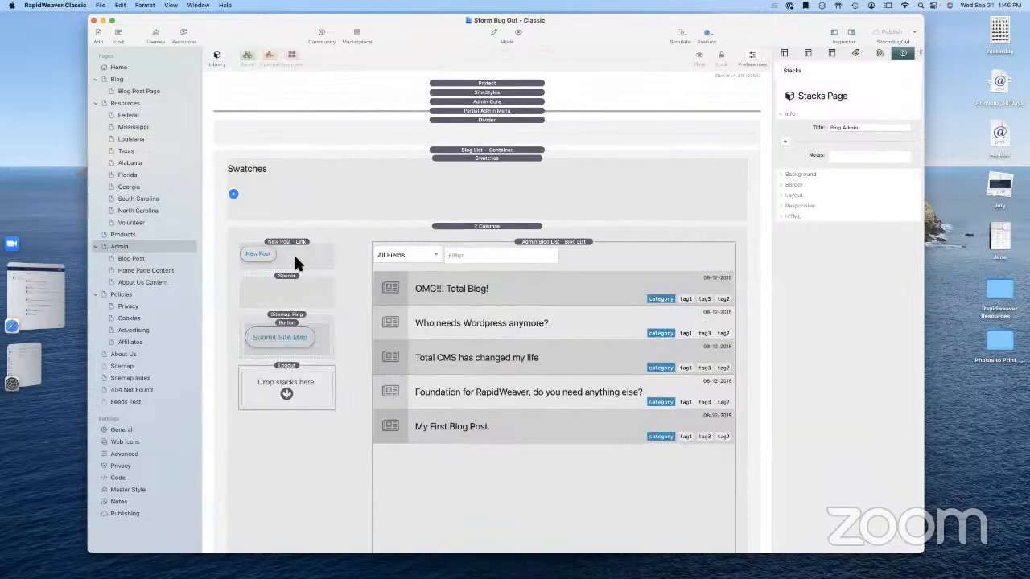
{"action": "left_click", "coordinate": [119, 259]}
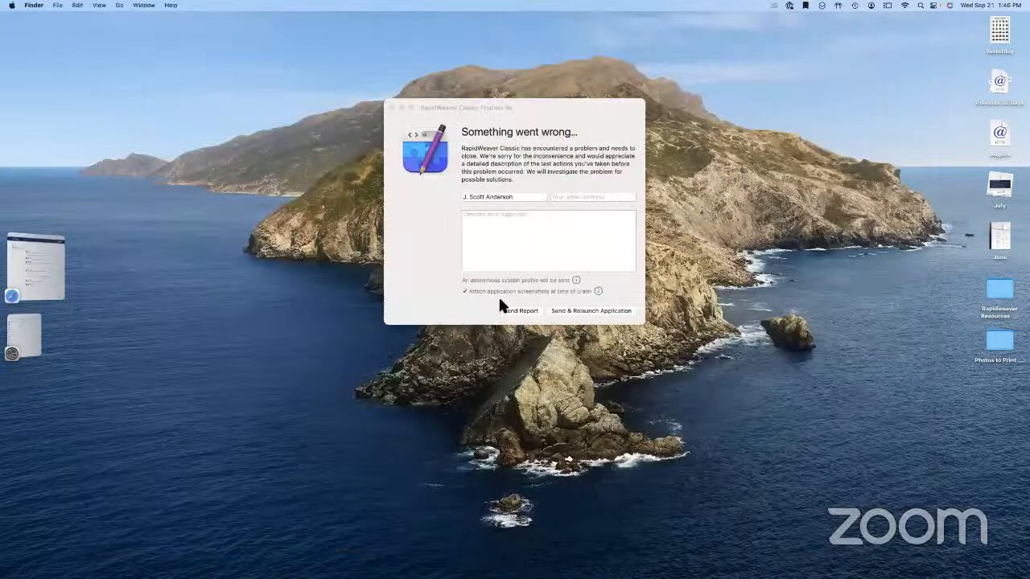
Send the crash report, relaunch, and cancel the plugin update check so the project reopens
{"action": "left_click", "coordinate": [585, 316]}
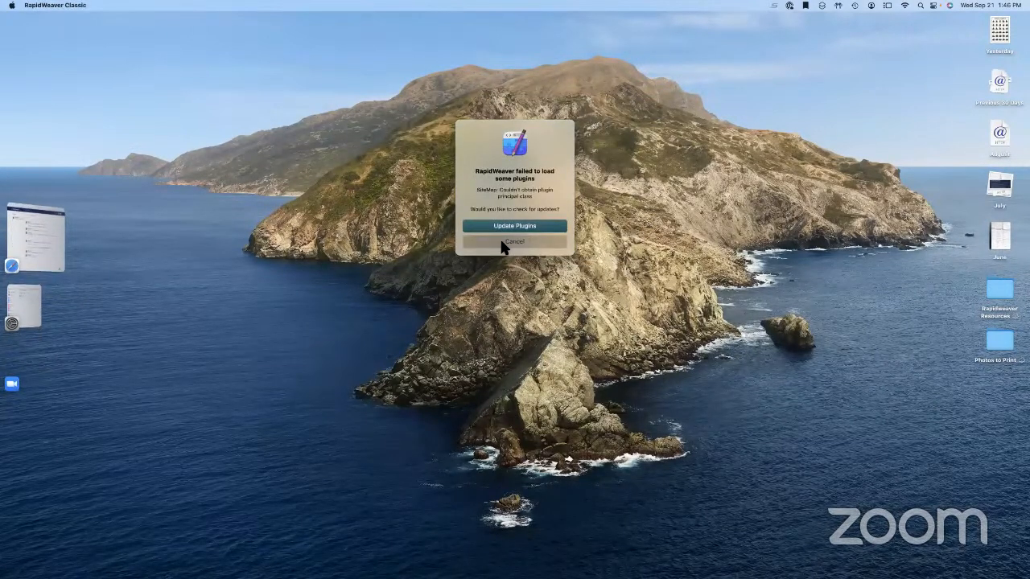
{"action": "left_click", "coordinate": [512, 241]}
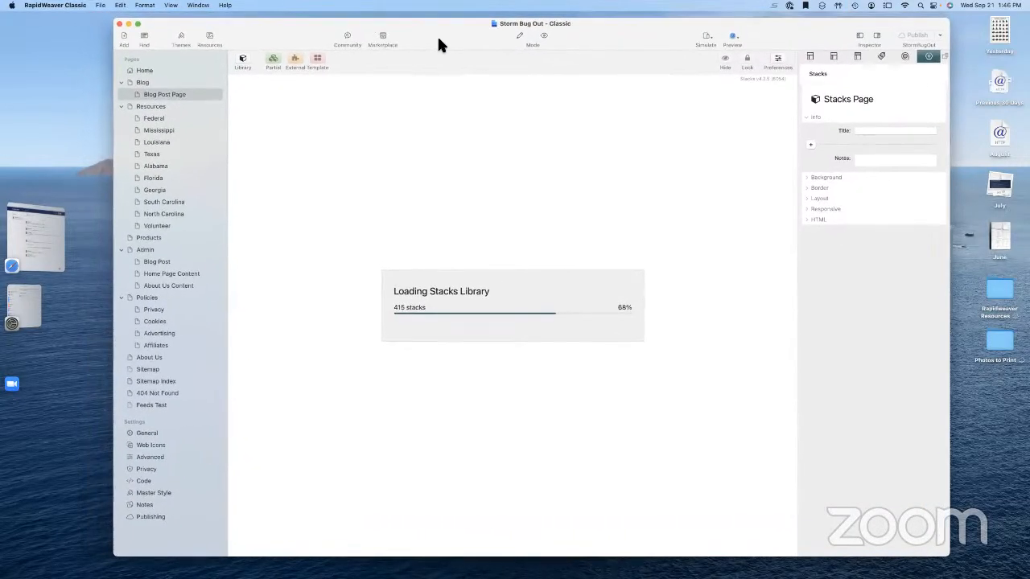
{"action": "left_click_drag", "start_coordinate": [439, 44], "coordinate": [445, 52]}
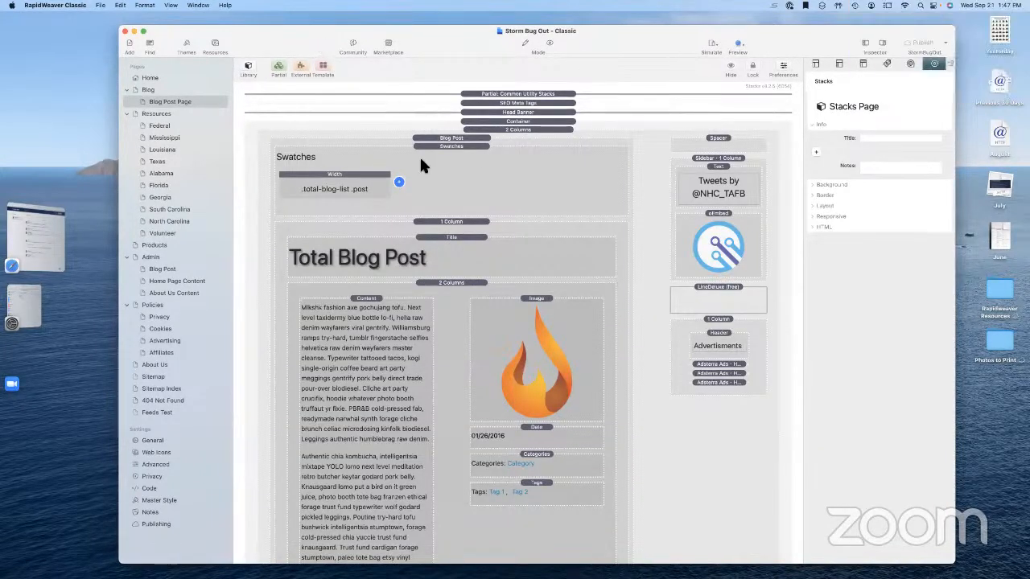
Return to RapidWeaver via Stage Manager and open Preferences from the RapidWeaver Classic menu
{"action": "left_click_drag", "start_coordinate": [420, 158], "coordinate": [317, 35]}
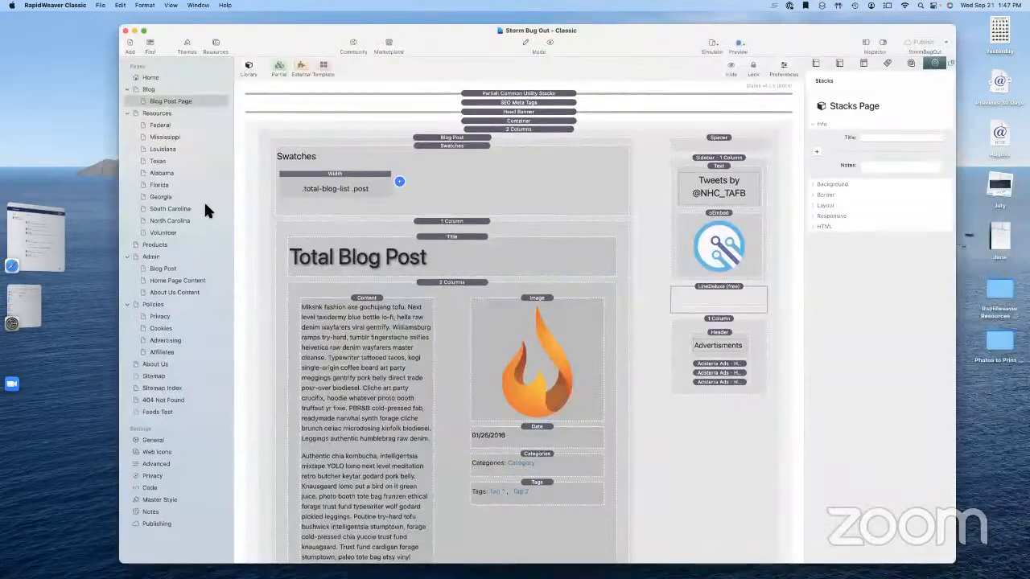
{"action": "left_click", "coordinate": [42, 316]}
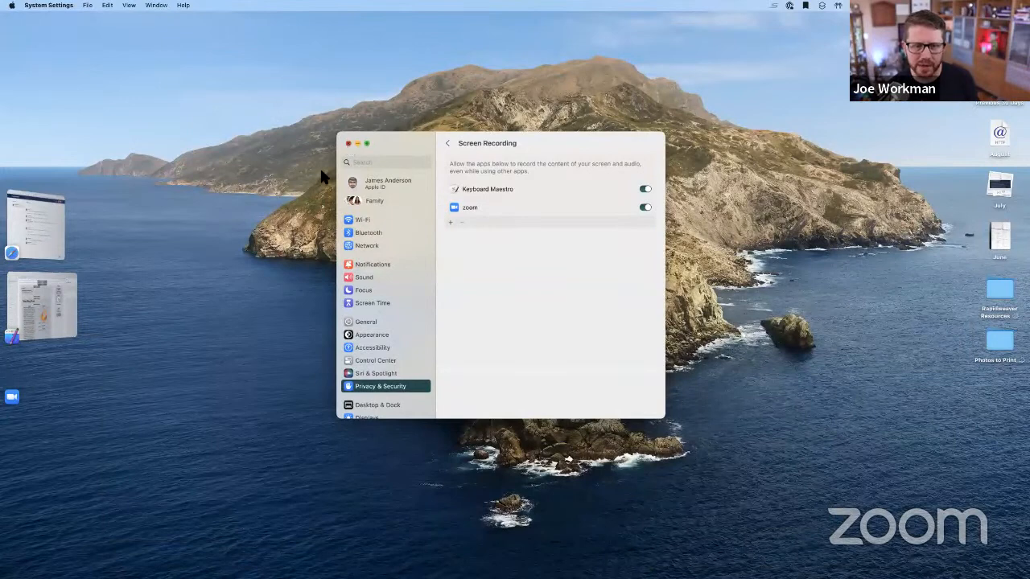
{"action": "left_click", "coordinate": [44, 335]}
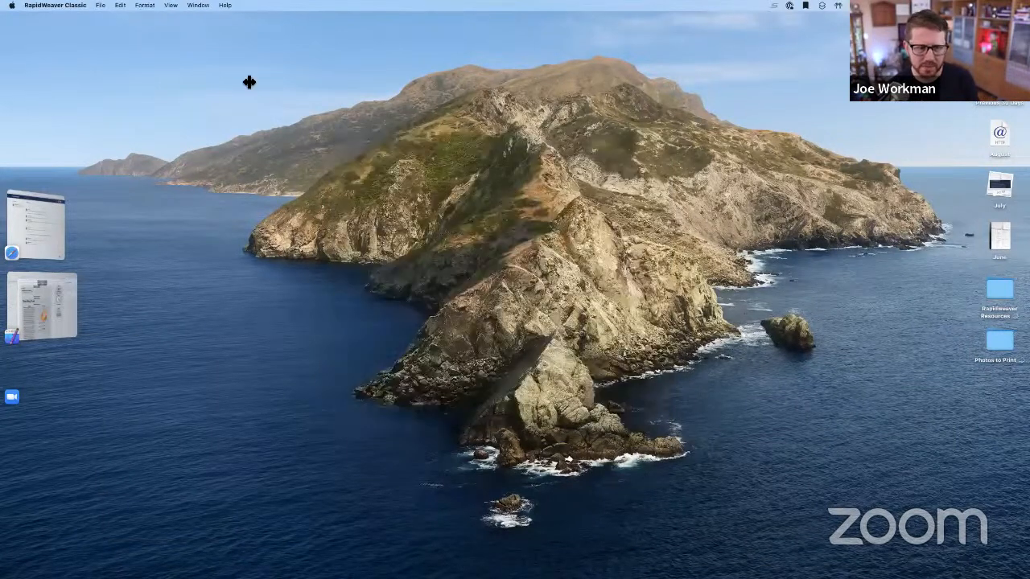
{"action": "left_click", "coordinate": [66, 6]}
{"action": "left_click", "coordinate": [67, 57]}
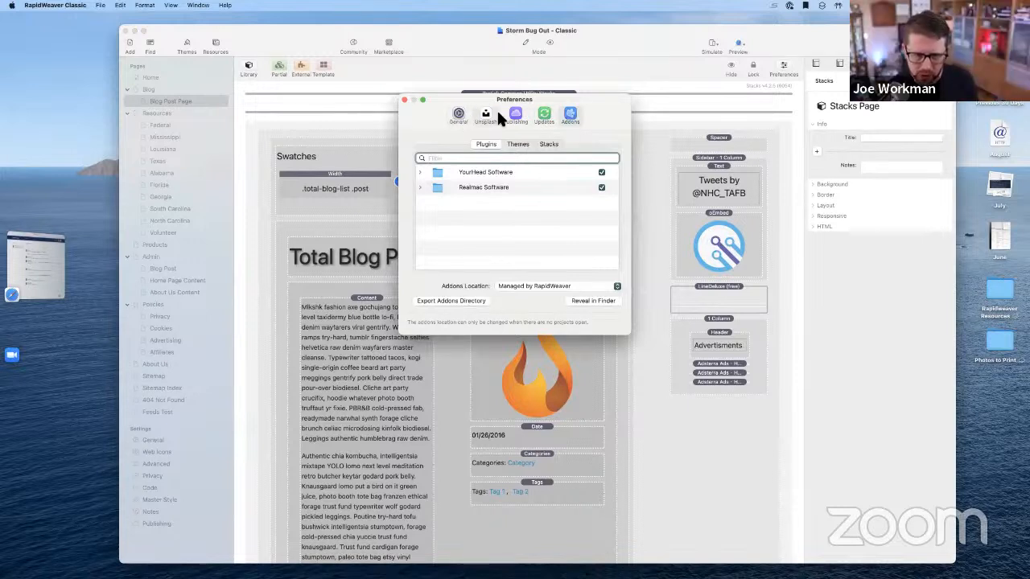
Expand the YourHead and Realmac plugin groups, toggle Stacks off and on, and disable Flow
{"action": "left_click", "coordinate": [419, 172]}
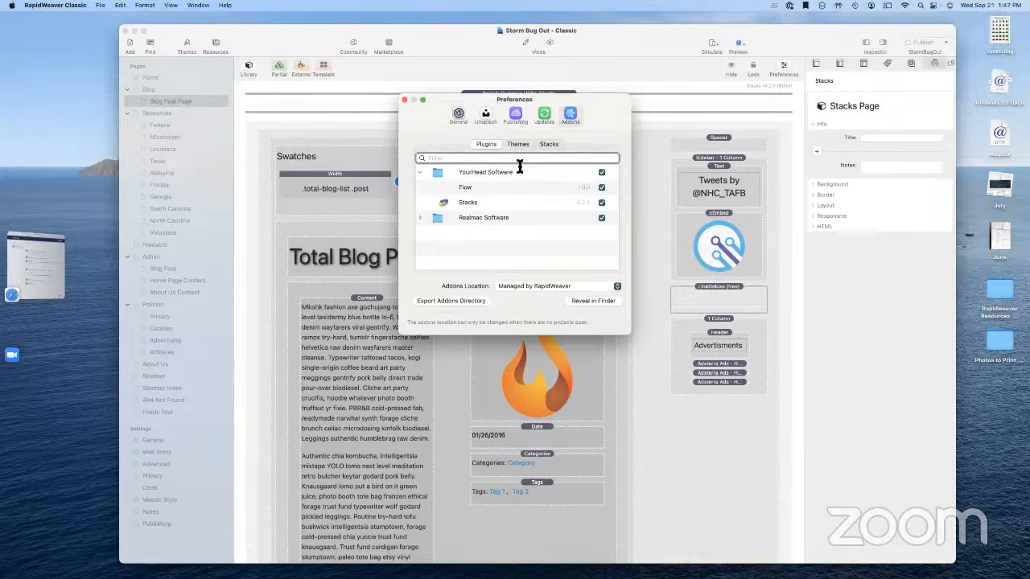
{"action": "left_click", "coordinate": [419, 217]}
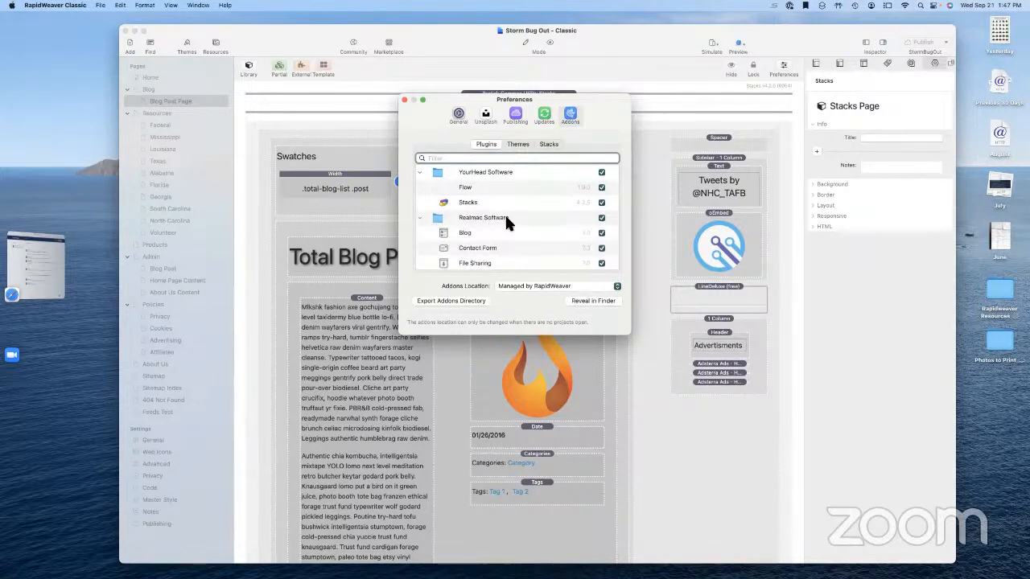
{"action": "scroll", "coordinate": [512, 213], "scroll_direction": "down", "scroll_amount": 5}
{"action": "scroll", "coordinate": [513, 213], "scroll_direction": "up", "scroll_amount": 5}
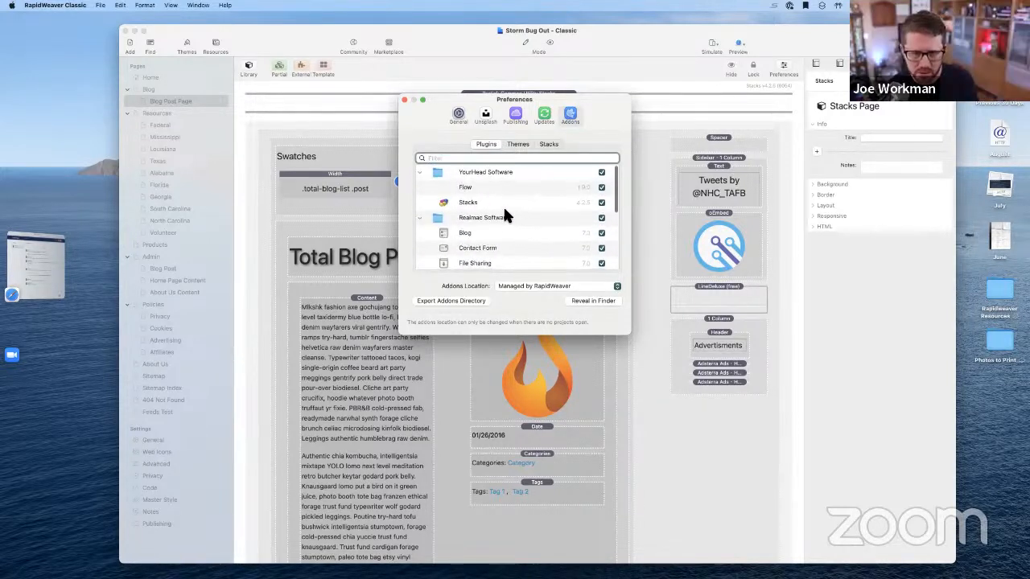
{"action": "left_click", "coordinate": [602, 203]}
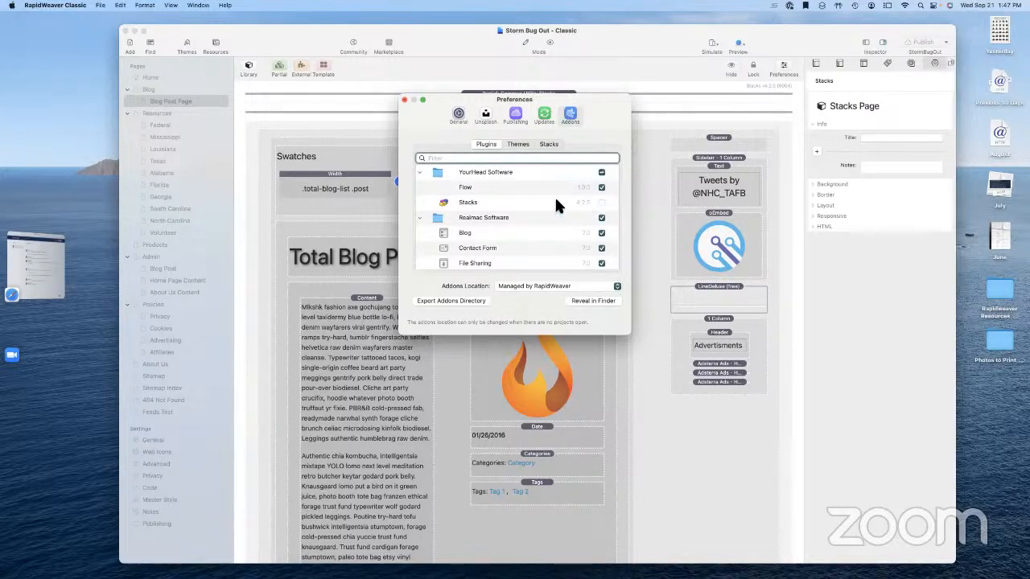
{"action": "left_click", "coordinate": [602, 202]}
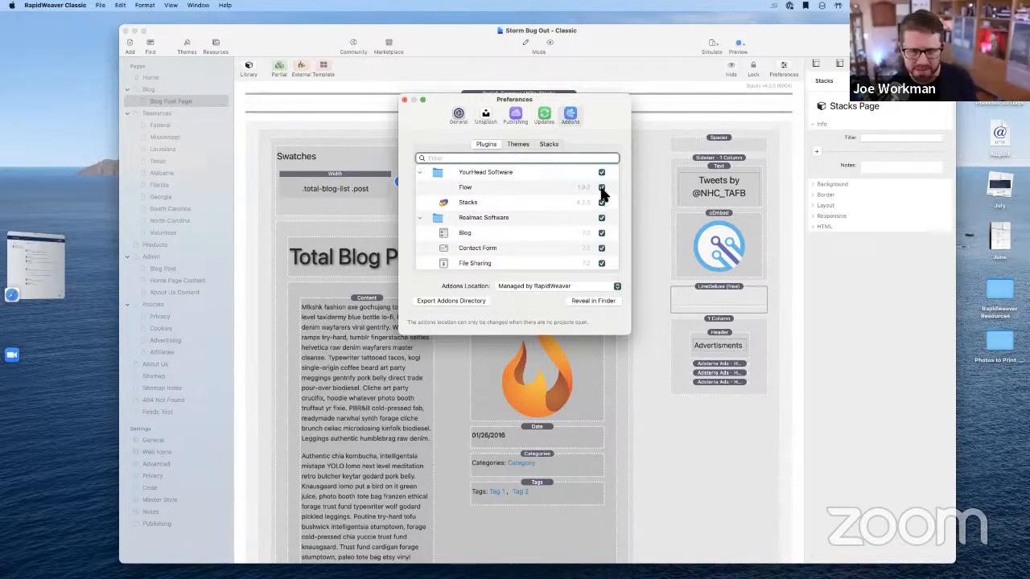
{"action": "left_click", "coordinate": [602, 187]}
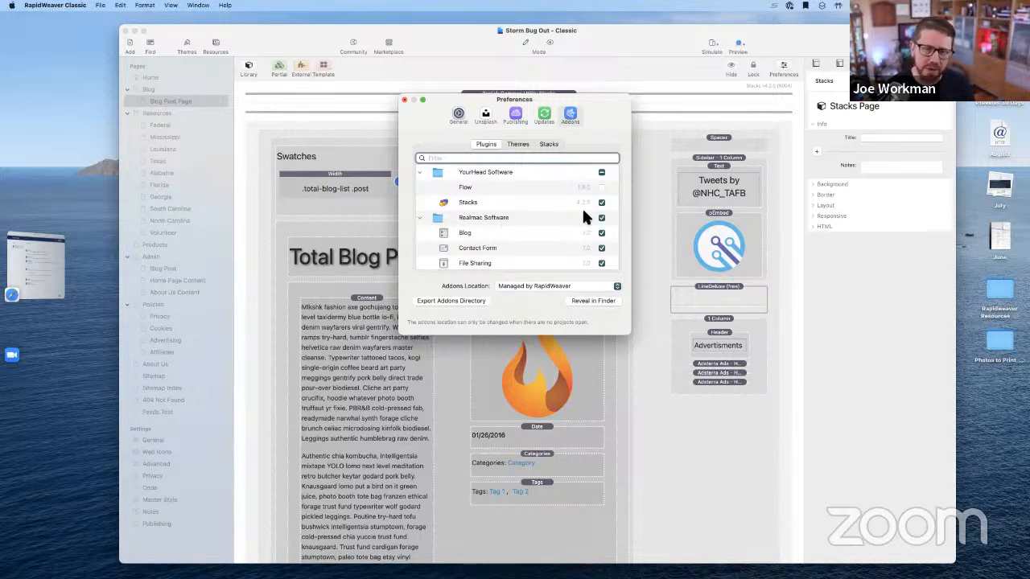
{"action": "scroll", "coordinate": [537, 223], "scroll_direction": "down", "scroll_amount": 5}
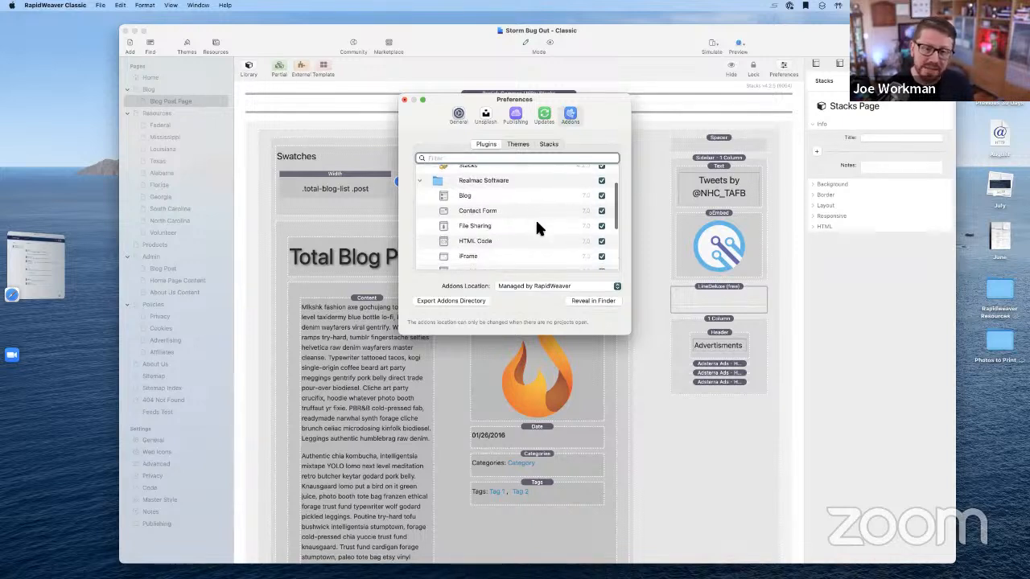
{"action": "scroll", "coordinate": [537, 224], "scroll_direction": "up", "scroll_amount": 5}
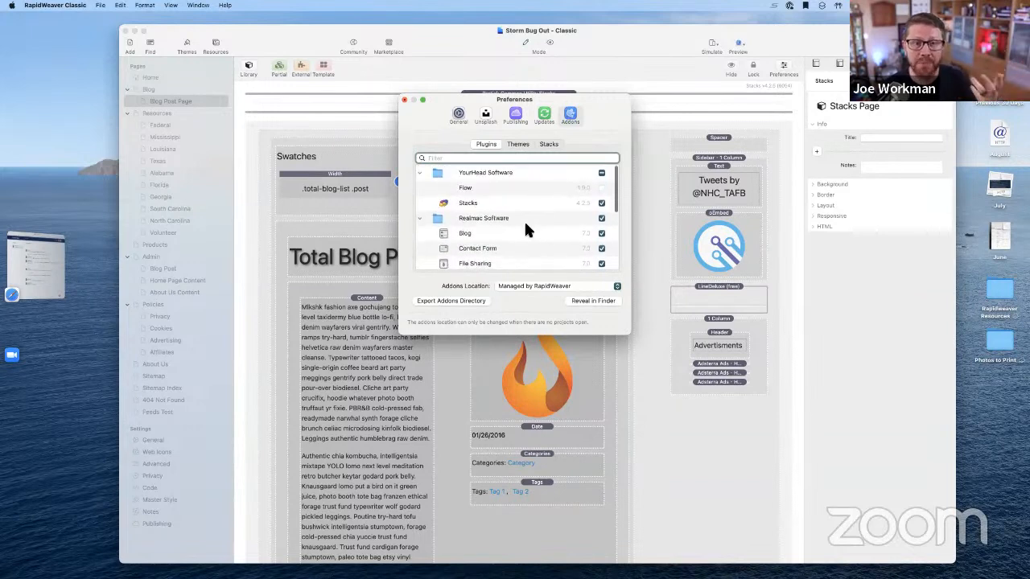
{"action": "left_click", "coordinate": [418, 218]}
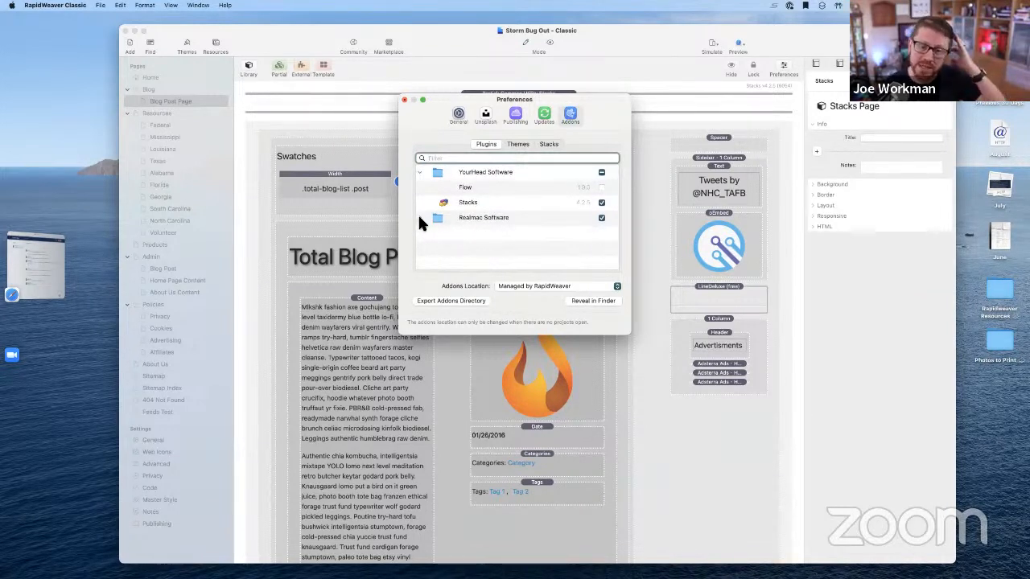
Browse the installed theme and stack add-ons, expanding and collapsing the Unknown stacks folder
{"action": "left_click", "coordinate": [523, 144]}
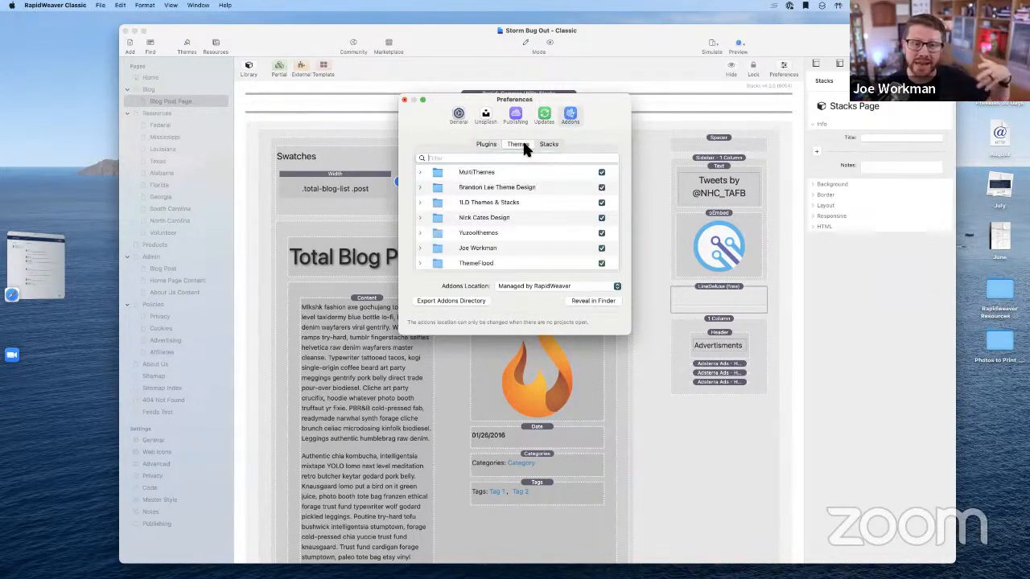
{"action": "scroll", "coordinate": [556, 212], "scroll_direction": "down", "scroll_amount": 3}
{"action": "scroll", "coordinate": [559, 214], "scroll_direction": "up", "scroll_amount": 3}
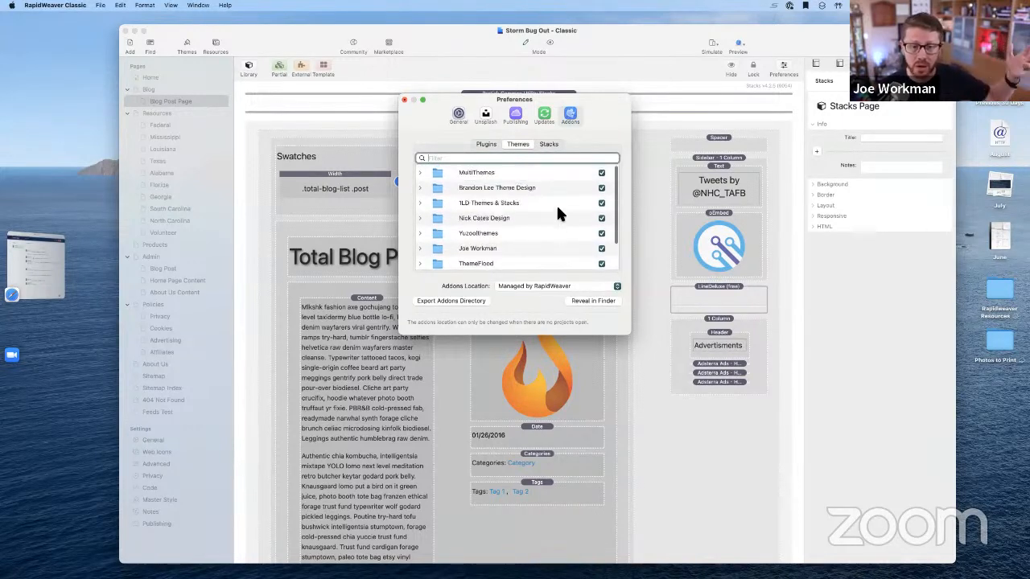
{"action": "left_click", "coordinate": [550, 144]}
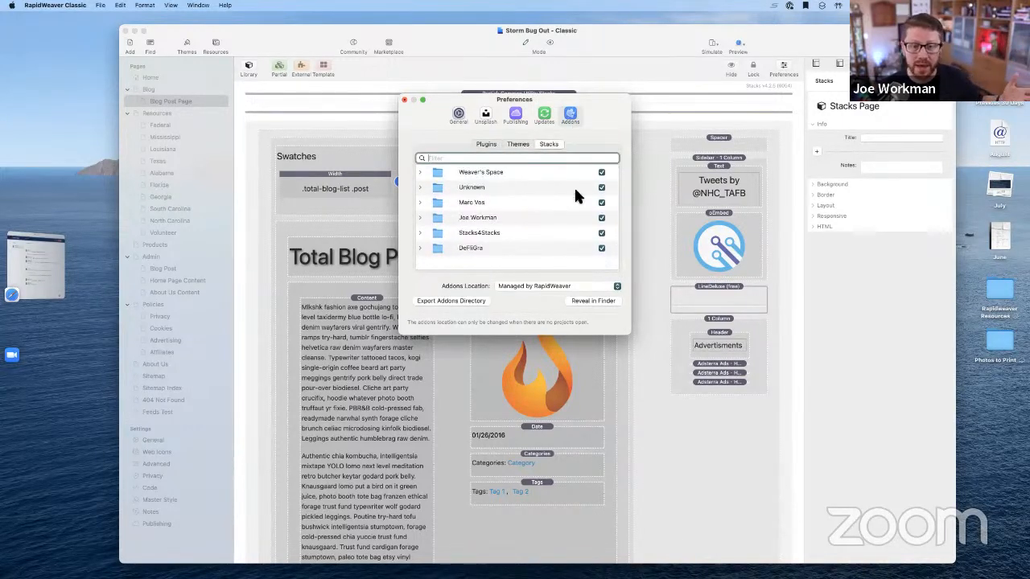
{"action": "left_click", "coordinate": [419, 184]}
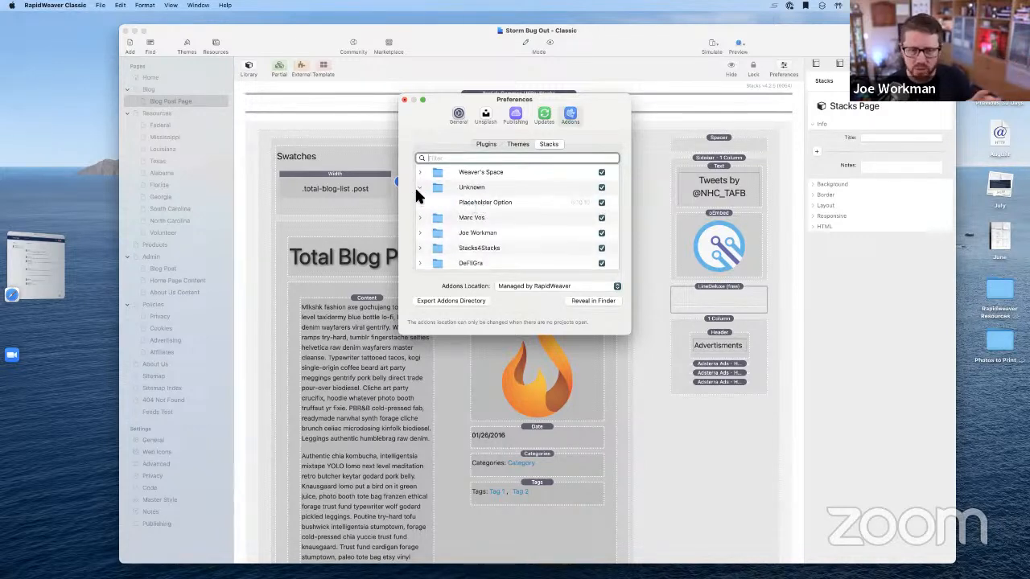
{"action": "left_click", "coordinate": [420, 188]}
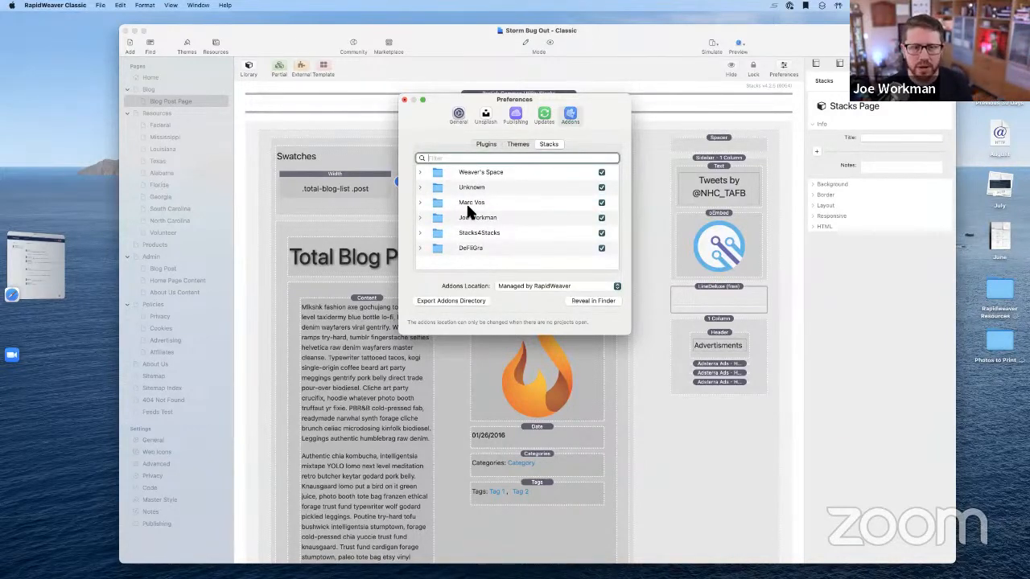
Back in the Plugins list, review the Realmac Software group and collapse it afterwards
{"action": "left_click", "coordinate": [489, 143]}
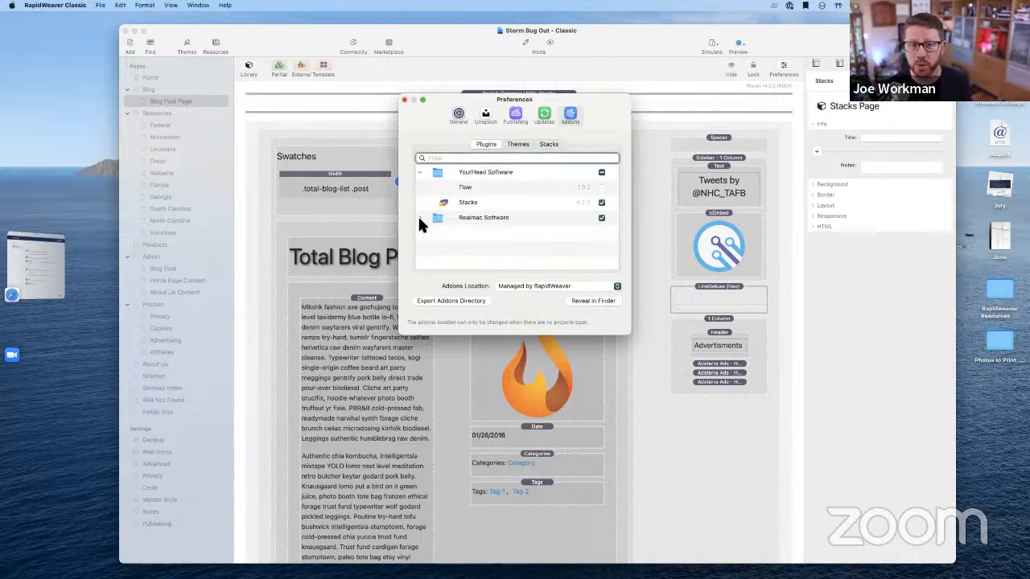
{"action": "left_click", "coordinate": [419, 172]}
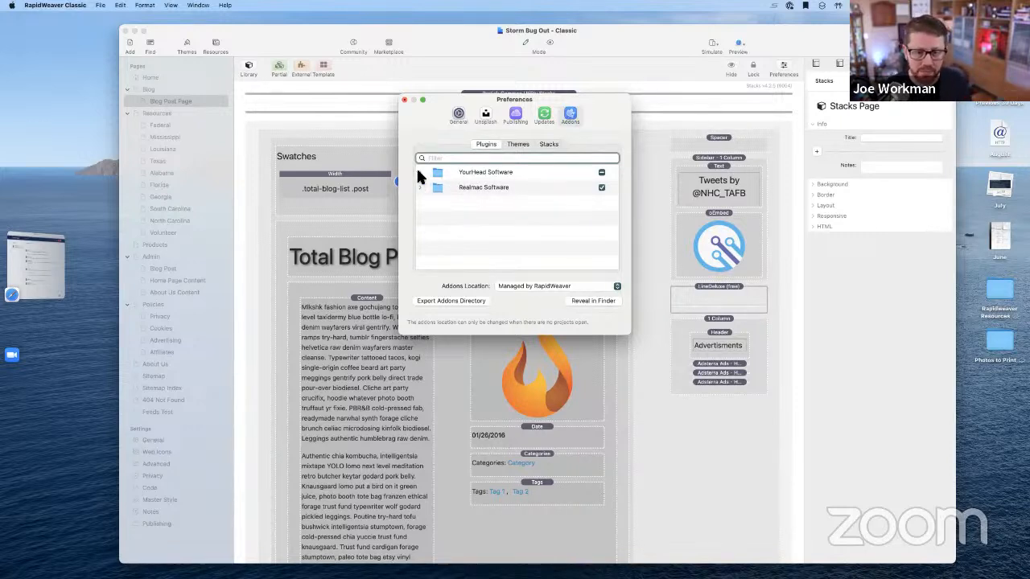
{"action": "left_click", "coordinate": [419, 186]}
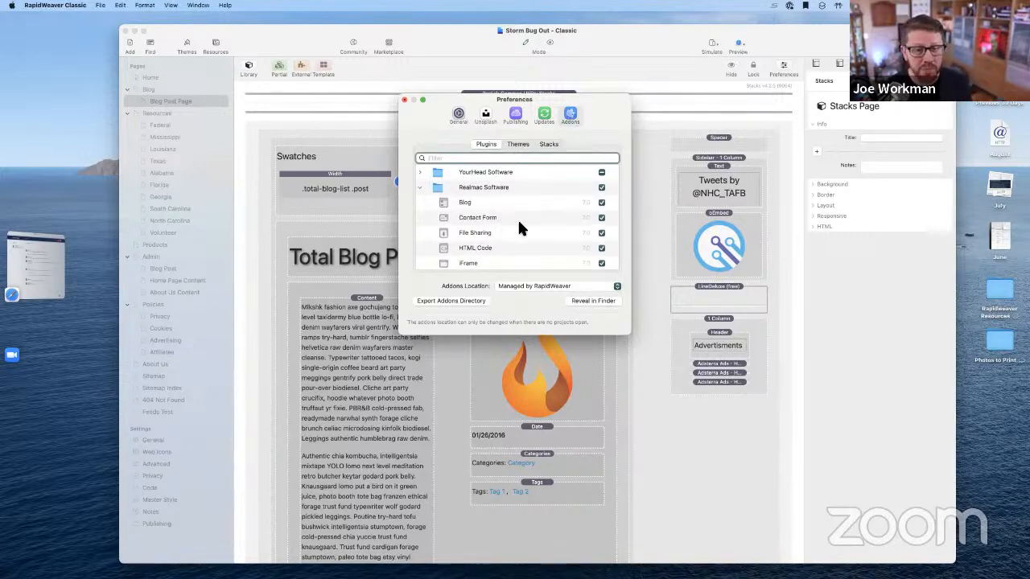
{"action": "scroll", "coordinate": [519, 226], "scroll_direction": "down", "scroll_amount": 5}
{"action": "scroll", "coordinate": [519, 226], "scroll_direction": "up", "scroll_amount": 5}
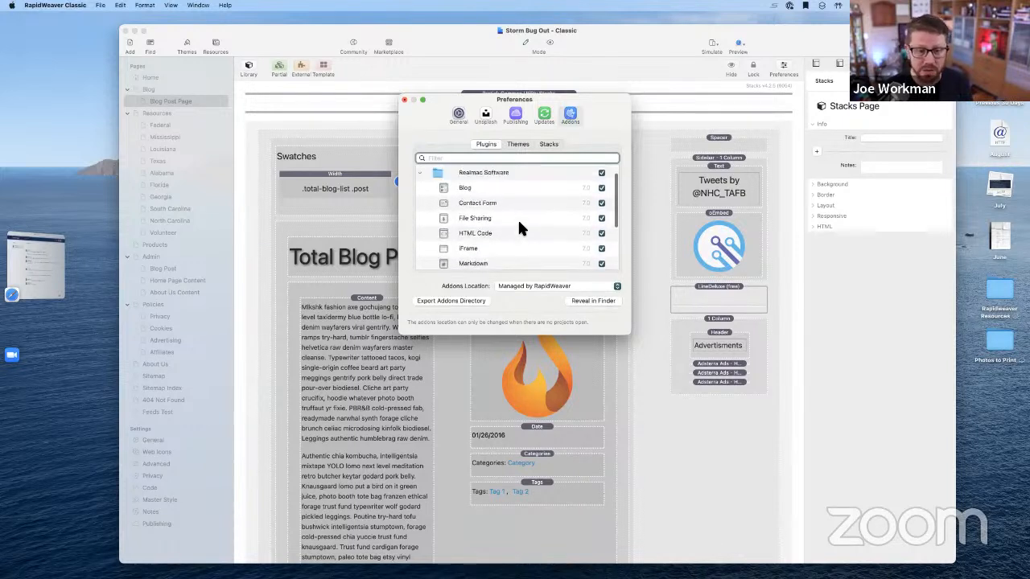
{"action": "scroll", "coordinate": [518, 219], "scroll_direction": "up", "scroll_amount": 1}
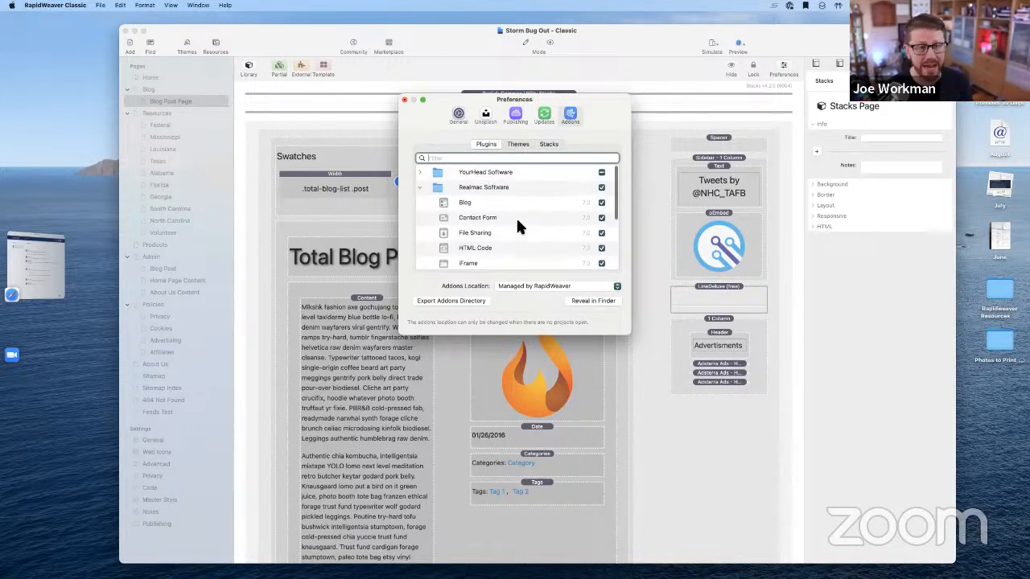
{"action": "left_click", "coordinate": [419, 187]}
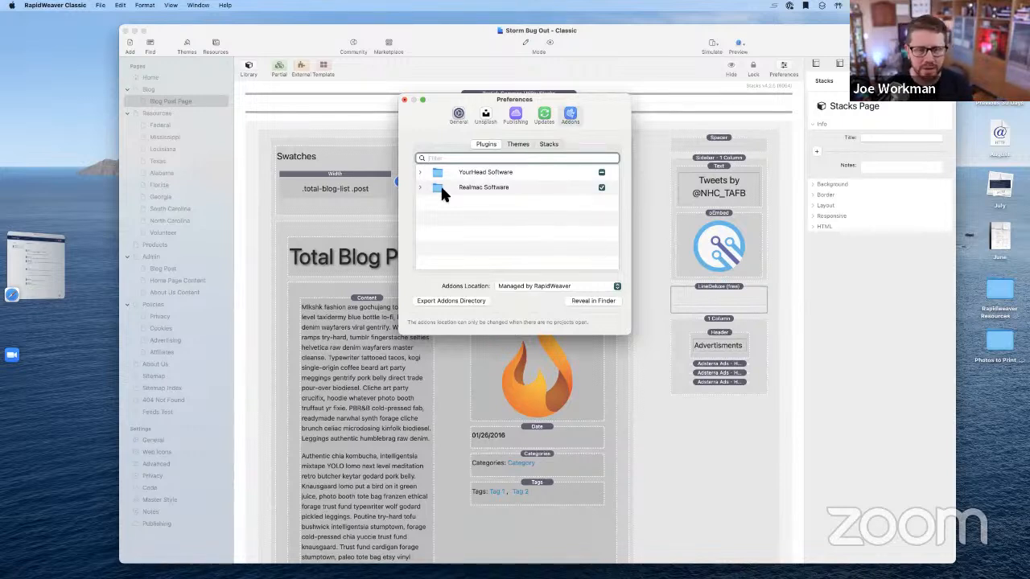
{"action": "left_click", "coordinate": [419, 186]}
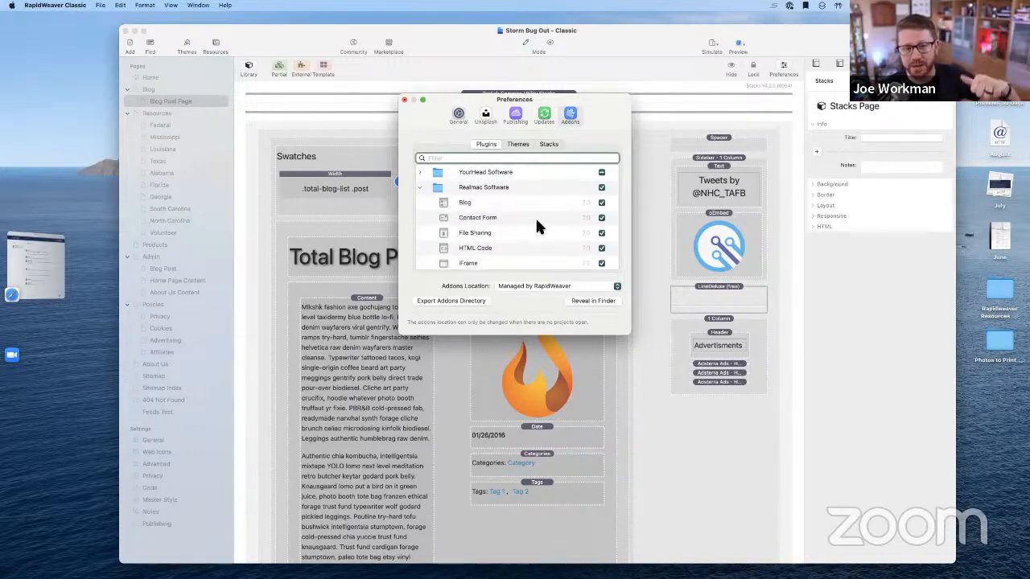
{"action": "scroll", "coordinate": [537, 222], "scroll_direction": "down", "scroll_amount": 10}
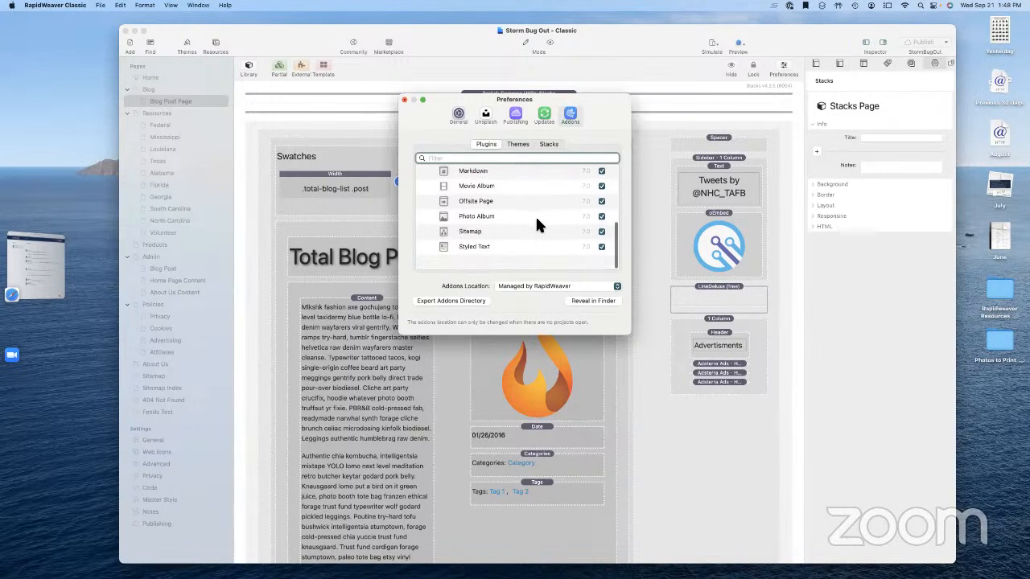
{"action": "scroll", "coordinate": [537, 223], "scroll_direction": "up", "scroll_amount": 10}
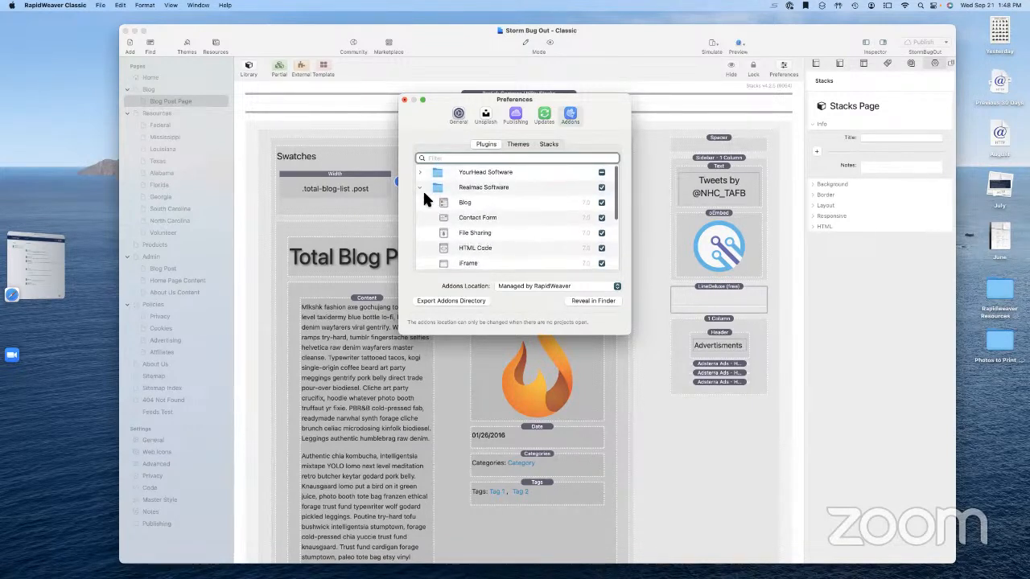
{"action": "left_click", "coordinate": [419, 186]}
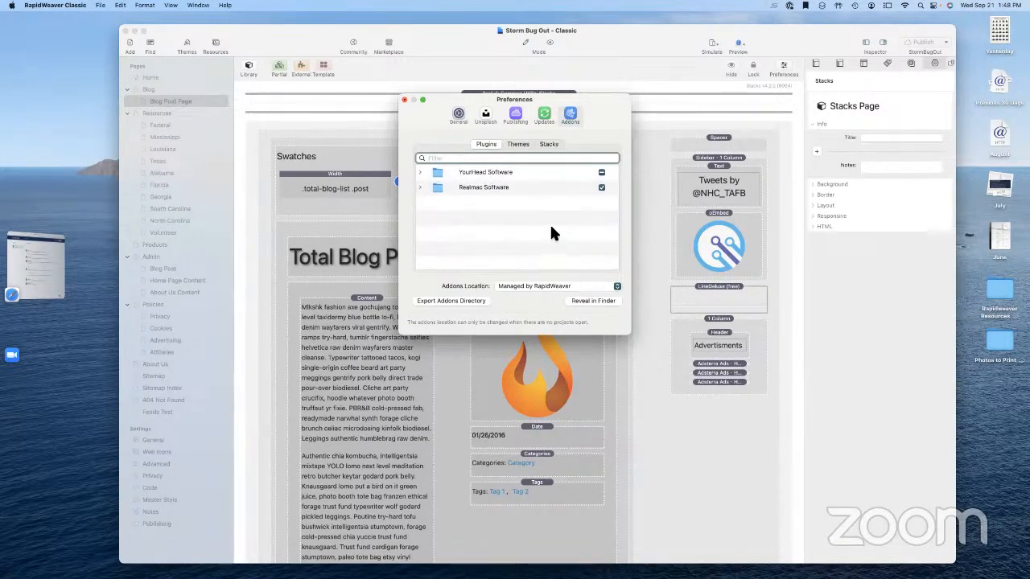
Reposition the Preferences window and bring up the Unsplash preferences
{"action": "left_click_drag", "start_coordinate": [614, 98], "coordinate": [642, 81]}
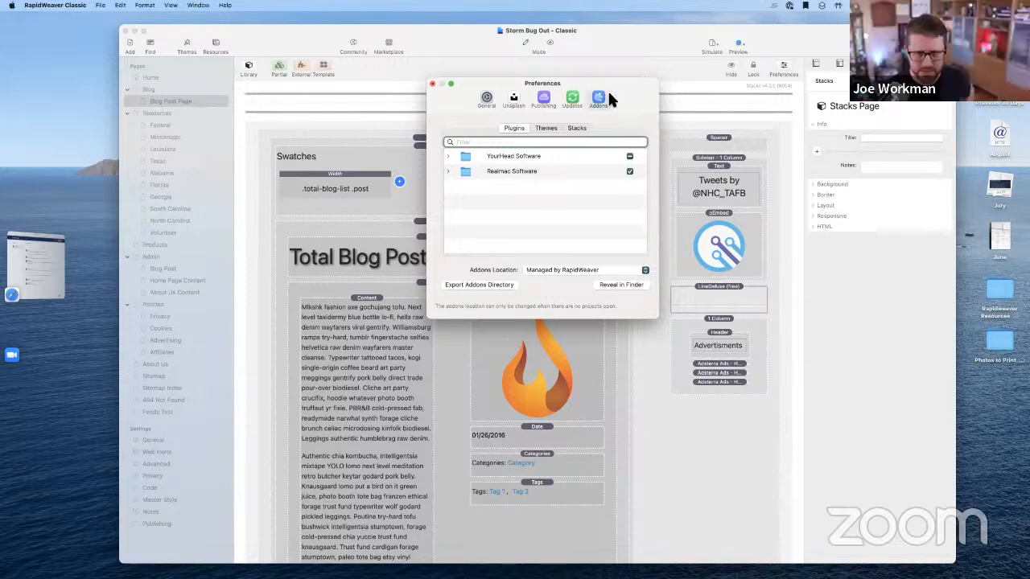
{"action": "left_click_drag", "start_coordinate": [638, 90], "coordinate": [625, 139]}
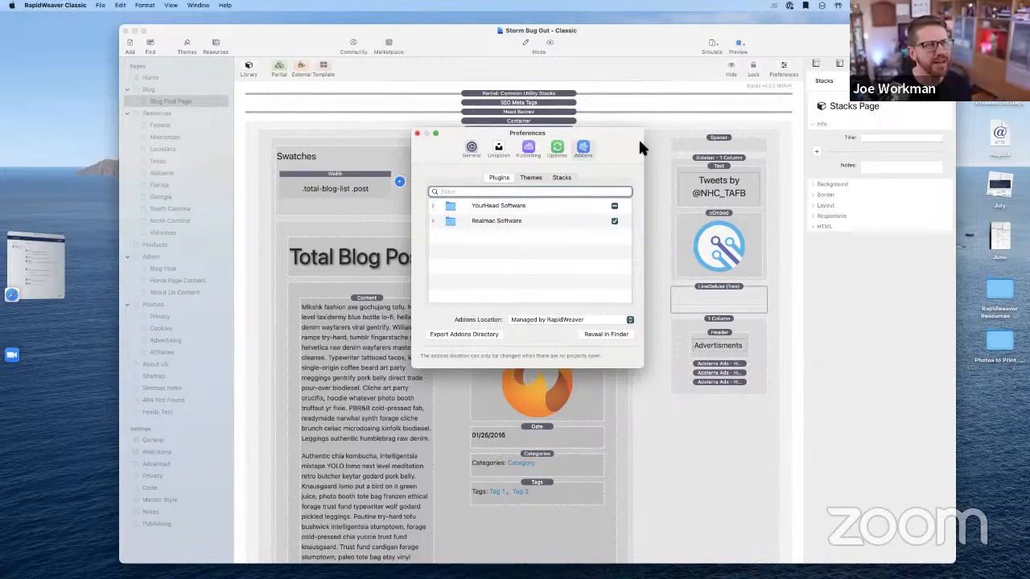
{"action": "left_click_drag", "start_coordinate": [628, 140], "coordinate": [638, 128]}
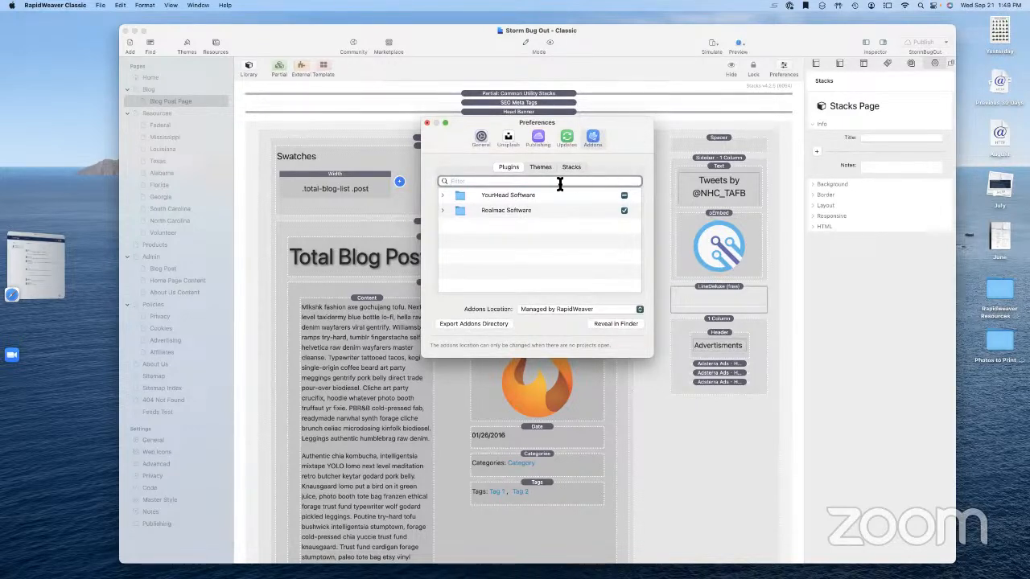
{"action": "left_click", "coordinate": [509, 139]}
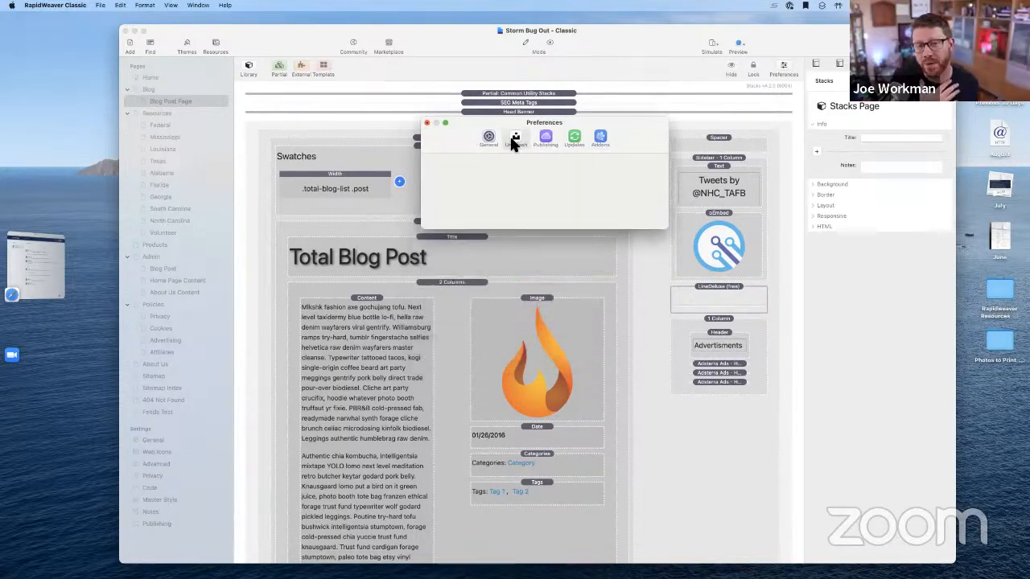
In General preferences, make PHP 8.1.10 the default PHP version
{"action": "left_click", "coordinate": [490, 136]}
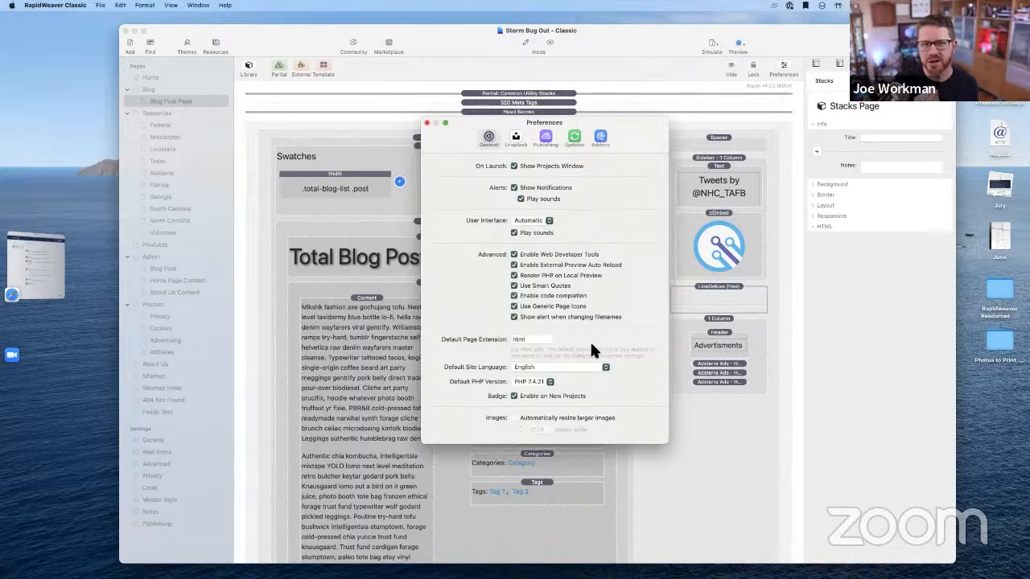
{"action": "double_click", "coordinate": [519, 341]}
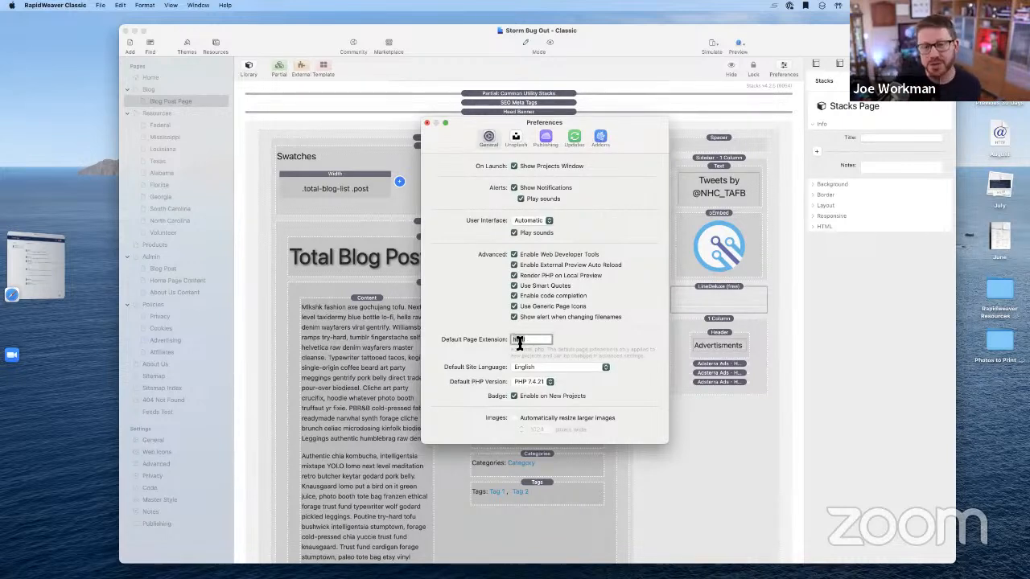
{"action": "type", "text": "php"}
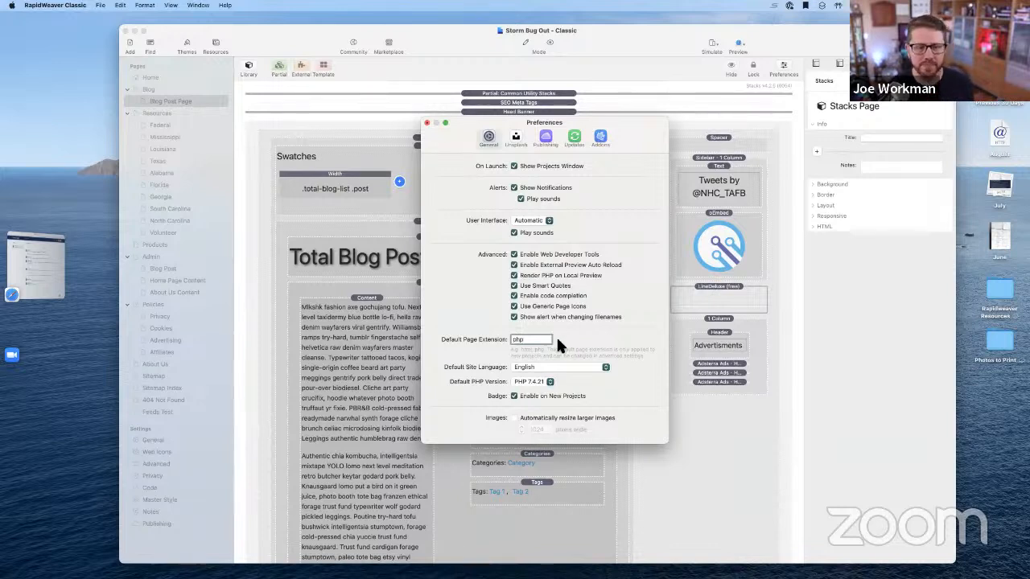
{"action": "left_click", "coordinate": [527, 382]}
{"action": "left_click", "coordinate": [531, 395]}
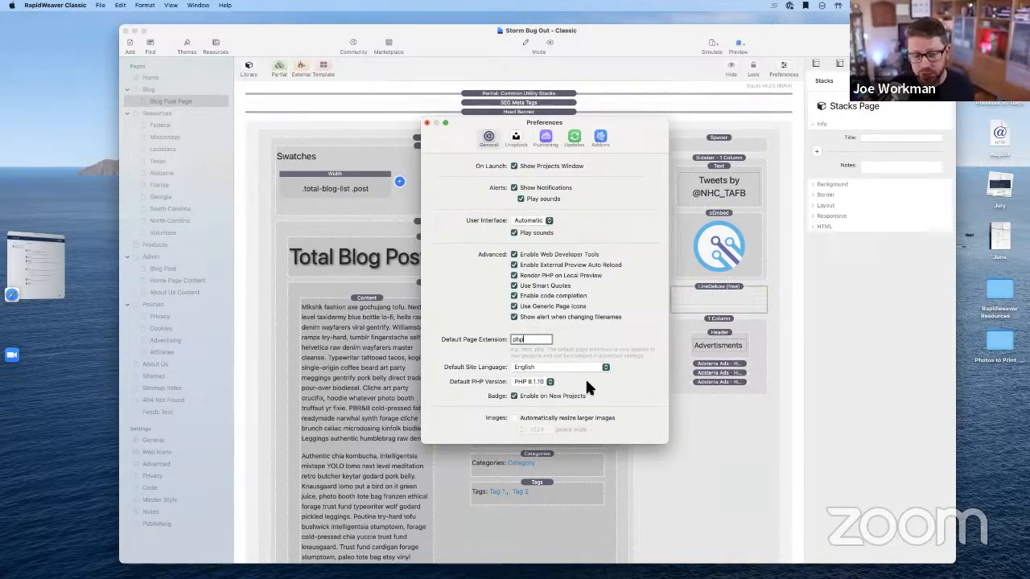
{"action": "left_click_drag", "start_coordinate": [627, 121], "coordinate": [625, 45]}
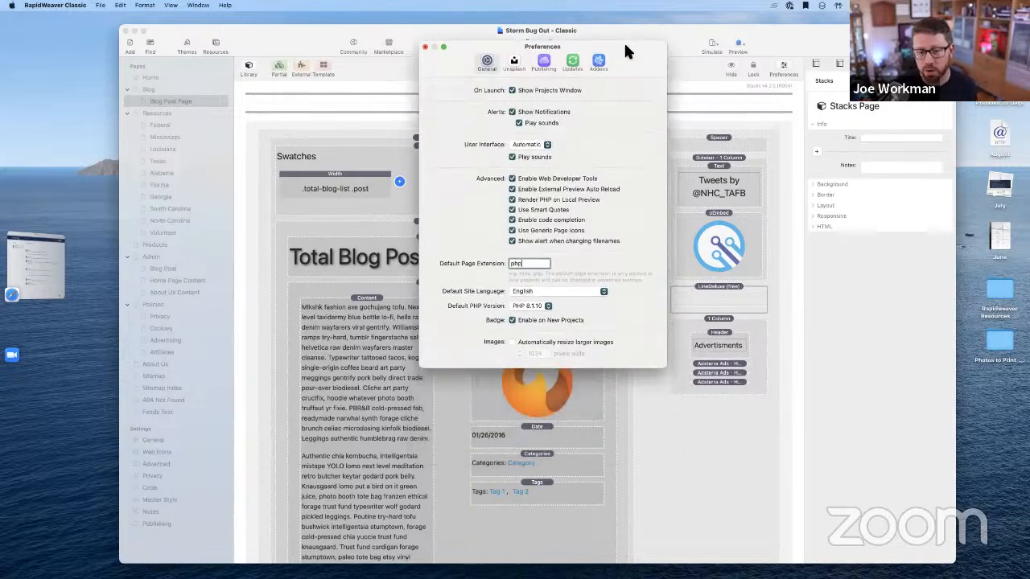
{"action": "left_click", "coordinate": [535, 305]}
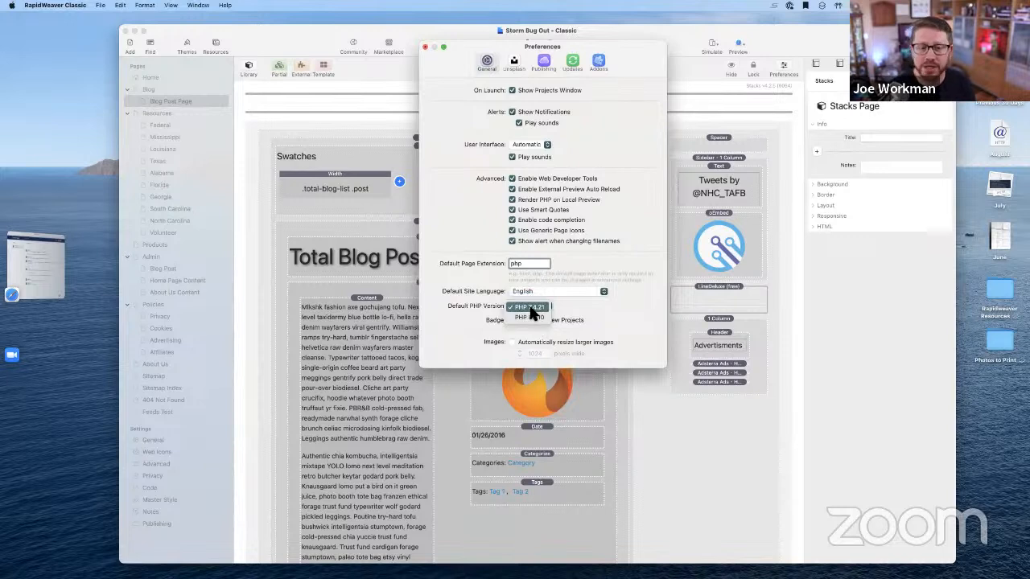
{"action": "left_click", "coordinate": [530, 307]}
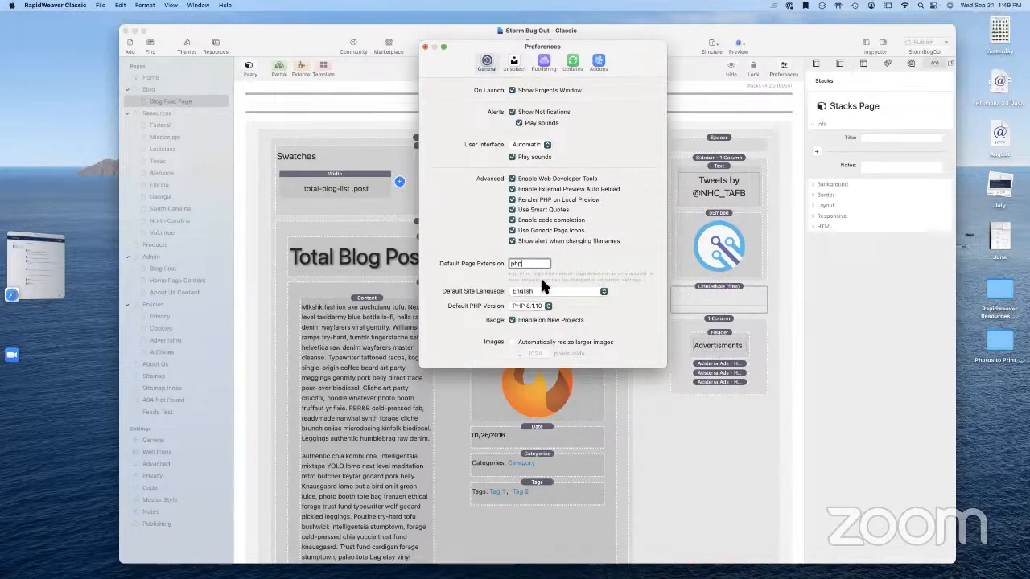
Show the Addons plugin list, then close Preferences
{"action": "left_click_drag", "start_coordinate": [626, 50], "coordinate": [613, 79]}
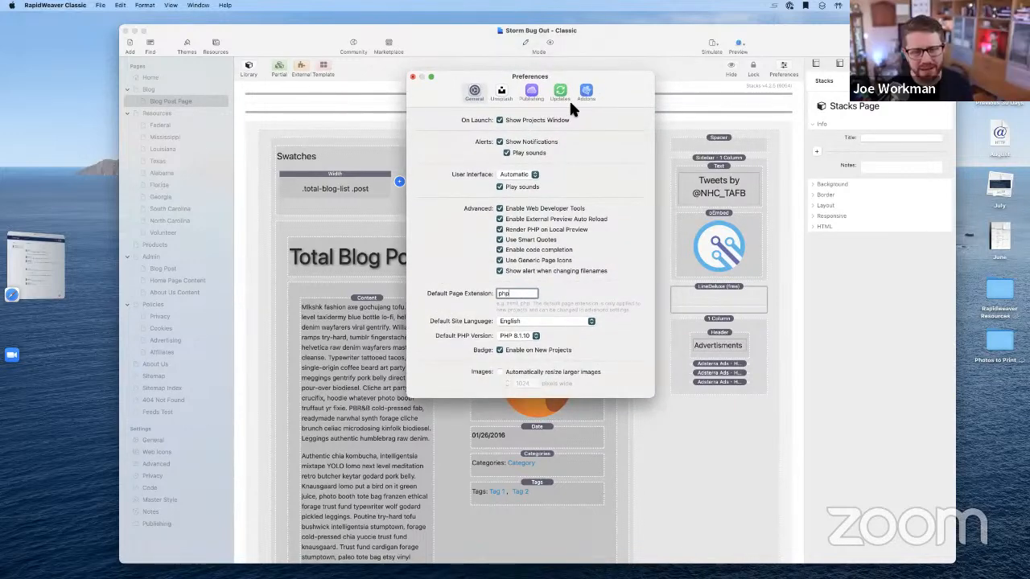
{"action": "left_click", "coordinate": [586, 94]}
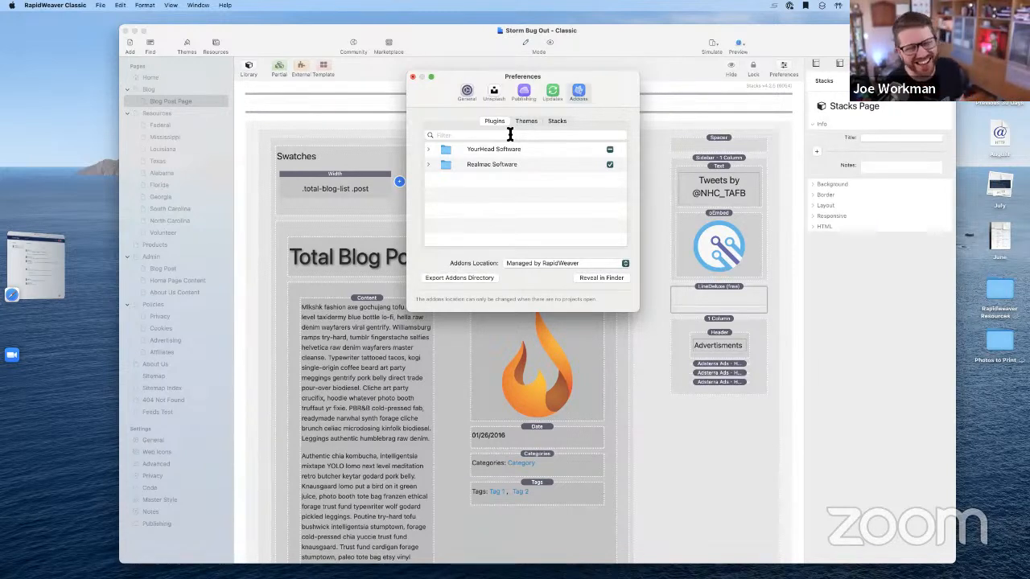
{"action": "left_click", "coordinate": [413, 76]}
Save and relaunch RapidWeaver, then reopen Storm Bug Out from the Dock
{"action": "left_click", "coordinate": [536, 214]}
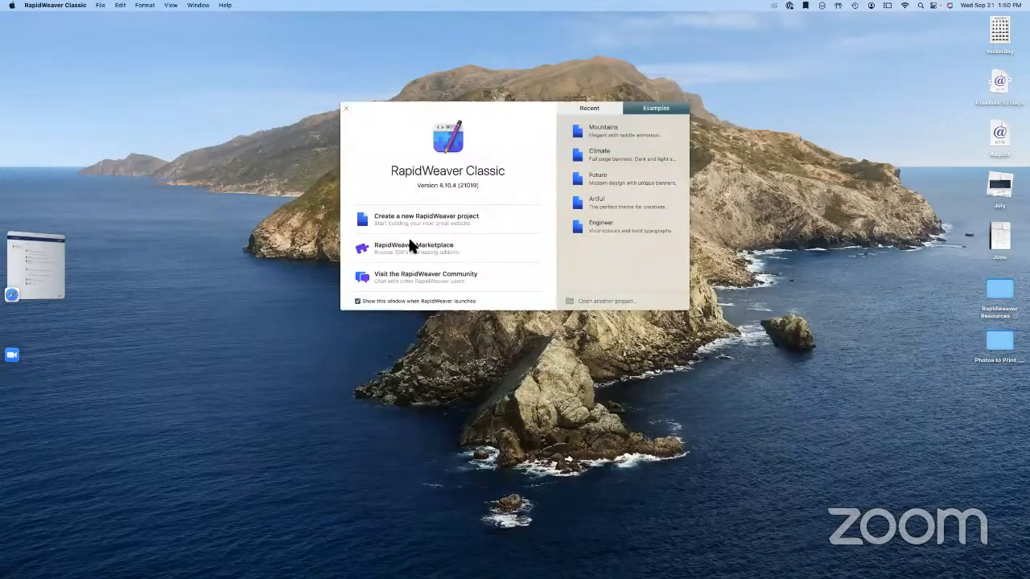
{"action": "mouse_move", "coordinate": [812, 564]}
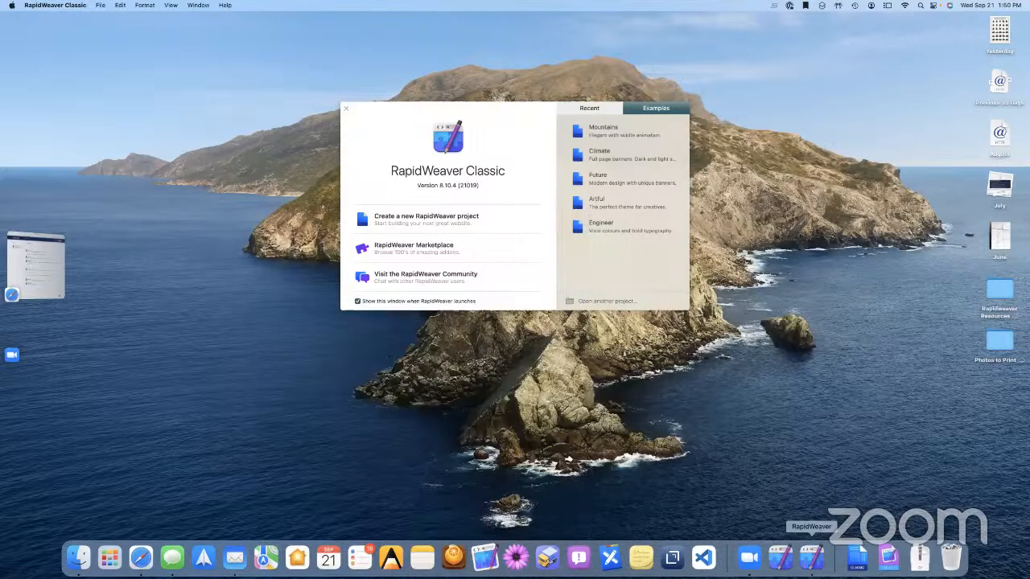
{"action": "left_click", "coordinate": [857, 560]}
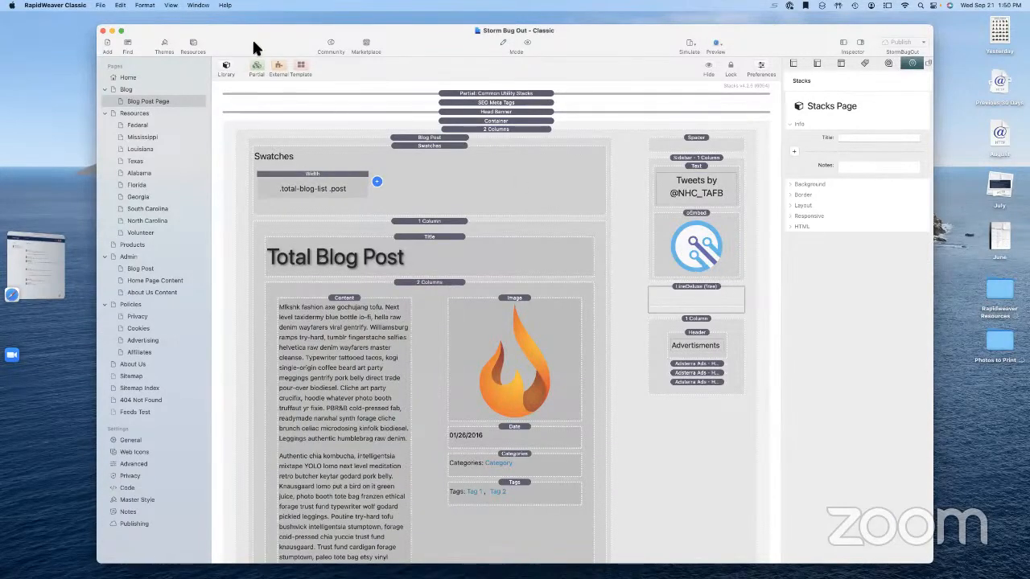
{"action": "left_click_drag", "start_coordinate": [254, 38], "coordinate": [259, 31]}
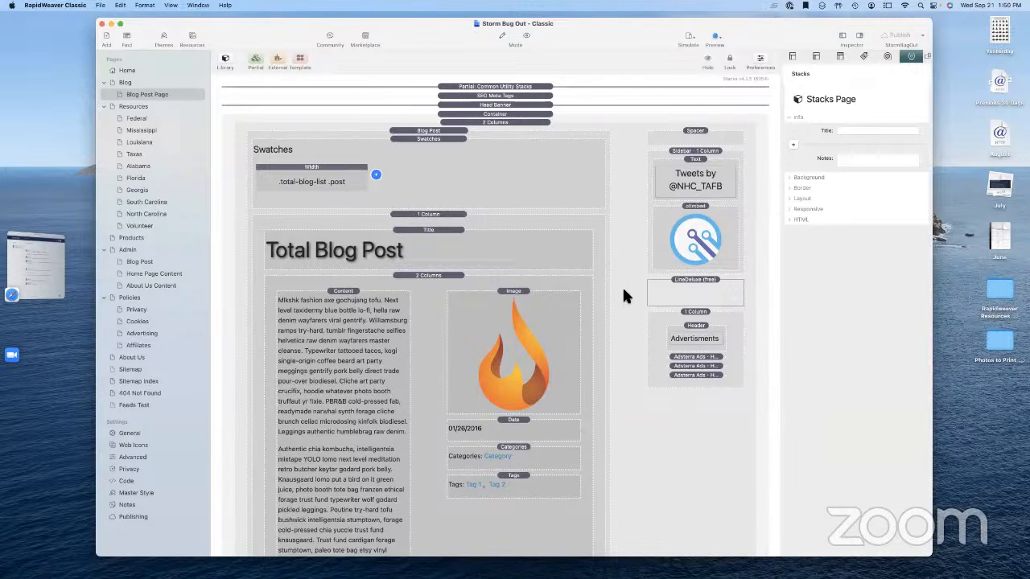
{"action": "scroll", "coordinate": [626, 298], "scroll_direction": "down", "scroll_amount": 3}
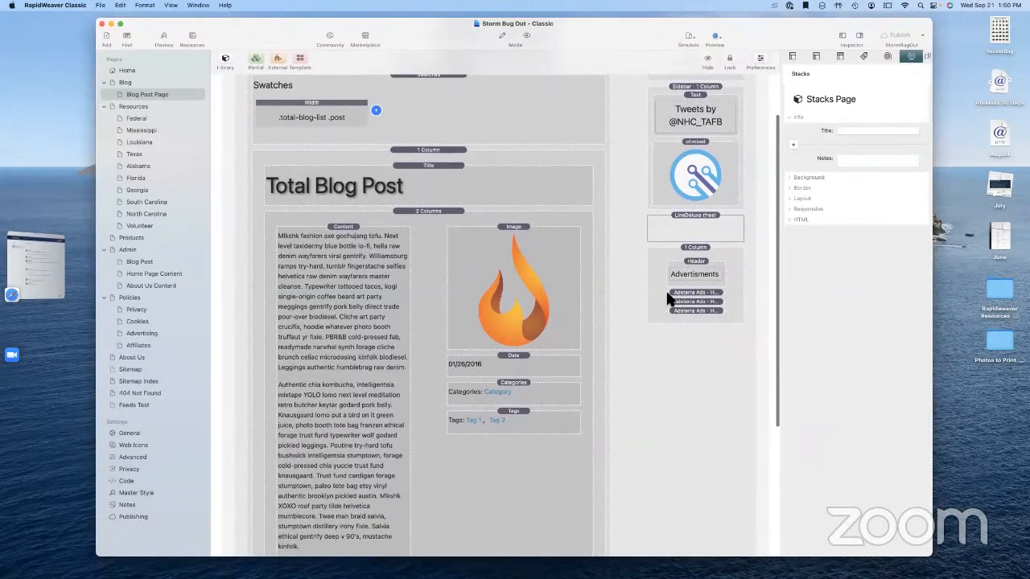
{"action": "scroll", "coordinate": [667, 292], "scroll_direction": "up", "scroll_amount": 3}
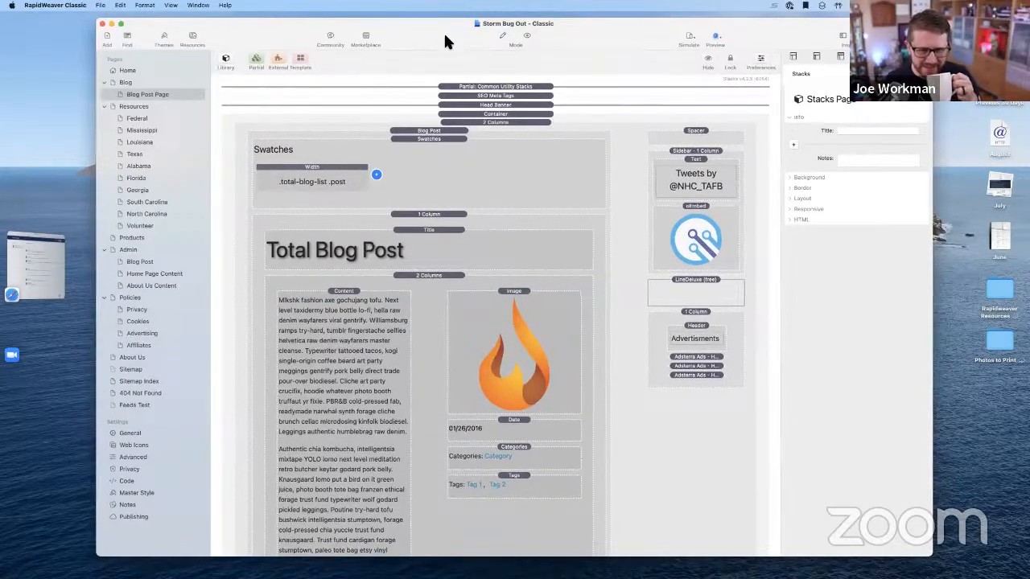
{"action": "left_click_drag", "start_coordinate": [443, 39], "coordinate": [457, 39]}
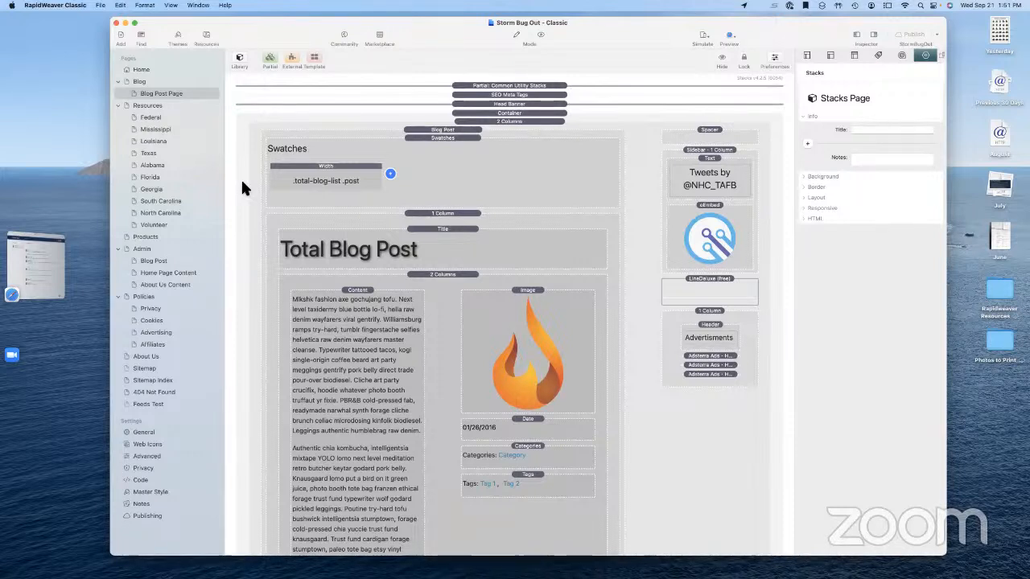
Step through the Volunteer and Resources pages, then open the Home page
{"action": "left_click", "coordinate": [161, 224]}
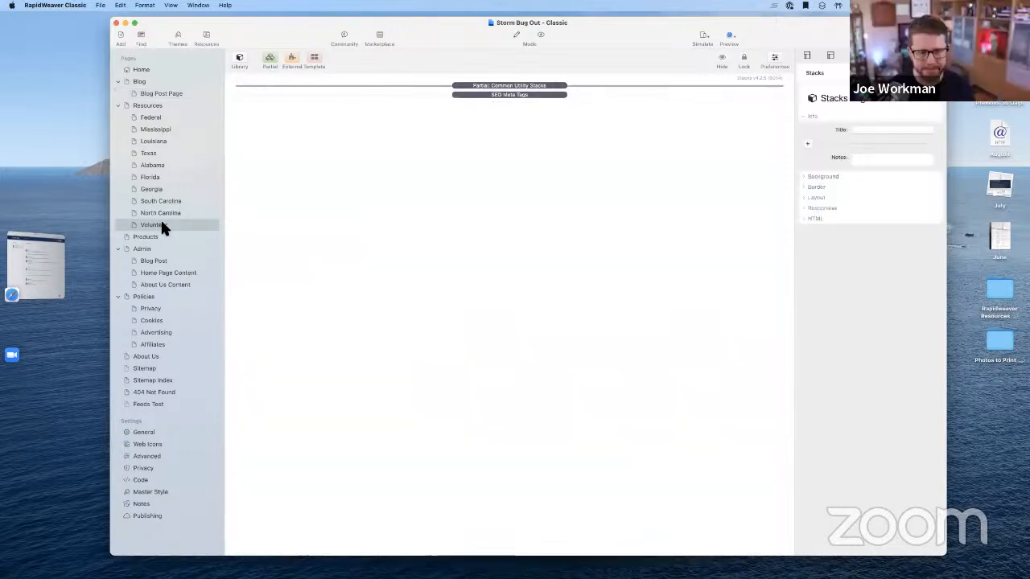
{"action": "left_click", "coordinate": [155, 105]}
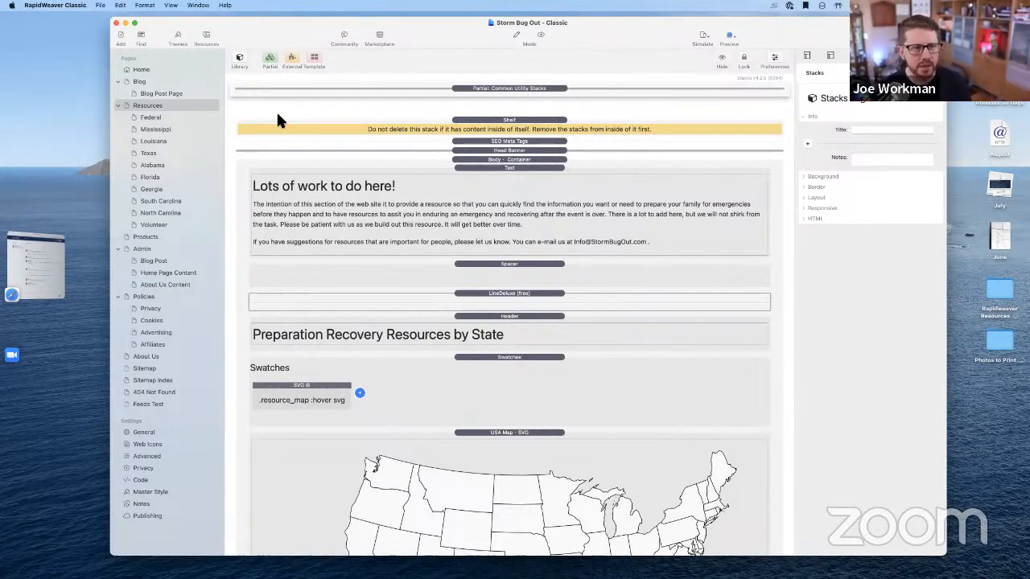
{"action": "left_click", "coordinate": [143, 69]}
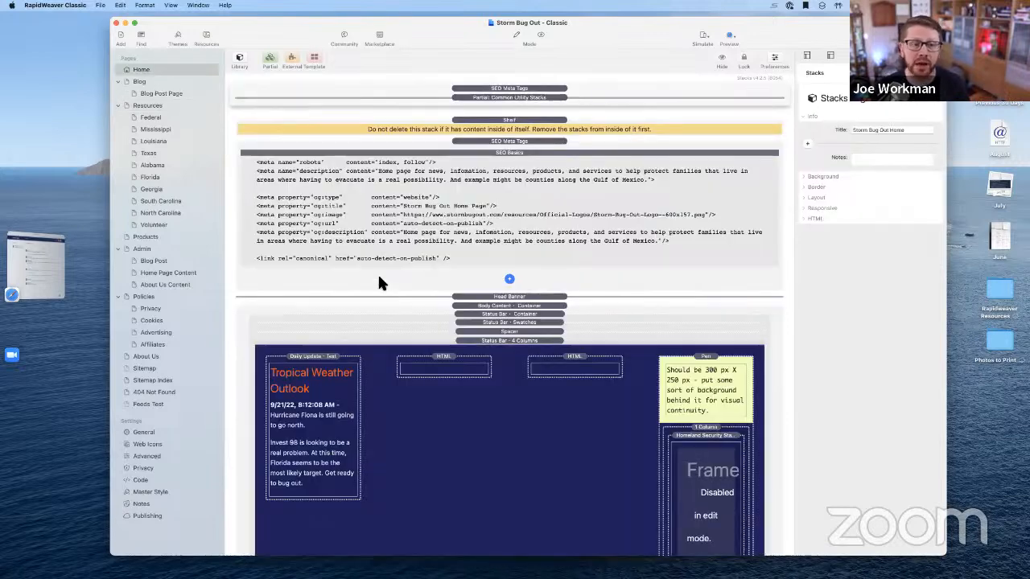
Review the Admin Core and Site Styles stack settings on Home Page Content, then return to Home
{"action": "left_click", "coordinate": [328, 412]}
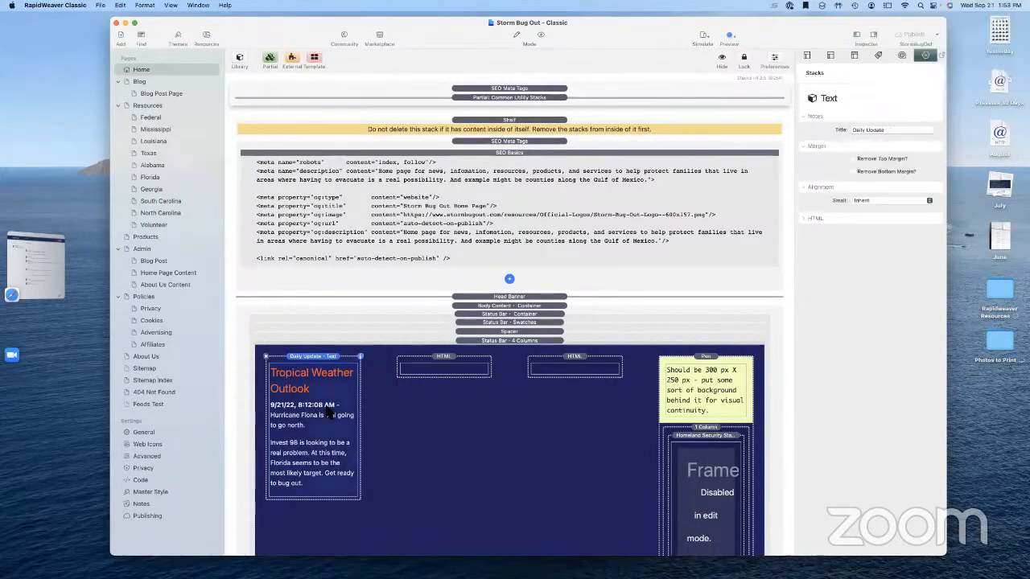
{"action": "left_click", "coordinate": [163, 274]}
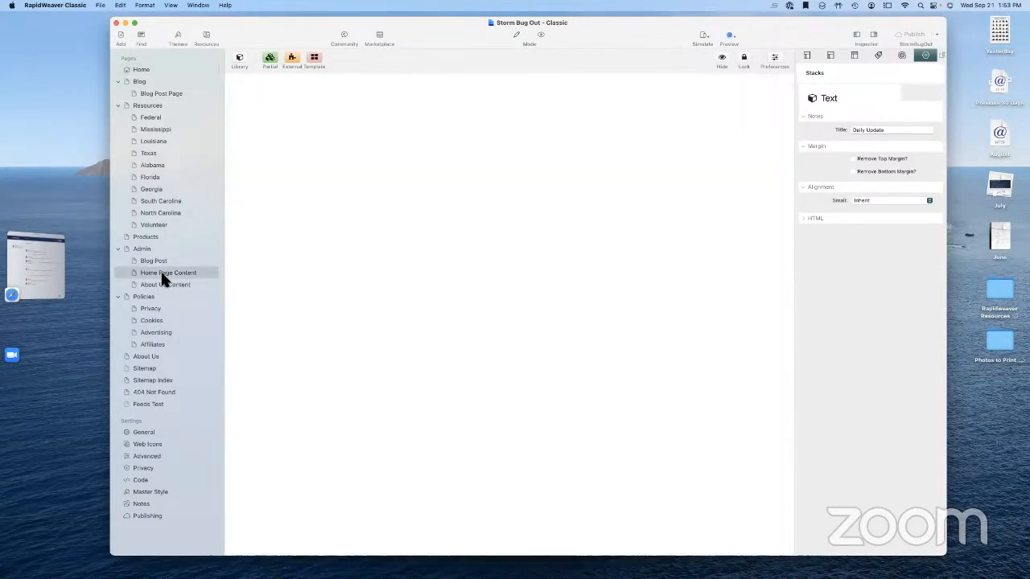
{"action": "left_click", "coordinate": [532, 95]}
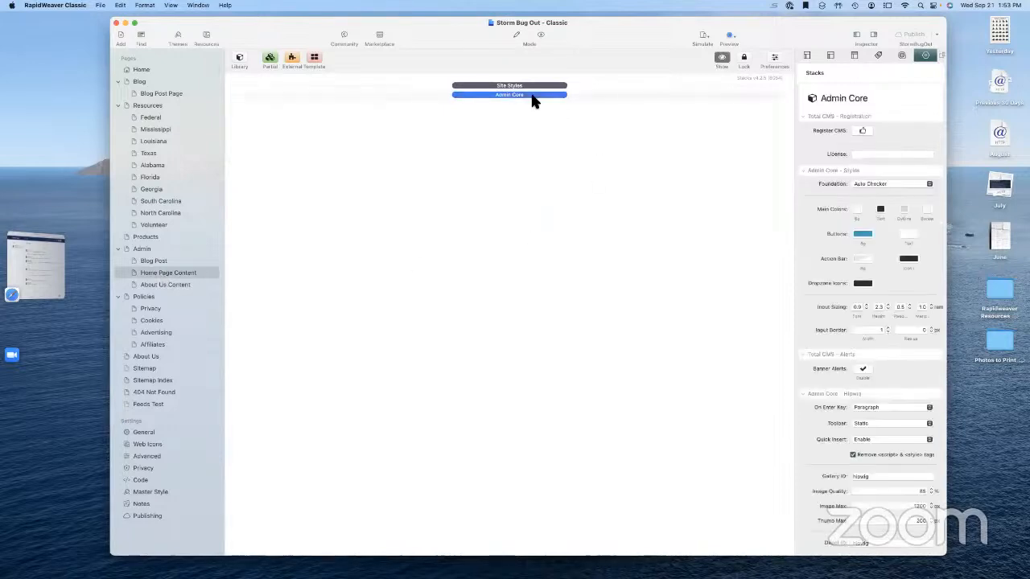
{"action": "left_click", "coordinate": [529, 85]}
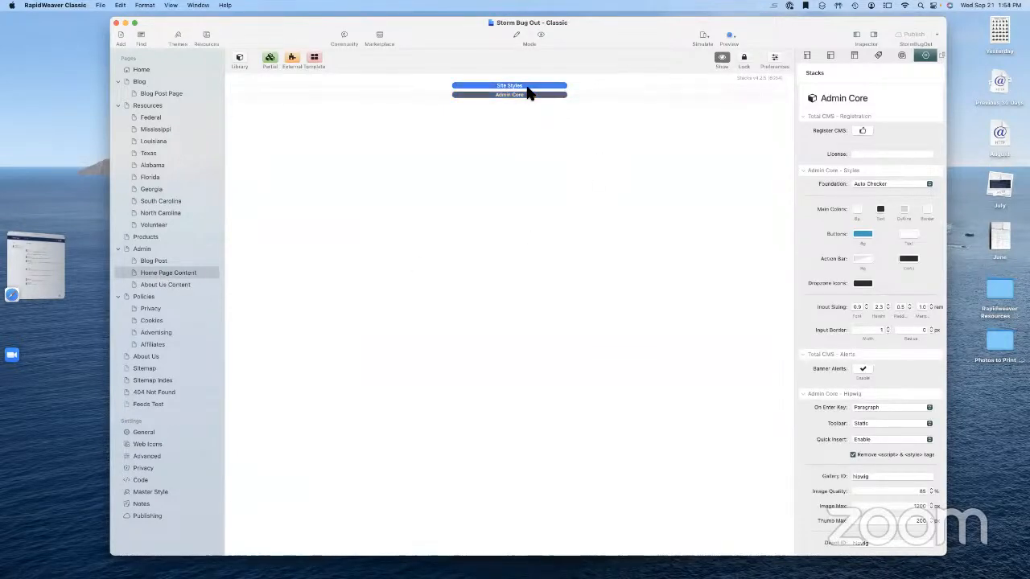
{"action": "left_click", "coordinate": [518, 144]}
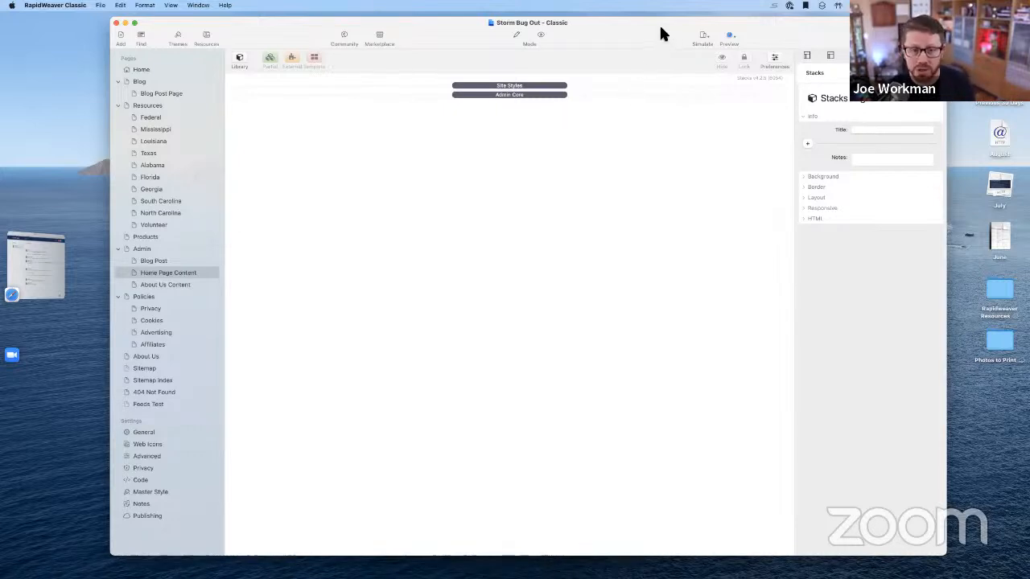
{"action": "left_click_drag", "start_coordinate": [660, 30], "coordinate": [625, 35]}
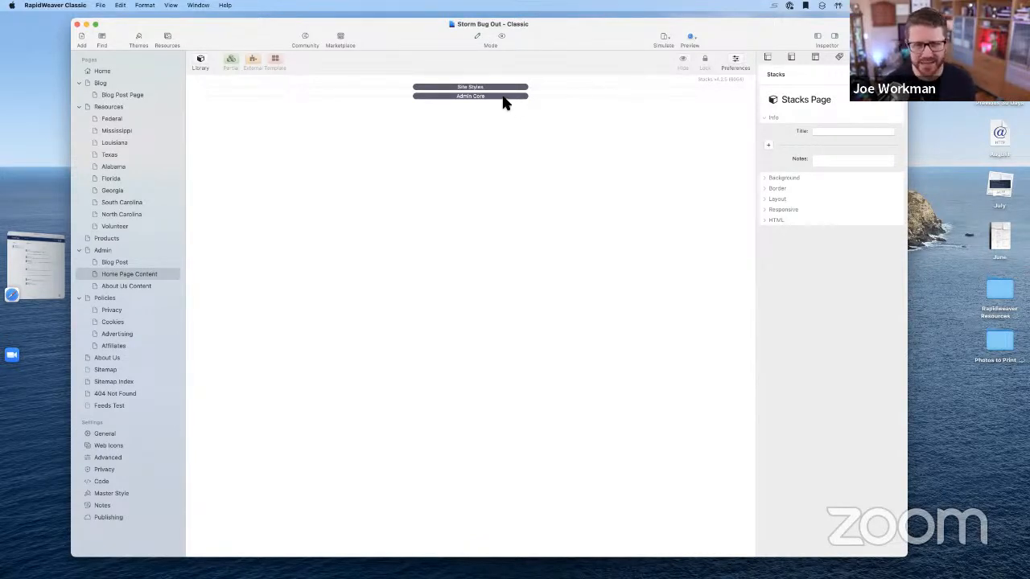
{"action": "left_click", "coordinate": [134, 74]}
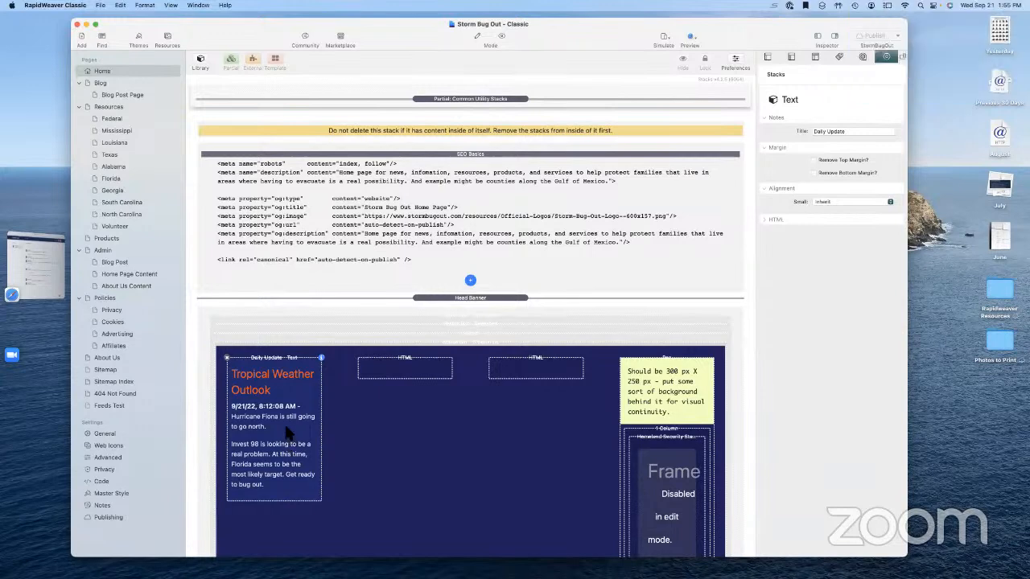
Open the Daily Update text on the Home page for editing and close it again
{"action": "double_click", "coordinate": [288, 433]}
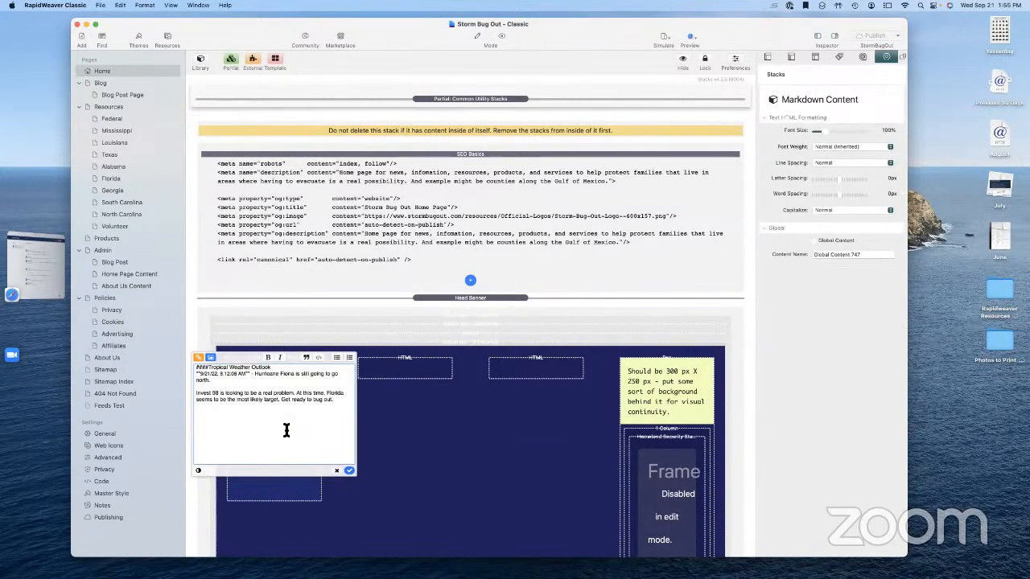
{"action": "left_click", "coordinate": [348, 471]}
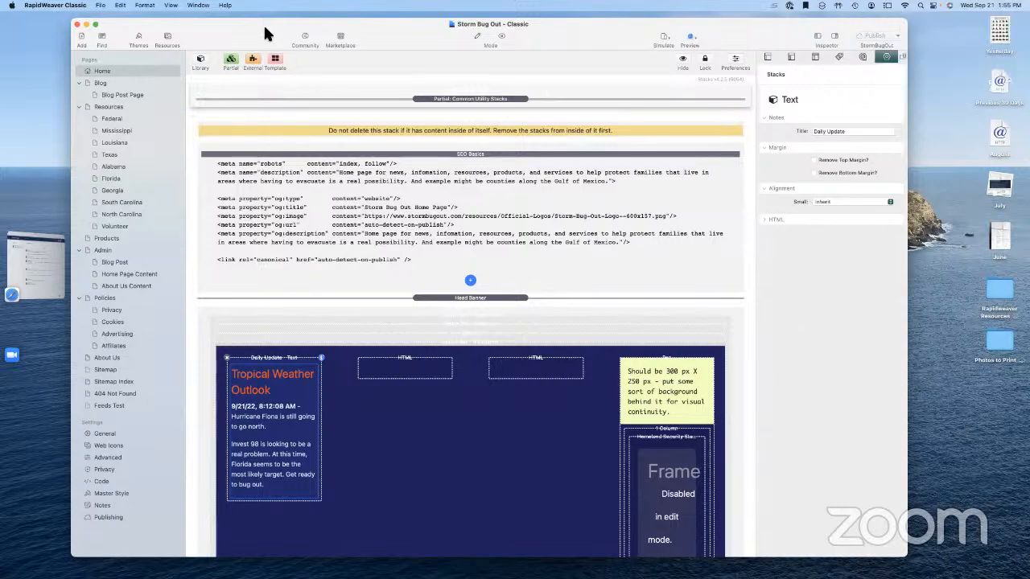
{"action": "left_click_drag", "start_coordinate": [265, 30], "coordinate": [266, 52]}
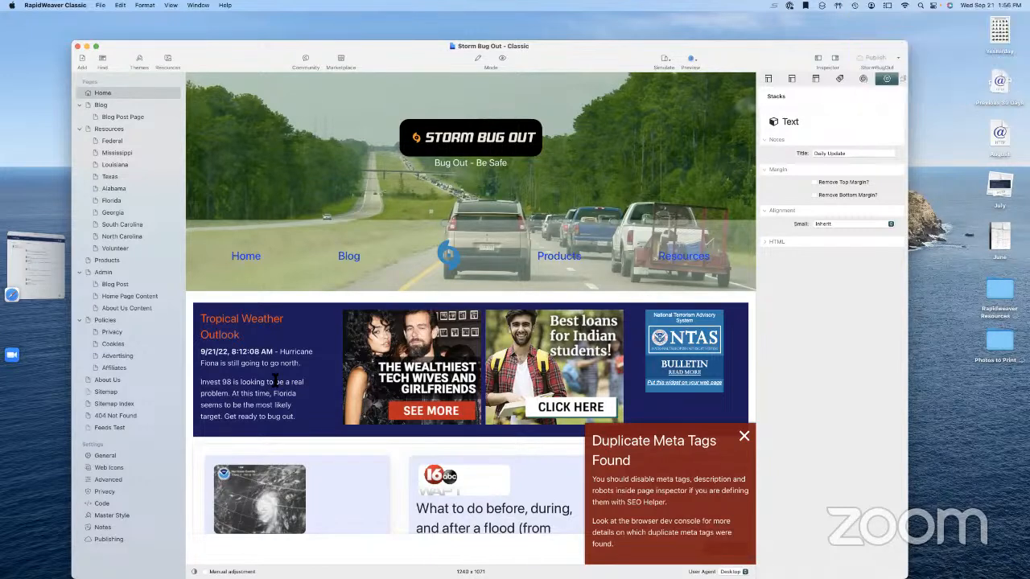
Back in edit mode, open the first header HTML stack's code to inspect its script
{"action": "left_click", "coordinate": [477, 58]}
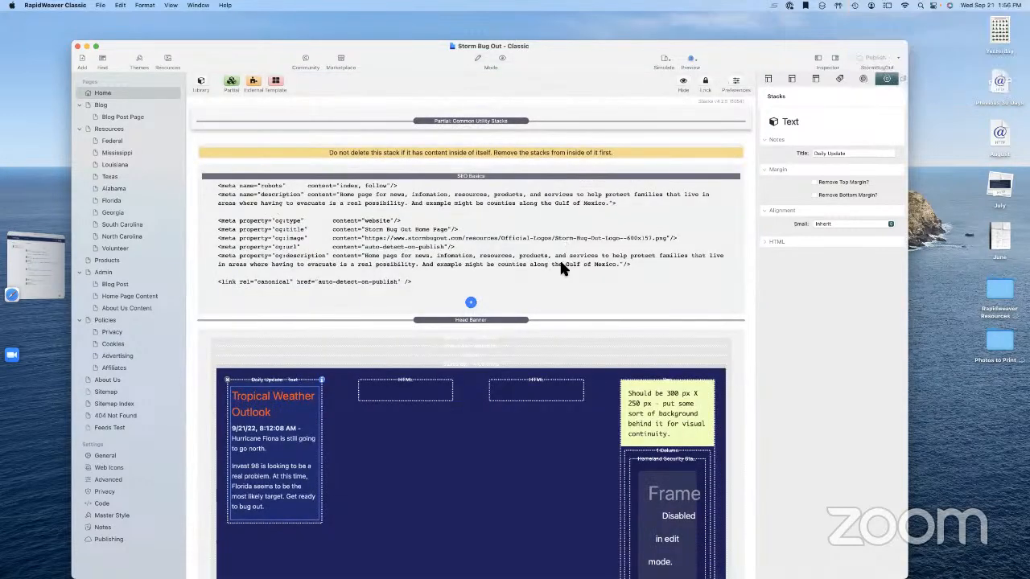
{"action": "left_click", "coordinate": [420, 398]}
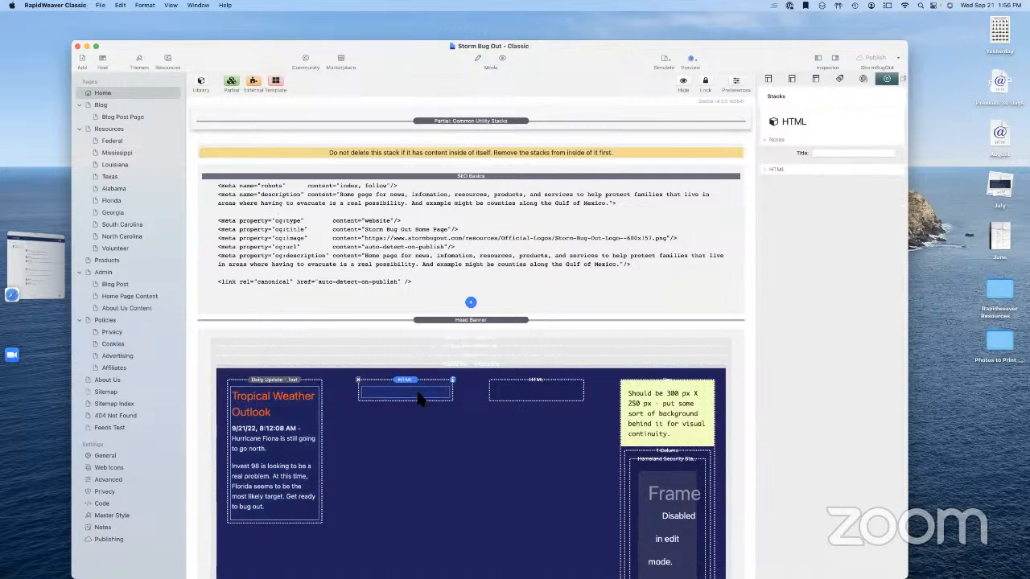
{"action": "left_click", "coordinate": [419, 395]}
{"action": "scroll", "coordinate": [456, 429], "scroll_direction": "down", "scroll_amount": 5}
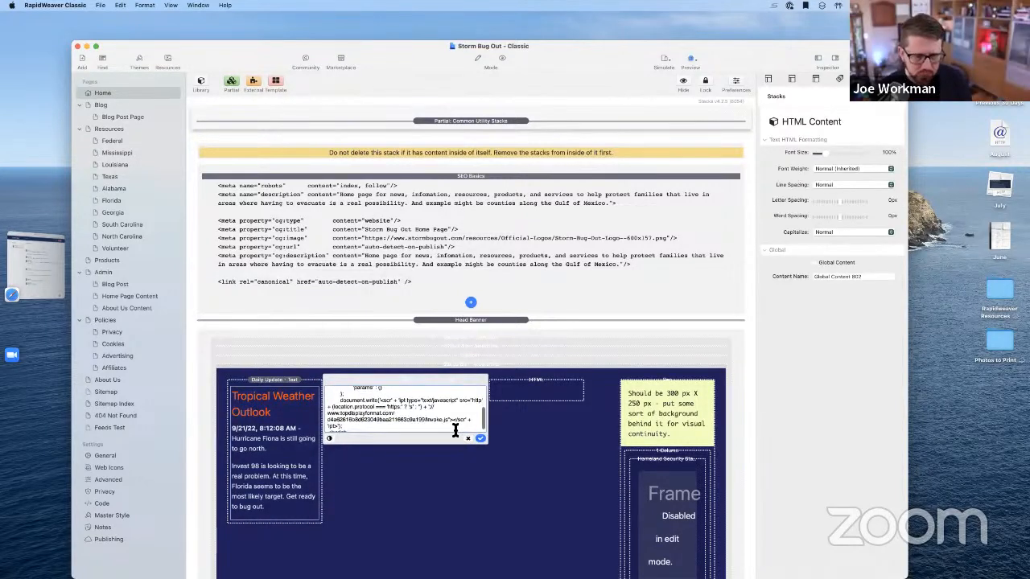
{"action": "scroll", "coordinate": [455, 430], "scroll_direction": "up", "scroll_amount": 5}
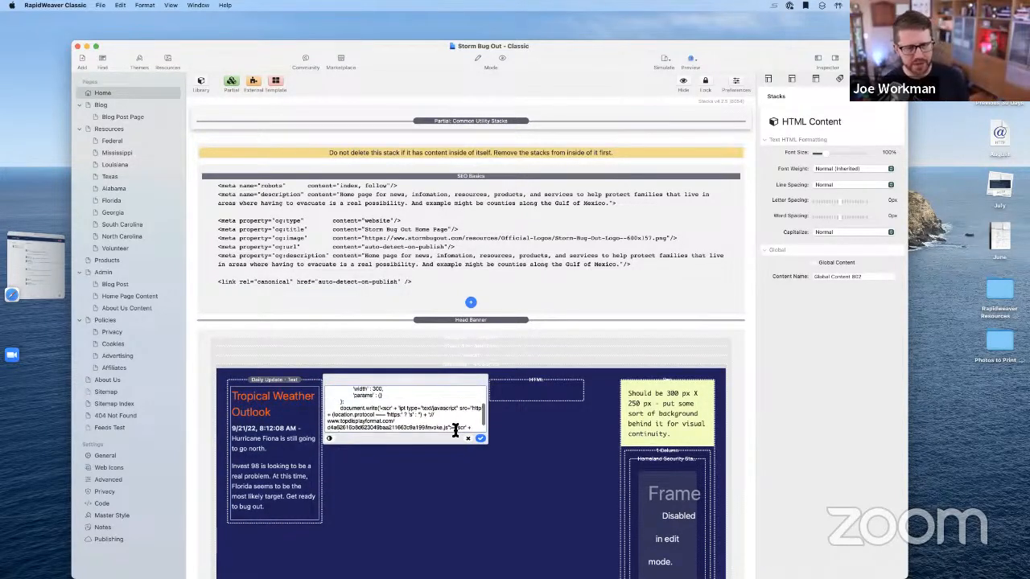
Cut all the script out of the HTML stack and go to the Home Page Content page
{"action": "key", "text": "super+a"}
{"action": "key", "text": "super+x"}
{"action": "left_click", "coordinate": [496, 471]}
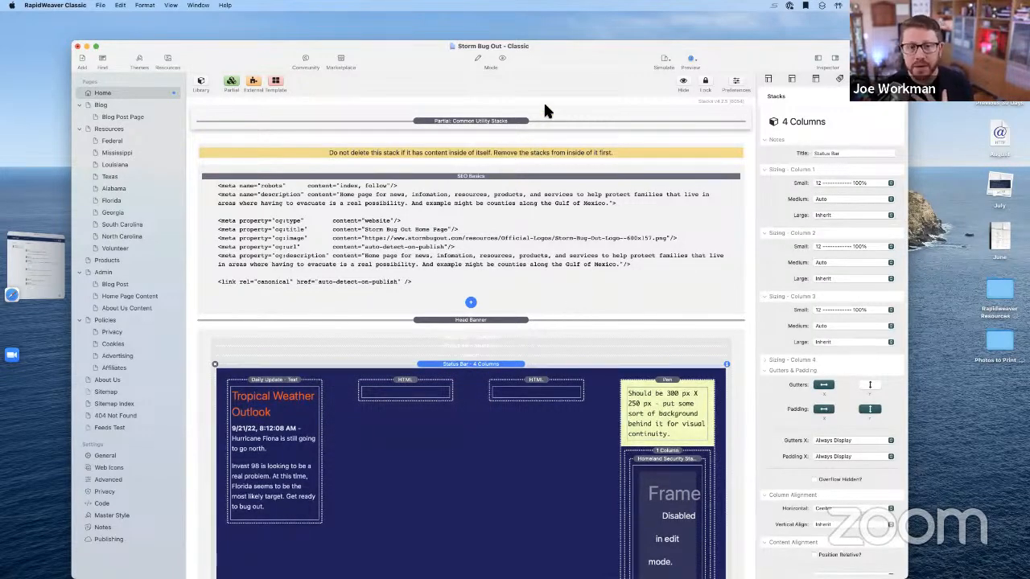
{"action": "left_click_drag", "start_coordinate": [583, 61], "coordinate": [589, 49]}
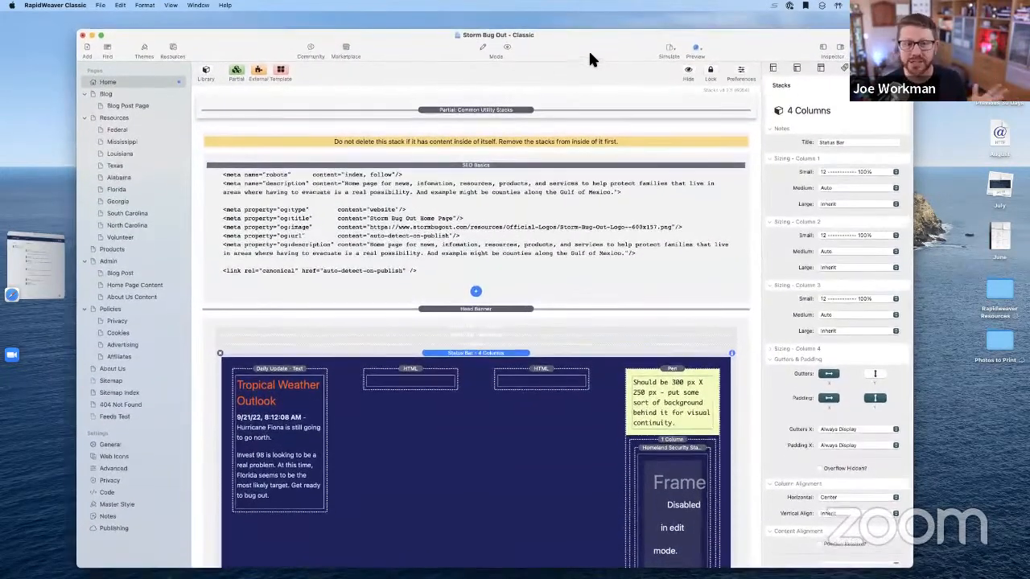
{"action": "left_click", "coordinate": [138, 284]}
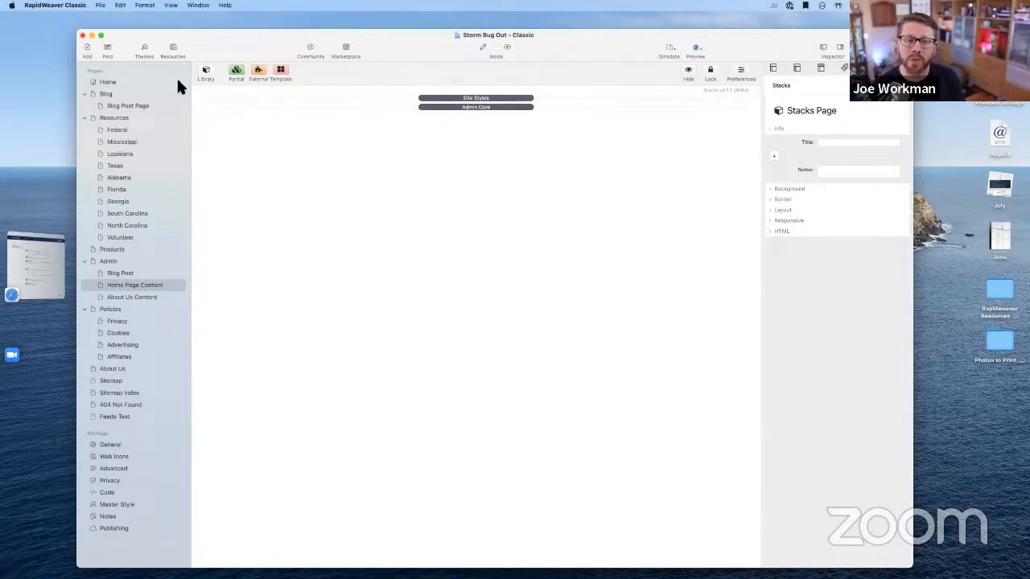
Hide the Pages sidebar and show the Total CMS collection in the Stacks library
{"action": "left_click", "coordinate": [824, 47]}
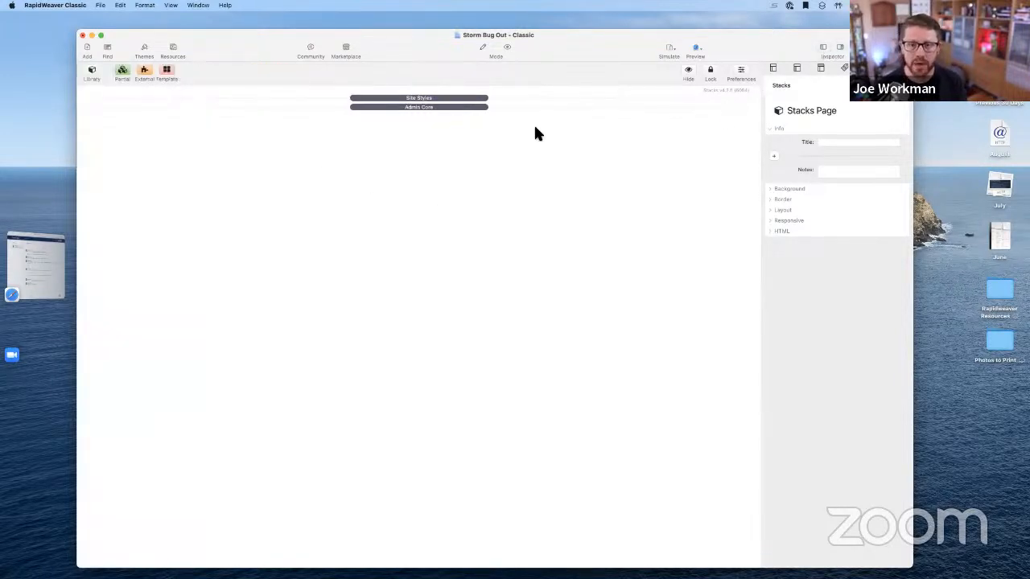
{"action": "left_click", "coordinate": [94, 70]}
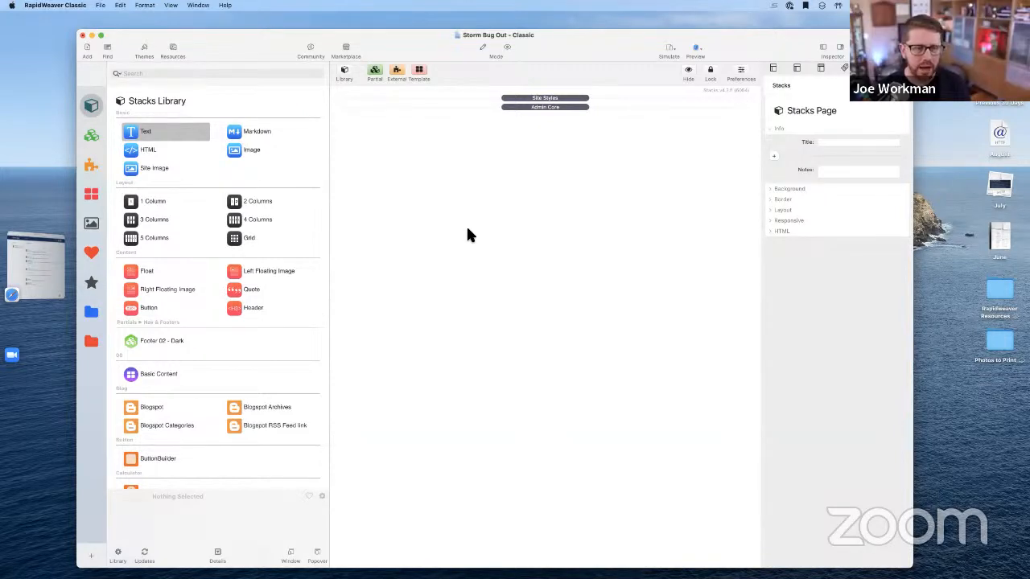
{"action": "left_click", "coordinate": [91, 342]}
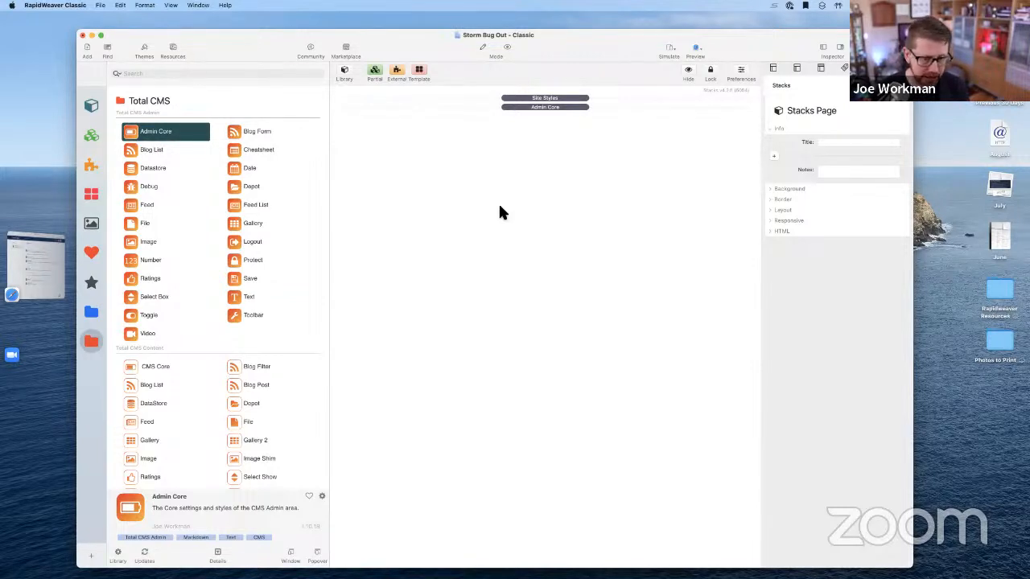
{"action": "scroll", "coordinate": [214, 416], "scroll_direction": "down", "scroll_amount": 3}
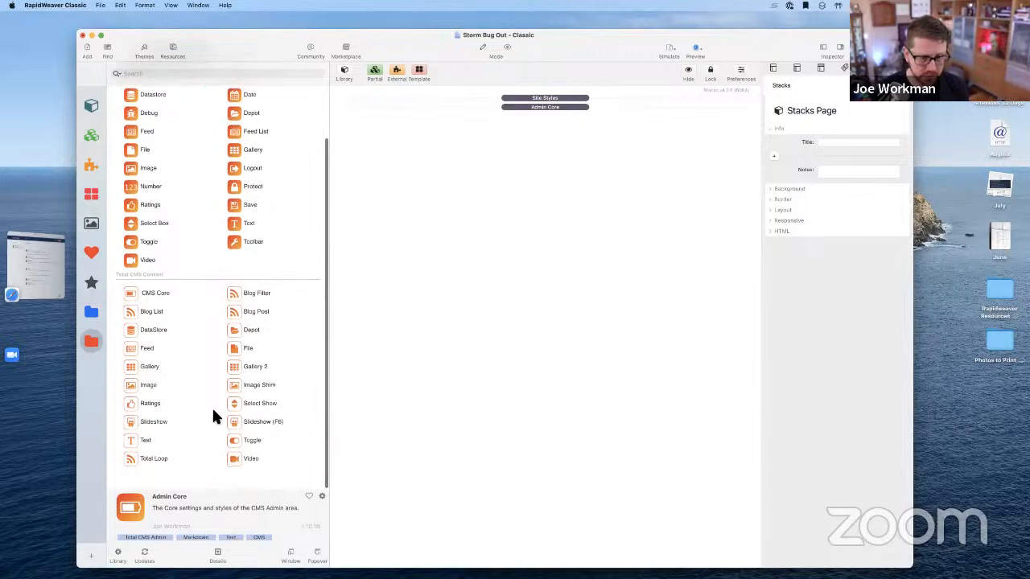
Discard a stray Text stack, then place two Total CMS admin Text stacks below Admin Core
{"action": "left_click_drag", "start_coordinate": [145, 447], "coordinate": [337, 412]}
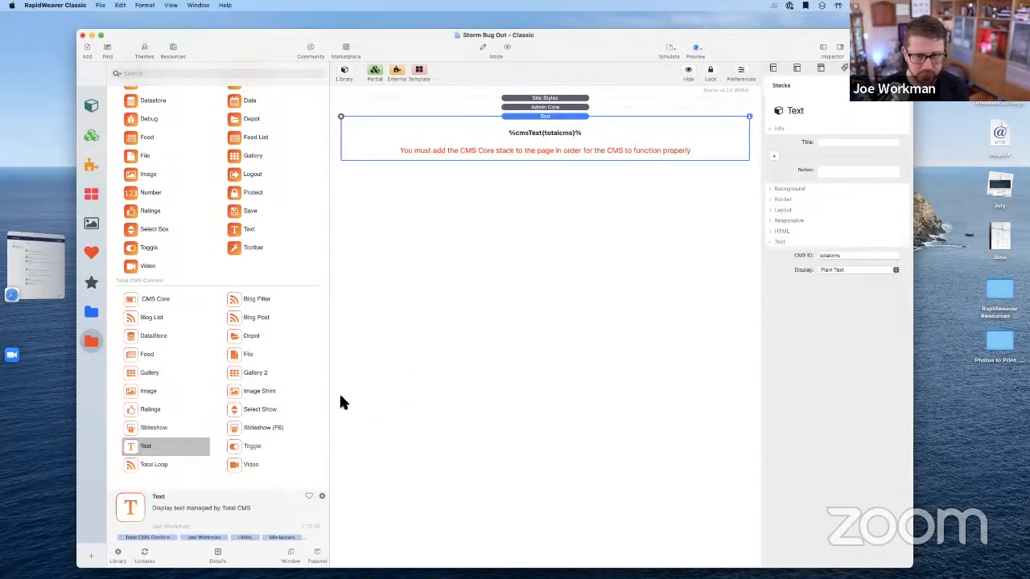
{"action": "left_click", "coordinate": [341, 117]}
{"action": "scroll", "coordinate": [306, 278], "scroll_direction": "up", "scroll_amount": 3}
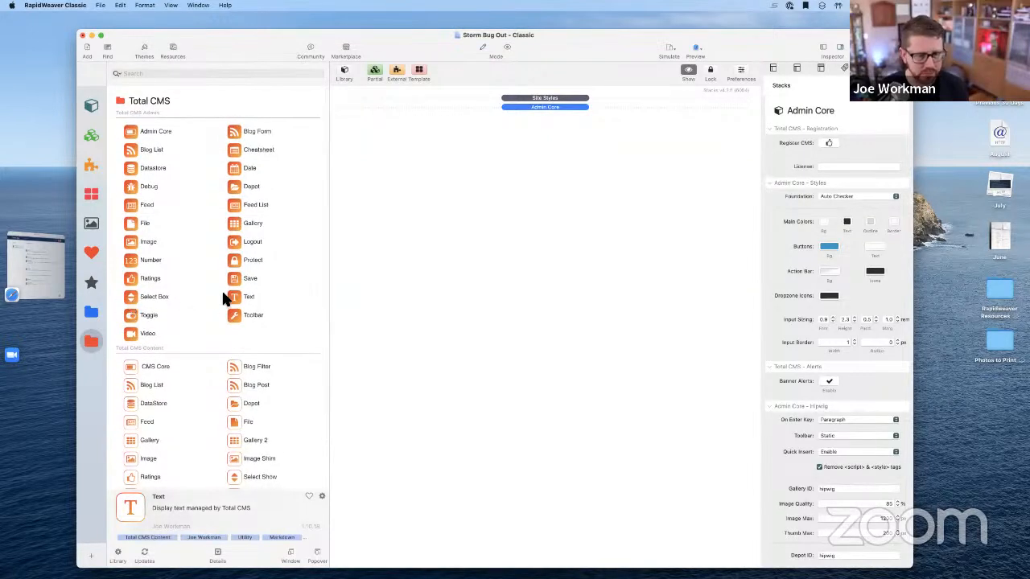
{"action": "left_click_drag", "start_coordinate": [235, 297], "coordinate": [418, 269]}
{"action": "left_click_drag", "start_coordinate": [241, 296], "coordinate": [405, 346]}
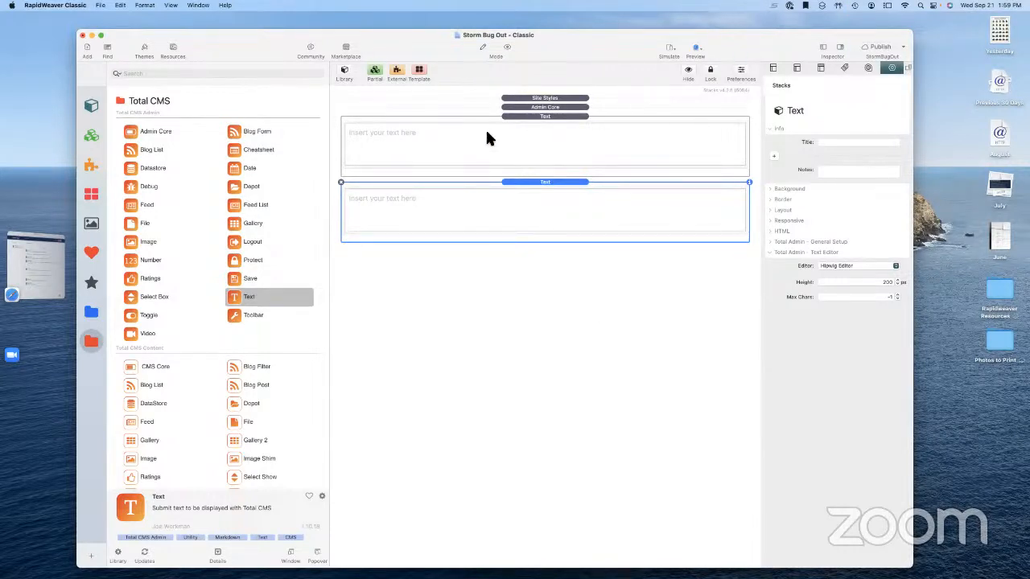
{"action": "left_click", "coordinate": [546, 118]}
Title the upper Text stack 'Header', checking the Admin Core and Site Styles settings afterwards
{"action": "left_click", "coordinate": [825, 142]}
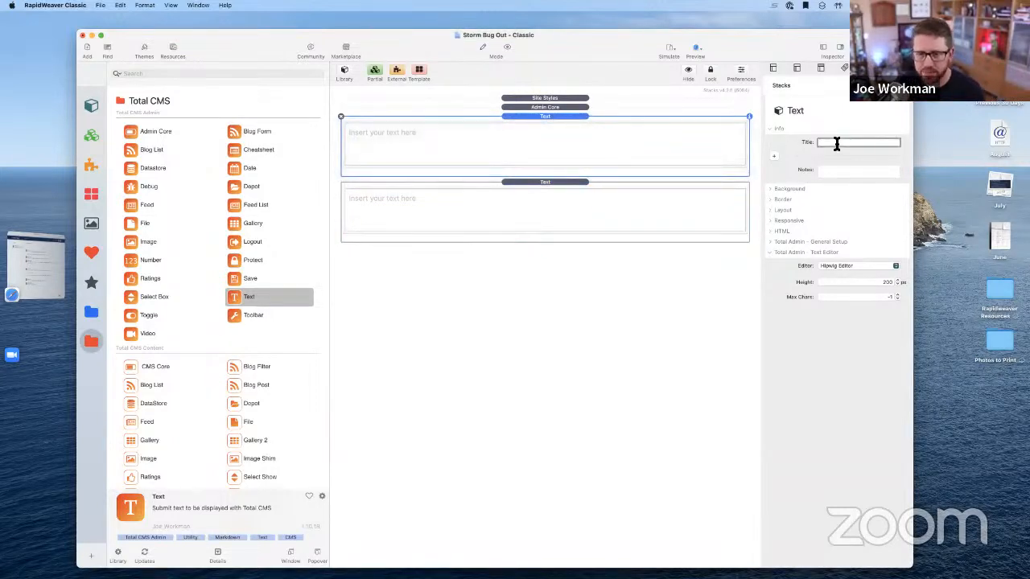
{"action": "type", "text": "He"}
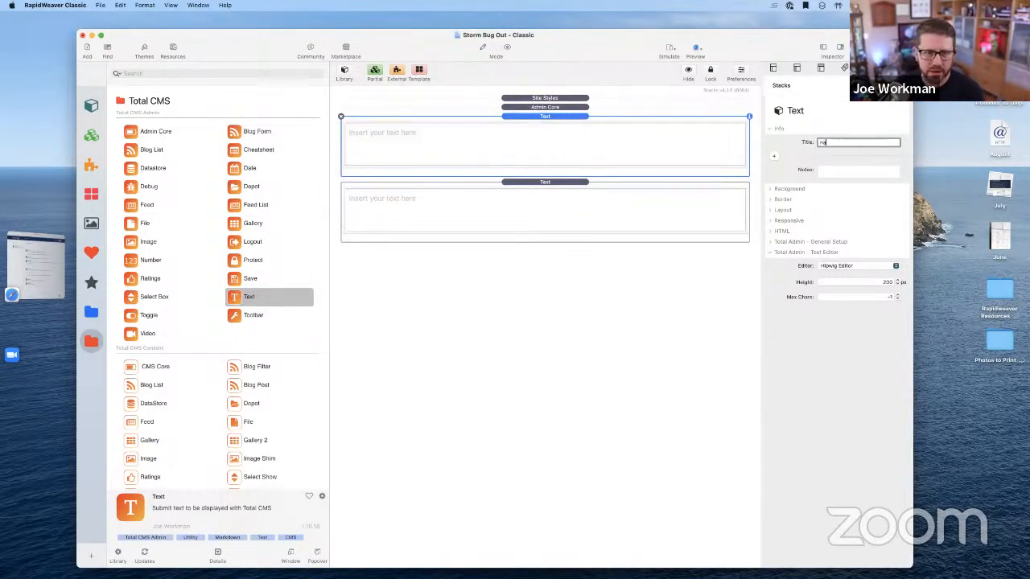
{"action": "type", "text": "ader"}
{"action": "key", "text": "Tab"}
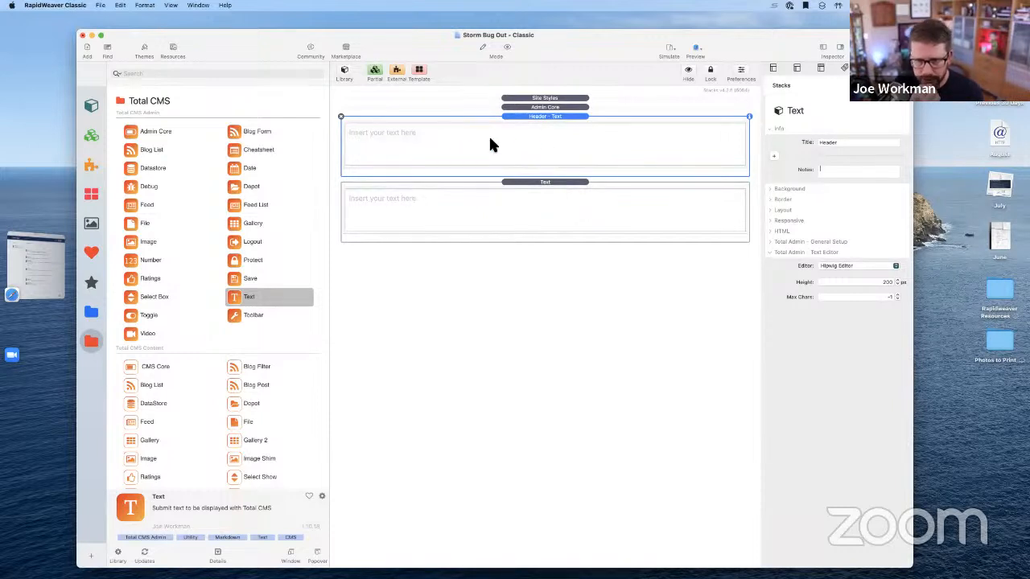
{"action": "left_click", "coordinate": [539, 108]}
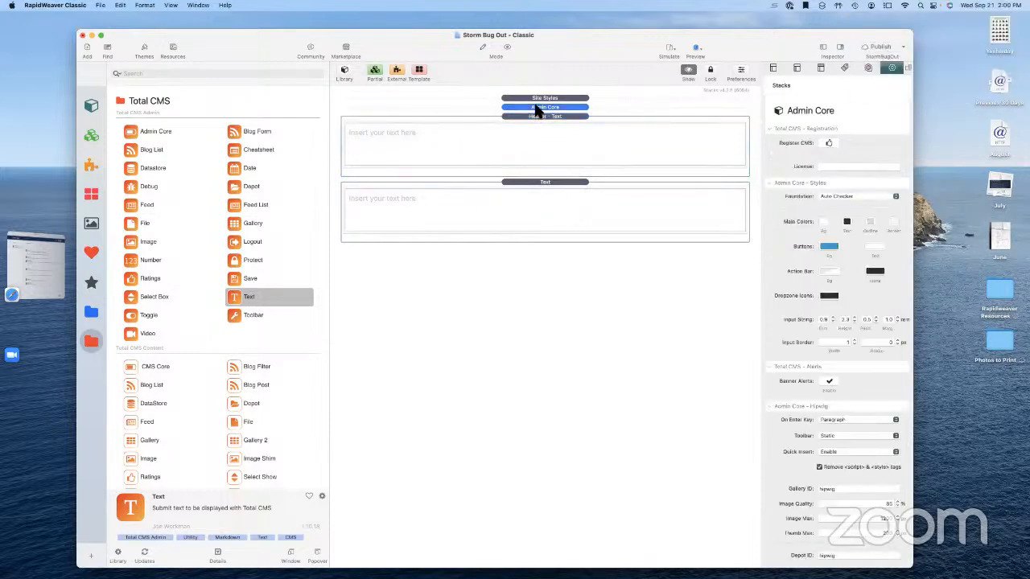
{"action": "left_click", "coordinate": [553, 144]}
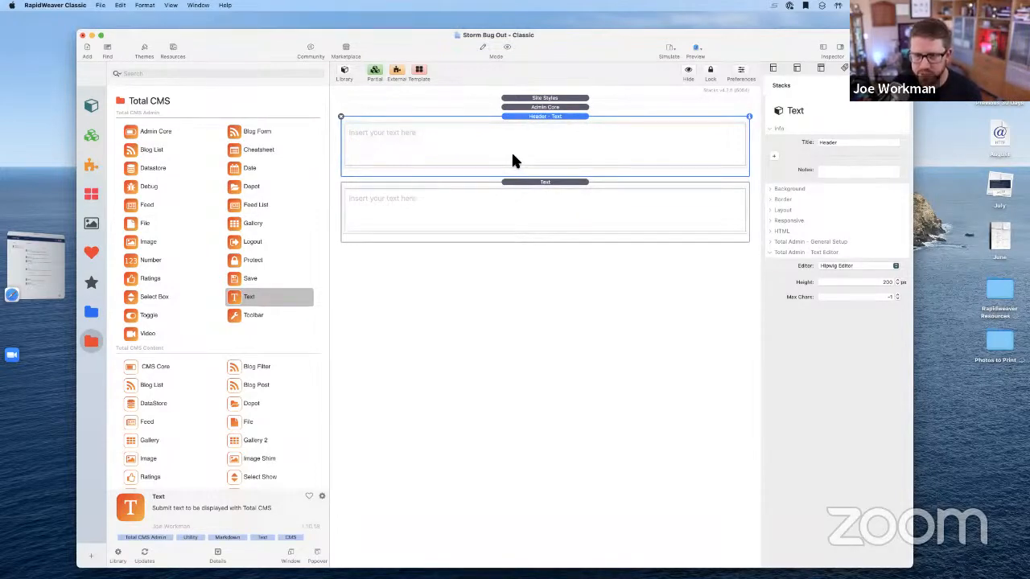
{"action": "left_click", "coordinate": [542, 98]}
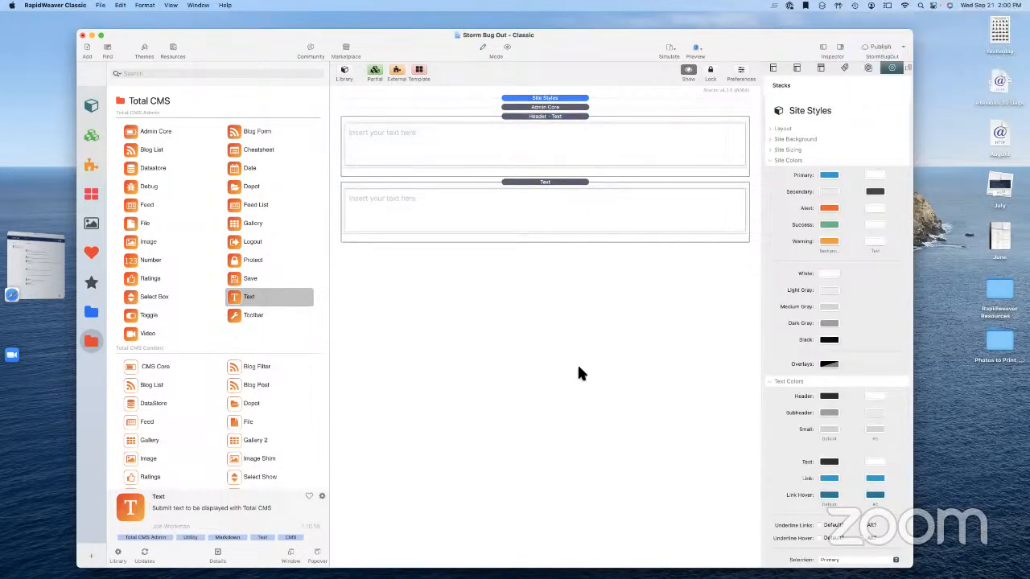
{"action": "left_click", "coordinate": [416, 227]}
{"action": "left_click", "coordinate": [480, 159]}
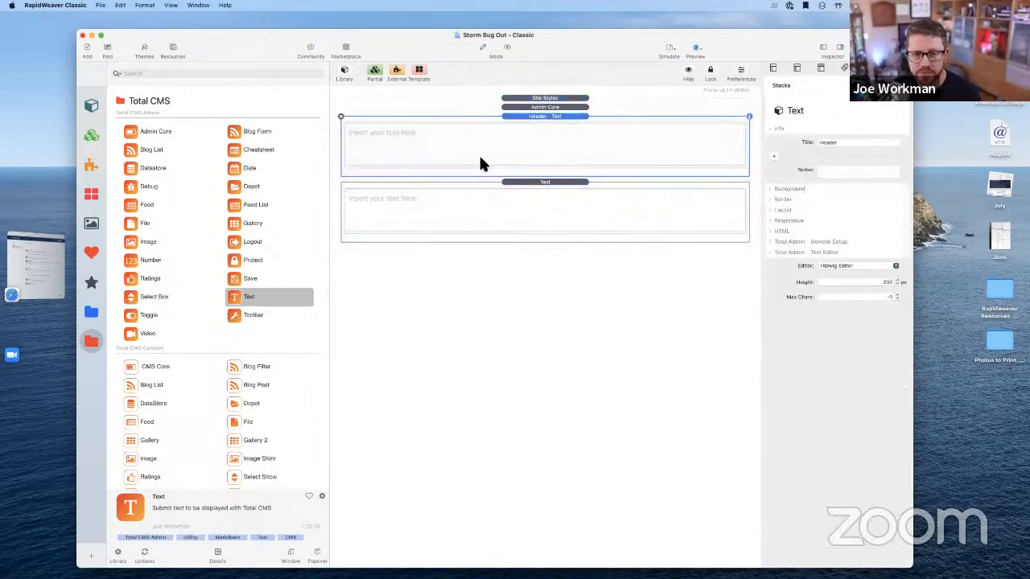
Give the Header stack CMS ID block/header, a Text/Markdown editor without Markdown, and one-line form height
{"action": "left_click", "coordinate": [770, 241]}
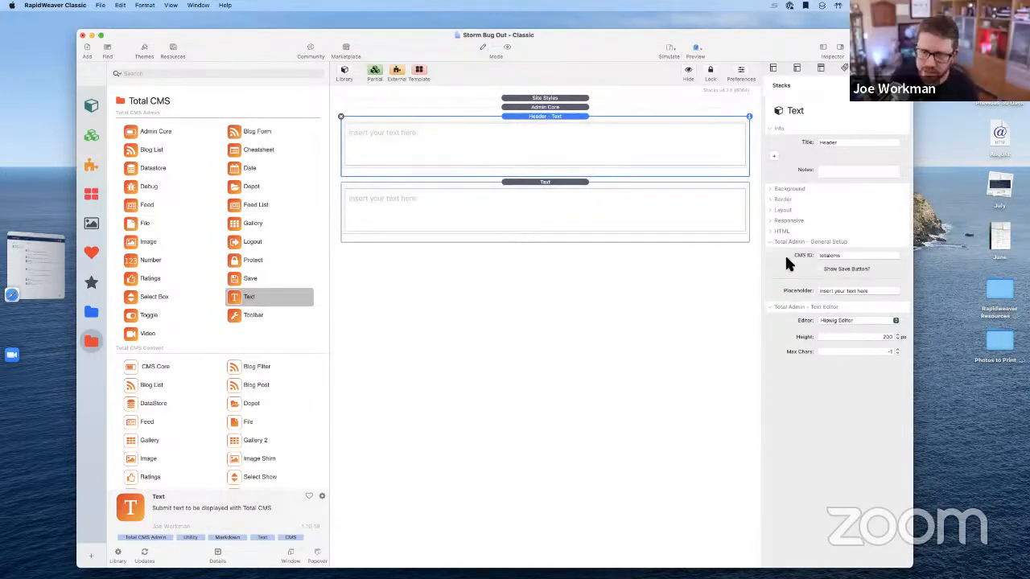
{"action": "double_click", "coordinate": [825, 256]}
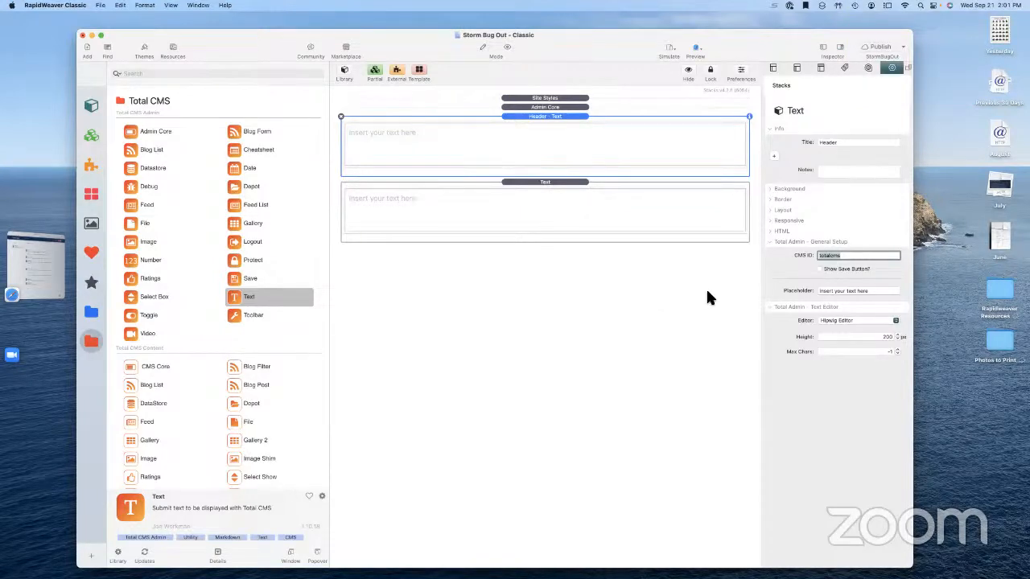
{"action": "type", "text": "block"}
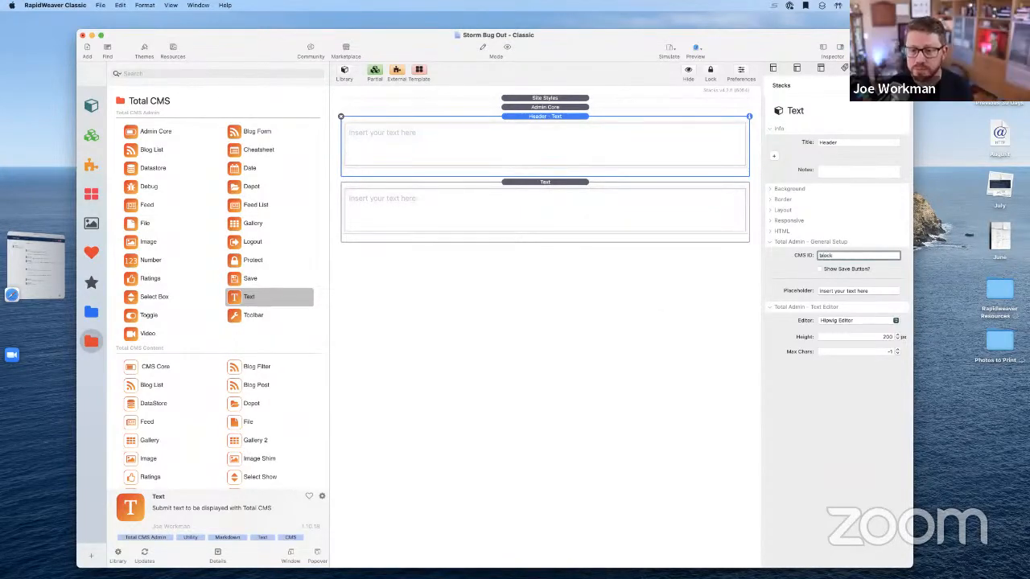
{"action": "type", "text": "1header"}
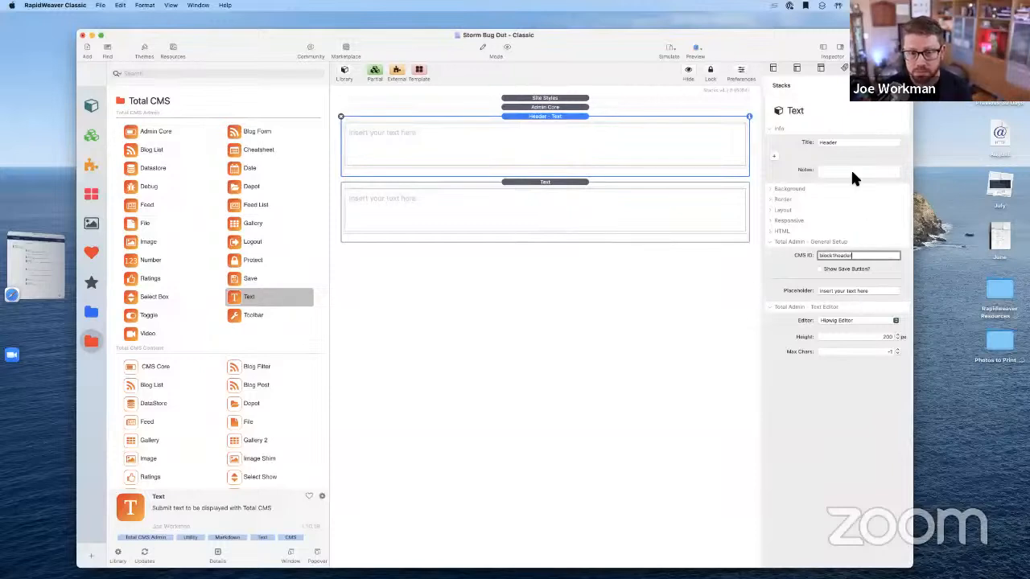
{"action": "left_click", "coordinate": [837, 321]}
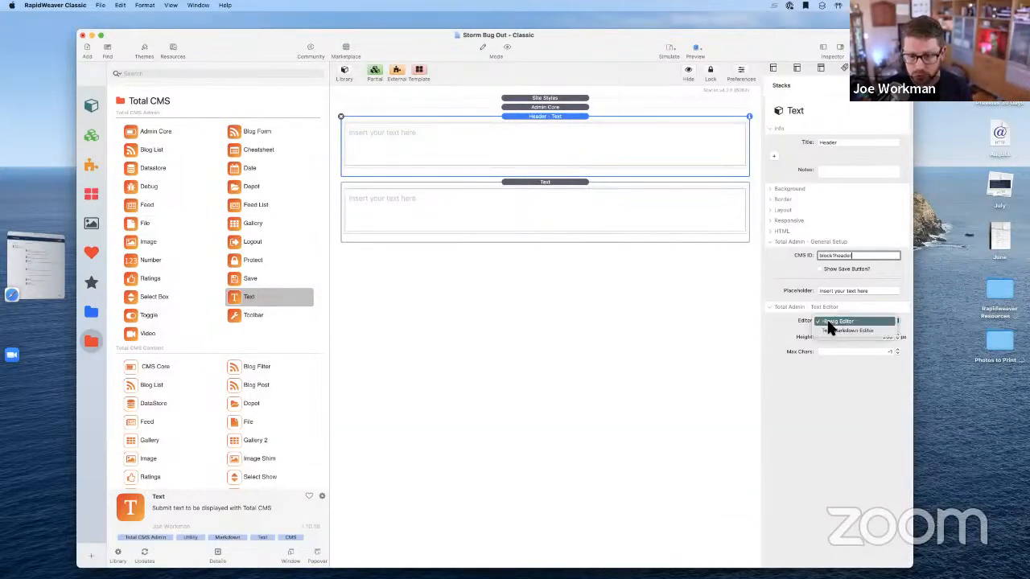
{"action": "left_click", "coordinate": [827, 329]}
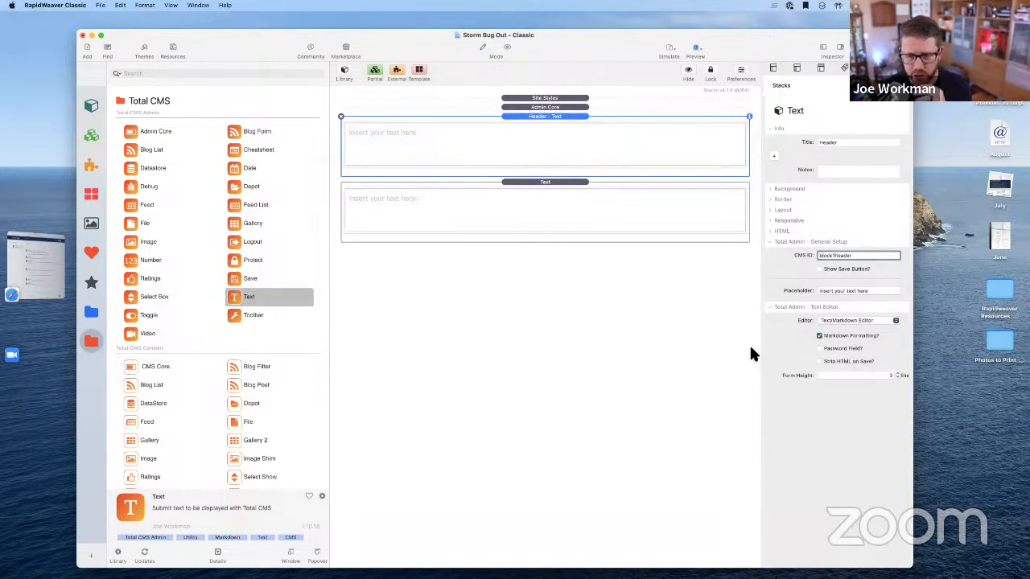
{"action": "left_click", "coordinate": [820, 336]}
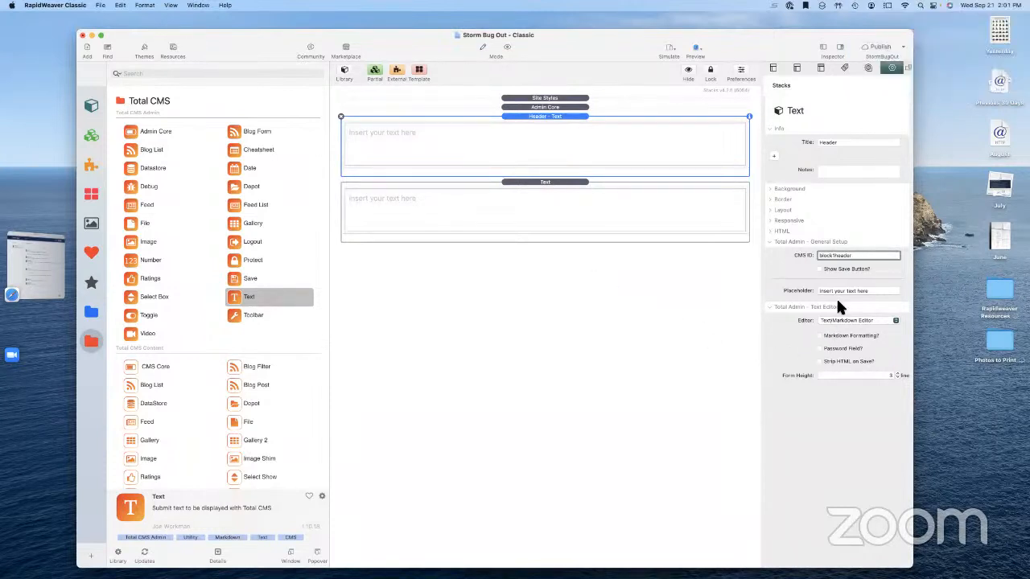
{"action": "left_click", "coordinate": [896, 377]}
{"action": "left_click", "coordinate": [897, 377]}
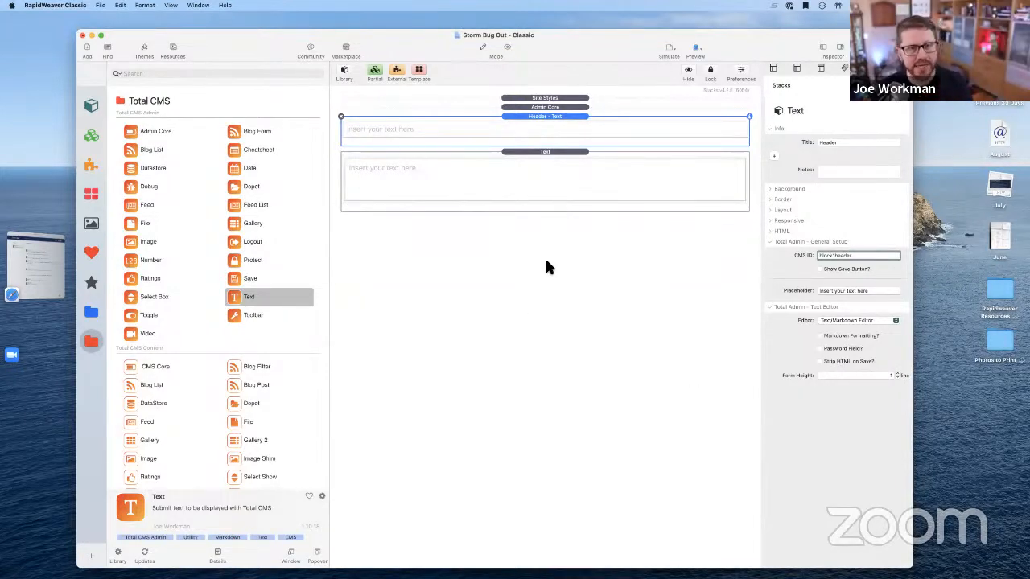
On the lower Text stack, try the Text/Markdown editor, then revert to the Hipwig editor
{"action": "left_click", "coordinate": [531, 200]}
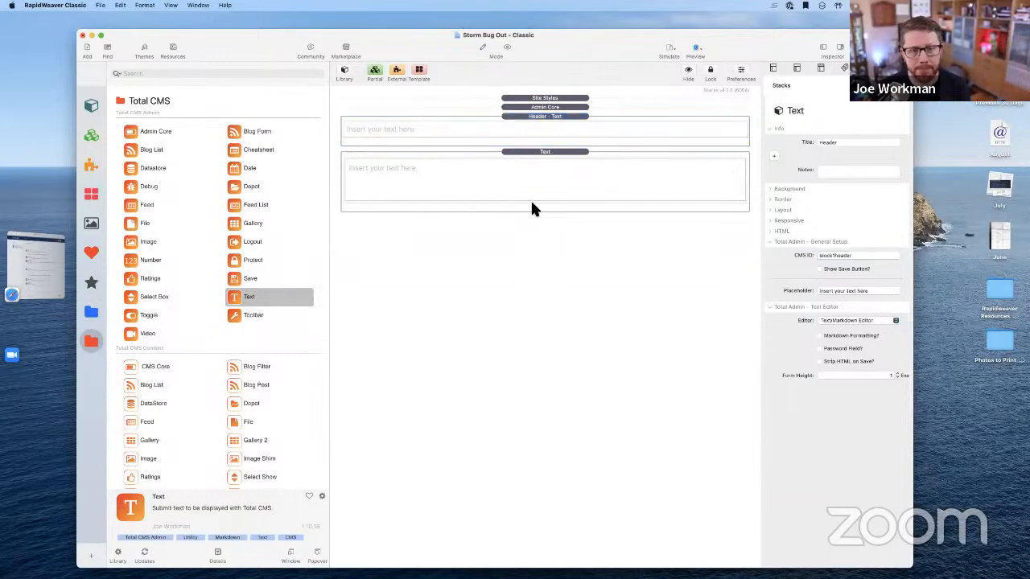
{"action": "left_click", "coordinate": [832, 323]}
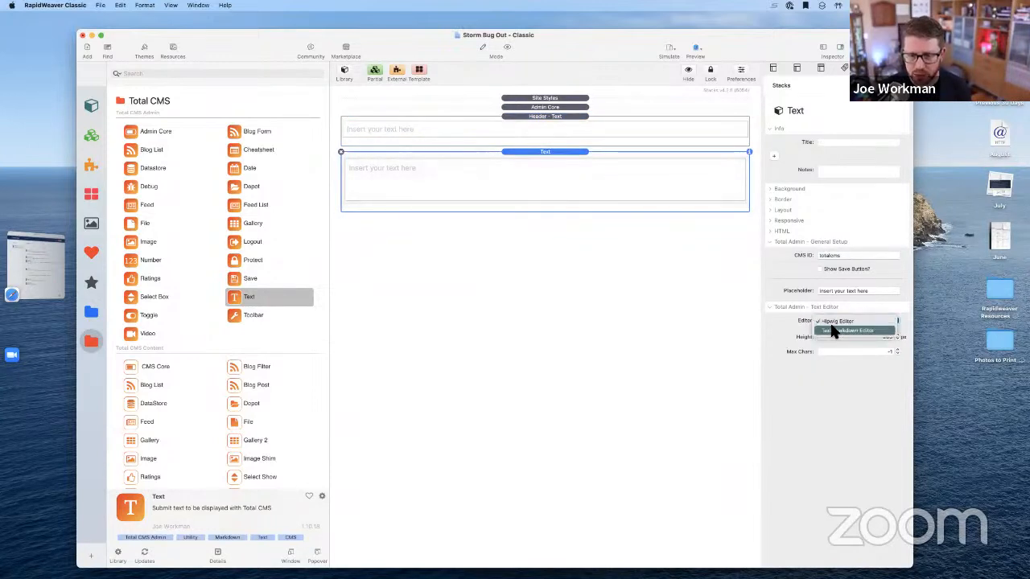
{"action": "left_click", "coordinate": [836, 331]}
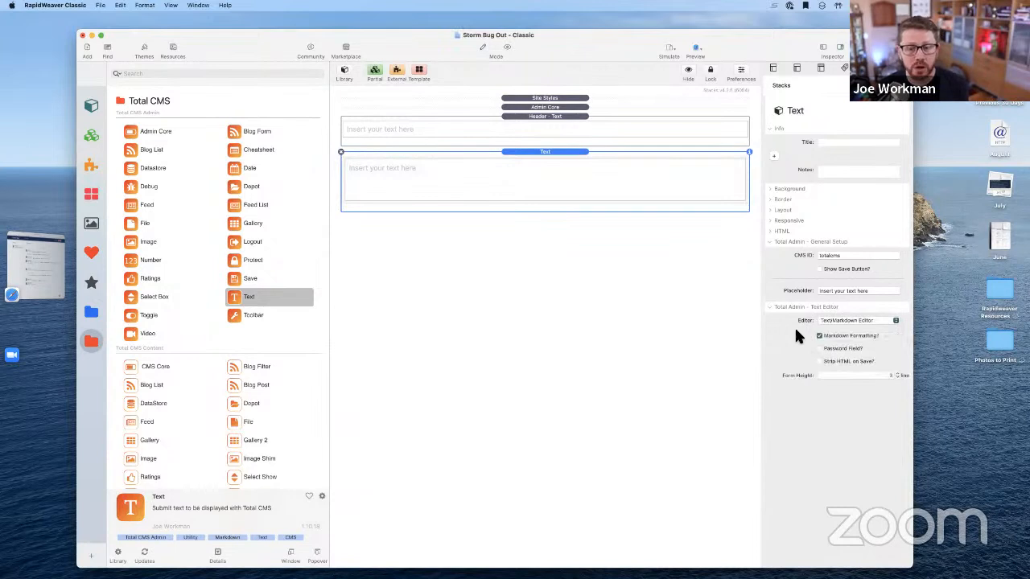
{"action": "left_click", "coordinate": [820, 336]}
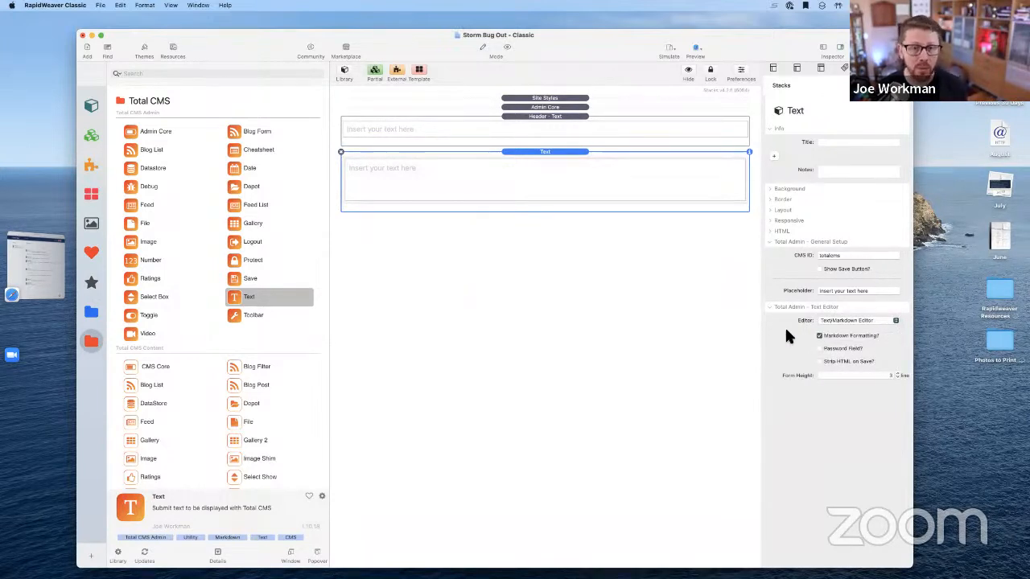
{"action": "left_click", "coordinate": [848, 321]}
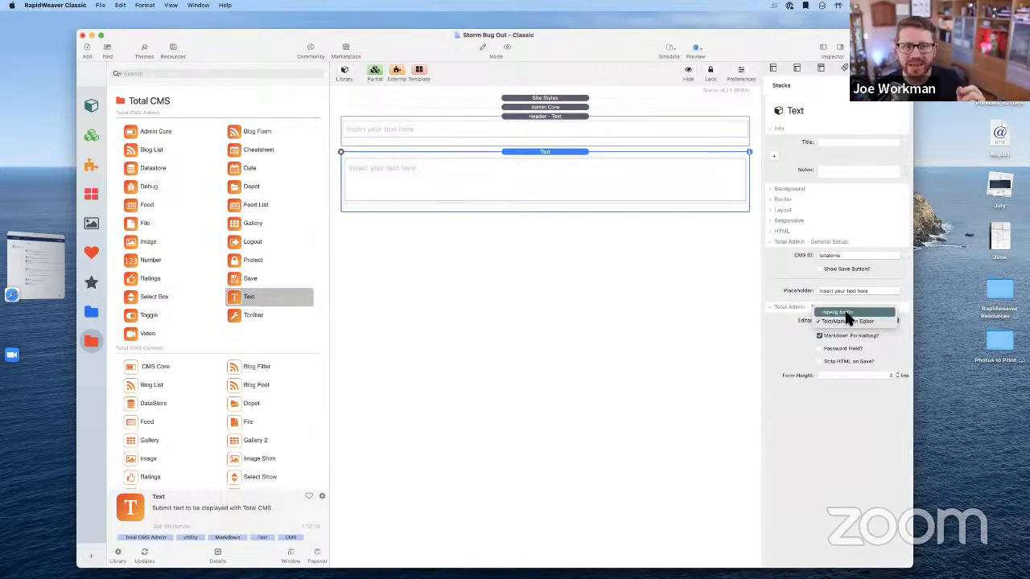
{"action": "left_click", "coordinate": [845, 311]}
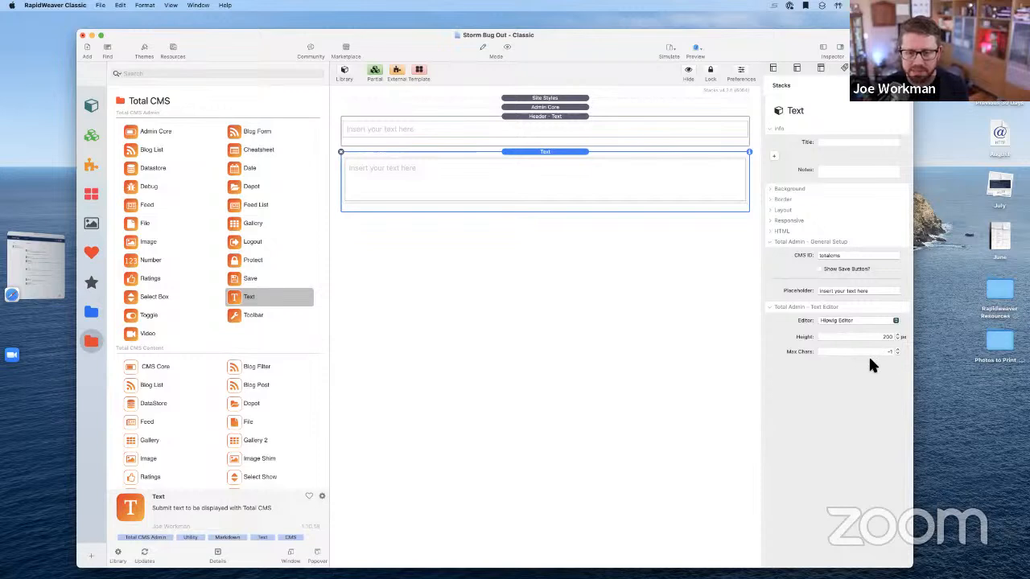
Replace the lower Text stack's CMS ID totalcms with block/content
{"action": "left_click", "coordinate": [836, 255]}
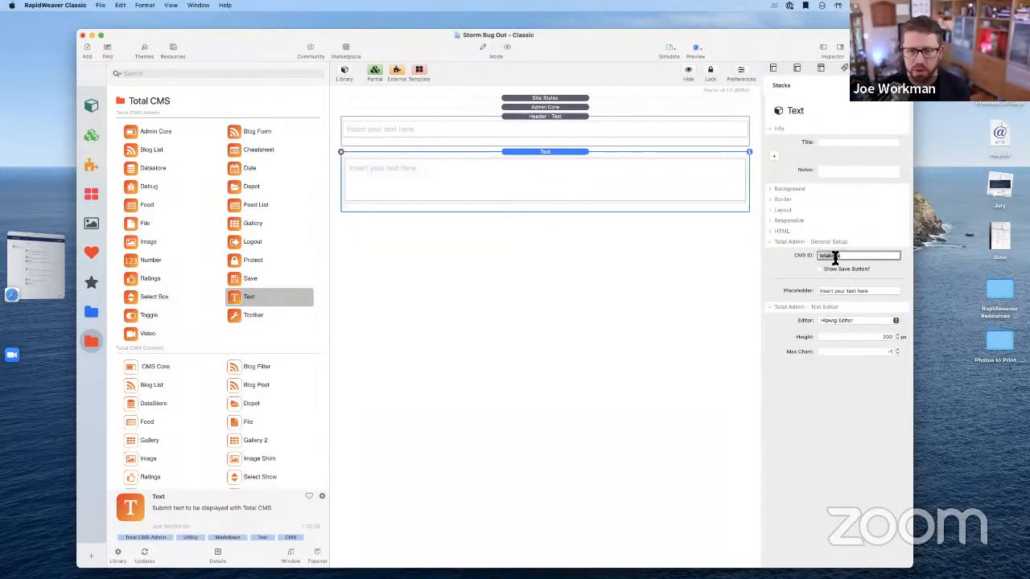
{"action": "double_click", "coordinate": [830, 257]}
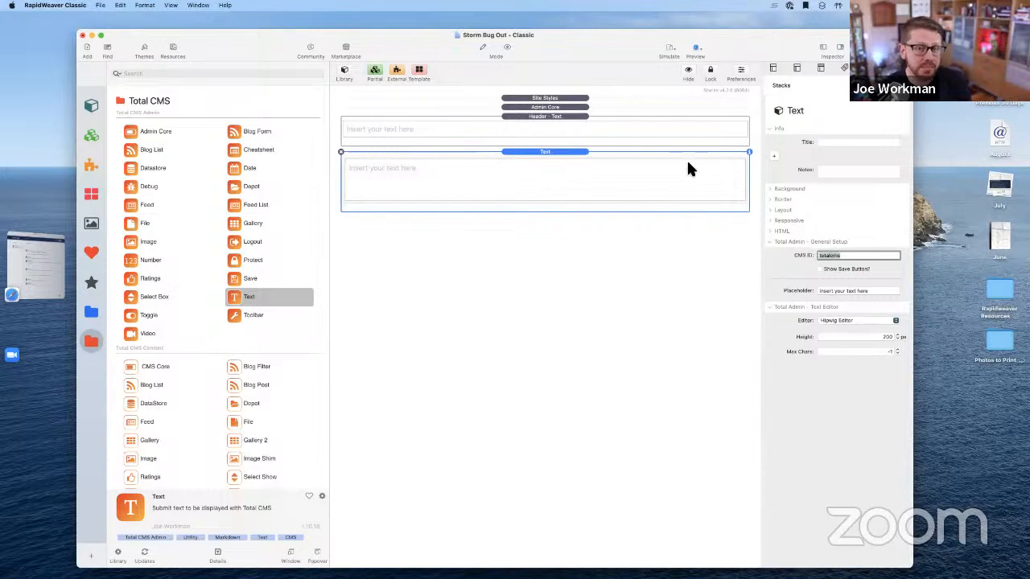
{"action": "type", "text": "blo"}
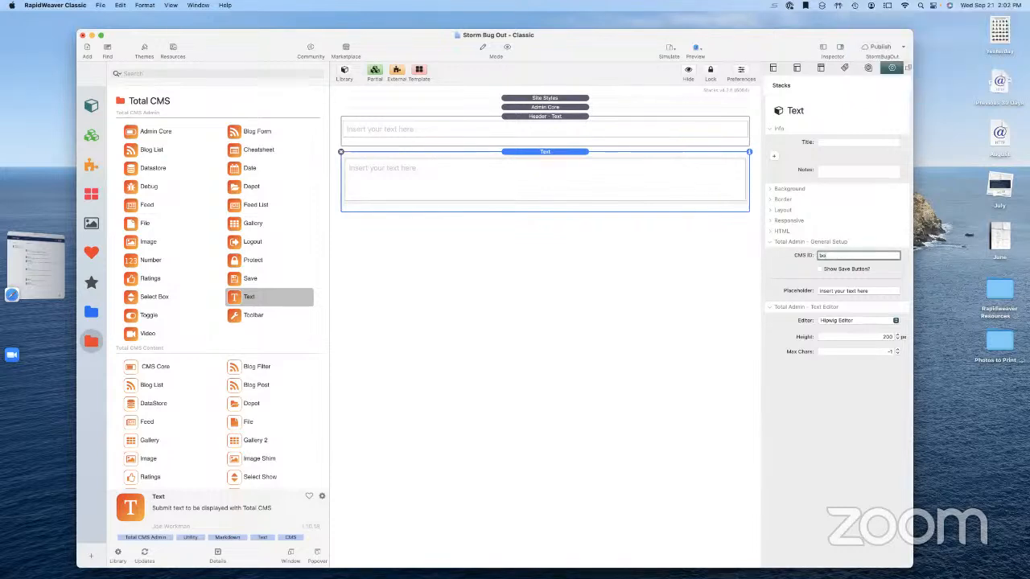
{"action": "type", "text": "ck1content"}
{"action": "key", "text": "Tab"}
{"action": "left_click", "coordinate": [725, 374]}
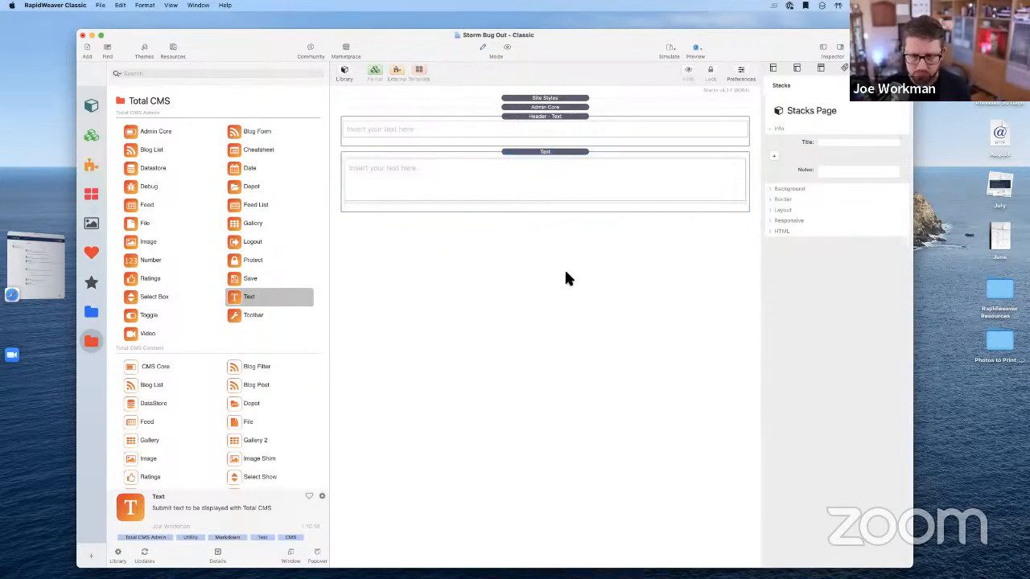
{"action": "left_click", "coordinate": [583, 175]}
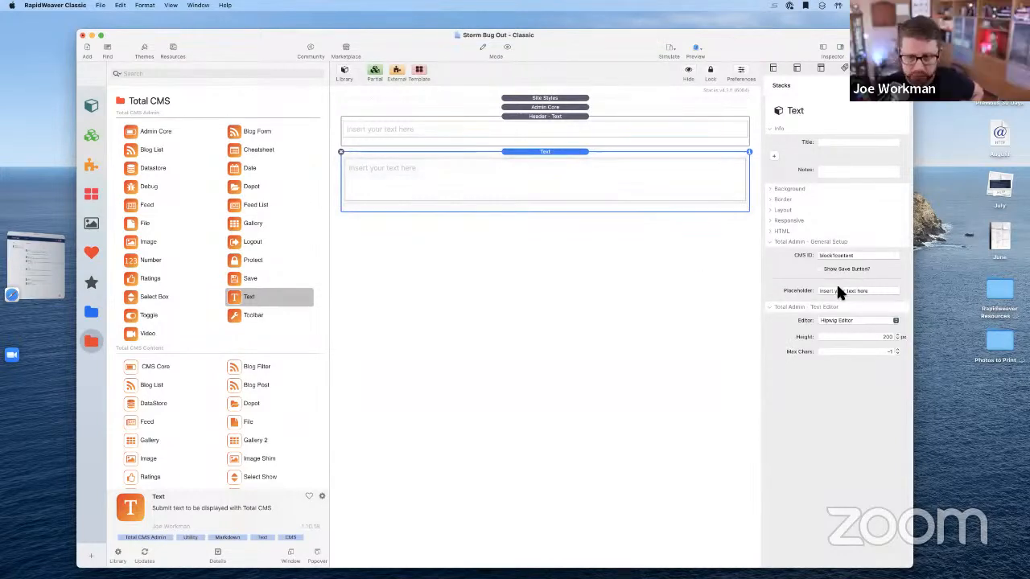
{"action": "left_click", "coordinate": [543, 108]}
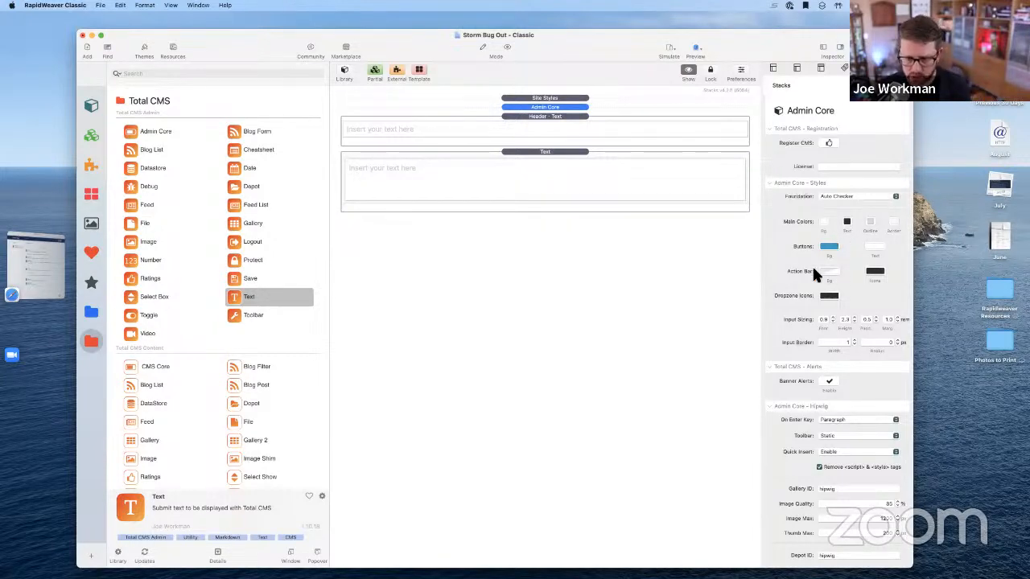
{"action": "scroll", "coordinate": [815, 275], "scroll_direction": "down", "scroll_amount": 10}
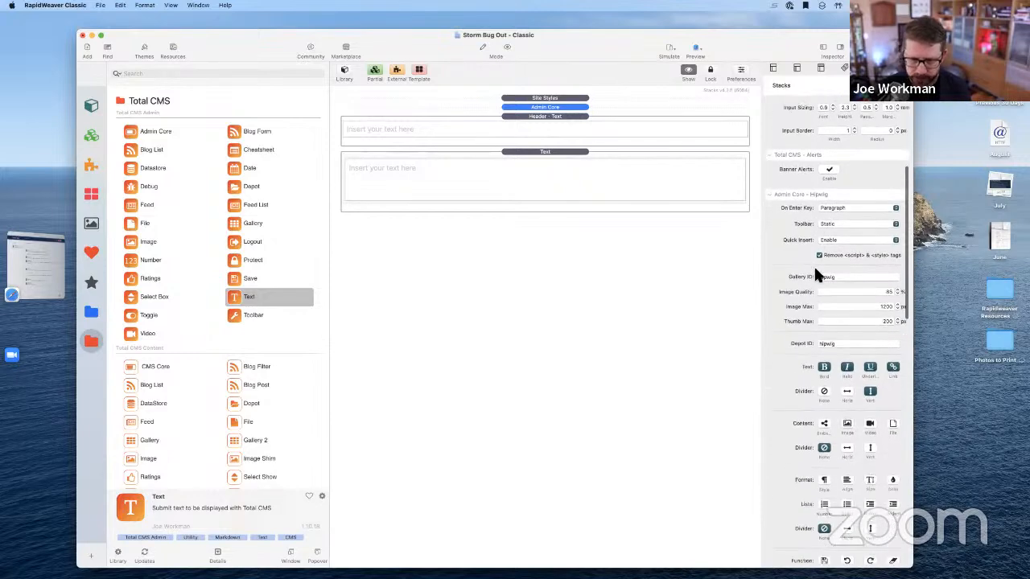
{"action": "scroll", "coordinate": [815, 275], "scroll_direction": "down", "scroll_amount": 10}
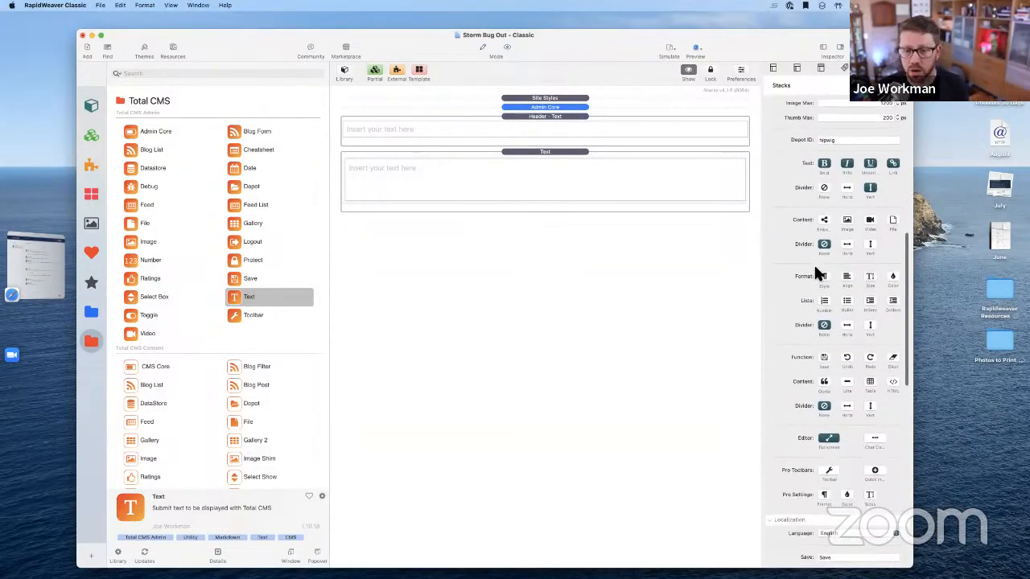
{"action": "scroll", "coordinate": [815, 272], "scroll_direction": "up", "scroll_amount": 1}
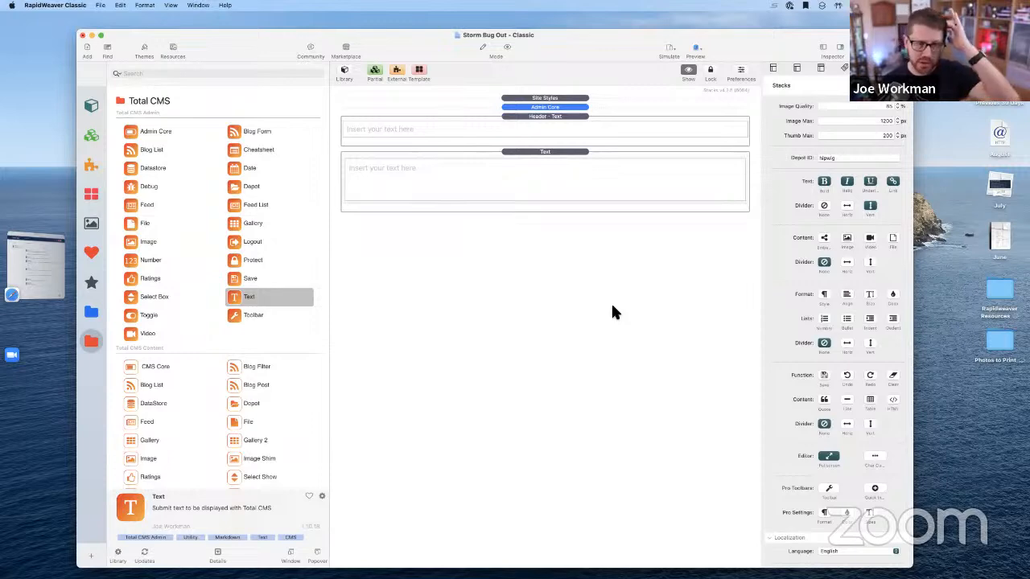
Switch to the Home page and select its Daily Update text stack
{"action": "left_click", "coordinate": [823, 49]}
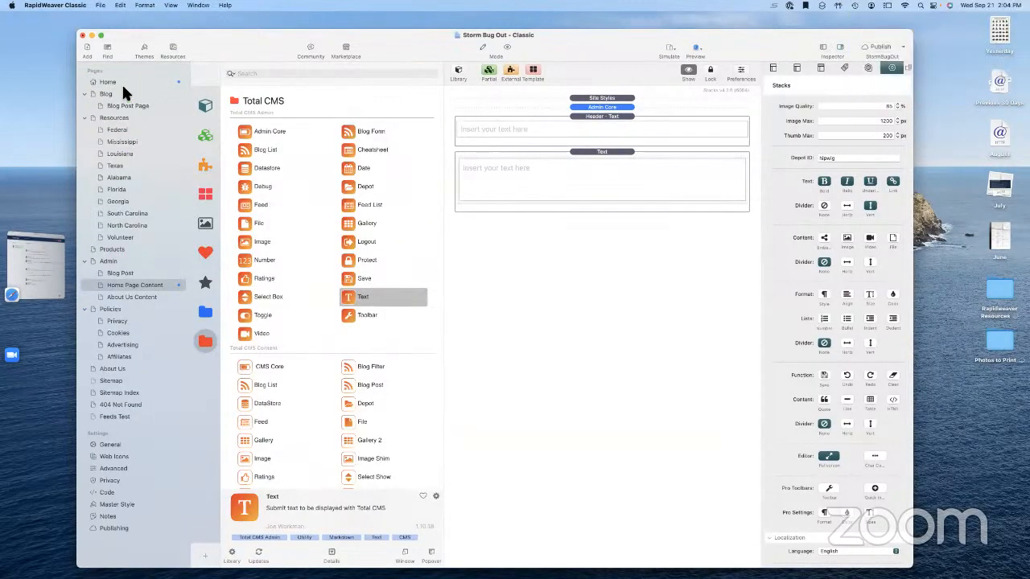
{"action": "left_click", "coordinate": [120, 81]}
{"action": "left_click", "coordinate": [823, 47]}
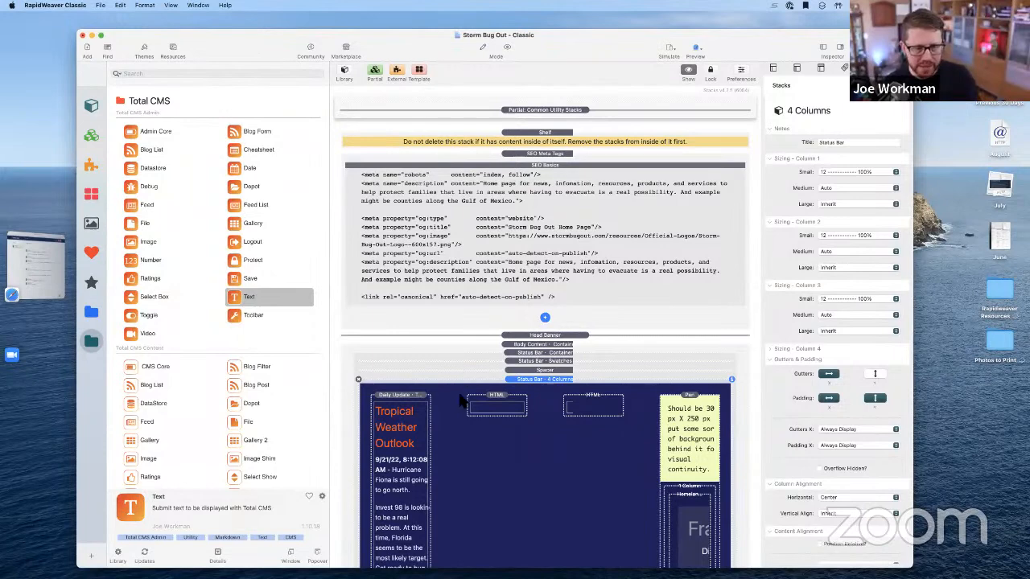
{"action": "scroll", "coordinate": [451, 398], "scroll_direction": "down", "scroll_amount": 3}
{"action": "left_click", "coordinate": [412, 389]}
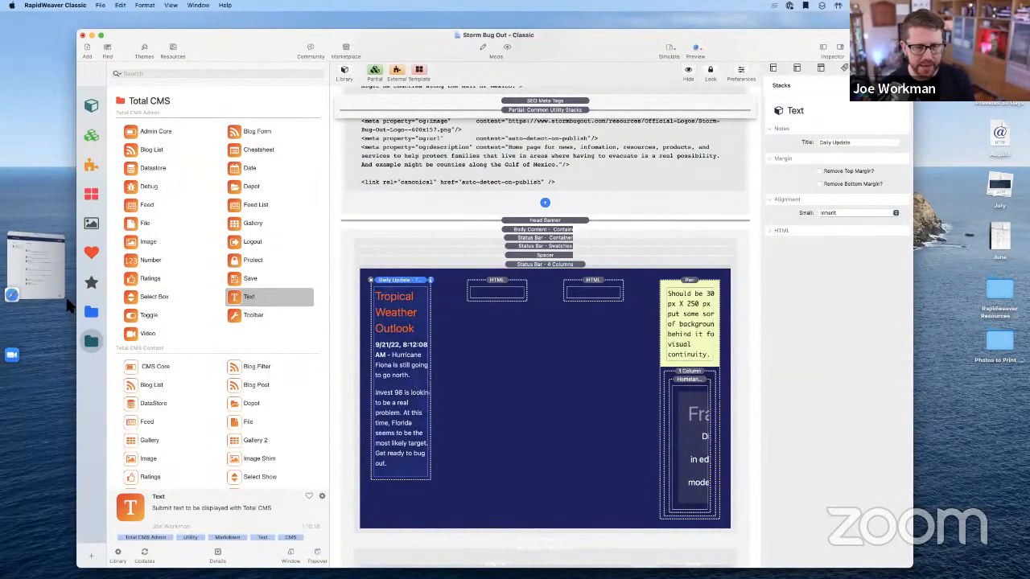
Filter the Foundation library by 'hea' and drop a Header stack above the Daily Update text
{"action": "left_click", "coordinate": [91, 312]}
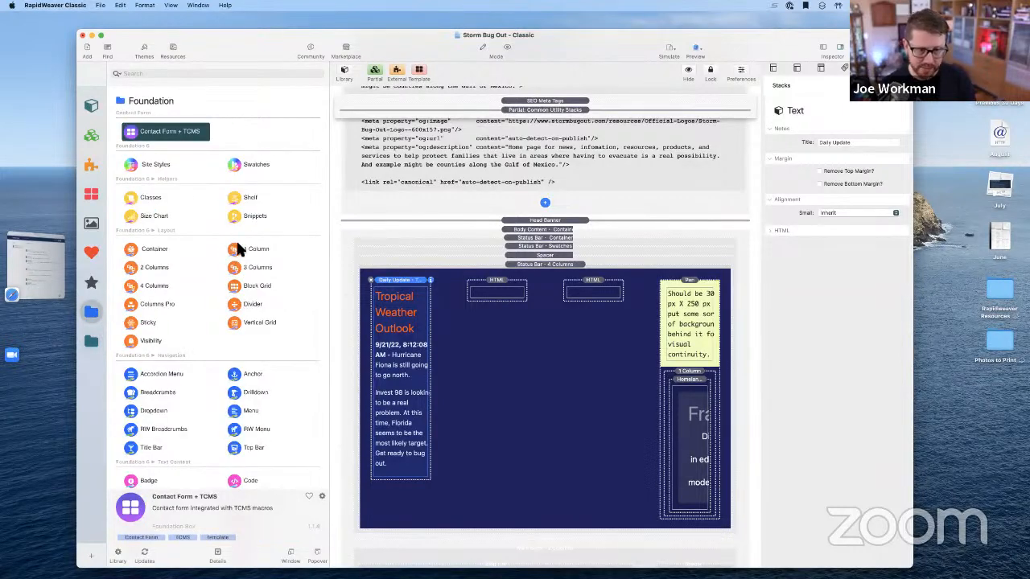
{"action": "left_click", "coordinate": [188, 74]}
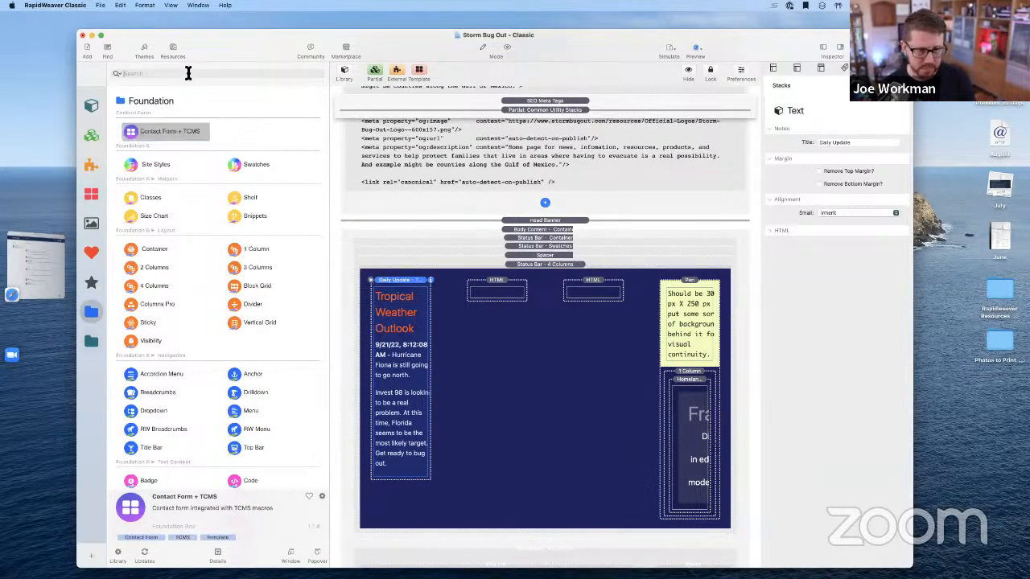
{"action": "type", "text": "hea"}
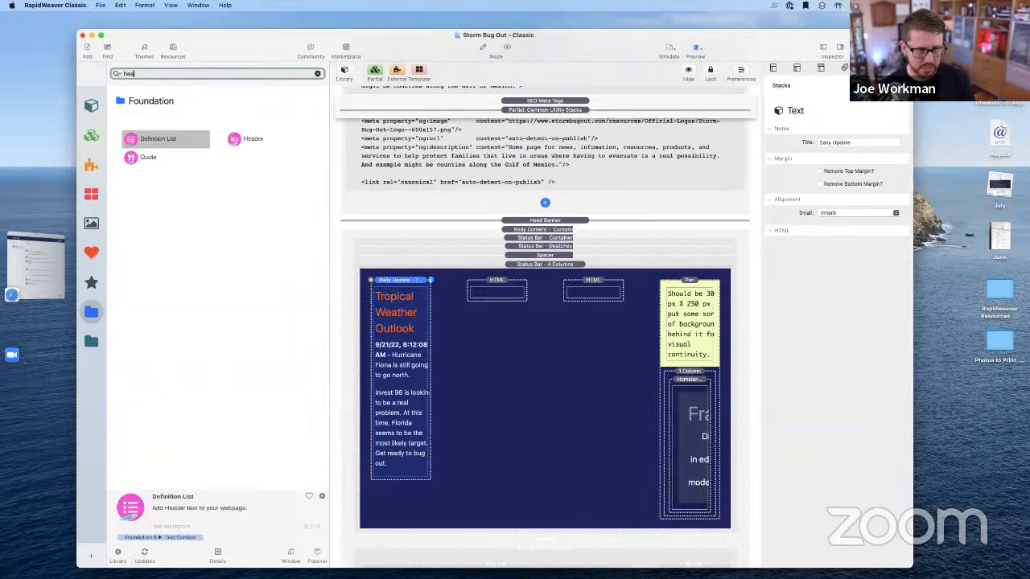
{"action": "left_click_drag", "start_coordinate": [235, 142], "coordinate": [392, 283]}
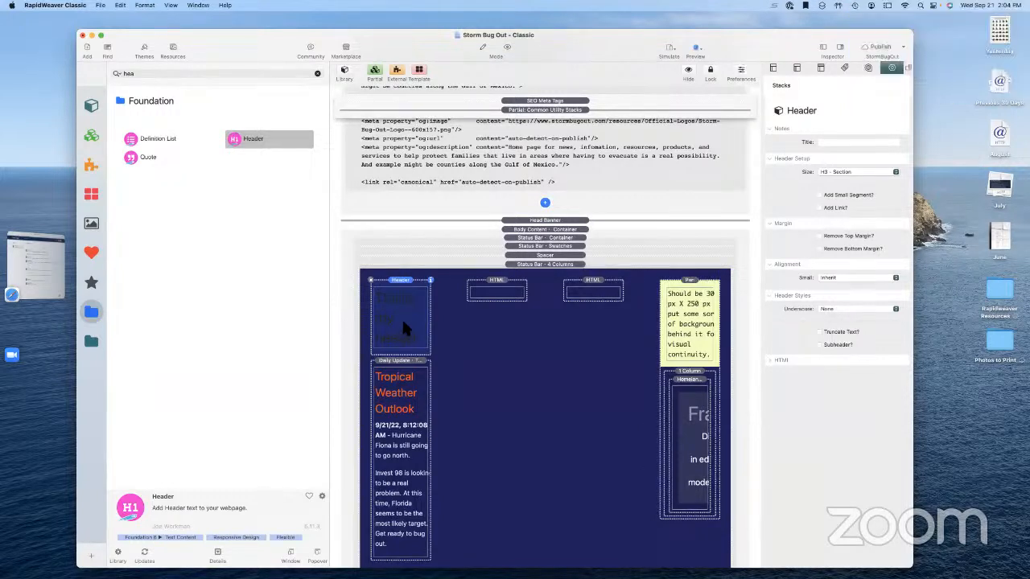
Set the new Header stack's size to H4 - Subsection
{"action": "left_click", "coordinate": [402, 400]}
{"action": "double_click", "coordinate": [401, 397]}
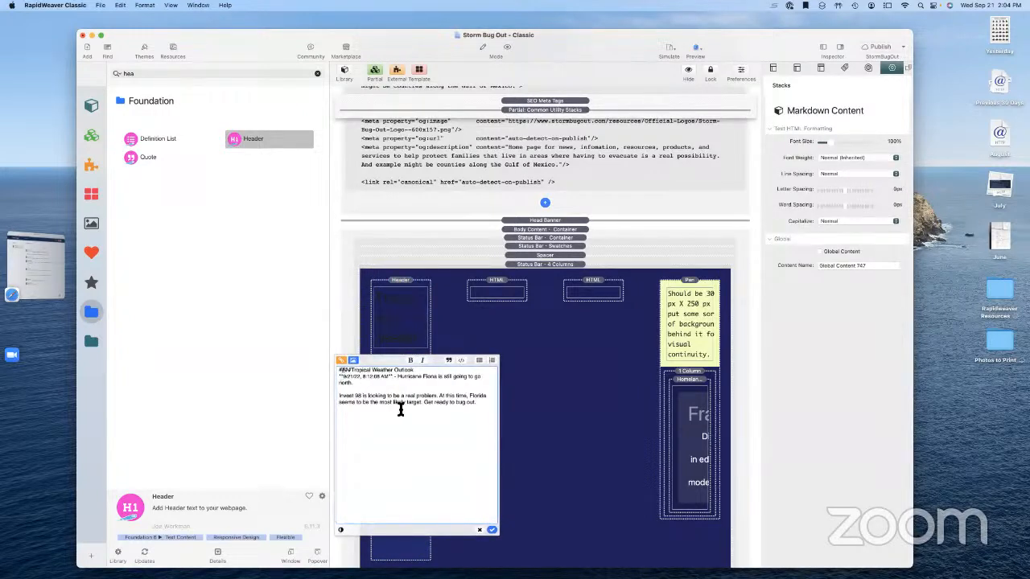
{"action": "left_click", "coordinate": [397, 345]}
{"action": "left_click", "coordinate": [857, 171]}
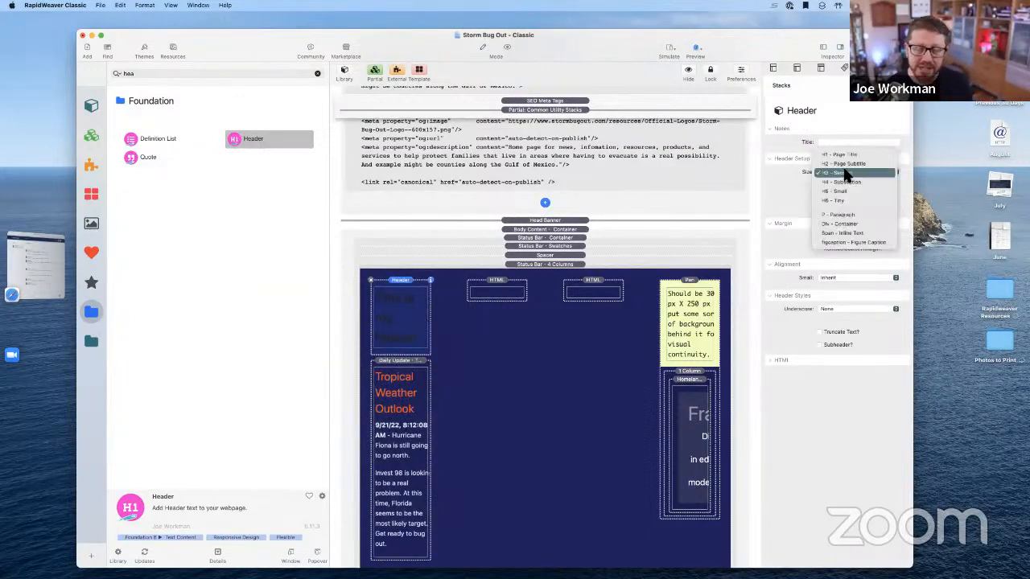
{"action": "left_click", "coordinate": [777, 181]}
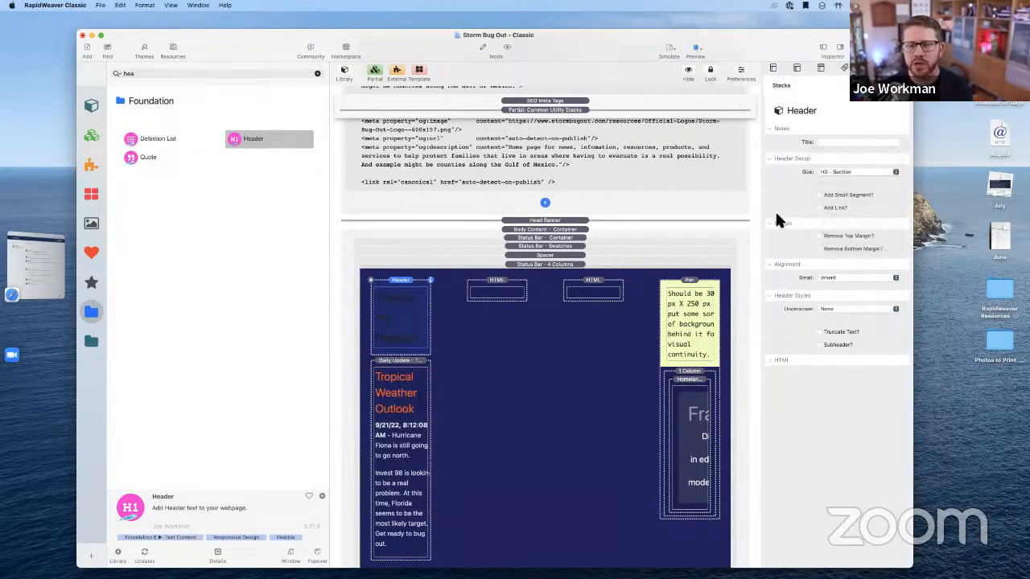
{"action": "left_click", "coordinate": [827, 170]}
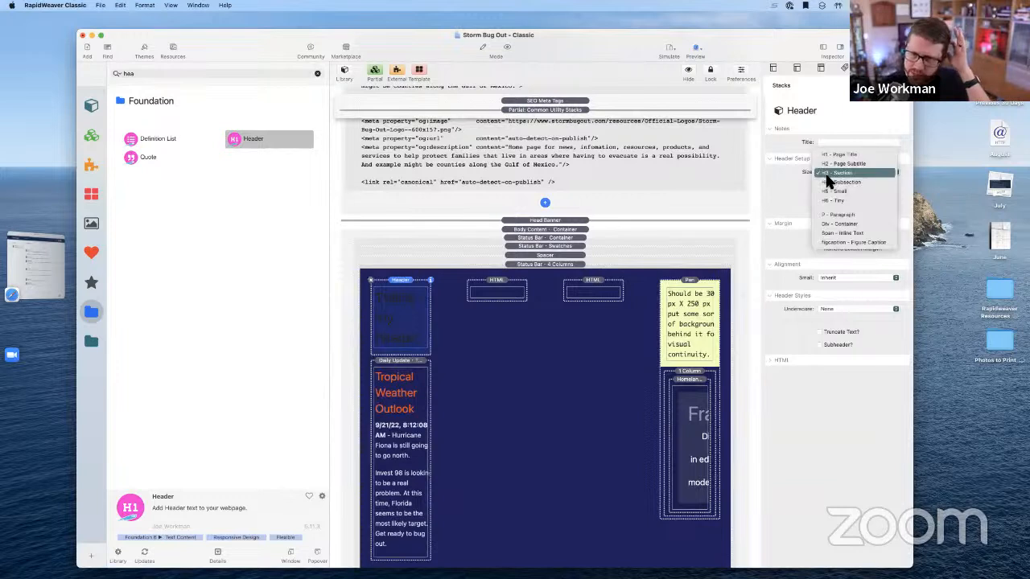
{"action": "left_click", "coordinate": [829, 183]}
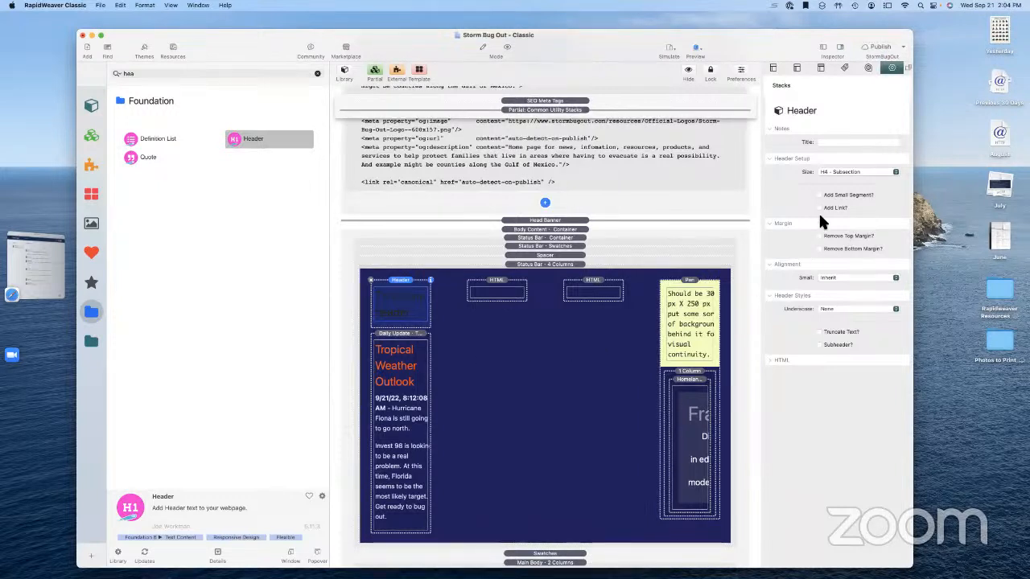
Check the Header stack's HTML settings, then select the Common Utility Stacks partial
{"action": "left_click", "coordinate": [772, 360]}
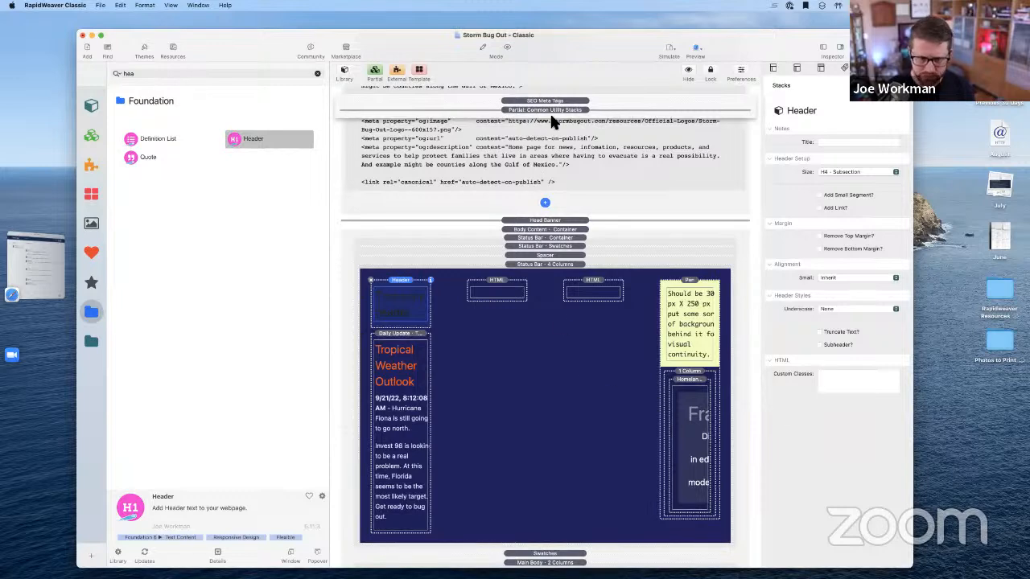
{"action": "scroll", "coordinate": [551, 117], "scroll_direction": "up", "scroll_amount": 3}
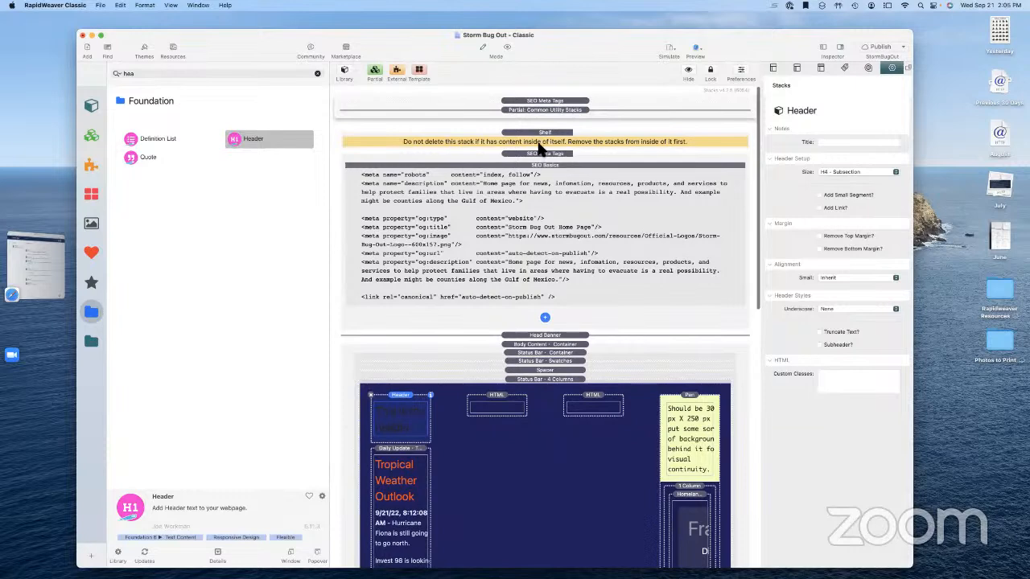
{"action": "left_click", "coordinate": [543, 111]}
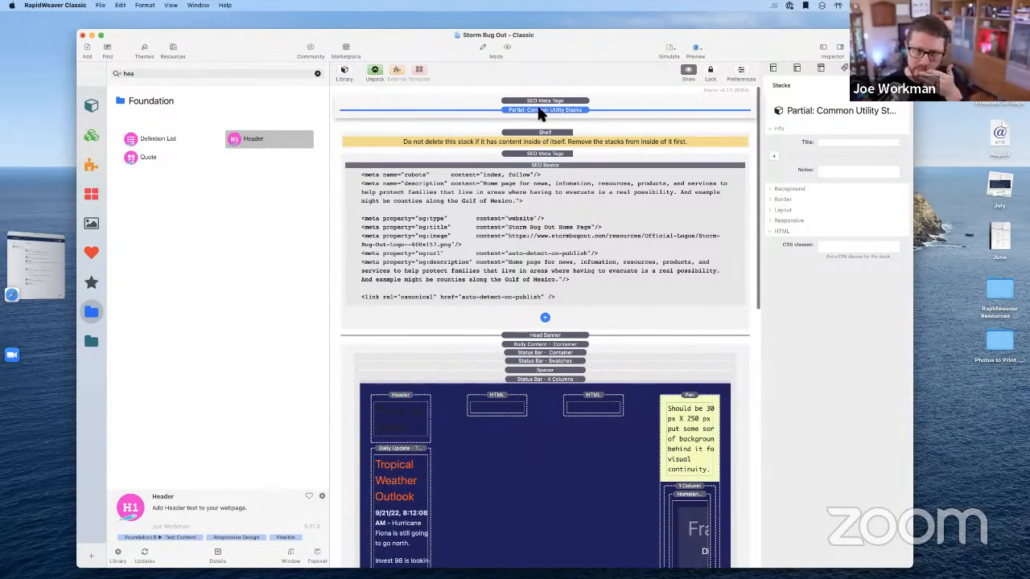
In the Common Utility Stacks partial, review CMS Core's text and image macros and move it to the top
{"action": "double_click", "coordinate": [541, 113]}
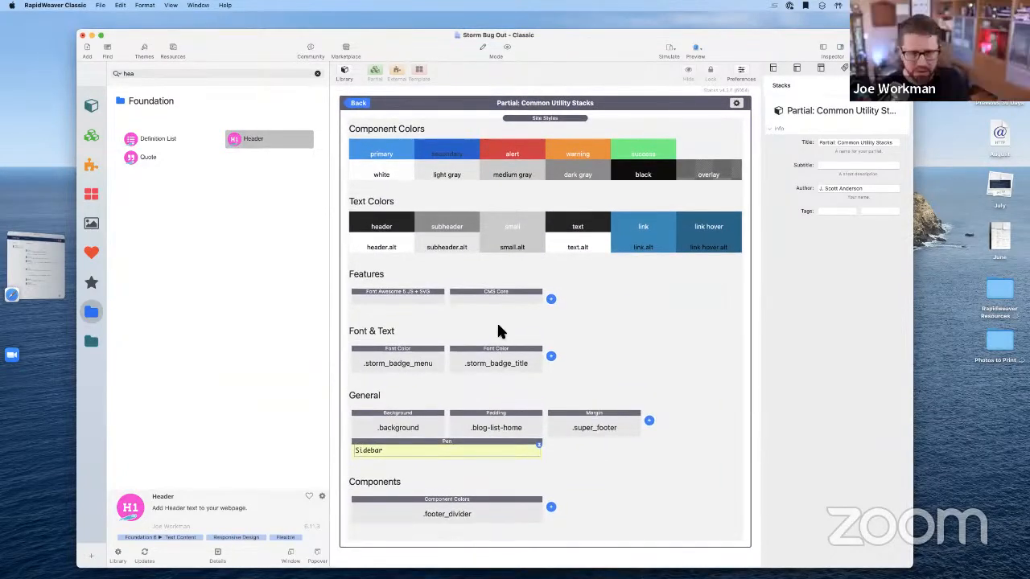
{"action": "left_click", "coordinate": [497, 291]}
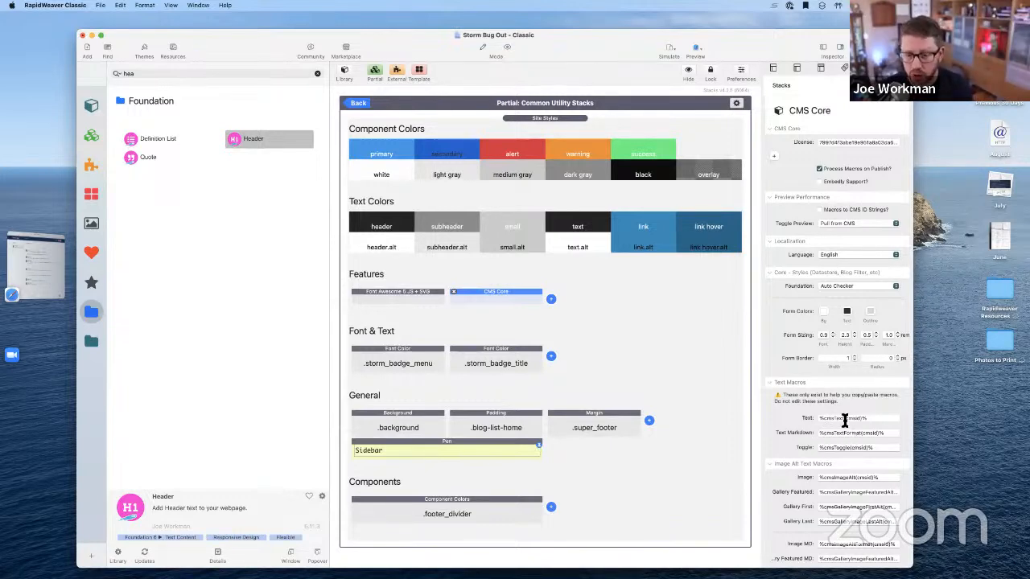
{"action": "scroll", "coordinate": [842, 413], "scroll_direction": "down", "scroll_amount": 5}
{"action": "scroll", "coordinate": [843, 412], "scroll_direction": "down", "scroll_amount": 5}
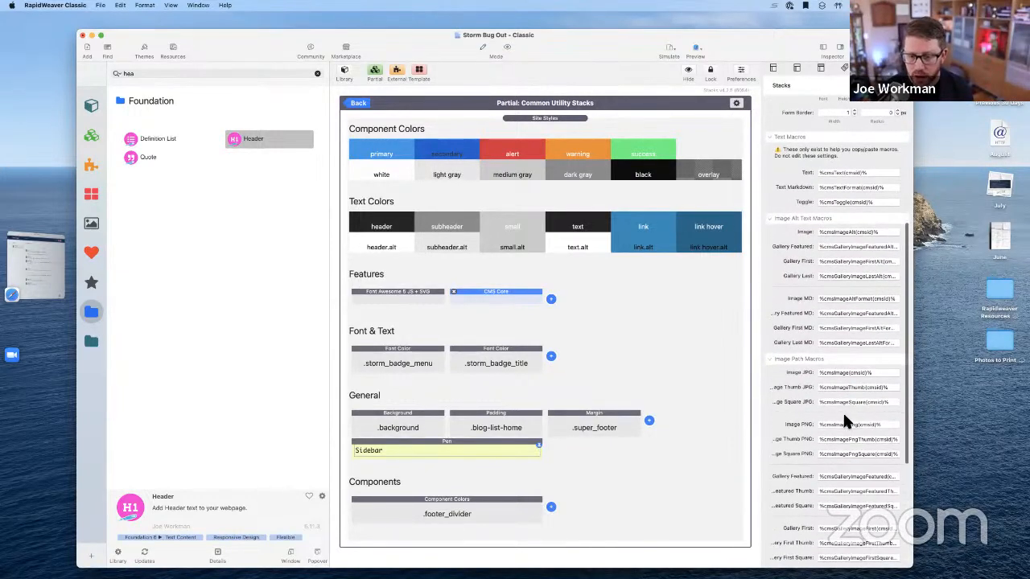
{"action": "scroll", "coordinate": [832, 218], "scroll_direction": "down", "scroll_amount": 2}
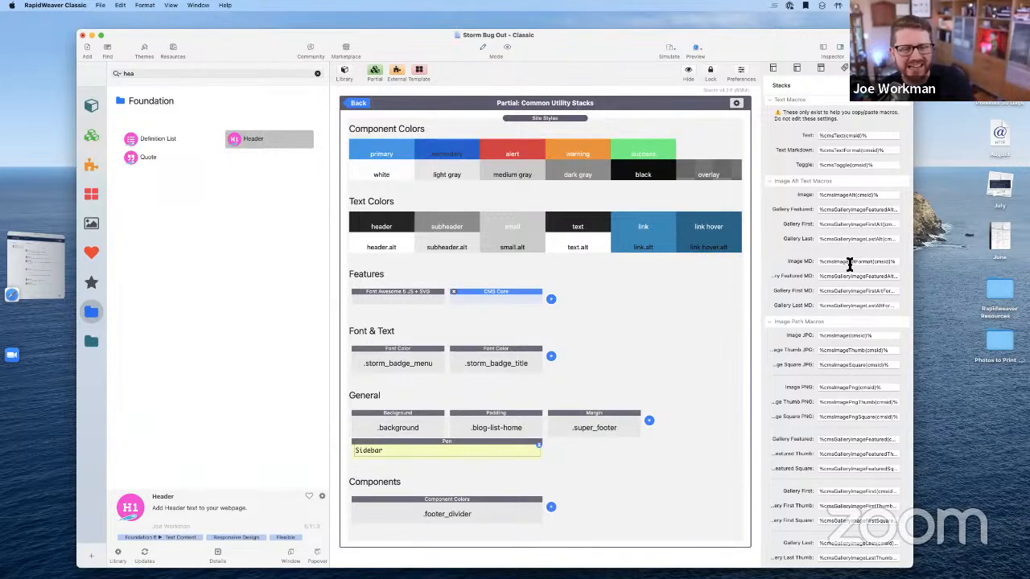
{"action": "scroll", "coordinate": [838, 270], "scroll_direction": "down", "scroll_amount": 5}
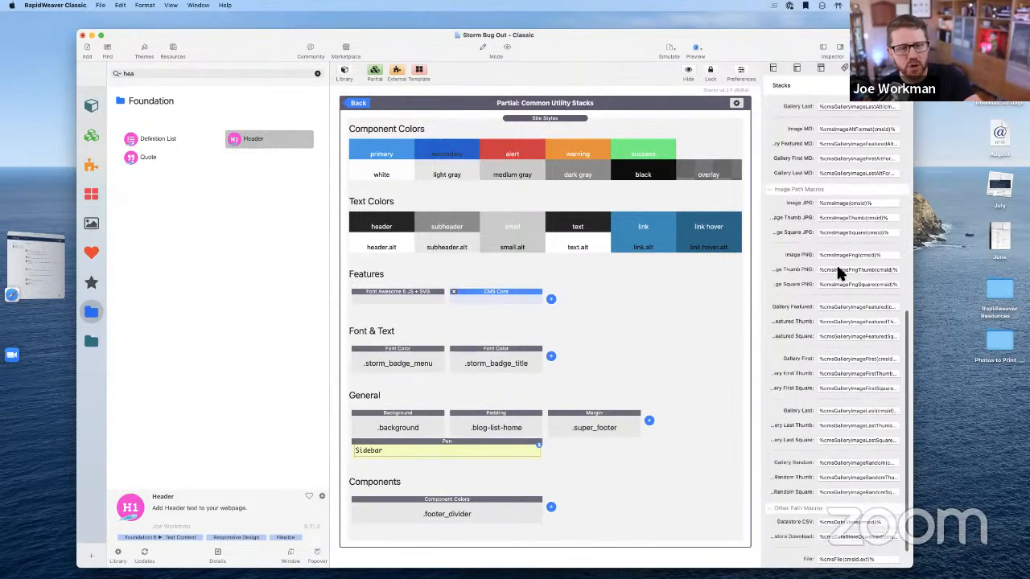
{"action": "scroll", "coordinate": [838, 272], "scroll_direction": "up", "scroll_amount": 7}
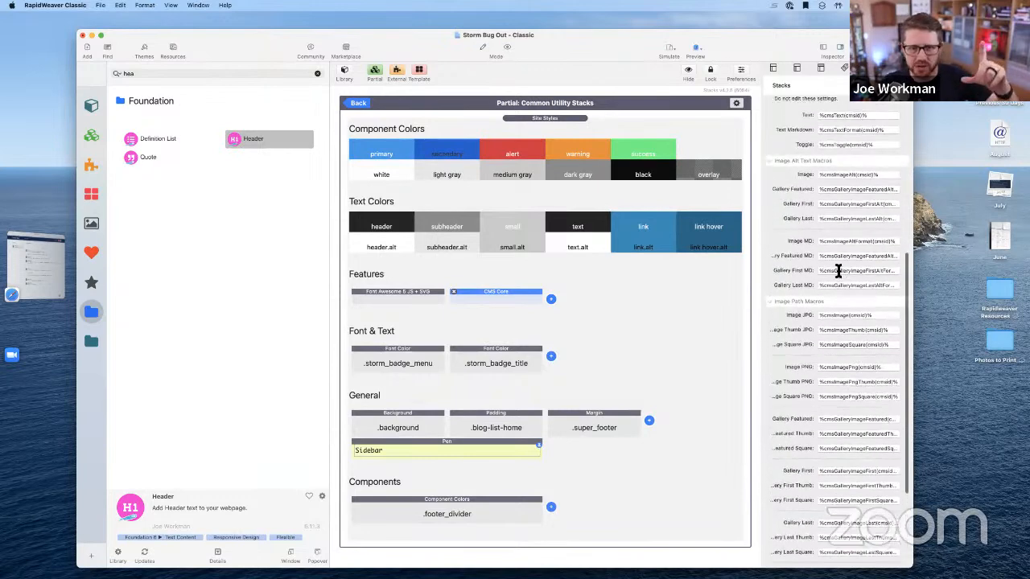
{"action": "scroll", "coordinate": [838, 271], "scroll_direction": "up", "scroll_amount": 2}
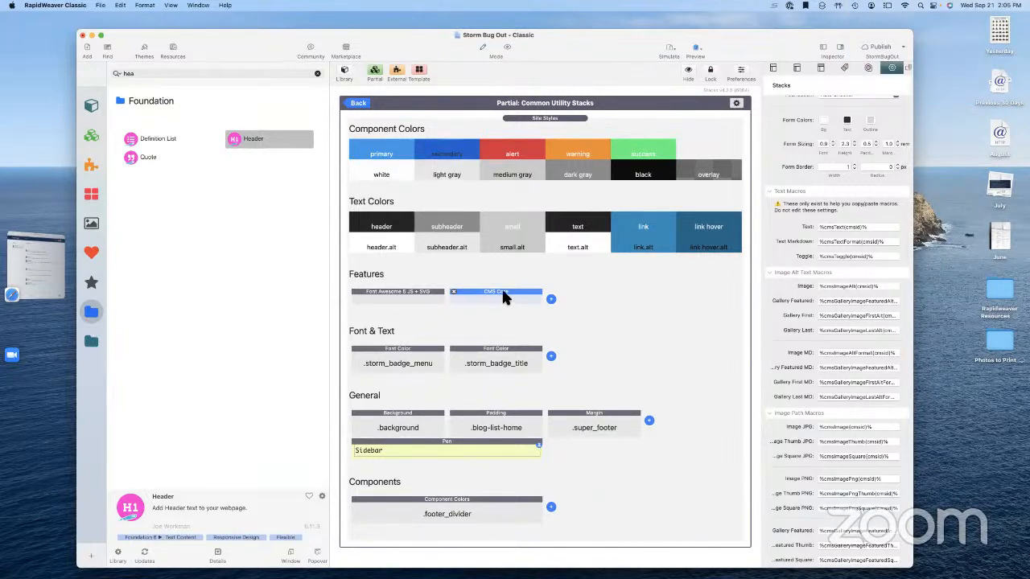
{"action": "left_click_drag", "start_coordinate": [503, 291], "coordinate": [519, 113]}
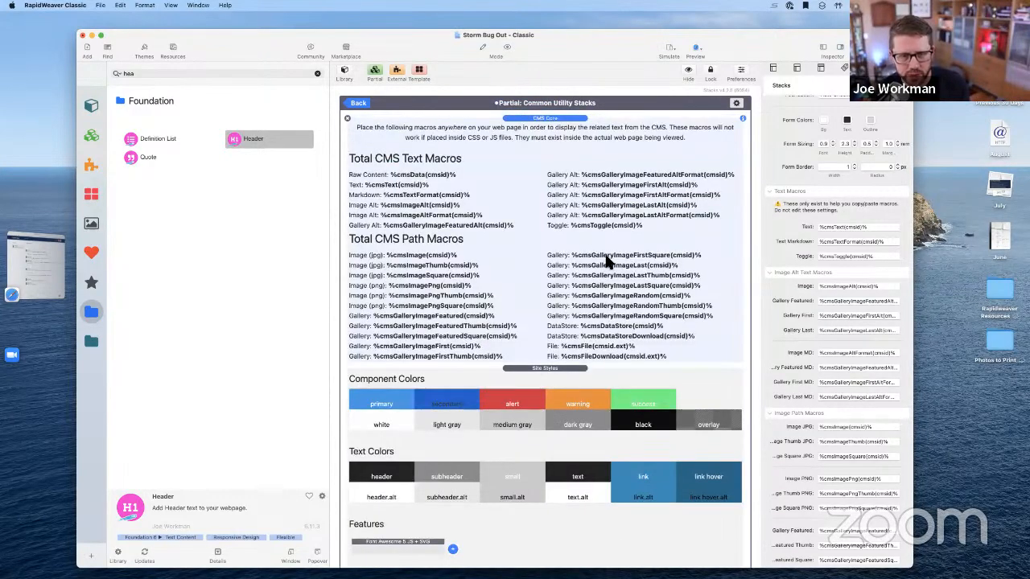
{"action": "scroll", "coordinate": [609, 281], "scroll_direction": "down", "scroll_amount": 2}
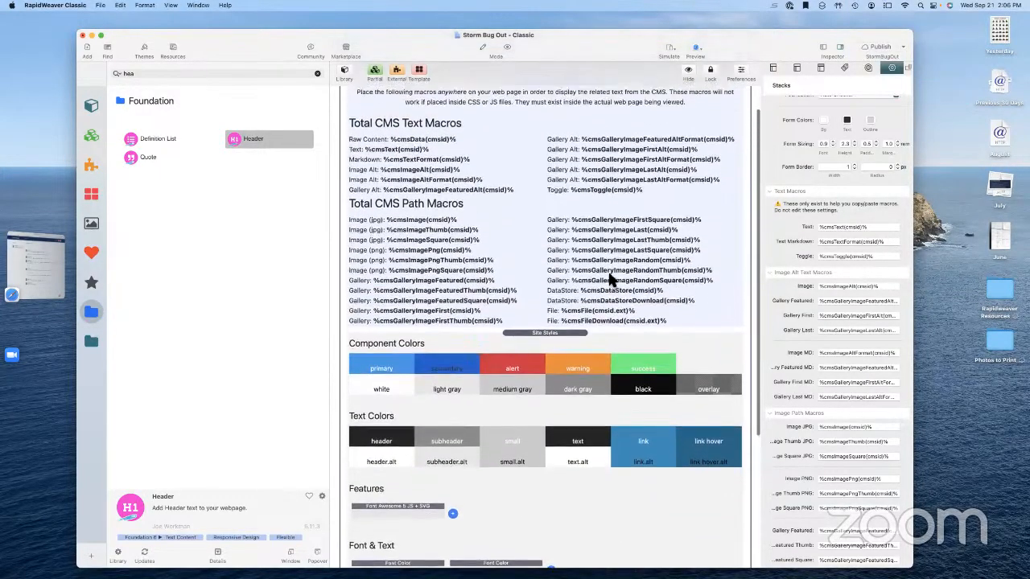
{"action": "scroll", "coordinate": [609, 278], "scroll_direction": "up", "scroll_amount": 2}
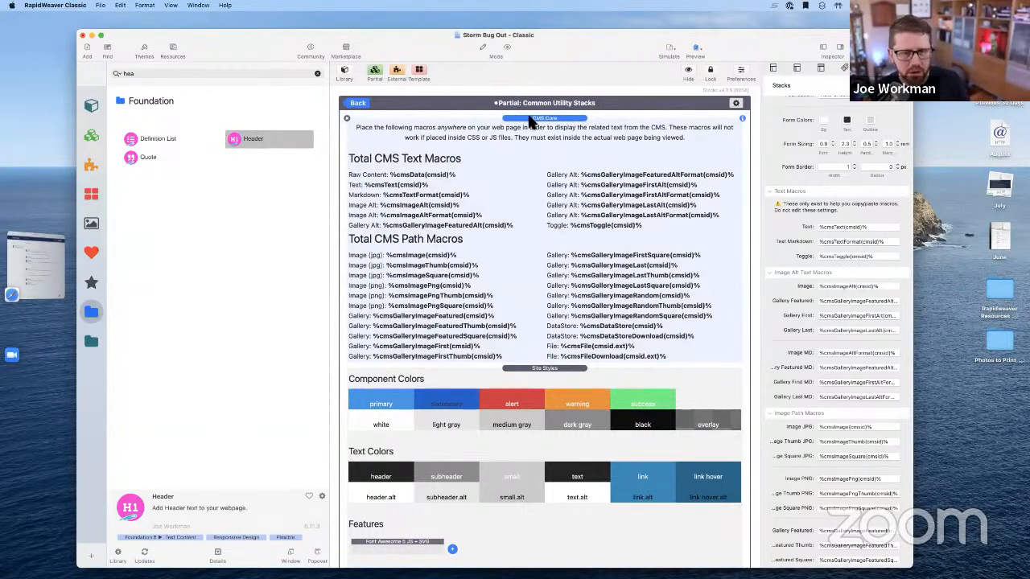
{"action": "left_click_drag", "start_coordinate": [529, 144], "coordinate": [507, 558]}
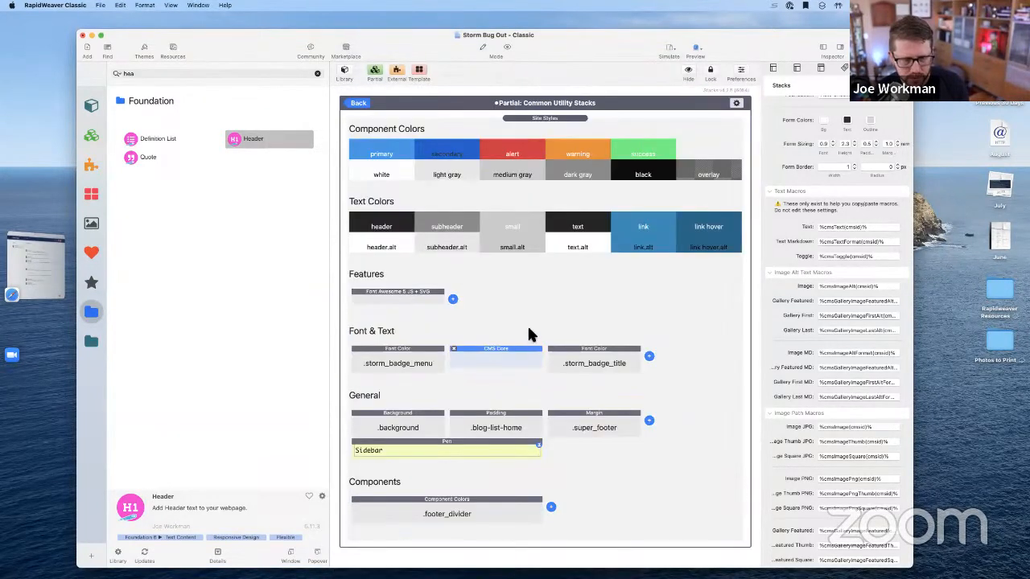
{"action": "left_click_drag", "start_coordinate": [505, 348], "coordinate": [513, 299]}
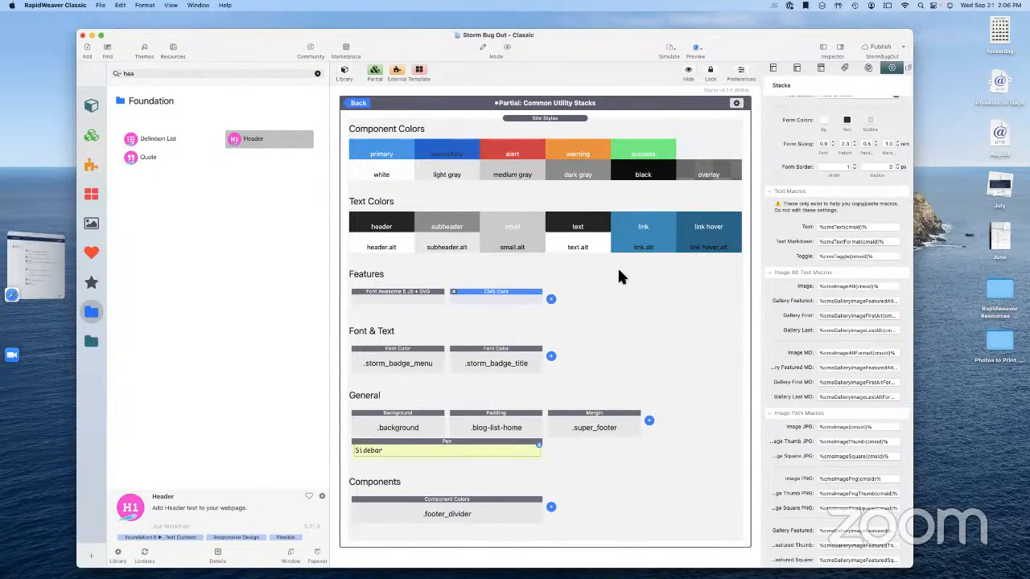
{"action": "left_click", "coordinate": [357, 105]}
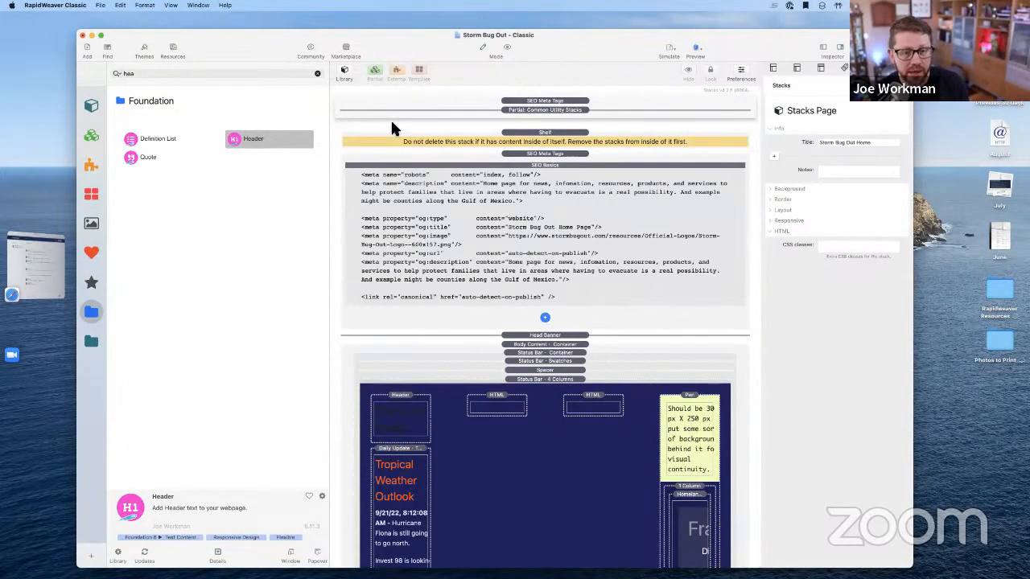
Replace the Header's 'This is my header' text with the macro %cmsData(block:header)%
{"action": "double_click", "coordinate": [409, 427]}
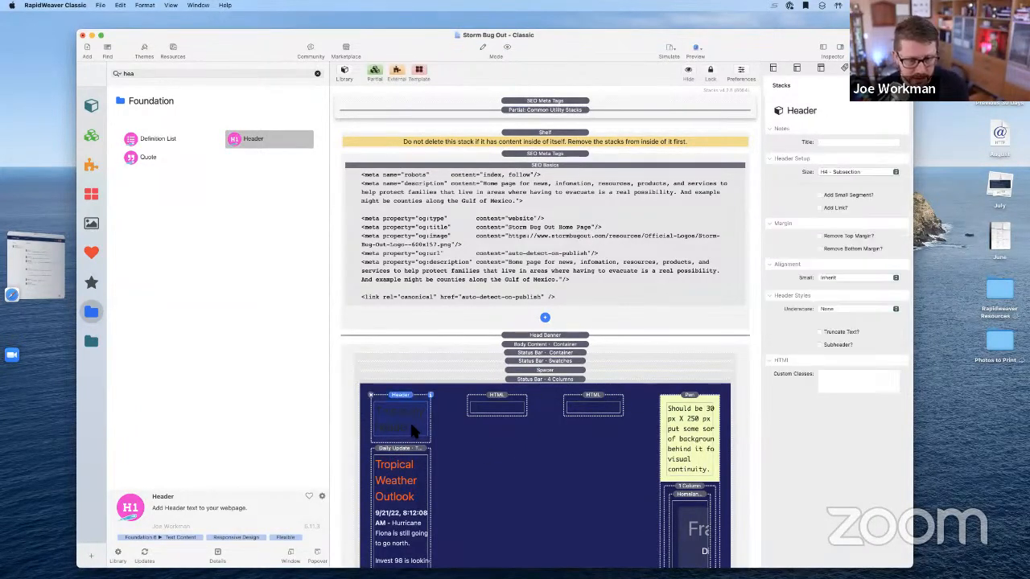
{"action": "triple_click", "coordinate": [385, 412]}
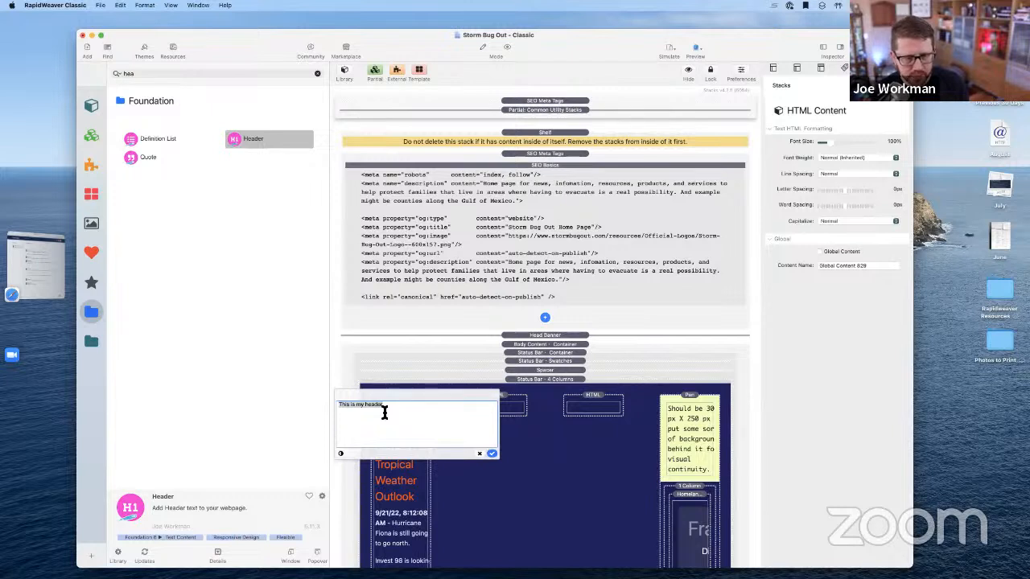
{"action": "key", "text": "BackSpace"}
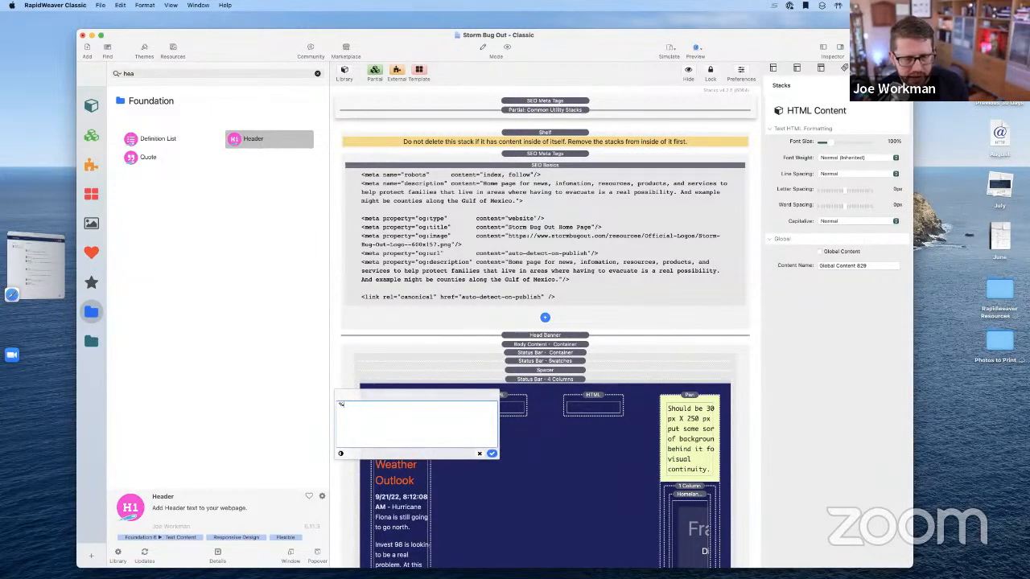
{"action": "type", "text": "%cmsdata"}
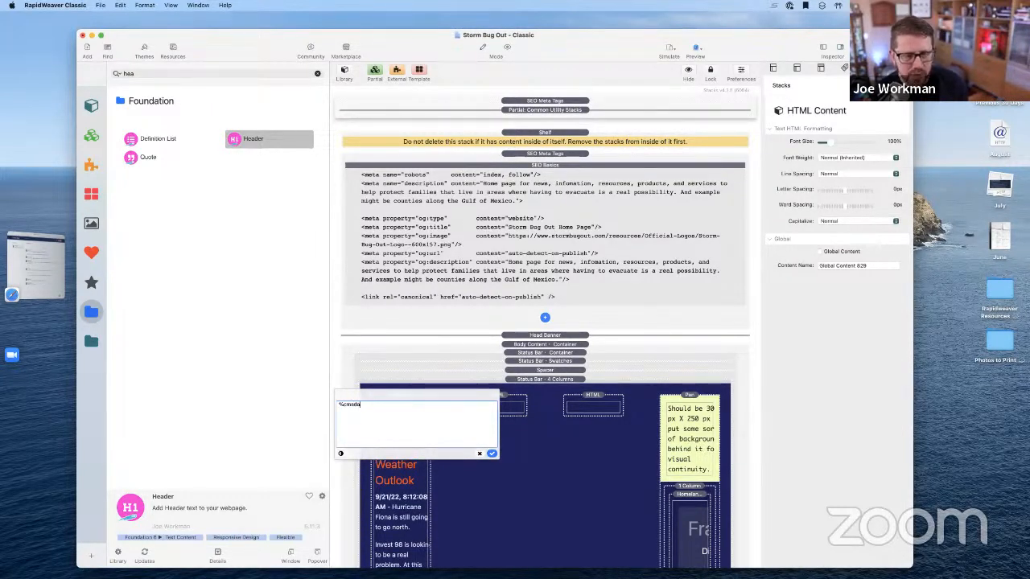
{"action": "key", "text": "BackSpace"}
{"action": "key", "text": "BackSpace"}
{"action": "key", "text": "BackSpace"}
{"action": "key", "text": "BackSpace"}
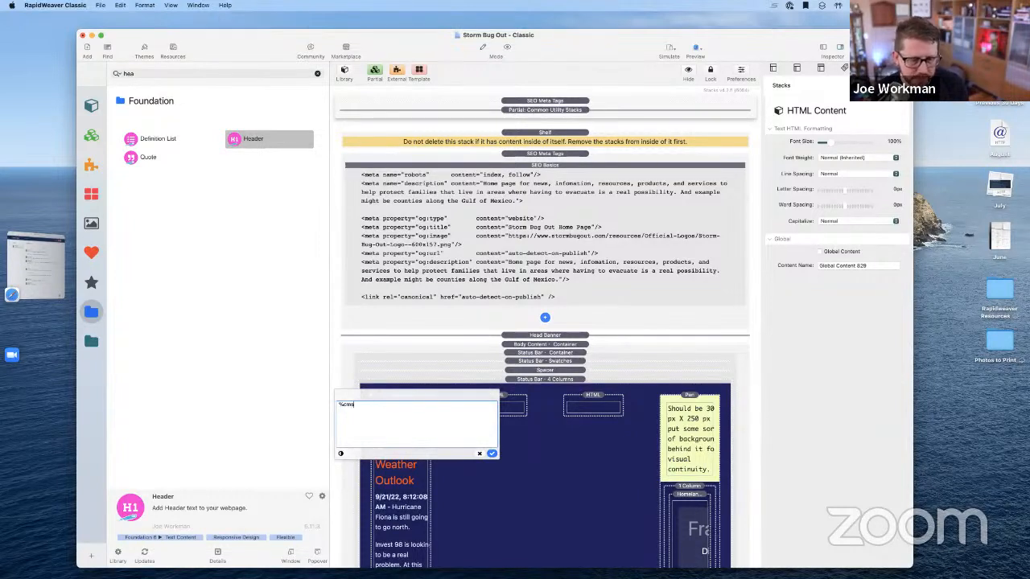
{"action": "type", "text": "Data"}
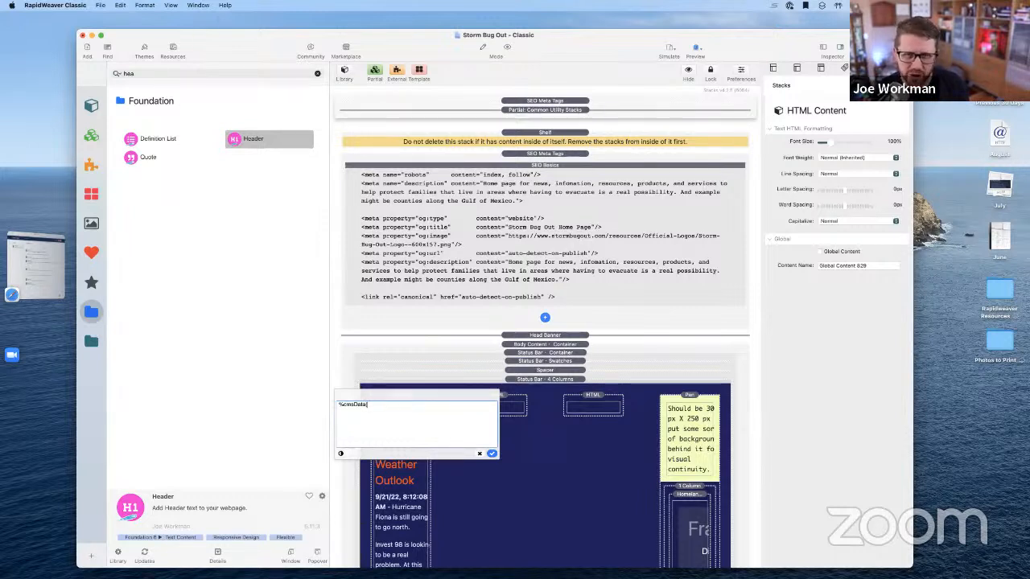
{"action": "type", "text": "(block"}
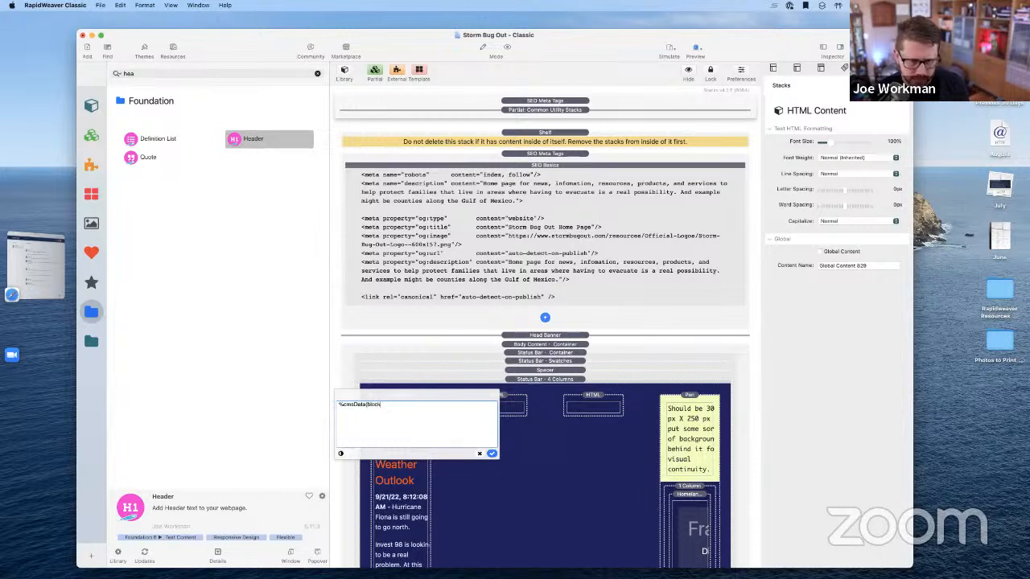
{"action": "type", "text": ":header"}
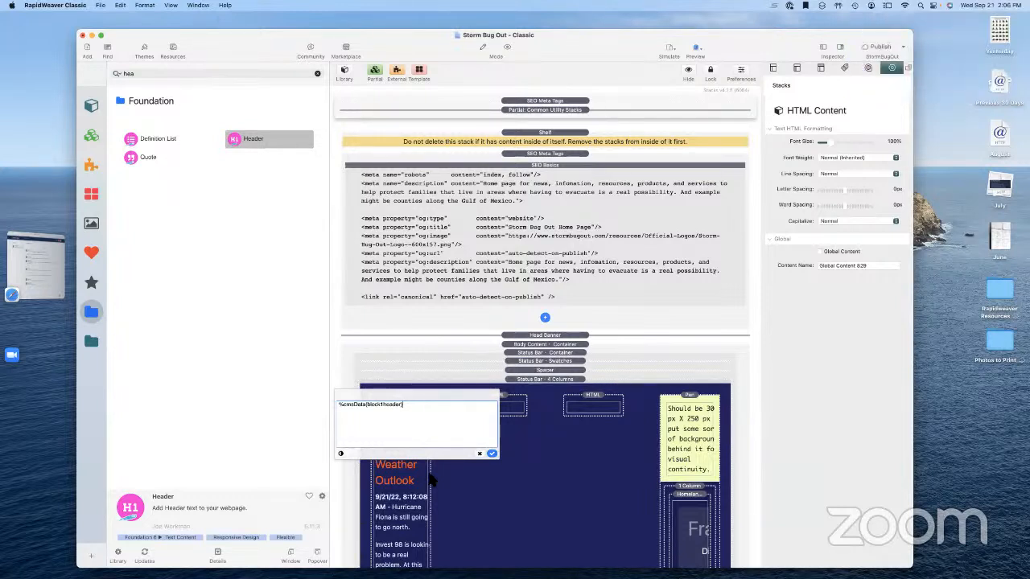
{"action": "type", "text": "%"}
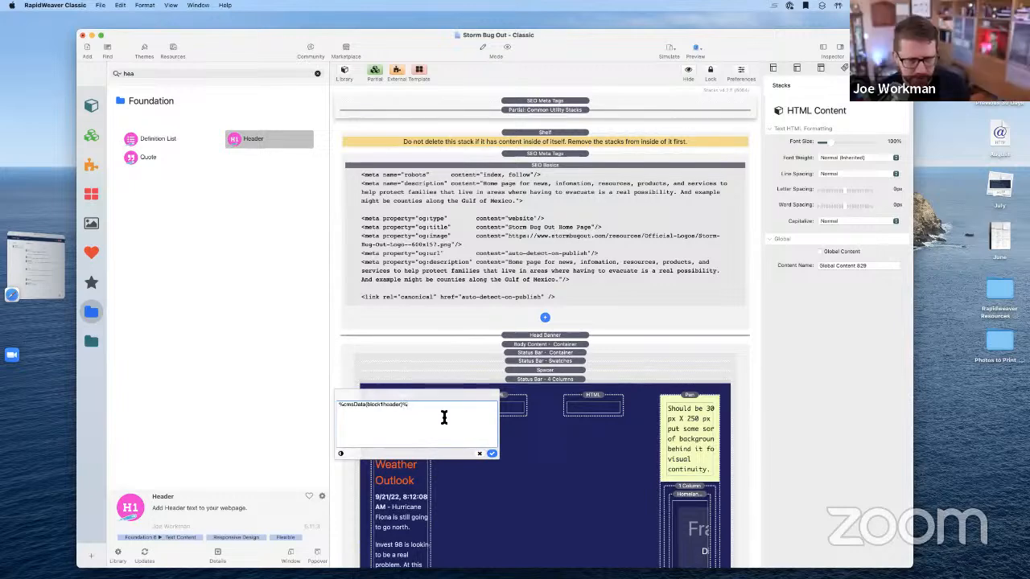
{"action": "left_click", "coordinate": [493, 455]}
Copy the Daily Update text stack's markdown out to the desktop
{"action": "scroll", "coordinate": [499, 443], "scroll_direction": "down", "scroll_amount": 3}
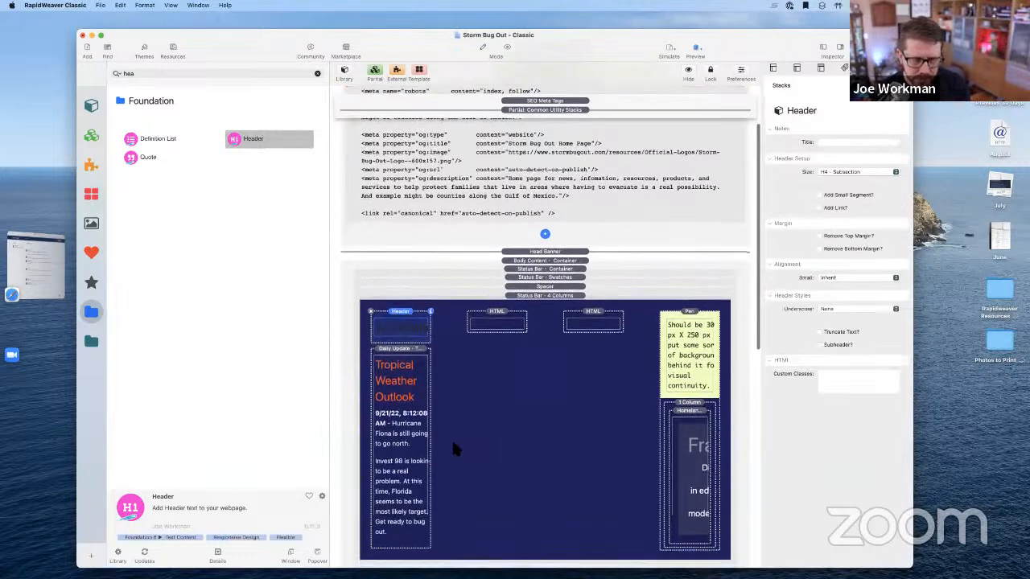
{"action": "scroll", "coordinate": [515, 448], "scroll_direction": "down", "scroll_amount": 2}
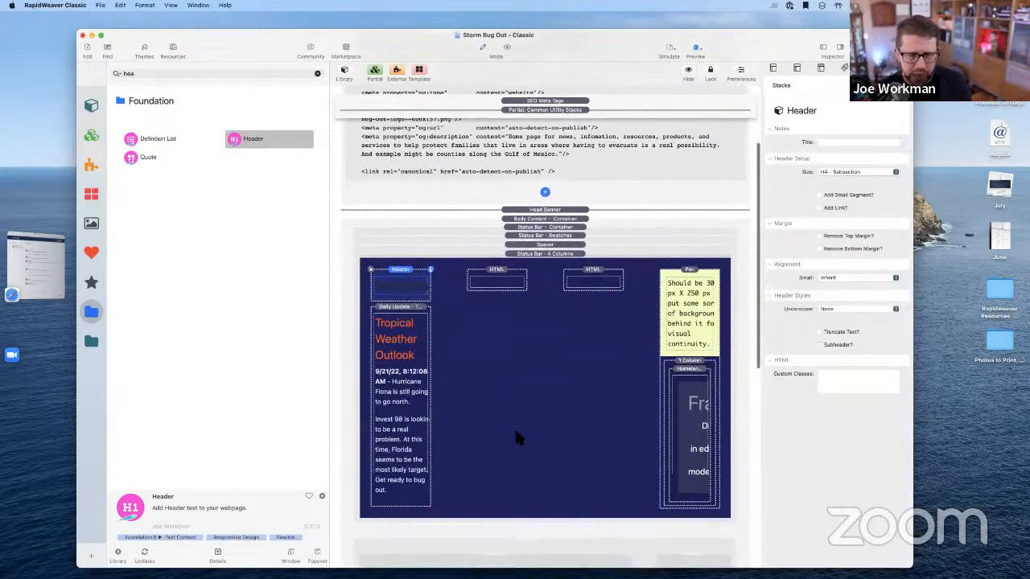
{"action": "left_click", "coordinate": [410, 422]}
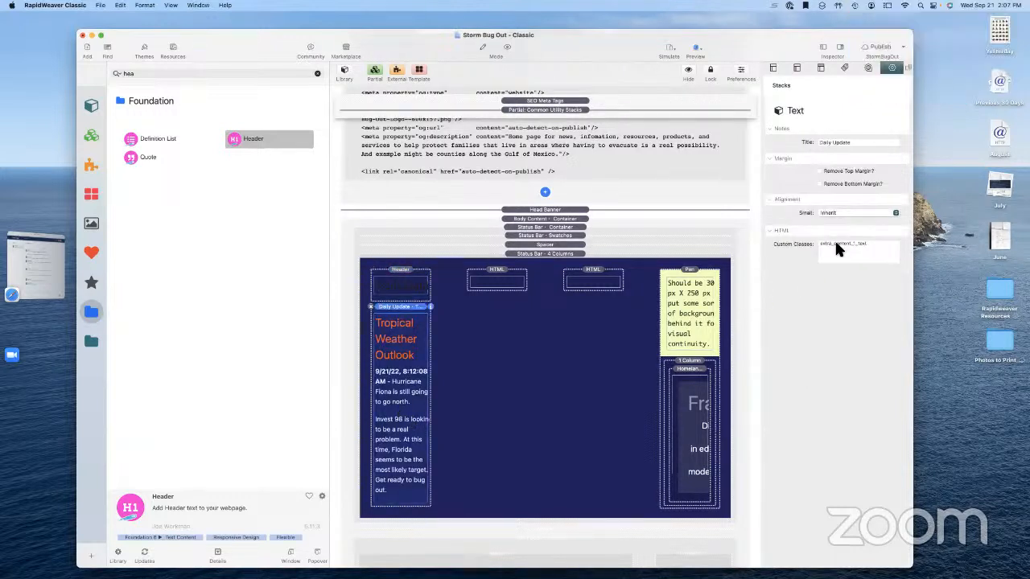
{"action": "double_click", "coordinate": [402, 407]}
{"action": "key", "text": "super+a"}
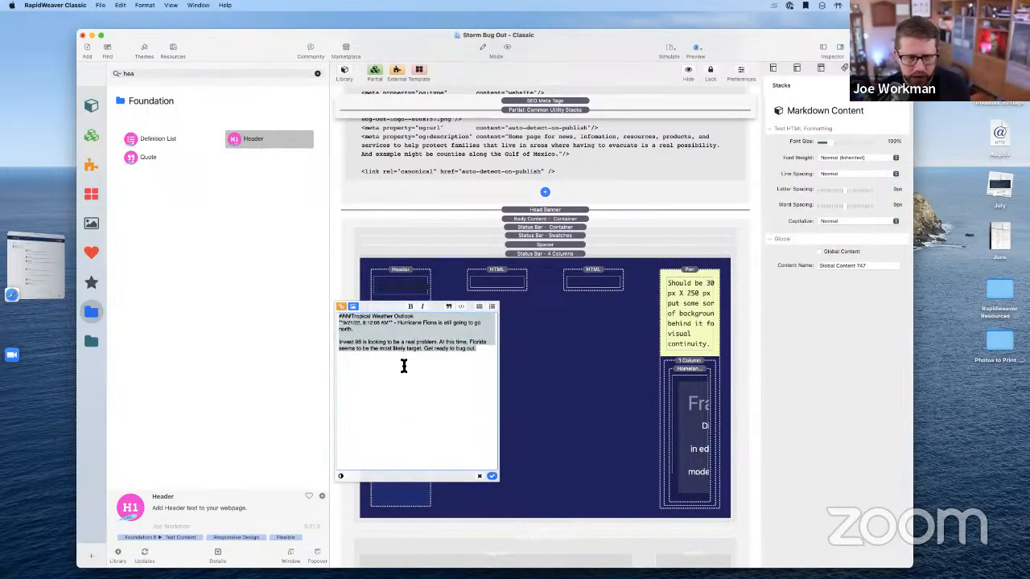
{"action": "left_click_drag", "start_coordinate": [400, 346], "coordinate": [998, 460]}
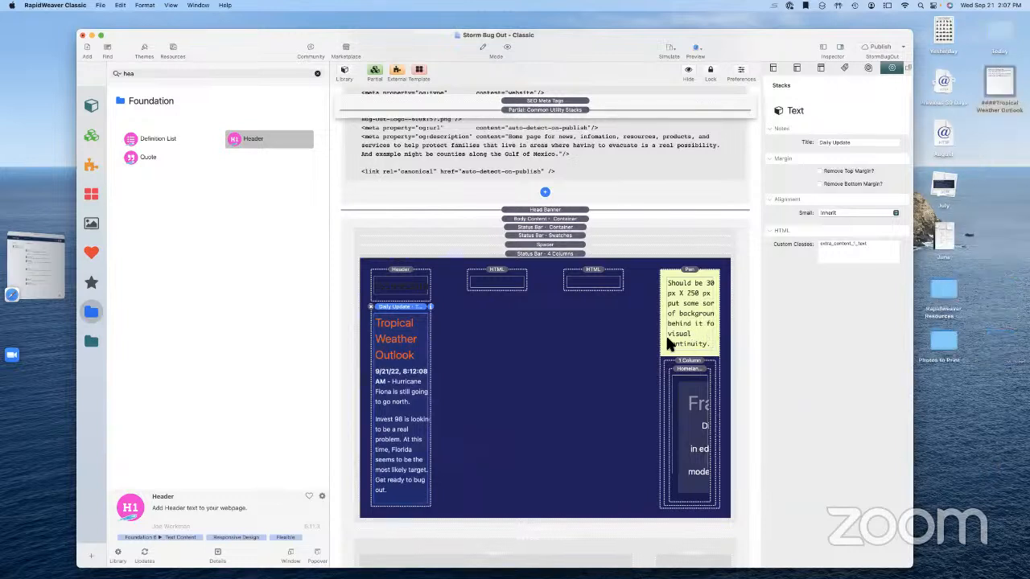
Give the empty Header stack the same extra_content_1_text custom class as Daily Update
{"action": "double_click", "coordinate": [848, 243]}
{"action": "left_click", "coordinate": [411, 288]}
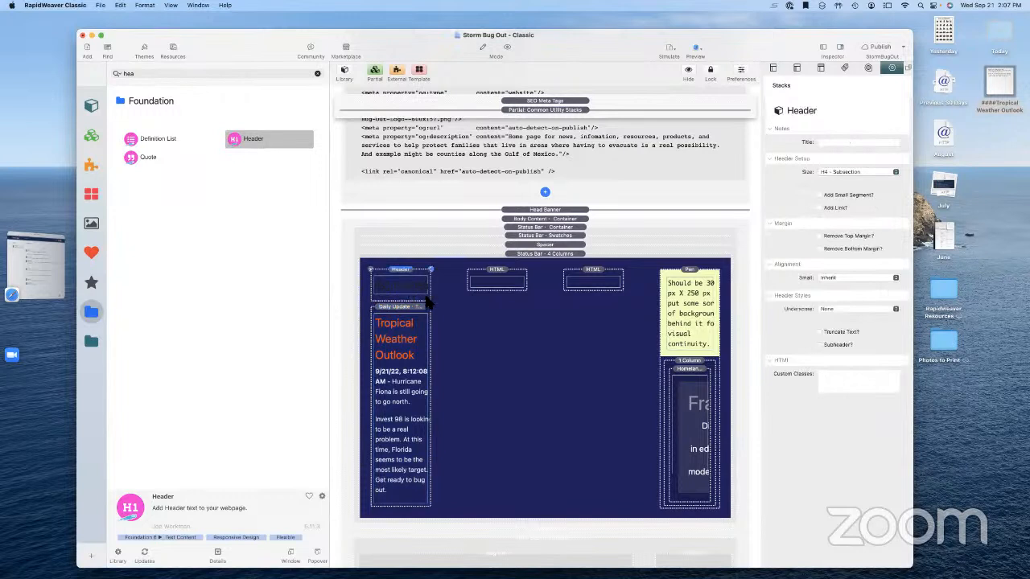
{"action": "left_click", "coordinate": [831, 378]}
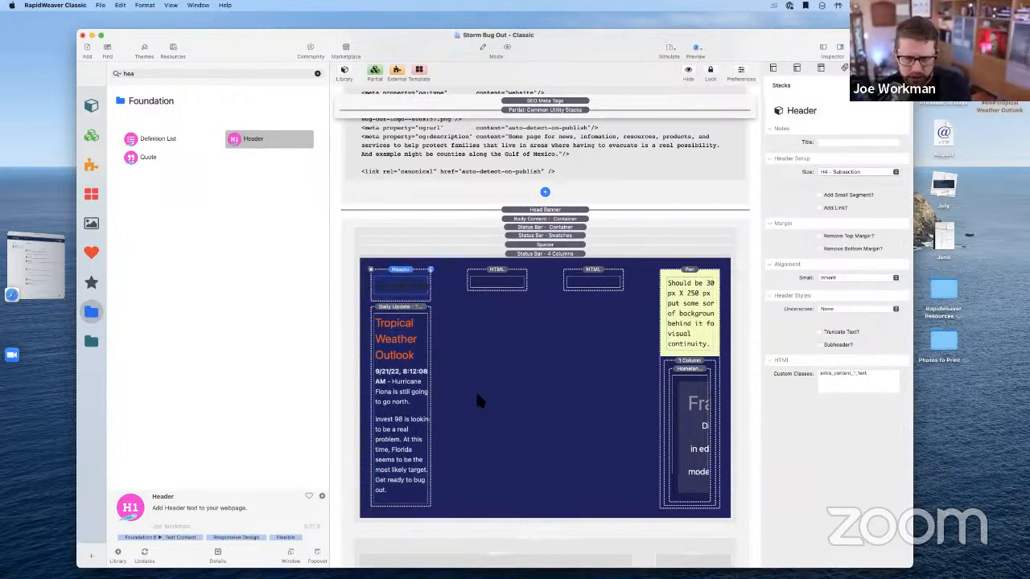
{"action": "left_click", "coordinate": [417, 392]}
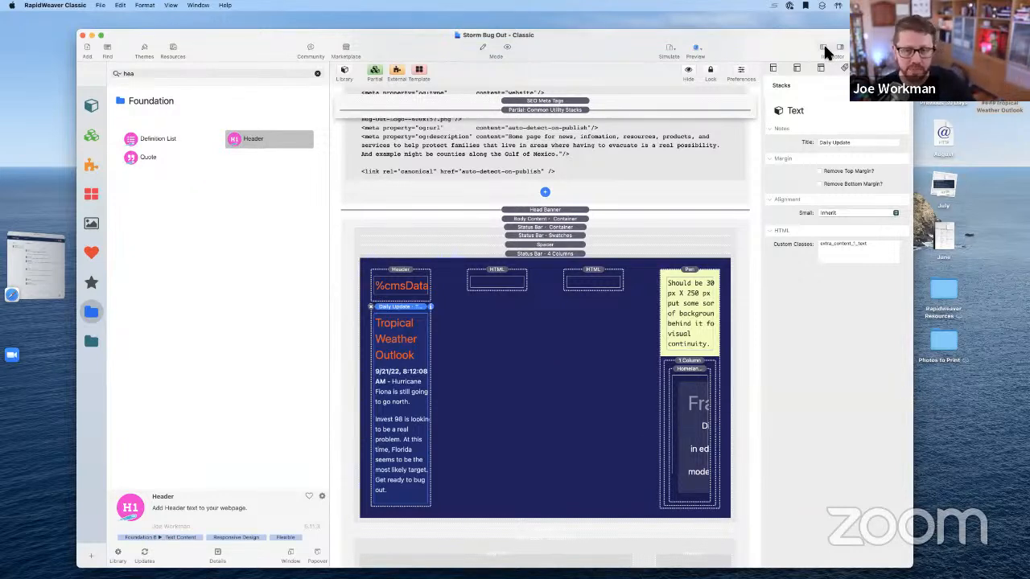
Confirm the %cmsData macro in the Header and clear the library search
{"action": "double_click", "coordinate": [408, 284]}
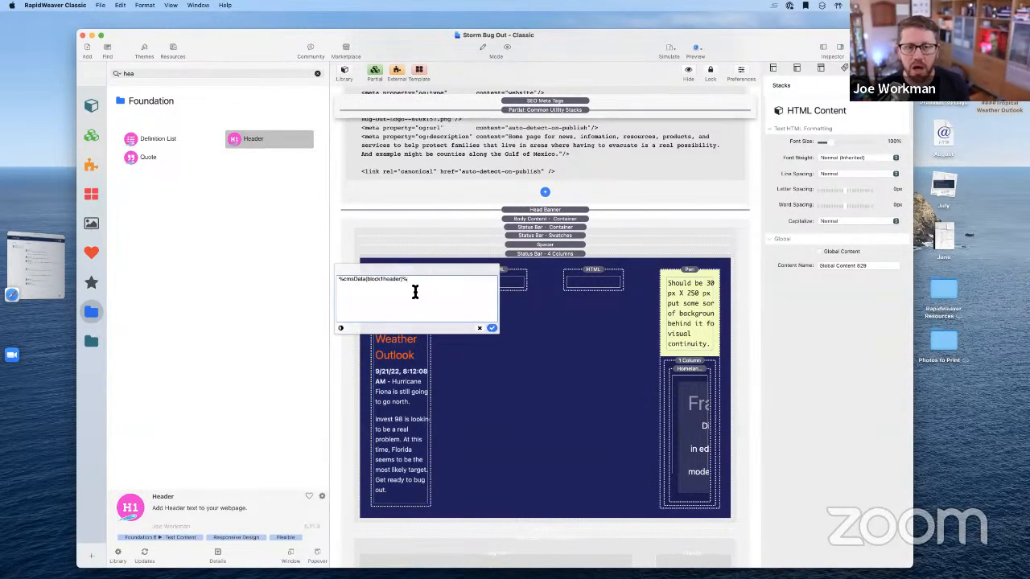
{"action": "left_click", "coordinate": [483, 329]}
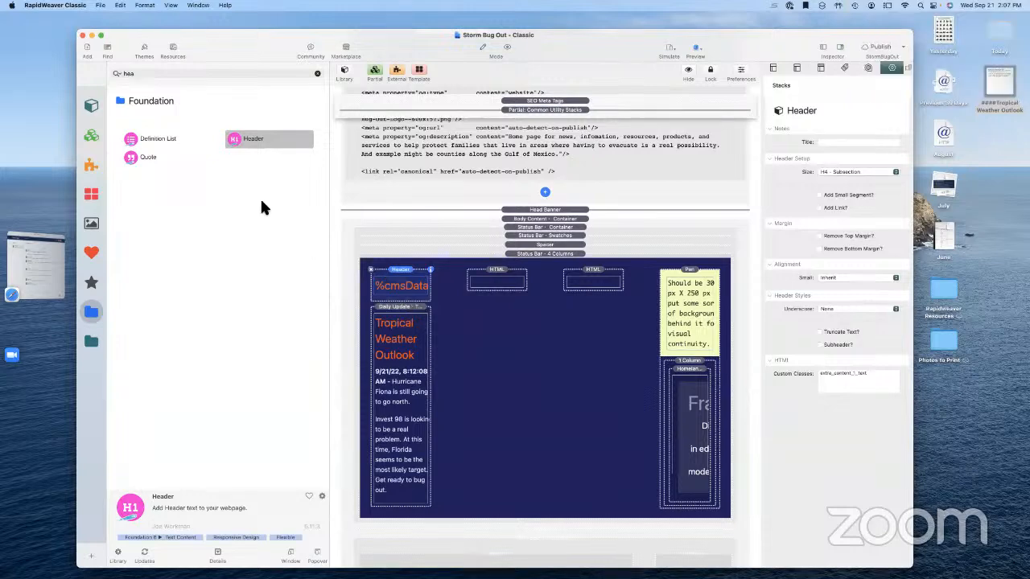
{"action": "left_click", "coordinate": [317, 73]}
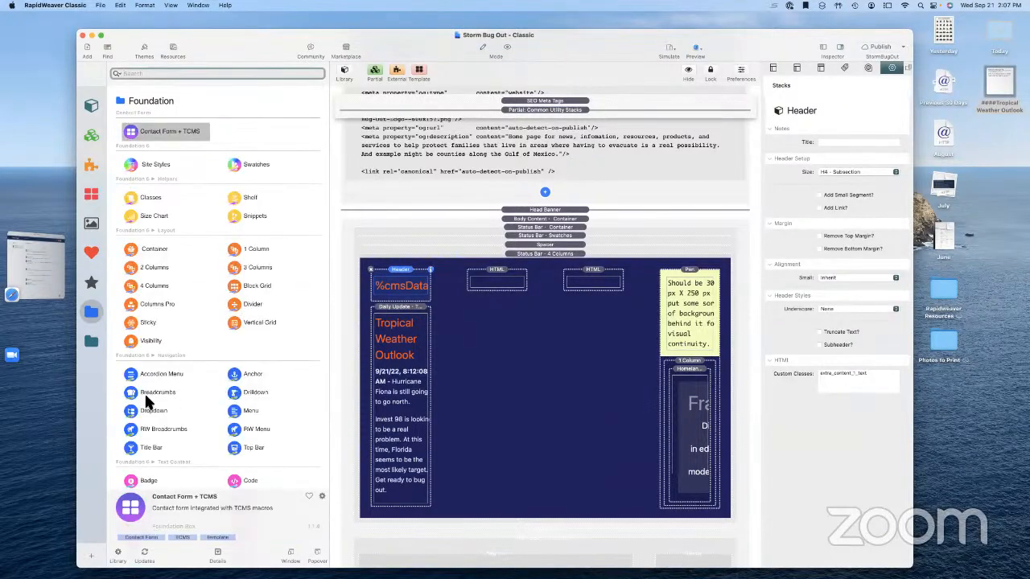
Place a Total CMS Text stack from the library below the Header
{"action": "left_click", "coordinate": [93, 344]}
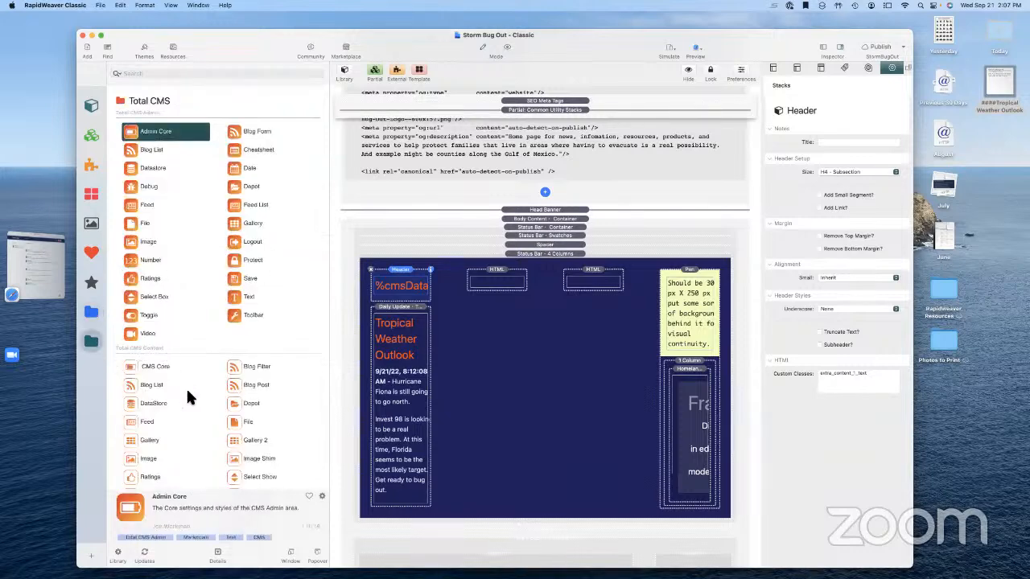
{"action": "scroll", "coordinate": [178, 416], "scroll_direction": "down", "scroll_amount": 4}
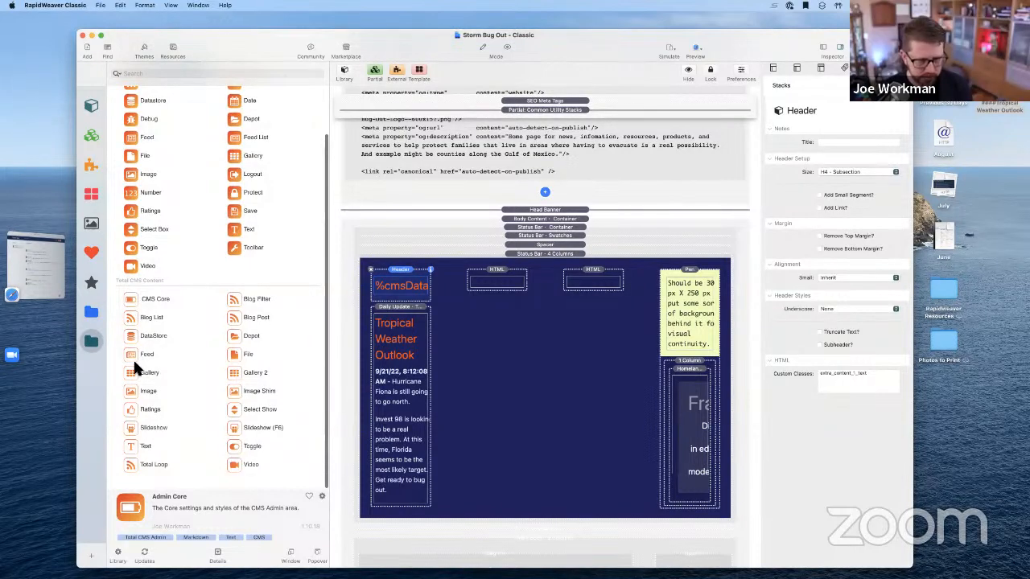
{"action": "left_click_drag", "start_coordinate": [143, 447], "coordinate": [394, 315]}
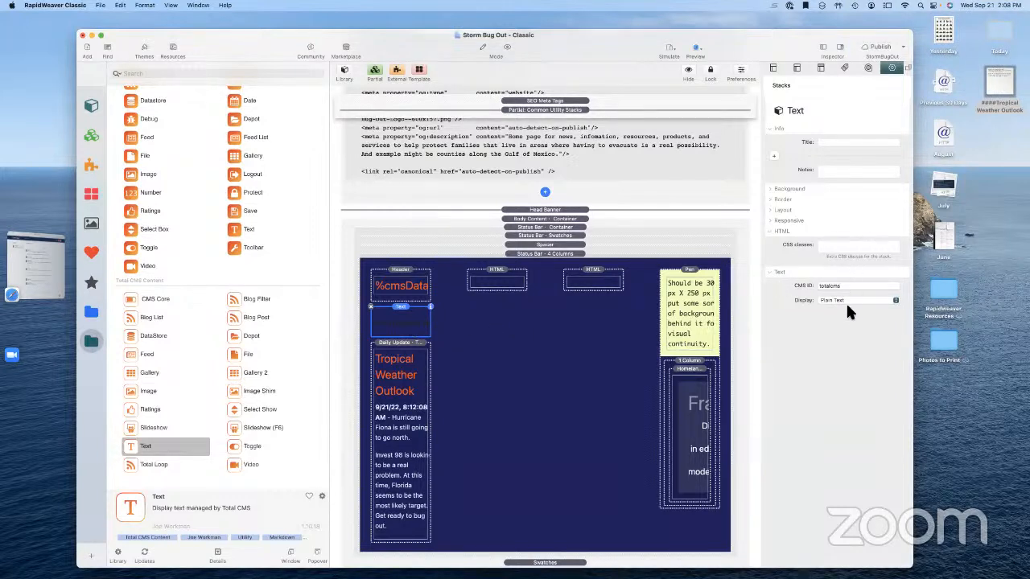
Set the Text stack's CMS ID to blockContent and its display to Hipwig
{"action": "left_click", "coordinate": [835, 279]}
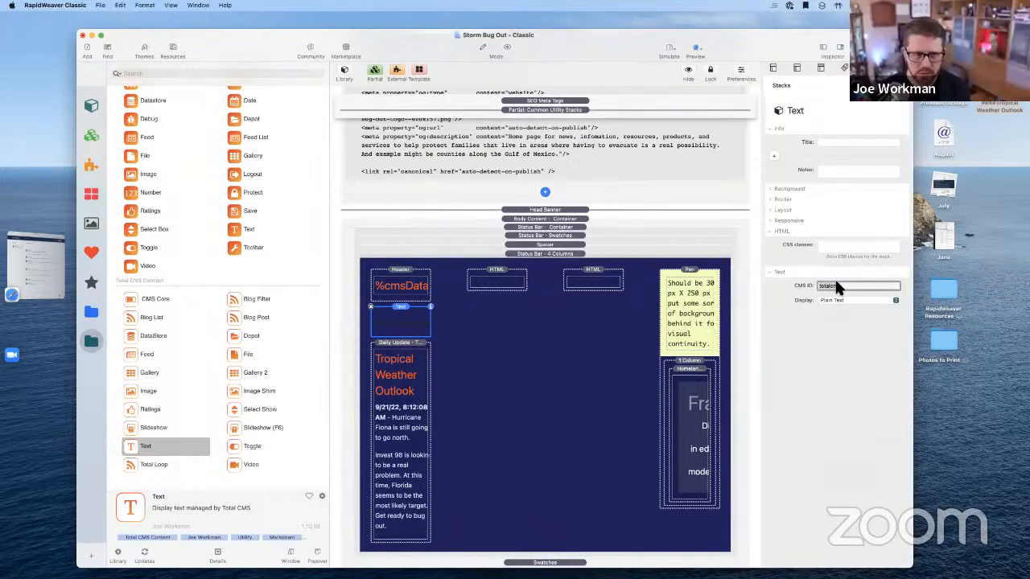
{"action": "type", "text": "bloc"}
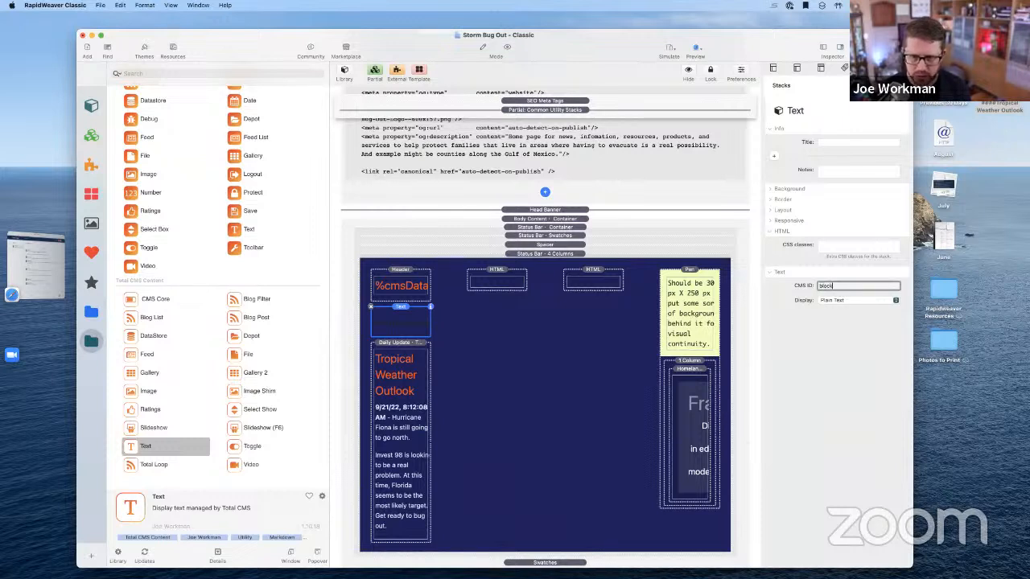
{"action": "type", "text": "kContent"}
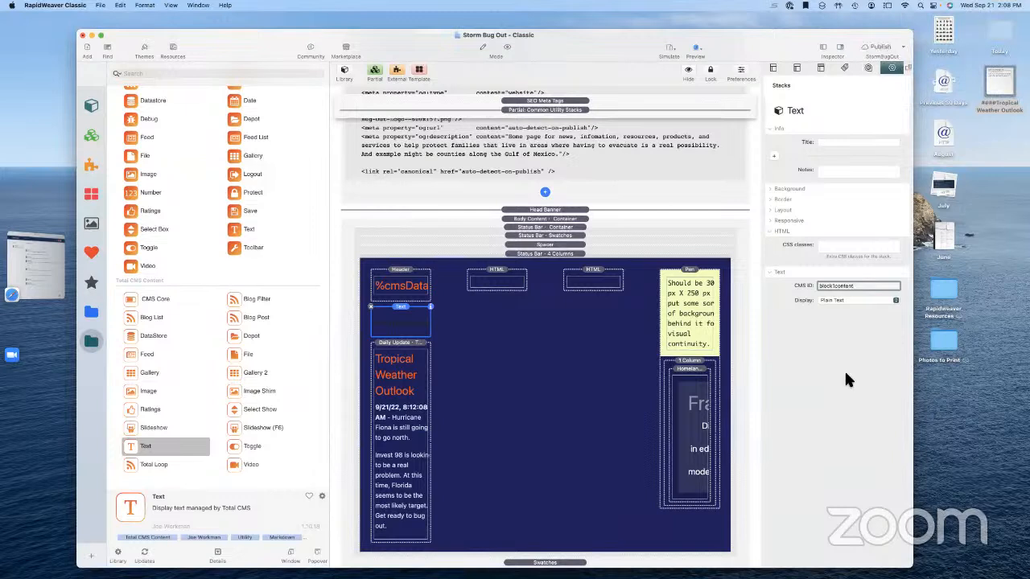
{"action": "left_click", "coordinate": [831, 299]}
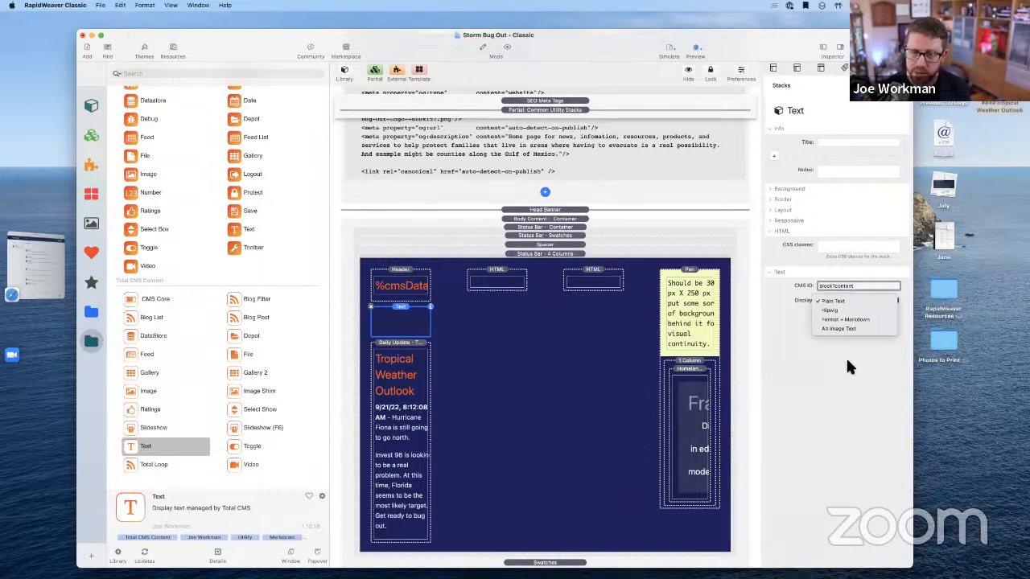
{"action": "left_click", "coordinate": [845, 311]}
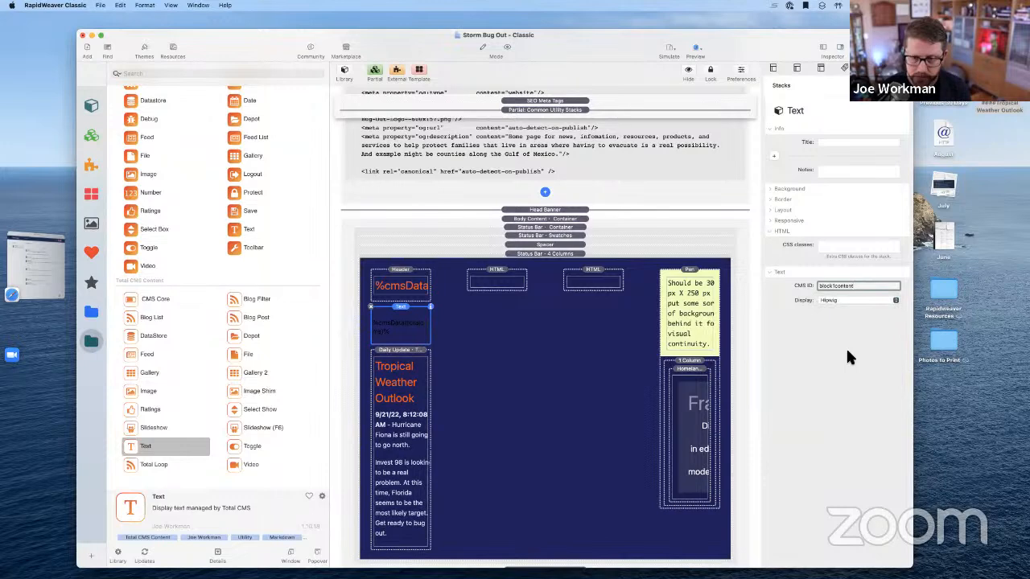
{"action": "left_click", "coordinate": [534, 379]}
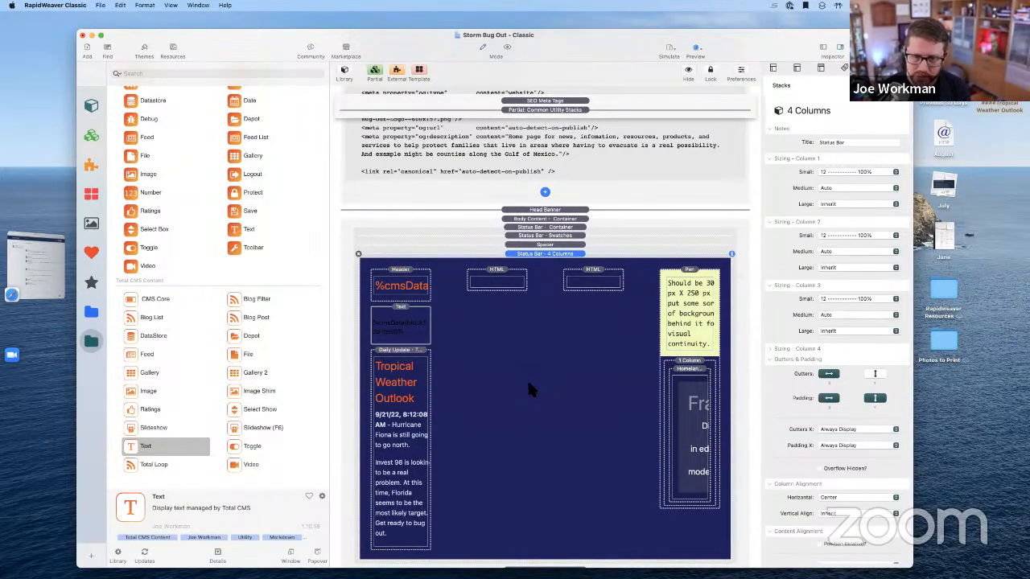
Check the Text stack's blockContent CMS ID and the Header's custom class
{"action": "left_click", "coordinate": [403, 338]}
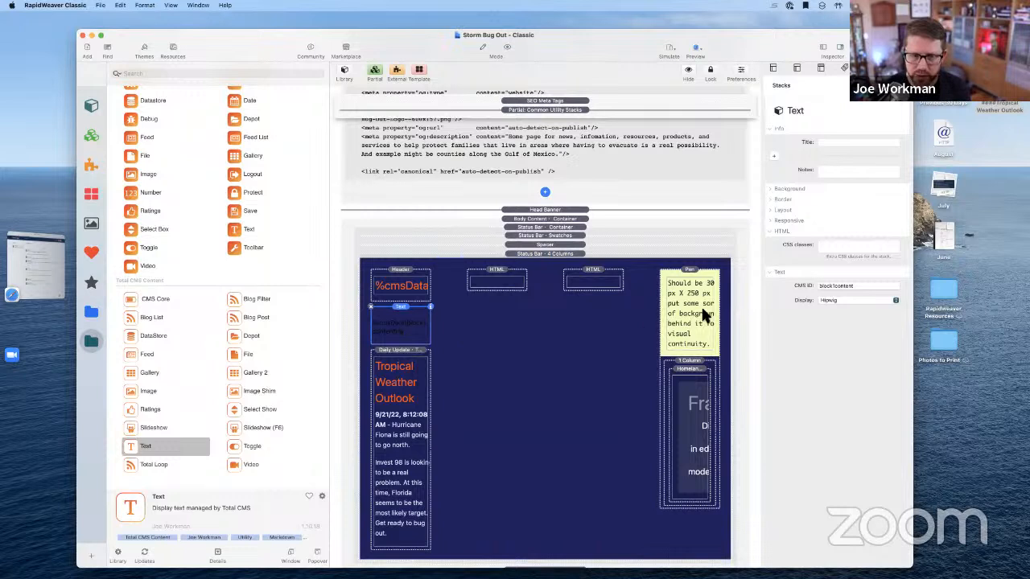
{"action": "left_click", "coordinate": [839, 288]}
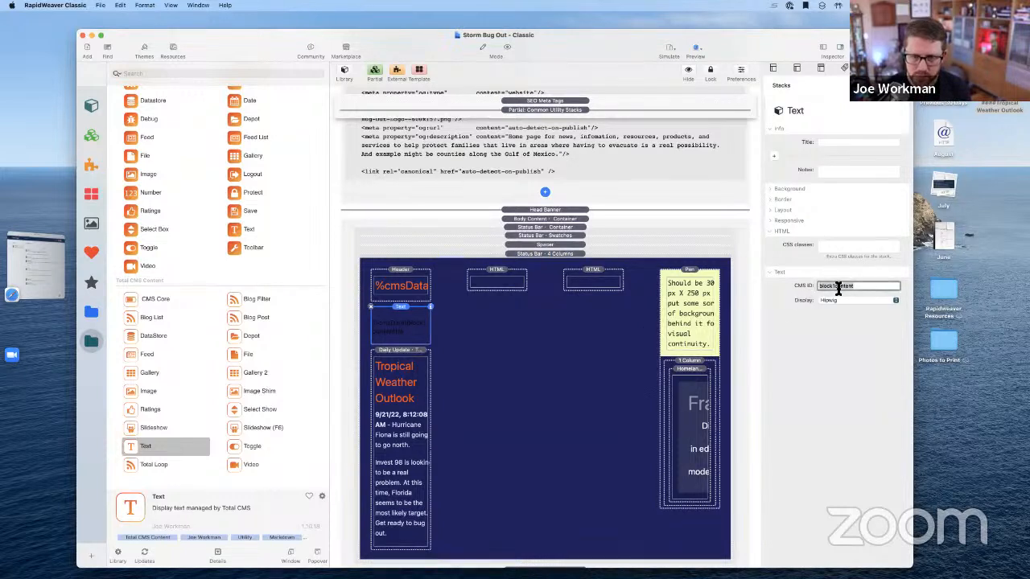
{"action": "left_click", "coordinate": [838, 248]}
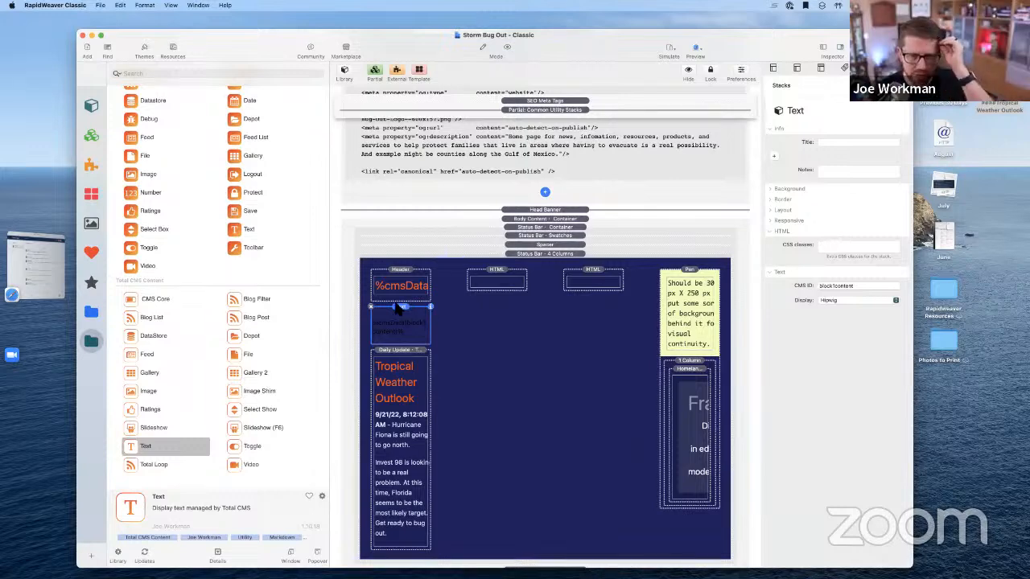
{"action": "left_click", "coordinate": [439, 296]}
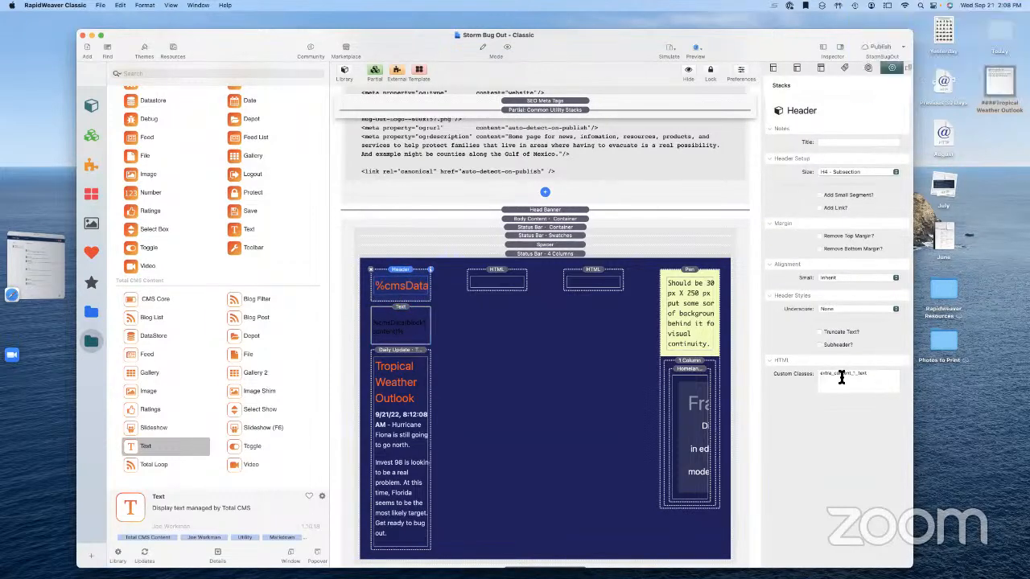
{"action": "left_click", "coordinate": [841, 374]}
Expand the Status Bar - Swatches stack inside Status Bar - 4 Columns
{"action": "left_click", "coordinate": [521, 364]}
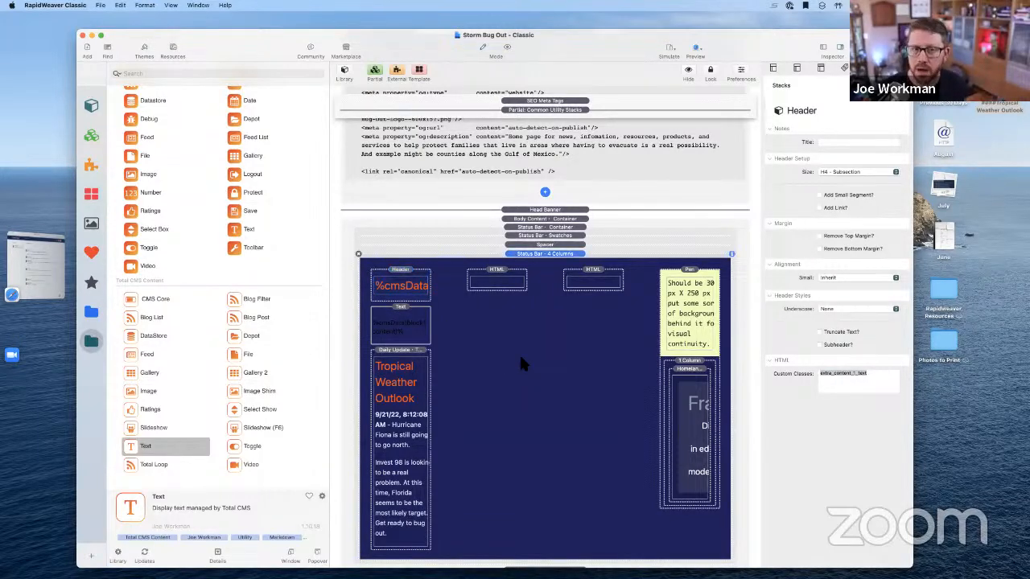
{"action": "left_click", "coordinate": [539, 236]}
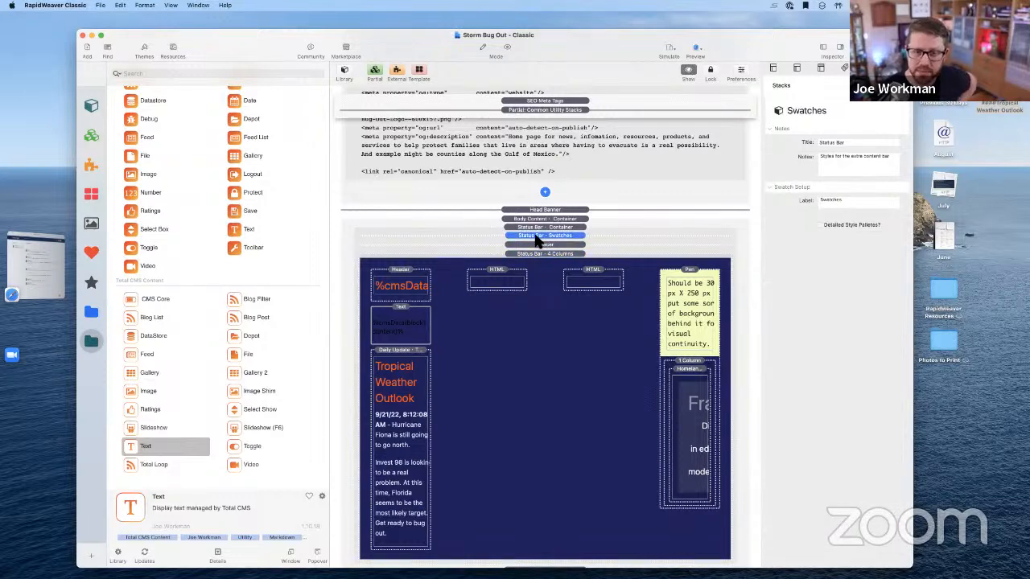
{"action": "double_click", "coordinate": [536, 235]}
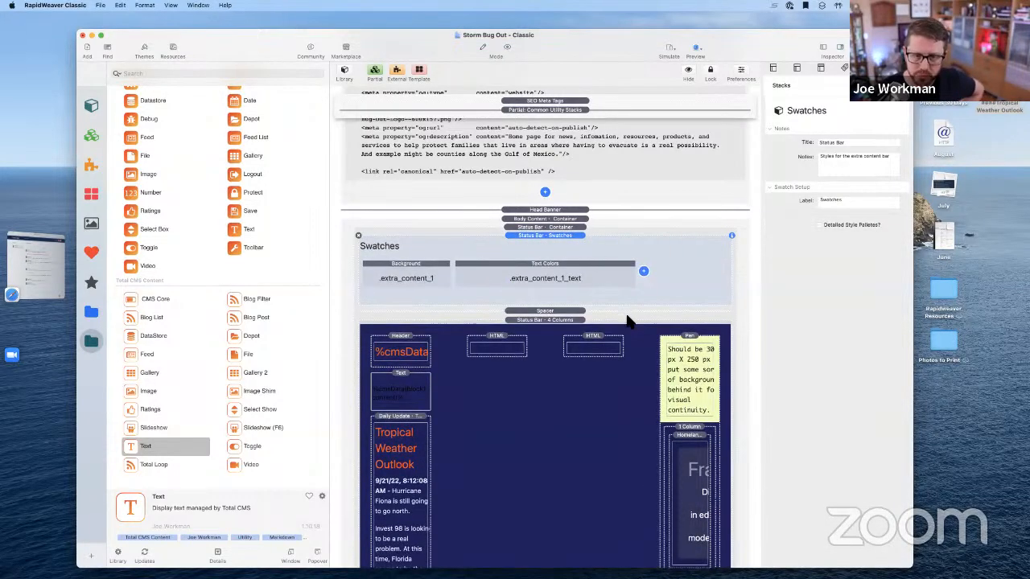
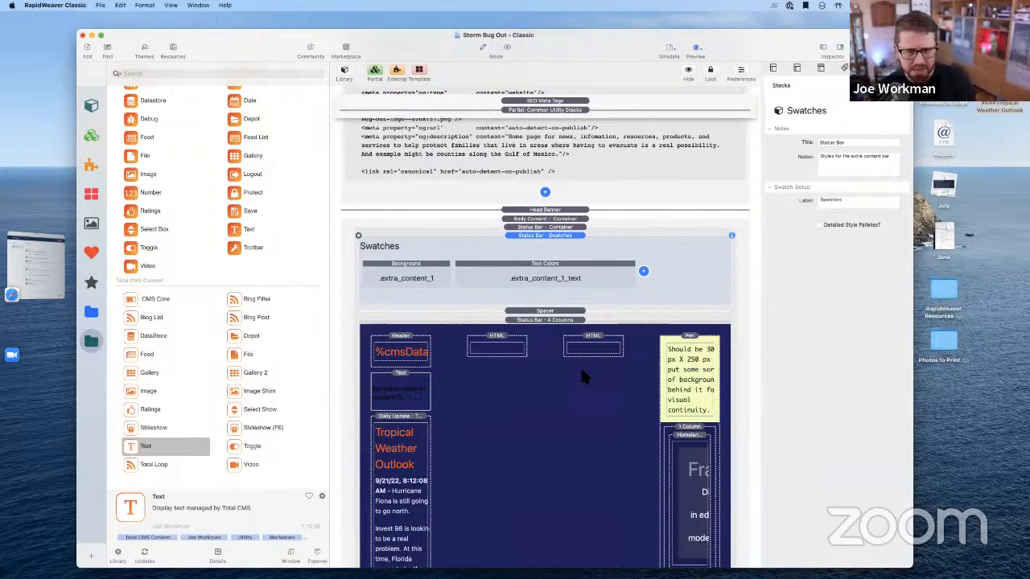
Inspect the Status Bar - 4 Columns sizing, gutter and visibility settings, then select the Text Colors swatch
{"action": "left_click", "coordinate": [550, 322]}
{"action": "scroll", "coordinate": [810, 462], "scroll_direction": "down", "scroll_amount": 5}
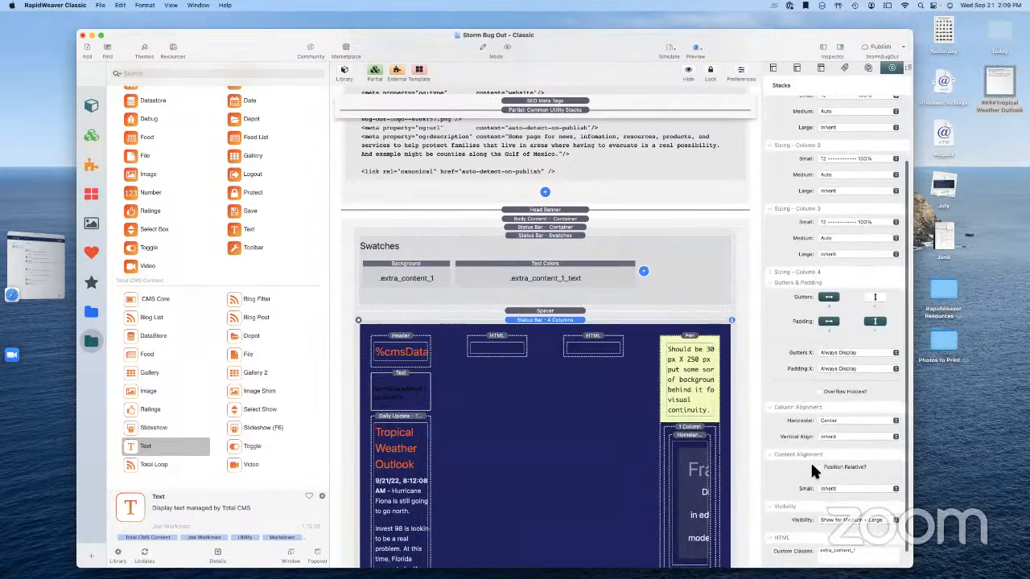
{"action": "scroll", "coordinate": [811, 472], "scroll_direction": "down", "scroll_amount": 1}
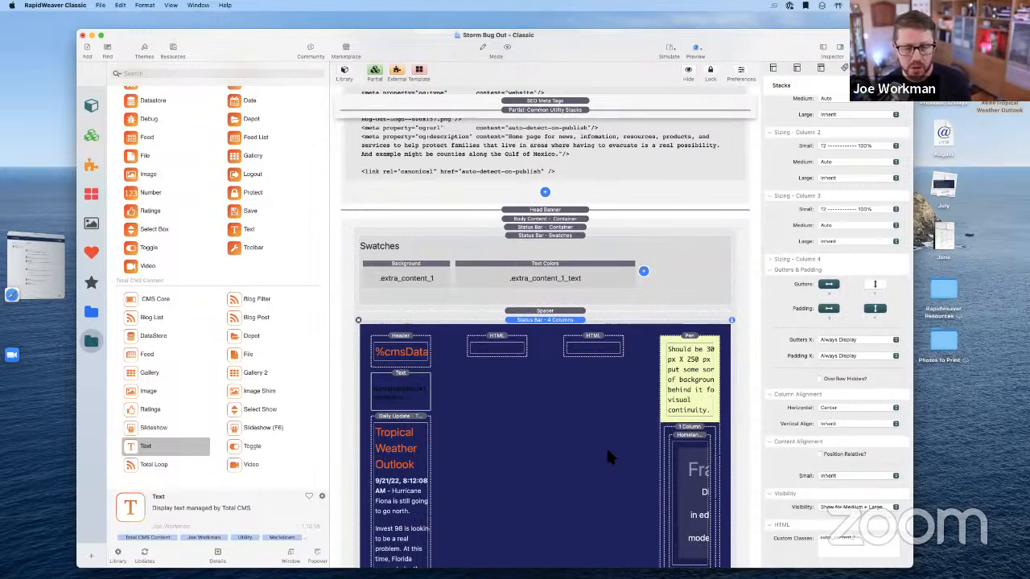
{"action": "left_click", "coordinate": [568, 268]}
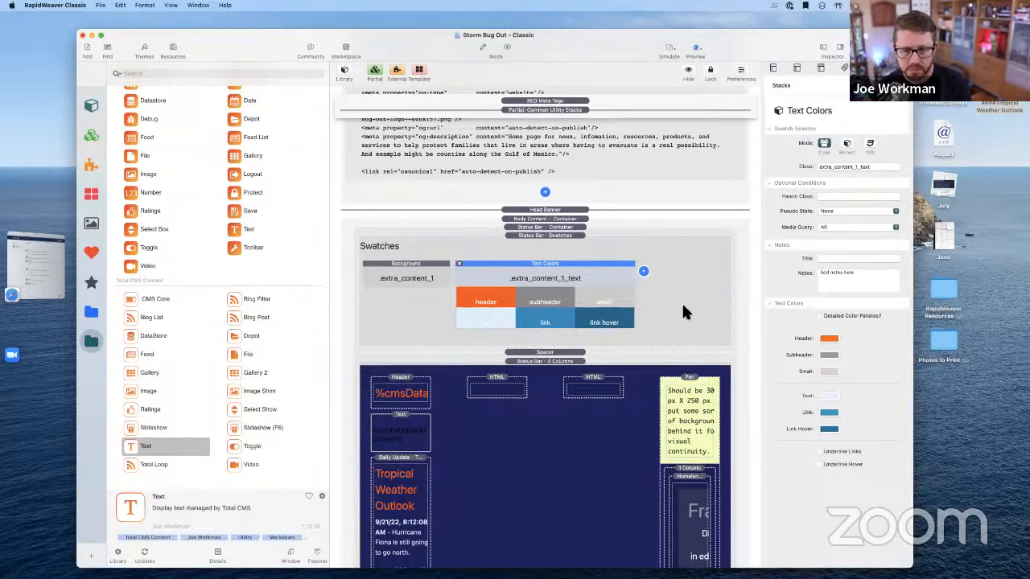
Delete the trailing 'text' from the swatch's Class field, leaving extra_content_1
{"action": "left_click", "coordinate": [869, 168]}
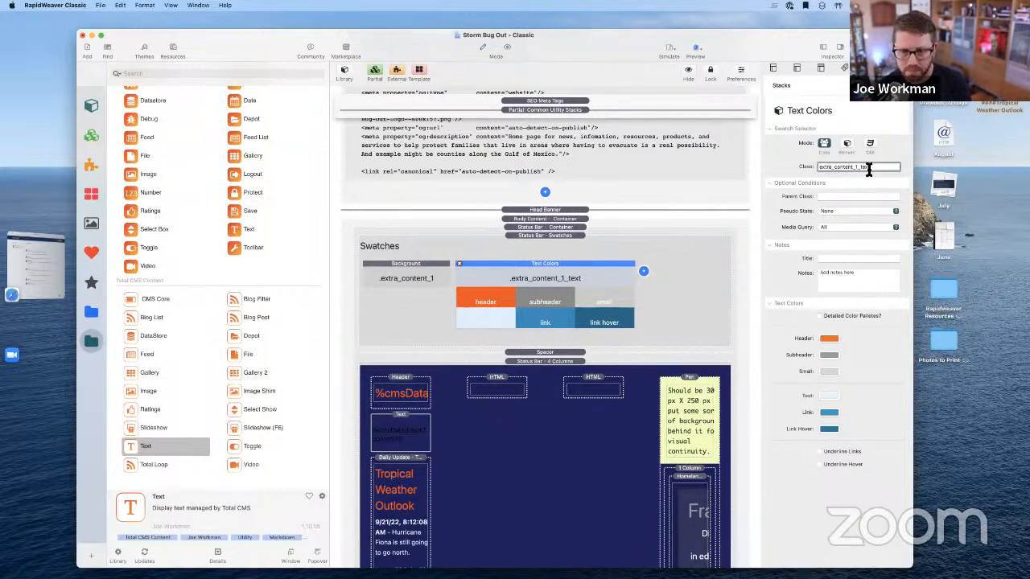
{"action": "left_click_drag", "start_coordinate": [869, 169], "coordinate": [861, 170]}
{"action": "key", "text": "BackSpace"}
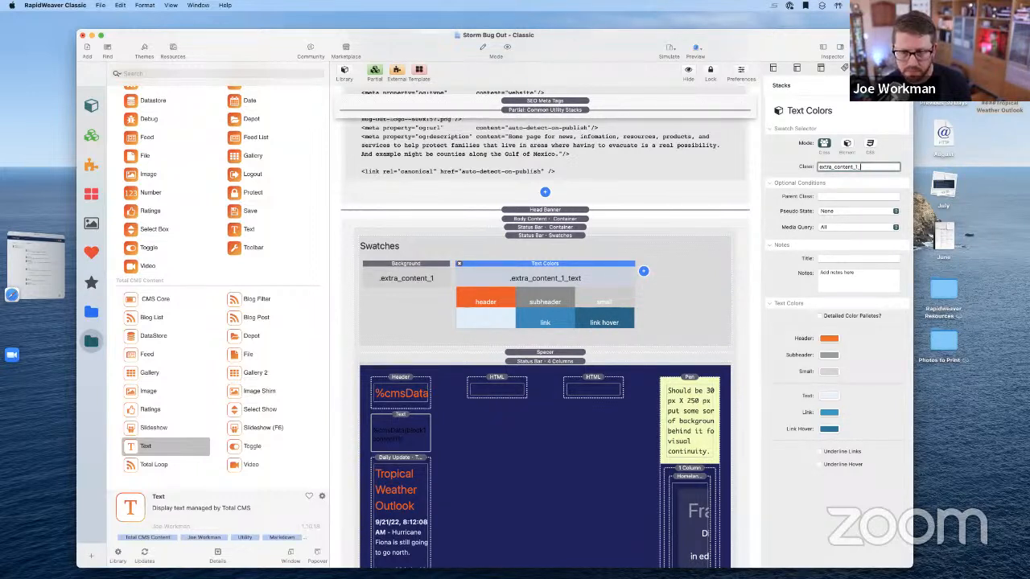
{"action": "left_click", "coordinate": [866, 196]}
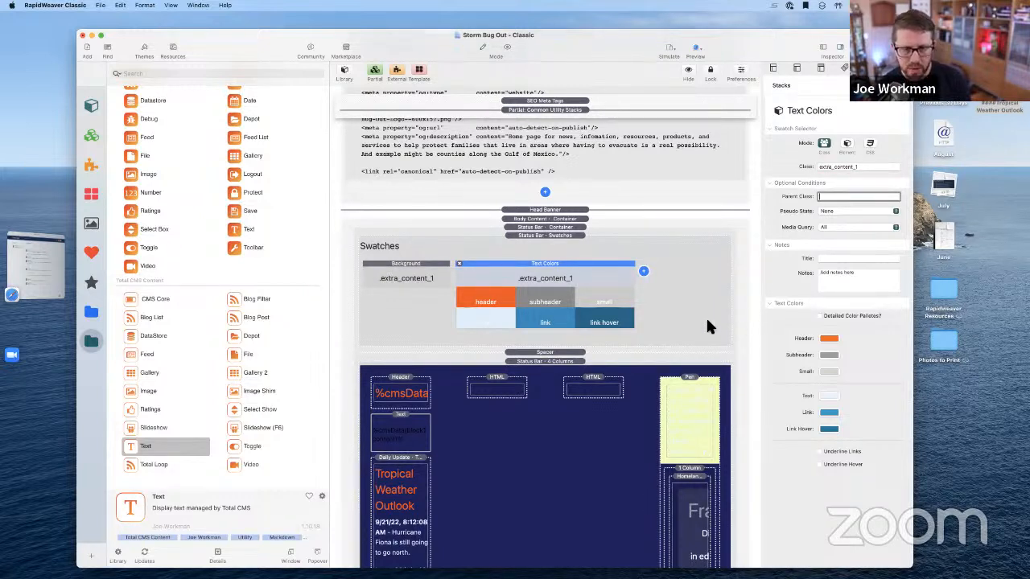
Select the Text stack under the %cmsData header
{"action": "scroll", "coordinate": [706, 315], "scroll_direction": "down", "scroll_amount": 4}
{"action": "scroll", "coordinate": [706, 325], "scroll_direction": "down", "scroll_amount": 2}
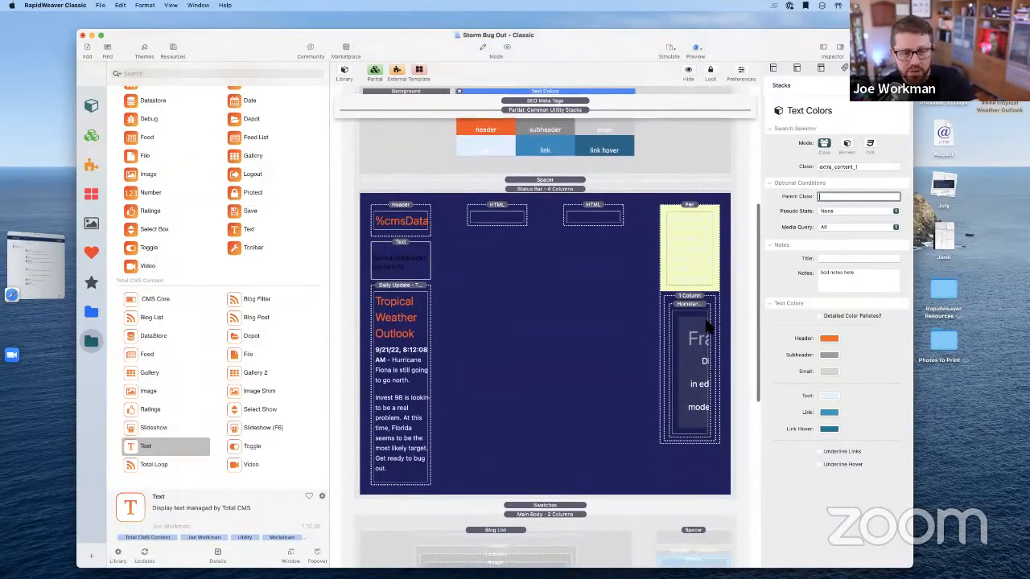
{"action": "scroll", "coordinate": [706, 325], "scroll_direction": "up", "scroll_amount": 2}
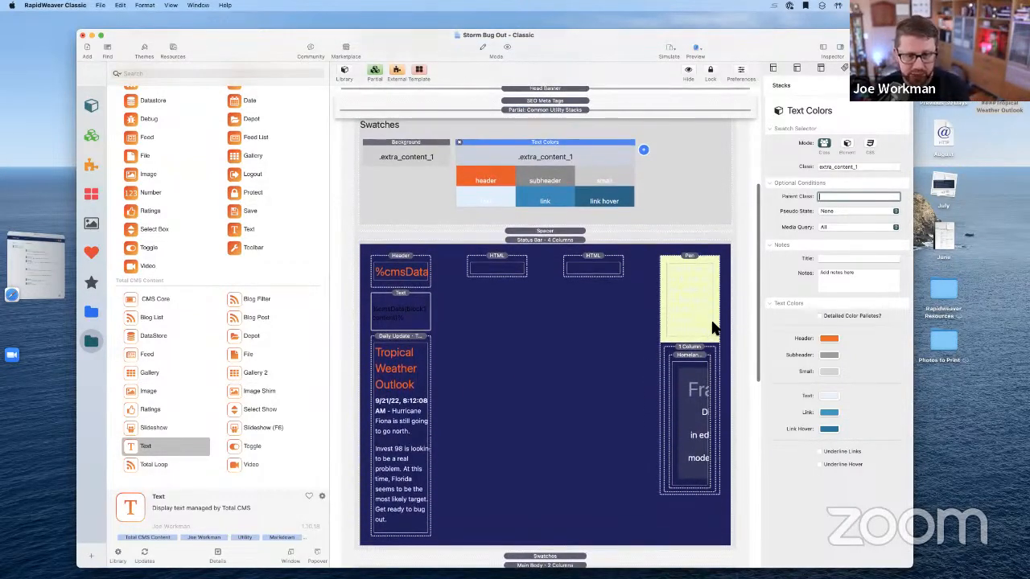
{"action": "scroll", "coordinate": [700, 322], "scroll_direction": "up", "scroll_amount": 1}
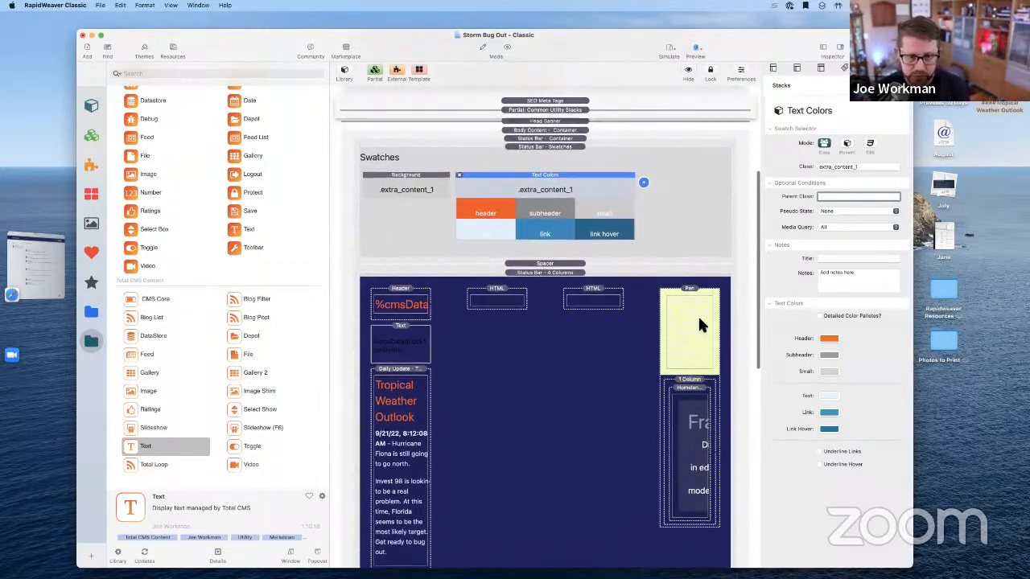
{"action": "left_click", "coordinate": [410, 345]}
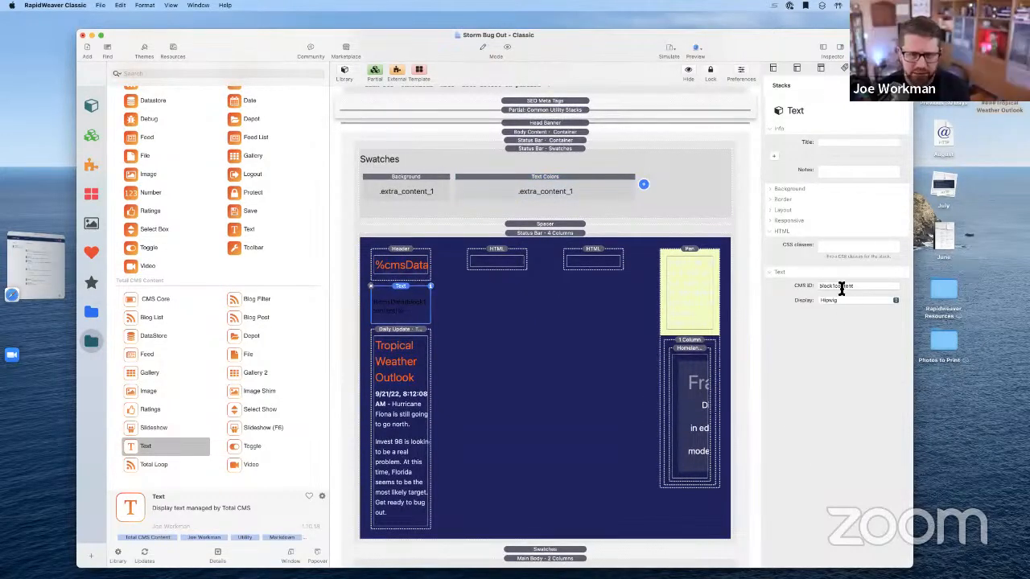
Clear the %cmsData header's Custom Classes field entirely
{"action": "left_click", "coordinate": [406, 265]}
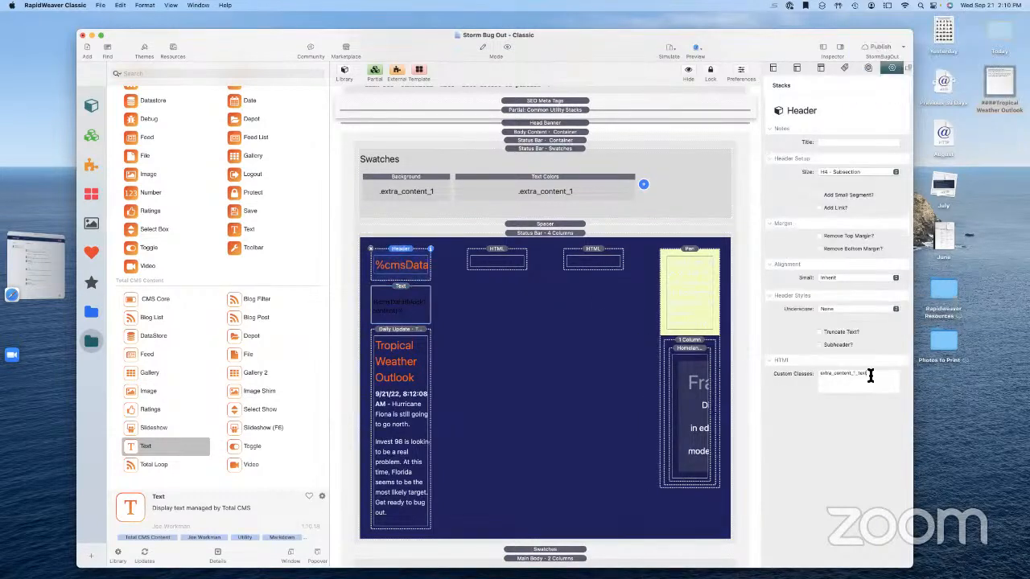
{"action": "key", "text": "BackSpace"}
{"action": "key", "text": "BackSpace"}
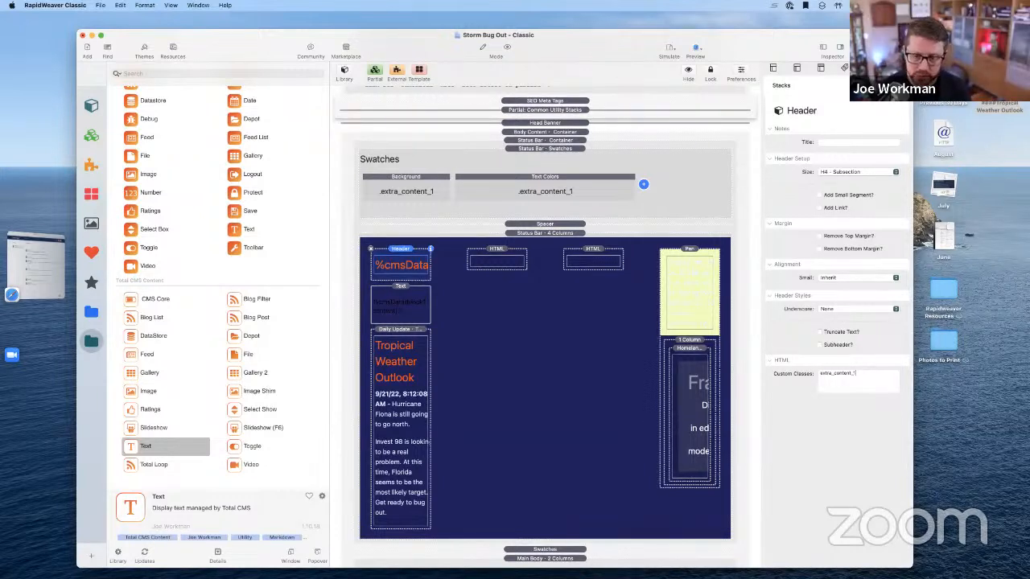
{"action": "key", "text": "super+a"}
{"action": "key", "text": "BackSpace"}
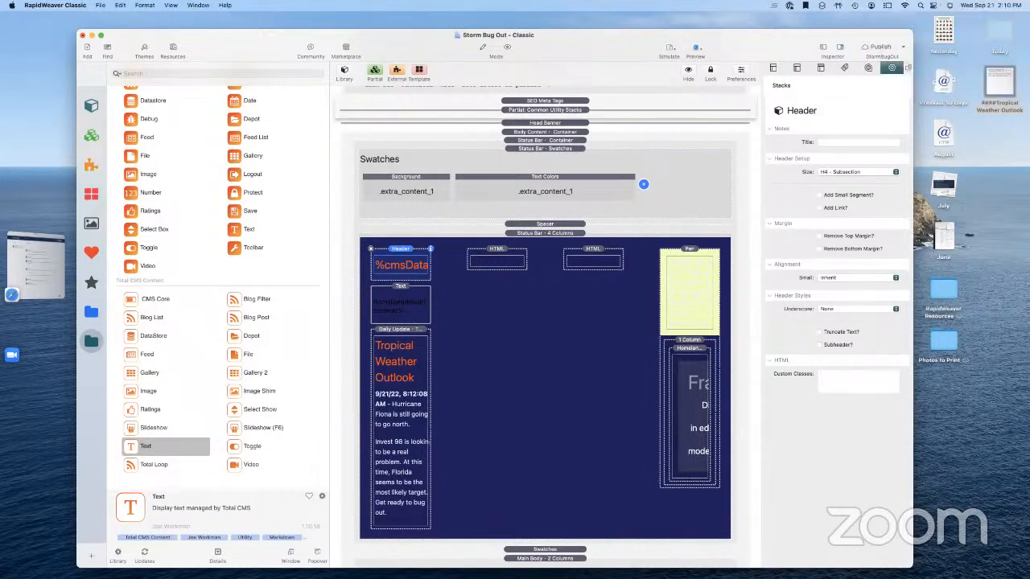
Review the settings of the Status Bar section, its Text stack, %cmsData header and Daily Update stack
{"action": "left_click", "coordinate": [577, 391]}
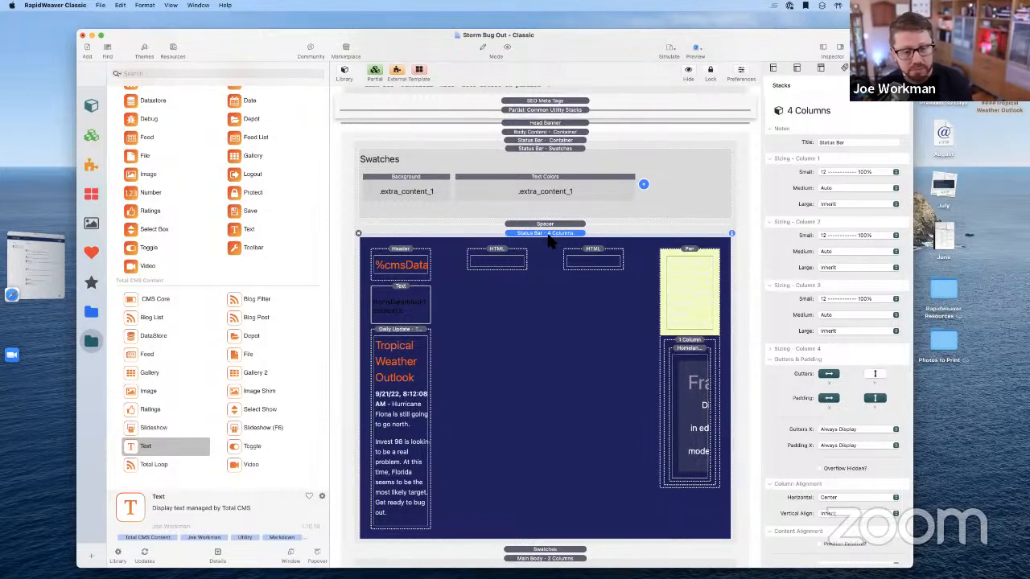
{"action": "scroll", "coordinate": [556, 274], "scroll_direction": "down", "scroll_amount": 3}
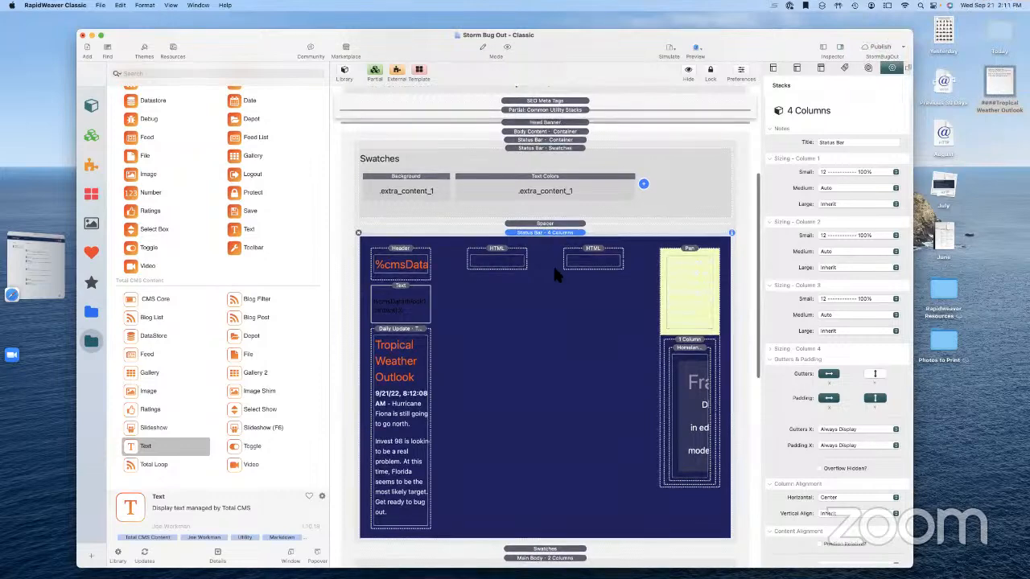
{"action": "scroll", "coordinate": [554, 272], "scroll_direction": "up", "scroll_amount": 3}
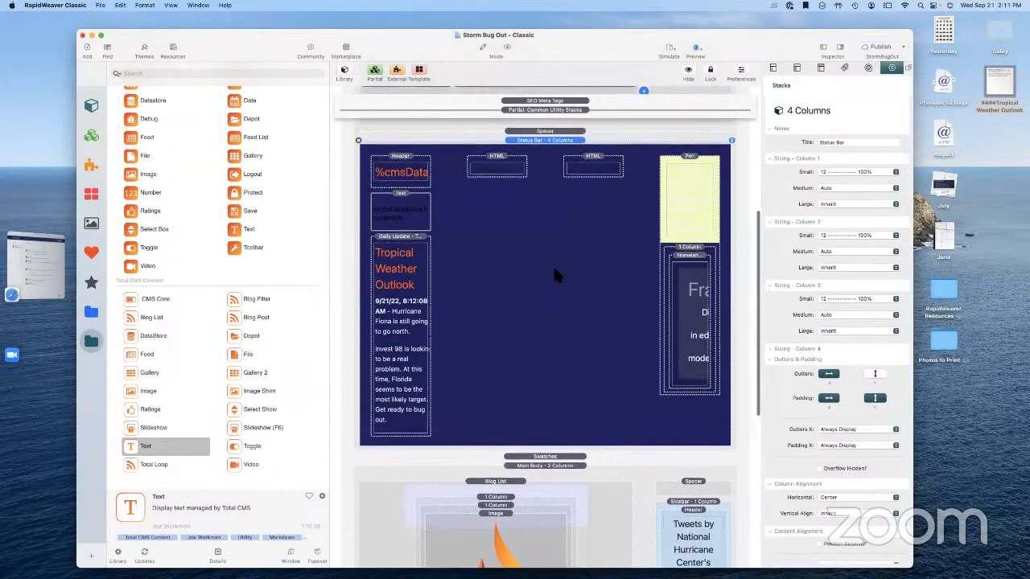
{"action": "scroll", "coordinate": [555, 270], "scroll_direction": "up", "scroll_amount": 2}
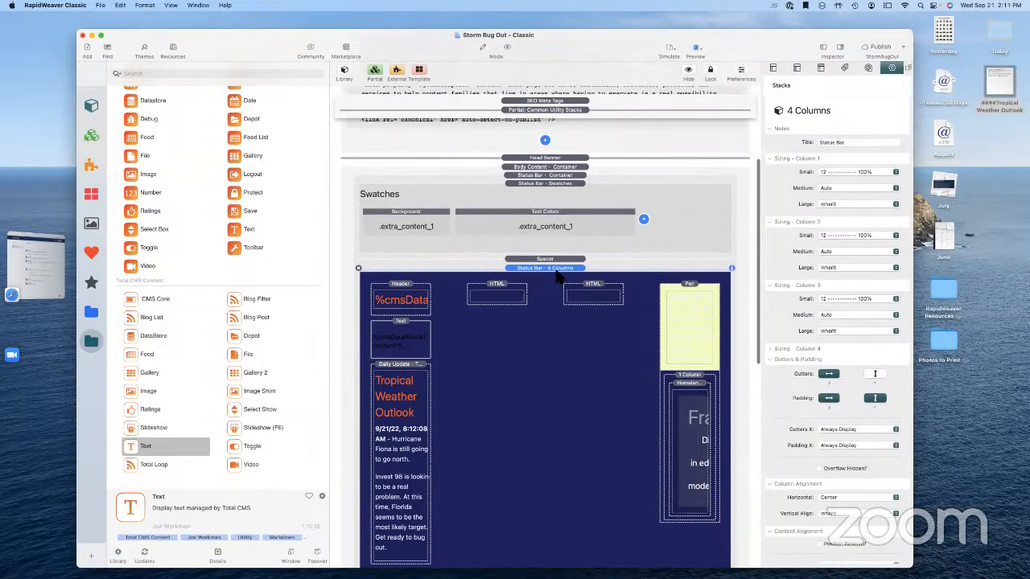
{"action": "scroll", "coordinate": [556, 272], "scroll_direction": "down", "scroll_amount": 2}
{"action": "scroll", "coordinate": [556, 272], "scroll_direction": "down", "scroll_amount": 2}
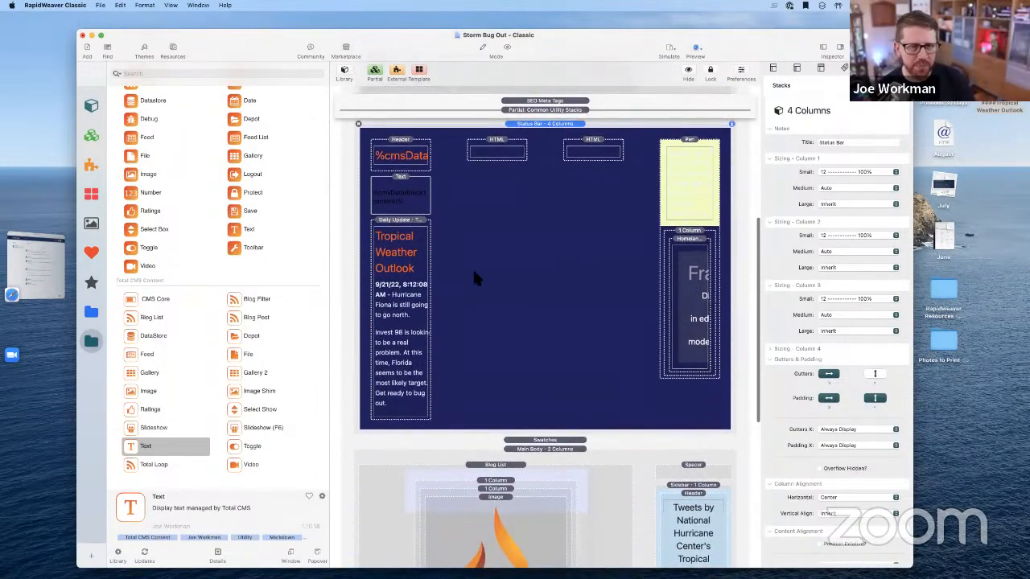
{"action": "left_click", "coordinate": [405, 198]}
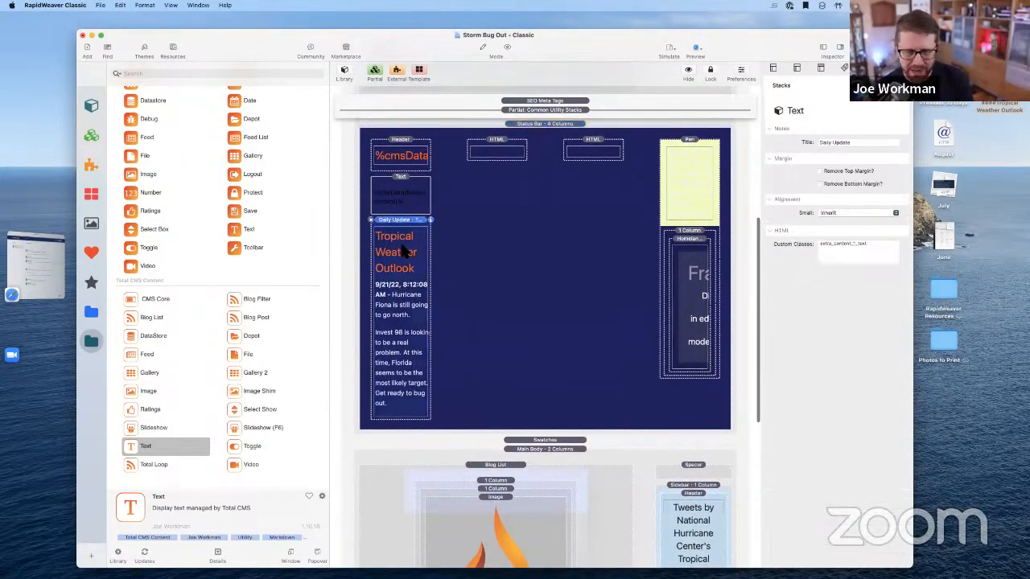
{"action": "left_click", "coordinate": [403, 165]}
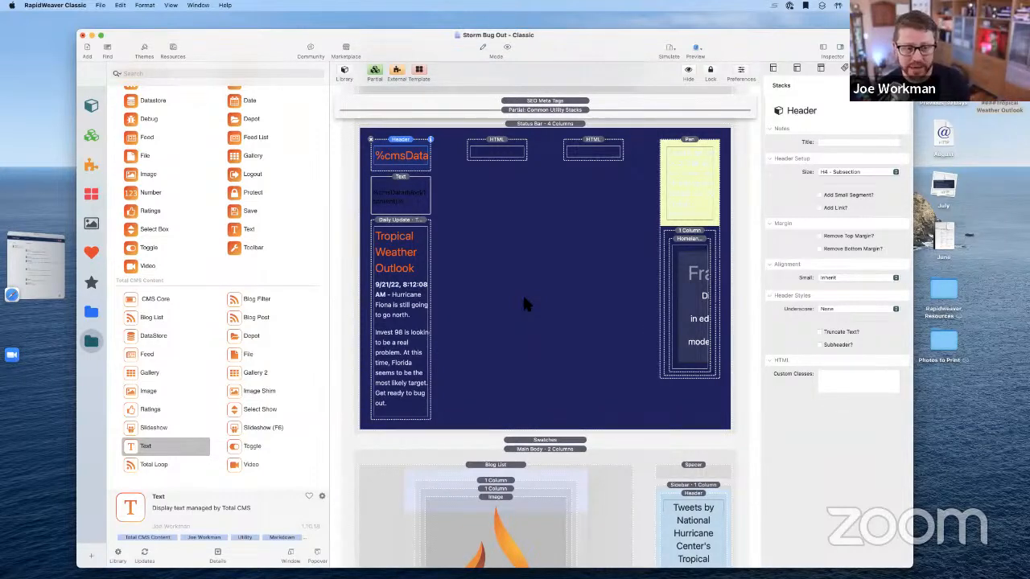
{"action": "left_click", "coordinate": [399, 348]}
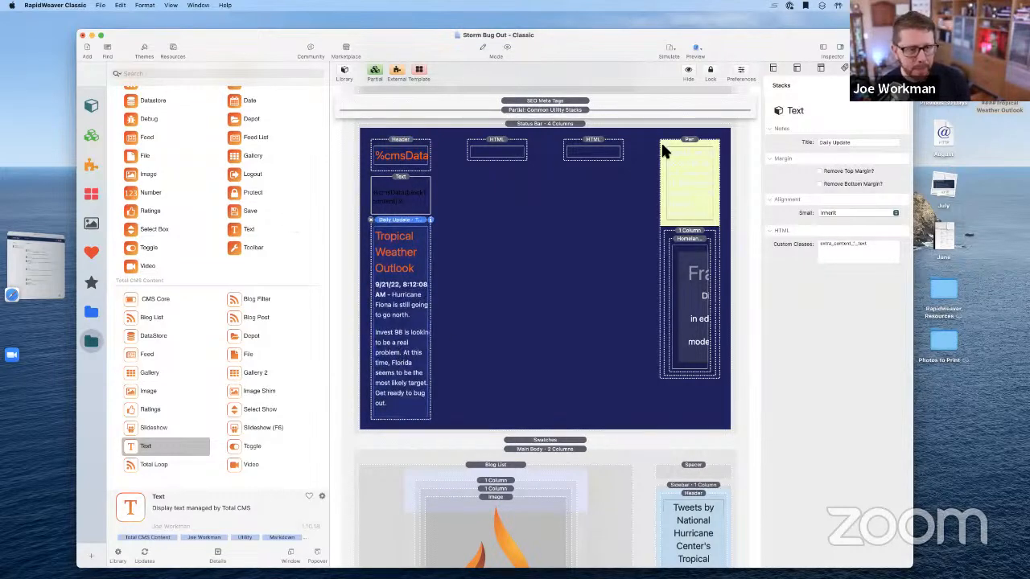
{"action": "left_click", "coordinate": [823, 47]}
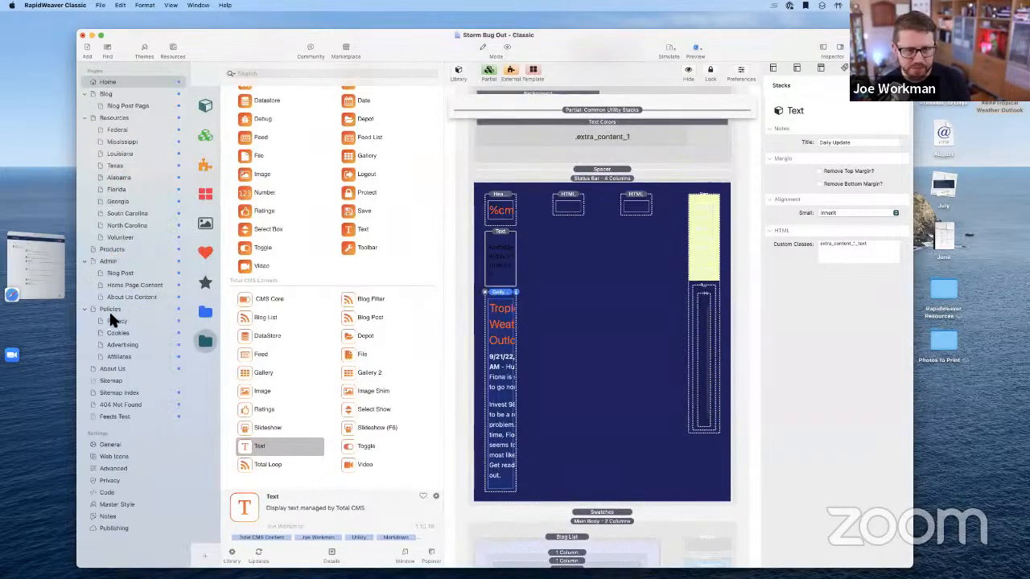
Open the Home Page Content page, preview it, then return to Edit mode
{"action": "left_click", "coordinate": [120, 284]}
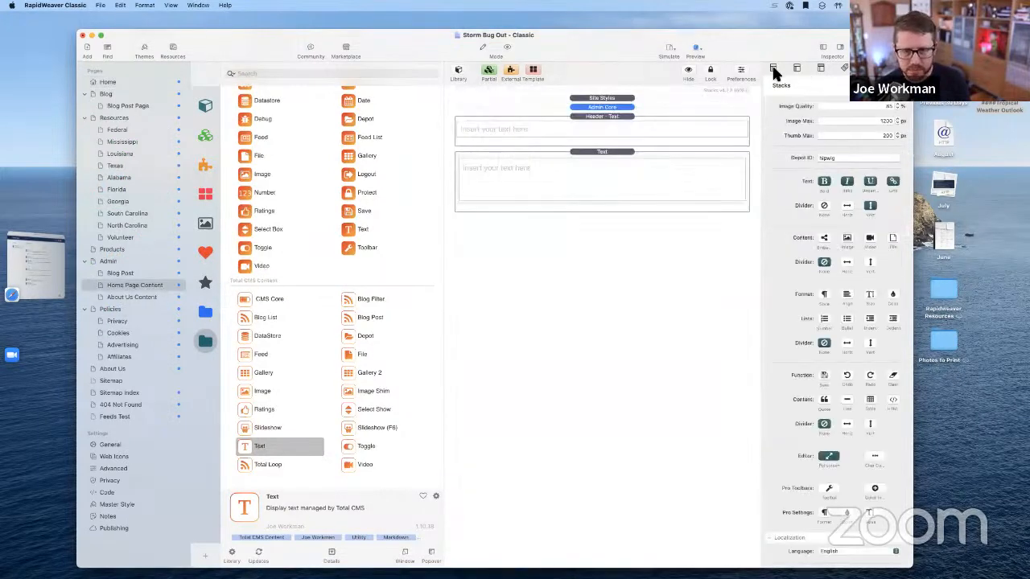
{"action": "left_click", "coordinate": [507, 48]}
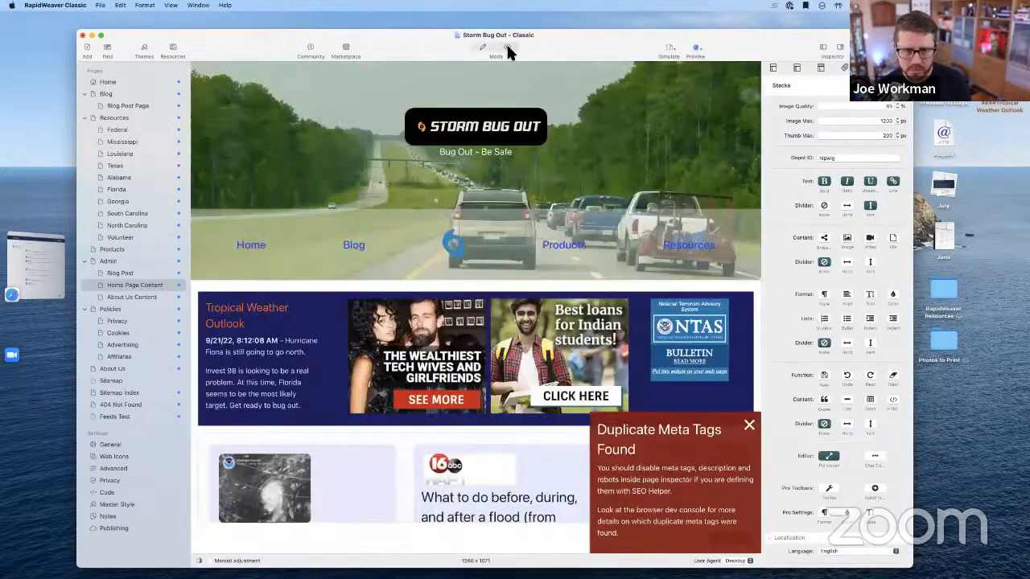
{"action": "left_click", "coordinate": [508, 47]}
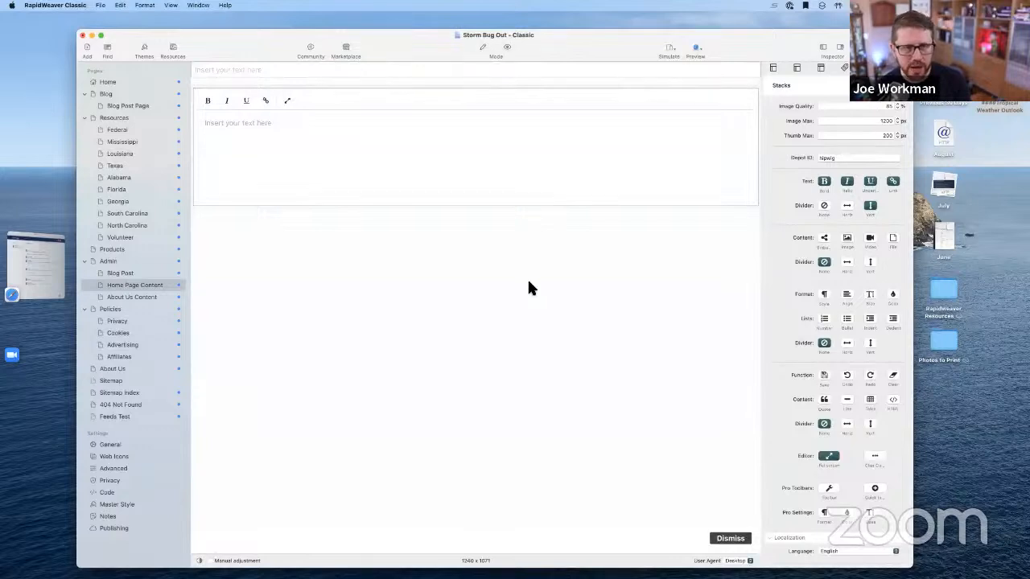
{"action": "left_click", "coordinate": [262, 71]}
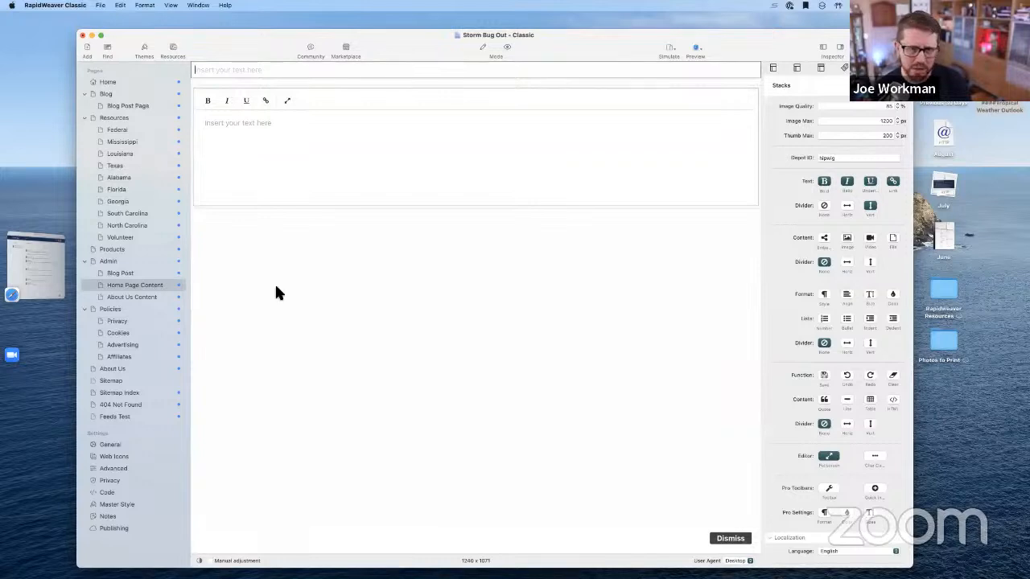
{"action": "left_click", "coordinate": [484, 47]}
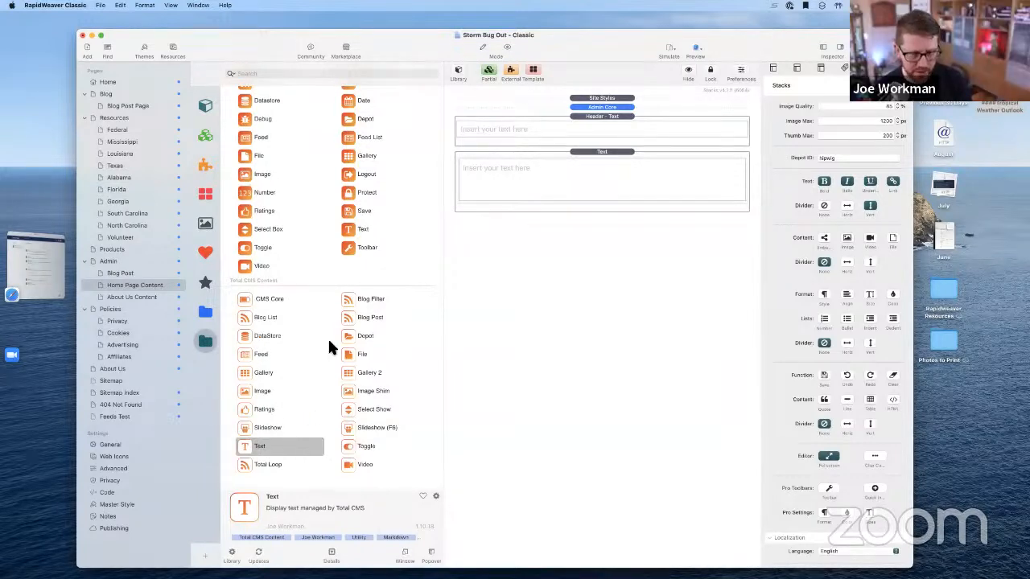
{"action": "scroll", "coordinate": [292, 154], "scroll_direction": "up", "scroll_amount": 3}
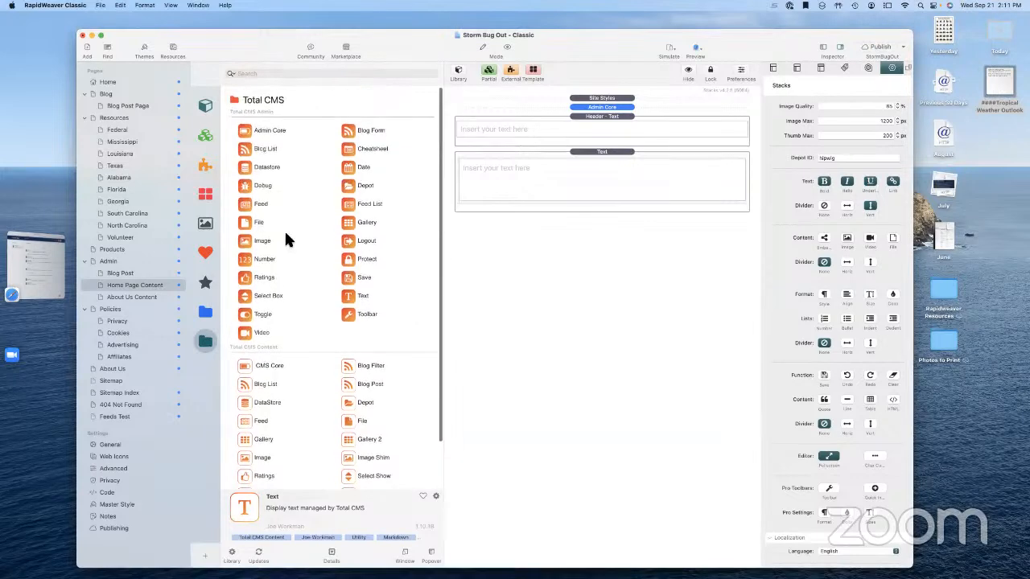
Add a Save stack to the page and place a Button stack, found by searching 'button', inside it
{"action": "left_click_drag", "start_coordinate": [348, 283], "coordinate": [568, 256]}
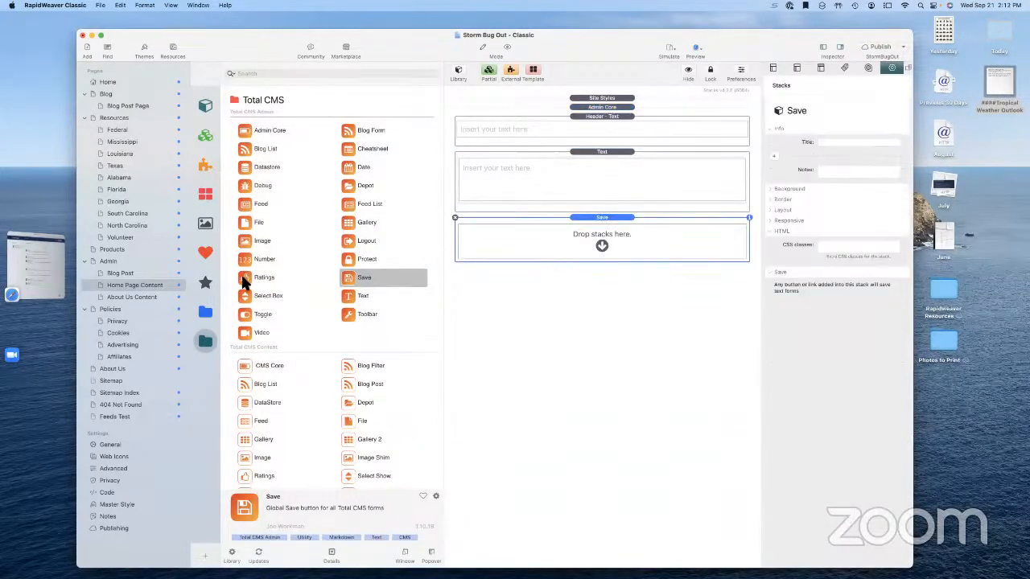
{"action": "left_click", "coordinate": [205, 314]}
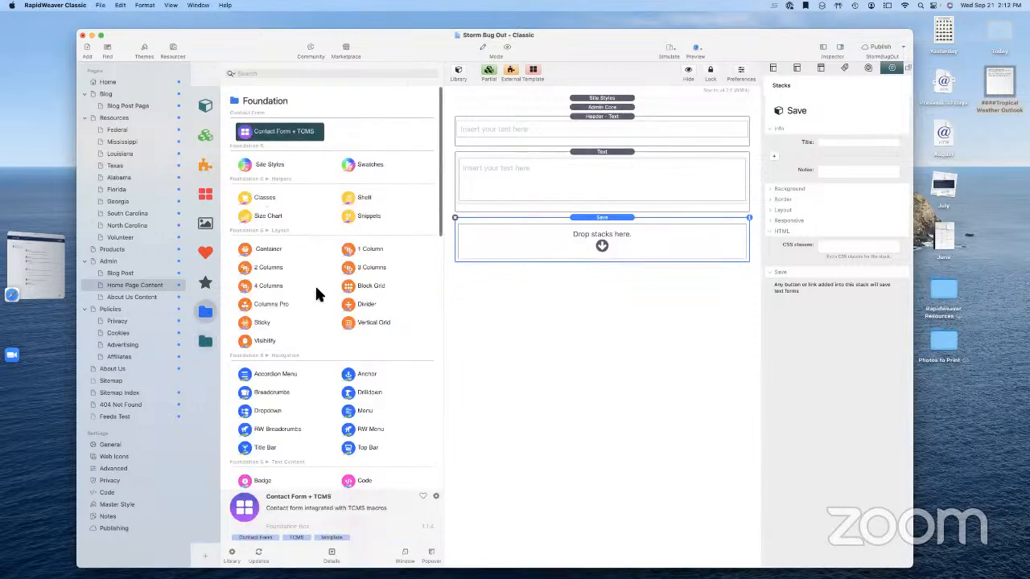
{"action": "left_click", "coordinate": [287, 73]}
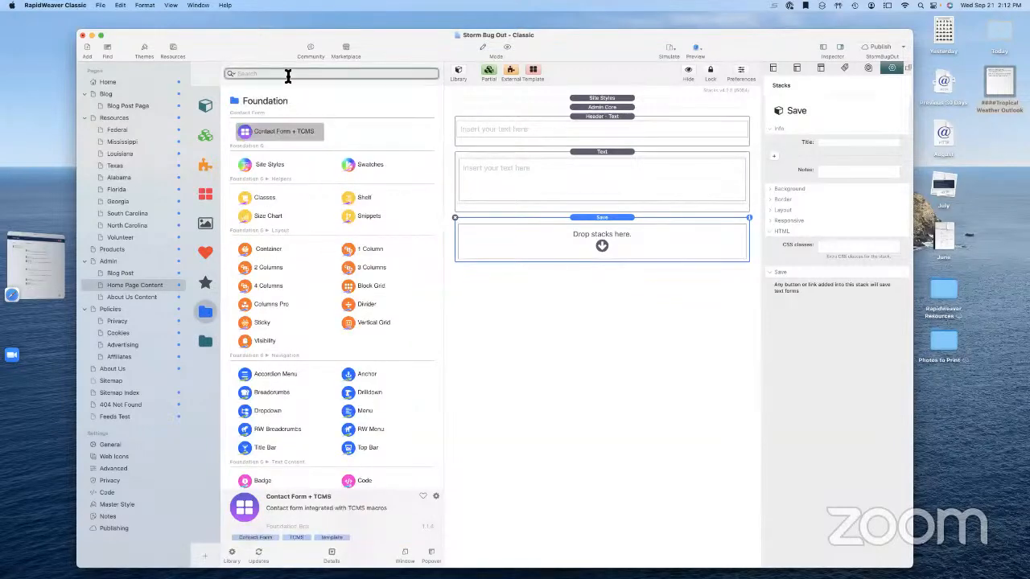
{"action": "type", "text": "butt"}
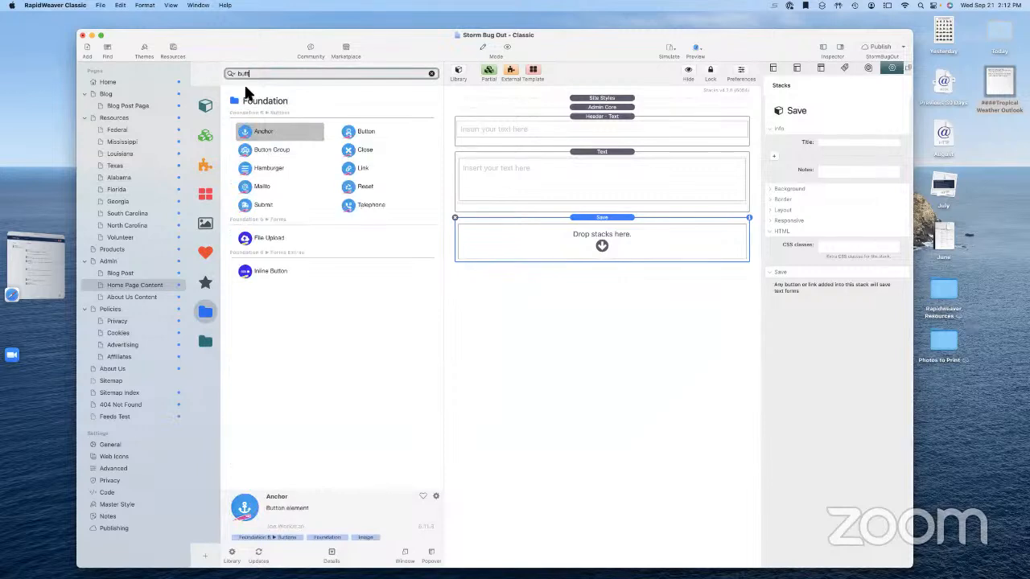
{"action": "type", "text": "on"}
{"action": "left_click_drag", "start_coordinate": [358, 137], "coordinate": [513, 256]}
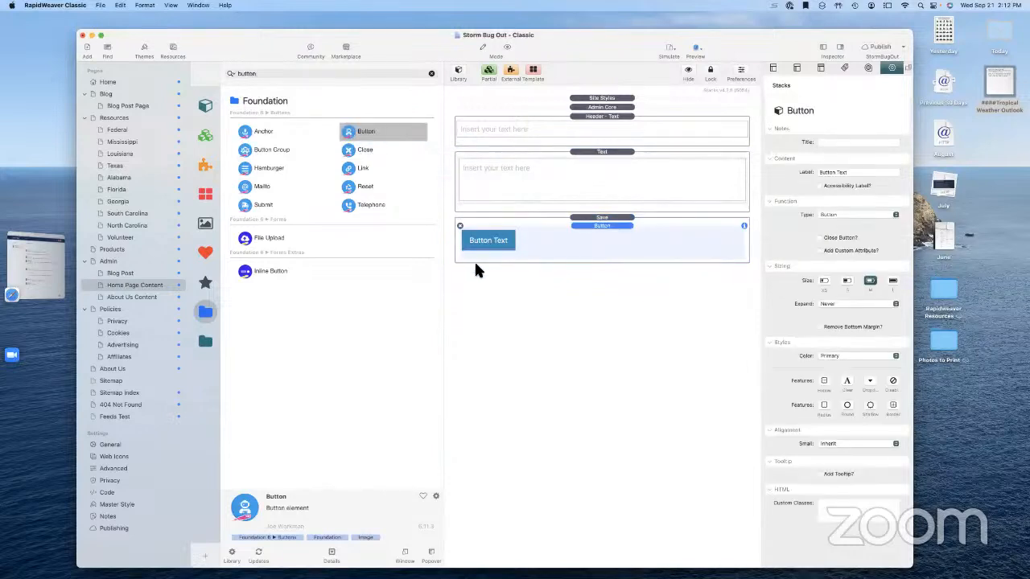
Set the button's title and label to Save, then hide the page list and preview the page
{"action": "left_click", "coordinate": [845, 215]}
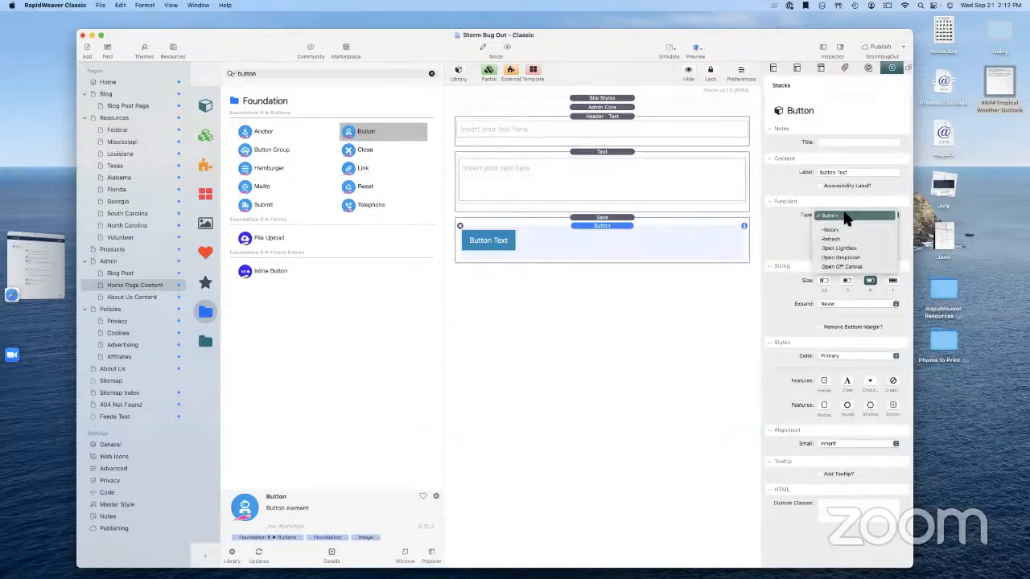
{"action": "left_click", "coordinate": [845, 217]}
{"action": "left_click", "coordinate": [824, 143]}
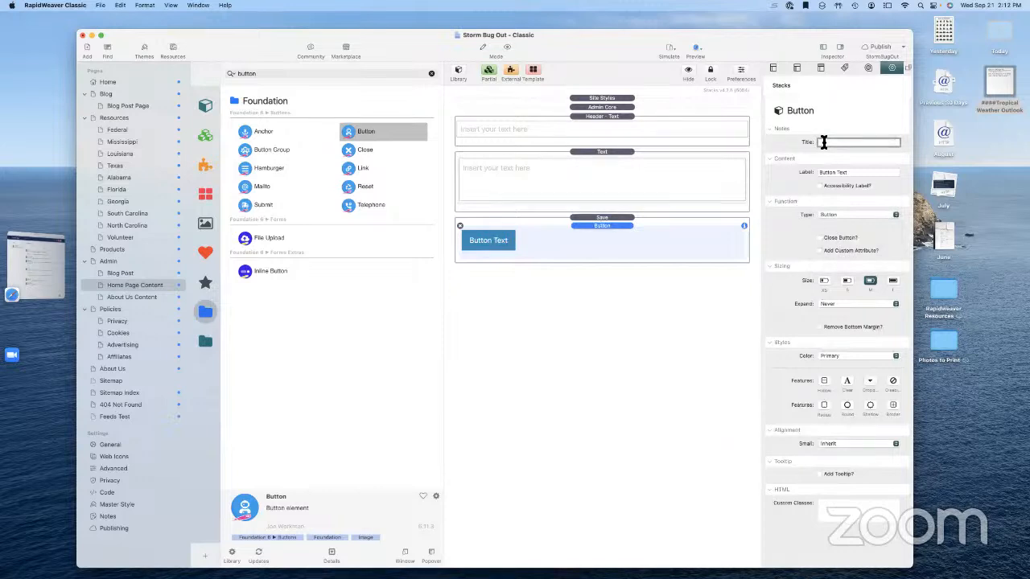
{"action": "type", "text": "Save"}
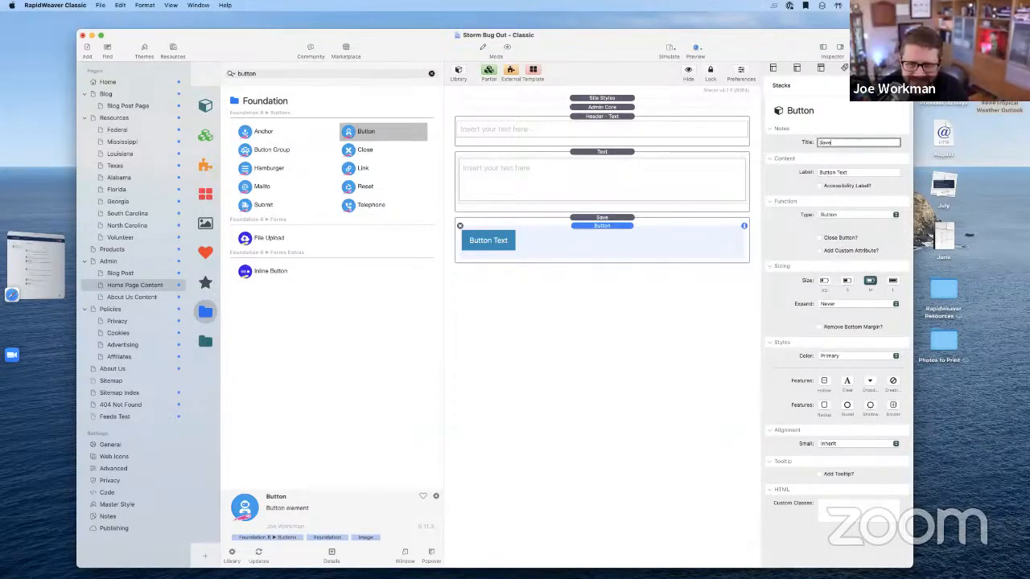
{"action": "key", "text": "Tab"}
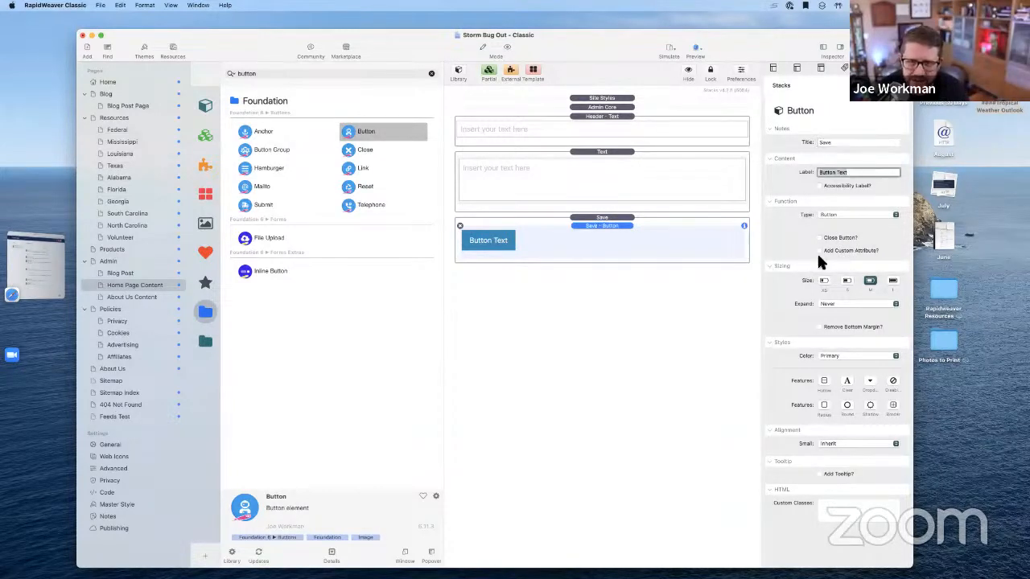
{"action": "left_click", "coordinate": [615, 304]}
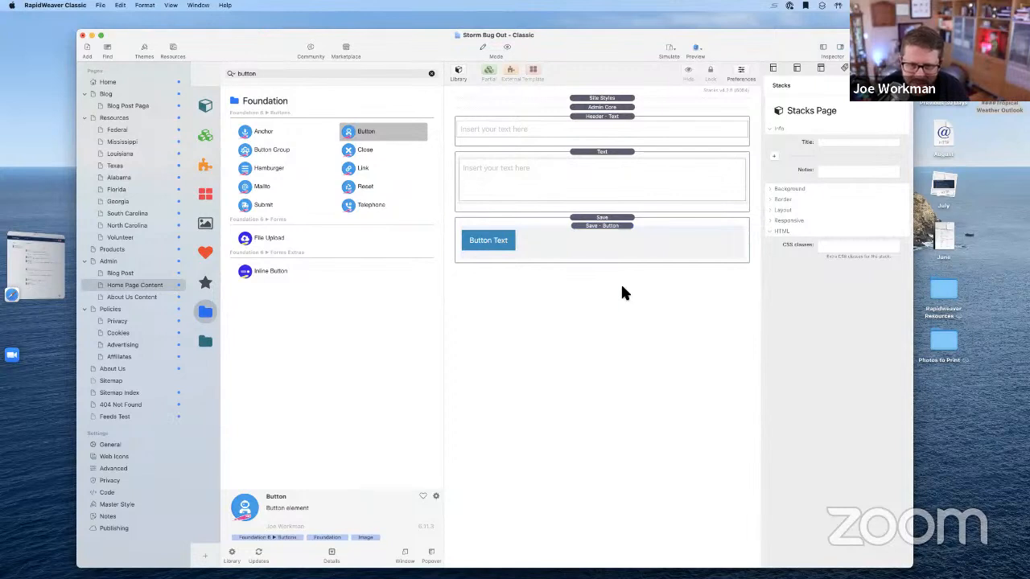
{"action": "left_click", "coordinate": [613, 228]}
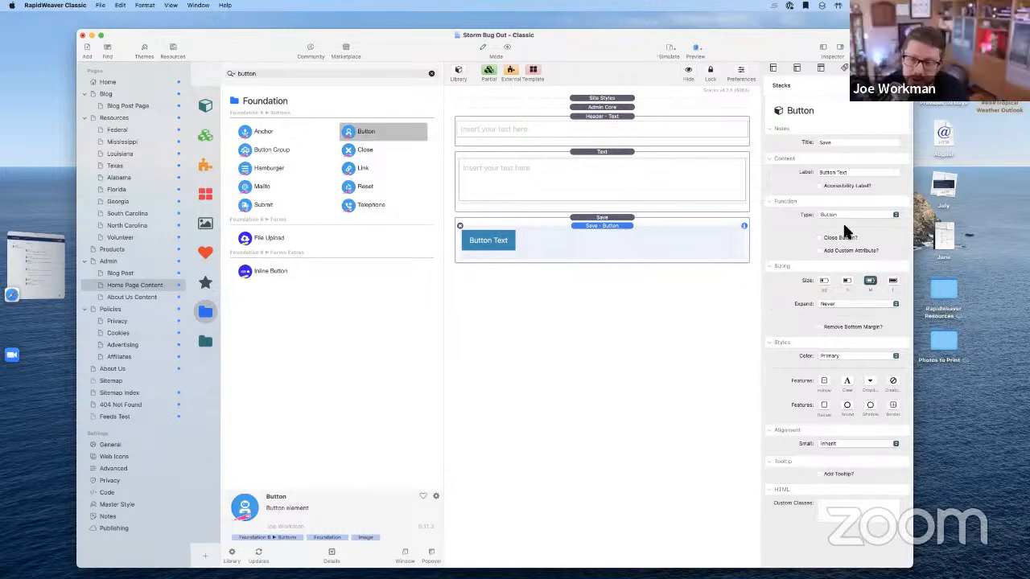
{"action": "left_click", "coordinate": [862, 172]}
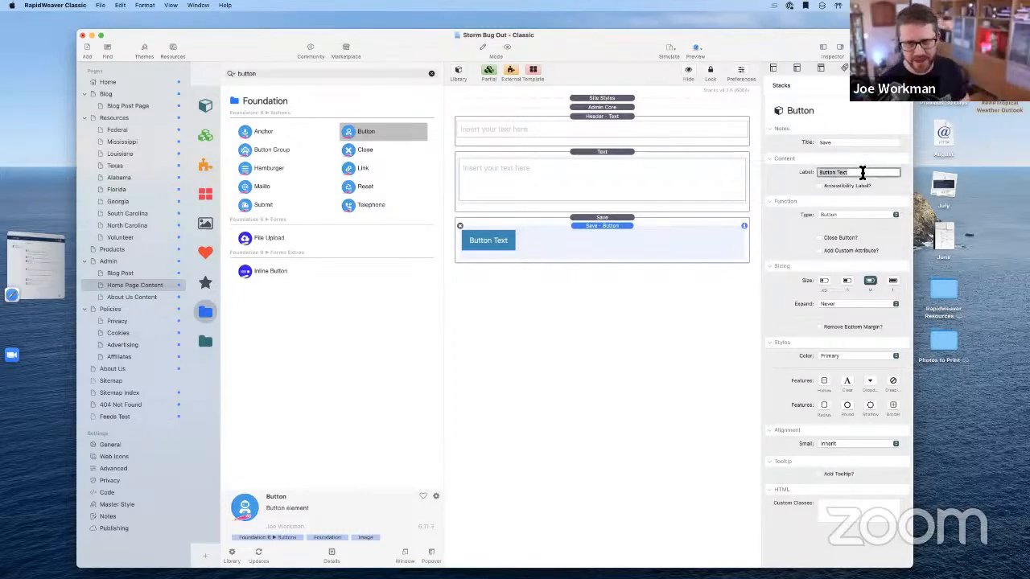
{"action": "type", "text": "Save"}
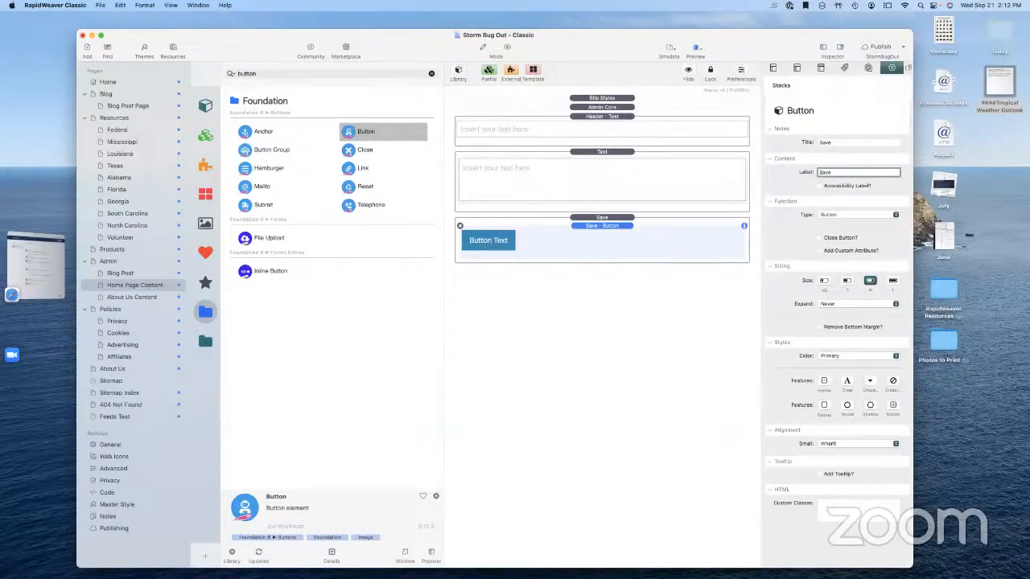
{"action": "left_click", "coordinate": [659, 293]}
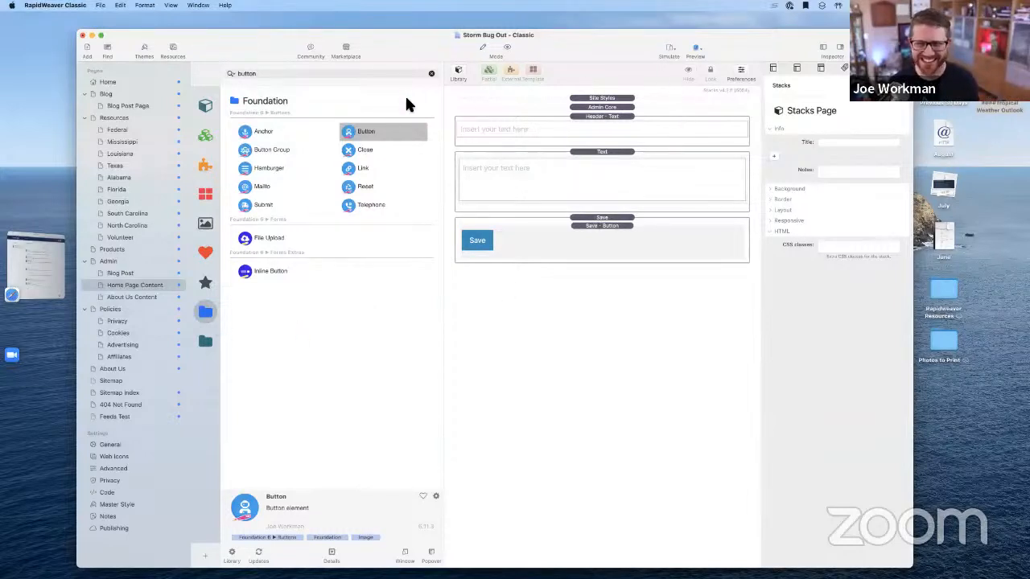
{"action": "left_click", "coordinate": [820, 48]}
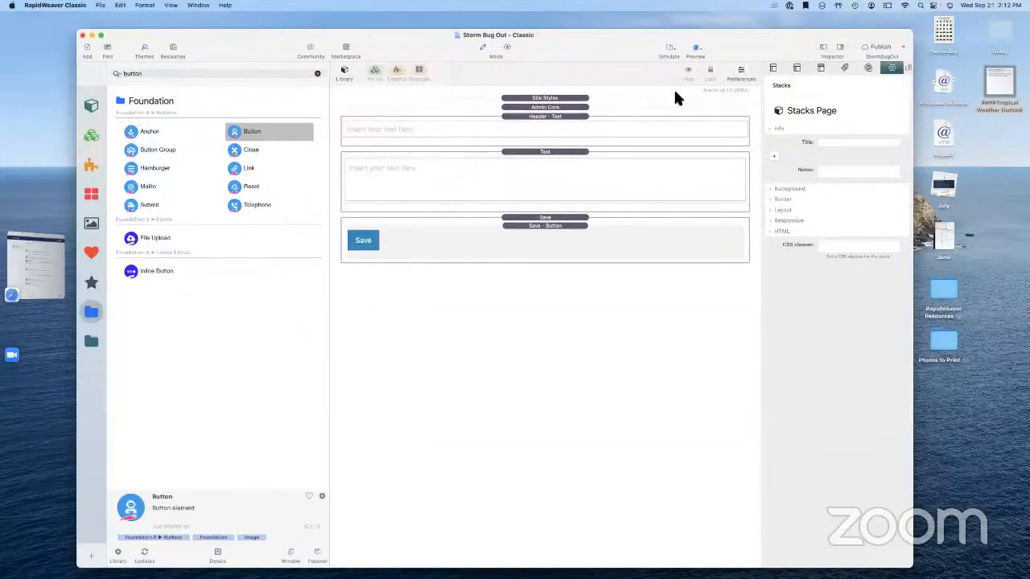
{"action": "left_click", "coordinate": [508, 47]}
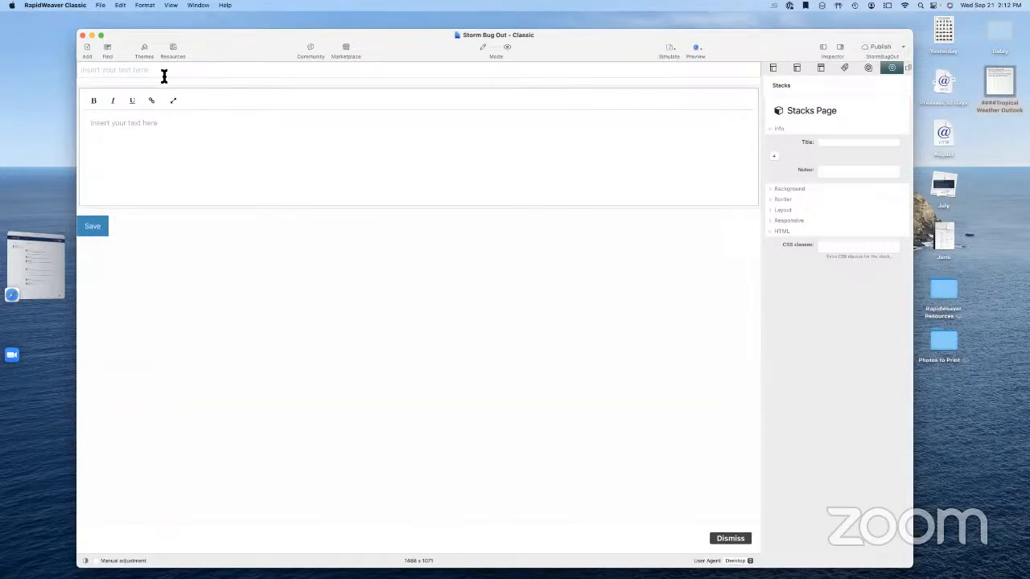
Copy the Tropical Weather Outlook heading from the outlook file and paste it as the title
{"action": "left_click", "coordinate": [1012, 109]}
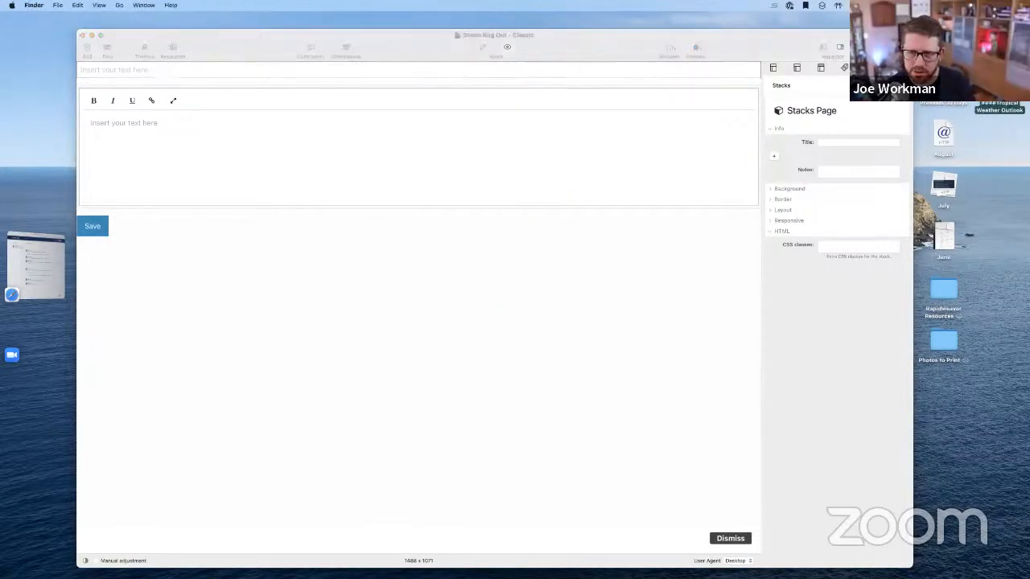
{"action": "key", "text": "space"}
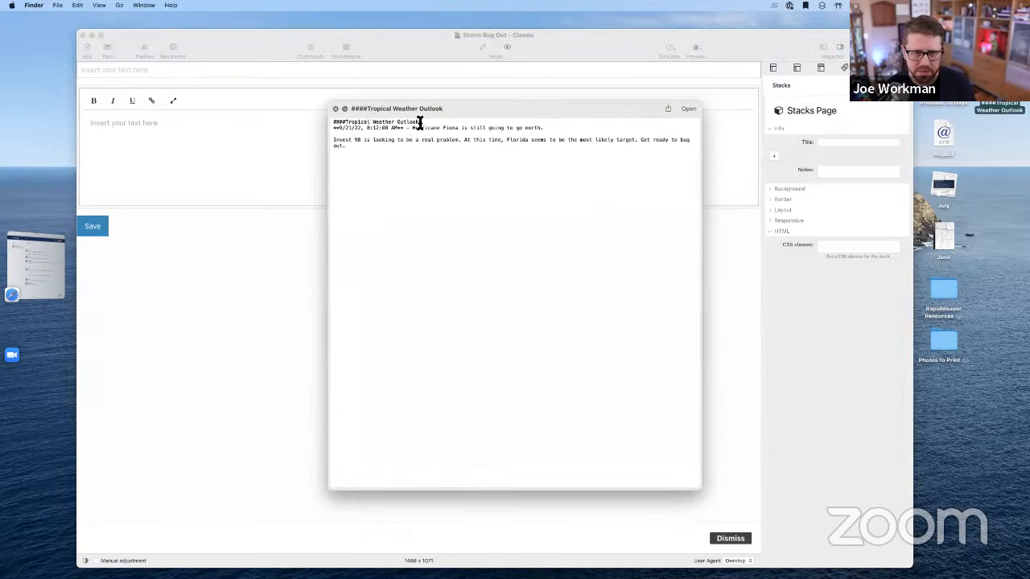
{"action": "left_click_drag", "start_coordinate": [419, 122], "coordinate": [346, 126]}
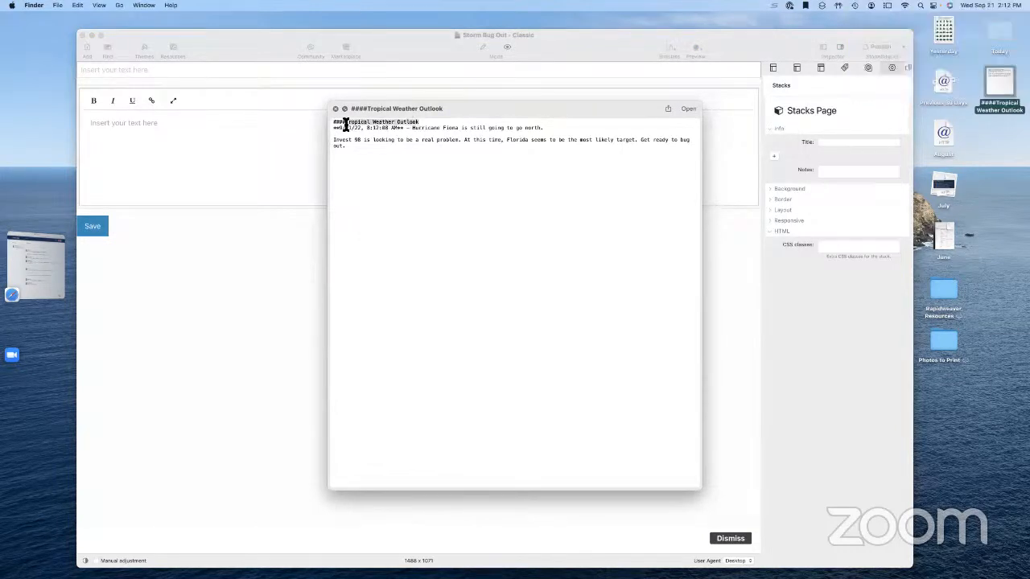
{"action": "key", "text": "super+c"}
{"action": "left_click", "coordinate": [191, 70]}
{"action": "key", "text": "super+v"}
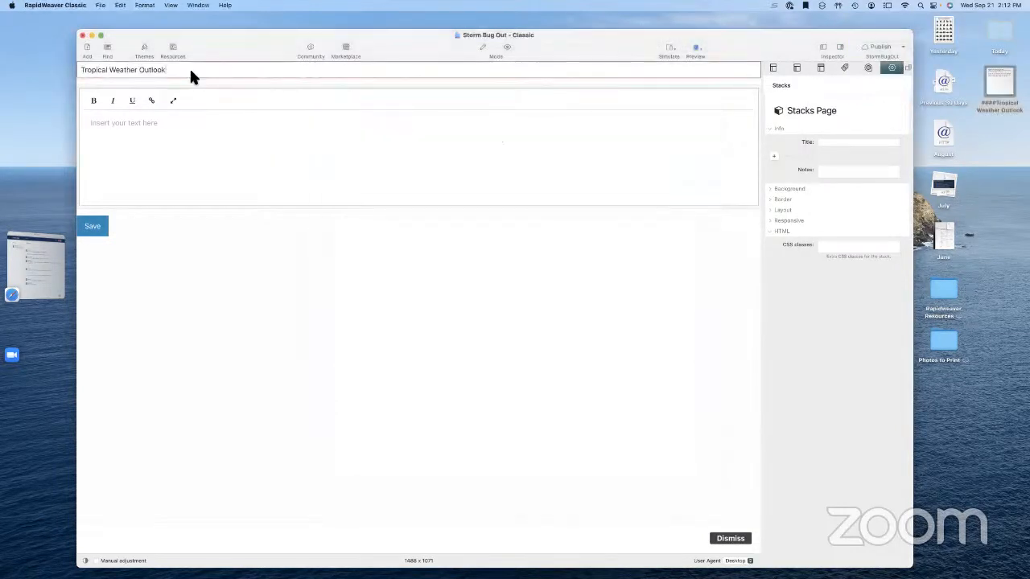
Paste the dated Invest 98 outlook paragraph into the body and save it
{"action": "left_click", "coordinate": [262, 126]}
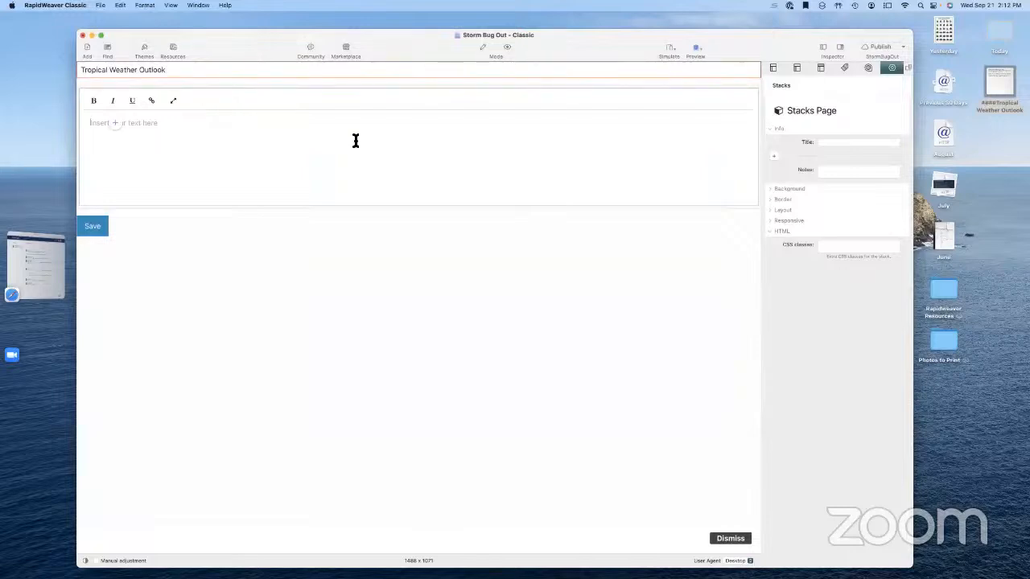
{"action": "left_click", "coordinate": [989, 83]}
{"action": "key", "text": "space"}
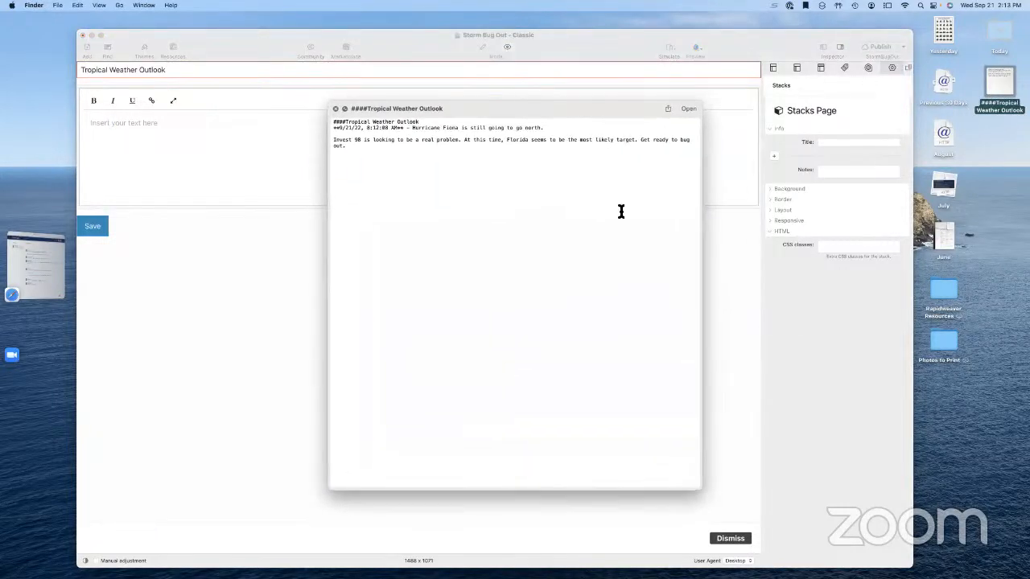
{"action": "triple_click", "coordinate": [332, 141]}
{"action": "left_click_drag", "start_coordinate": [332, 142], "coordinate": [328, 132]}
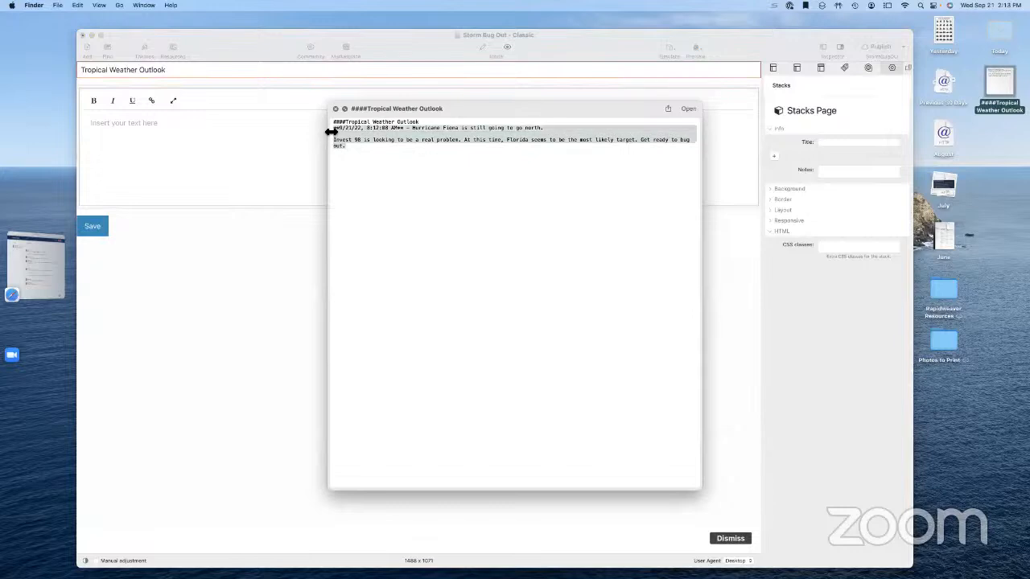
{"action": "left_click", "coordinate": [244, 164]}
{"action": "key", "text": "super+v"}
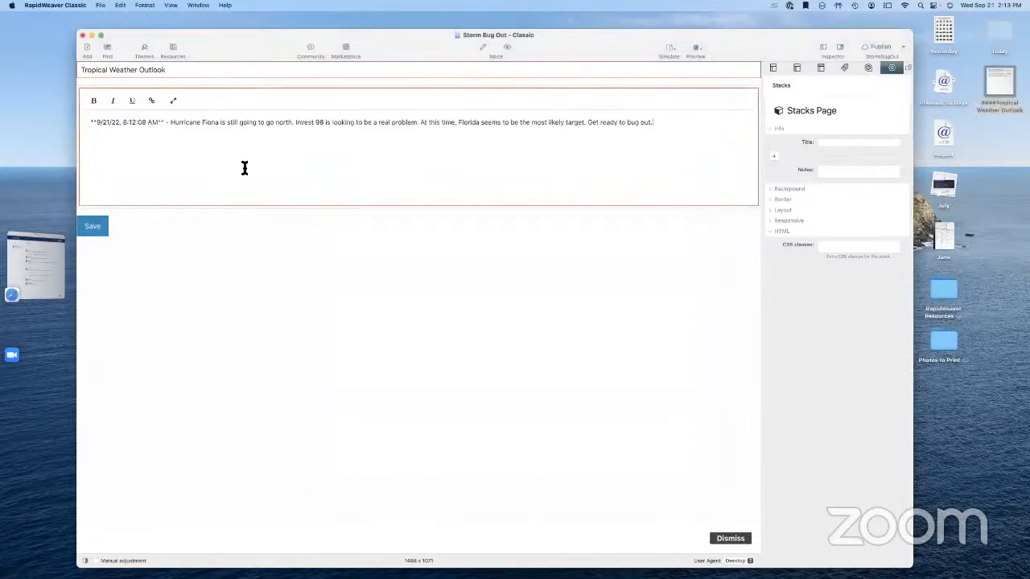
{"action": "left_click", "coordinate": [96, 228]}
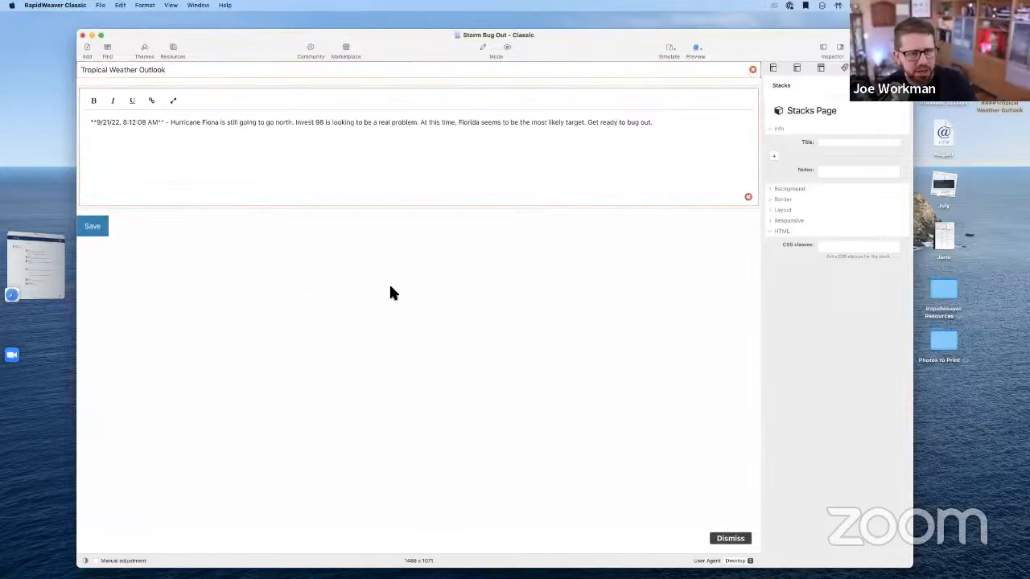
Remove the asterisks around the date and time, make it bold, and save
{"action": "left_click", "coordinate": [164, 125]}
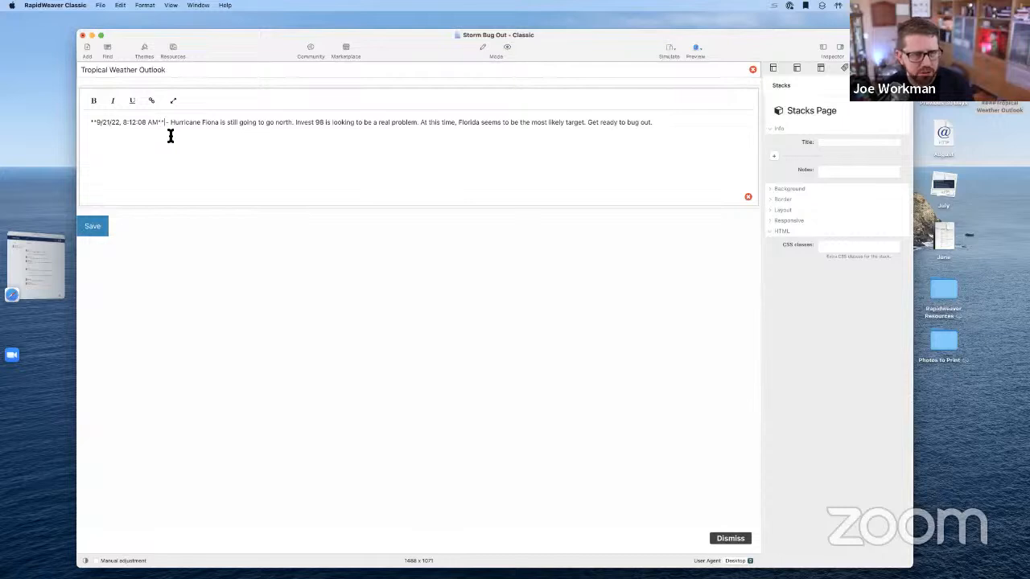
{"action": "key", "text": "BackSpace"}
{"action": "key", "text": "BackSpace"}
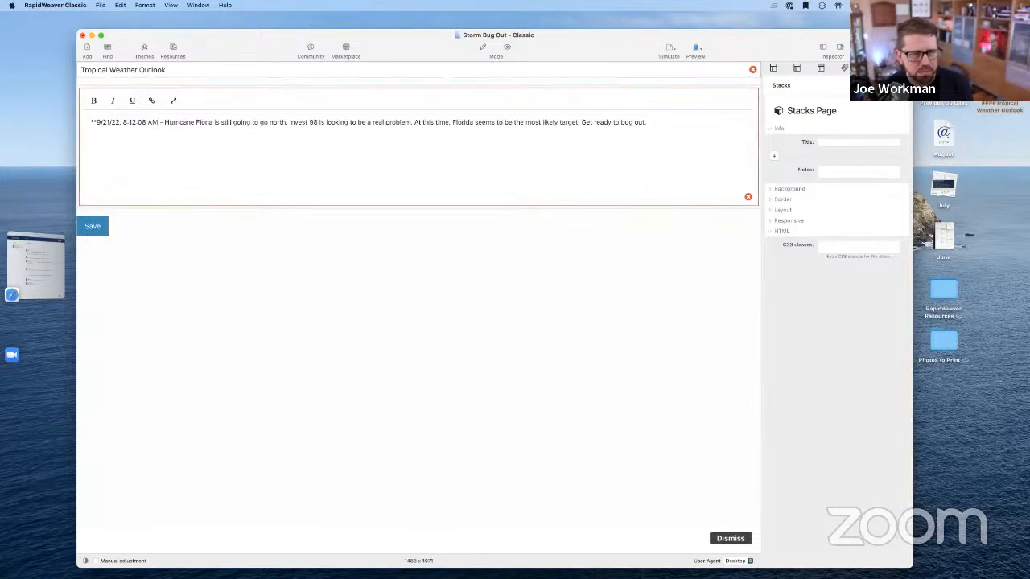
{"action": "left_click", "coordinate": [98, 122]}
{"action": "key", "text": "BackSpace"}
{"action": "key", "text": "BackSpace"}
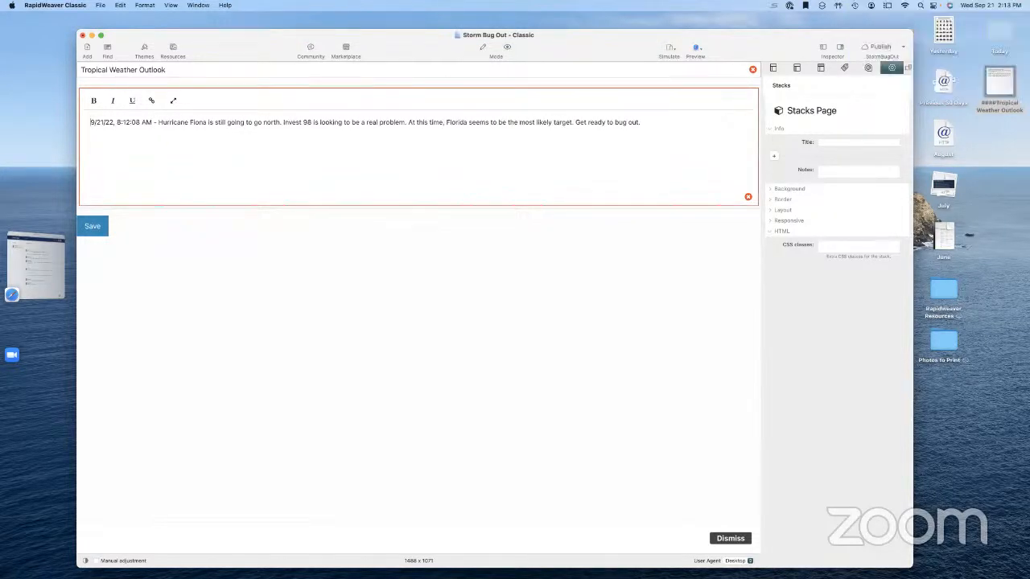
{"action": "left_click", "coordinate": [155, 122], "text": "shift"}
{"action": "left_click", "coordinate": [93, 101]}
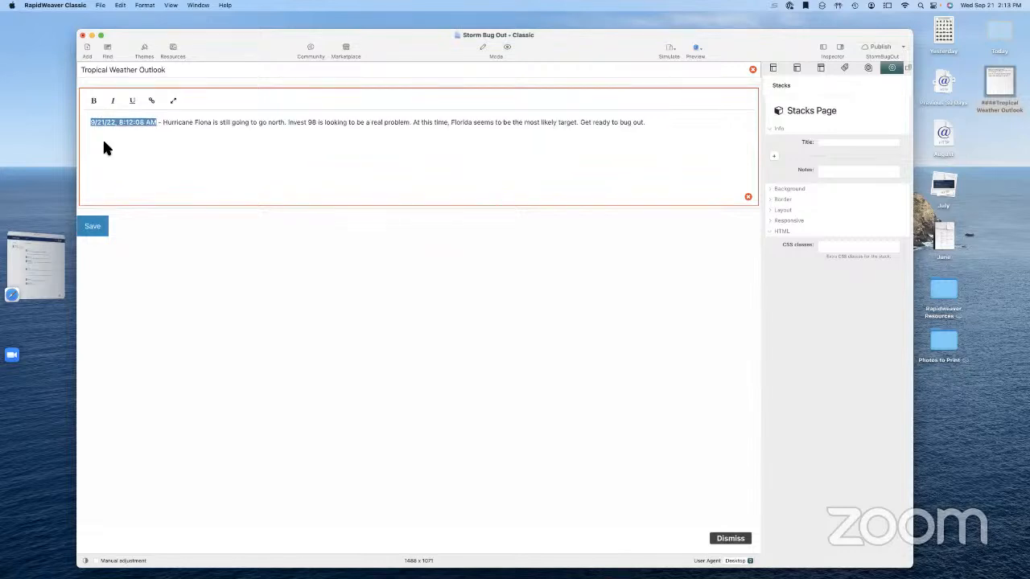
{"action": "left_click", "coordinate": [93, 227]}
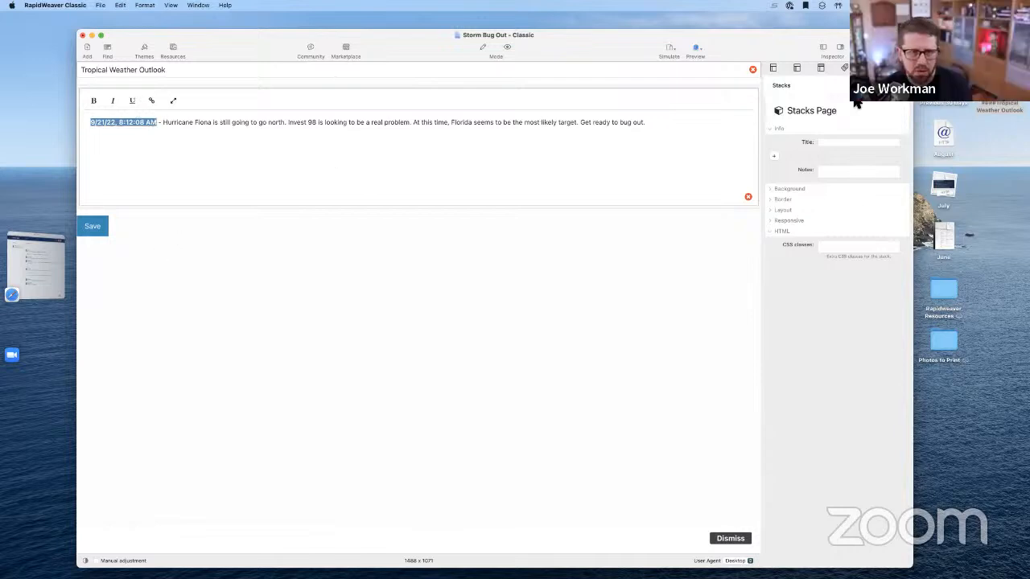
Return to editing and check the Admin Core License field on the Admin page, leaving it unchanged
{"action": "left_click", "coordinate": [479, 48]}
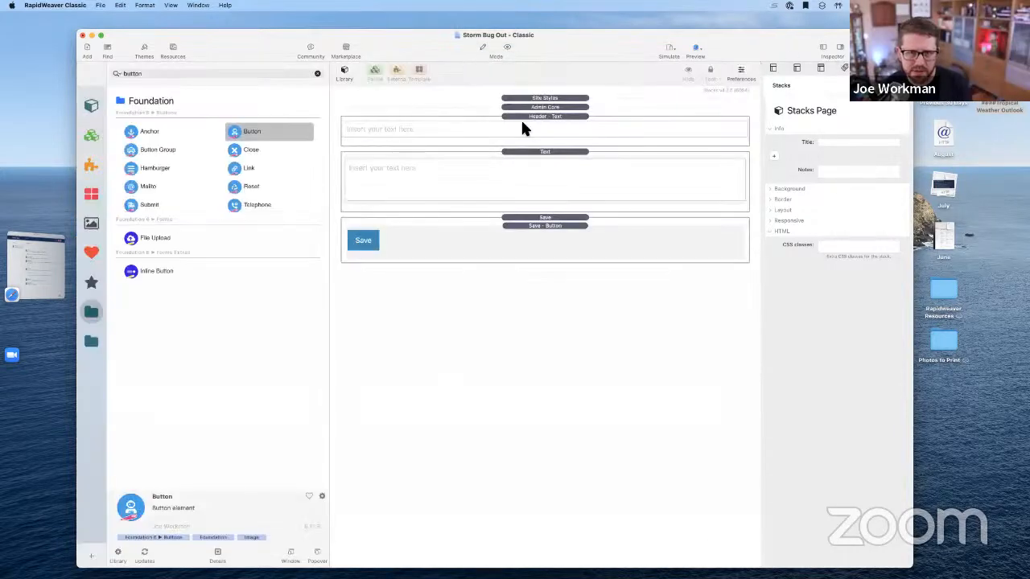
{"action": "left_click", "coordinate": [540, 108]}
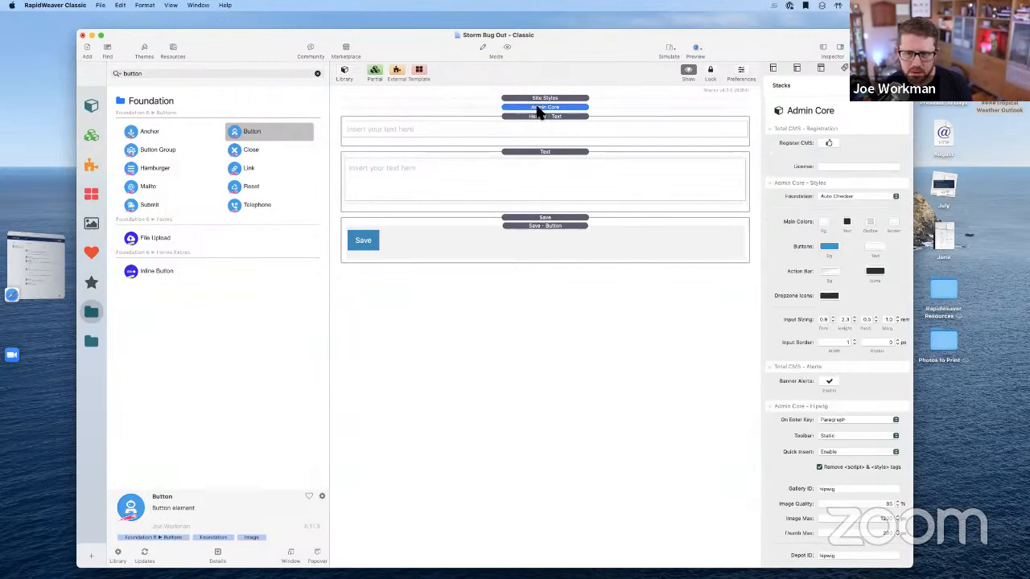
{"action": "double_click", "coordinate": [538, 107]}
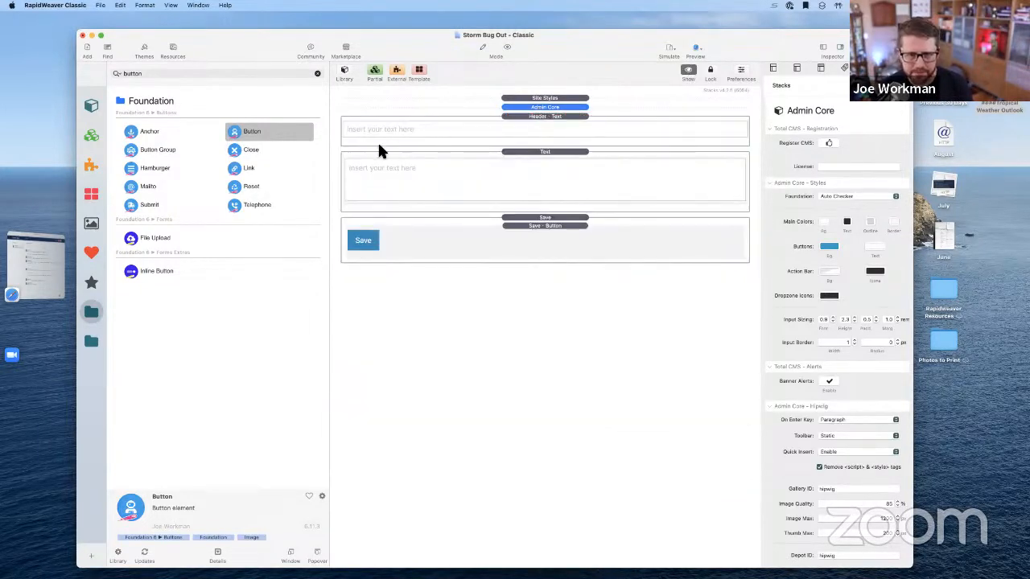
{"action": "left_click", "coordinate": [823, 47]}
{"action": "left_click", "coordinate": [116, 262]}
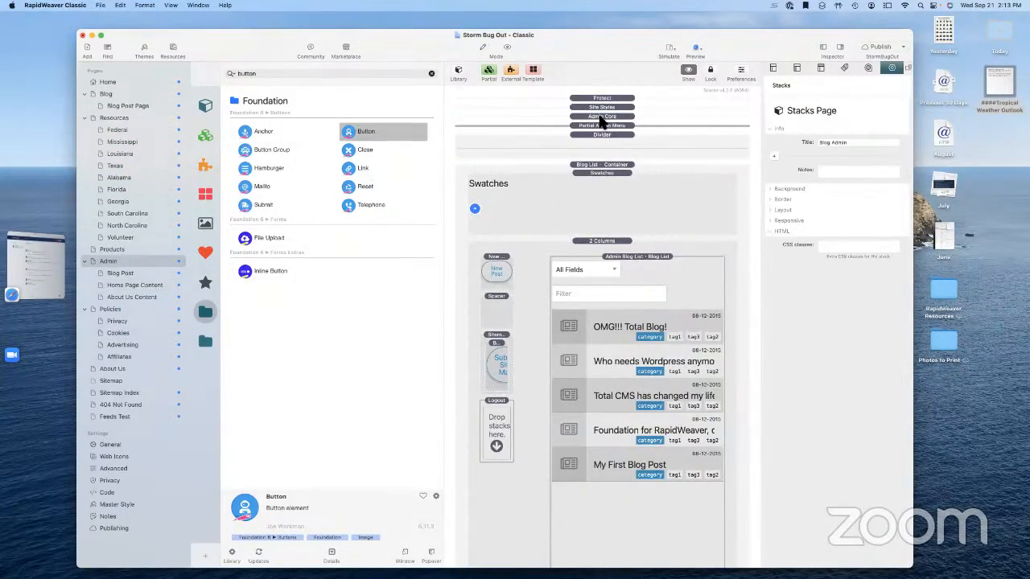
{"action": "double_click", "coordinate": [602, 116]}
{"action": "left_click", "coordinate": [823, 165]}
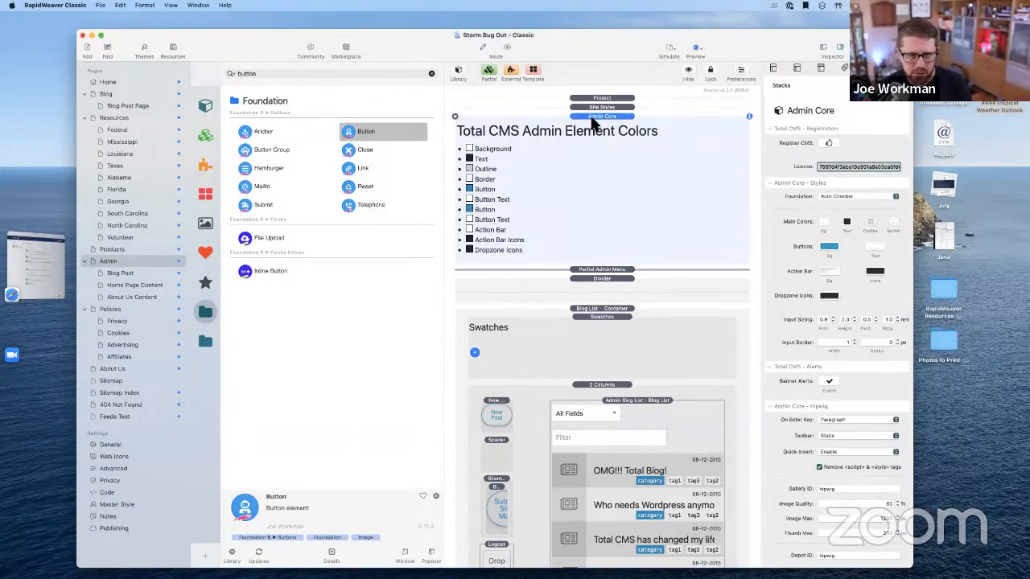
{"action": "type", "text": "H"}
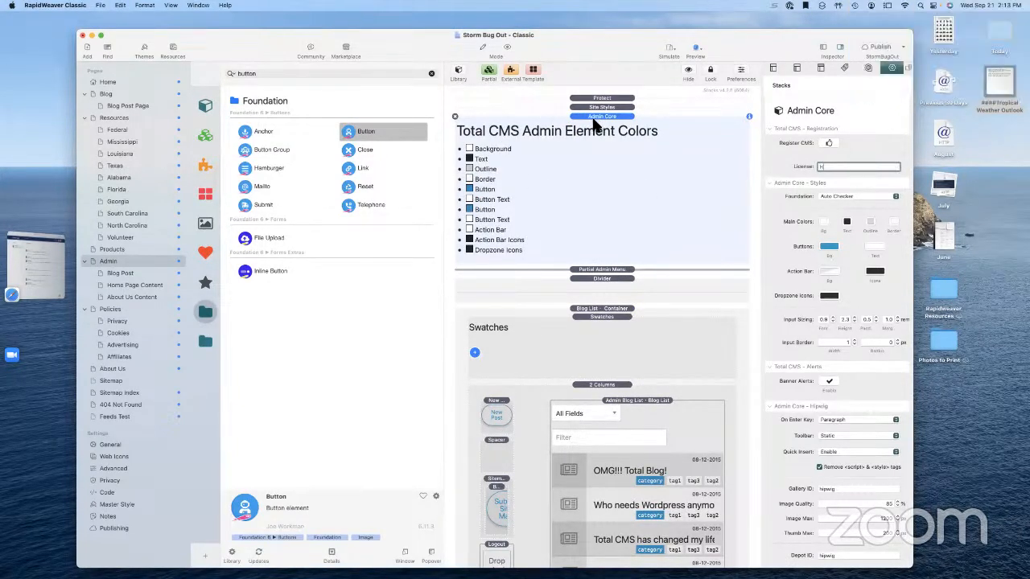
{"action": "key", "text": "super+z"}
{"action": "left_click", "coordinate": [598, 115]}
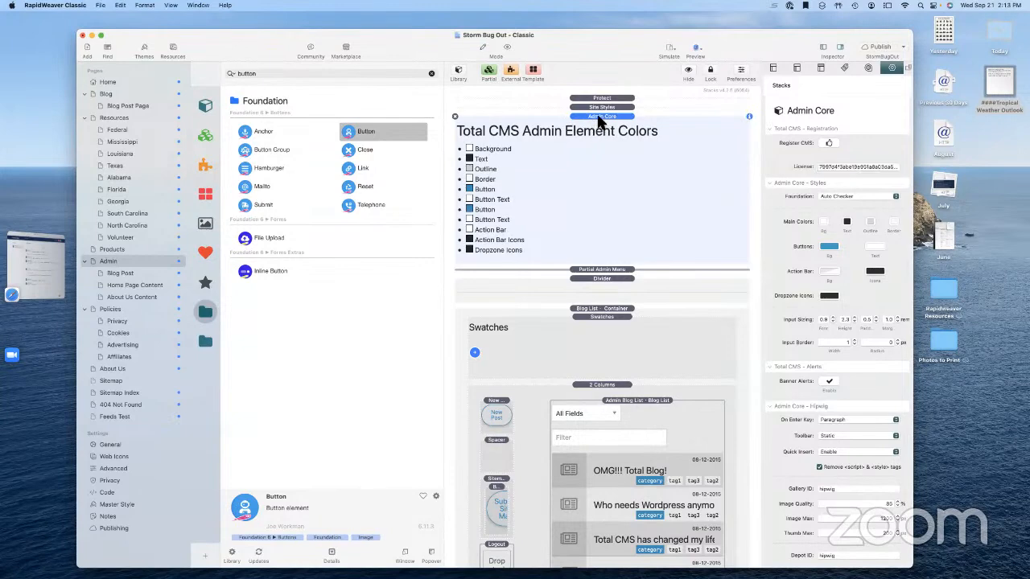
{"action": "double_click", "coordinate": [598, 116]}
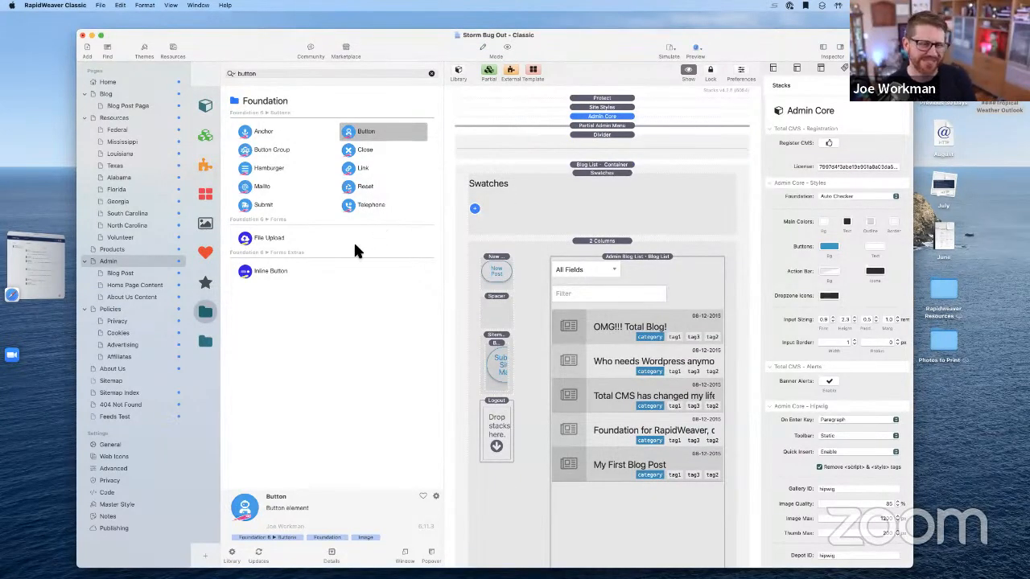
Paste the Total CMS license key into Home Page Content's Admin Core License field
{"action": "left_click", "coordinate": [129, 286]}
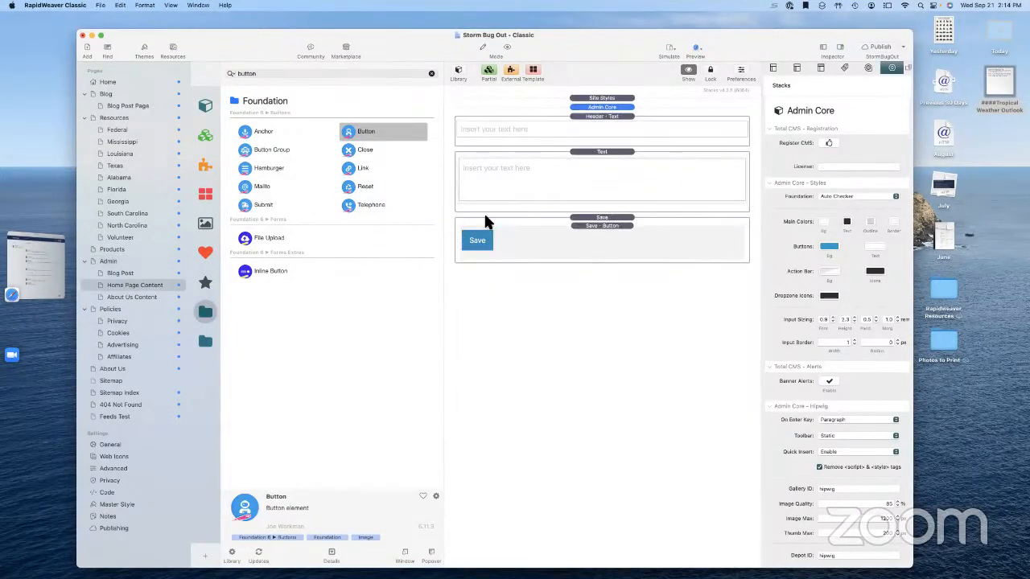
{"action": "left_click", "coordinate": [831, 168]}
{"action": "type", "text": "v"}
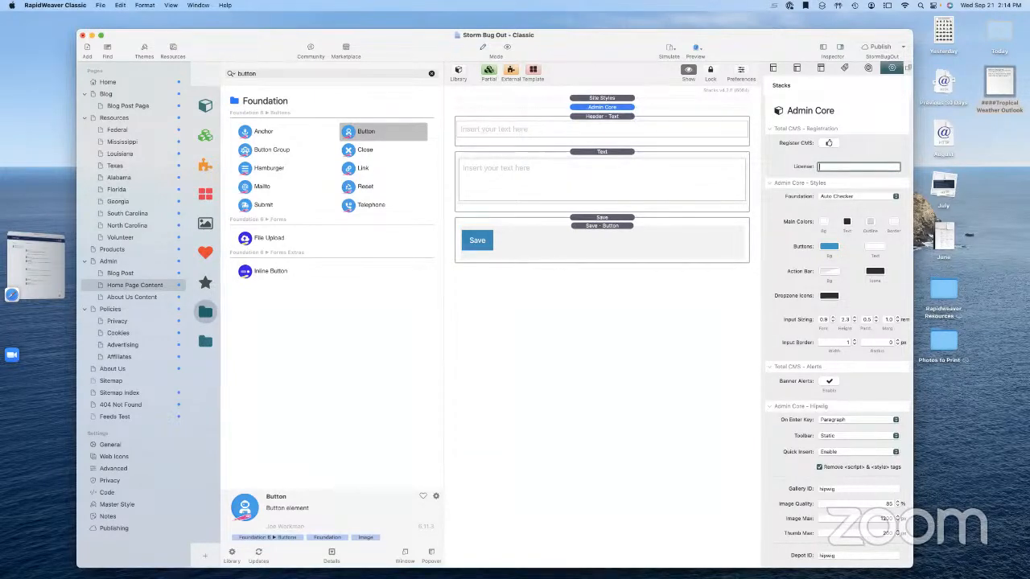
{"action": "key", "text": "super+v"}
{"action": "key", "text": "Tab"}
{"action": "left_click", "coordinate": [524, 414]}
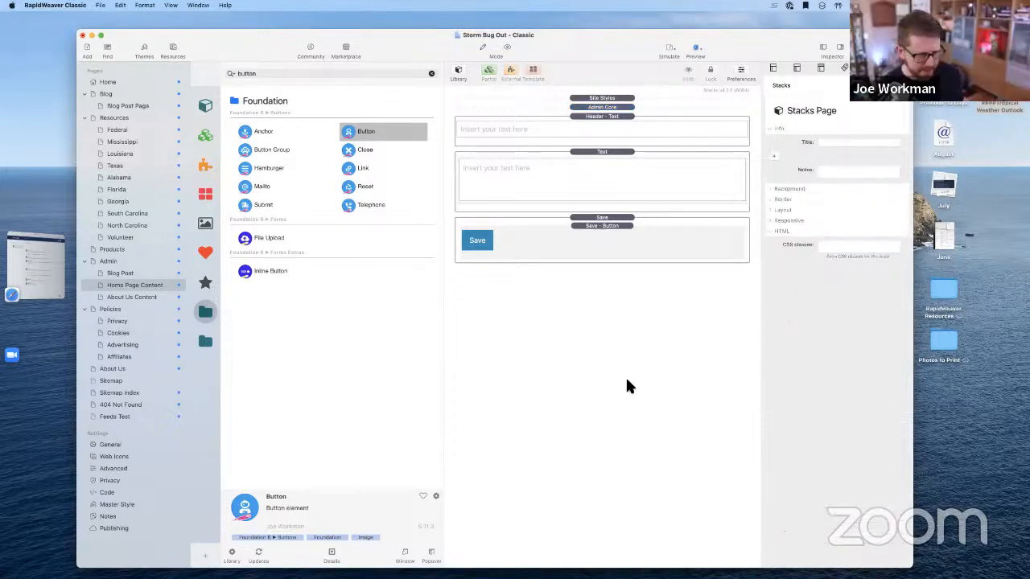
{"action": "left_click", "coordinate": [506, 49]}
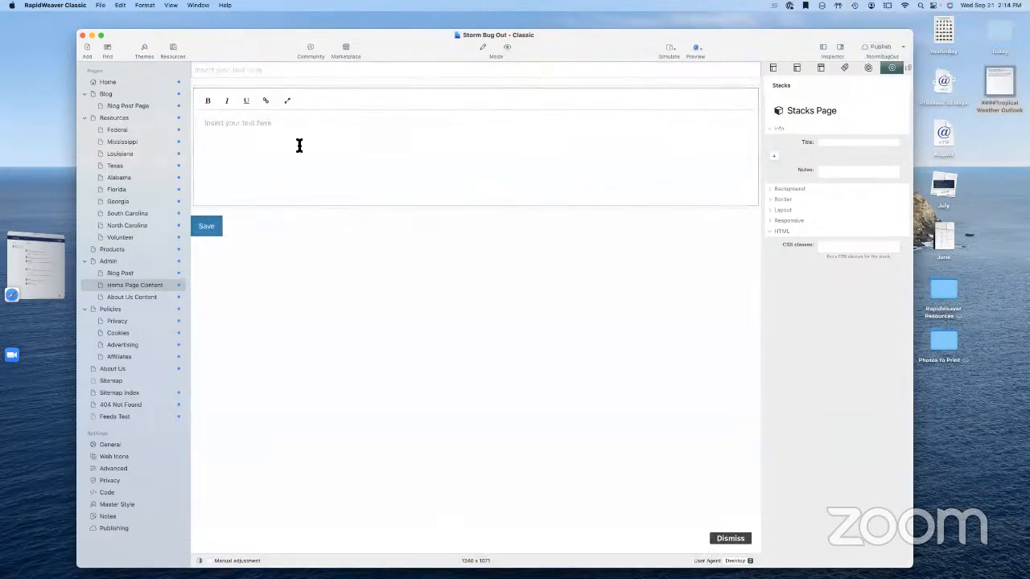
Paste the storm update into the editor, remove the asterisks, and bold the date and time
{"action": "left_click", "coordinate": [998, 83]}
{"action": "key", "text": "space"}
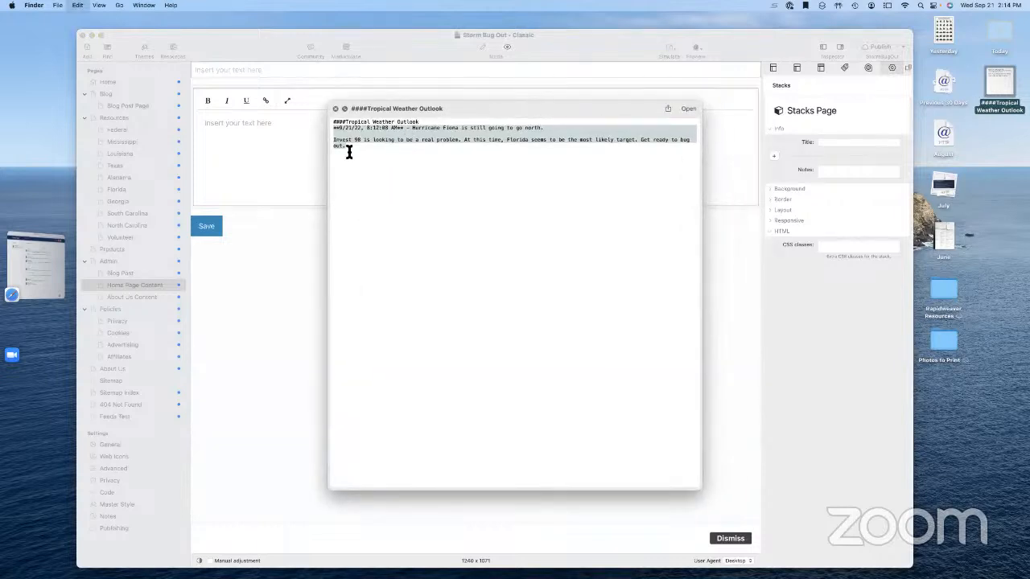
{"action": "left_click", "coordinate": [239, 153]}
{"action": "type", "text": "**9/21/22, 8:12:08 AM** - Hurricane Fiona is still going to go north. Invest 98 is looking to be a real problem. At this time, Florida seems to be the most likely target. Get ready to bug out."}
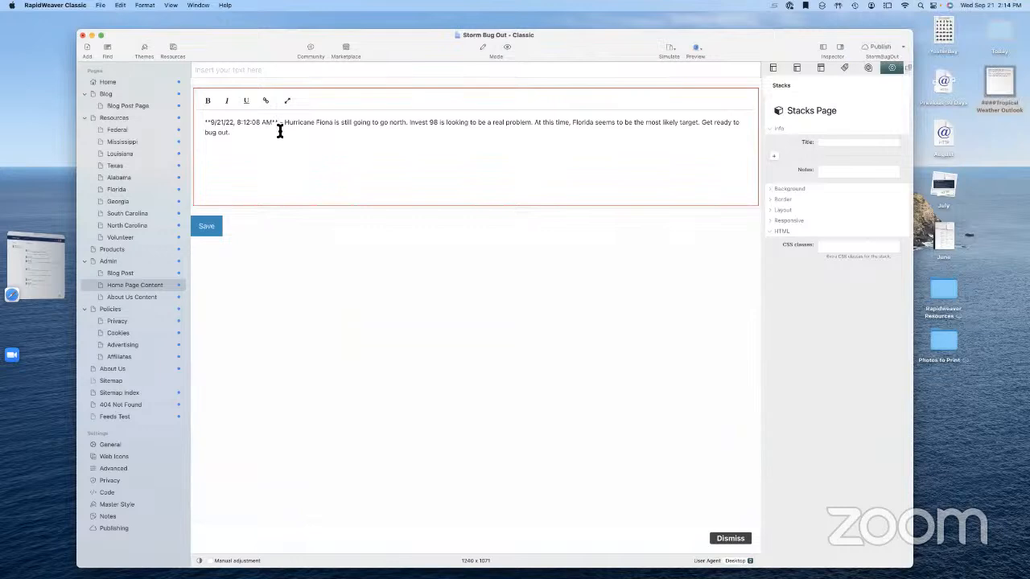
{"action": "key", "text": "BackSpace"}
{"action": "key", "text": "BackSpace"}
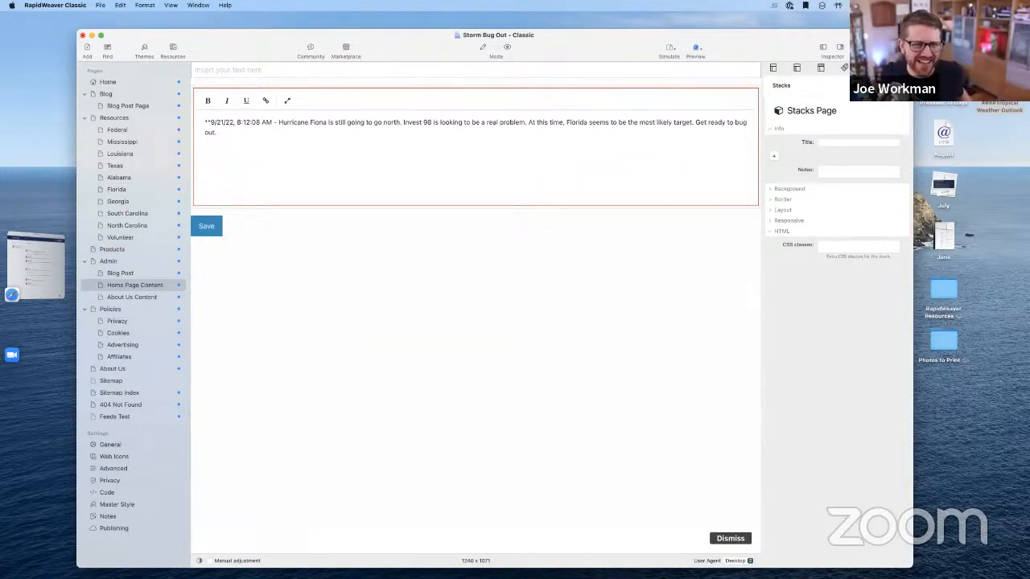
{"action": "key", "text": "BackSpace"}
{"action": "key", "text": "BackSpace"}
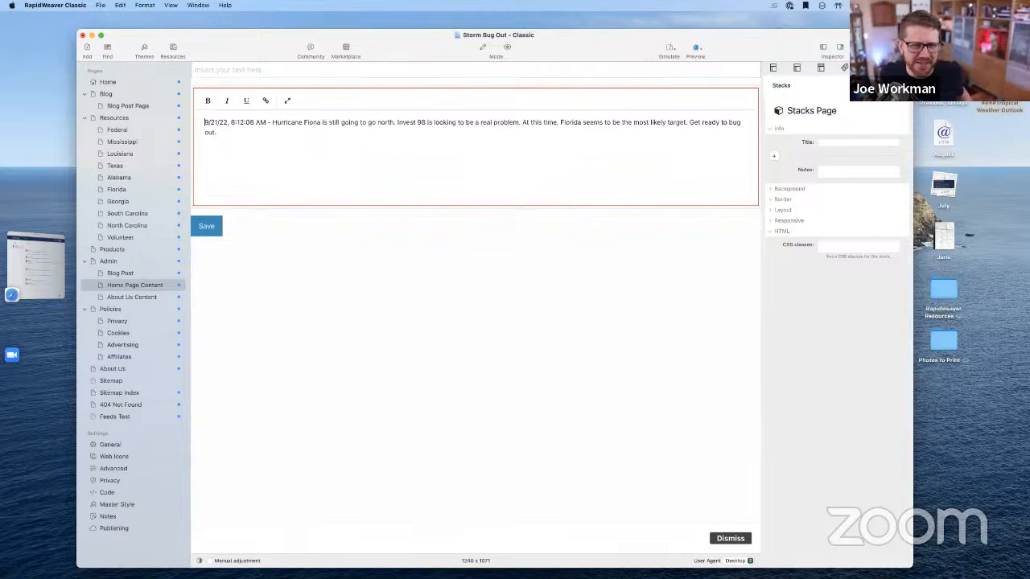
{"action": "left_click", "coordinate": [265, 125], "text": "shift"}
{"action": "left_click", "coordinate": [211, 102]}
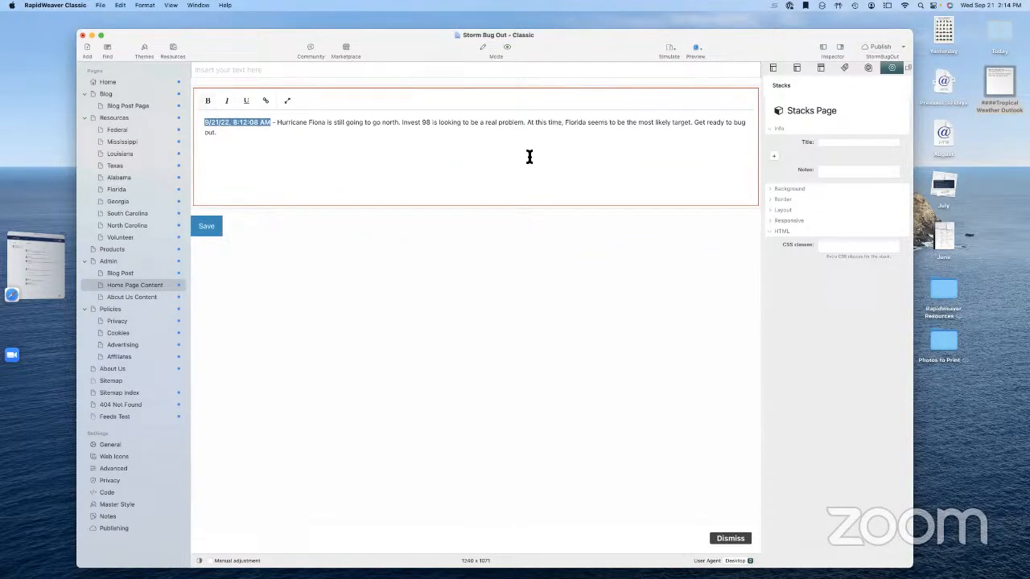
Paste Tropical Weather Outlook as the entry title and save the entry
{"action": "left_click", "coordinate": [999, 85]}
{"action": "key", "text": "space"}
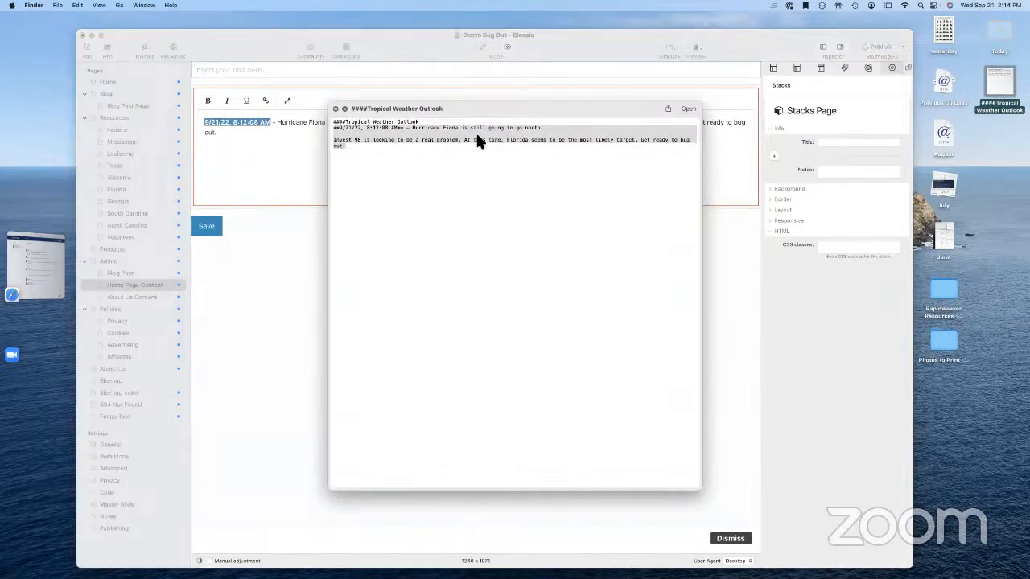
{"action": "left_click", "coordinate": [359, 121]}
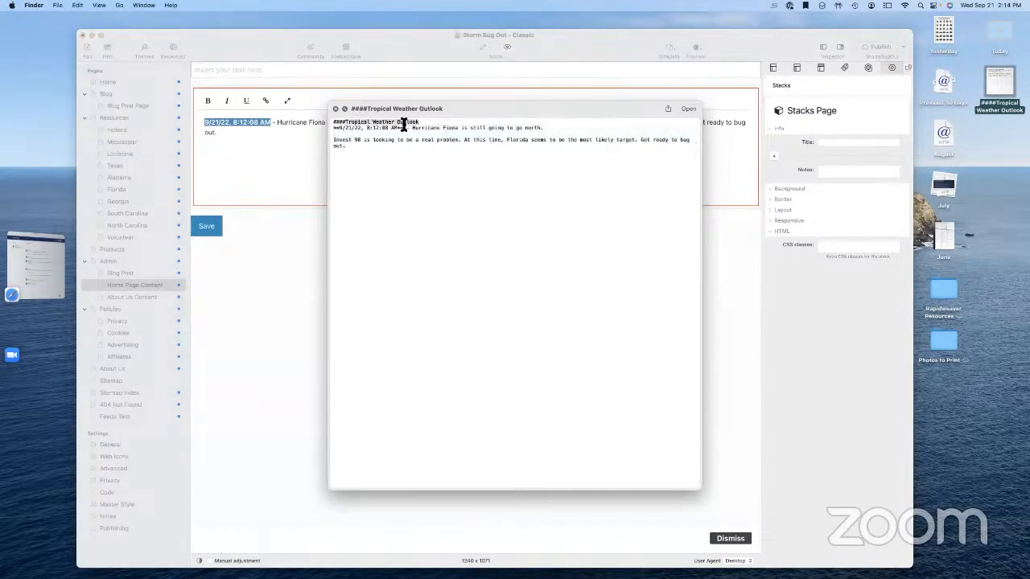
{"action": "left_click", "coordinate": [242, 70]}
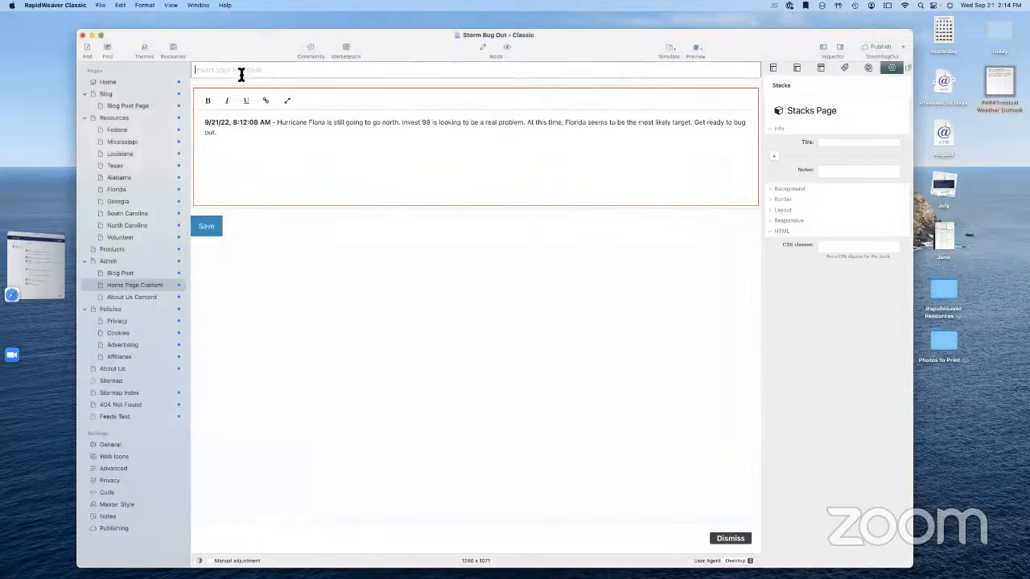
{"action": "type", "text": "Tropical Weather Outlook"}
{"action": "left_click", "coordinate": [213, 231]}
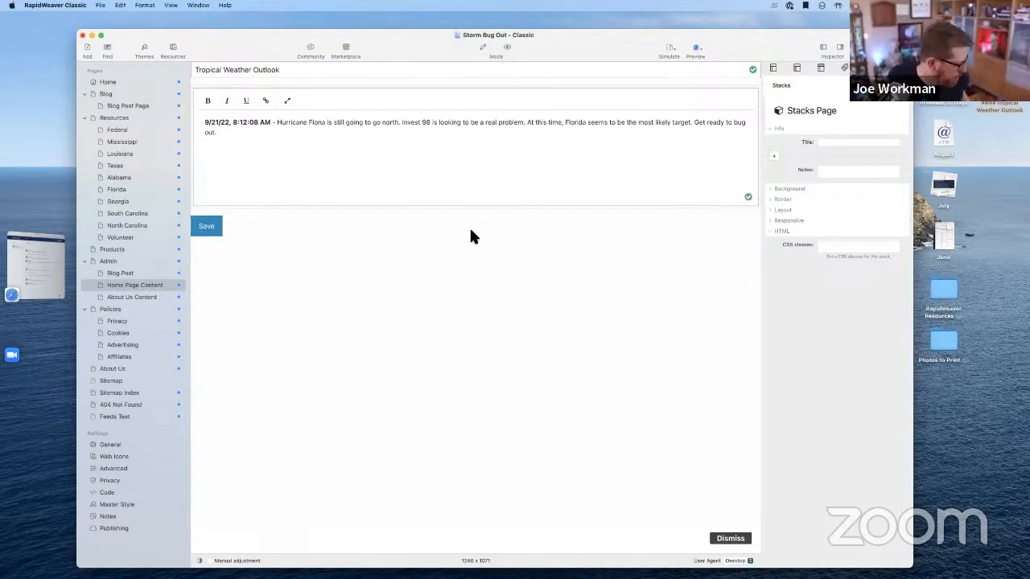
{"action": "left_click", "coordinate": [130, 83]}
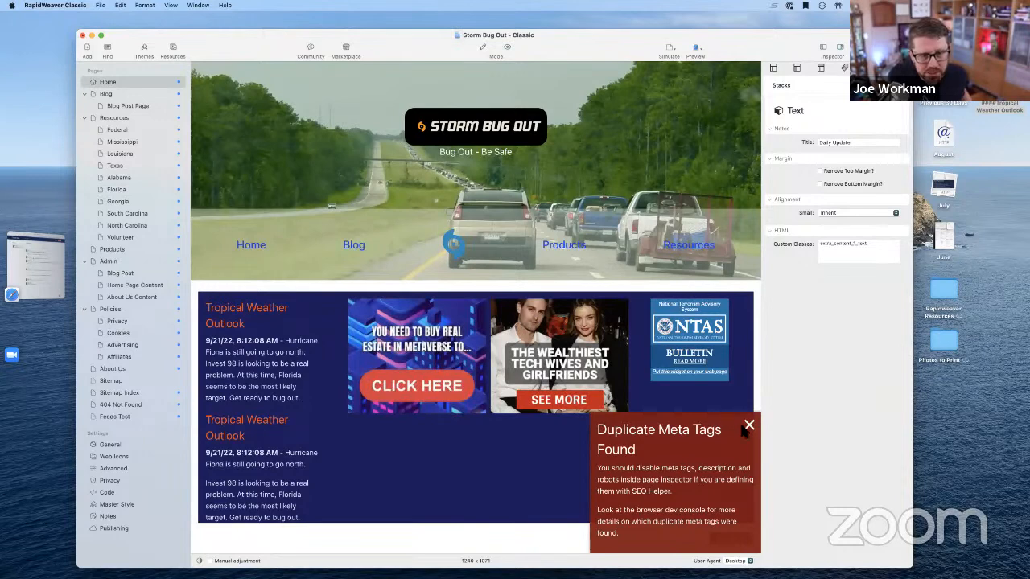
Confirm the Home preview status bar shows the Tropical Weather Outlook entries with bold 9/21/22 timestamps, then resume editing
{"action": "scroll", "coordinate": [466, 393], "scroll_direction": "down", "scroll_amount": 3}
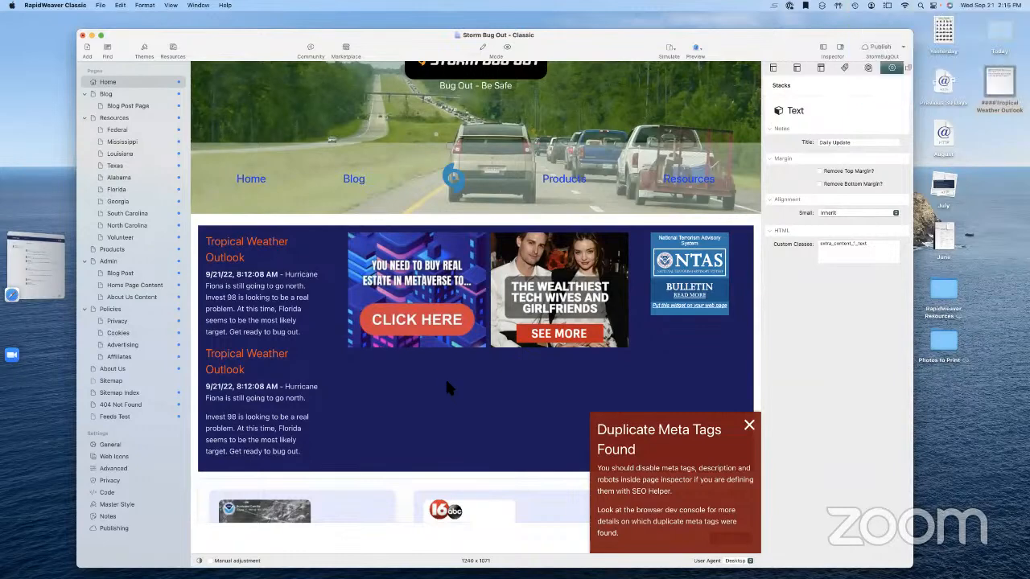
{"action": "key", "text": "super+Tab"}
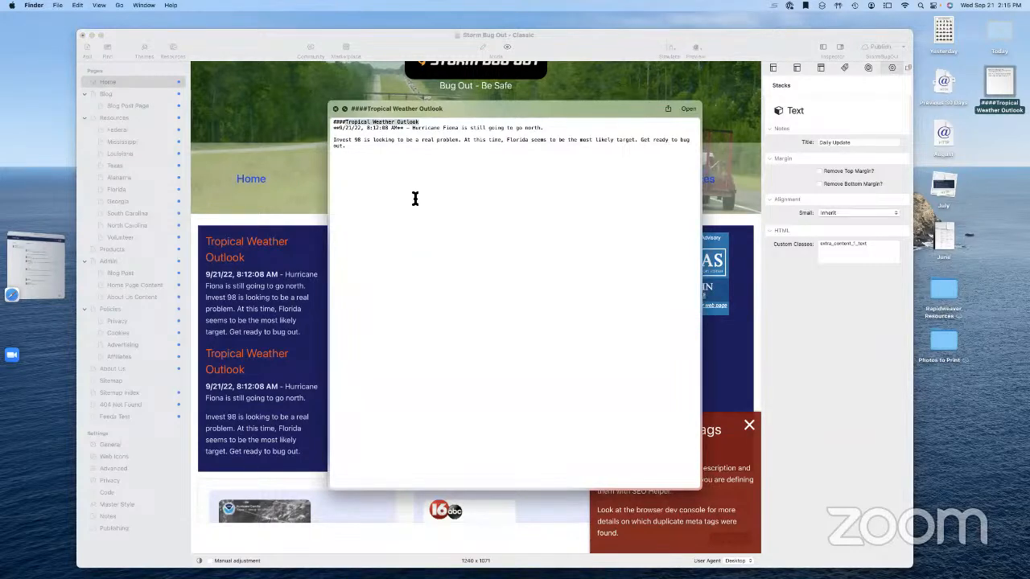
{"action": "left_click", "coordinate": [336, 110]}
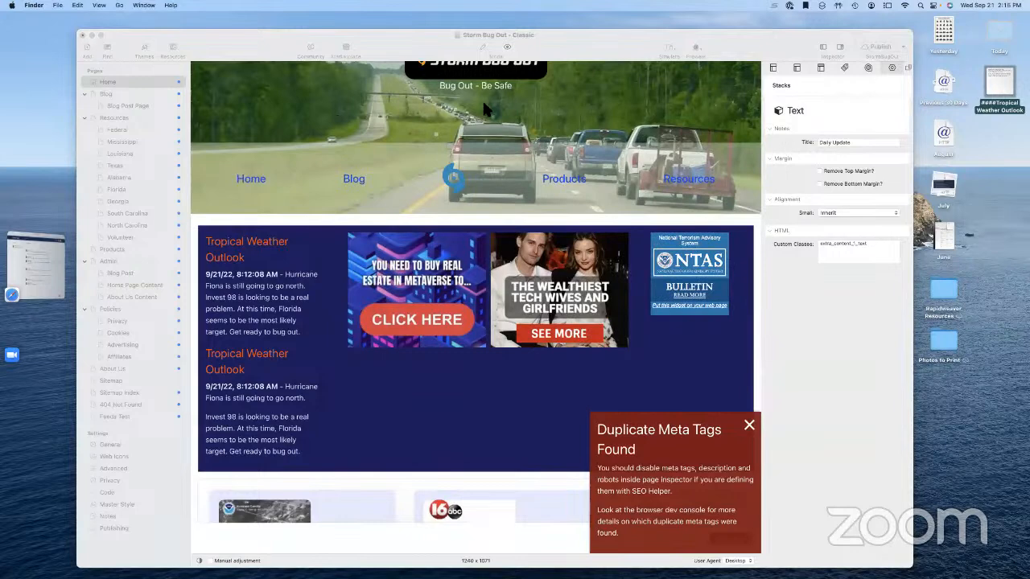
{"action": "left_click", "coordinate": [483, 48]}
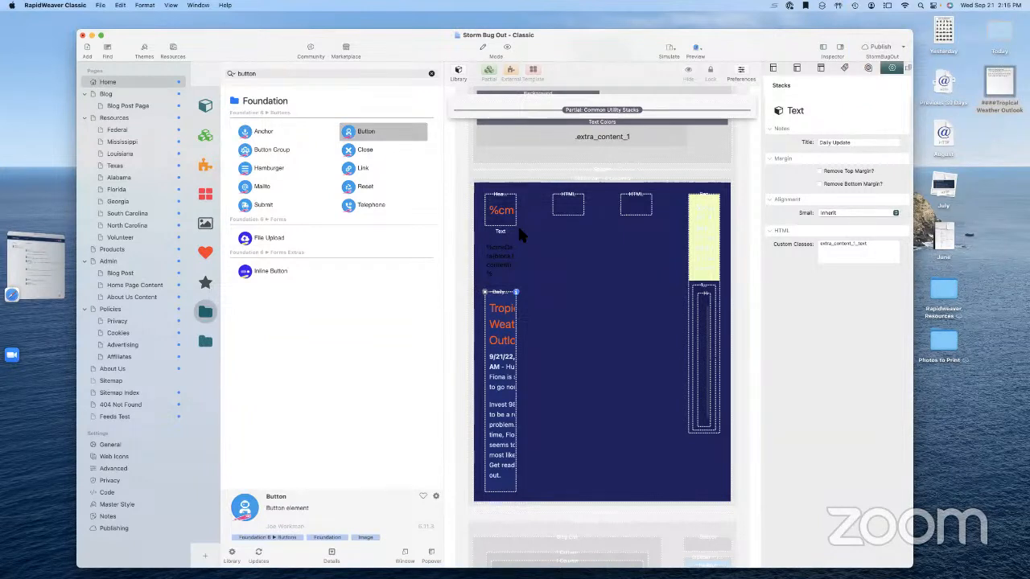
Select the status bar's empty HTML stack and search the library for 'html'
{"action": "left_click", "coordinate": [568, 214]}
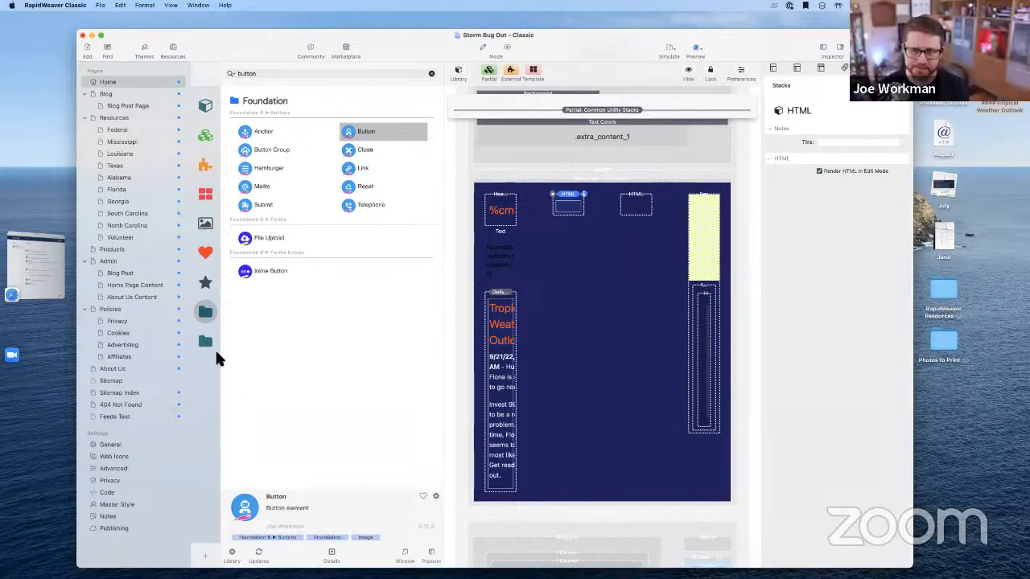
{"action": "left_click", "coordinate": [432, 75]}
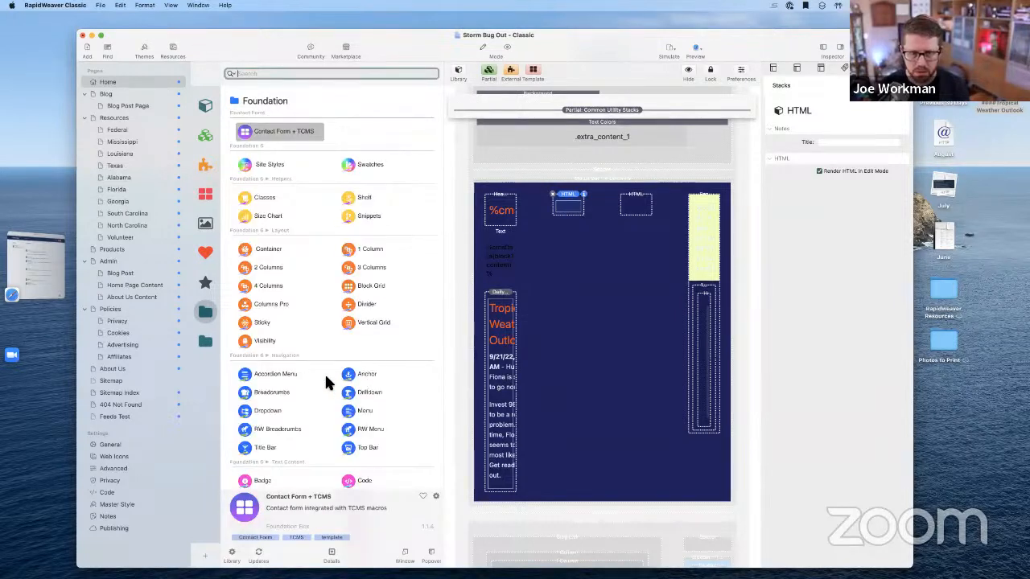
{"action": "scroll", "coordinate": [324, 374], "scroll_direction": "down", "scroll_amount": 2}
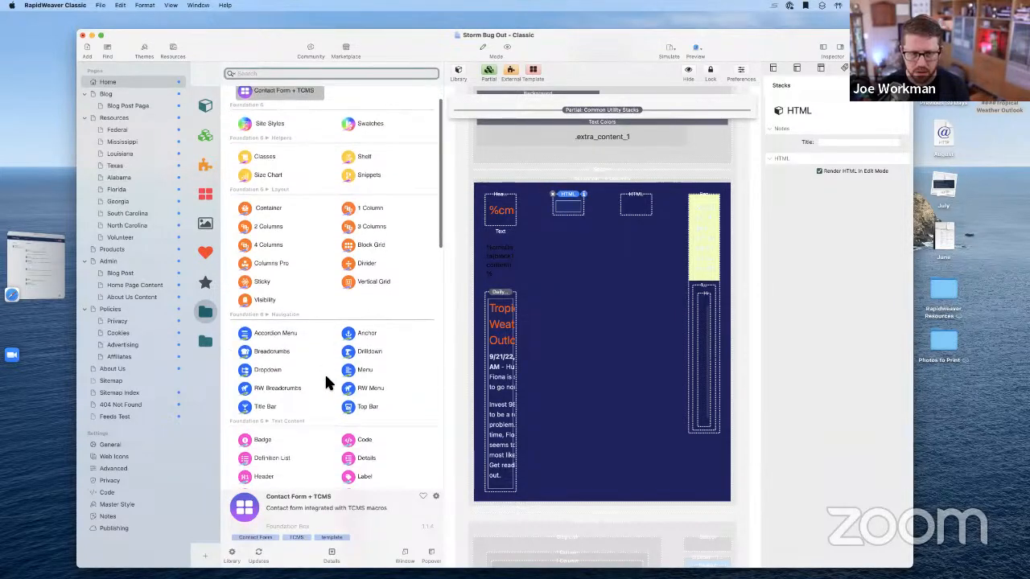
{"action": "left_click", "coordinate": [299, 73]}
{"action": "type", "text": "html"}
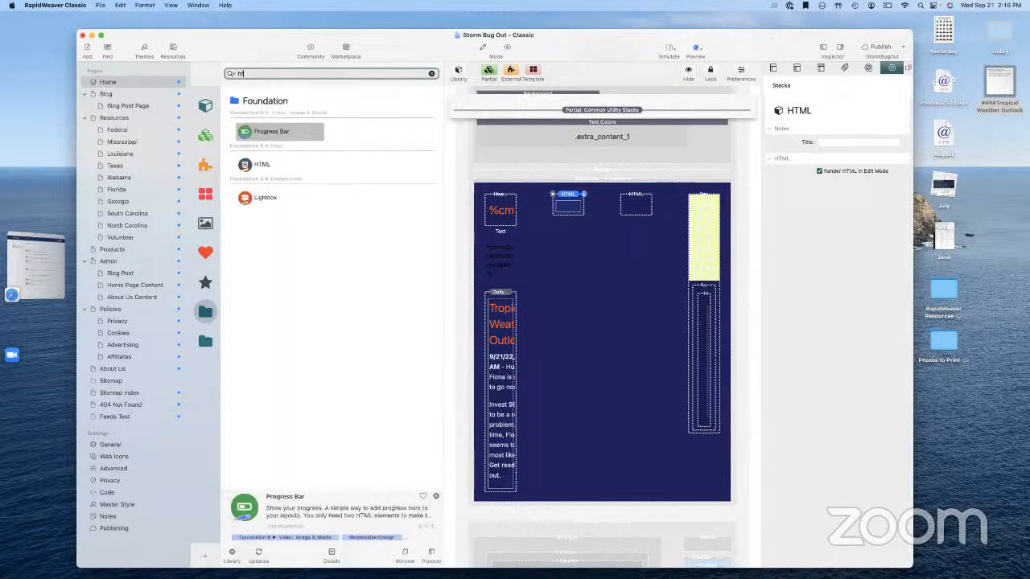
{"action": "left_click", "coordinate": [265, 164]}
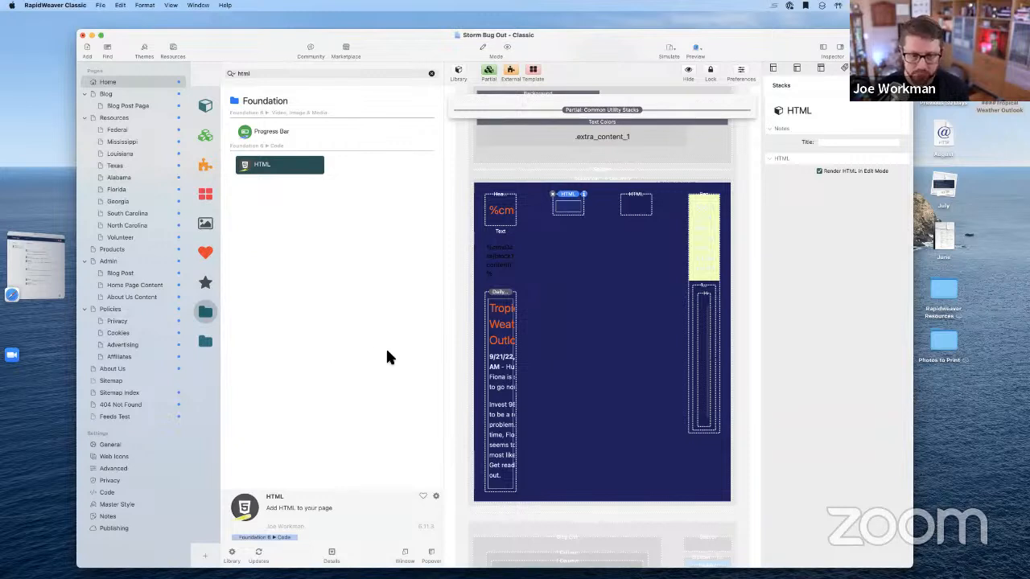
Delete the Daily stack from the status bar and show the Total CMS library group
{"action": "left_click", "coordinate": [495, 388]}
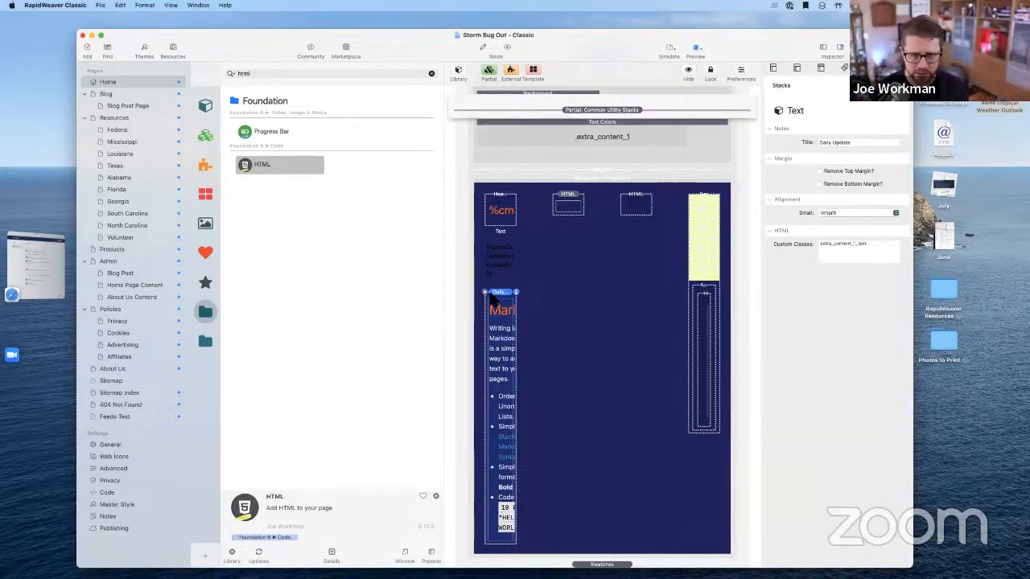
{"action": "left_click", "coordinate": [486, 293]}
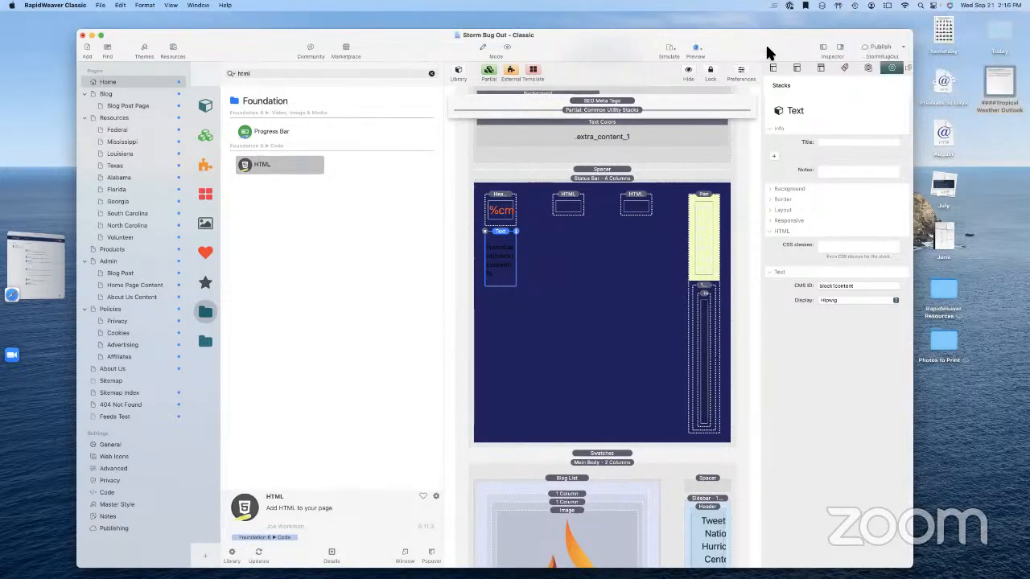
{"action": "left_click", "coordinate": [821, 48]}
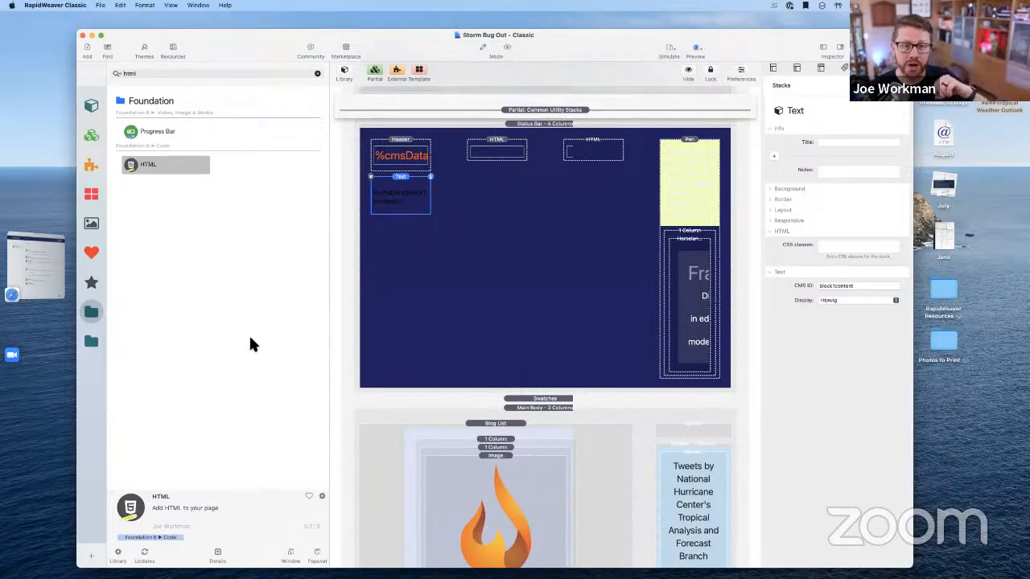
{"action": "left_click", "coordinate": [90, 341]}
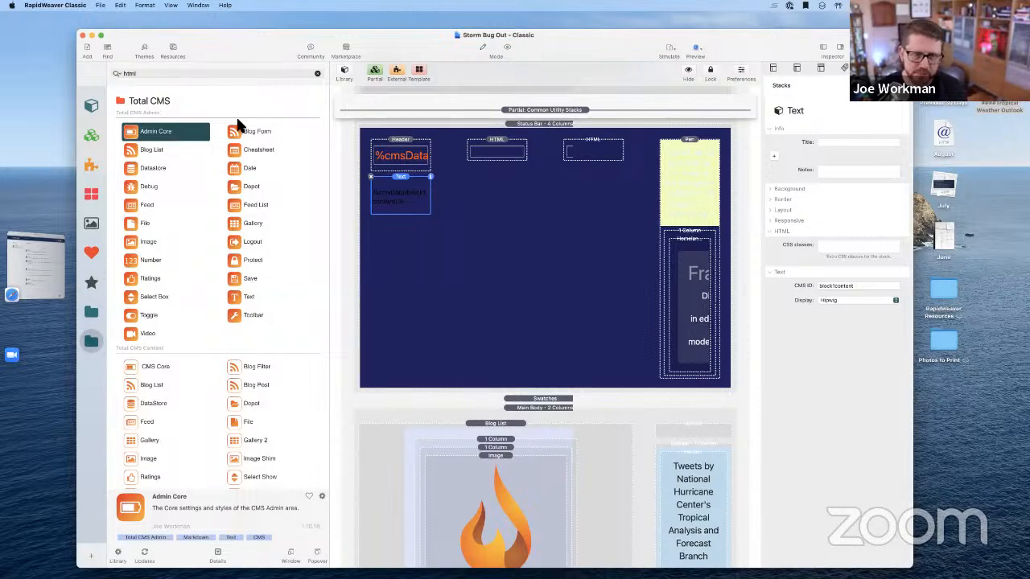
{"action": "left_click", "coordinate": [824, 47]}
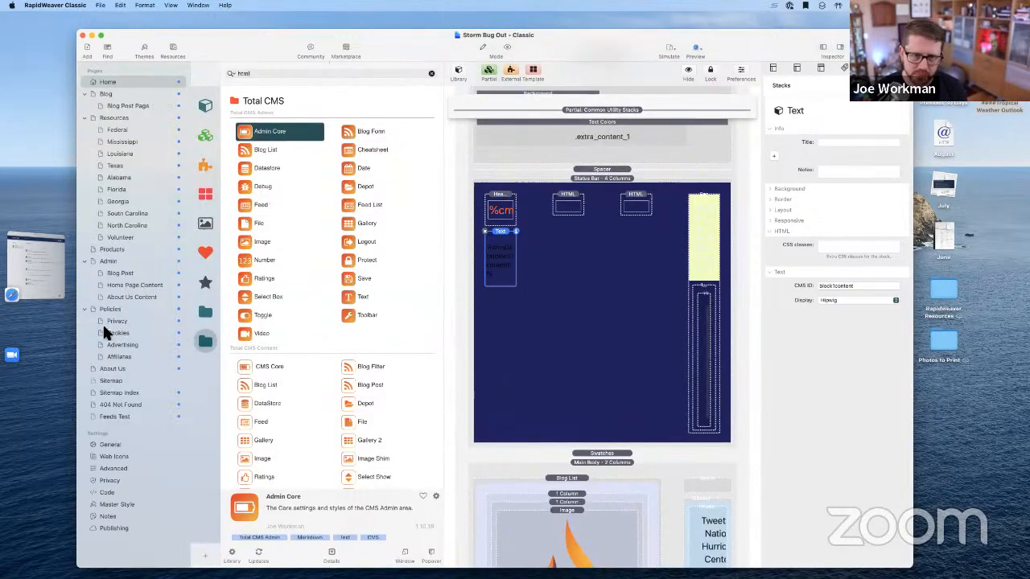
On the Admin › Home Page Content page, add a Total CMS text block titled Ad Code below Save
{"action": "left_click", "coordinate": [107, 262]}
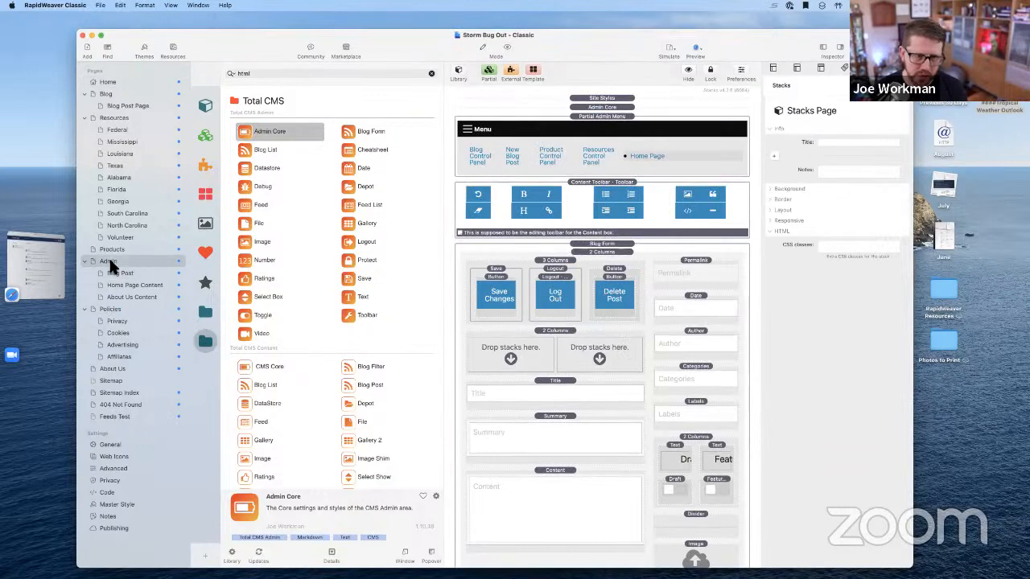
{"action": "left_click", "coordinate": [115, 285]}
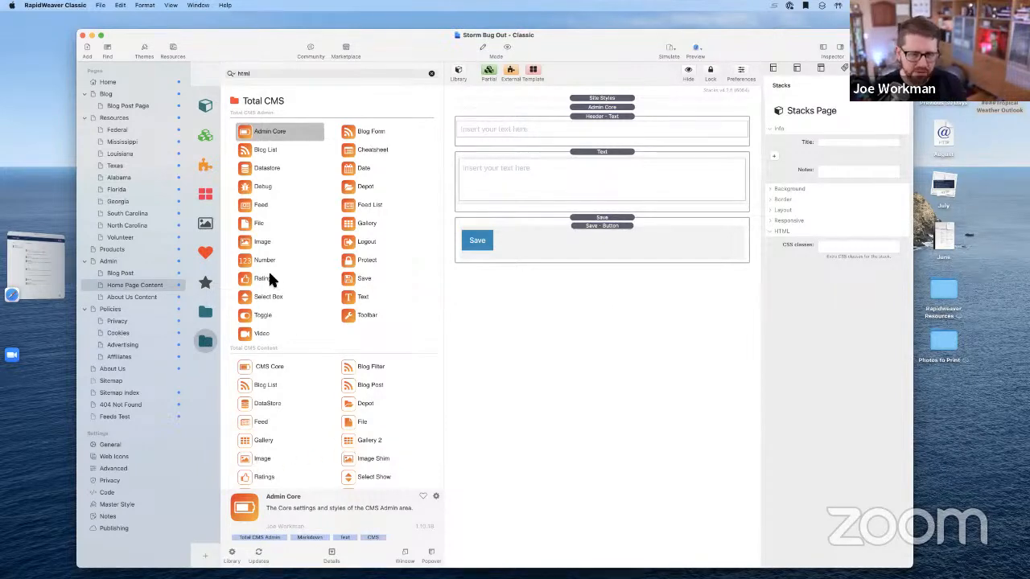
{"action": "left_click_drag", "start_coordinate": [347, 297], "coordinate": [495, 330]}
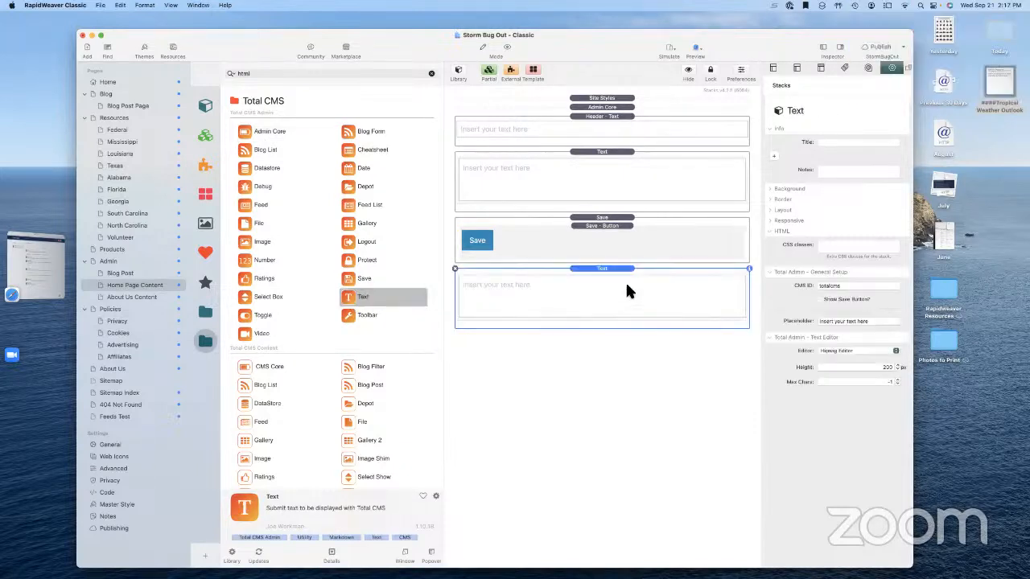
{"action": "left_click", "coordinate": [840, 142]}
{"action": "type", "text": "Ad Code"}
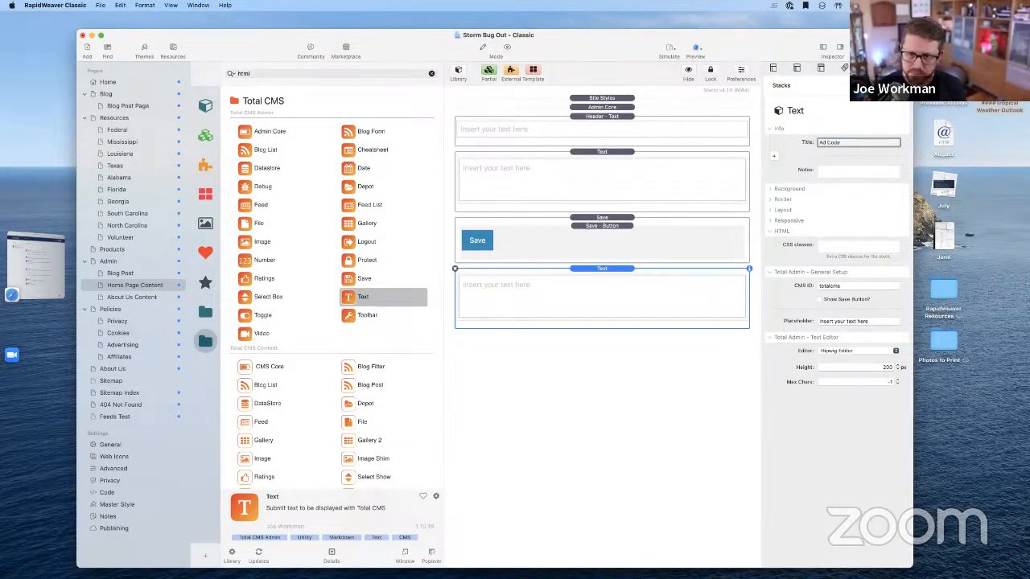
Set the text block's CMS ID to block2advertising
{"action": "left_click", "coordinate": [828, 287]}
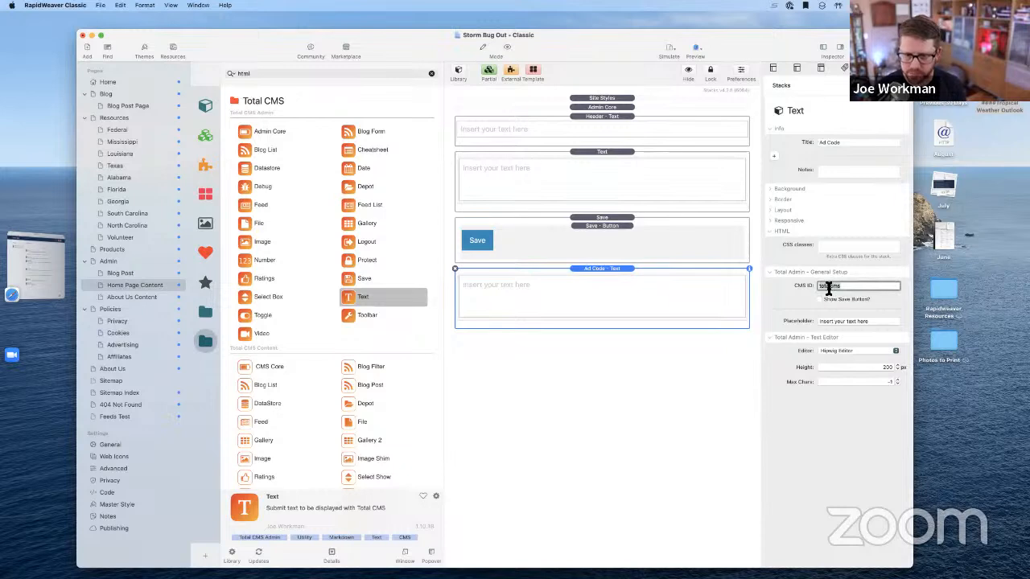
{"action": "type", "text": "Blog1"}
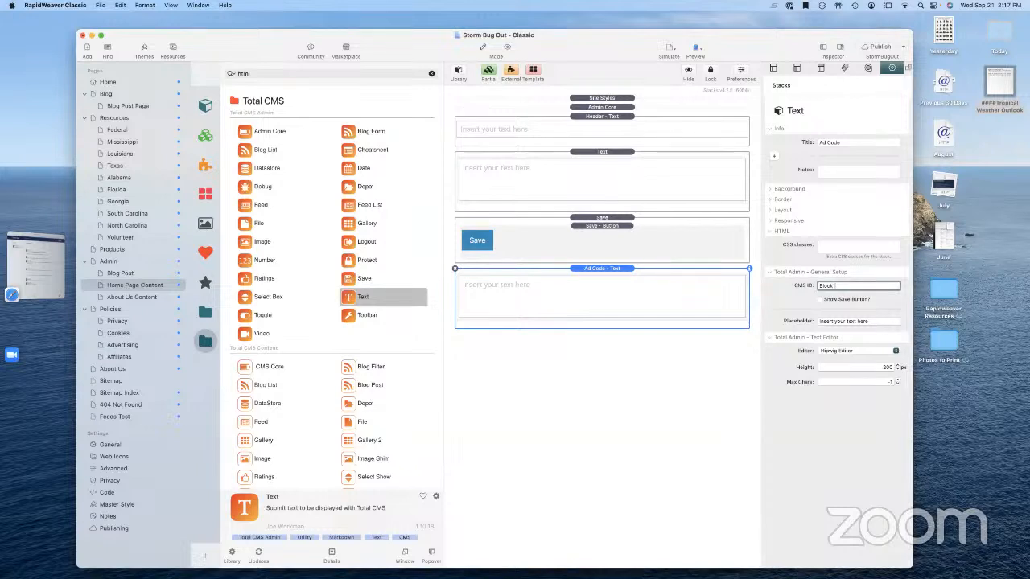
{"action": "key", "text": "BackSpace"}
{"action": "key", "text": "BackSpace"}
{"action": "key", "text": "BackSpace"}
{"action": "key", "text": "BackSpace"}
{"action": "key", "text": "BackSpace"}
{"action": "key", "text": "BackSpace"}
{"action": "key", "text": "BackSpace"}
{"action": "key", "text": "BackSpace"}
{"action": "type", "text": "lock1"}
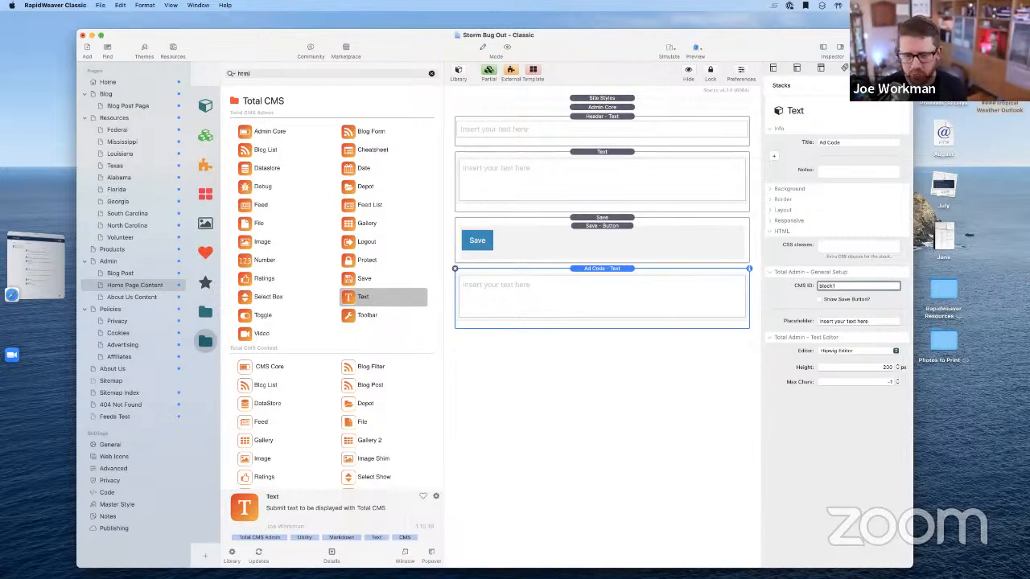
{"action": "type", "text": "advertising"}
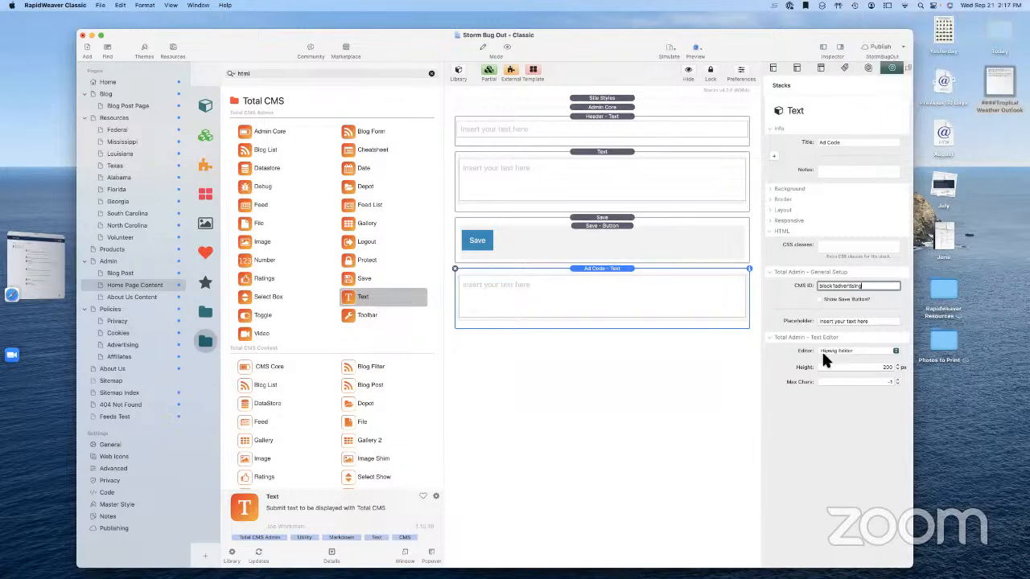
{"action": "left_click", "coordinate": [839, 286]}
{"action": "key", "text": "BackSpace"}
{"action": "type", "text": "2"}
{"action": "key", "text": "Tab"}
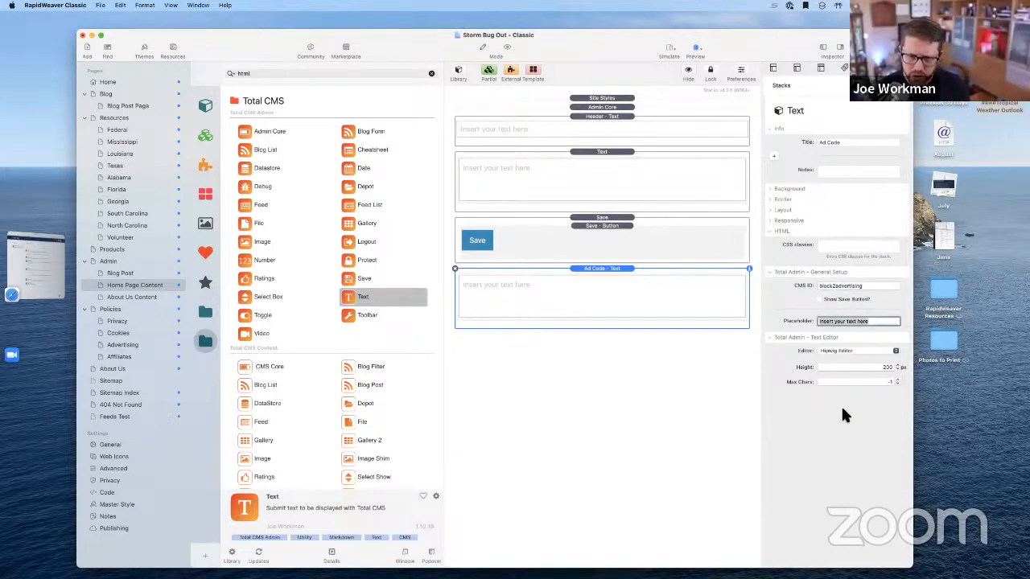
Switch the block to the Markdown text editor, save, and drop a Total CMS toggle above it
{"action": "left_click", "coordinate": [839, 352]}
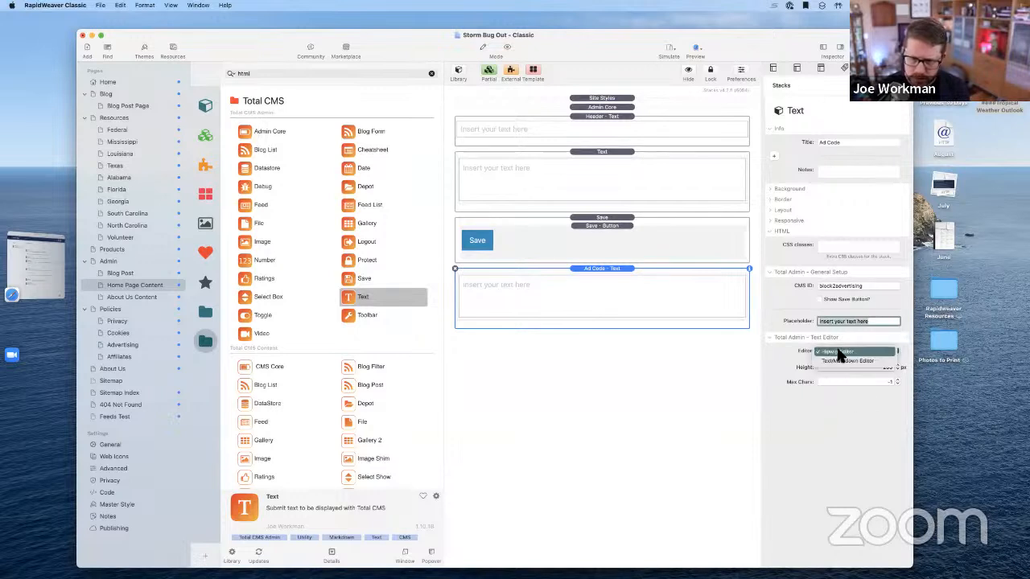
{"action": "left_click", "coordinate": [839, 361]}
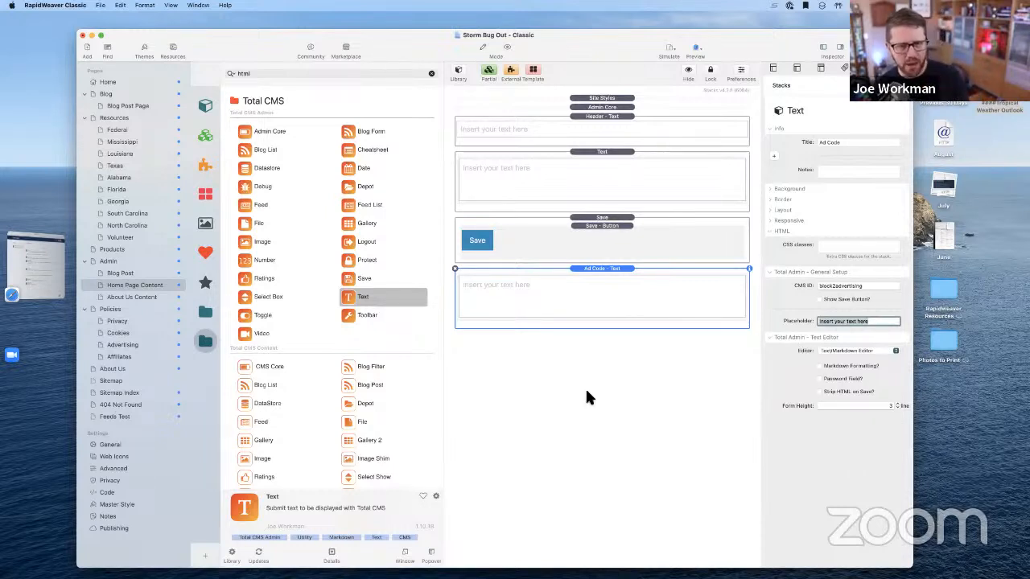
{"action": "key", "text": "super+s"}
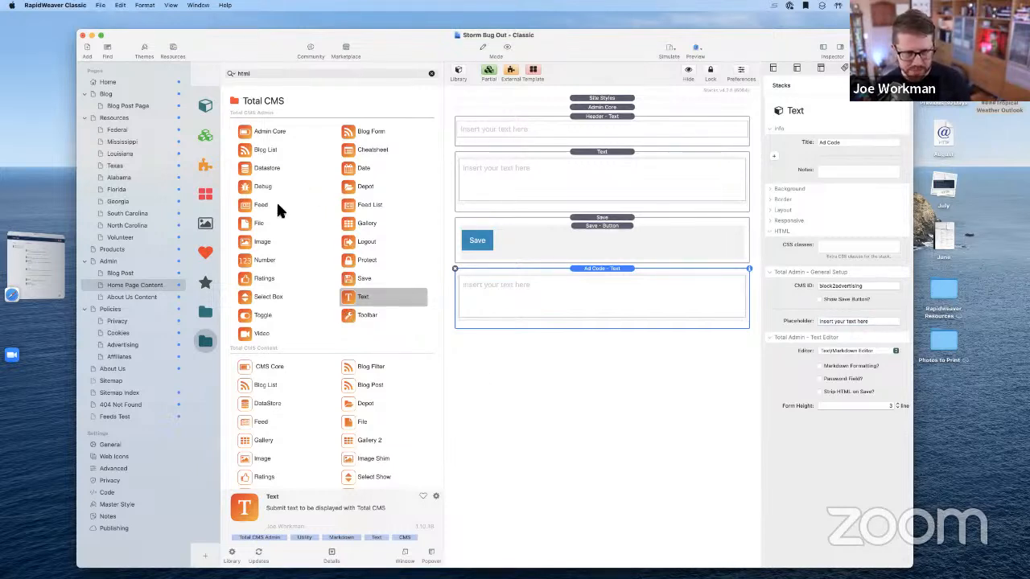
{"action": "left_click_drag", "start_coordinate": [257, 315], "coordinate": [499, 271]}
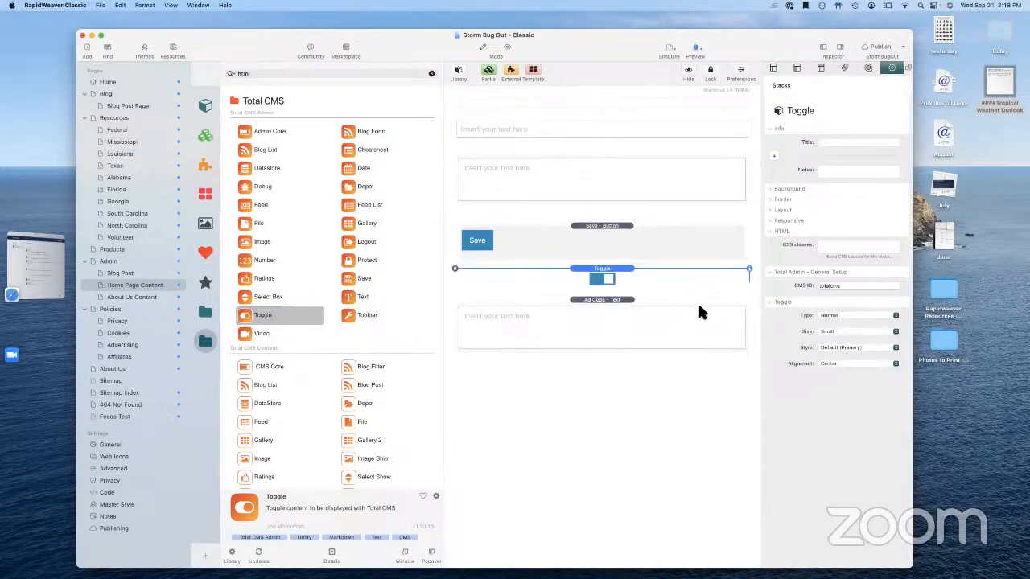
Give the new toggle the CMS ID block12toggle and compare it with the Ad Code block's settings
{"action": "left_click", "coordinate": [838, 145]}
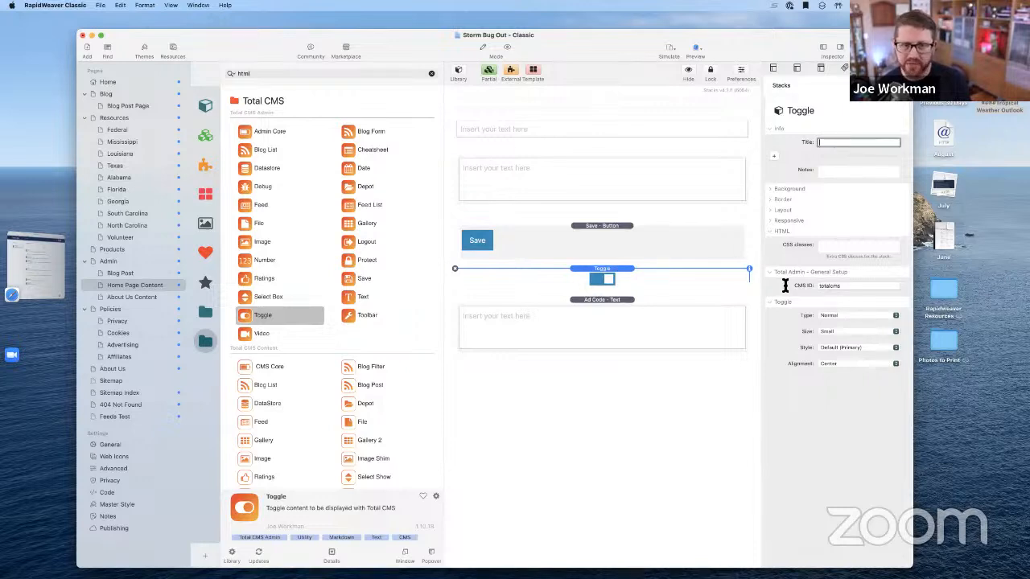
{"action": "left_click", "coordinate": [834, 286]}
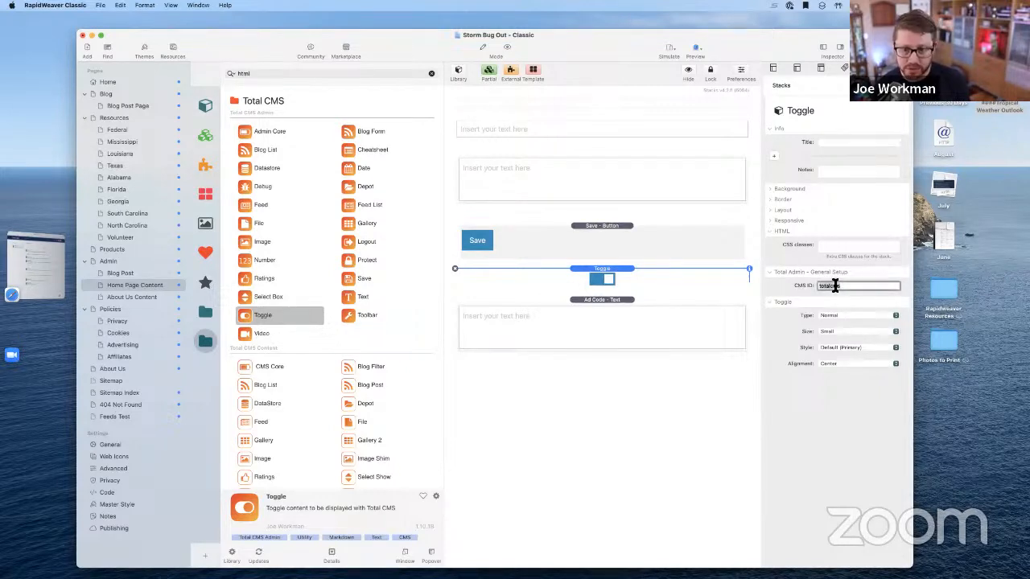
{"action": "type", "text": "block"}
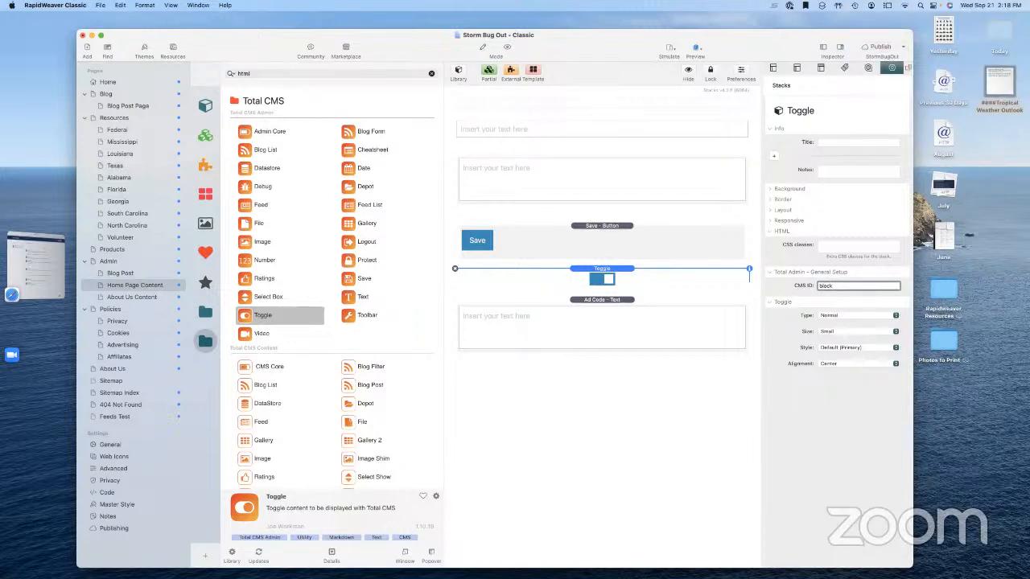
{"action": "type", "text": "12"}
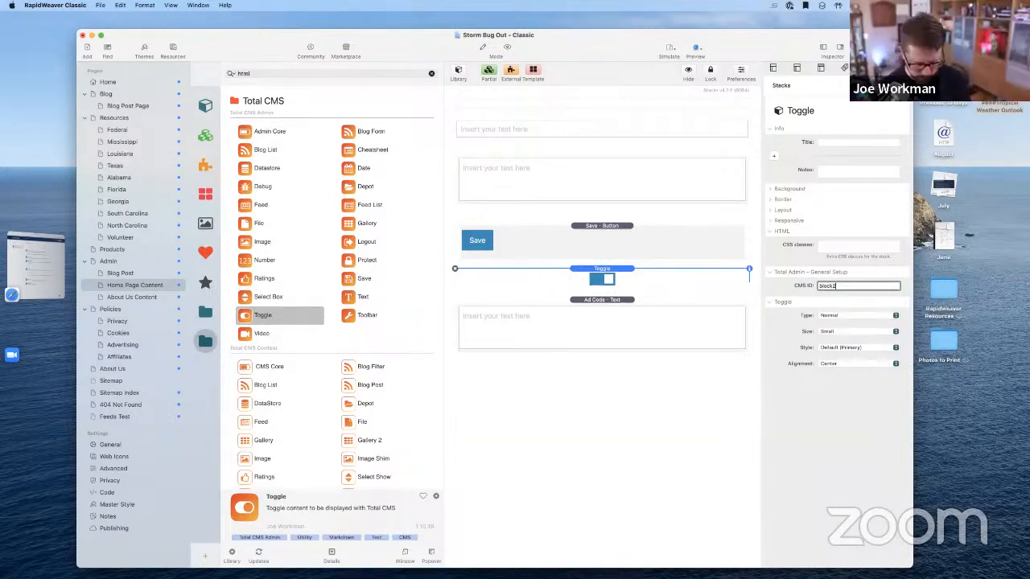
{"action": "type", "text": "toggle"}
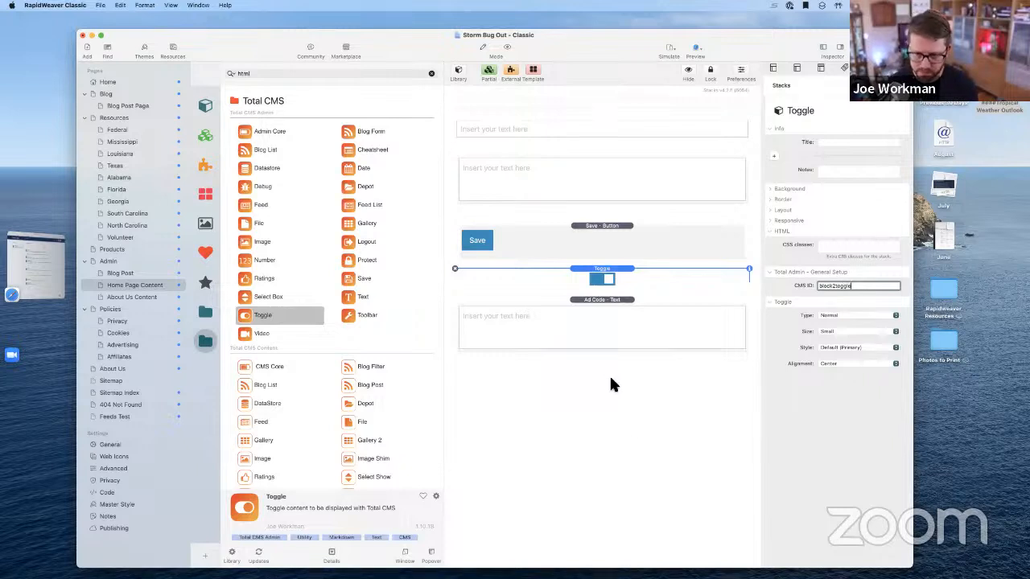
{"action": "left_click", "coordinate": [701, 427]}
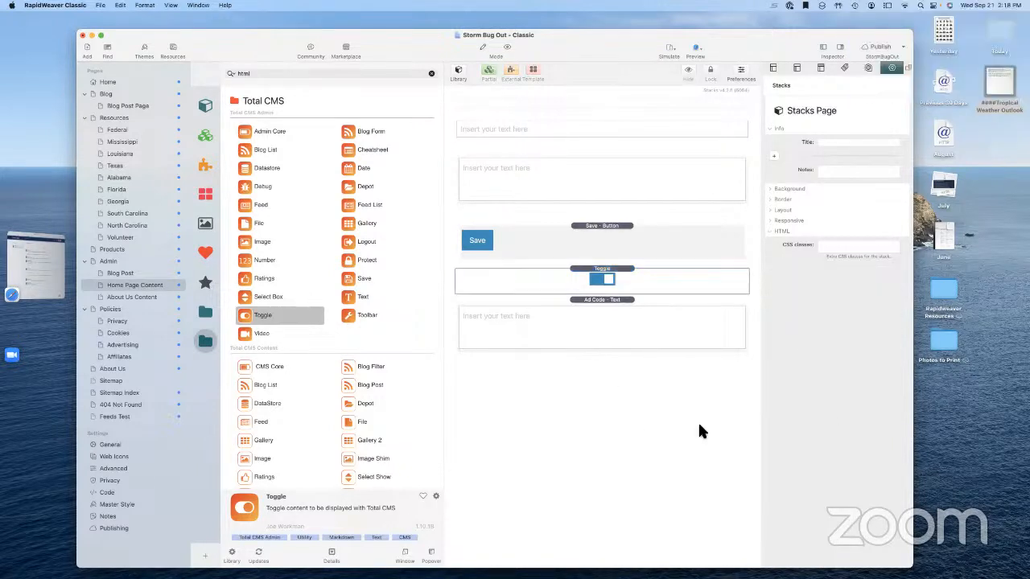
{"action": "left_click", "coordinate": [642, 320]}
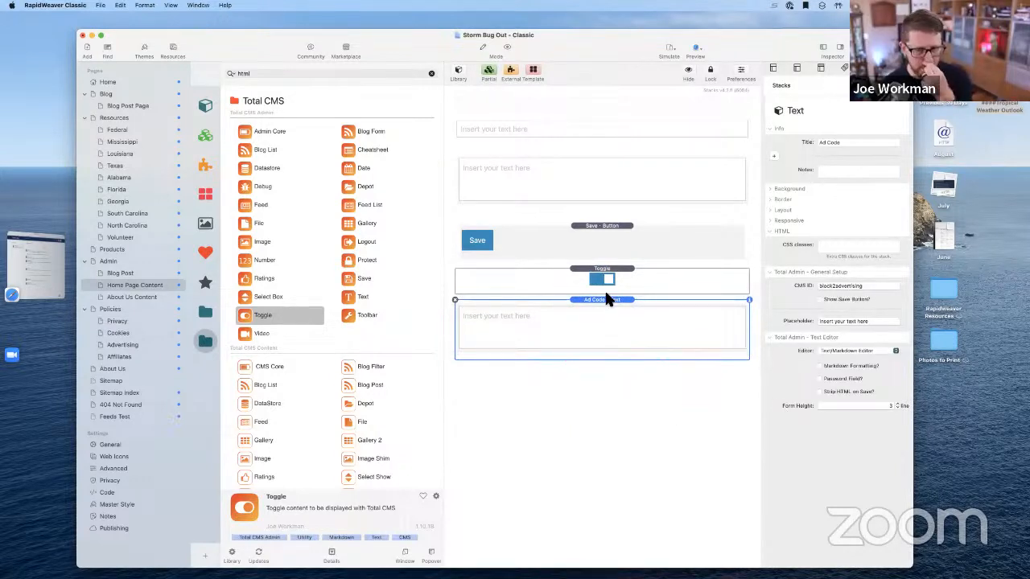
{"action": "left_click", "coordinate": [644, 286]}
Title the toggle block 'Ad 2 Toggle'
{"action": "left_click", "coordinate": [837, 143]}
{"action": "type", "text": "Ad 2"}
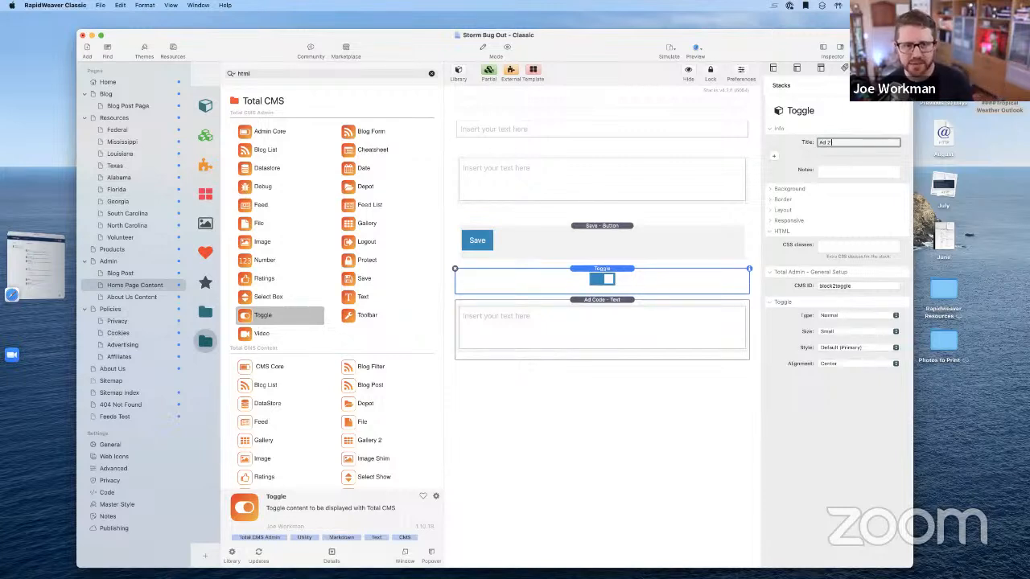
{"action": "type", "text": " Toggle"}
{"action": "key", "text": "Return"}
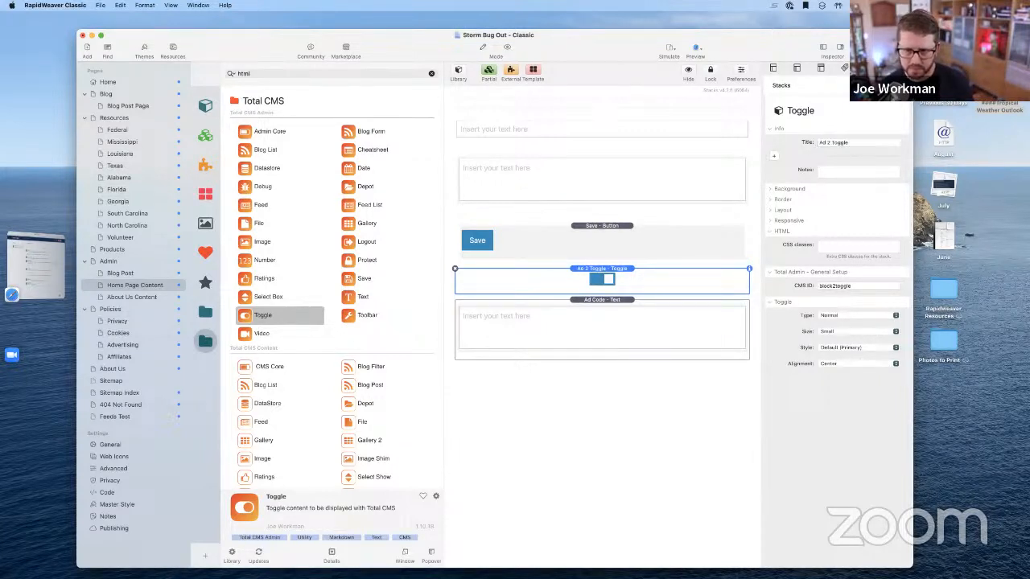
{"action": "left_click", "coordinate": [654, 416]}
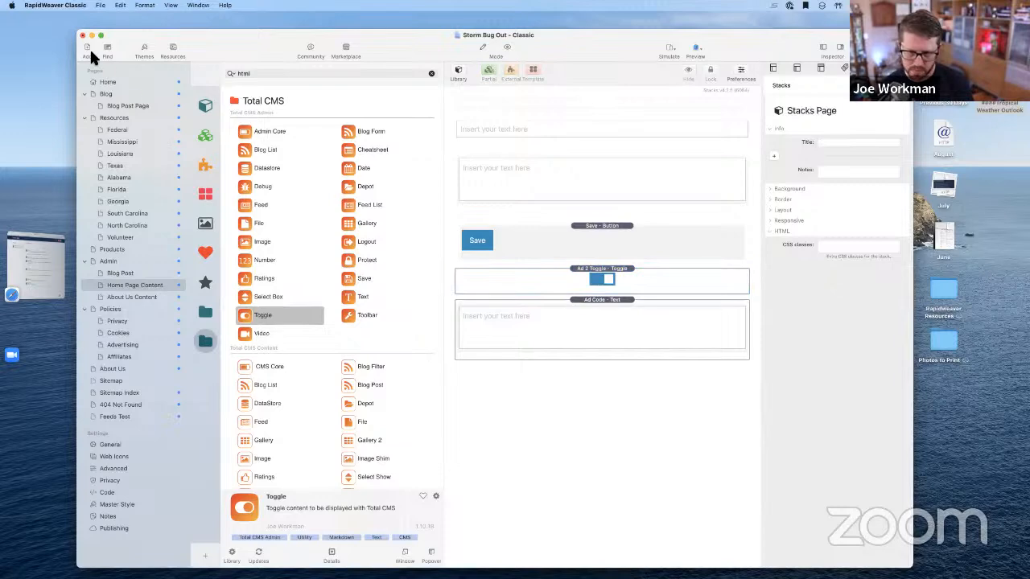
Switch the library to the standard Stacks library, restoring the pages list afterwards
{"action": "left_click", "coordinate": [821, 47]}
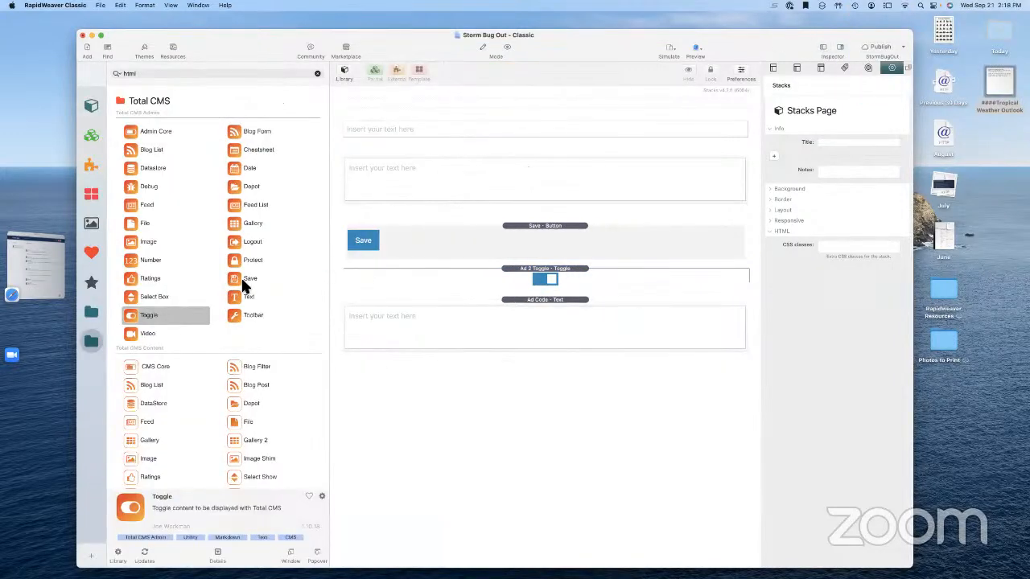
{"action": "left_click", "coordinate": [92, 104]}
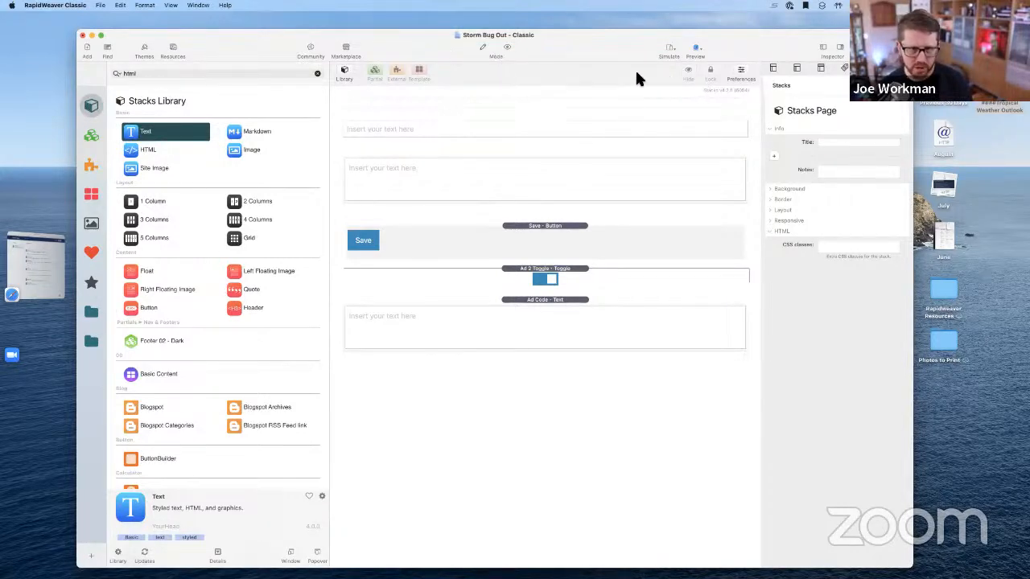
{"action": "left_click", "coordinate": [820, 41]}
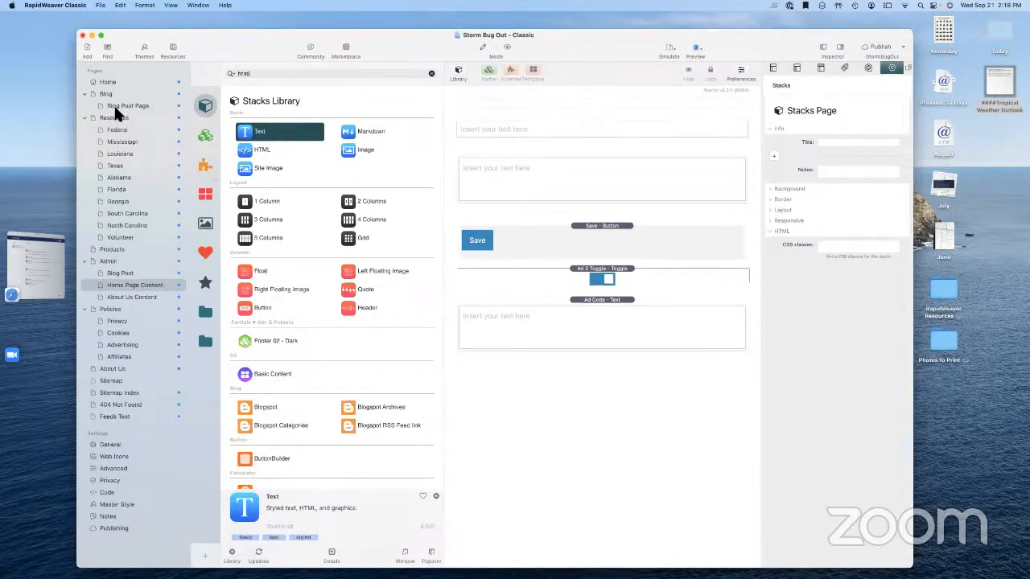
Review the ad script code in the Home page's HTML stack
{"action": "left_click", "coordinate": [110, 80]}
{"action": "double_click", "coordinate": [572, 210]}
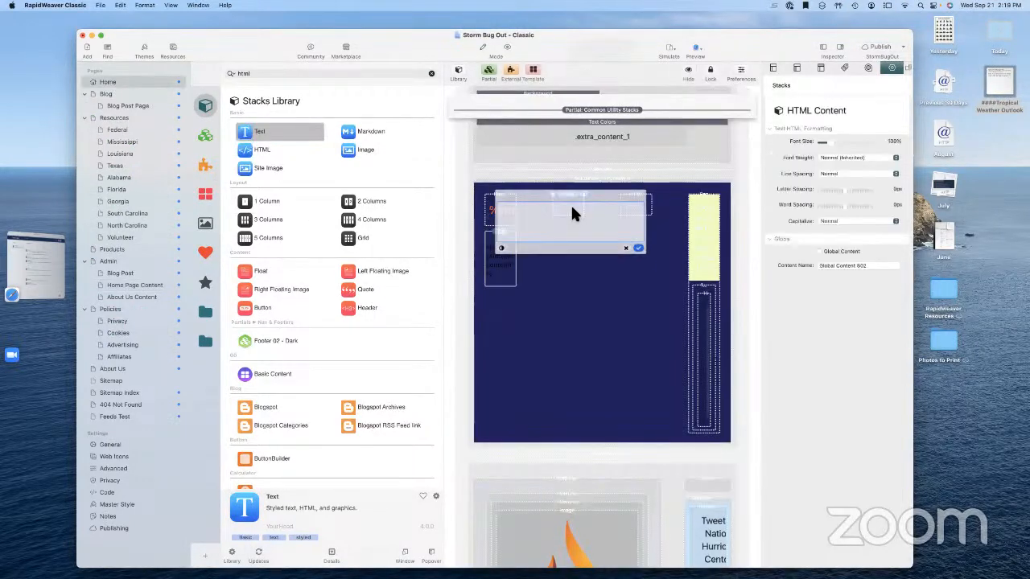
{"action": "left_click", "coordinate": [631, 253]}
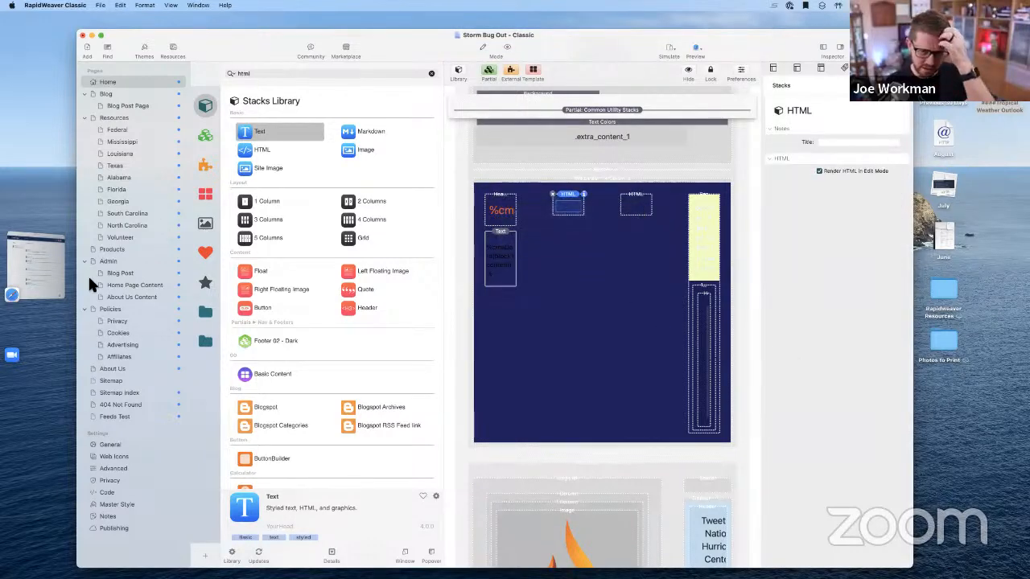
Go back to Home Page Content with the sidebar hidden and check the Ad Code block
{"action": "left_click", "coordinate": [117, 273]}
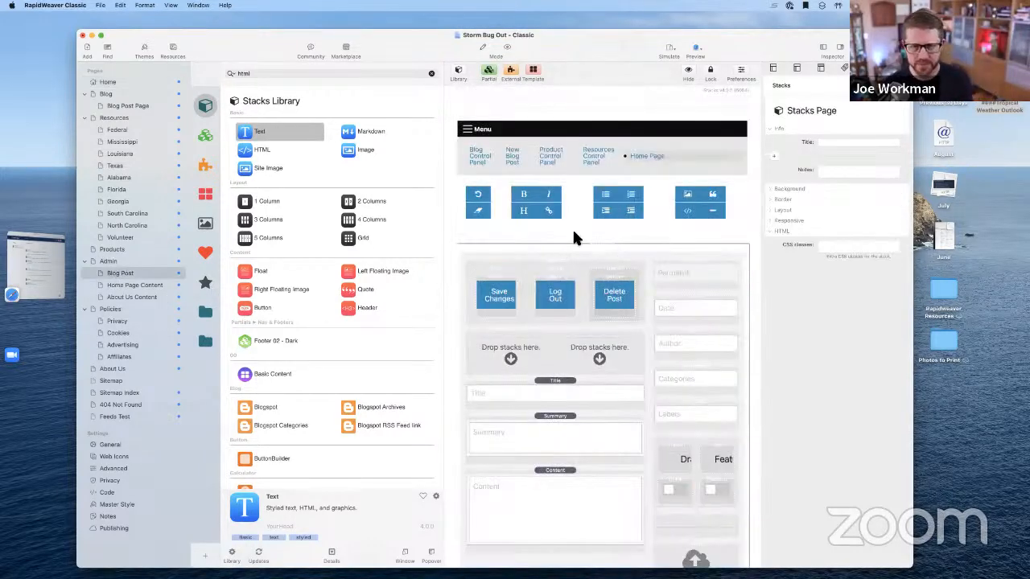
{"action": "left_click", "coordinate": [140, 284]}
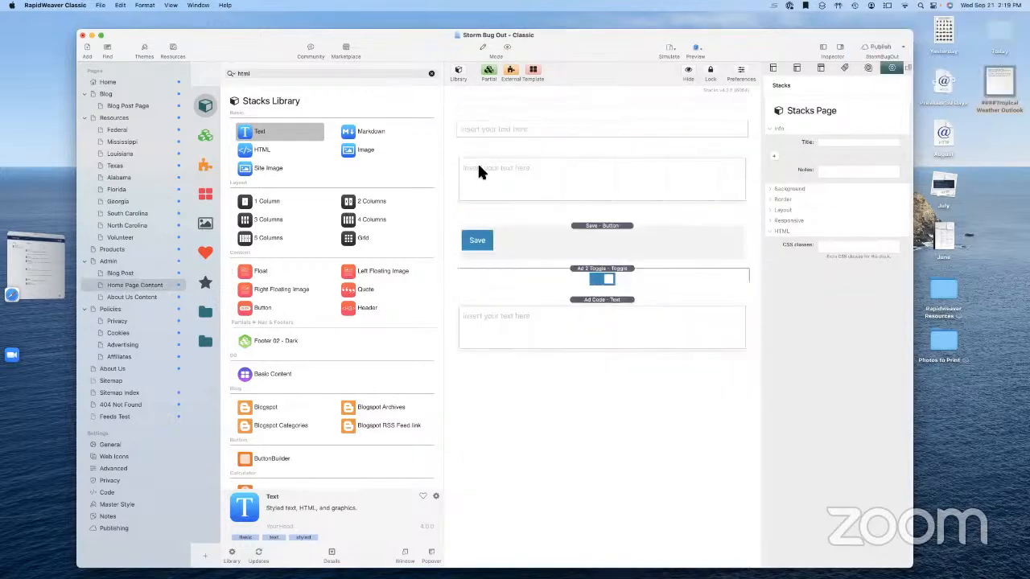
{"action": "left_click", "coordinate": [822, 48]}
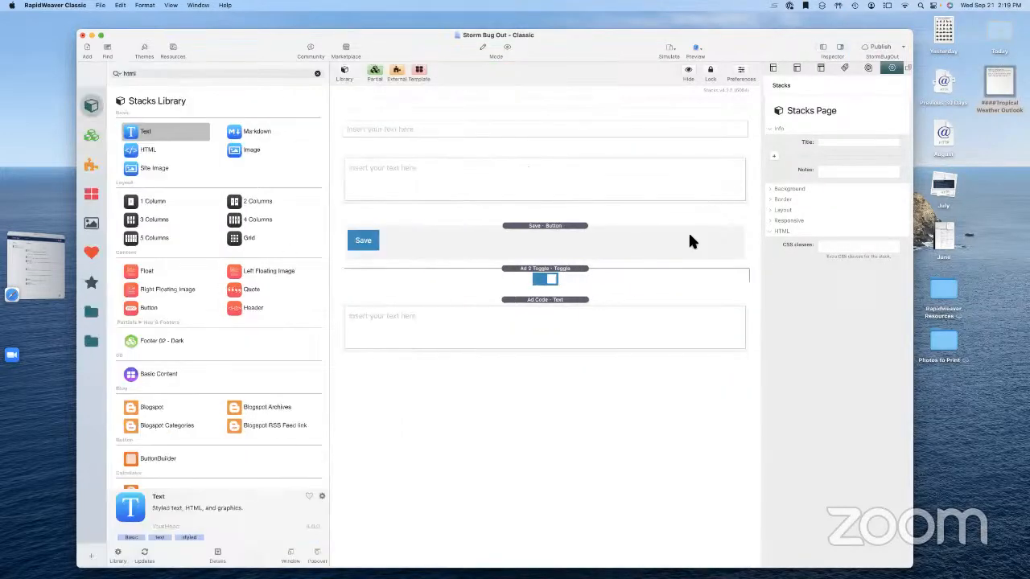
{"action": "left_click", "coordinate": [447, 331]}
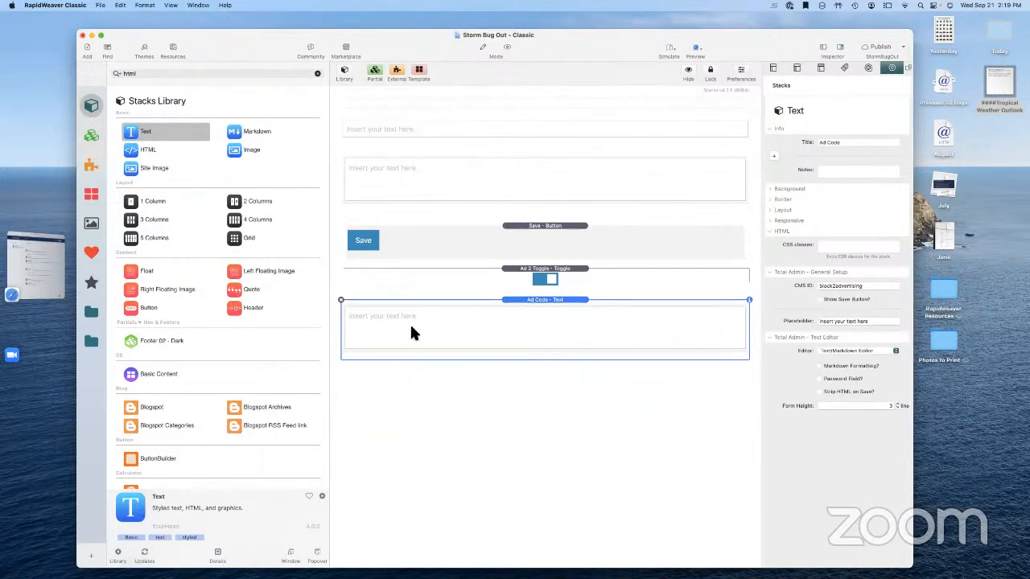
{"action": "left_click", "coordinate": [652, 398]}
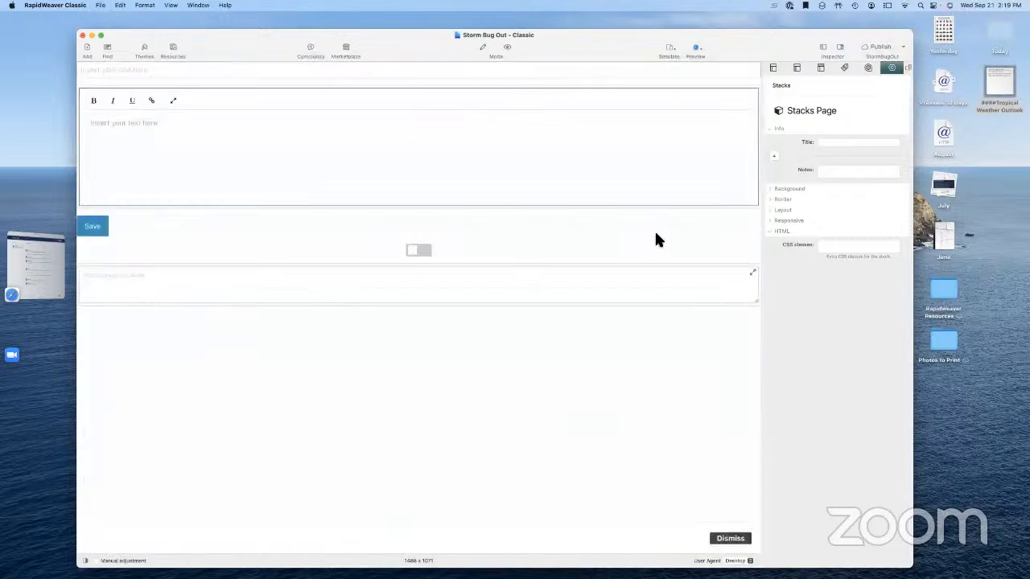
Paste the ad script into the Ad Code HTML field, save it, and return to the Home page
{"action": "left_click", "coordinate": [186, 288]}
{"action": "key", "text": "super+v"}
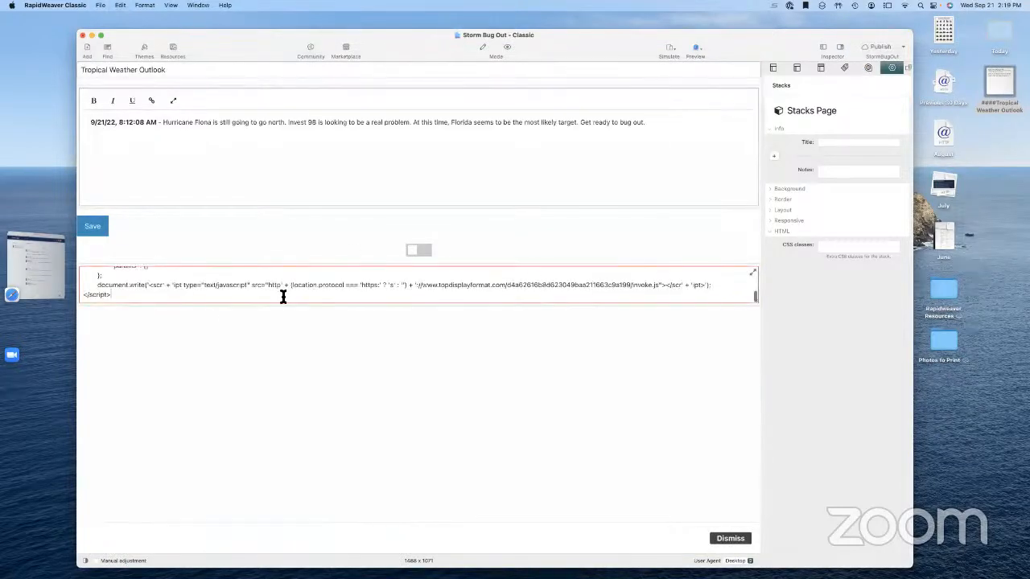
{"action": "scroll", "coordinate": [371, 297], "scroll_direction": "up", "scroll_amount": 5}
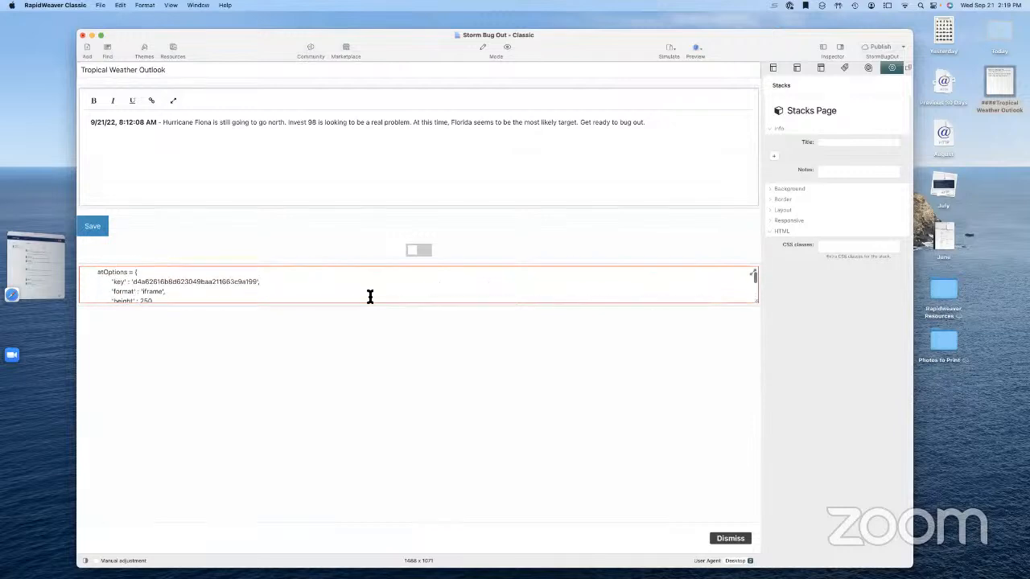
{"action": "scroll", "coordinate": [371, 297], "scroll_direction": "down", "scroll_amount": 5}
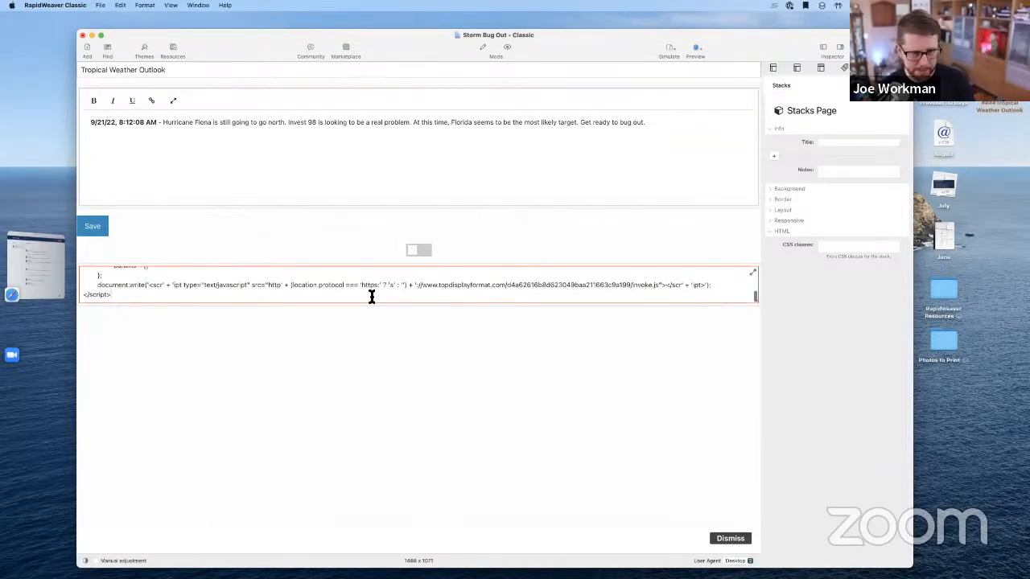
{"action": "left_click", "coordinate": [95, 228]}
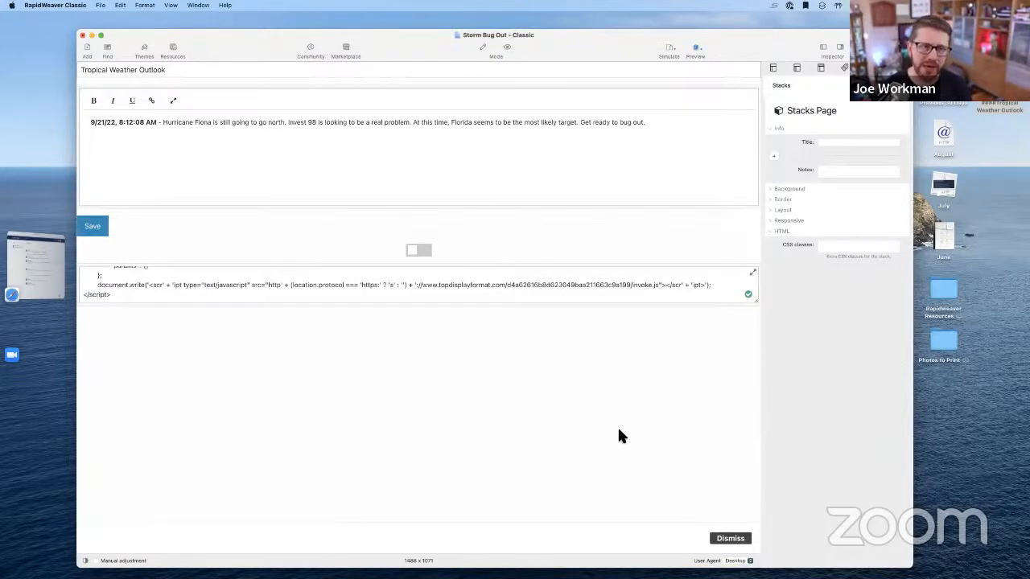
{"action": "left_click", "coordinate": [821, 49]}
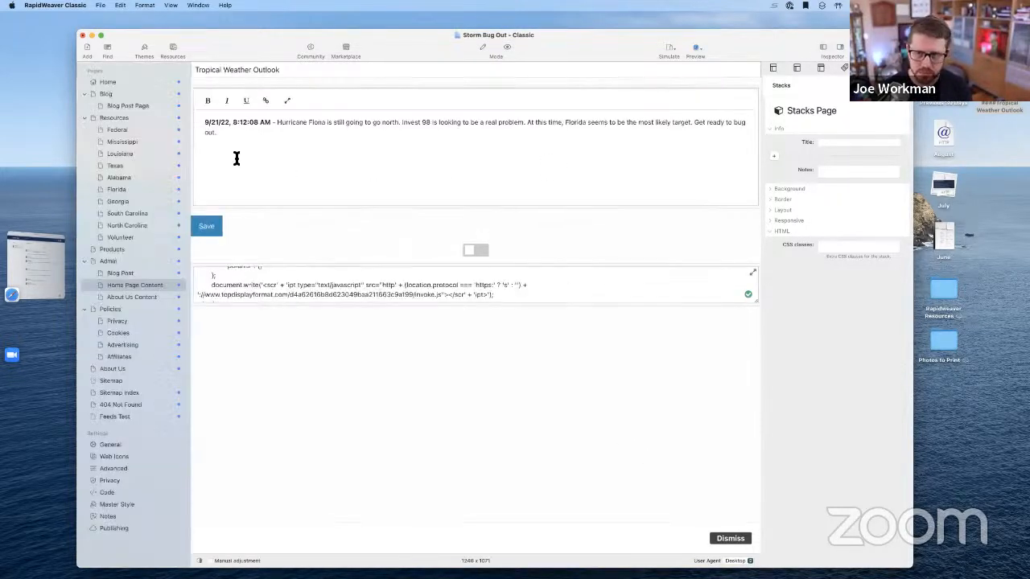
{"action": "left_click", "coordinate": [256, 131]}
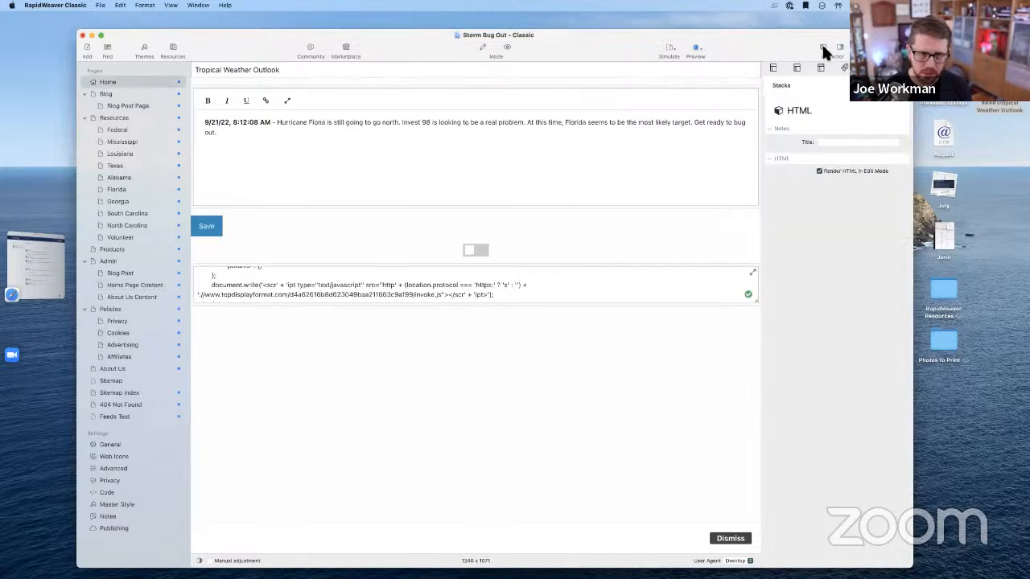
Leave the Home page preview and return to Edit mode
{"action": "scroll", "coordinate": [539, 265], "scroll_direction": "down", "scroll_amount": 2}
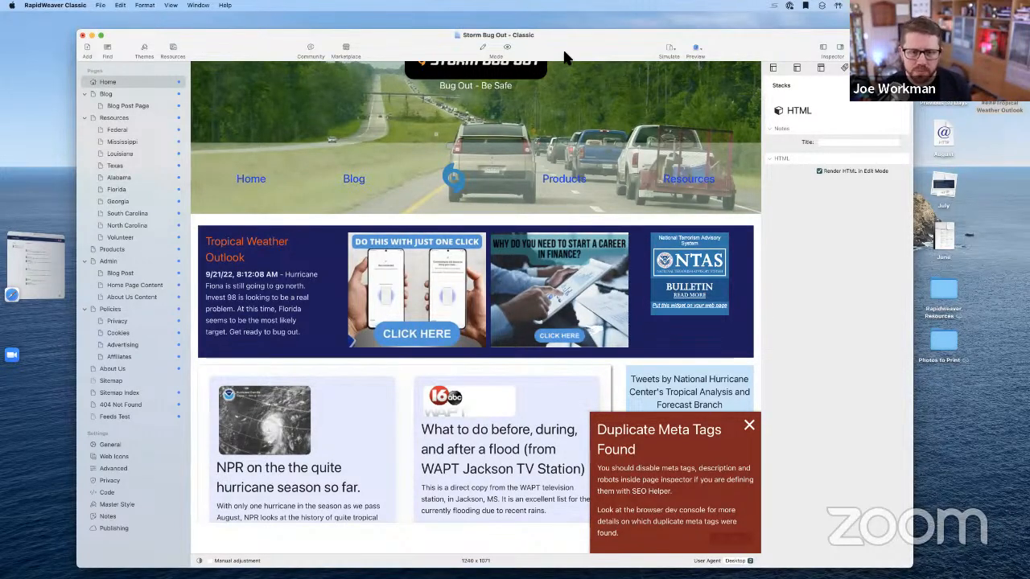
{"action": "left_click", "coordinate": [483, 47]}
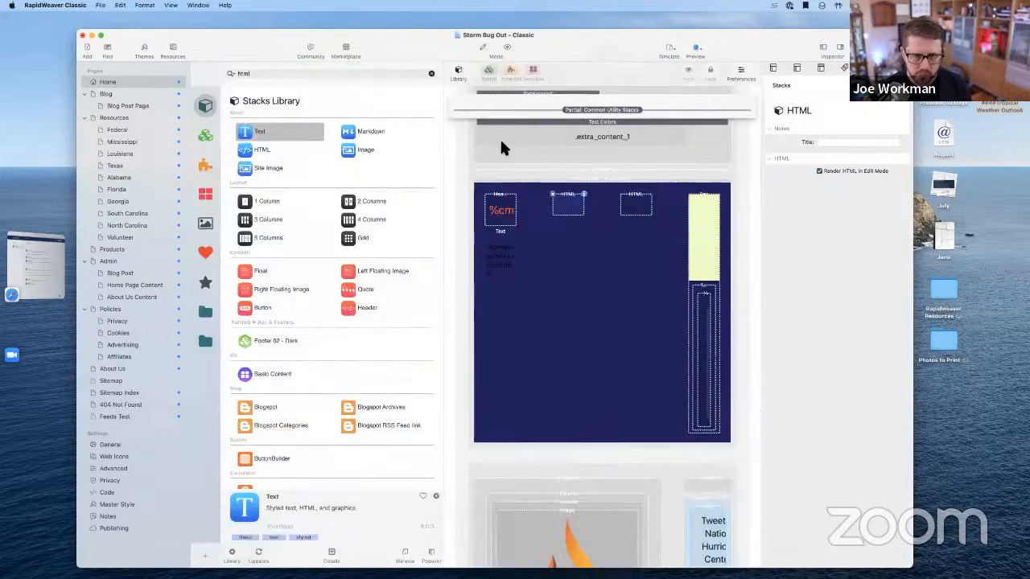
Drop a Total CMS Toggle stack into the Home page's status bar column
{"action": "left_click", "coordinate": [816, 45]}
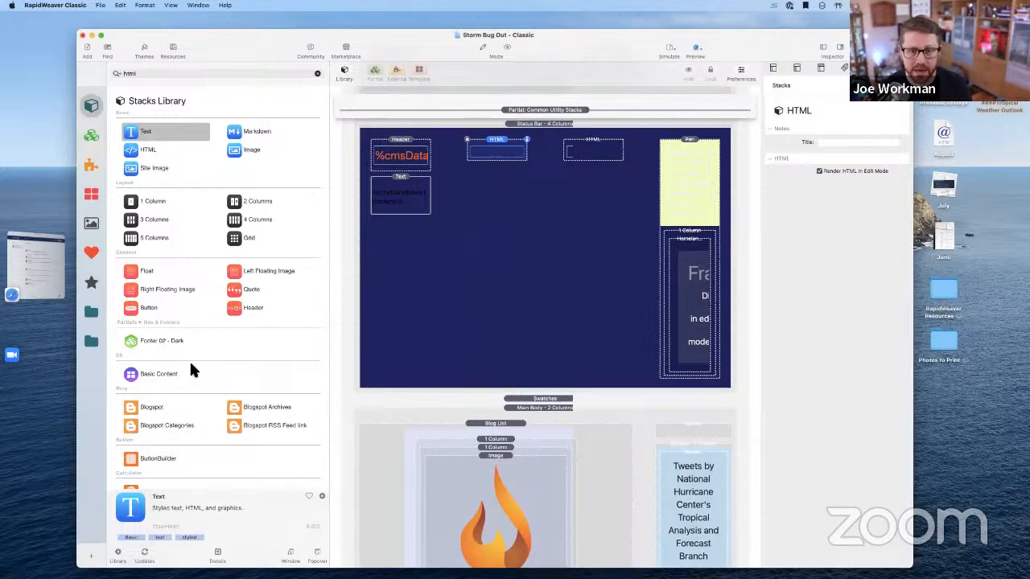
{"action": "left_click", "coordinate": [90, 343]}
{"action": "scroll", "coordinate": [216, 407], "scroll_direction": "down", "scroll_amount": 5}
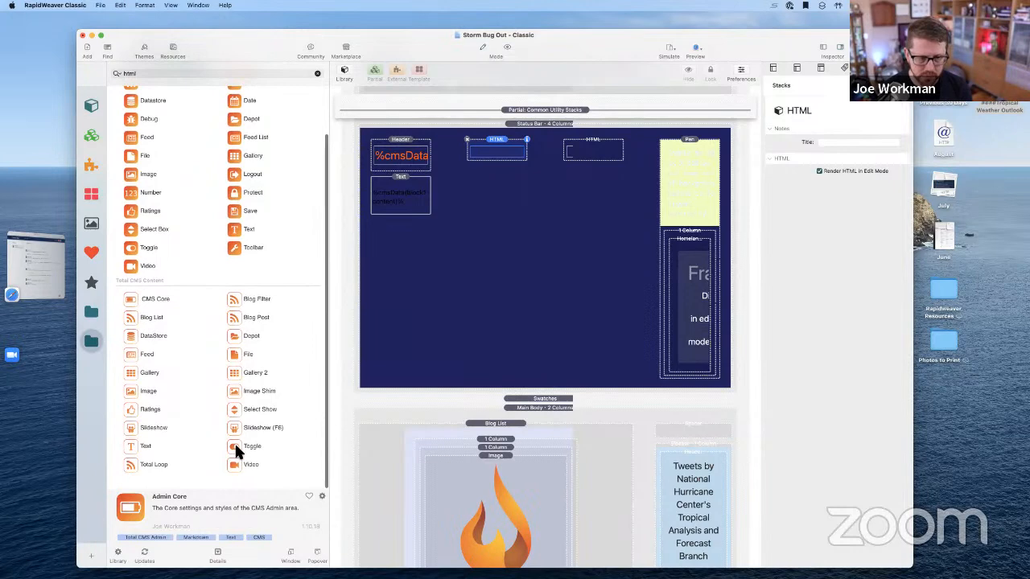
{"action": "left_click_drag", "start_coordinate": [239, 449], "coordinate": [485, 166]}
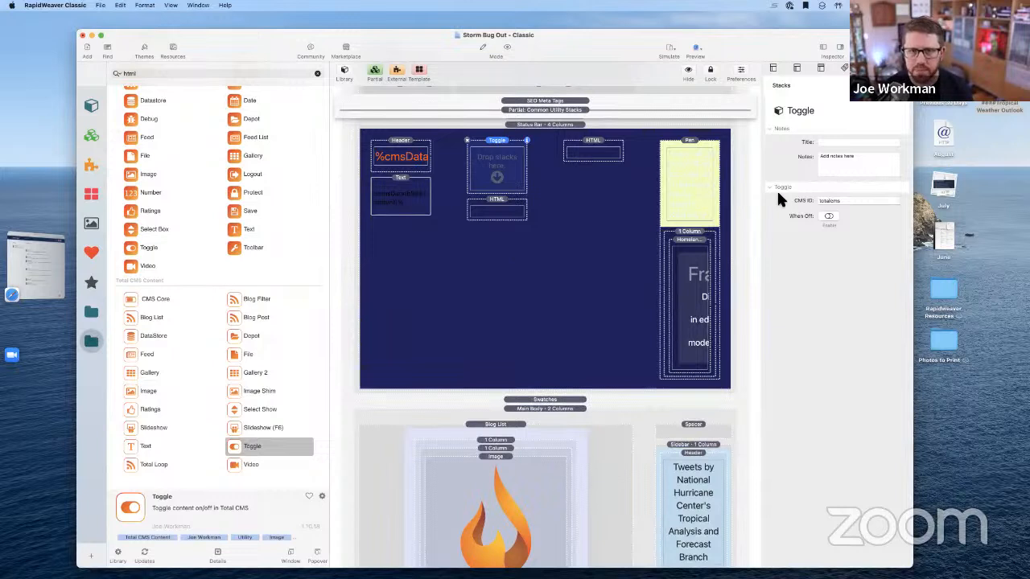
Set the toggle's CMS ID to block2toggle, enable When Off, and save
{"action": "left_click", "coordinate": [830, 202]}
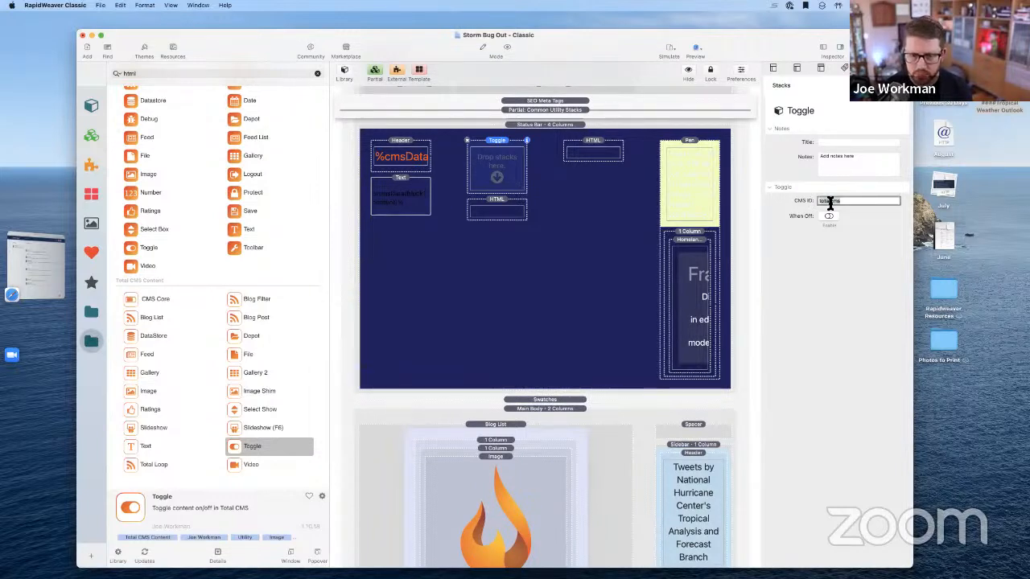
{"action": "type", "text": "block2toggle"}
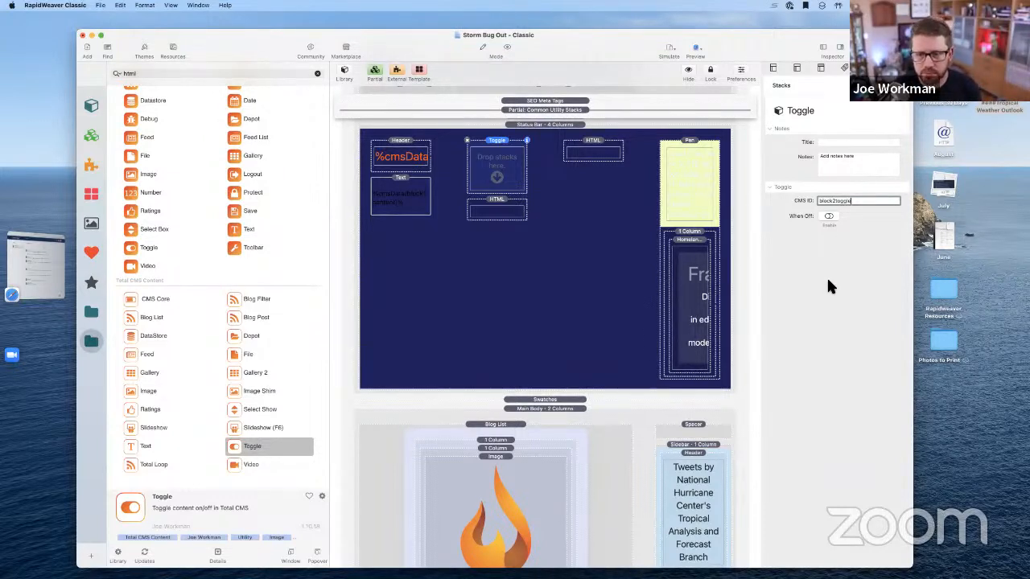
{"action": "left_click", "coordinate": [830, 215]}
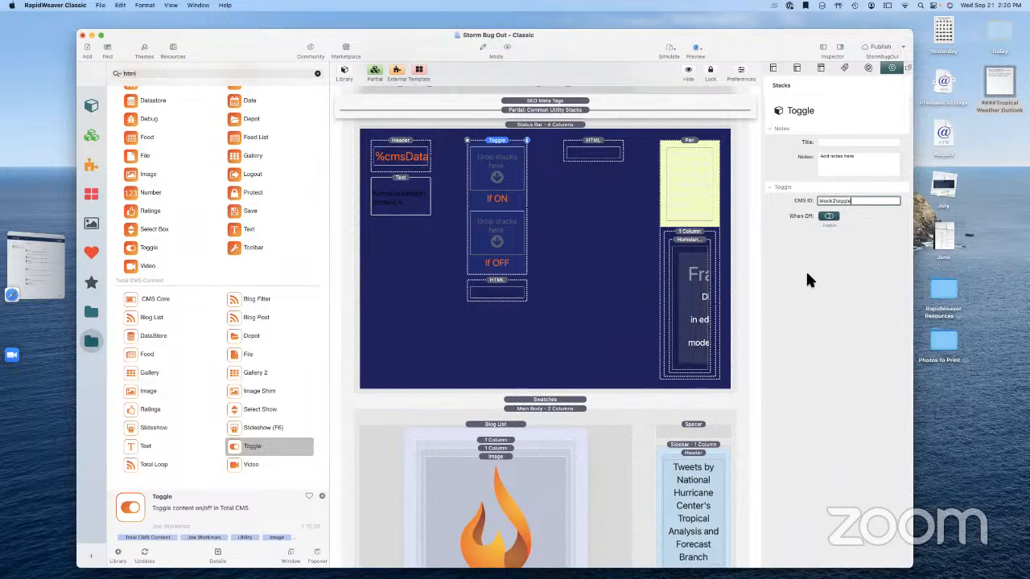
{"action": "key", "text": "super+s"}
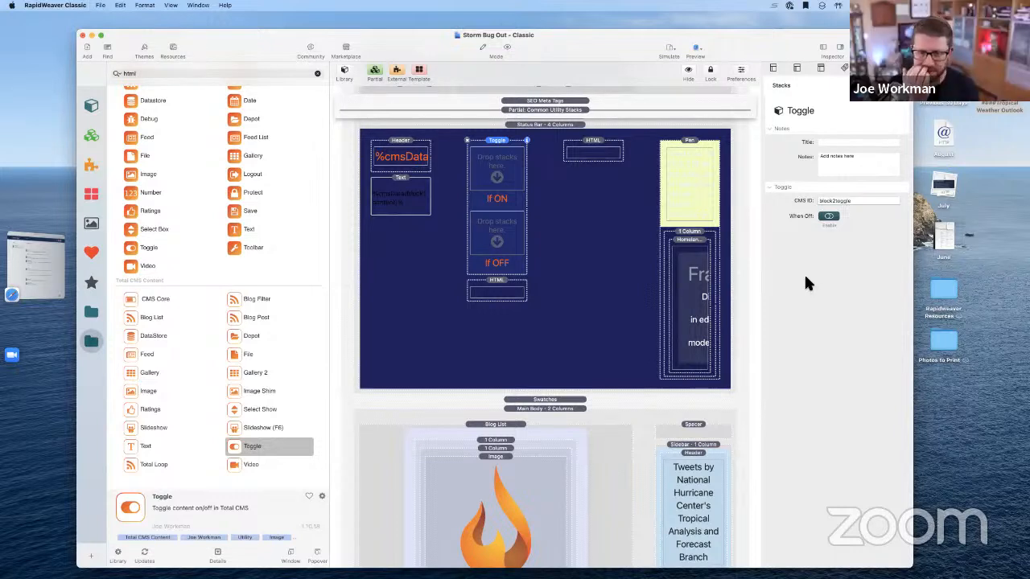
{"action": "left_click", "coordinate": [513, 295]}
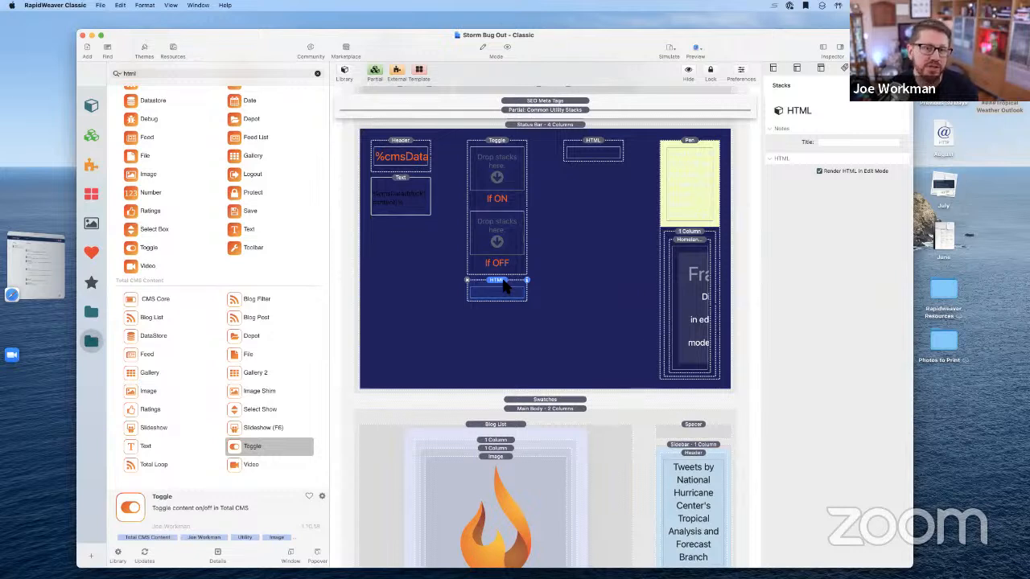
Put the HTML stack in the If ON area with code %cmsData[block2advertisment]% replacing the ad script
{"action": "left_click", "coordinate": [497, 165]}
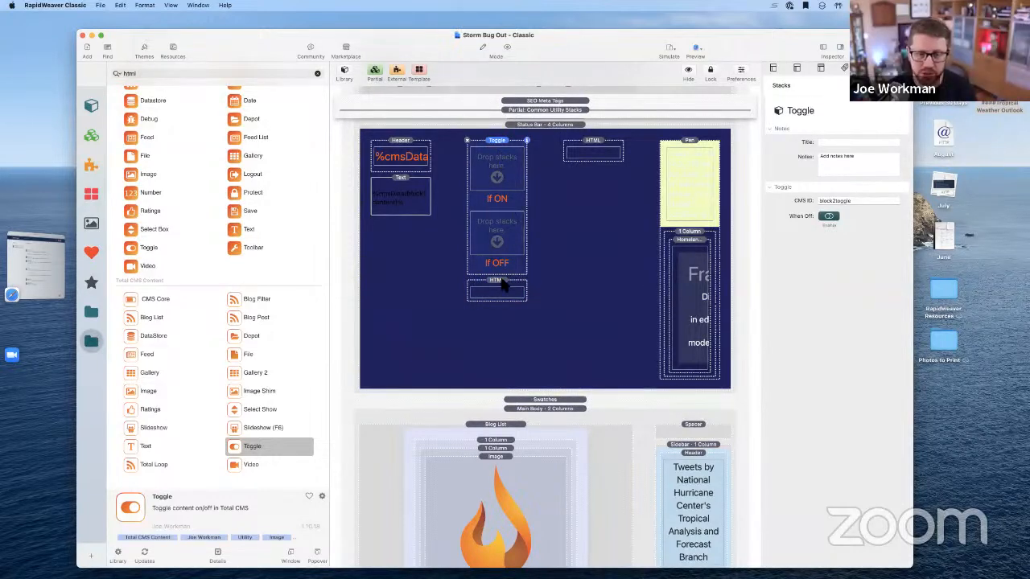
{"action": "left_click_drag", "start_coordinate": [497, 286], "coordinate": [498, 155]}
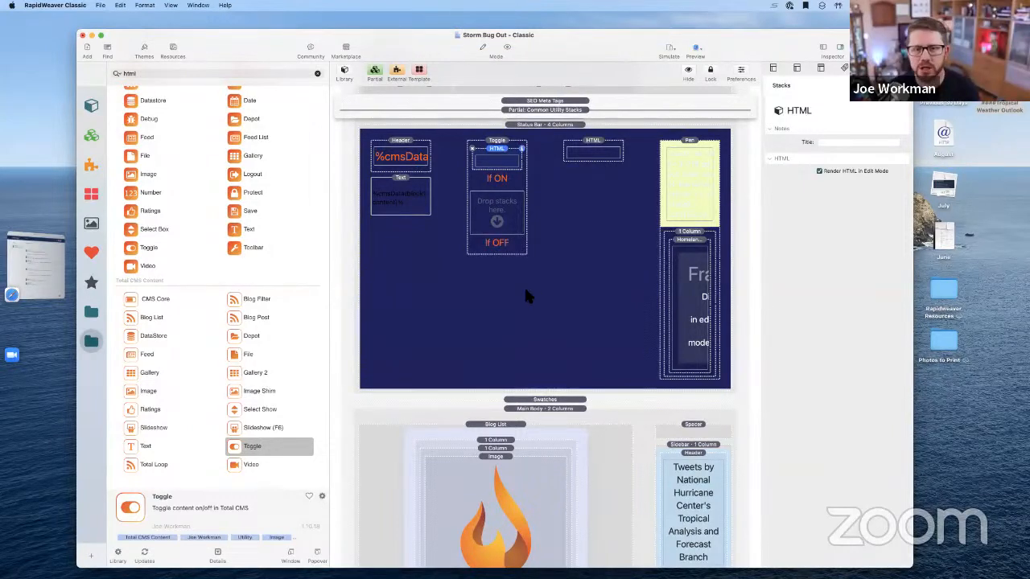
{"action": "double_click", "coordinate": [486, 159]}
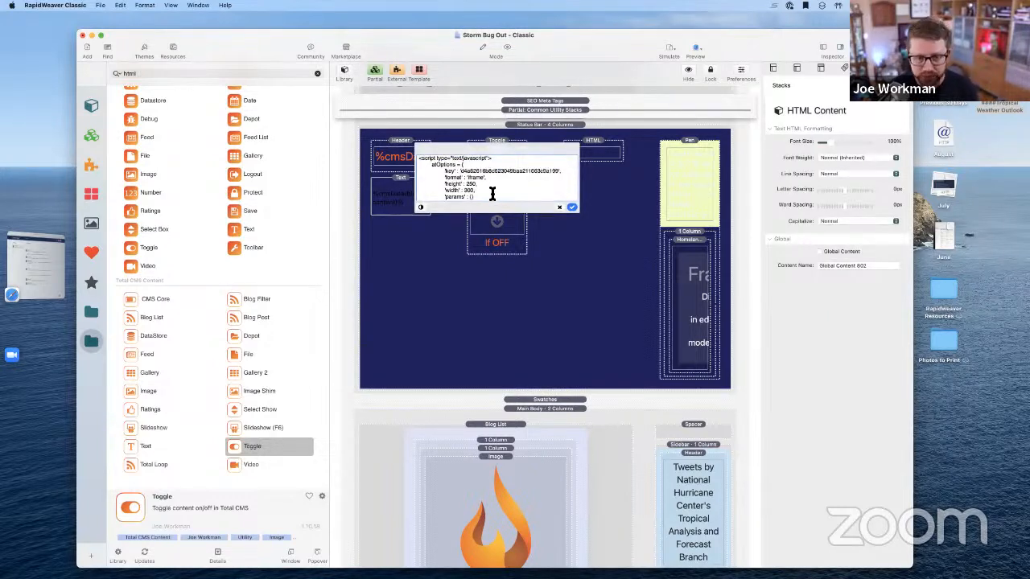
{"action": "key", "text": "super+a"}
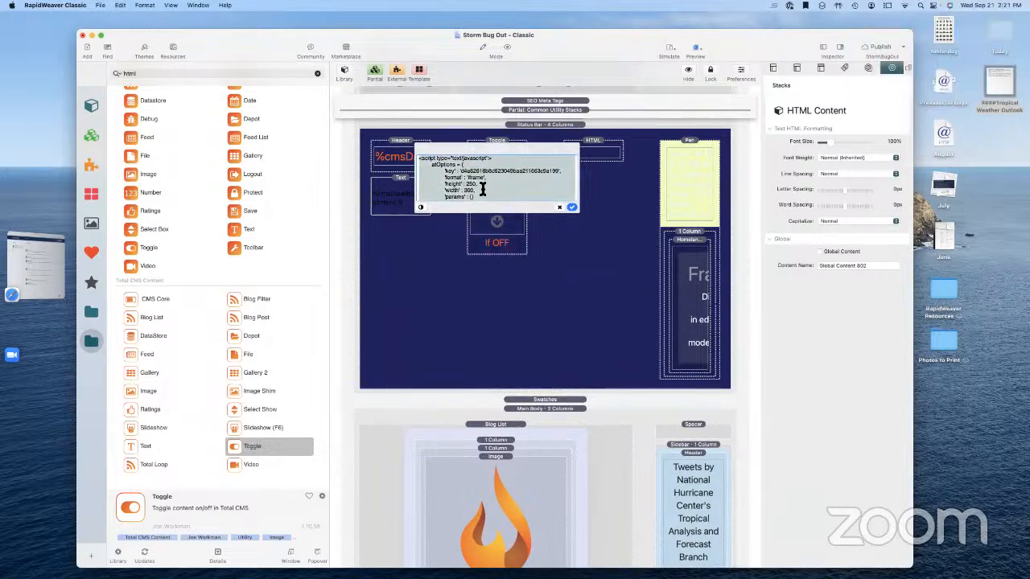
{"action": "key", "text": "BackSpace"}
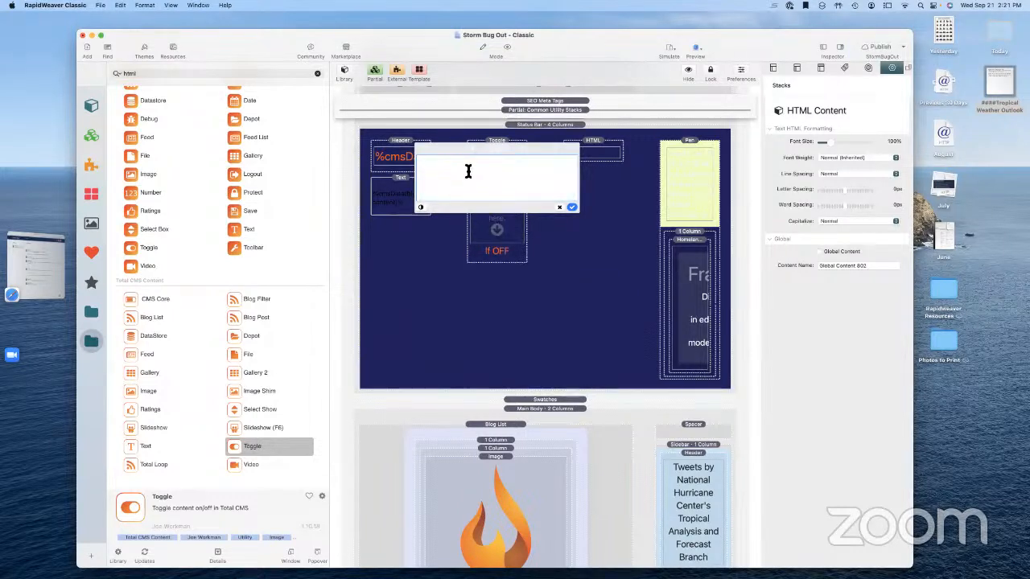
{"action": "type", "text": "%"}
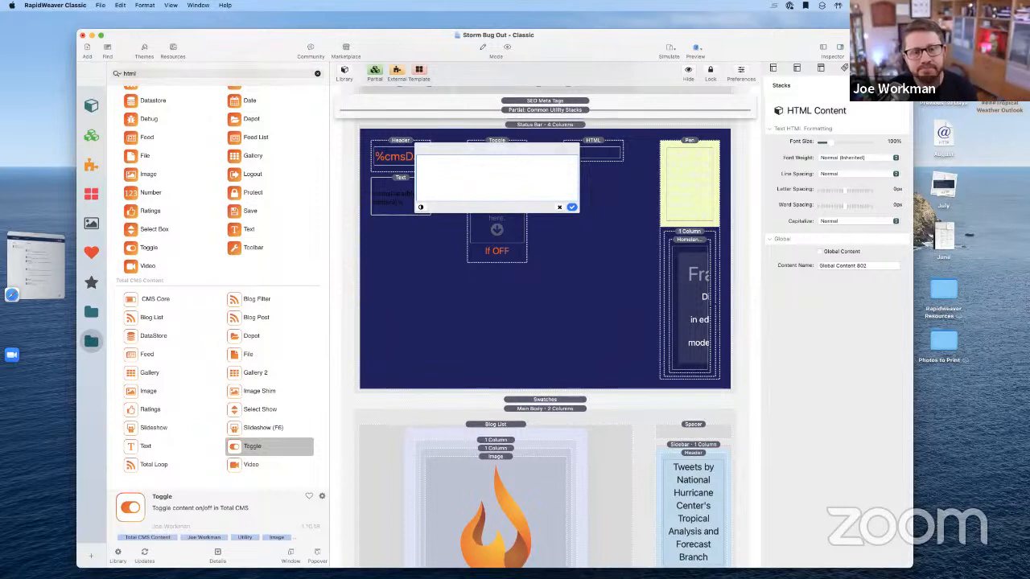
{"action": "type", "text": "cmsdata"}
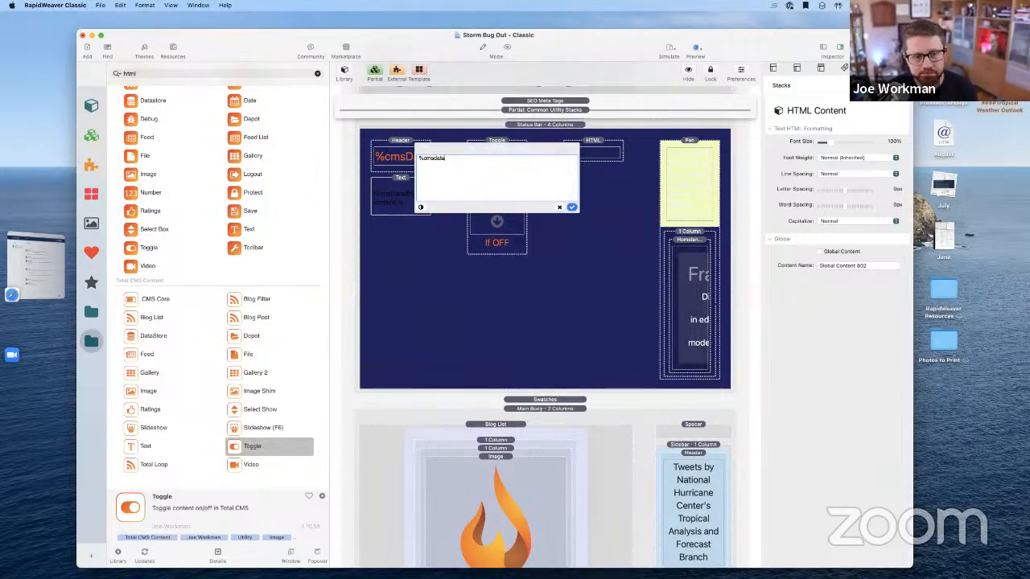
{"action": "type", "text": "["}
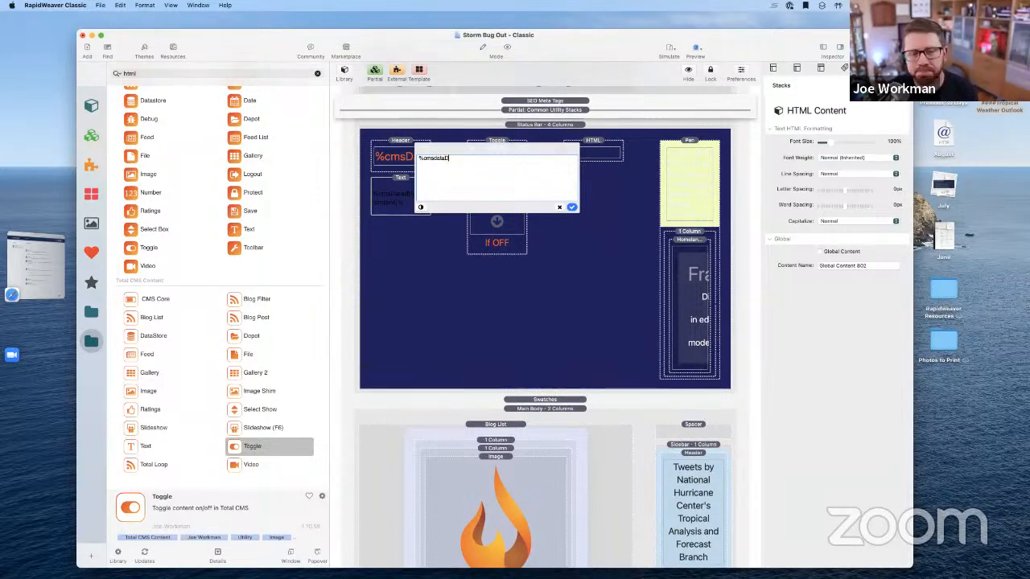
{"action": "key", "text": "BackSpace"}
{"action": "key", "text": "BackSpace"}
{"action": "key", "text": "BackSpace"}
{"action": "key", "text": "BackSpace"}
{"action": "key", "text": "BackSpace"}
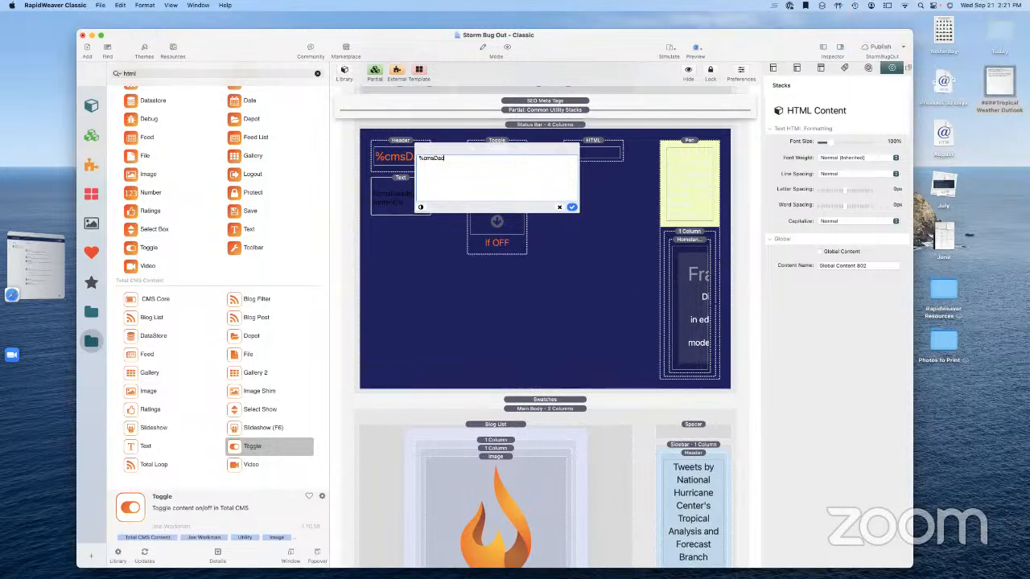
{"action": "type", "text": "Data["}
{"action": "type", "text": "block2advertisment]%"}
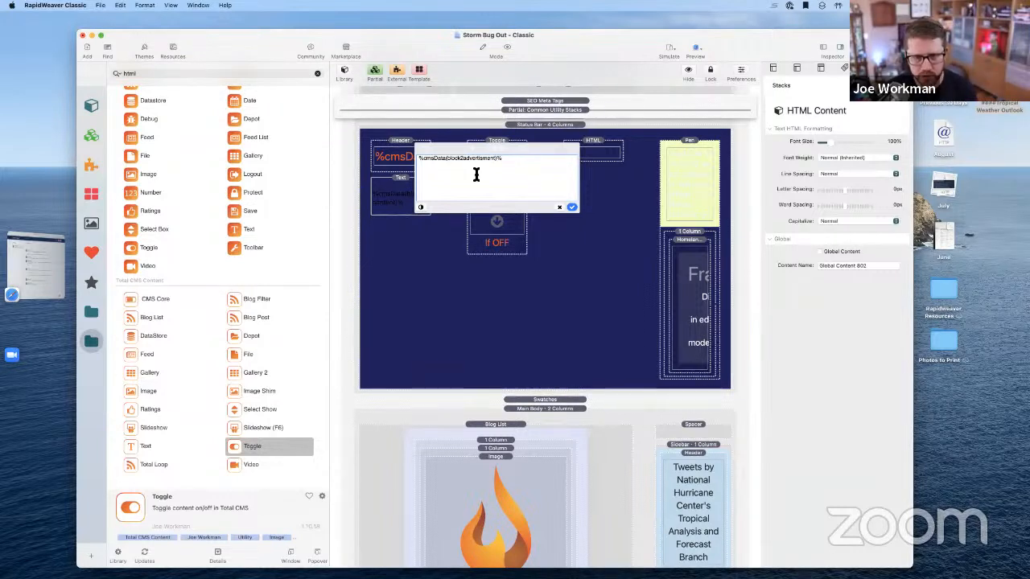
{"action": "left_click", "coordinate": [572, 208]}
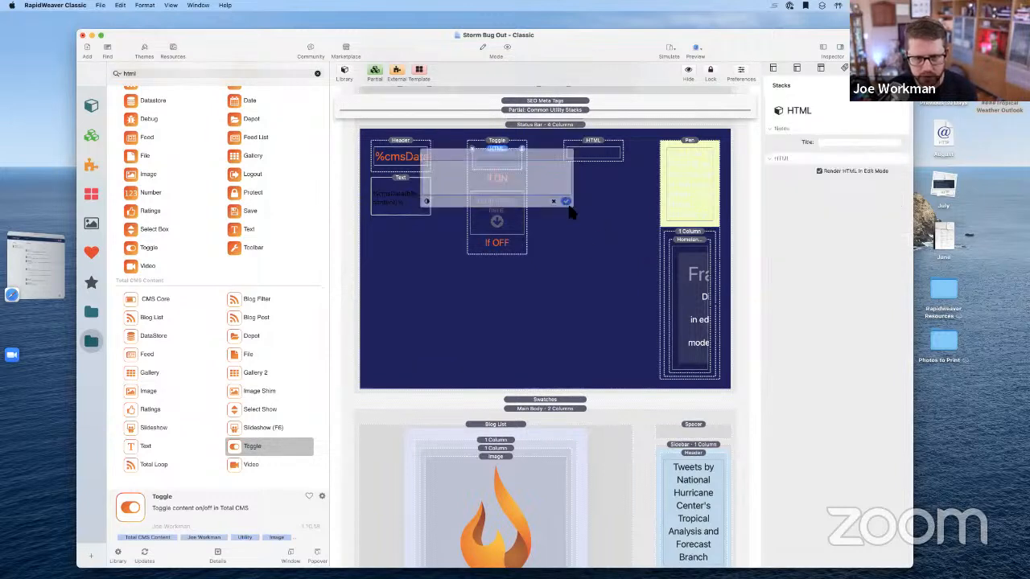
Move the weather outlook header and text stacks into the toggle's If OFF area, then preview
{"action": "left_click", "coordinate": [576, 272]}
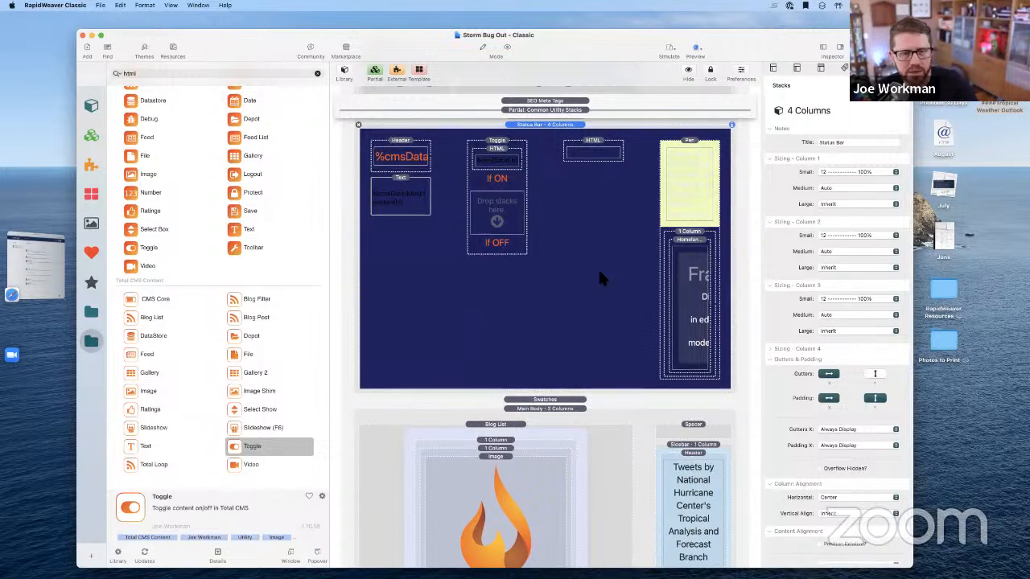
{"action": "left_click", "coordinate": [406, 159]}
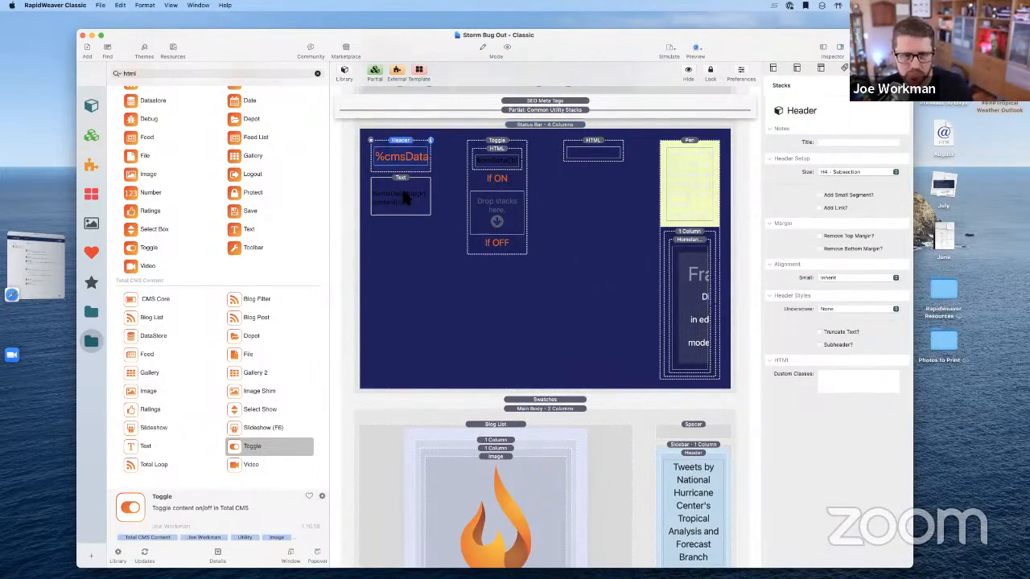
{"action": "left_click", "coordinate": [404, 200], "text": "shift"}
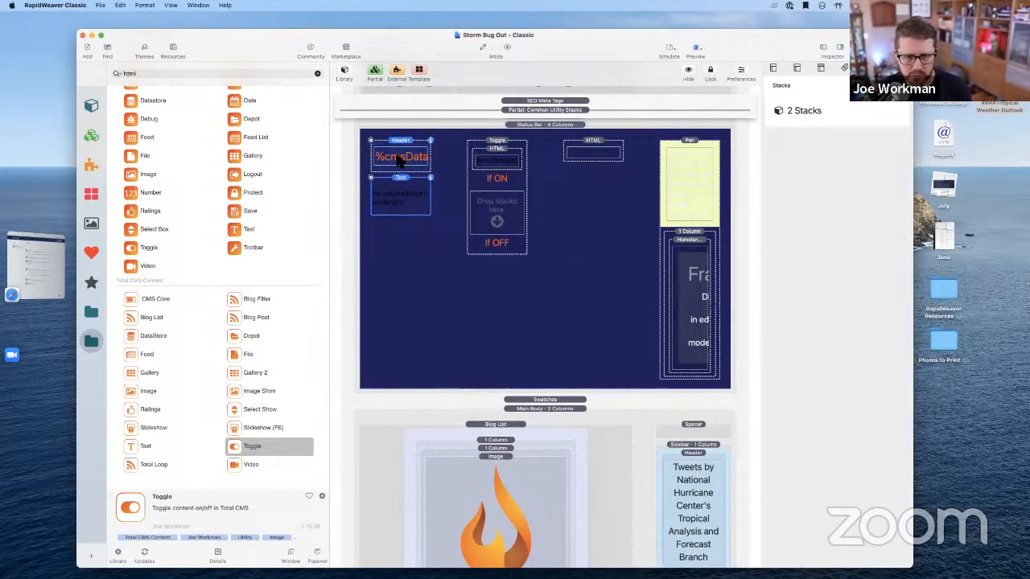
{"action": "left_click_drag", "start_coordinate": [404, 163], "coordinate": [489, 218]}
{"action": "left_click", "coordinate": [576, 238]}
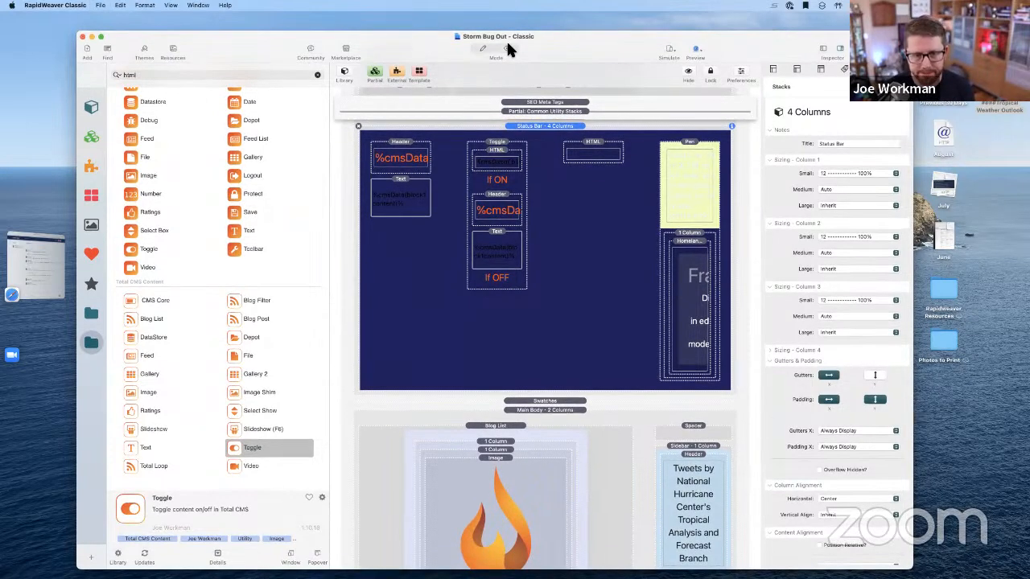
{"action": "left_click", "coordinate": [507, 46]}
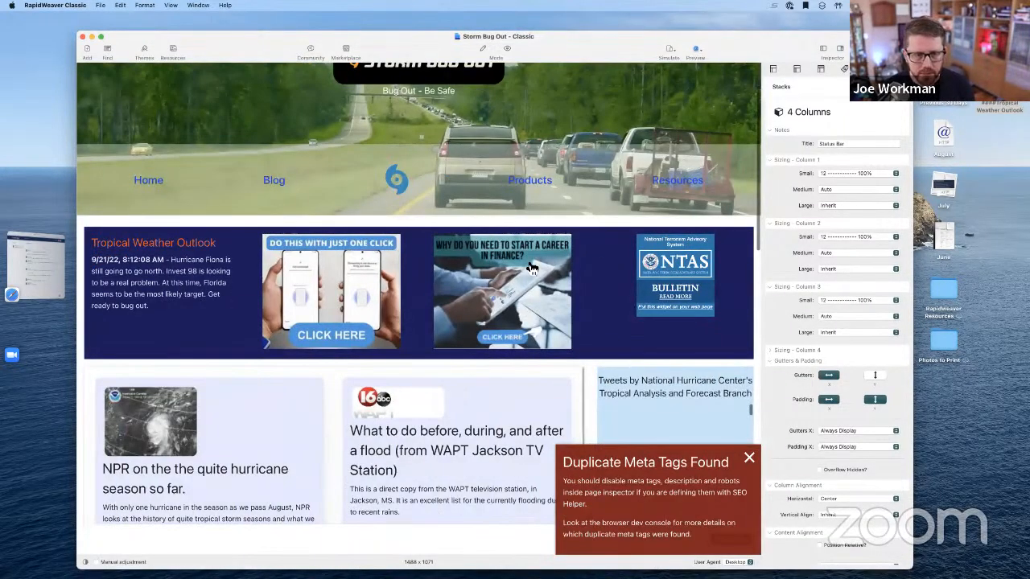
Reload the Home page preview, nudge the window, and show the Pages list
{"action": "scroll", "coordinate": [517, 274], "scroll_direction": "down", "scroll_amount": 3}
{"action": "key", "text": "super+r"}
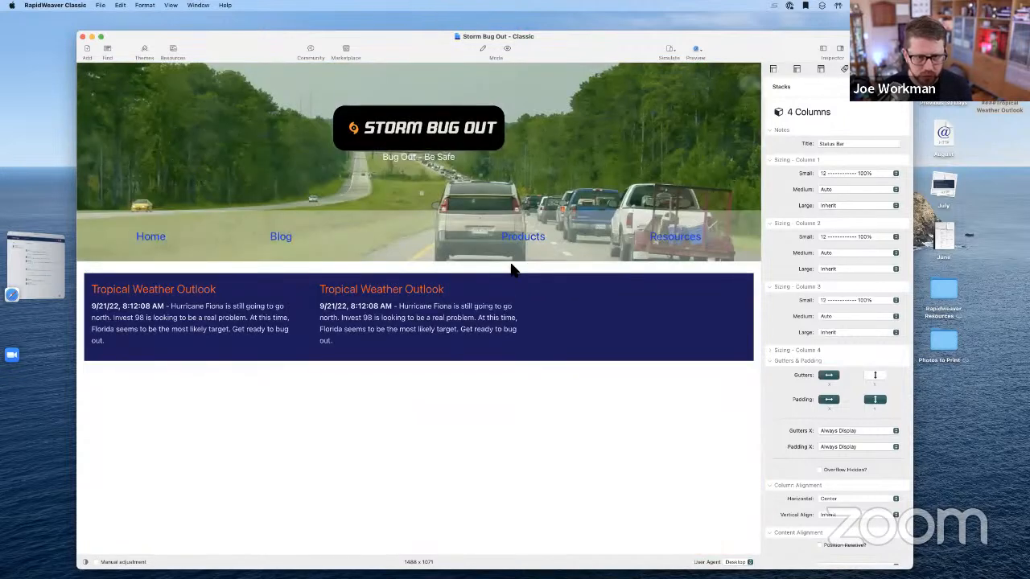
{"action": "scroll", "coordinate": [515, 271], "scroll_direction": "down", "scroll_amount": 2}
{"action": "scroll", "coordinate": [515, 271], "scroll_direction": "up", "scroll_amount": 1}
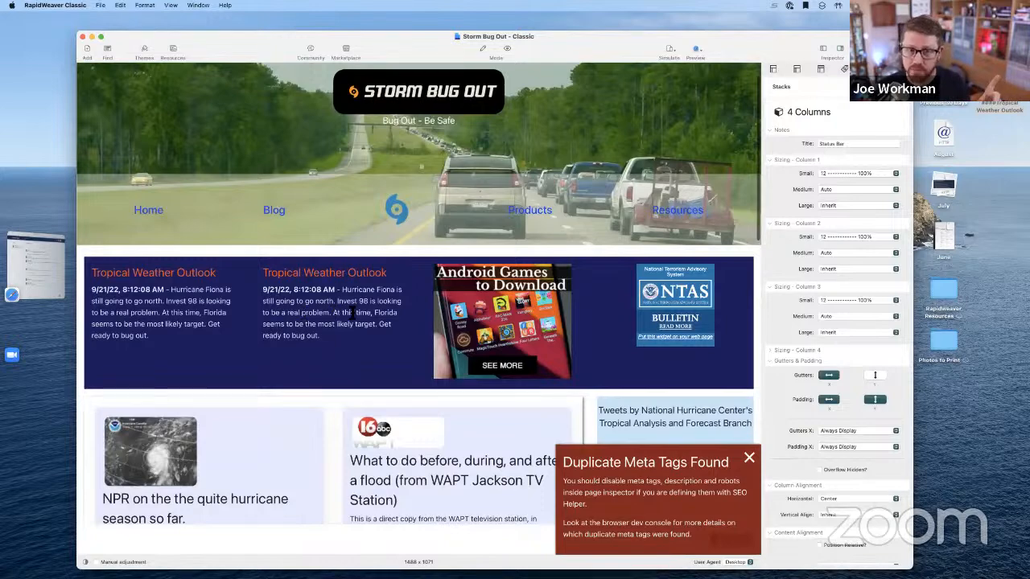
{"action": "left_click_drag", "start_coordinate": [406, 63], "coordinate": [424, 51]}
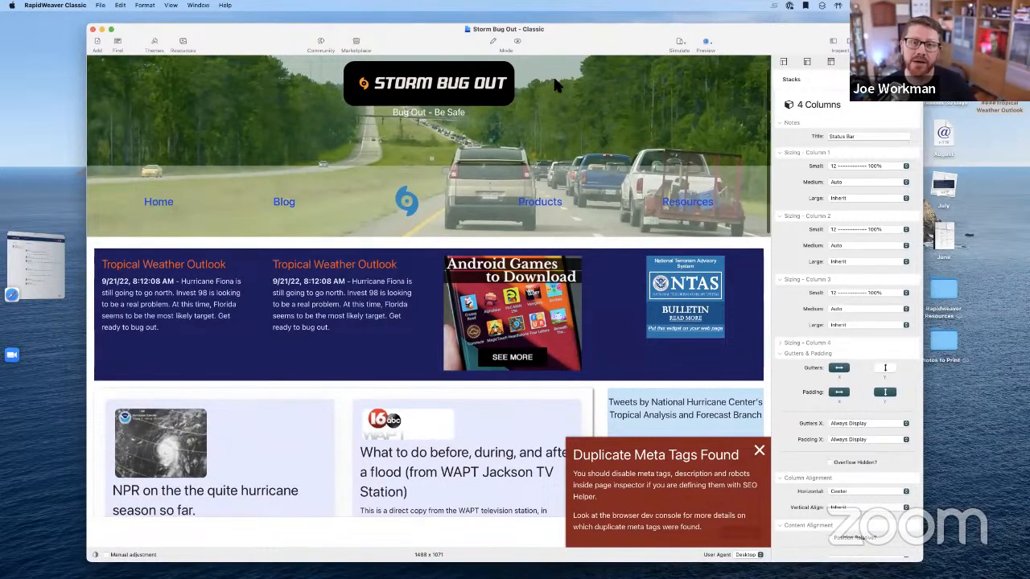
{"action": "left_click", "coordinate": [834, 41]}
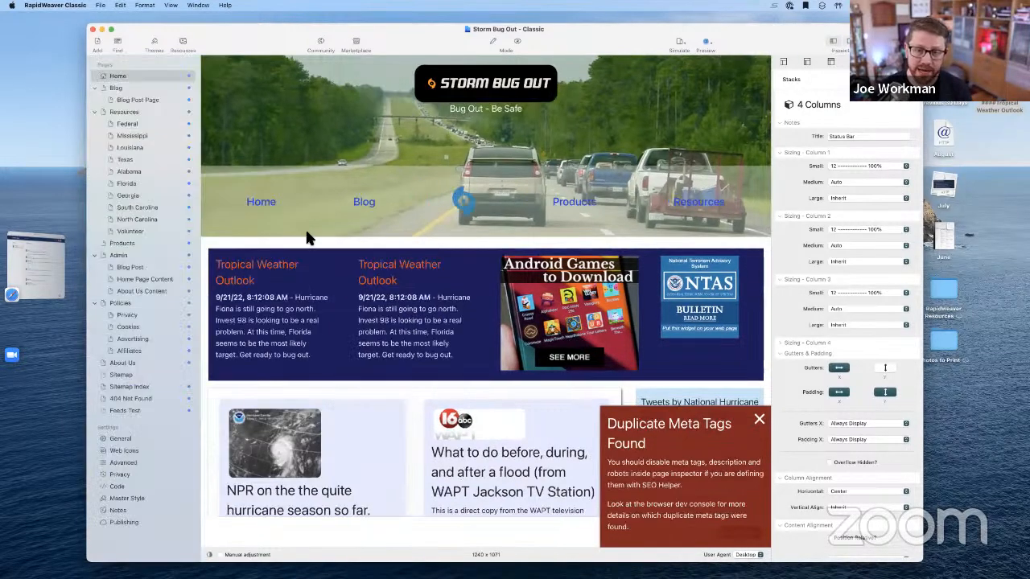
Turn the Ad 2 toggle on in Home Page Content, then edit the Home page layout
{"action": "left_click", "coordinate": [129, 278]}
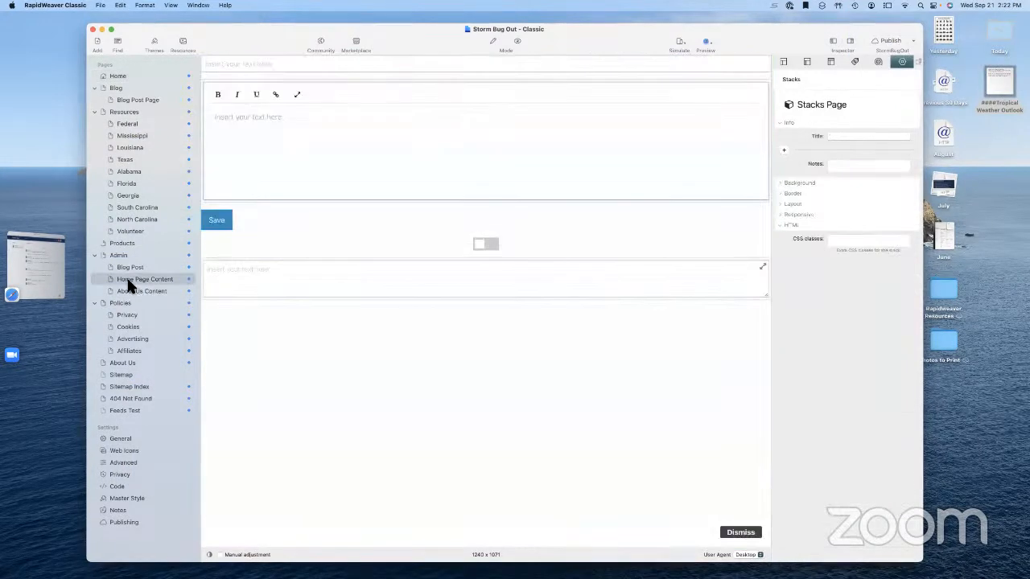
{"action": "left_click", "coordinate": [494, 253]}
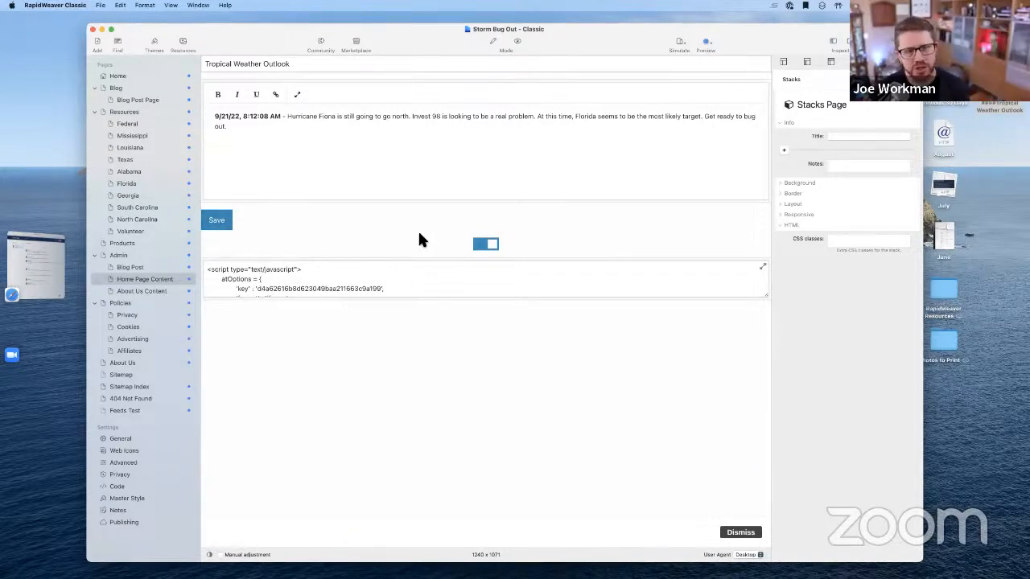
{"action": "left_click", "coordinate": [135, 72]}
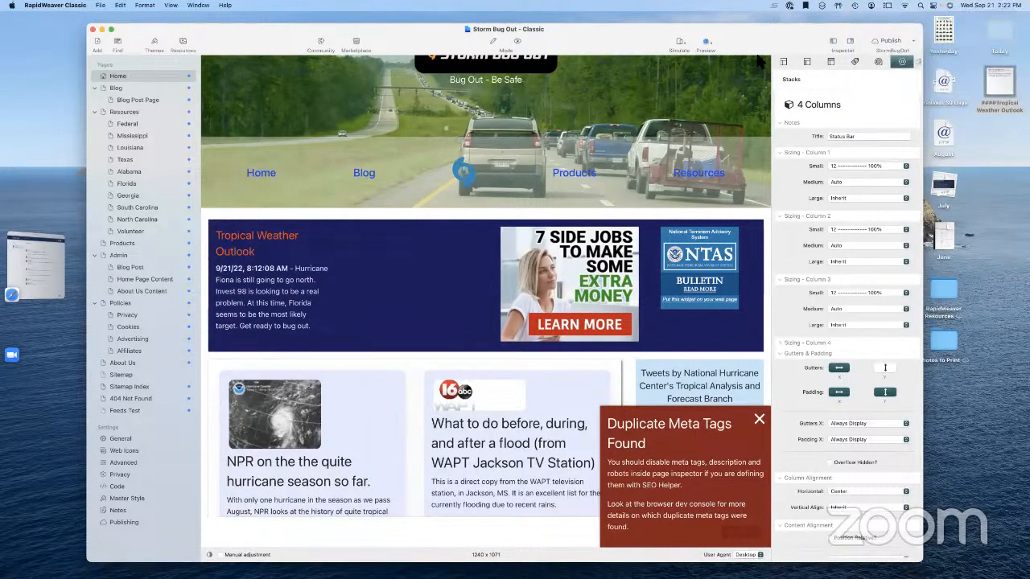
{"action": "left_click", "coordinate": [493, 41]}
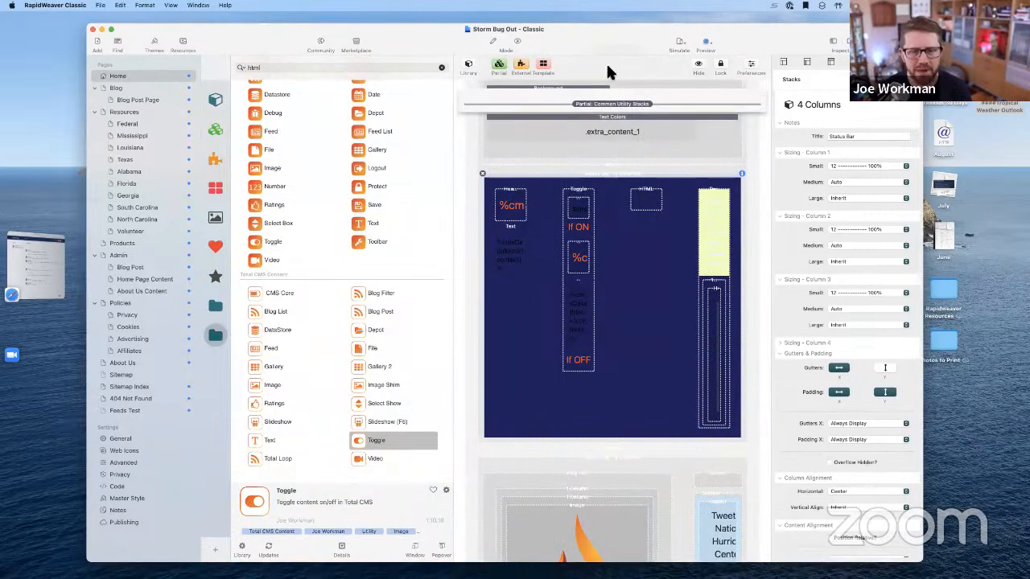
{"action": "left_click", "coordinate": [833, 41]}
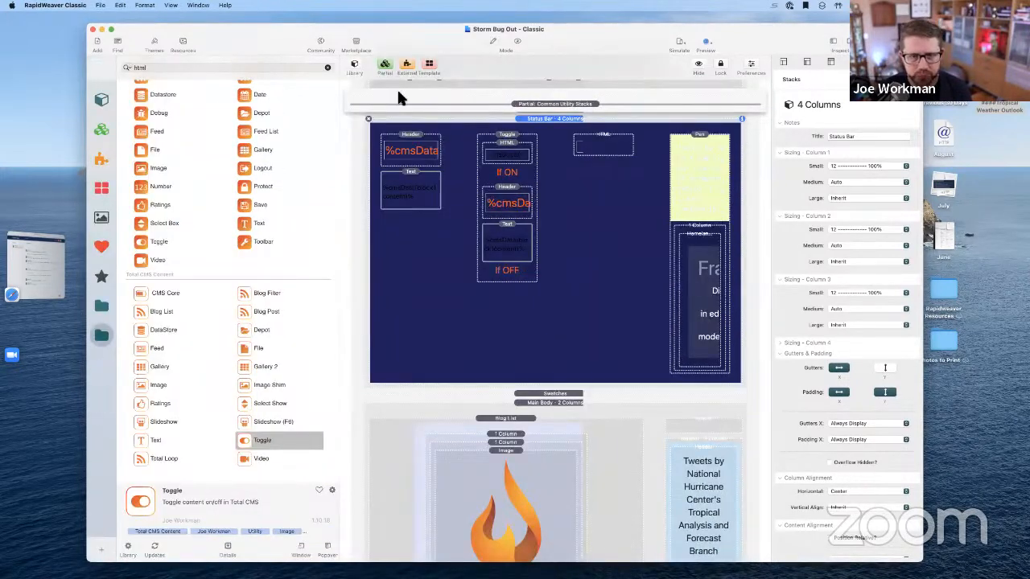
{"action": "scroll", "coordinate": [548, 132], "scroll_direction": "up", "scroll_amount": 10}
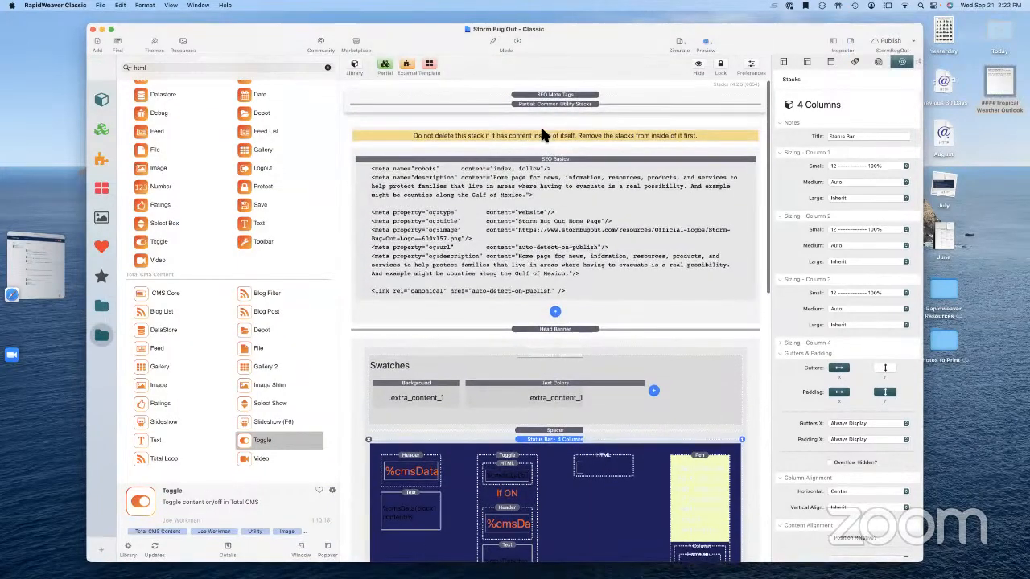
{"action": "double_click", "coordinate": [554, 105]}
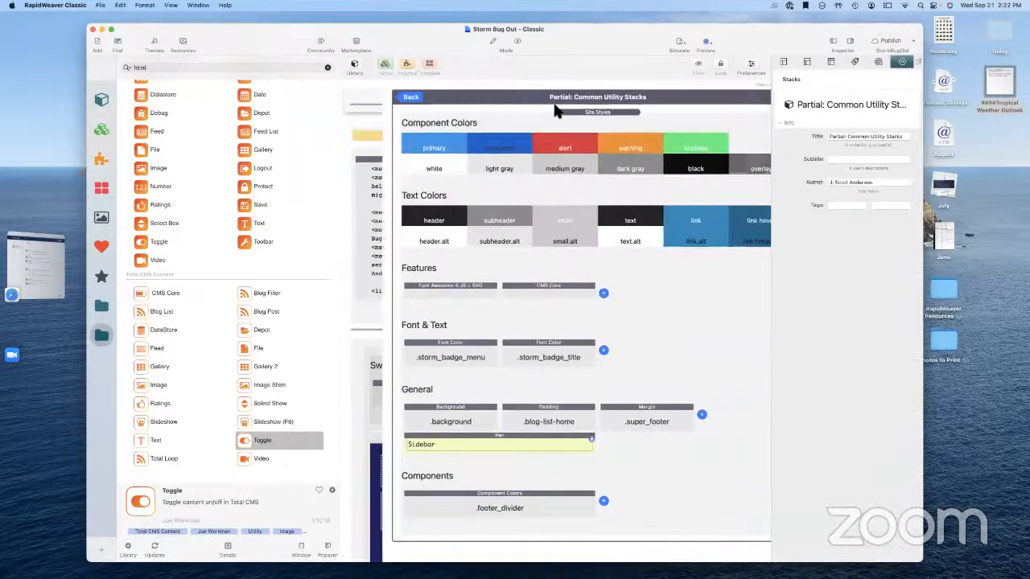
{"action": "left_click", "coordinate": [507, 294]}
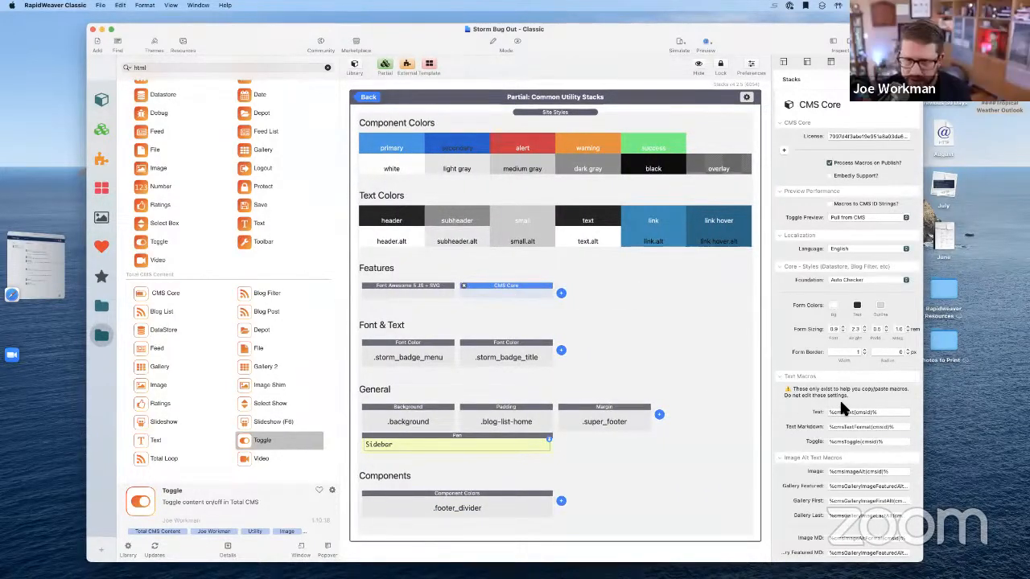
{"action": "scroll", "coordinate": [843, 409], "scroll_direction": "down", "scroll_amount": 10}
{"action": "scroll", "coordinate": [844, 409], "scroll_direction": "down", "scroll_amount": 3}
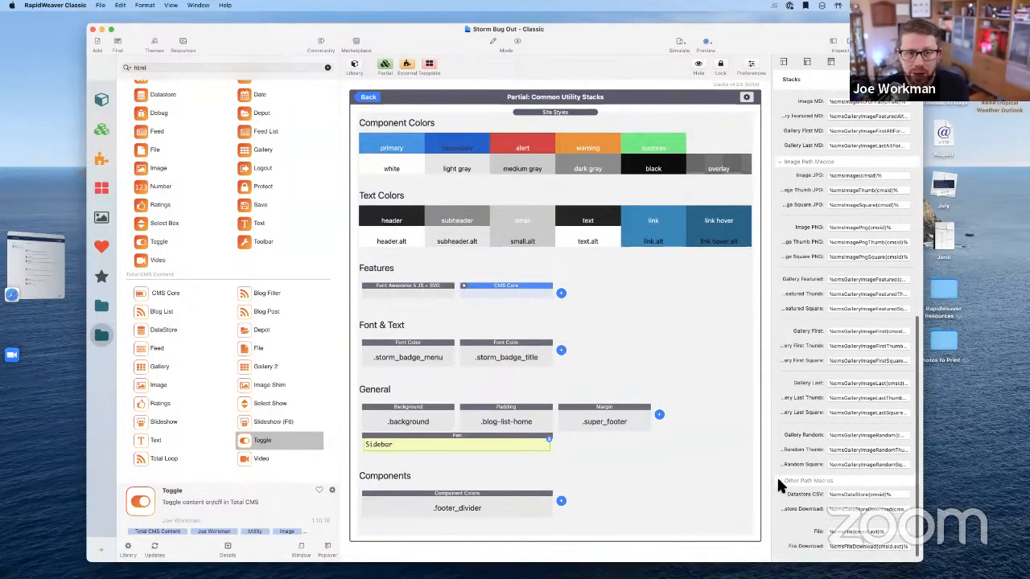
{"action": "scroll", "coordinate": [470, 291], "scroll_direction": "up", "scroll_amount": 1}
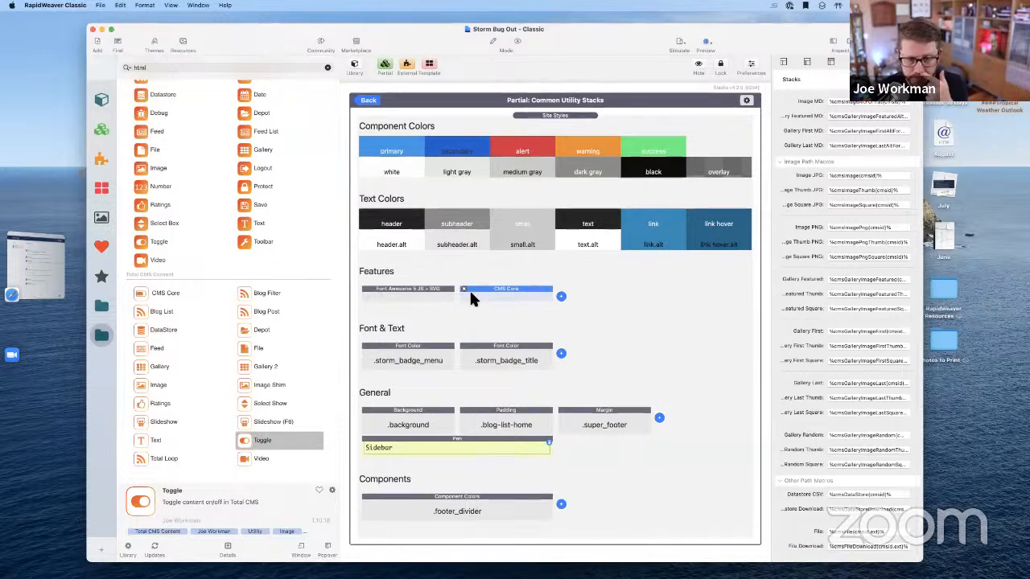
{"action": "left_click", "coordinate": [369, 97]}
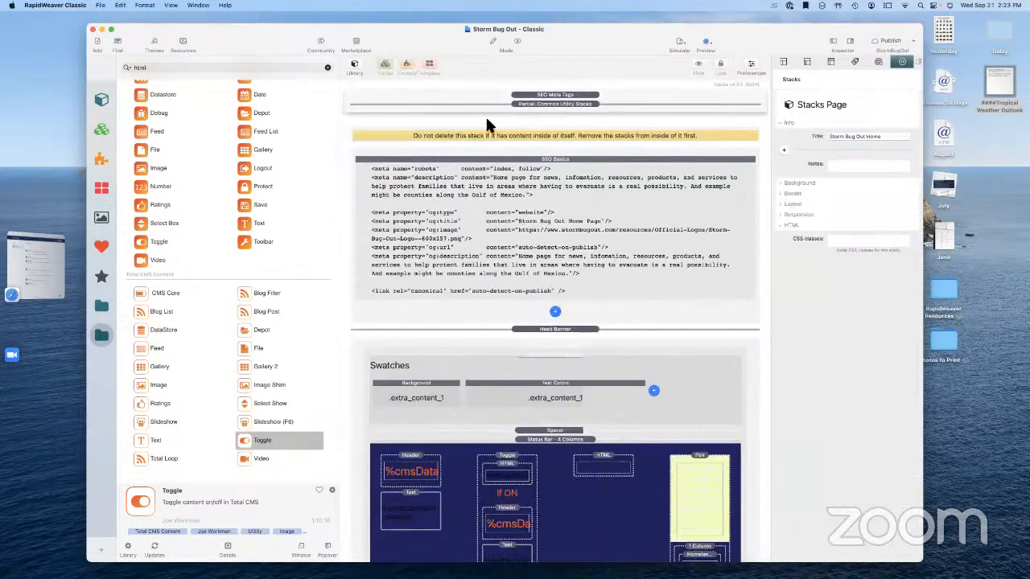
{"action": "left_click", "coordinate": [561, 346]}
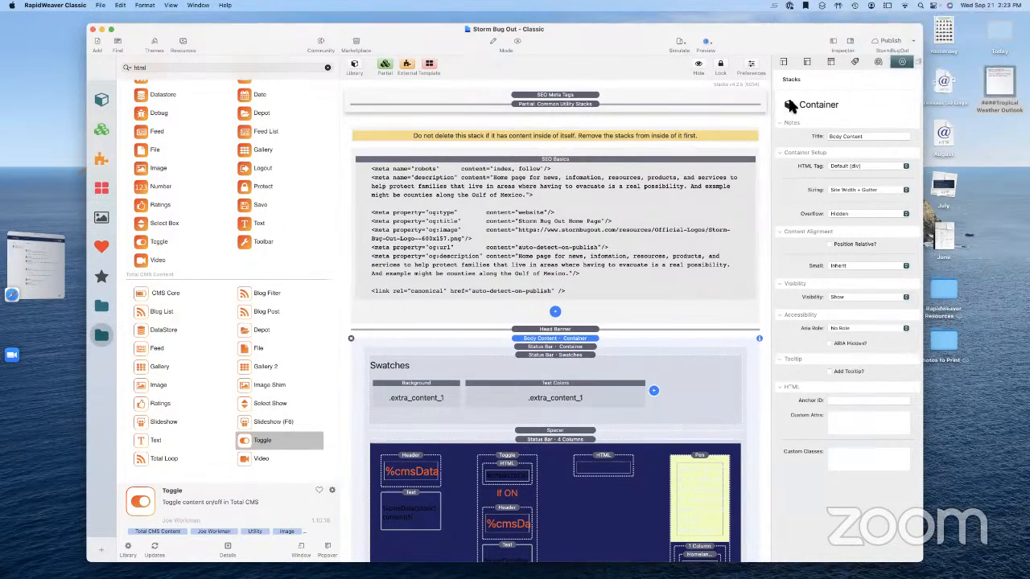
{"action": "left_click", "coordinate": [832, 41]}
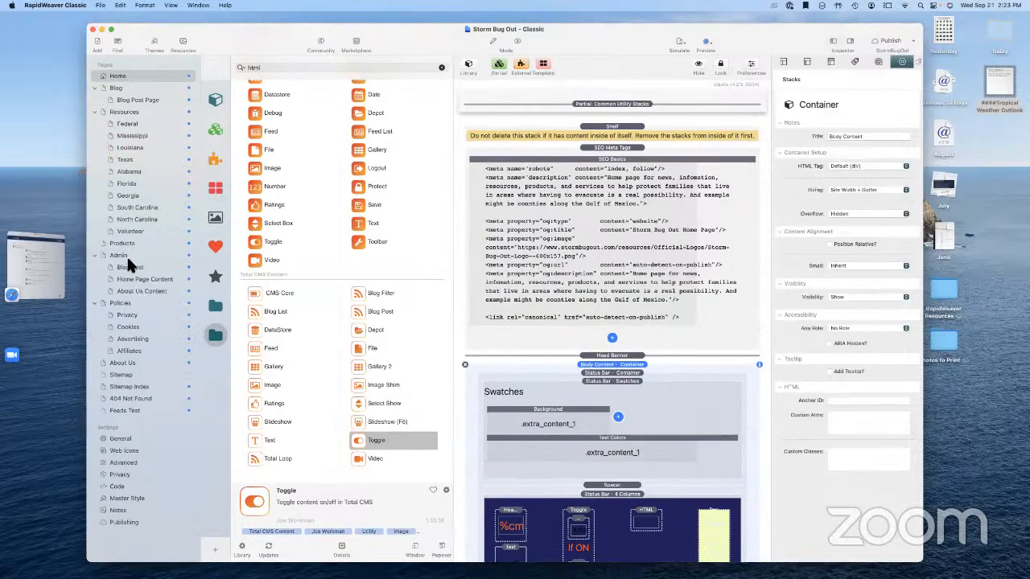
{"action": "left_click", "coordinate": [125, 254]}
On the Home Page Content Admin Core stack, turn off 'Remove <script> & <style> tags'
{"action": "left_click", "coordinate": [133, 279]}
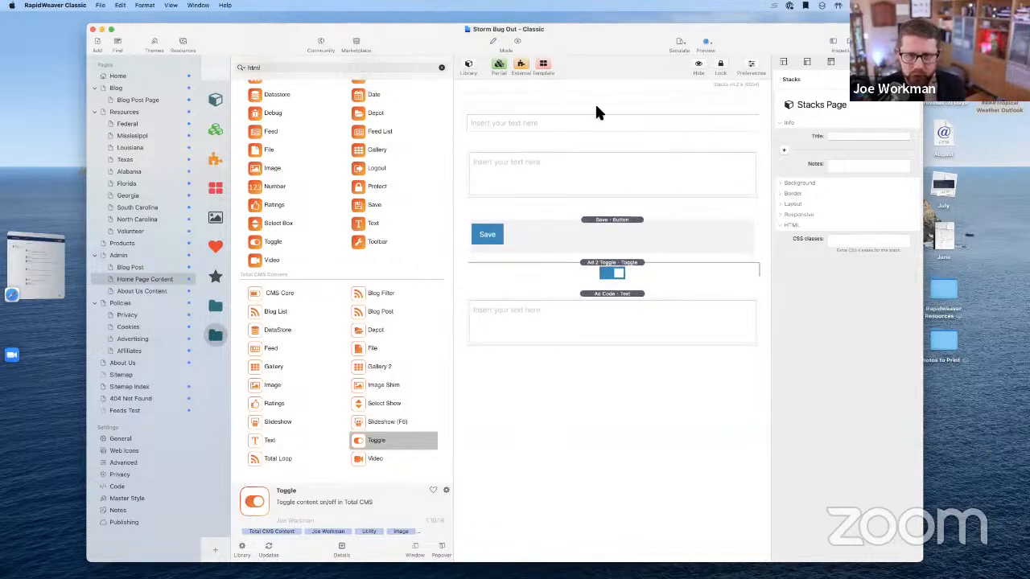
{"action": "left_click", "coordinate": [561, 90]}
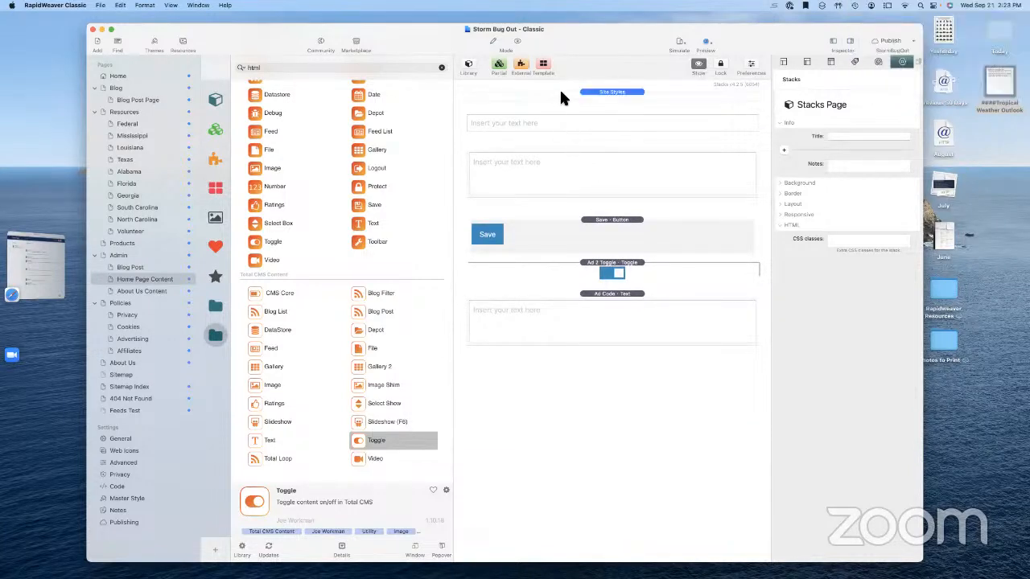
{"action": "left_click", "coordinate": [611, 100]}
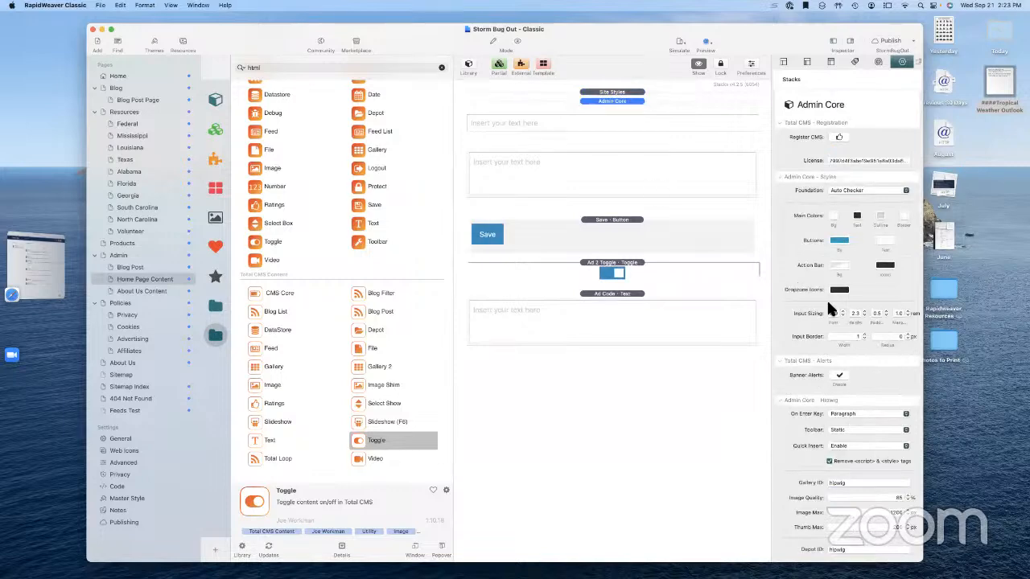
{"action": "scroll", "coordinate": [867, 321], "scroll_direction": "down", "scroll_amount": 8}
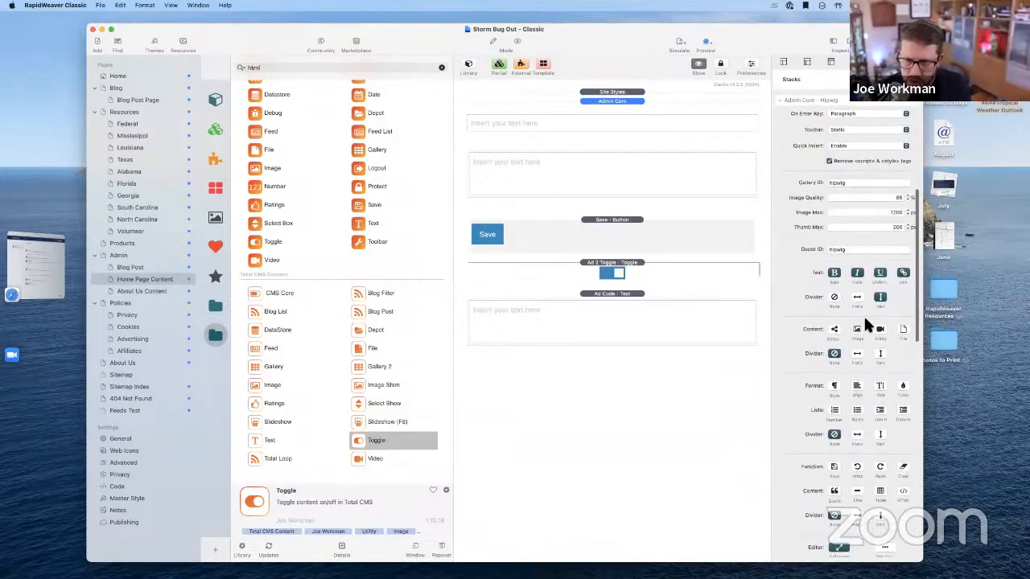
{"action": "scroll", "coordinate": [858, 323], "scroll_direction": "up", "scroll_amount": 3}
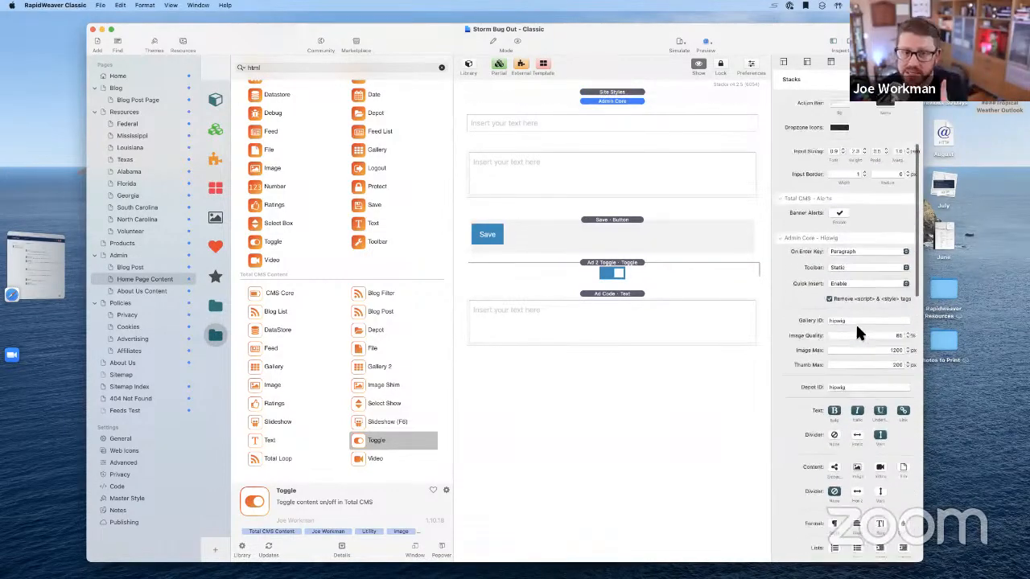
{"action": "scroll", "coordinate": [857, 323], "scroll_direction": "up", "scroll_amount": 2}
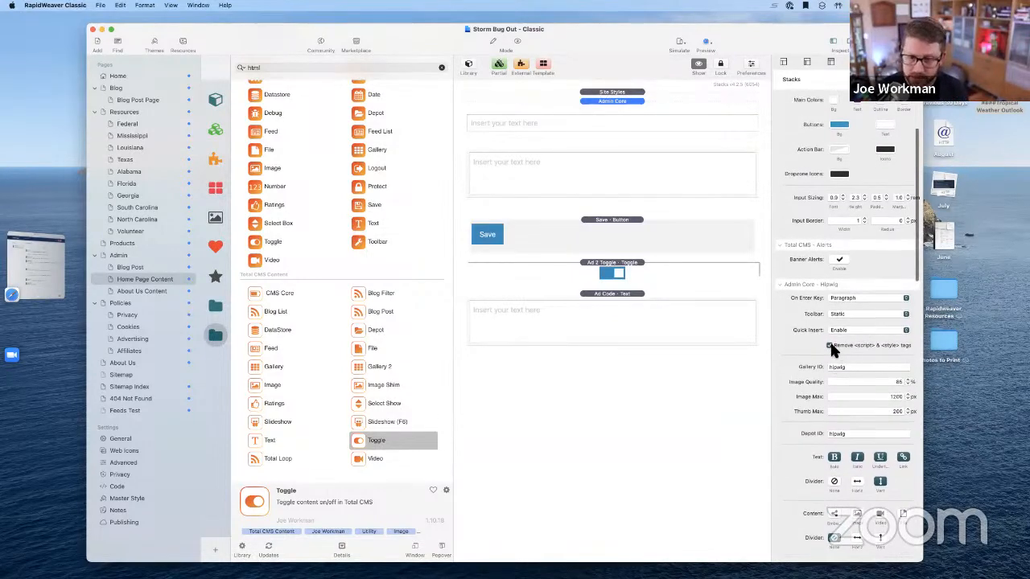
{"action": "left_click", "coordinate": [830, 345]}
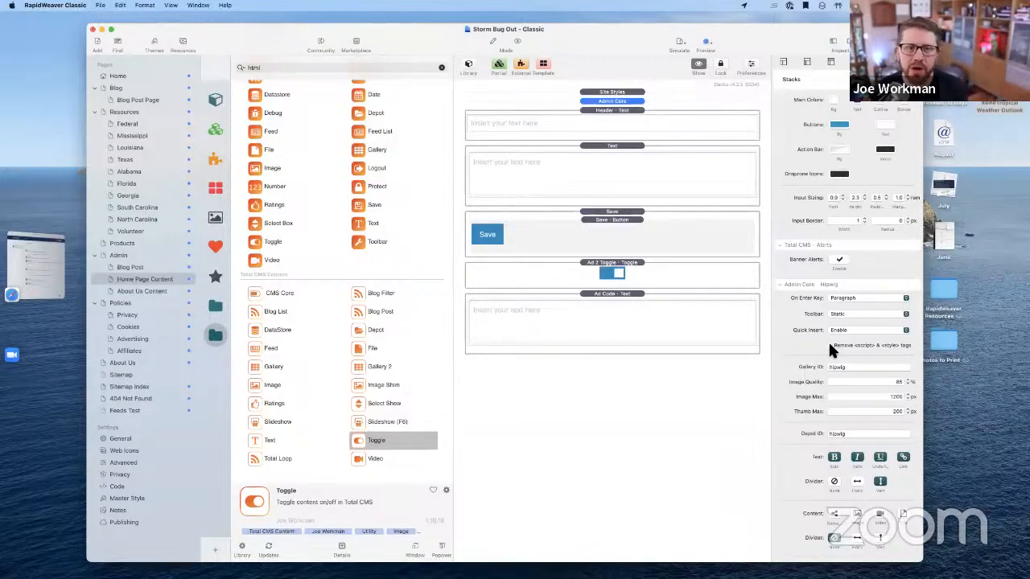
Reselect the Admin Core stack and preview the Home Page Content admin page
{"action": "left_click", "coordinate": [628, 395]}
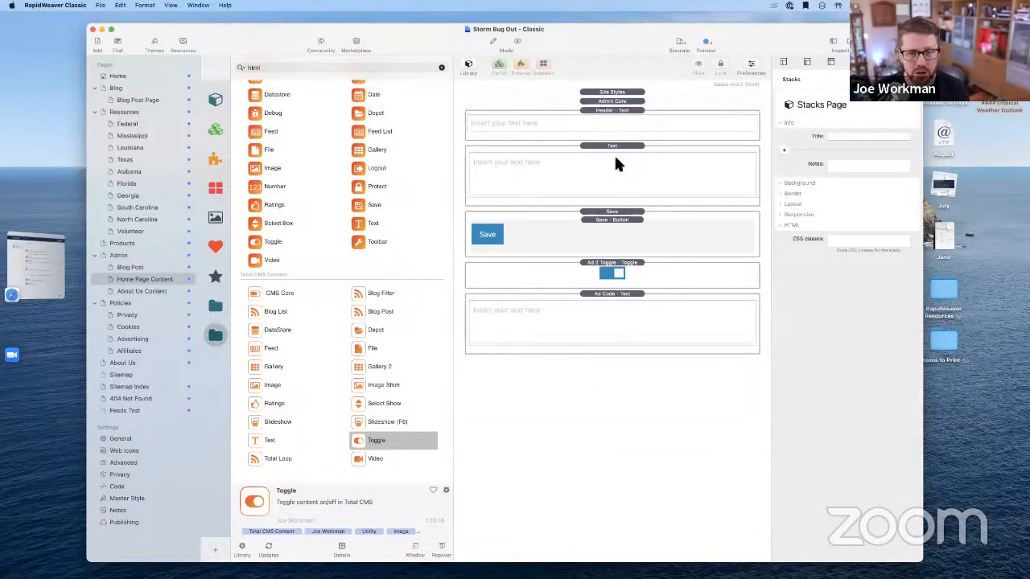
{"action": "left_click", "coordinate": [616, 102]}
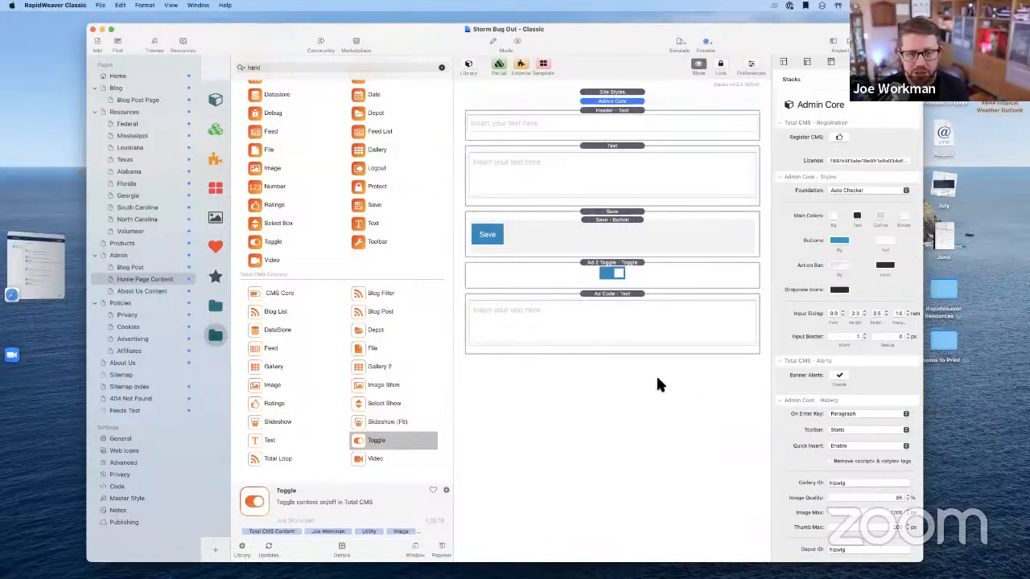
{"action": "left_click", "coordinate": [517, 41]}
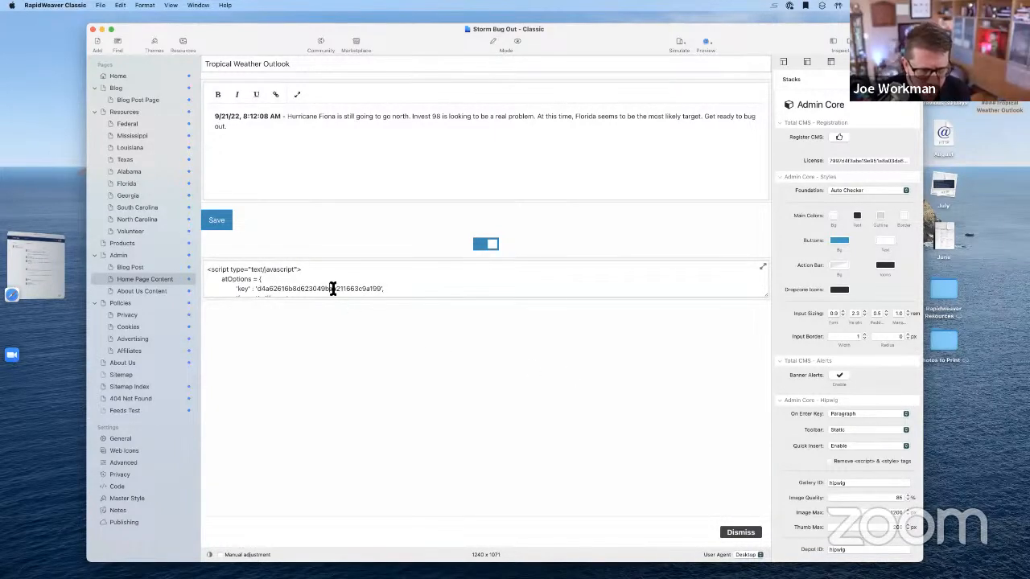
Replace the ad code box's old script with the new ad script and save it
{"action": "scroll", "coordinate": [328, 289], "scroll_direction": "down", "scroll_amount": 3}
{"action": "scroll", "coordinate": [332, 289], "scroll_direction": "up", "scroll_amount": 3}
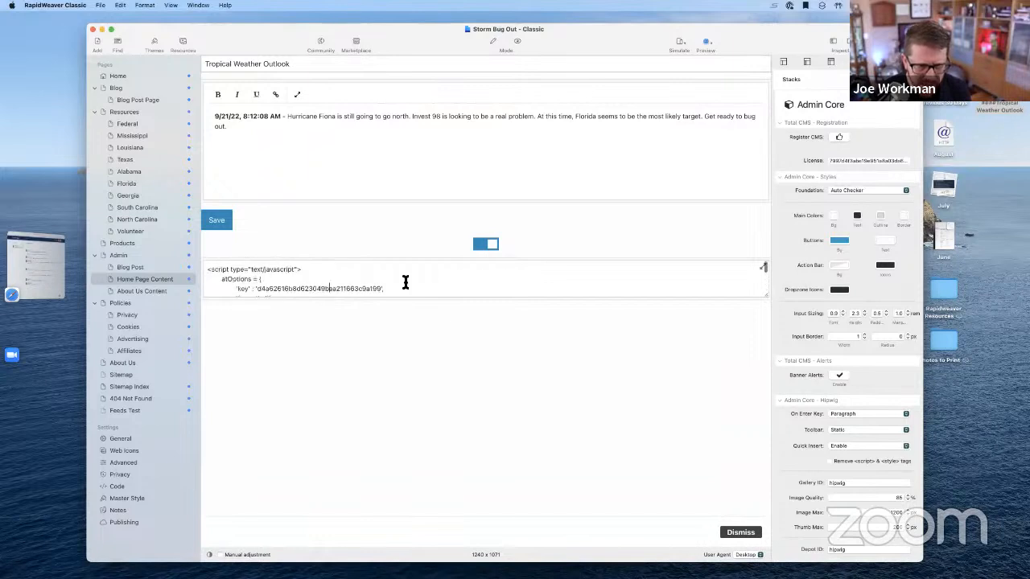
{"action": "key", "text": "super+a"}
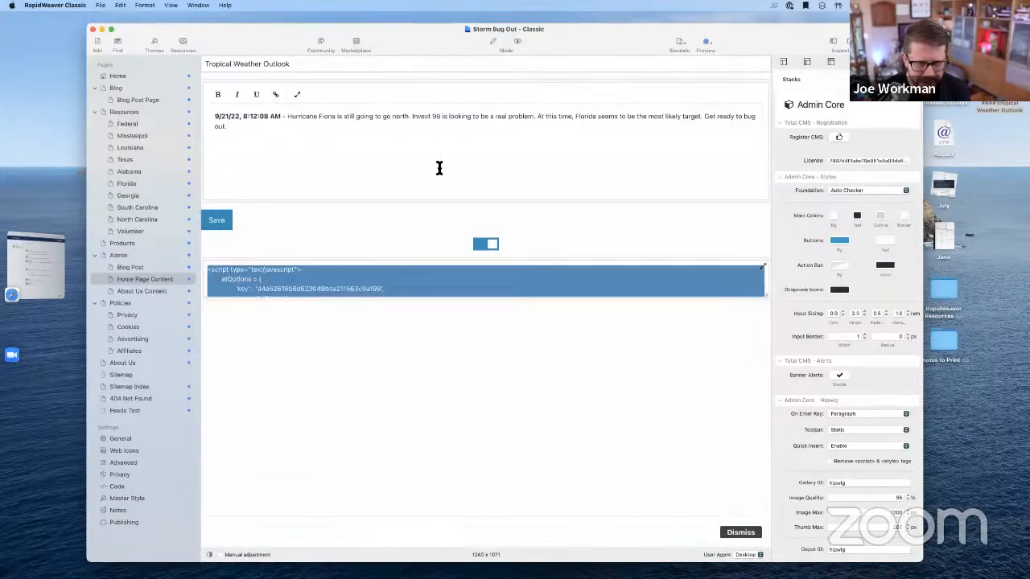
{"action": "key", "text": "BackSpace"}
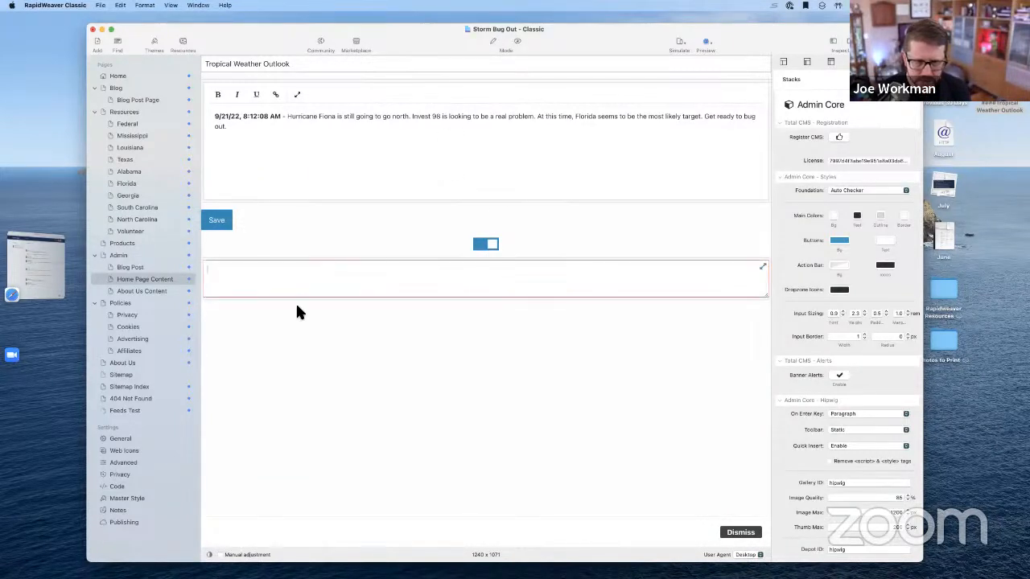
{"action": "key", "text": "super+v"}
{"action": "left_click", "coordinate": [221, 224]}
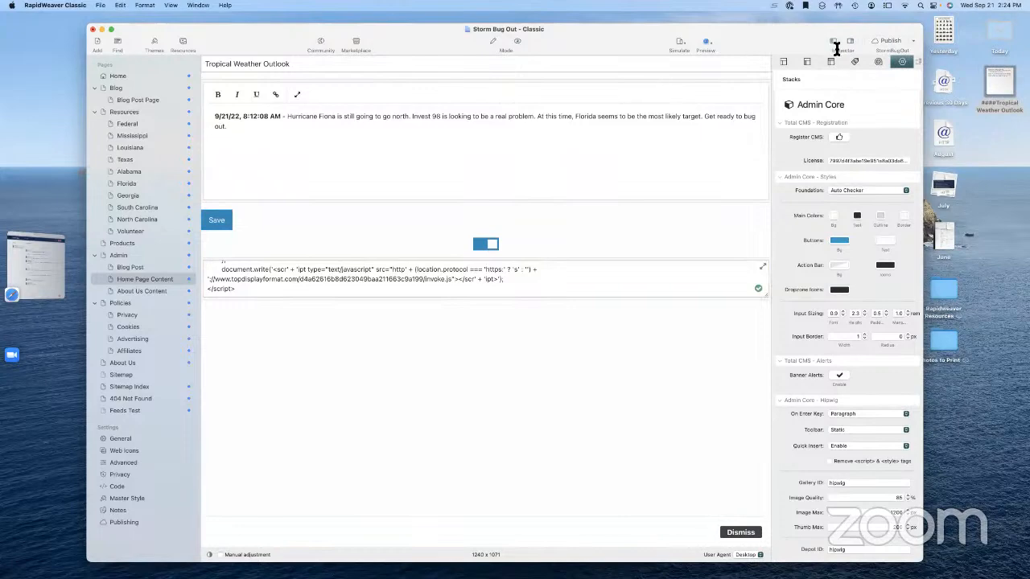
Preview the Home page with the new ad, then return to Stacks edit mode
{"action": "left_click", "coordinate": [129, 76]}
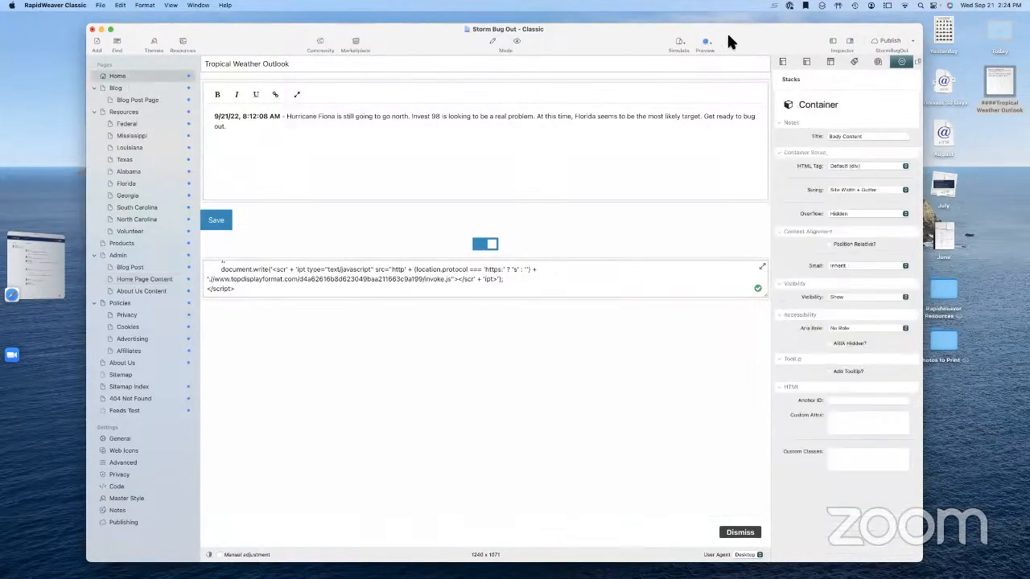
{"action": "left_click", "coordinate": [832, 41]}
{"action": "scroll", "coordinate": [578, 137], "scroll_direction": "down", "scroll_amount": 2}
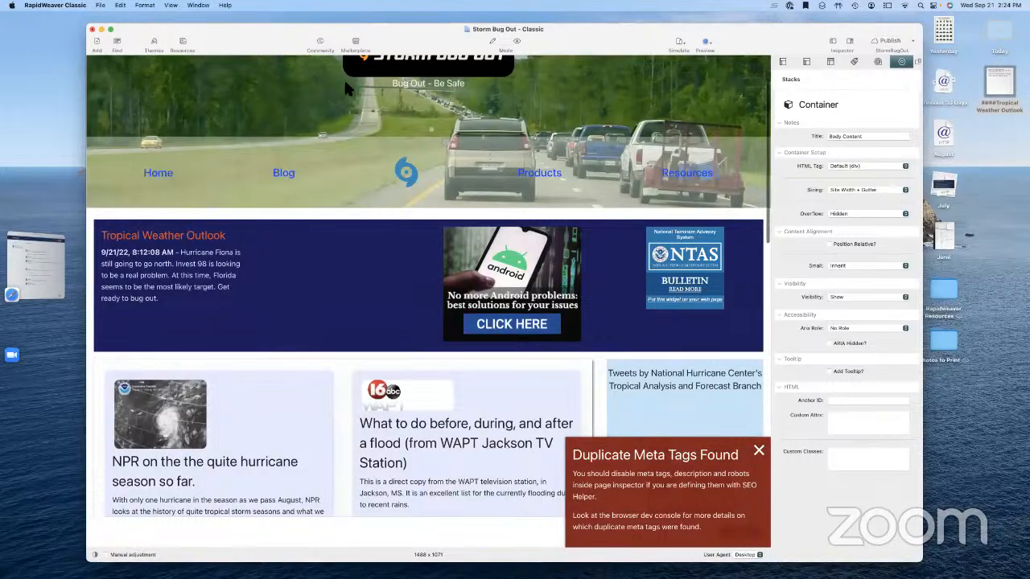
{"action": "left_click", "coordinate": [493, 42]}
{"action": "left_click", "coordinate": [516, 43]}
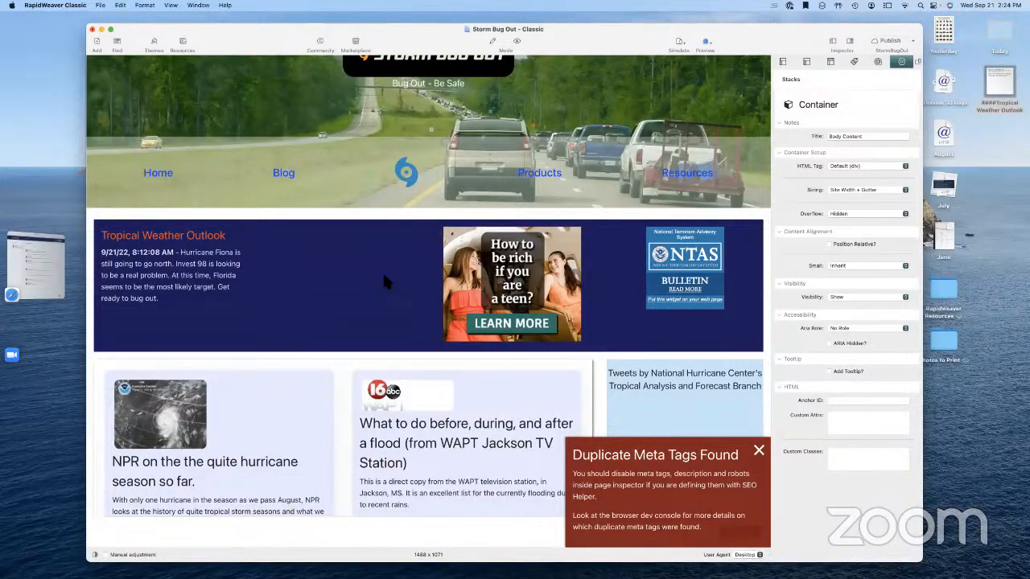
{"action": "key", "text": "super+r"}
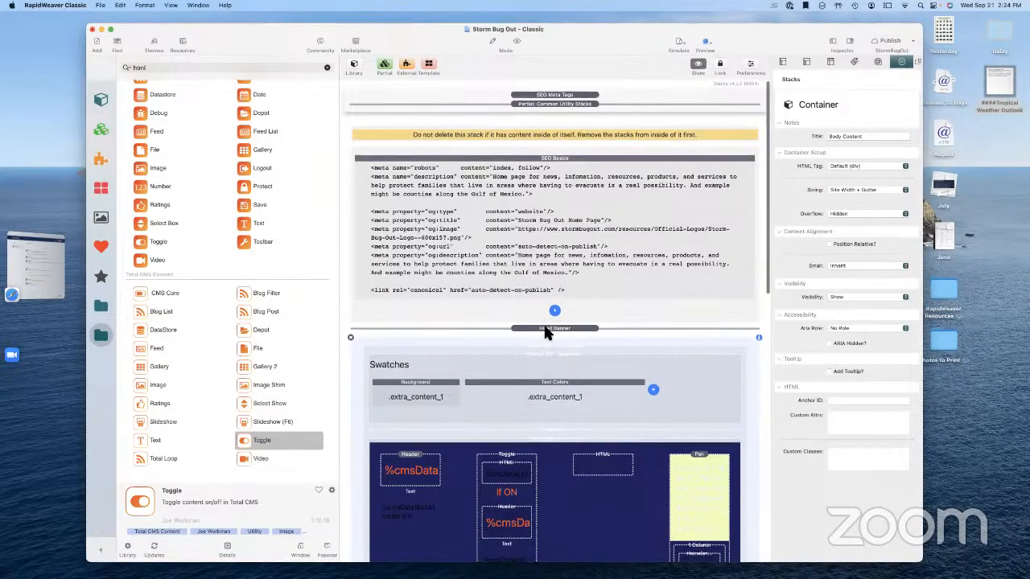
{"action": "scroll", "coordinate": [541, 330], "scroll_direction": "down", "scroll_amount": 5}
Check the %cmsData% CMS ID name in the code of the toggle's HTML block
{"action": "left_click", "coordinate": [501, 318]}
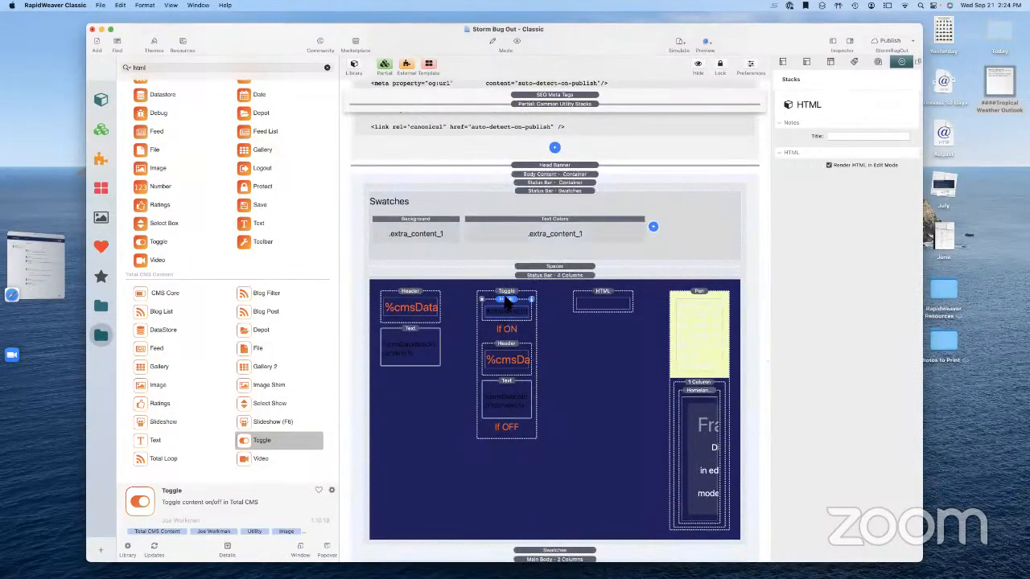
{"action": "left_click", "coordinate": [507, 294]}
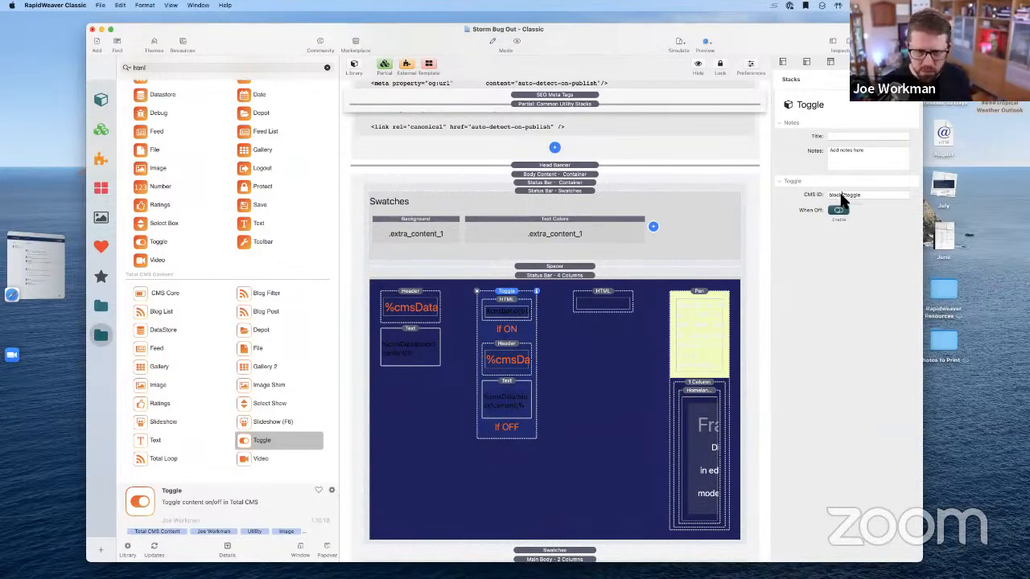
{"action": "left_click", "coordinate": [508, 318]}
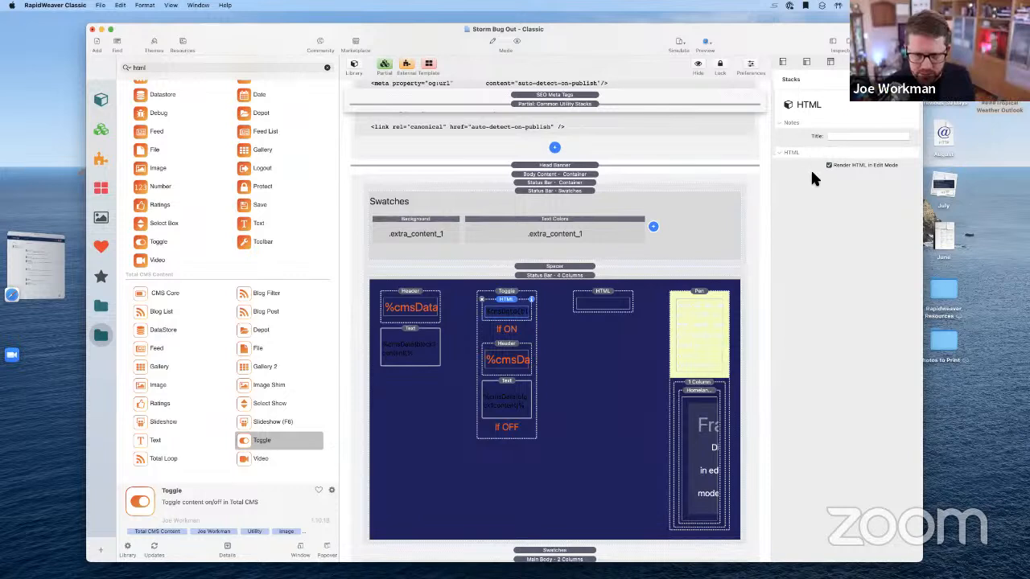
{"action": "double_click", "coordinate": [507, 312]}
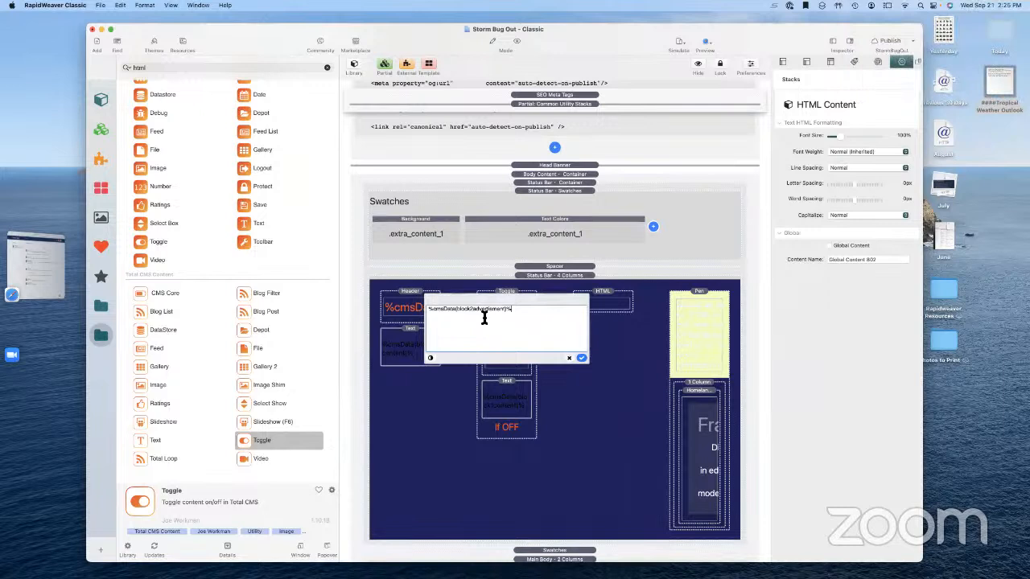
{"action": "double_click", "coordinate": [480, 310]}
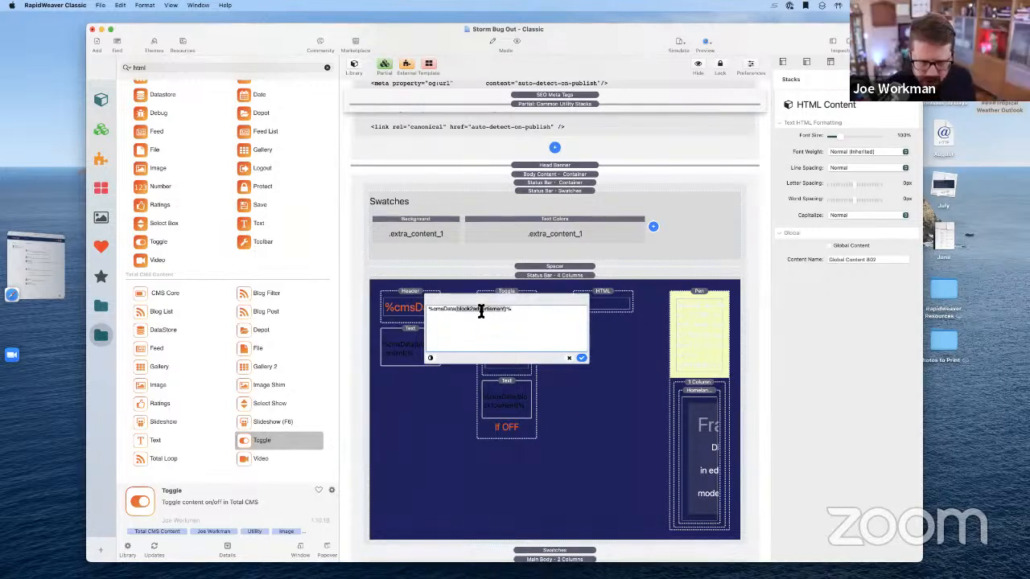
Close the code view and open Home Page Content from the Pages sidebar
{"action": "left_click", "coordinate": [580, 358]}
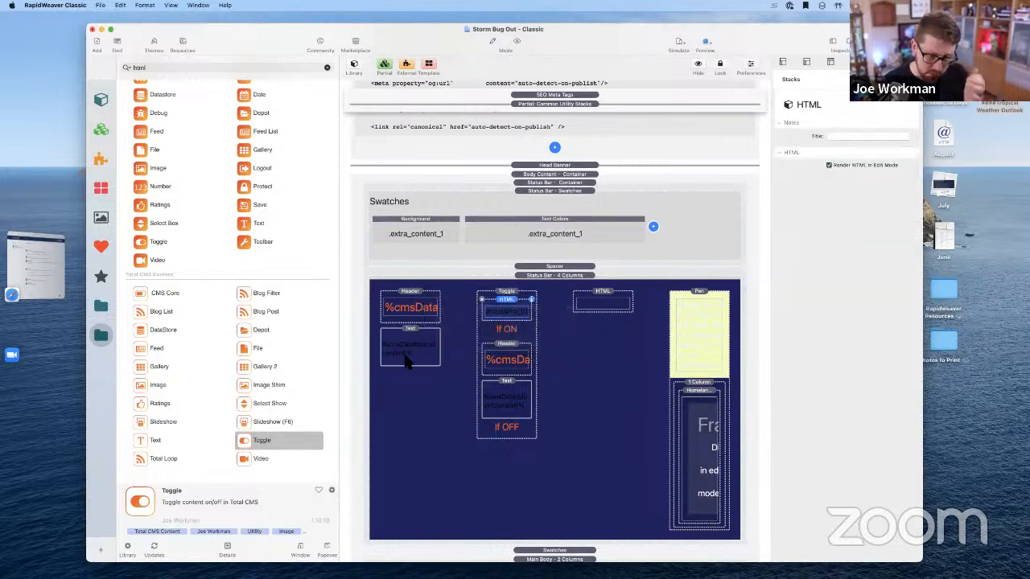
{"action": "key", "text": "alt+super+s"}
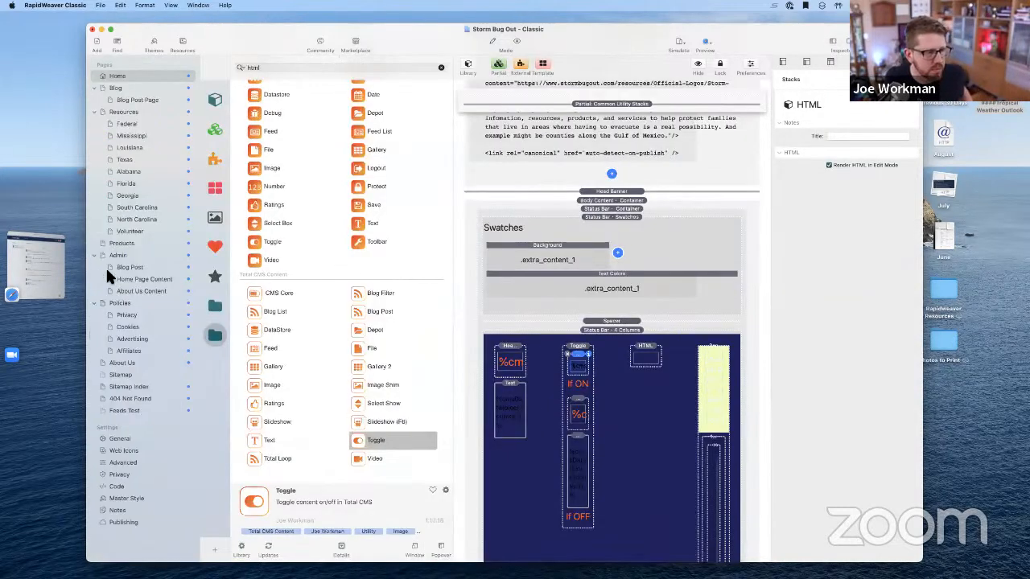
{"action": "left_click", "coordinate": [126, 278]}
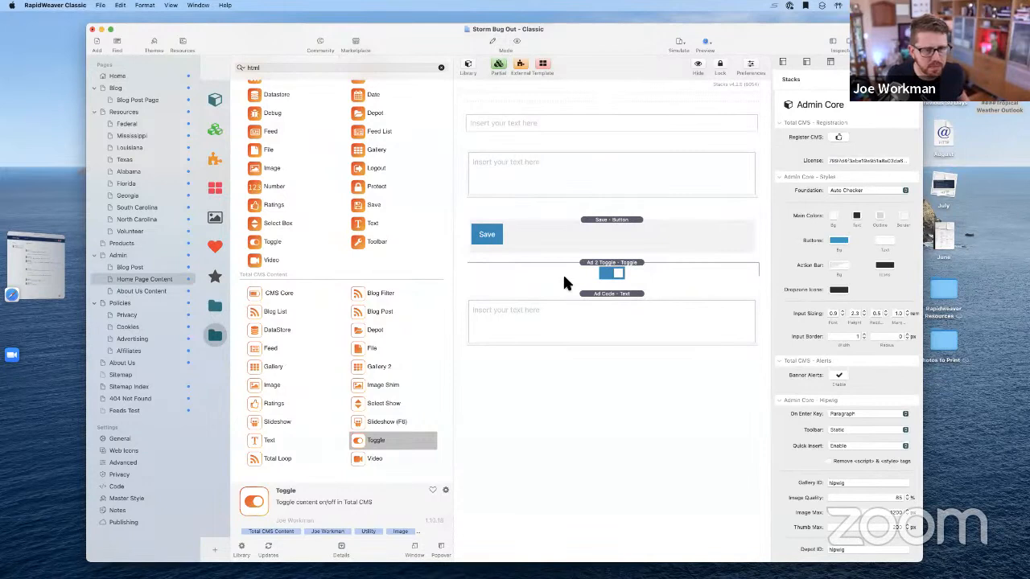
Set the Ad Code - Text stack's CMS ID to block2advertisement and save the project
{"action": "left_click", "coordinate": [564, 313]}
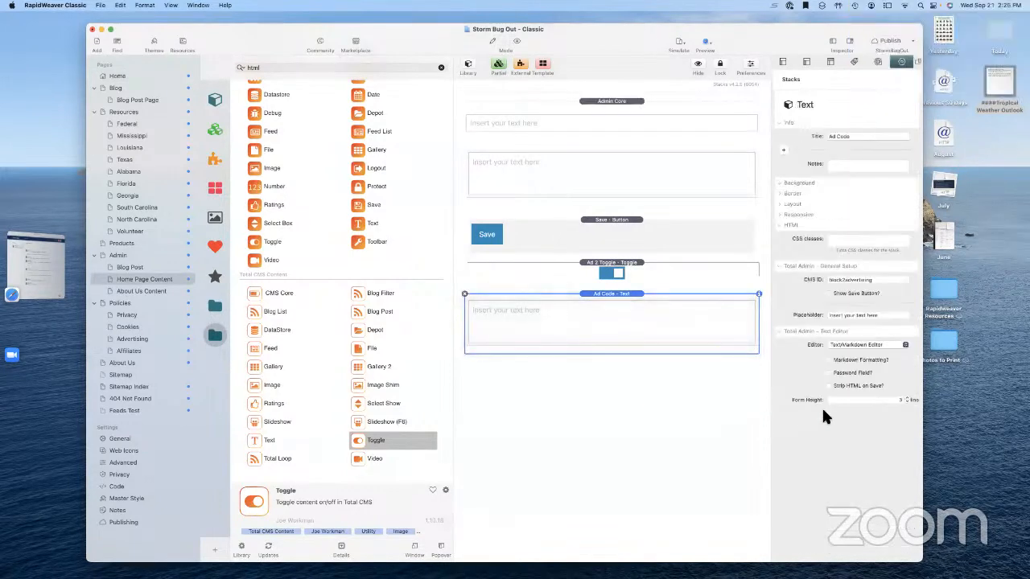
{"action": "double_click", "coordinate": [858, 282]}
{"action": "type", "text": "block2advertisement"}
{"action": "key", "text": "Tab"}
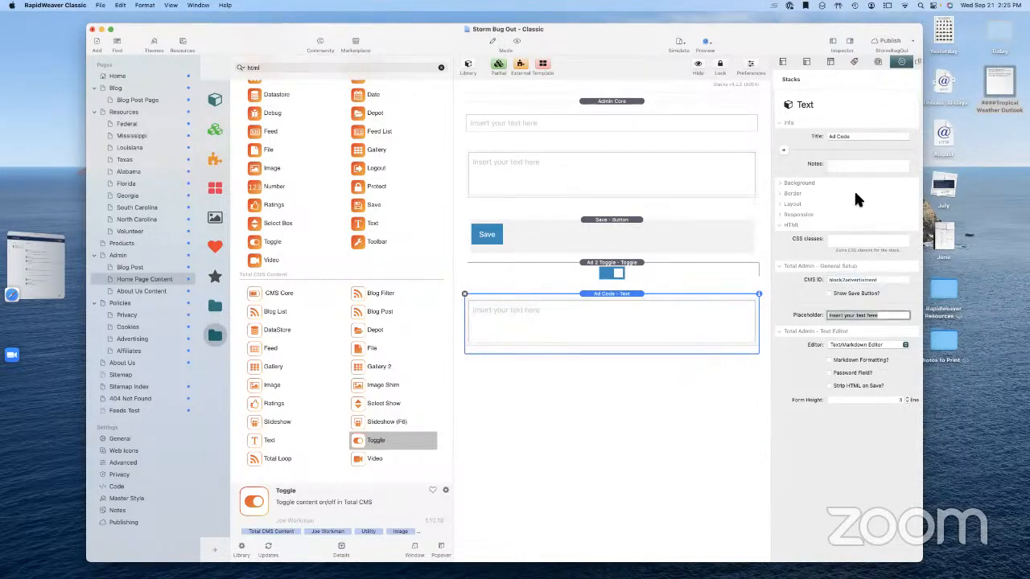
{"action": "key", "text": "super+s"}
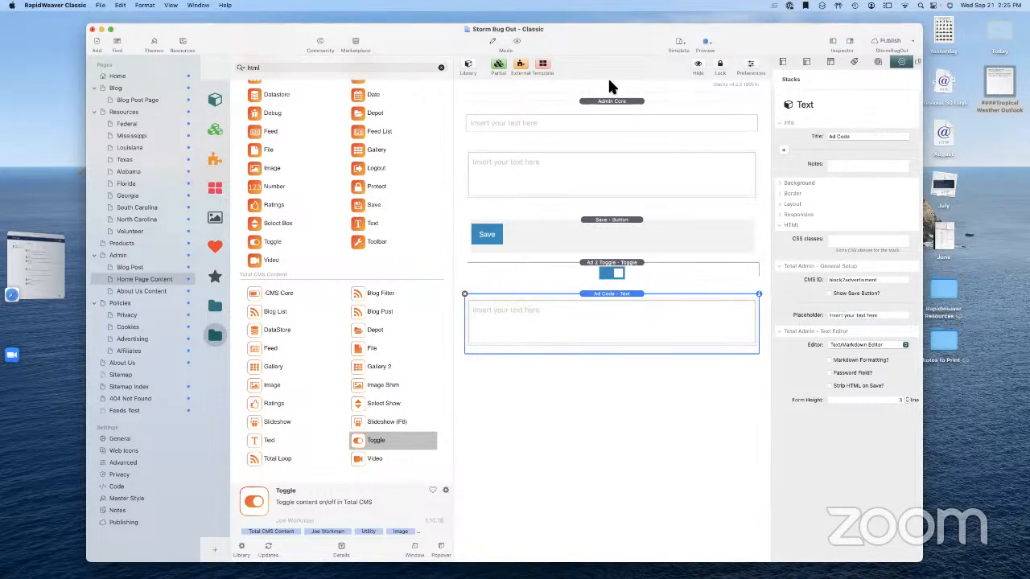
Check the admin page in Preview, return to editing, and go to the Home page
{"action": "left_click", "coordinate": [517, 42]}
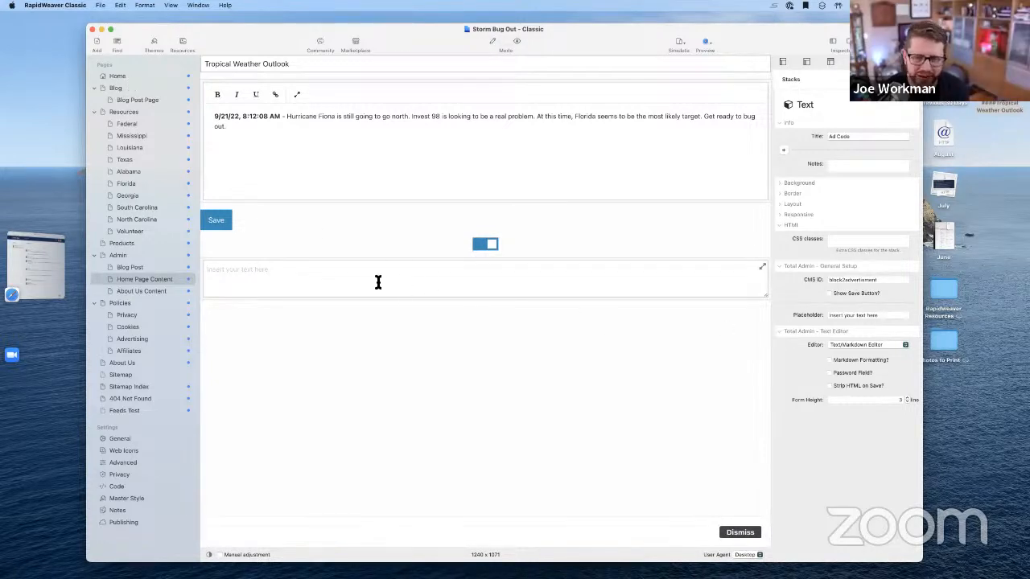
{"action": "left_click", "coordinate": [491, 40]}
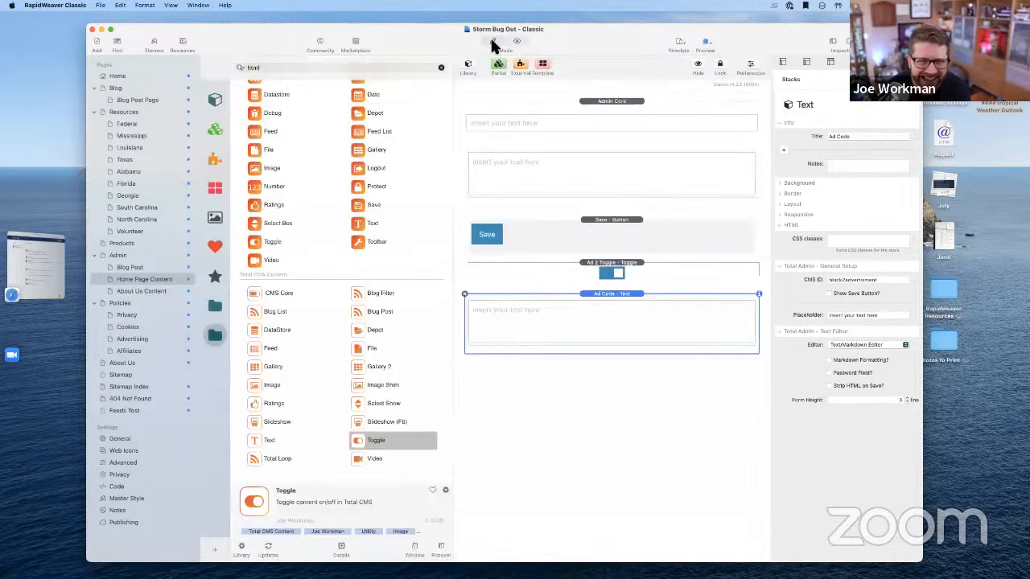
{"action": "left_click", "coordinate": [517, 41]}
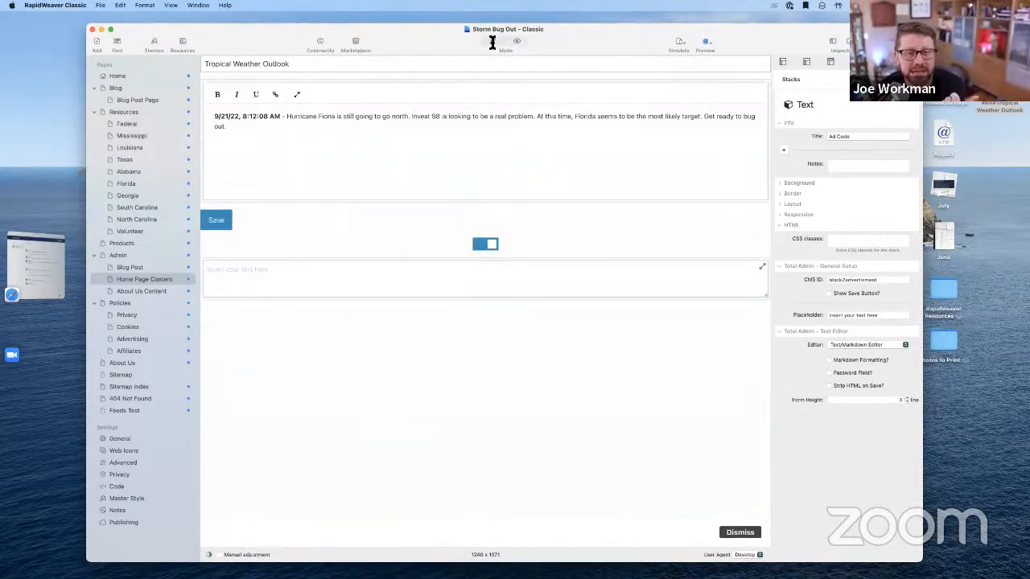
{"action": "left_click", "coordinate": [493, 41]}
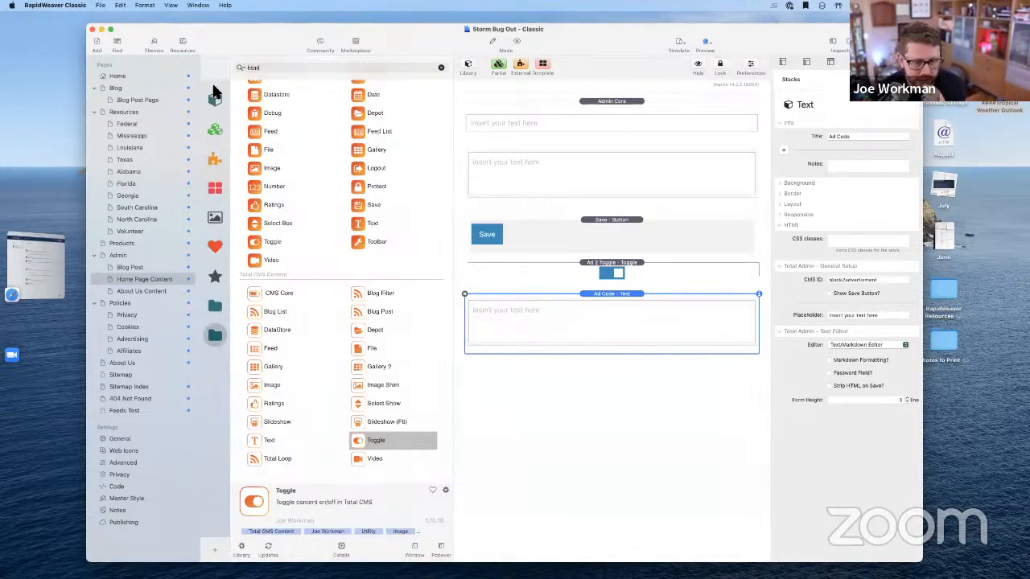
{"action": "left_click", "coordinate": [137, 76]}
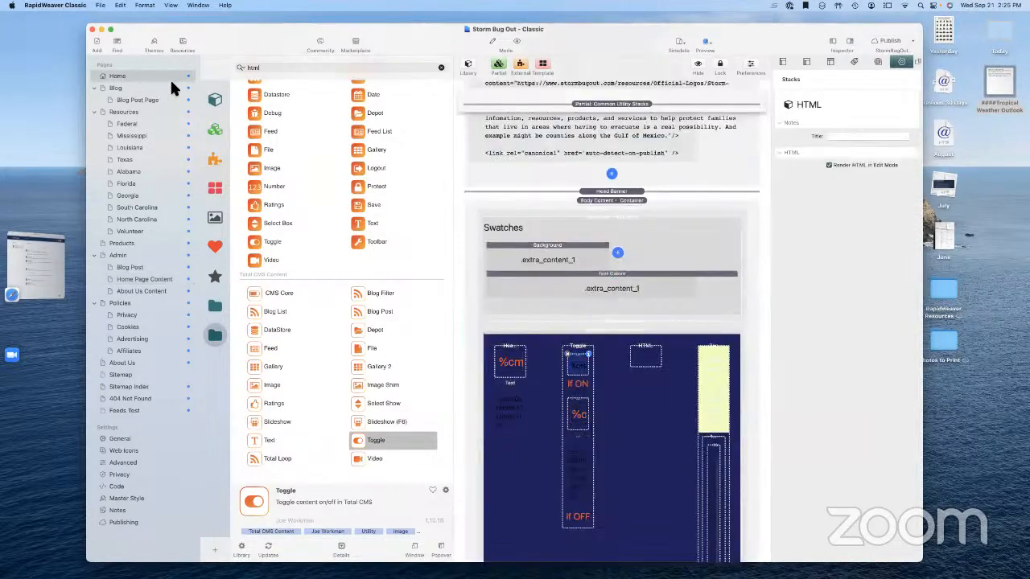
Copy the ad script from the HTML block in the Home page status bar
{"action": "left_click", "coordinate": [646, 360]}
{"action": "double_click", "coordinate": [648, 364]}
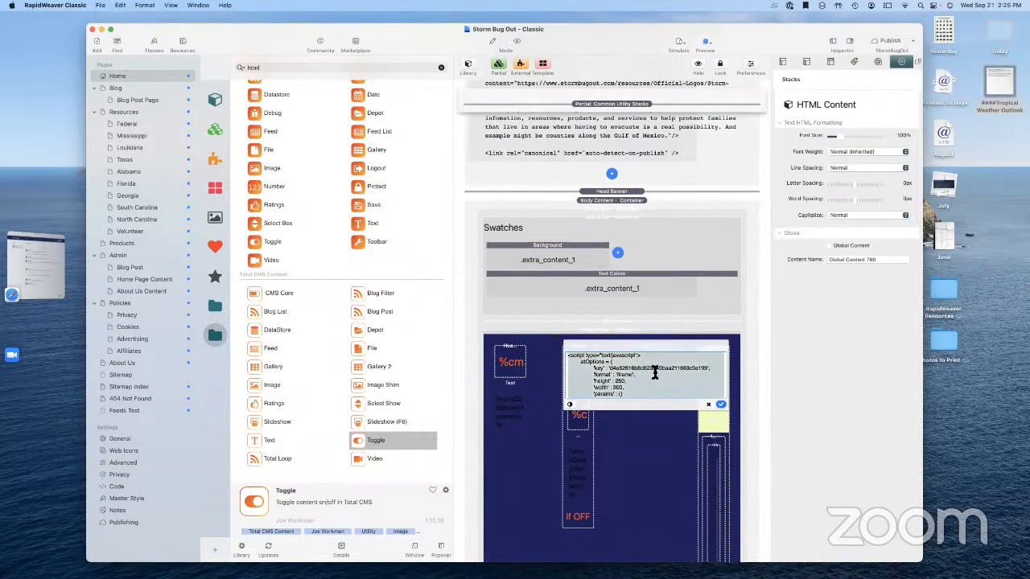
{"action": "left_click", "coordinate": [707, 404]}
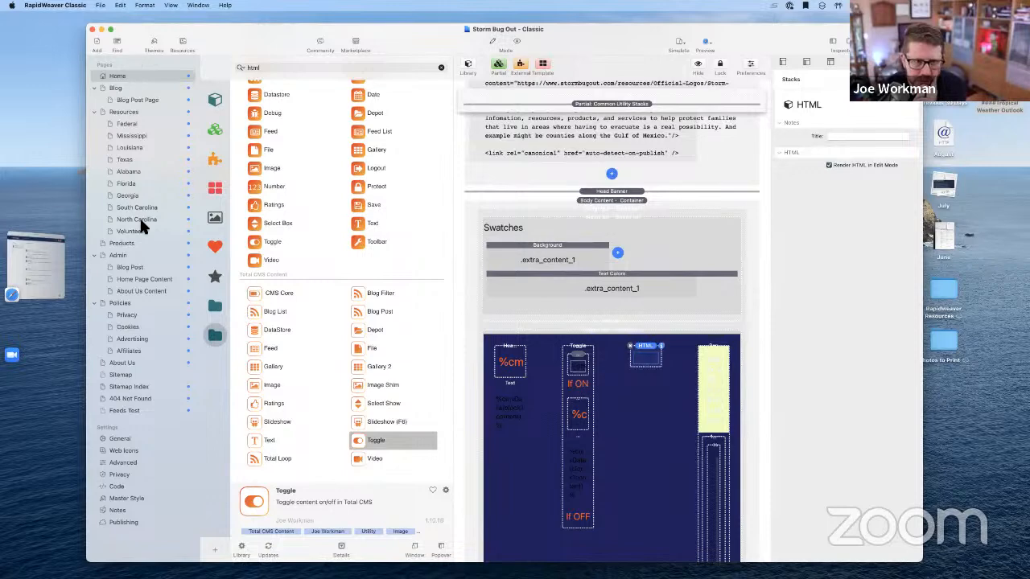
Save the script in the Ad Code field of Home Page Content's preview, then preview Home
{"action": "left_click", "coordinate": [155, 278]}
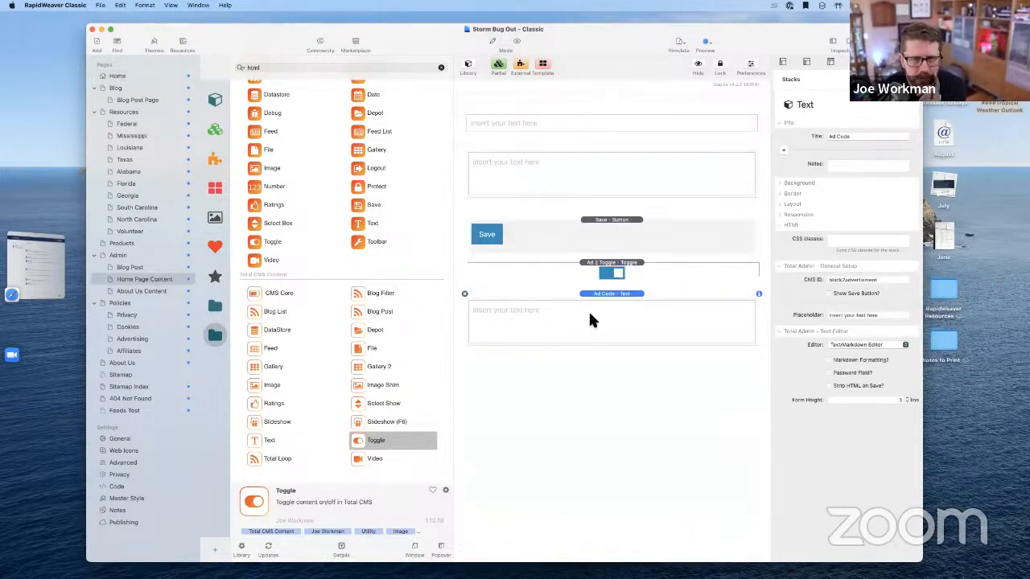
{"action": "left_click", "coordinate": [517, 41]}
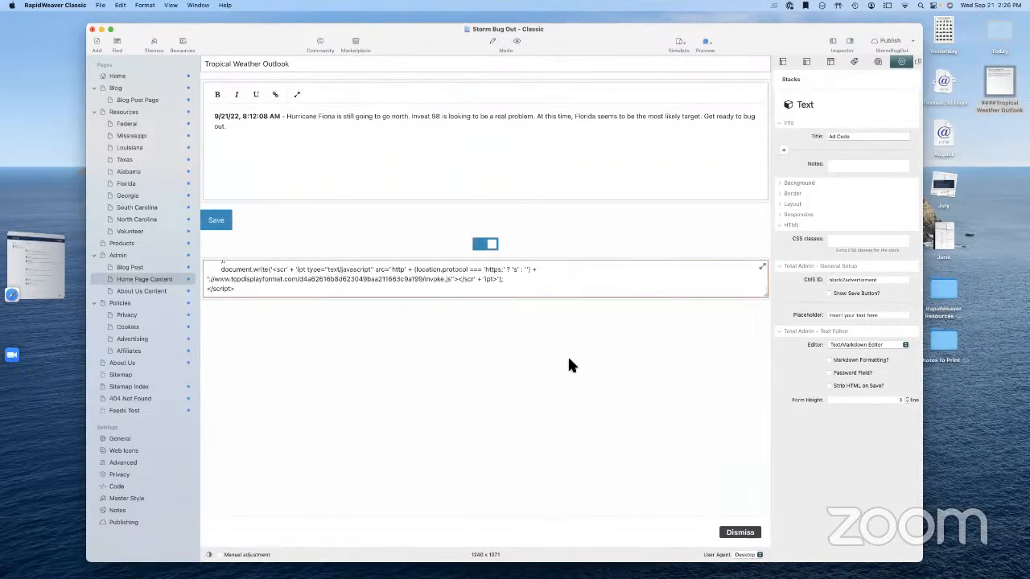
{"action": "left_click", "coordinate": [213, 225]}
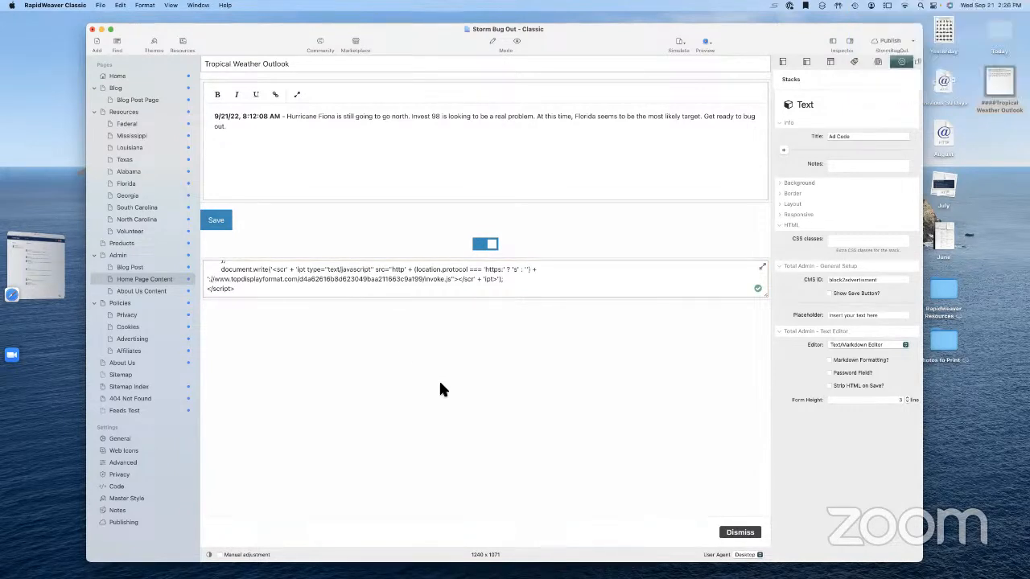
{"action": "left_click", "coordinate": [142, 75]}
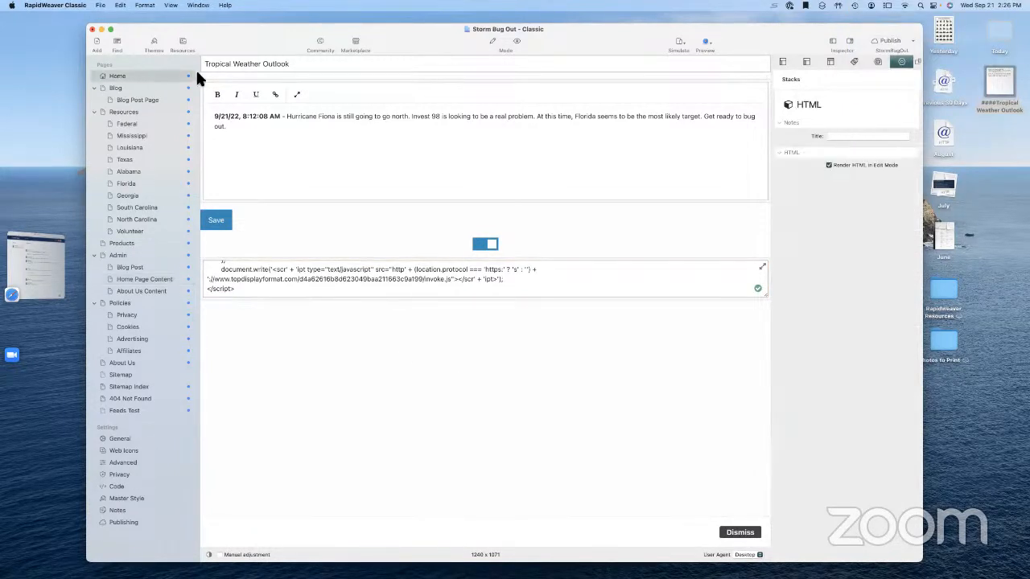
{"action": "left_click", "coordinate": [515, 42]}
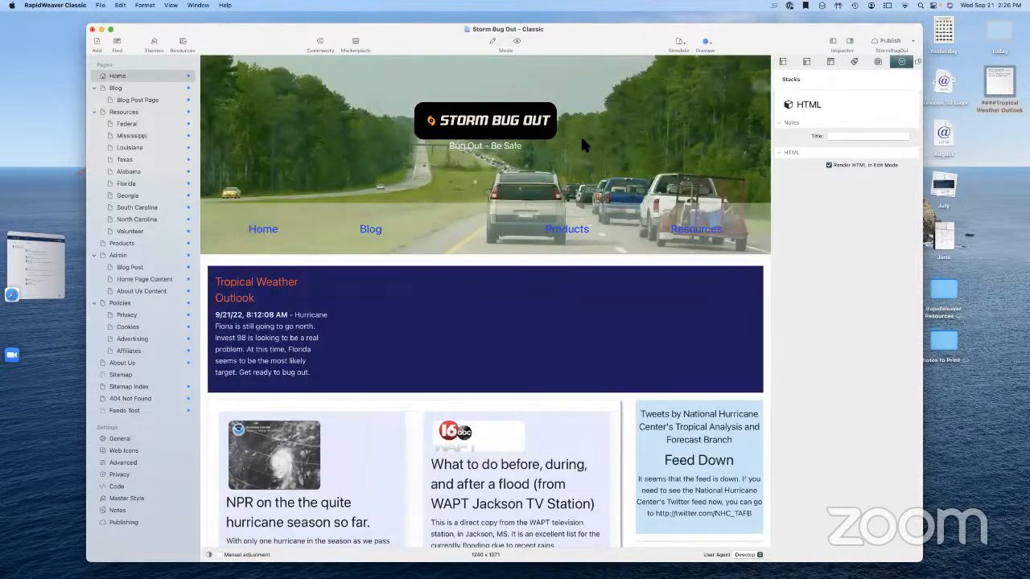
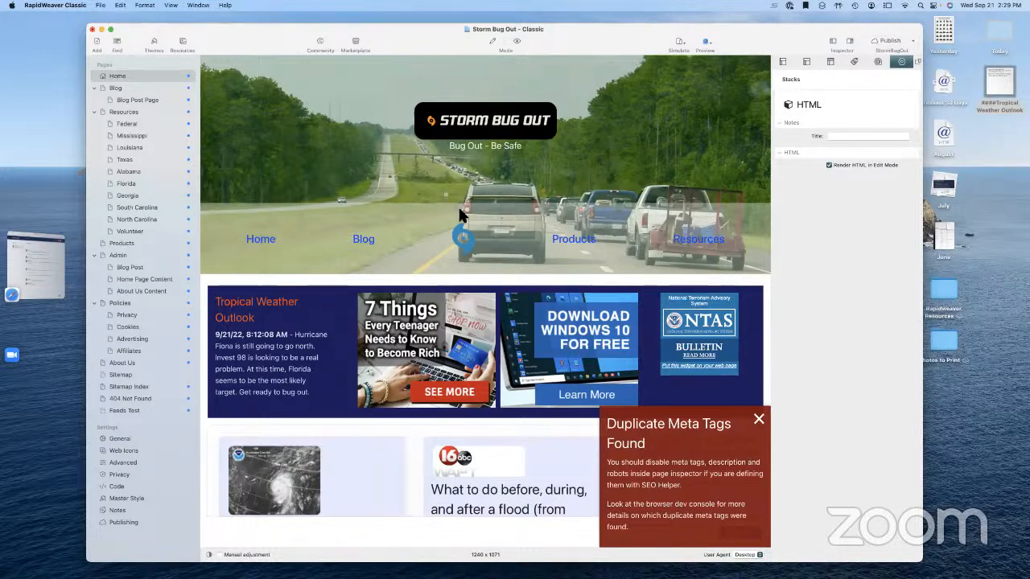
Bring Safari's Weaver's Space community messages window to the front
{"action": "left_click", "coordinate": [44, 275]}
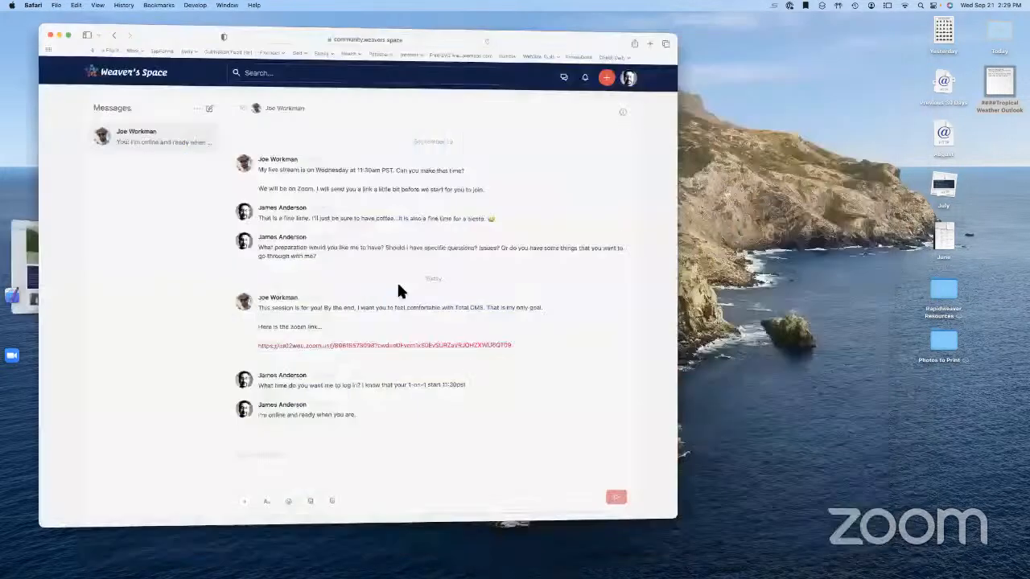
Shift the Safari window right and open flipboard.com in a new tab
{"action": "left_click_drag", "start_coordinate": [191, 32], "coordinate": [296, 38]}
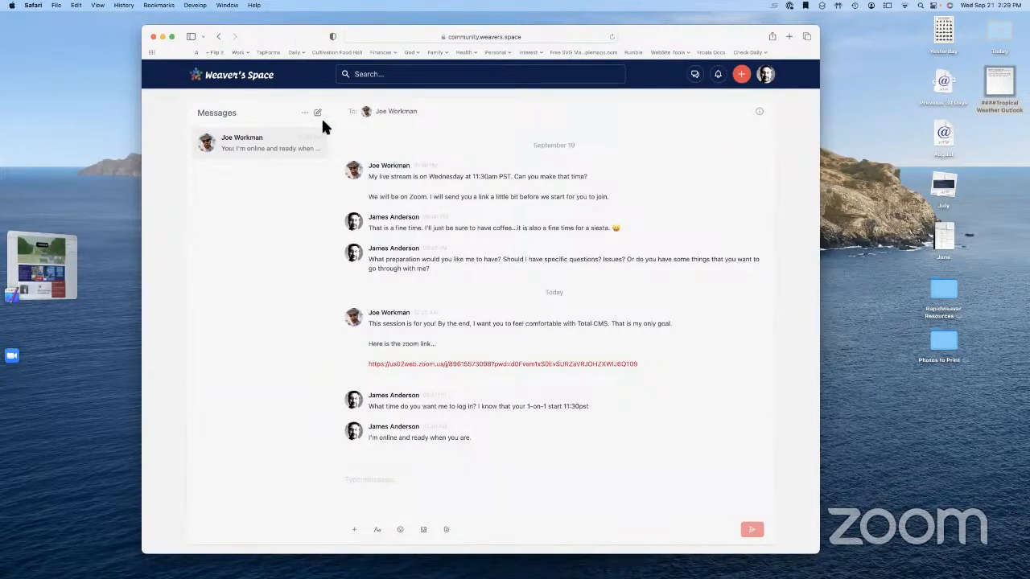
{"action": "key", "text": "super+t"}
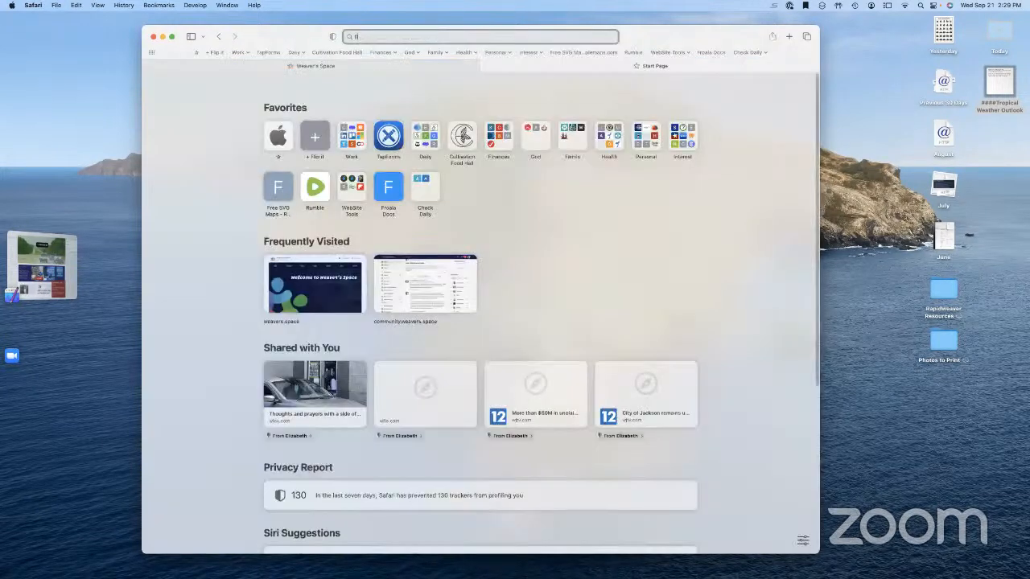
{"action": "type", "text": "flipboard.com"}
{"action": "key", "text": "Return"}
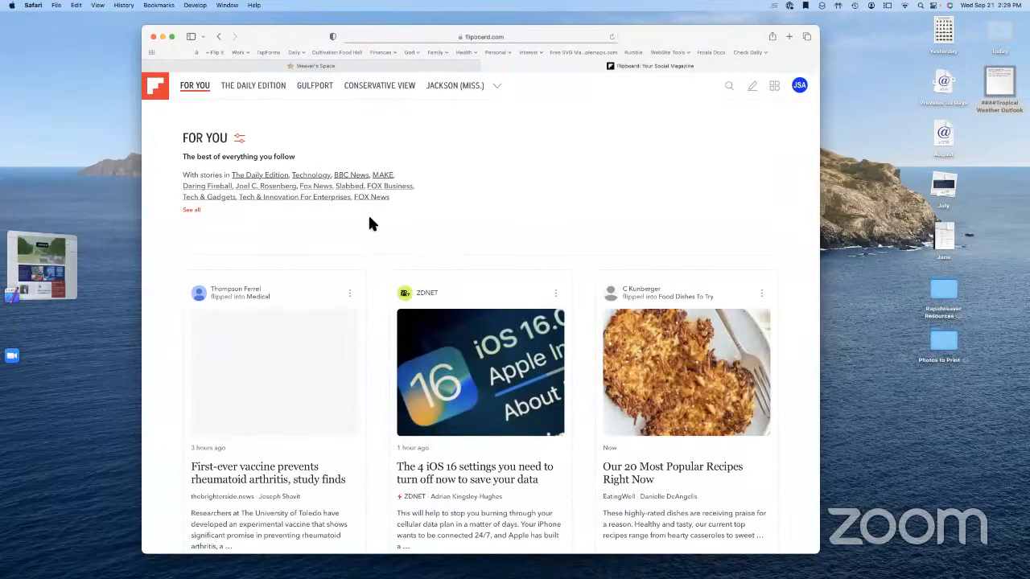
Browse the Flipboard feed and open the iOS 16 data settings story
{"action": "scroll", "coordinate": [370, 222], "scroll_direction": "down", "scroll_amount": 3}
{"action": "scroll", "coordinate": [369, 224], "scroll_direction": "down", "scroll_amount": 5}
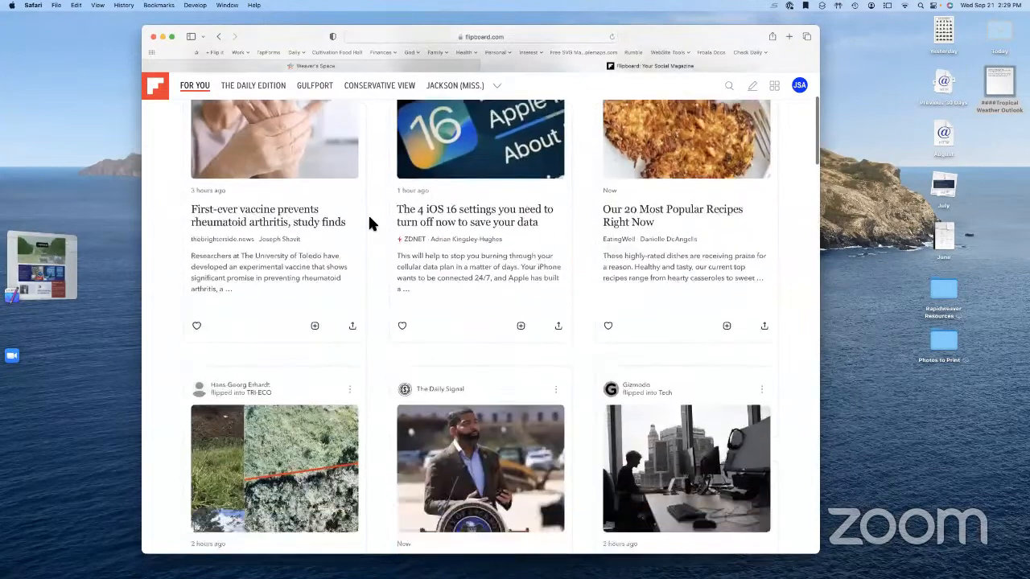
{"action": "scroll", "coordinate": [369, 224], "scroll_direction": "down", "scroll_amount": 3}
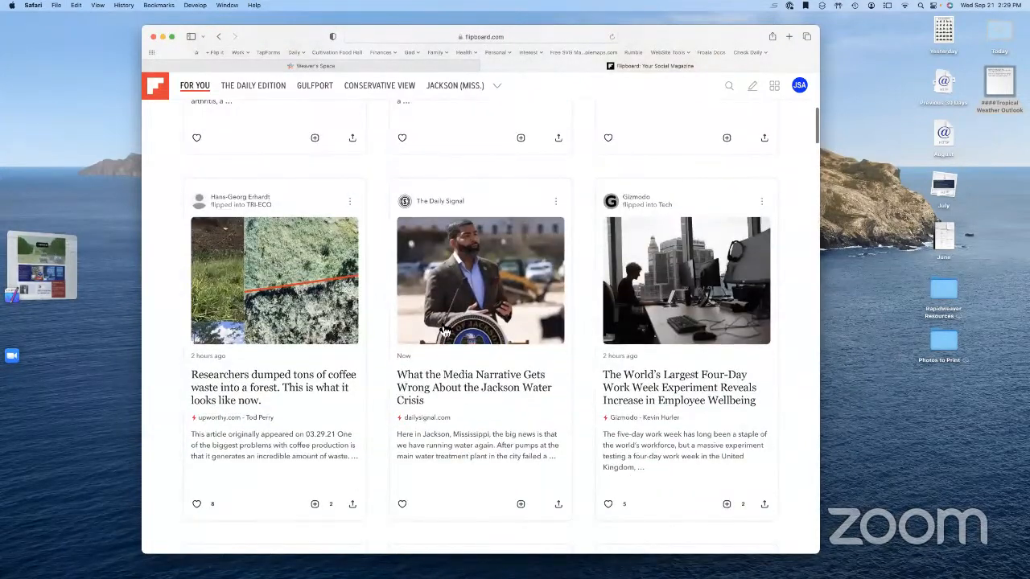
{"action": "scroll", "coordinate": [449, 334], "scroll_direction": "up", "scroll_amount": 4}
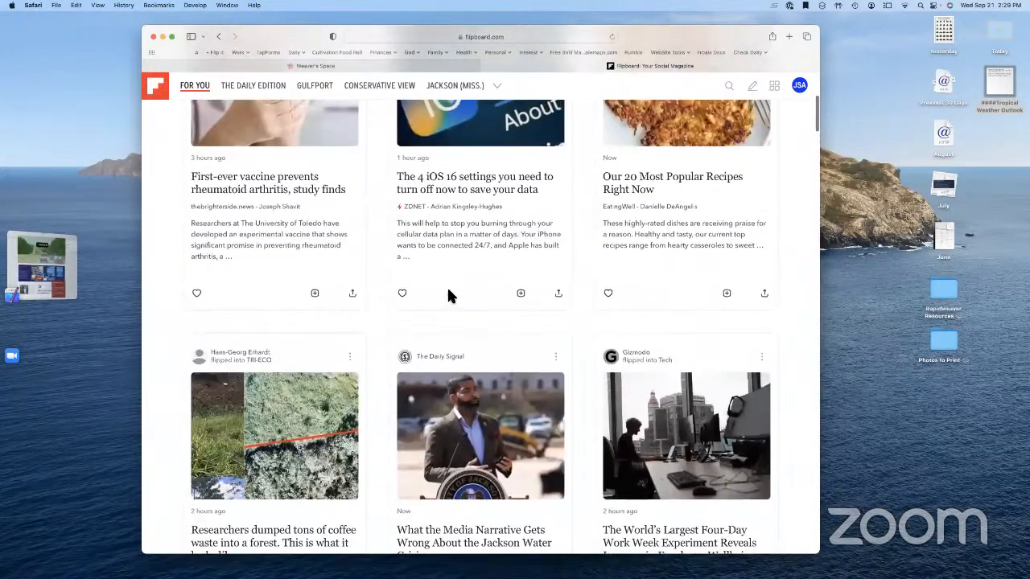
{"action": "scroll", "coordinate": [453, 264], "scroll_direction": "up", "scroll_amount": 1}
{"action": "left_click", "coordinate": [458, 254]}
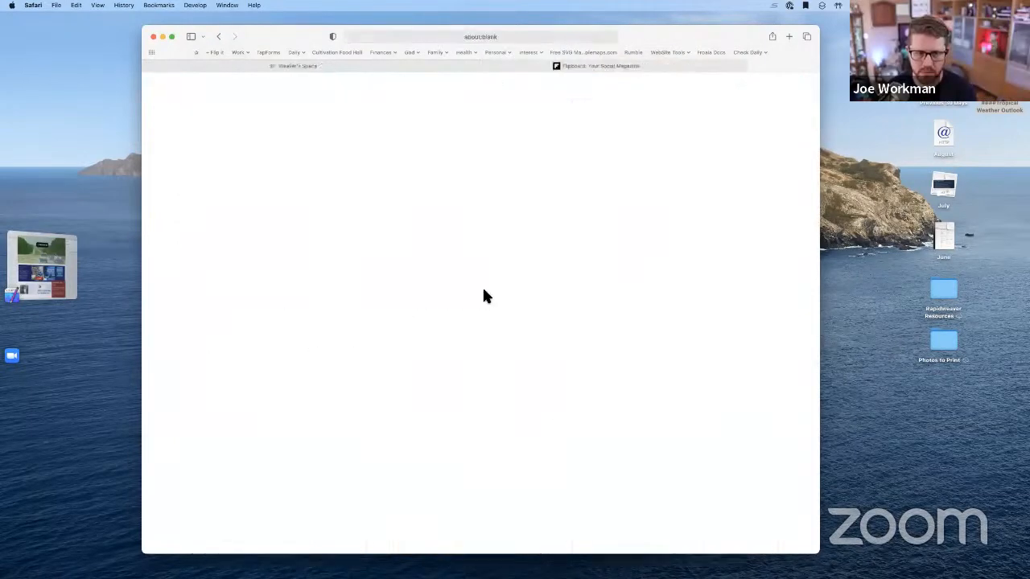
Scroll into the ZDNet iOS 16 article and dismiss the advert at its top
{"action": "scroll", "coordinate": [483, 298], "scroll_direction": "down", "scroll_amount": 10}
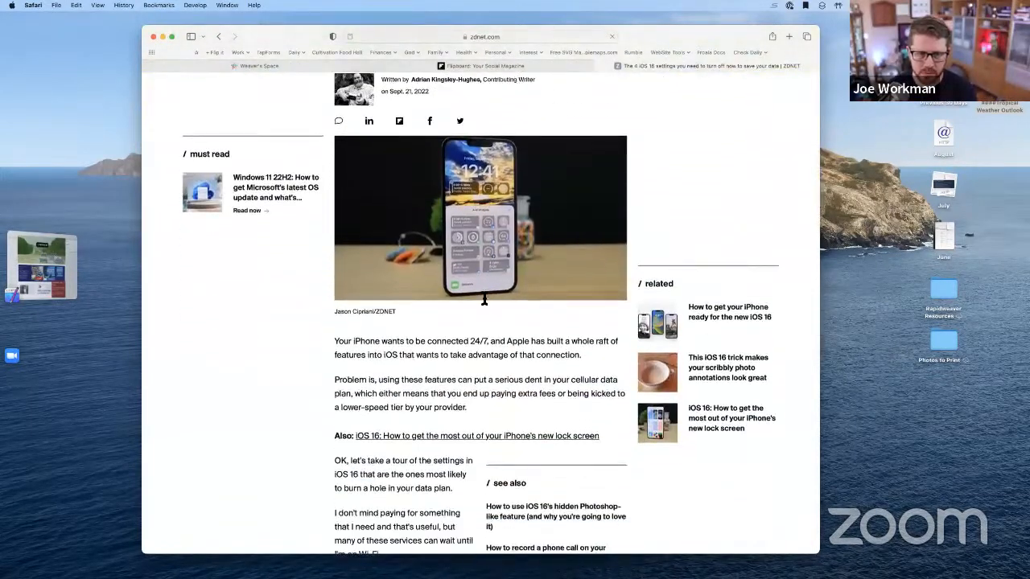
{"action": "scroll", "coordinate": [484, 299], "scroll_direction": "down", "scroll_amount": 20}
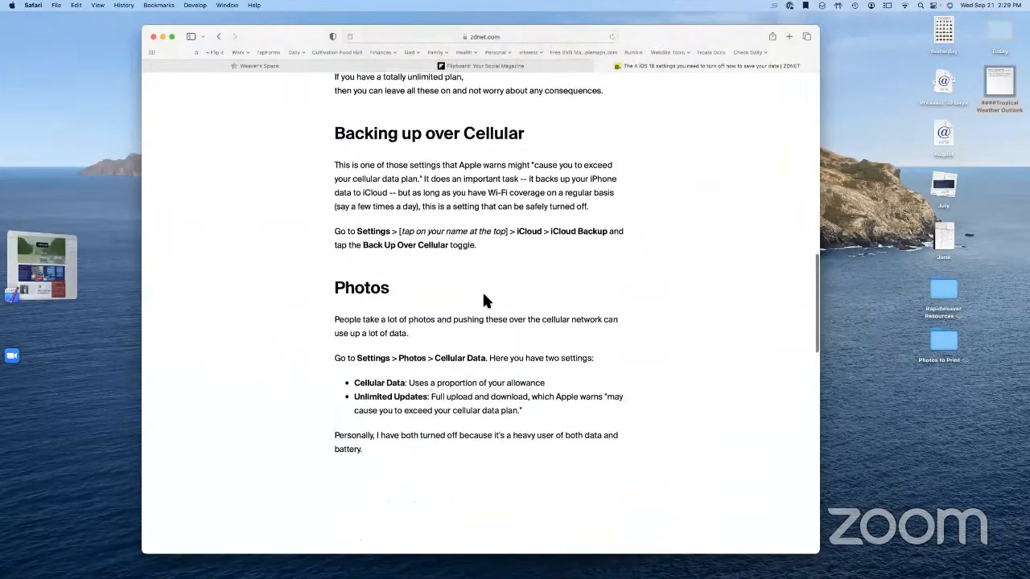
{"action": "scroll", "coordinate": [486, 301], "scroll_direction": "down", "scroll_amount": 3}
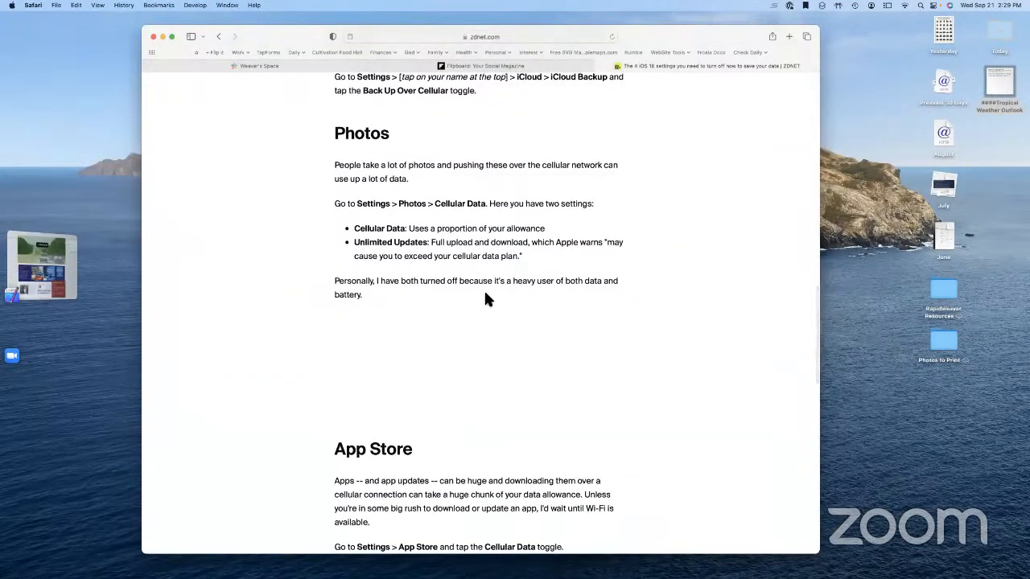
{"action": "scroll", "coordinate": [485, 301], "scroll_direction": "down", "scroll_amount": 1}
{"action": "scroll", "coordinate": [480, 281], "scroll_direction": "up", "scroll_amount": 4}
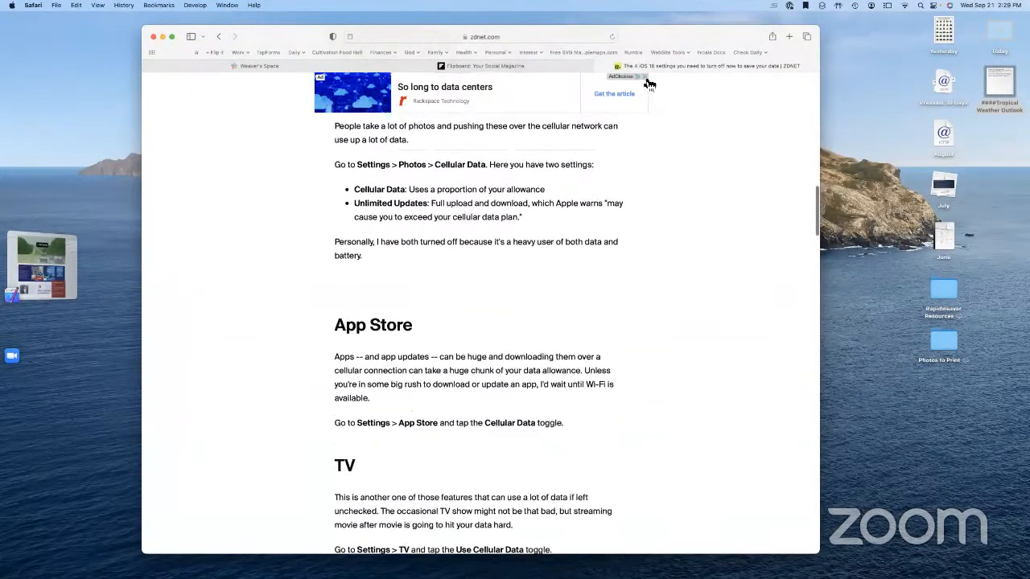
{"action": "left_click", "coordinate": [645, 76]}
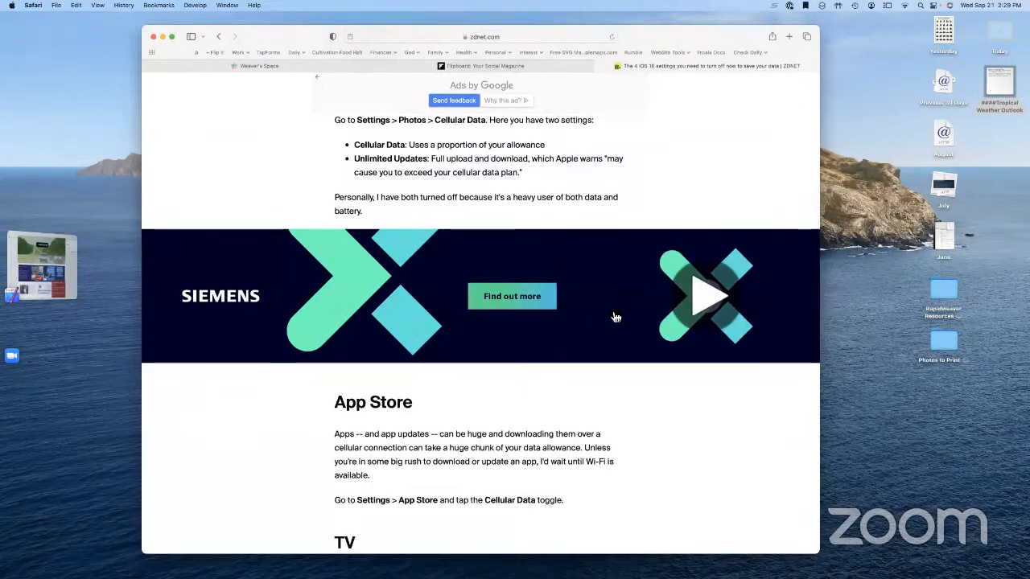
Read on through the article's sections down to the related Apple links
{"action": "scroll", "coordinate": [600, 317], "scroll_direction": "up", "scroll_amount": 2}
{"action": "scroll", "coordinate": [600, 317], "scroll_direction": "up", "scroll_amount": 5}
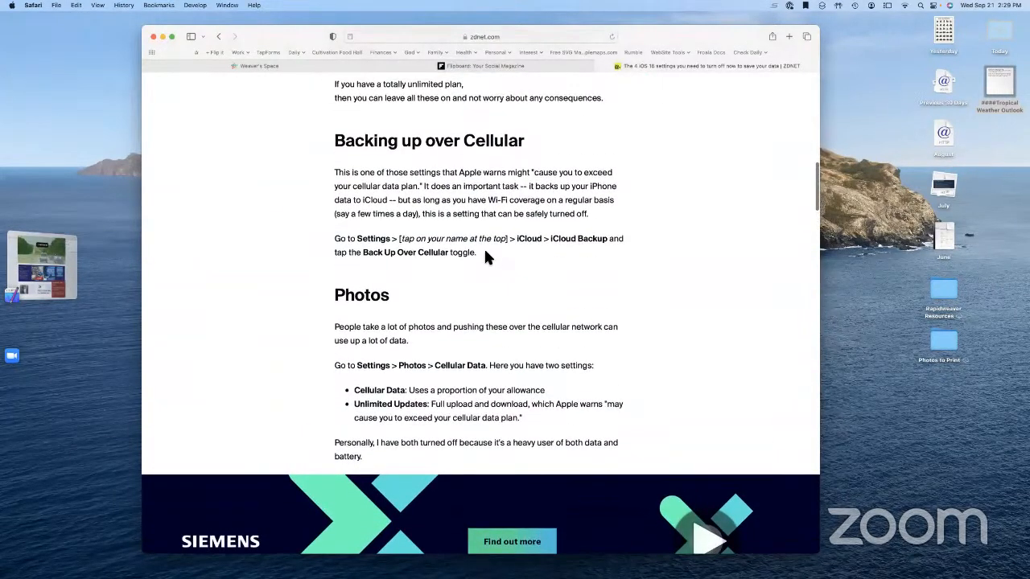
{"action": "scroll", "coordinate": [356, 322], "scroll_direction": "down", "scroll_amount": 10}
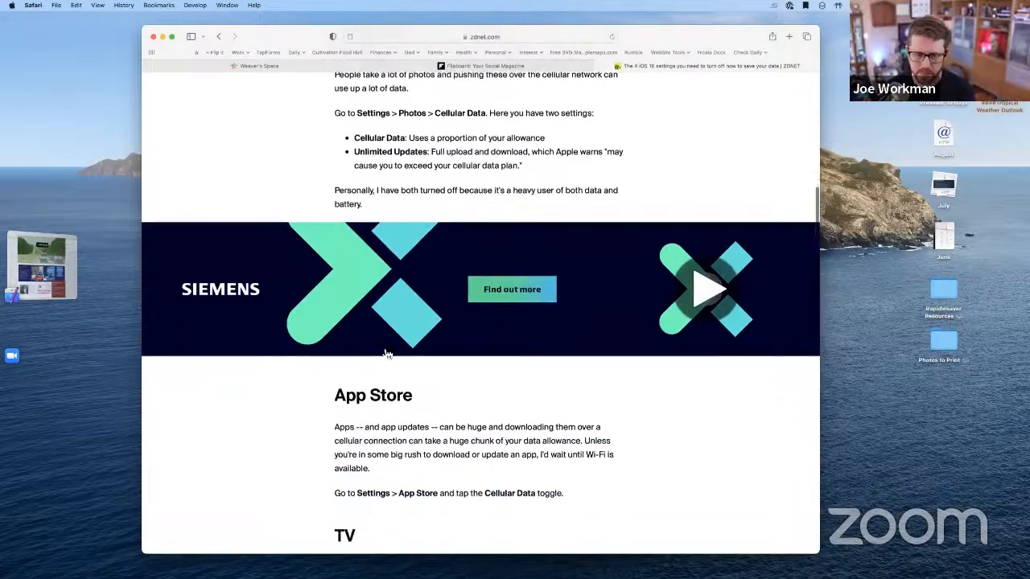
{"action": "scroll", "coordinate": [382, 347], "scroll_direction": "down", "scroll_amount": 10}
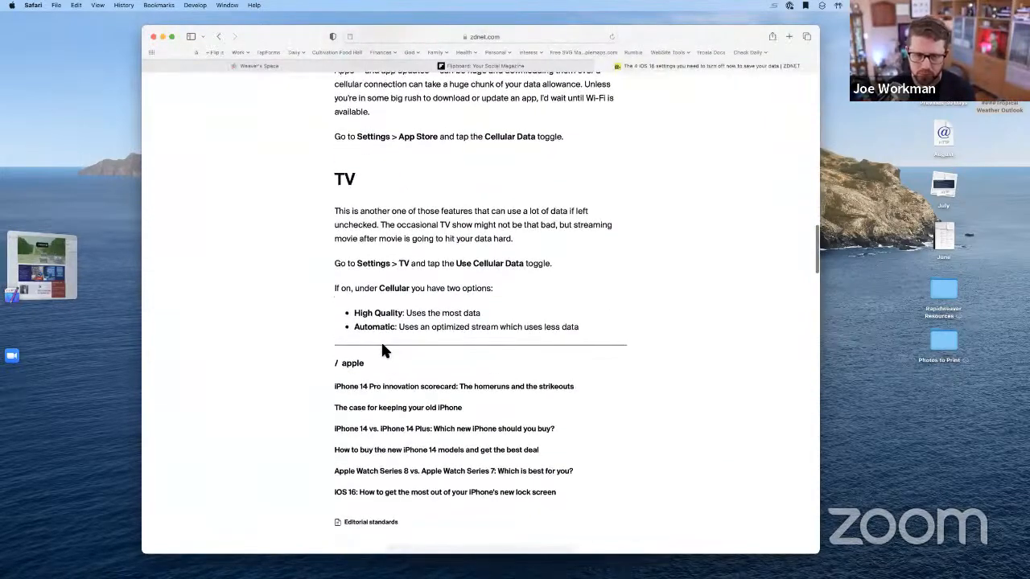
{"action": "scroll", "coordinate": [383, 351], "scroll_direction": "down", "scroll_amount": 3}
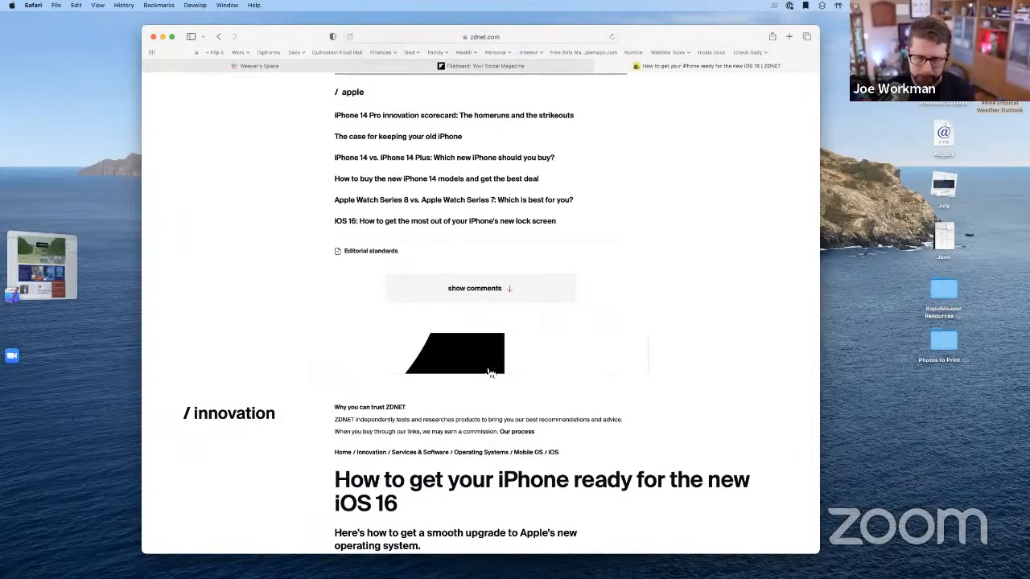
{"action": "scroll", "coordinate": [432, 374], "scroll_direction": "down", "scroll_amount": 2}
{"action": "scroll", "coordinate": [430, 368], "scroll_direction": "up", "scroll_amount": 5}
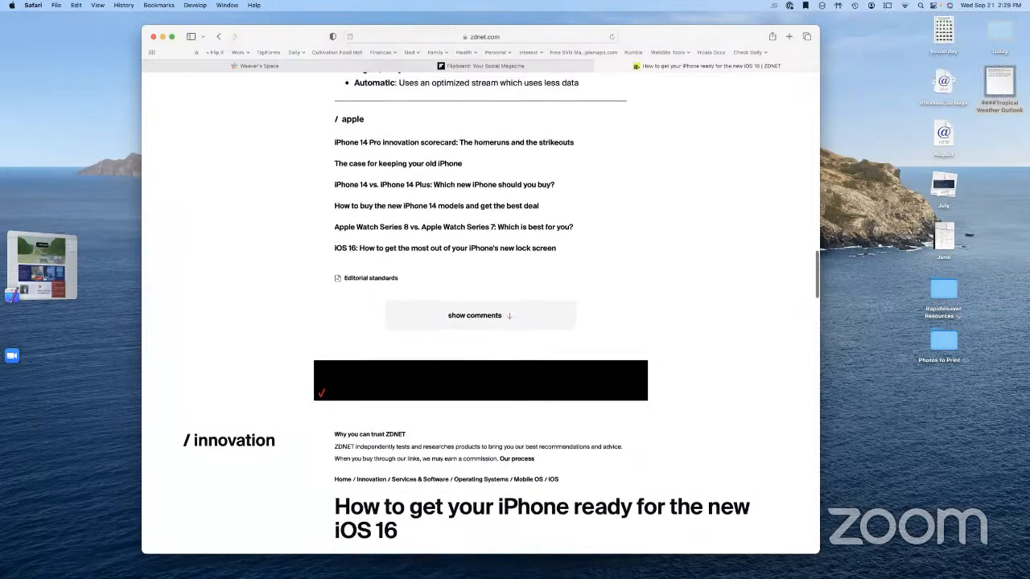
{"action": "scroll", "coordinate": [431, 363], "scroll_direction": "up", "scroll_amount": 2}
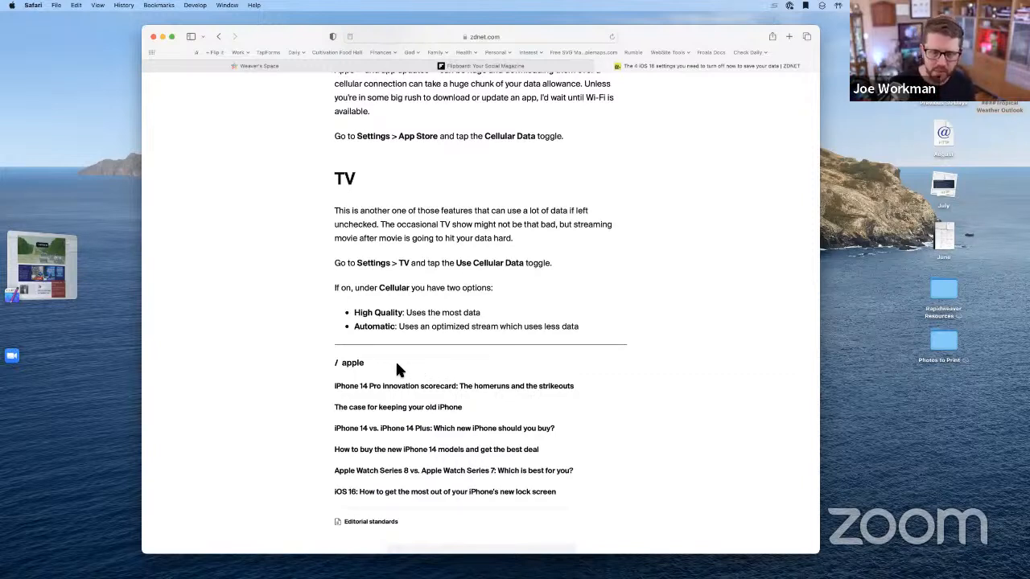
Switch back to the RapidWeaver Sandbox project and open the Admin > Blog page
{"action": "left_click", "coordinate": [74, 264]}
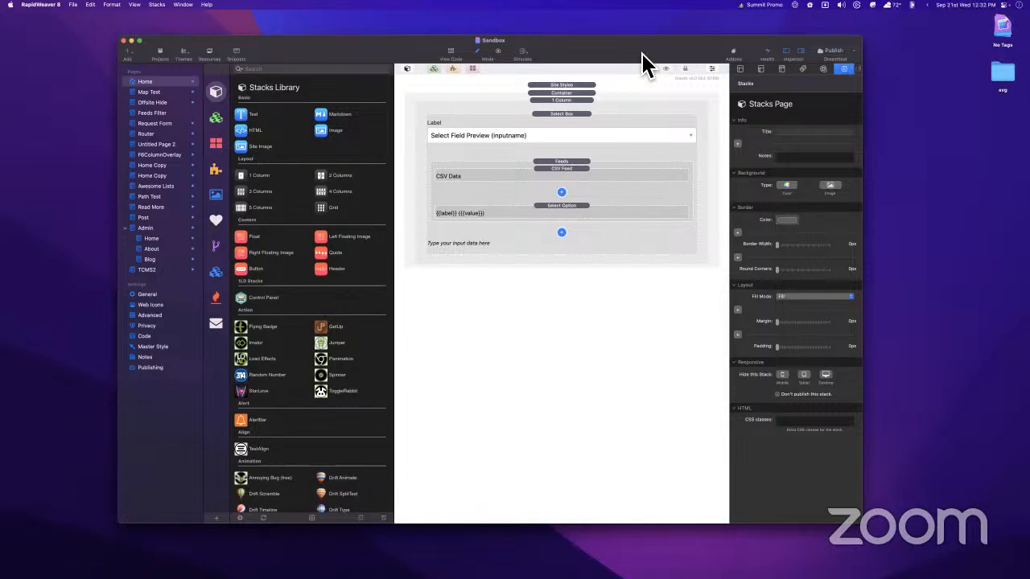
{"action": "left_click", "coordinate": [149, 260]}
Remove the Blog Admin text block from the page's container
{"action": "left_click", "coordinate": [582, 140]}
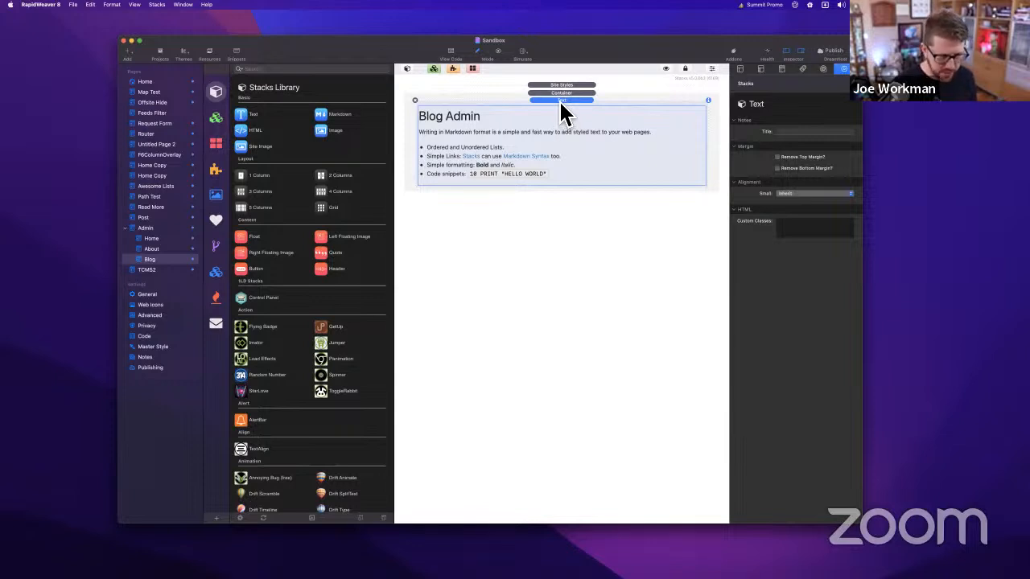
{"action": "key", "text": "super+z"}
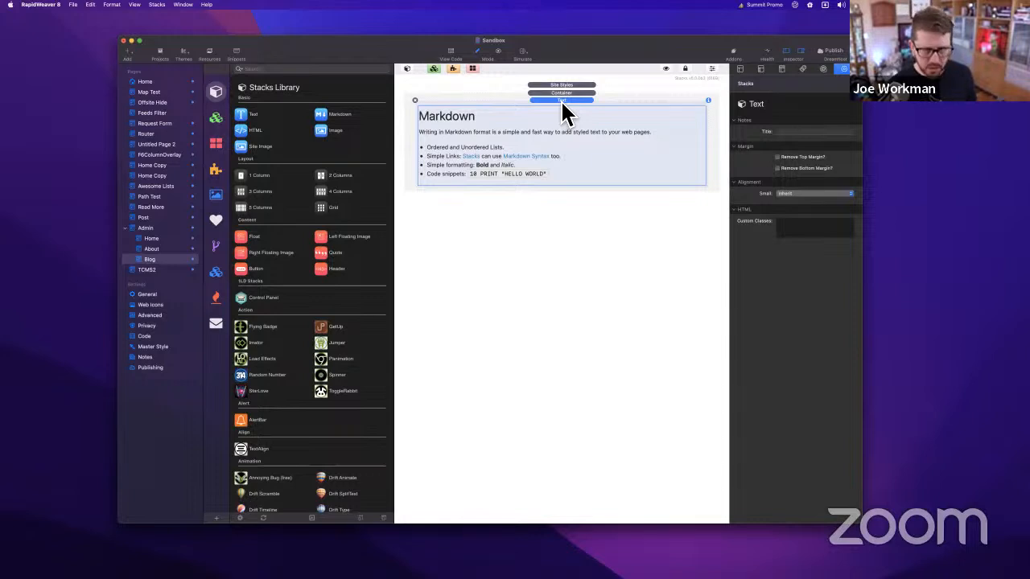
{"action": "key", "text": "super+z"}
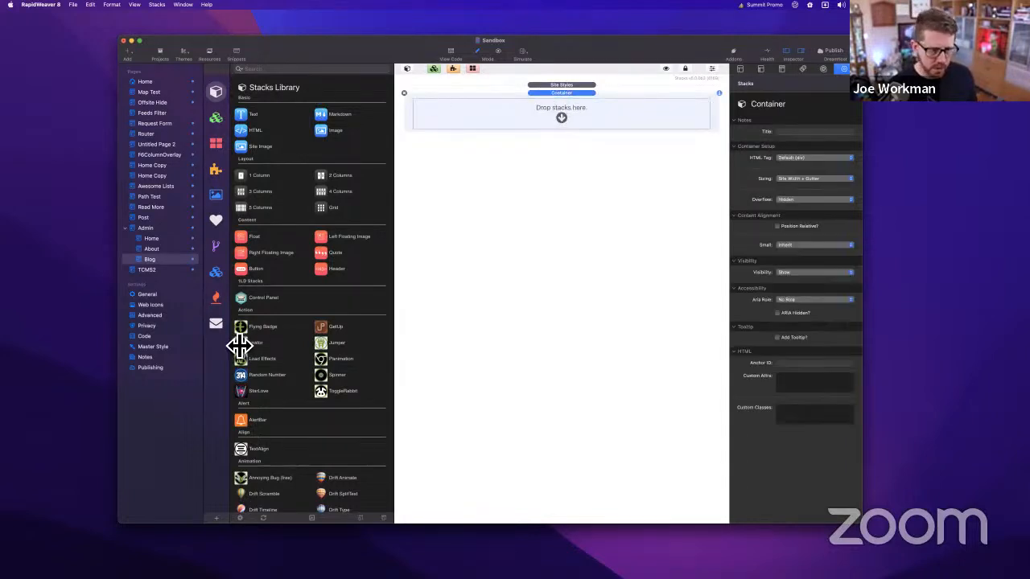
Add an Admin Core stack from the Foundation library into the empty container
{"action": "left_click", "coordinate": [216, 272]}
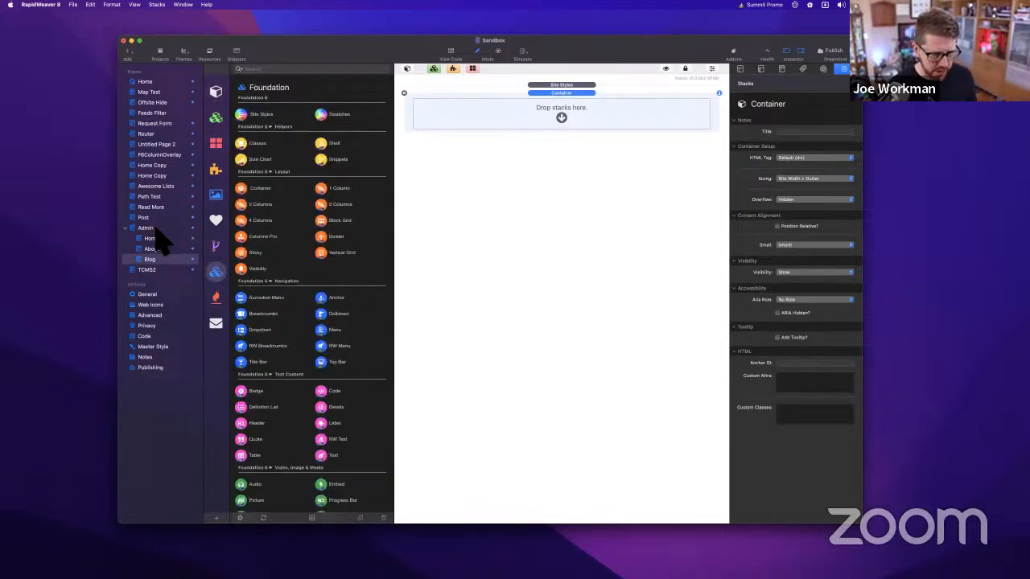
{"action": "scroll", "coordinate": [306, 274], "scroll_direction": "down", "scroll_amount": 2}
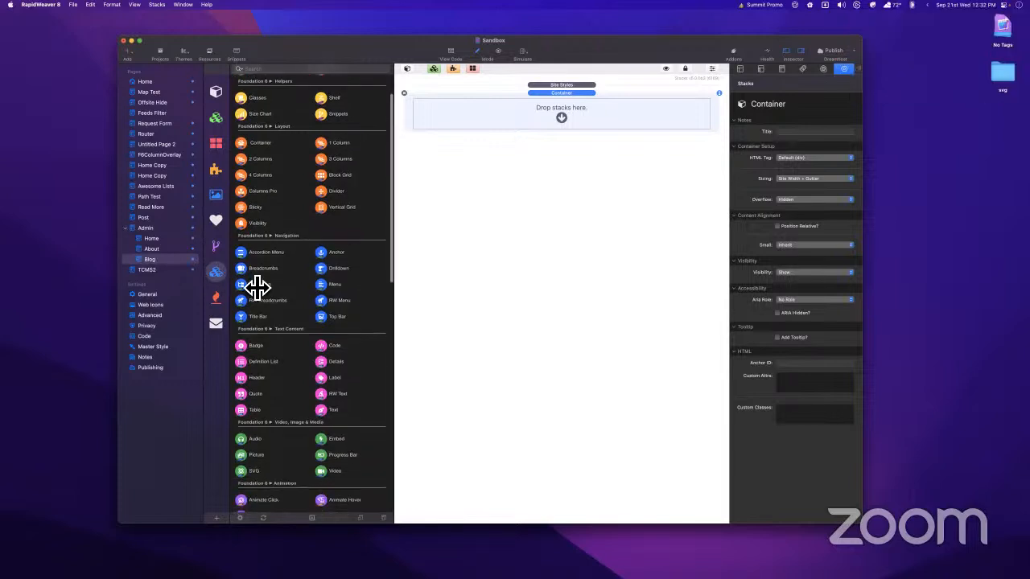
{"action": "scroll", "coordinate": [257, 292], "scroll_direction": "down", "scroll_amount": 15}
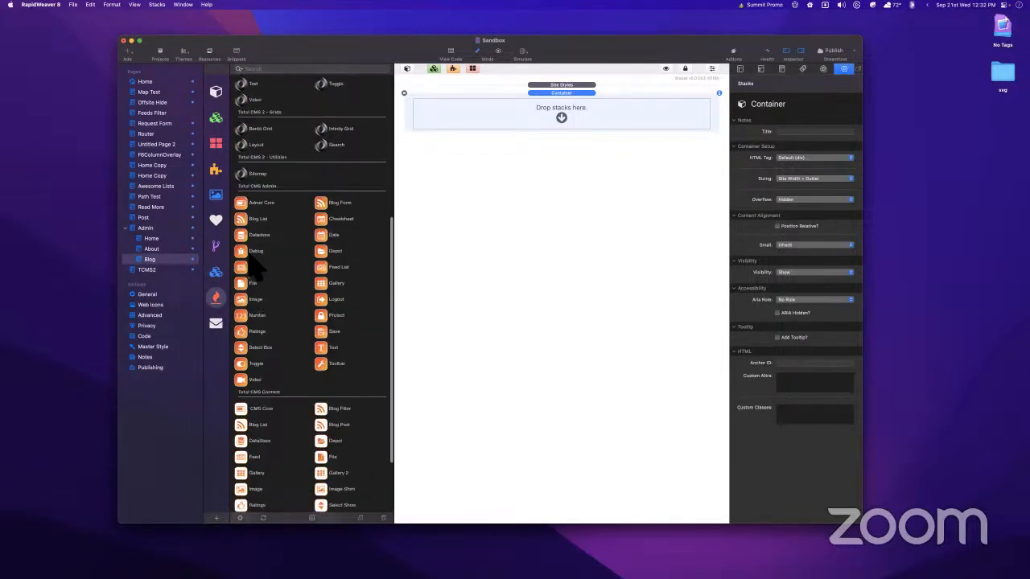
{"action": "left_click_drag", "start_coordinate": [259, 202], "coordinate": [576, 94]}
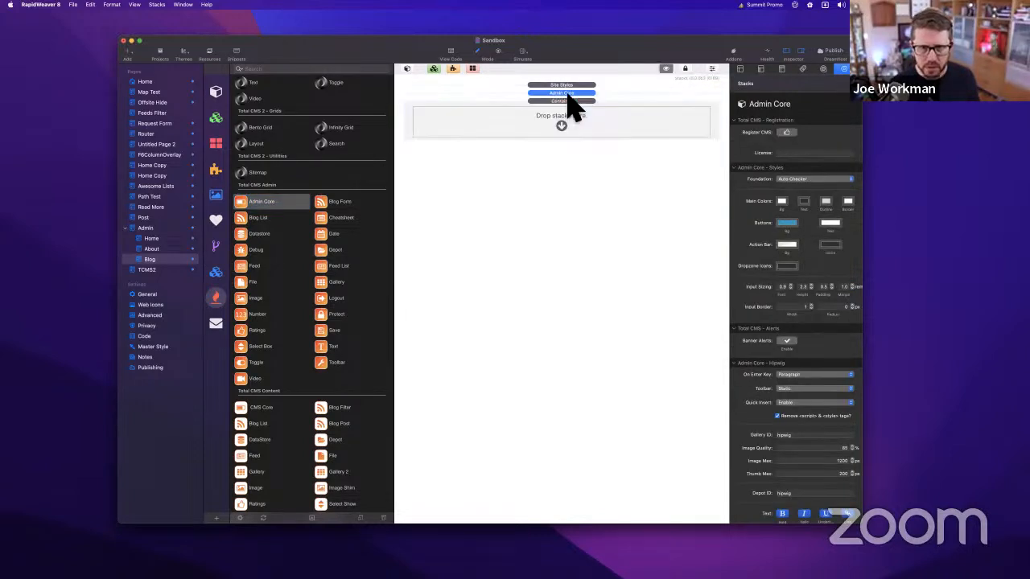
Add a Blog Form stack inside the Admin Core container
{"action": "left_click", "coordinate": [561, 101]}
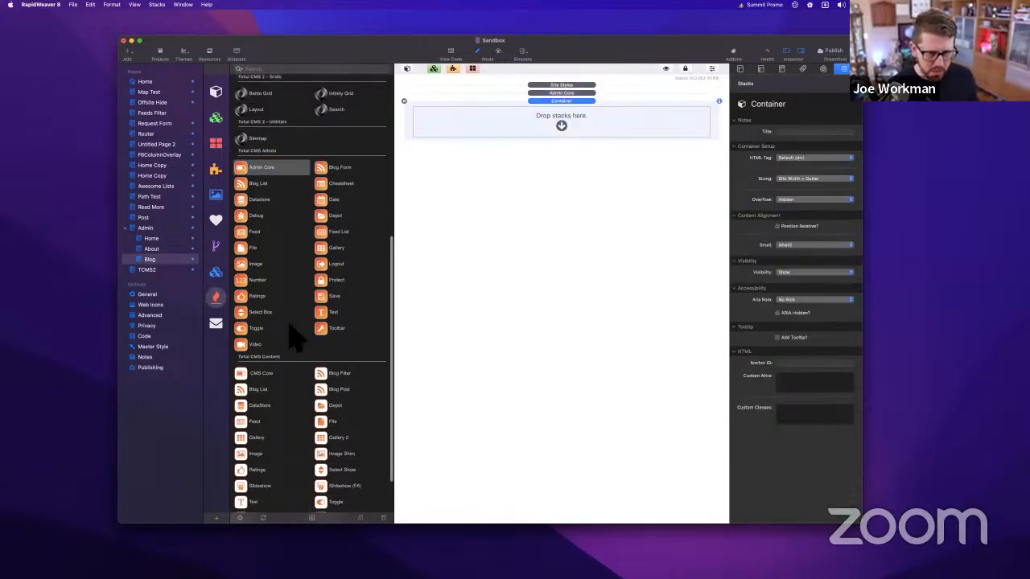
{"action": "scroll", "coordinate": [310, 338], "scroll_direction": "down", "scroll_amount": 4}
{"action": "left_click", "coordinate": [322, 334]}
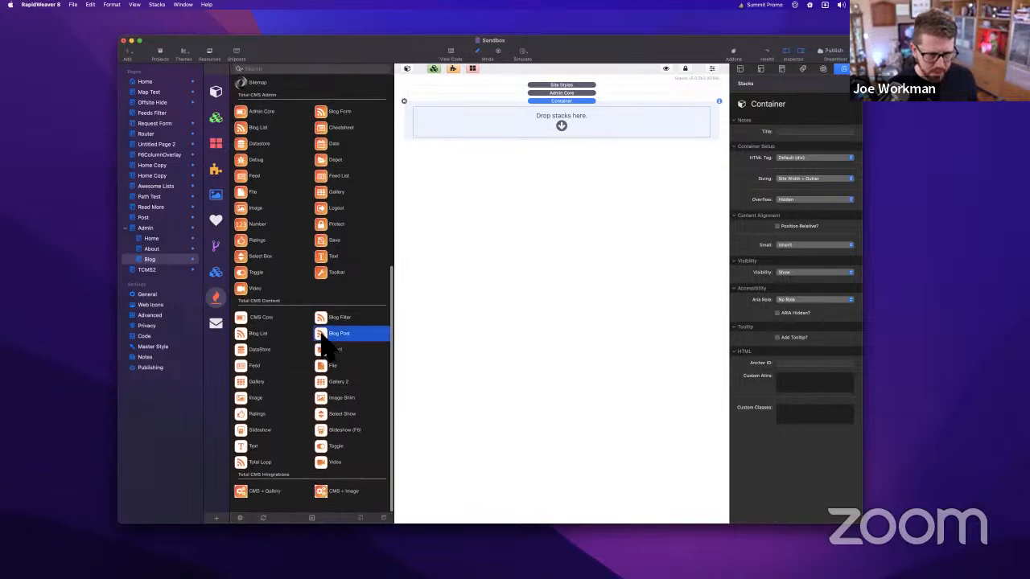
{"action": "scroll", "coordinate": [338, 209], "scroll_direction": "up", "scroll_amount": 3}
{"action": "left_click_drag", "start_coordinate": [330, 197], "coordinate": [552, 126]}
{"action": "left_click", "coordinate": [556, 133]}
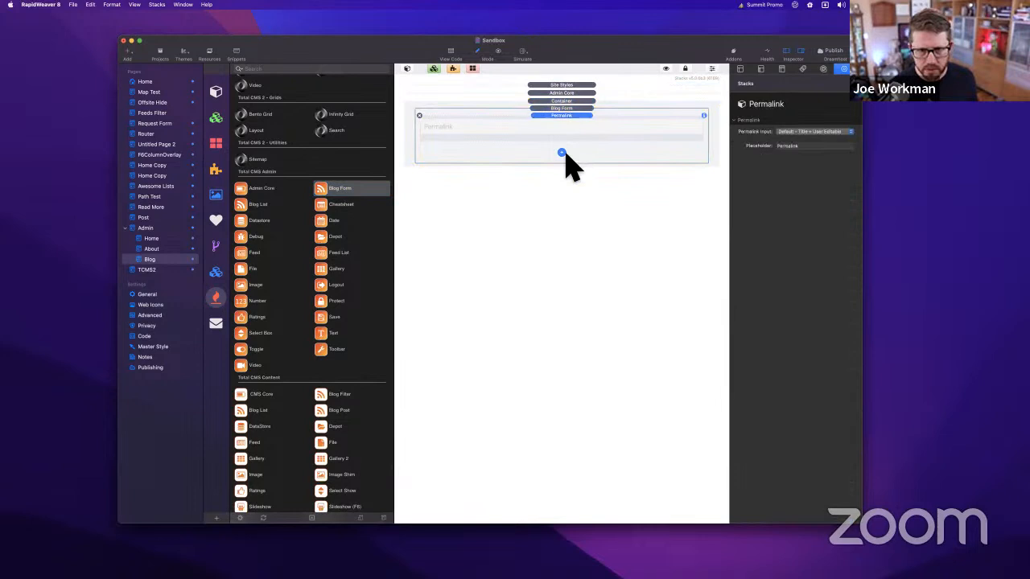
Add Title, Summary and Content fields to the form below Permalink
{"action": "left_click", "coordinate": [562, 152]}
{"action": "left_click", "coordinate": [574, 169]}
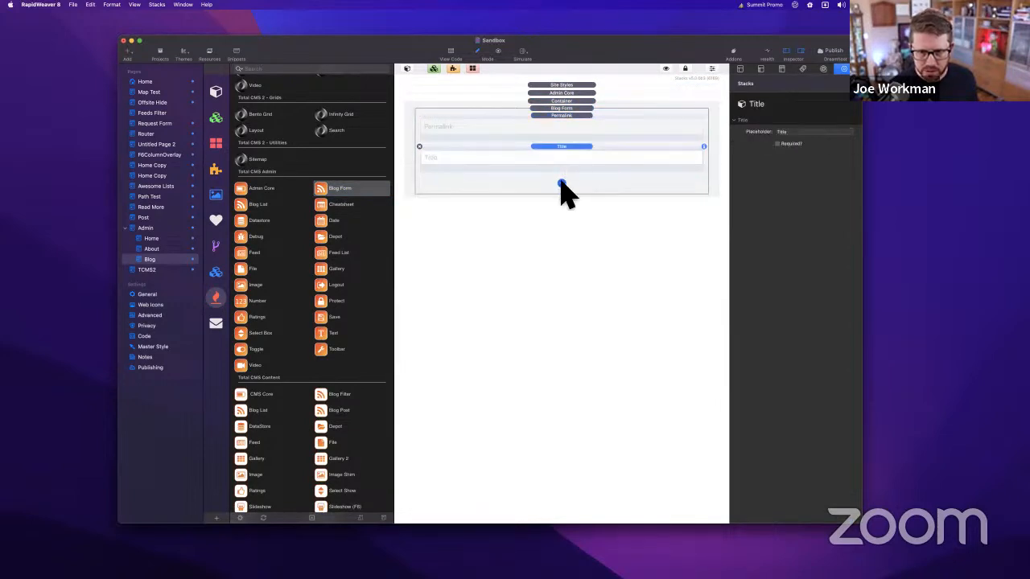
{"action": "left_click", "coordinate": [561, 184]}
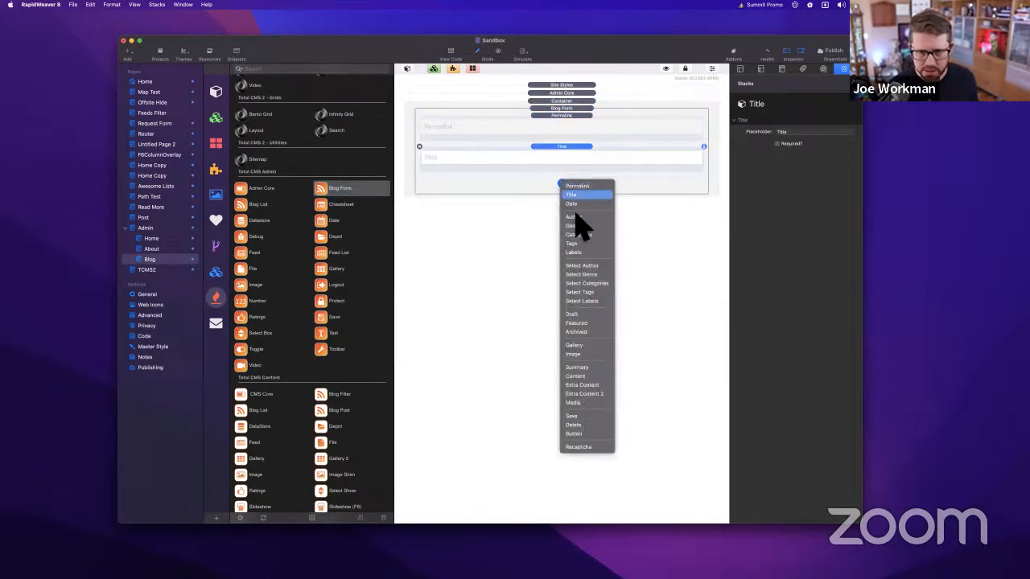
{"action": "left_click", "coordinate": [587, 368]}
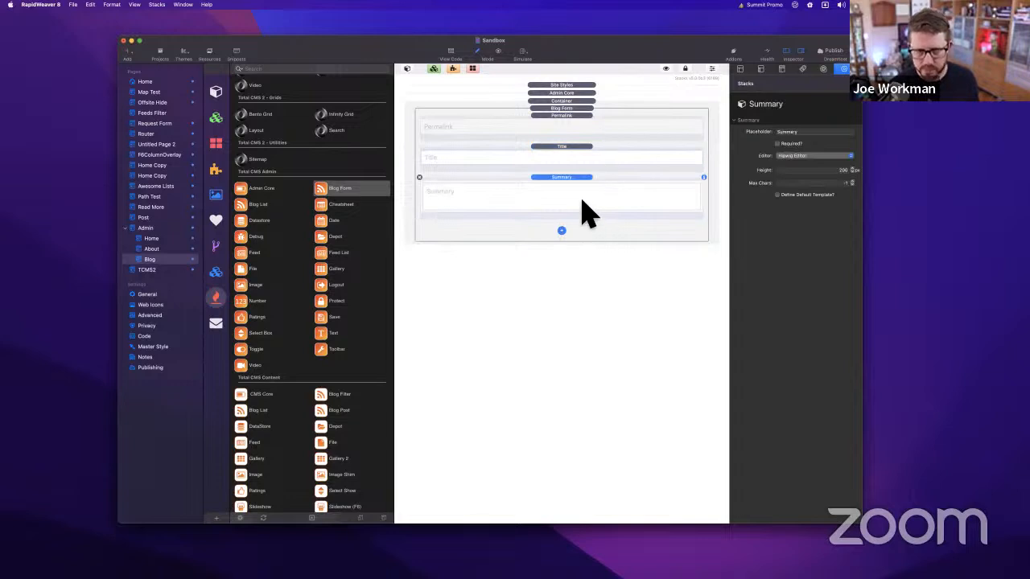
{"action": "left_click", "coordinate": [561, 231]}
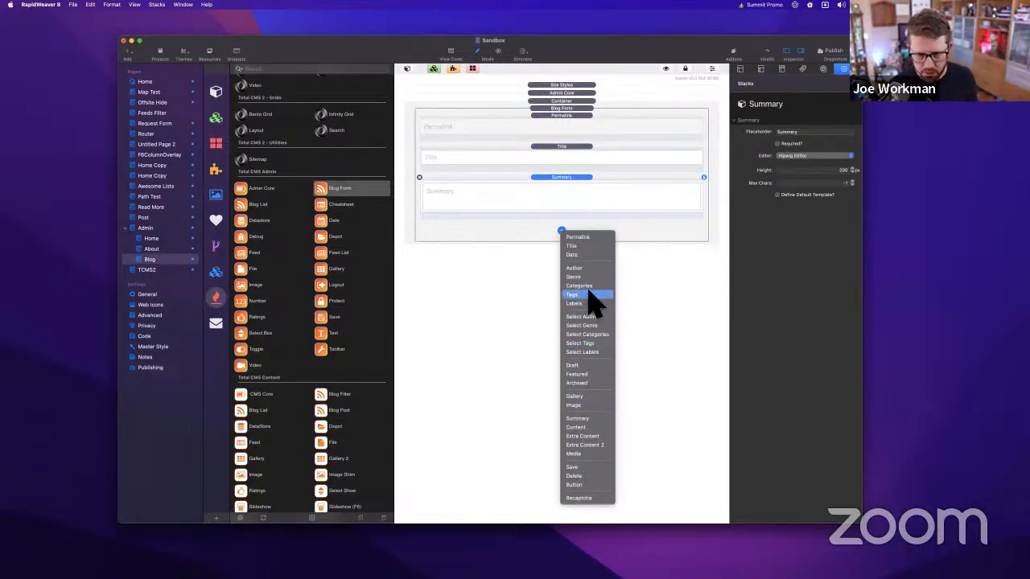
{"action": "left_click", "coordinate": [584, 428]}
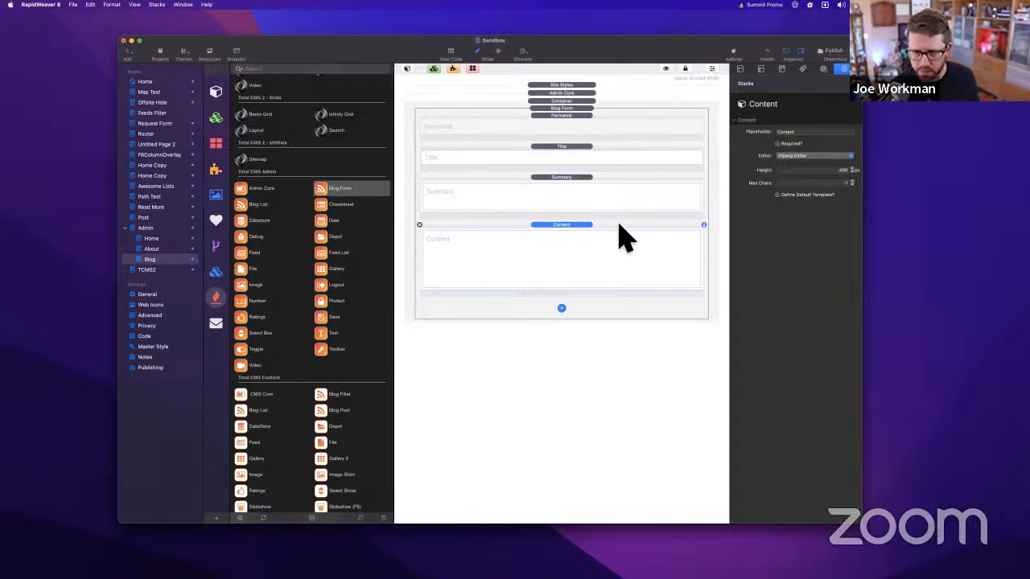
Review the Summary, Title and Permalink field settings, then preview the page
{"action": "left_click", "coordinate": [616, 193]}
{"action": "left_click", "coordinate": [573, 147]}
{"action": "left_click", "coordinate": [564, 131]}
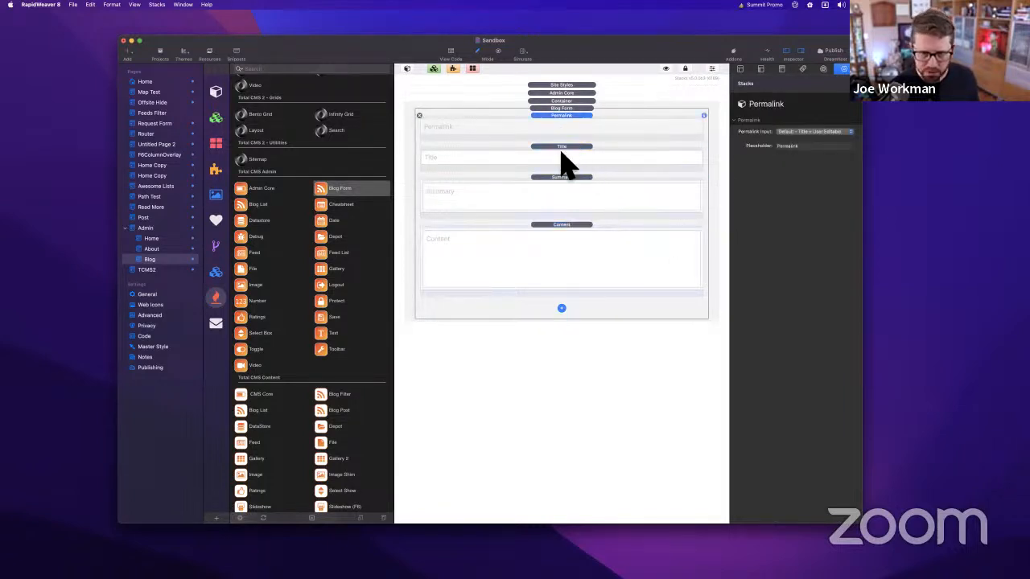
{"action": "key", "text": "super+shift+r"}
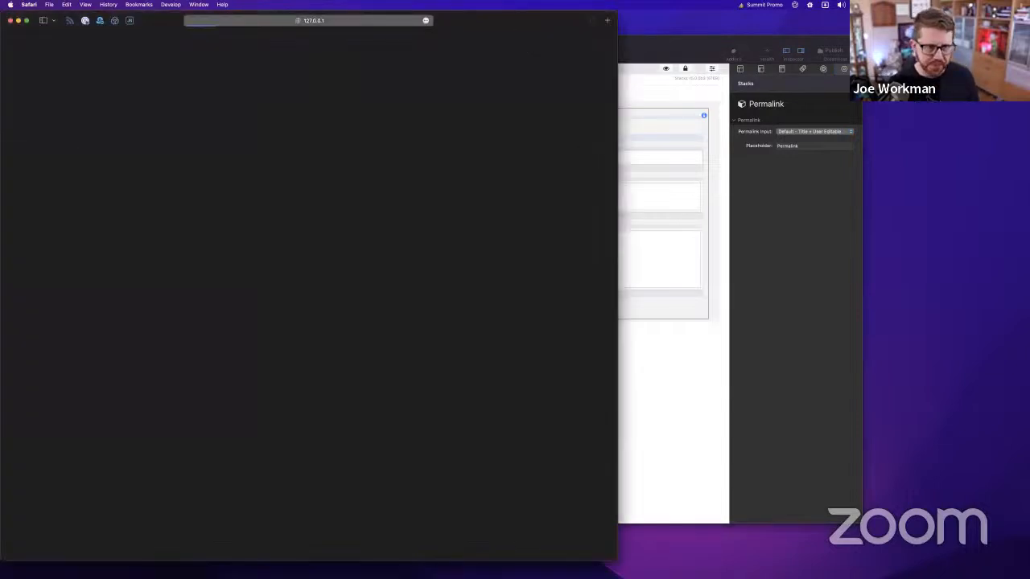
Move the Safari preview right and shrink it so RapidWeaver shows beside it
{"action": "left_click_drag", "start_coordinate": [515, 20], "coordinate": [630, 27]}
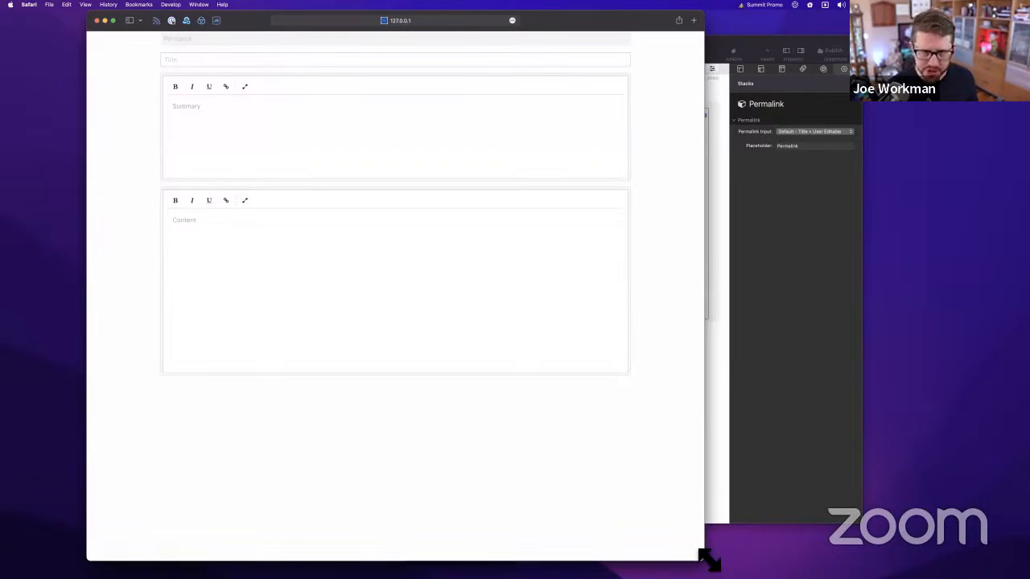
{"action": "left_click_drag", "start_coordinate": [704, 558], "coordinate": [624, 476]}
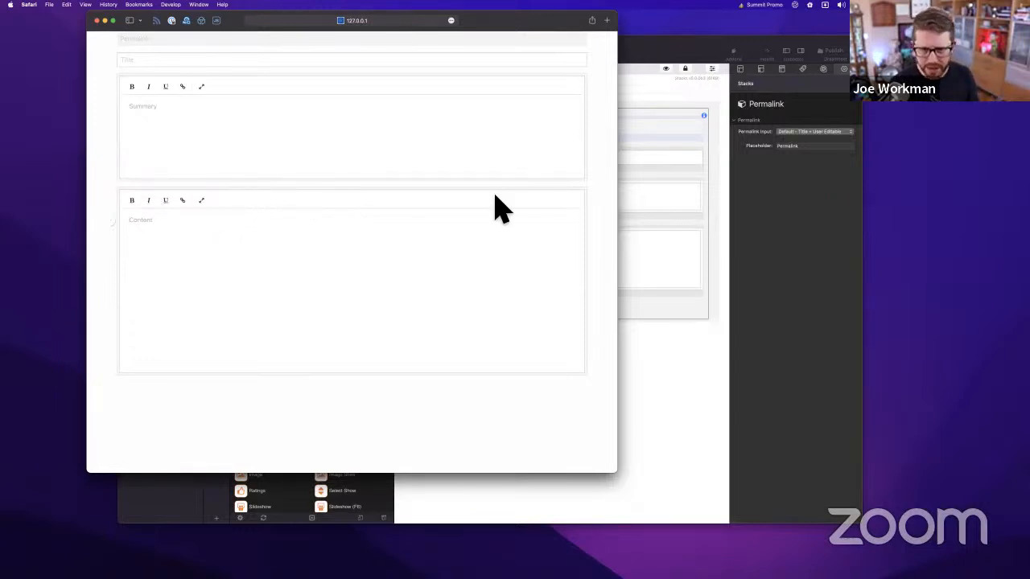
In Admin Core's Hipwig settings, allow HTML editing in the form's text editors
{"action": "left_click", "coordinate": [763, 372]}
{"action": "left_click", "coordinate": [579, 278]}
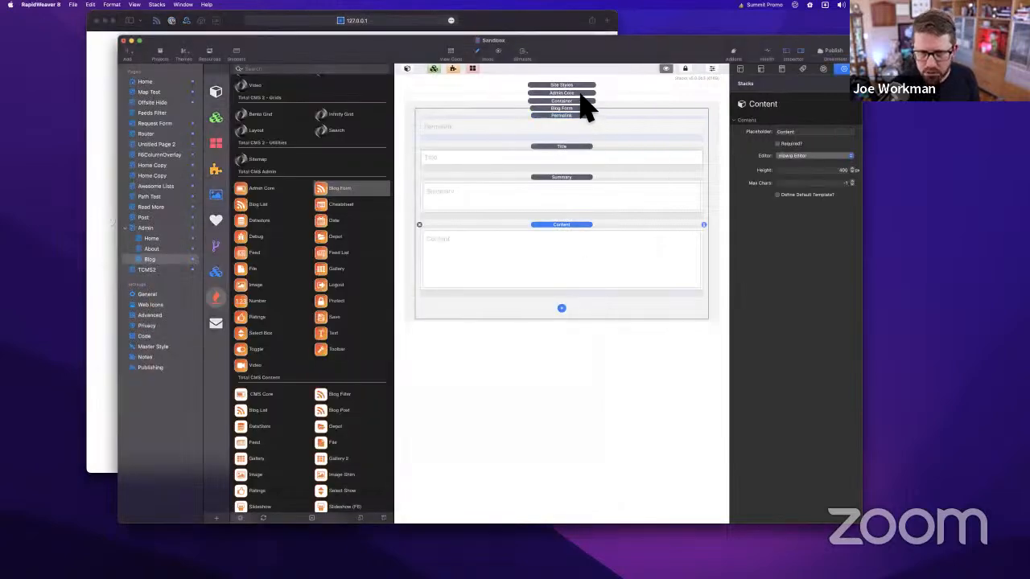
{"action": "left_click", "coordinate": [575, 94]}
{"action": "scroll", "coordinate": [779, 395], "scroll_direction": "down", "scroll_amount": 5}
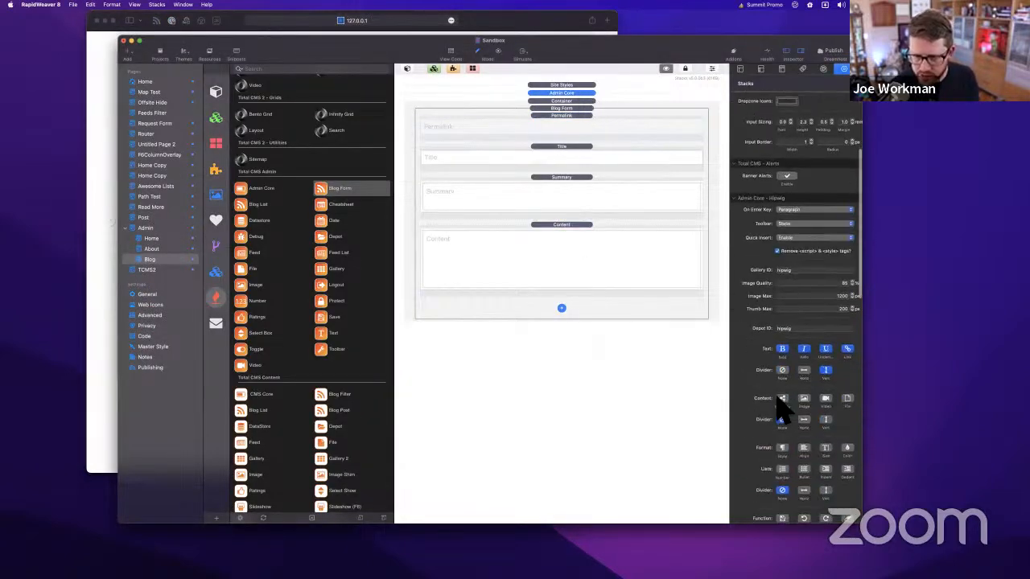
{"action": "scroll", "coordinate": [781, 386], "scroll_direction": "down", "scroll_amount": 3}
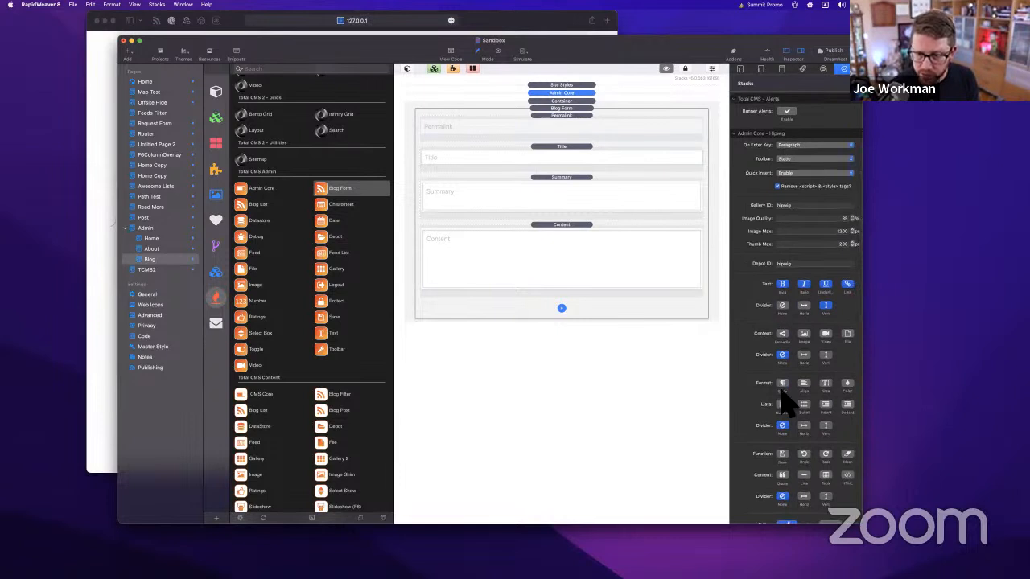
{"action": "scroll", "coordinate": [782, 402], "scroll_direction": "down", "scroll_amount": 3}
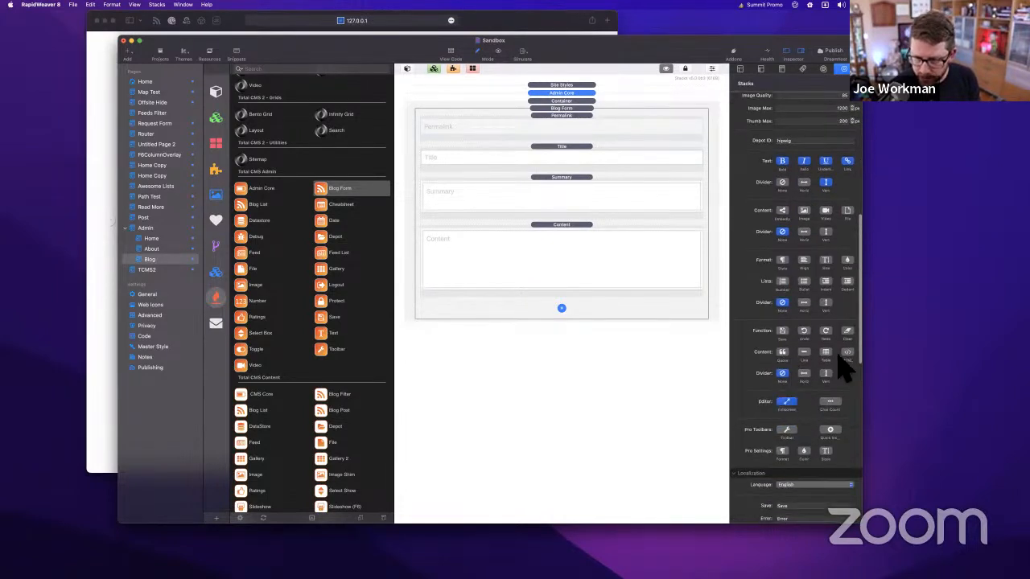
{"action": "left_click", "coordinate": [849, 355]}
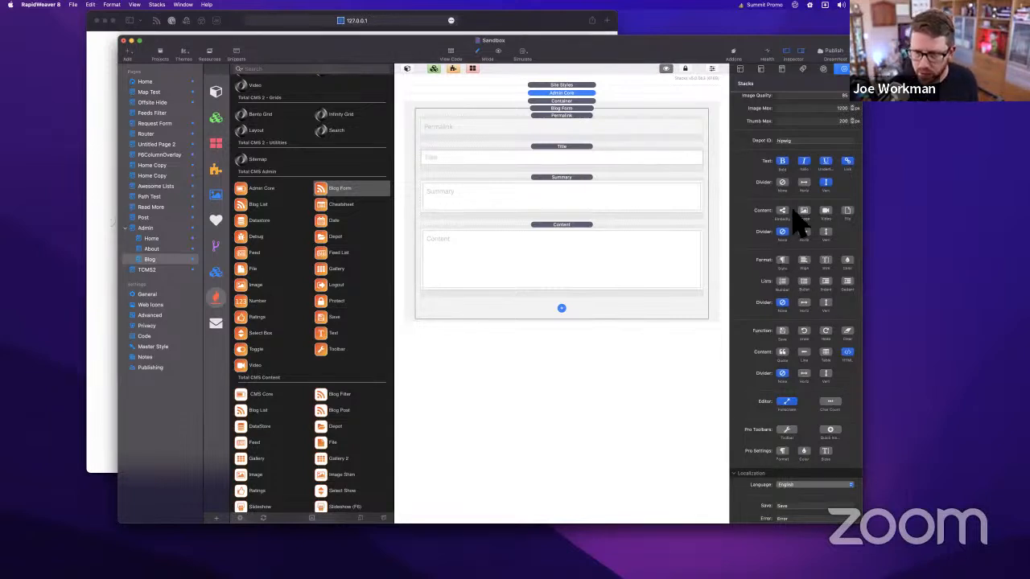
Enable Number, Bullet, Indent, Outdent, Size, Style and Align editor tools, then refresh the preview
{"action": "left_click", "coordinate": [783, 281]}
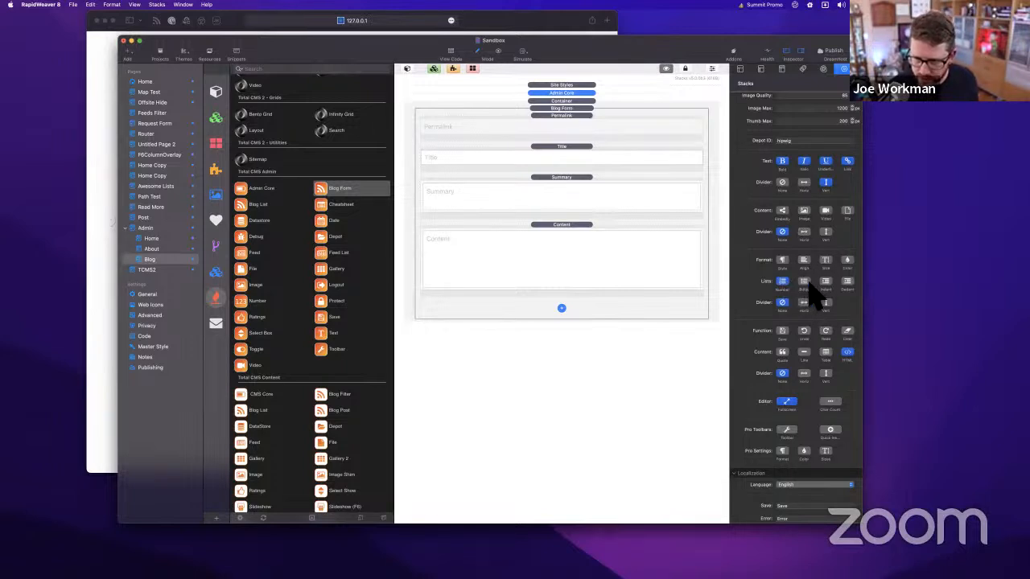
{"action": "left_click", "coordinate": [806, 283]}
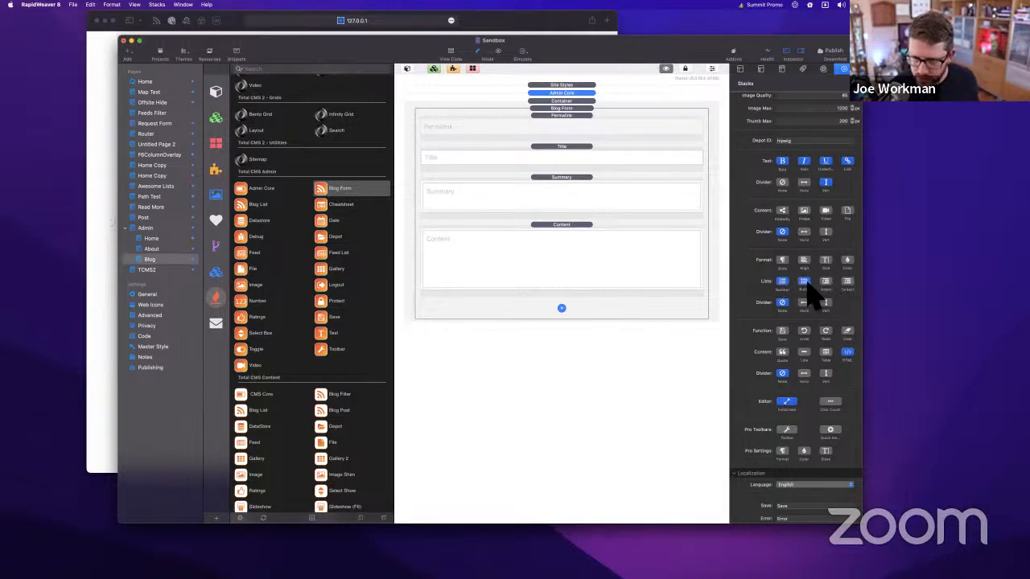
{"action": "left_click", "coordinate": [826, 284]}
{"action": "left_click", "coordinate": [847, 284]}
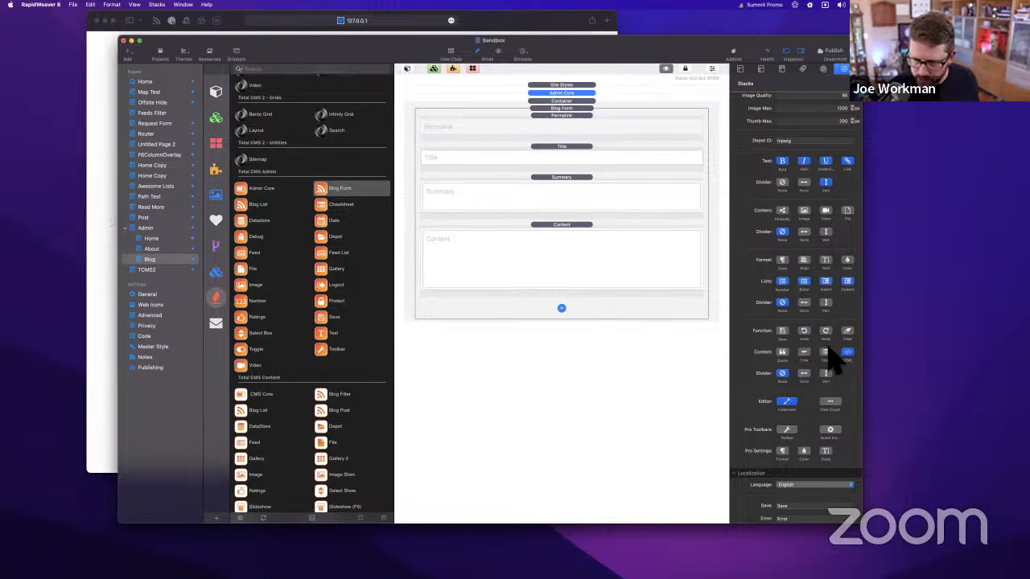
{"action": "left_click", "coordinate": [826, 261]}
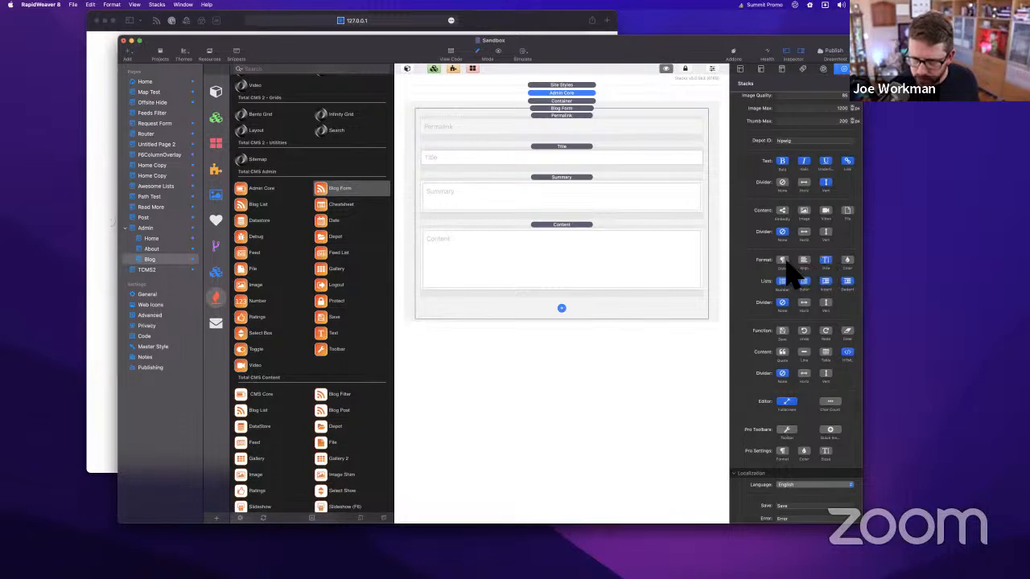
{"action": "left_click", "coordinate": [785, 261]}
{"action": "left_click", "coordinate": [806, 261]}
{"action": "scroll", "coordinate": [800, 429], "scroll_direction": "up", "scroll_amount": 2}
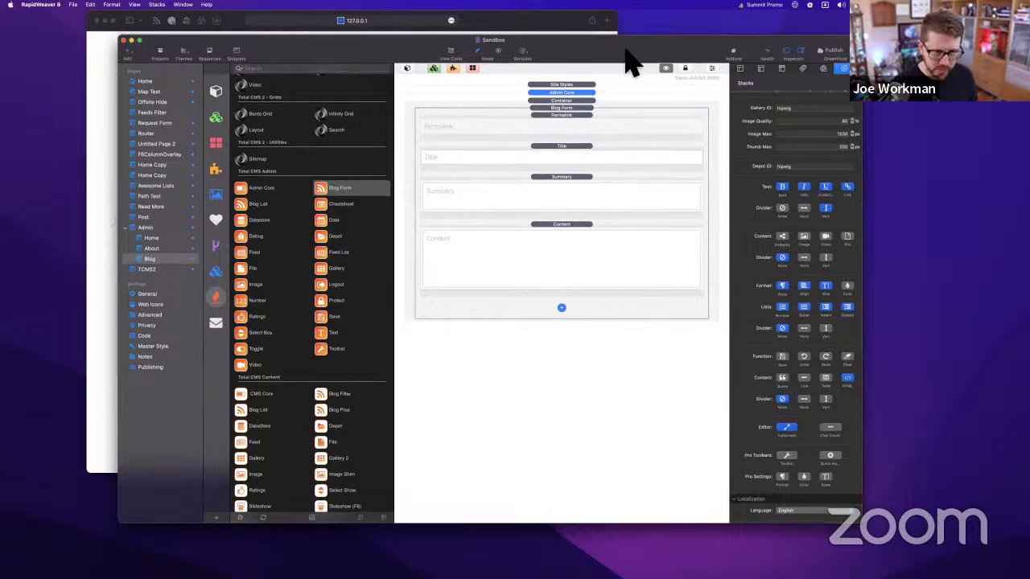
{"action": "key", "text": "super+Tab"}
{"action": "key", "text": "super+r"}
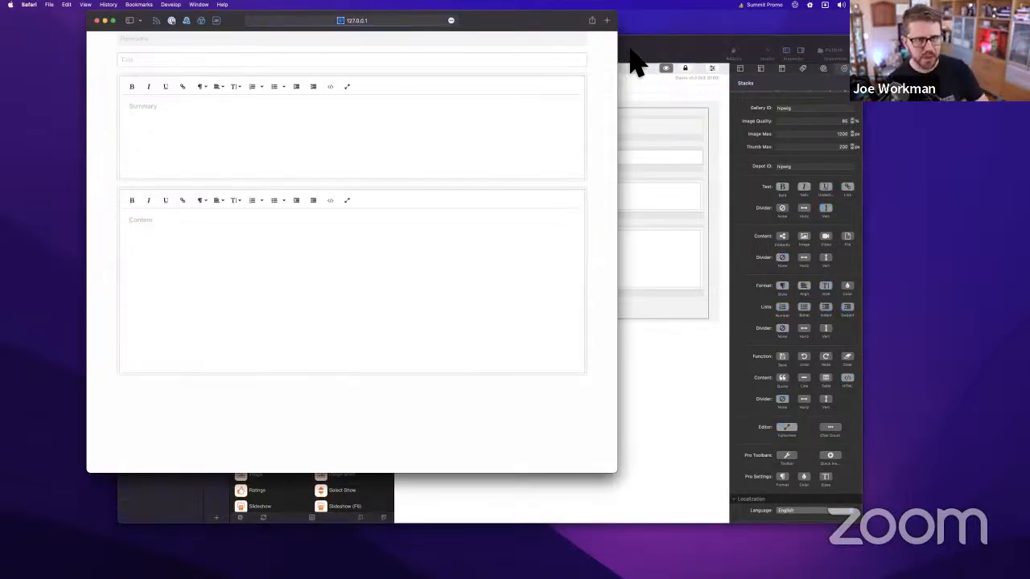
Type 'This is my Header' in the Summary editor and make it Heading 3
{"action": "left_click_drag", "start_coordinate": [552, 20], "coordinate": [610, 20]}
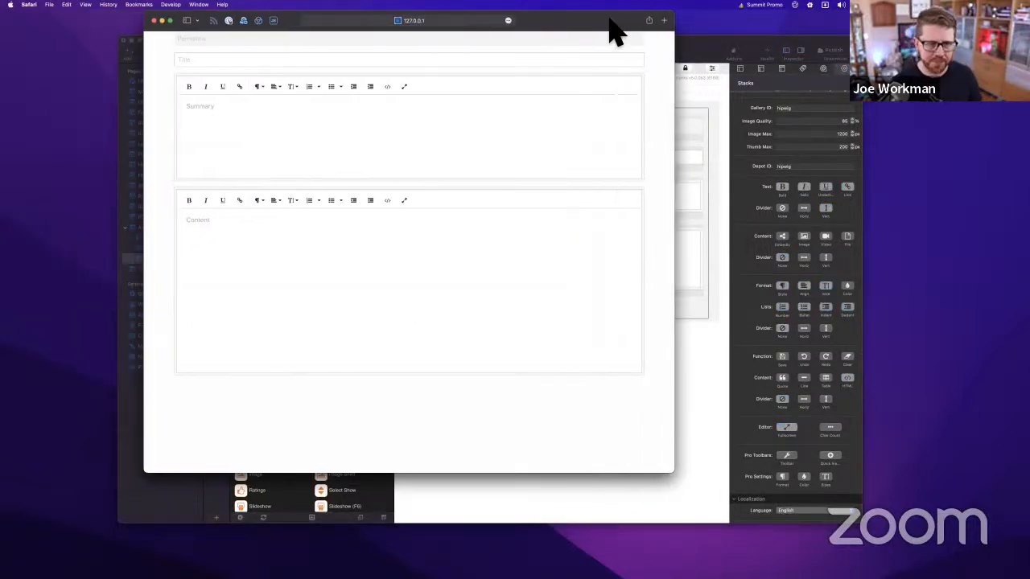
{"action": "left_click", "coordinate": [236, 124]}
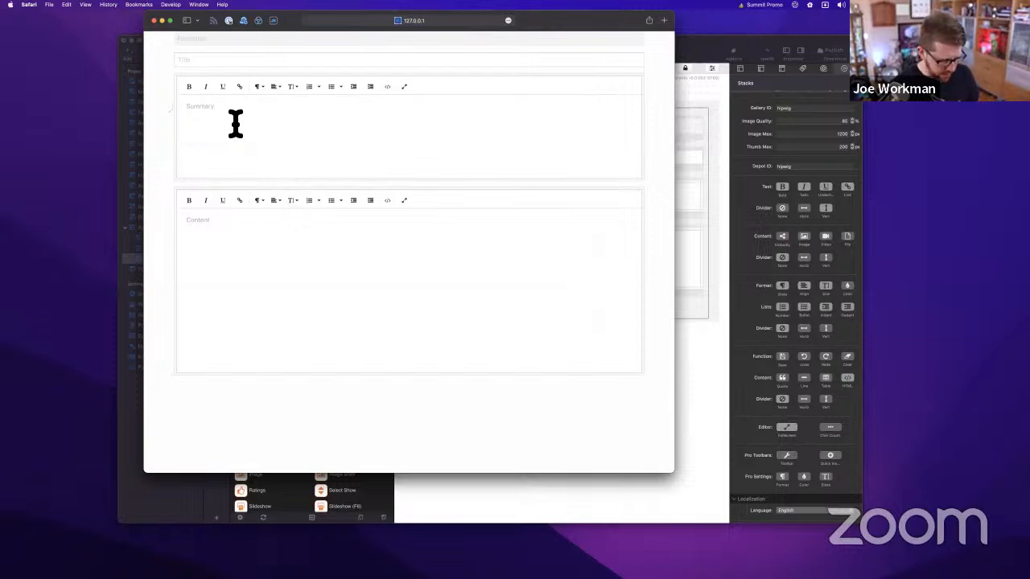
{"action": "type", "text": "Th"}
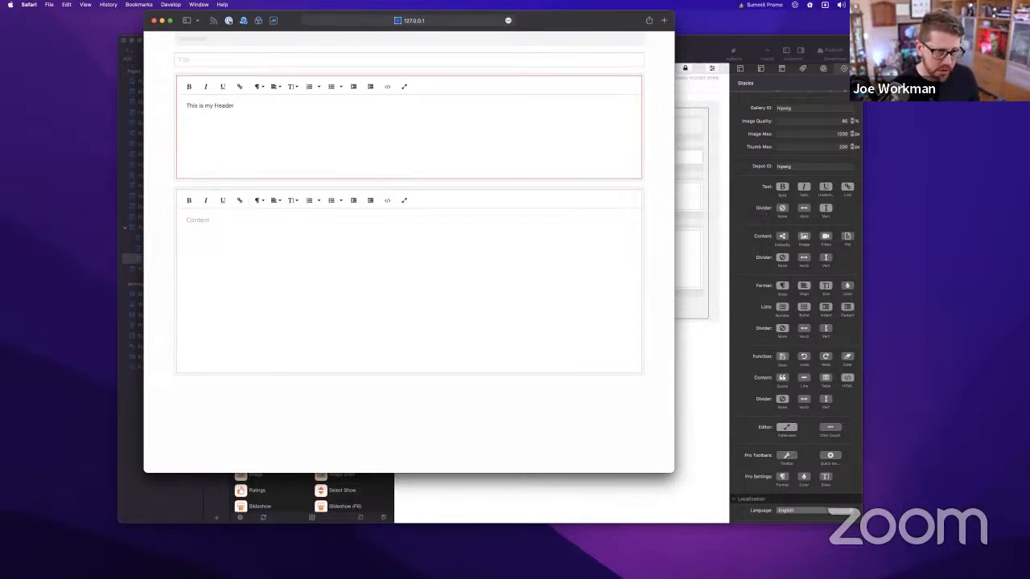
{"action": "type", "text": "is is my Header"}
{"action": "key", "text": "super+a"}
{"action": "left_click", "coordinate": [259, 87]}
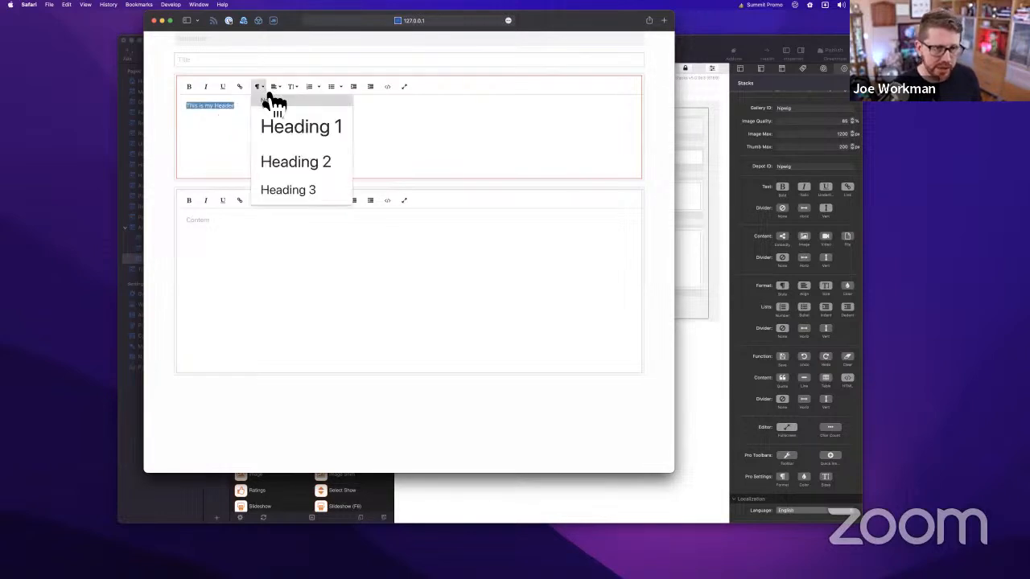
{"action": "left_click", "coordinate": [295, 192]}
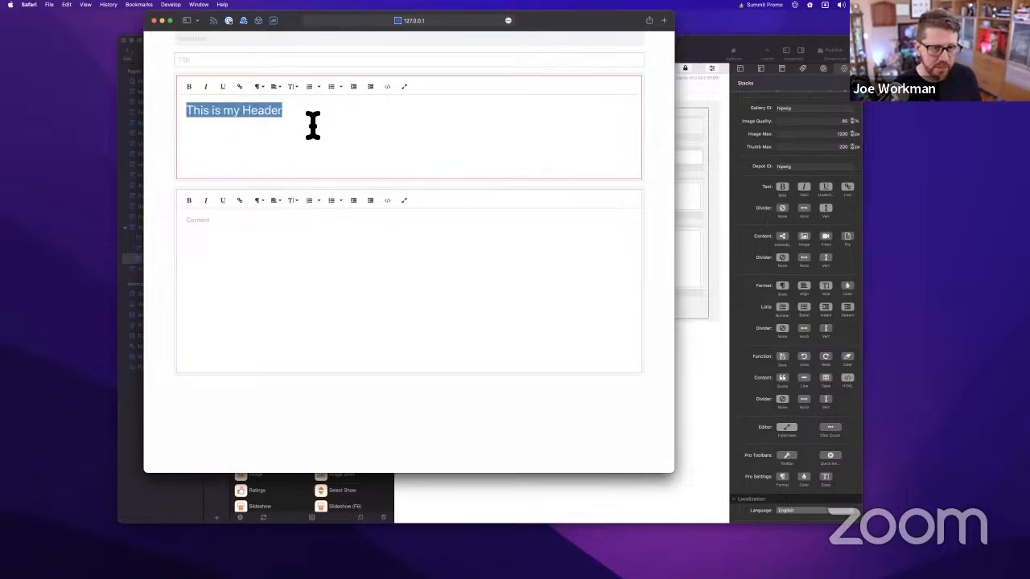
{"action": "left_click", "coordinate": [313, 124]}
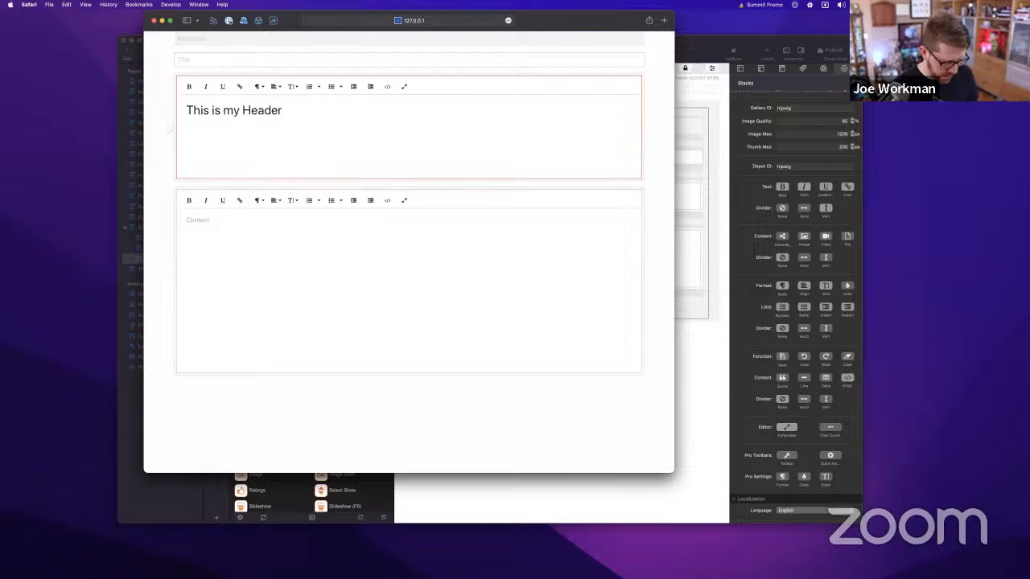
Paste a Lorem ipsum paragraph below it and add a 'My Points' line
{"action": "type", "text": "Lorem ipsum dolor sit amet, consectetur adipisicing elit, sed do eiusmod tempor incididunt ut labore et dolore magna aliqua. Ut enim ad minim veniam, quis nostrud exercitation ullamco laboris nisi ut aliquip ex ea commodo consequat. Duis aute irure dolor in reprehenderit in voluptate velit esse cillum dolore eu fugiat nulla pariatur. Excepteur sint occaecat cupidatat non proident, sunt in culpa qui officia deserunt mollit anim id est laborum."}
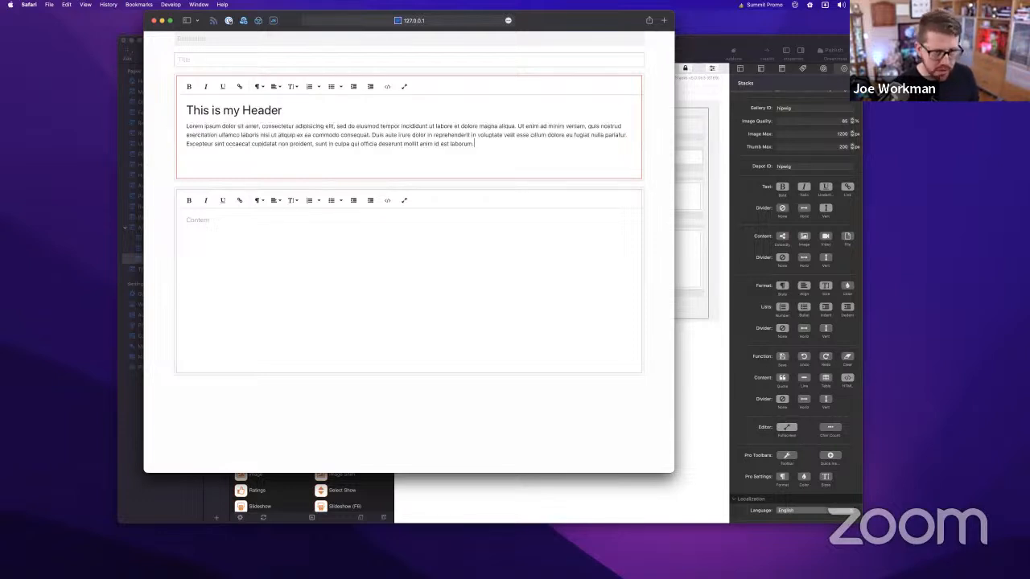
{"action": "key", "text": "Return"}
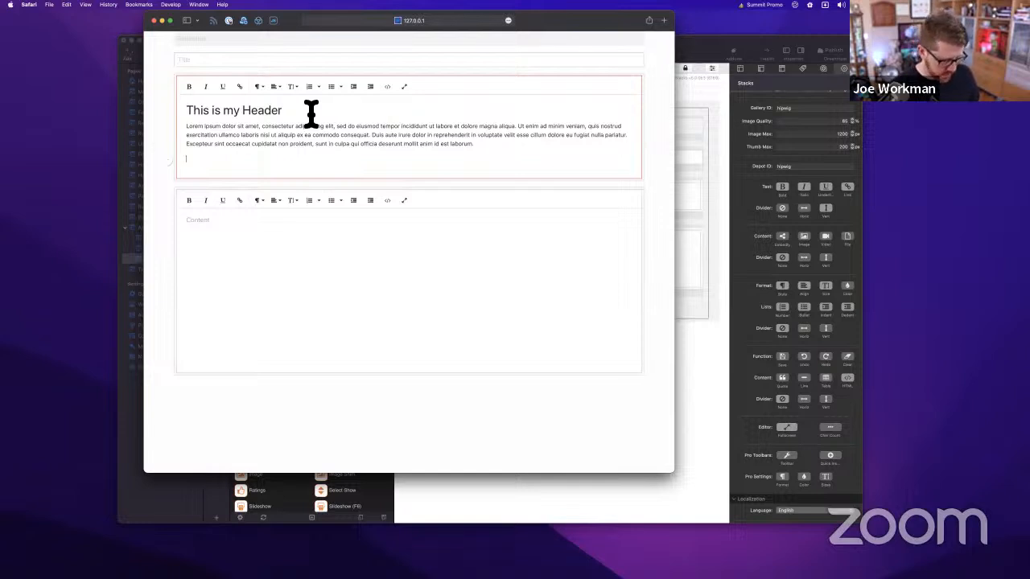
{"action": "type", "text": "My Points"}
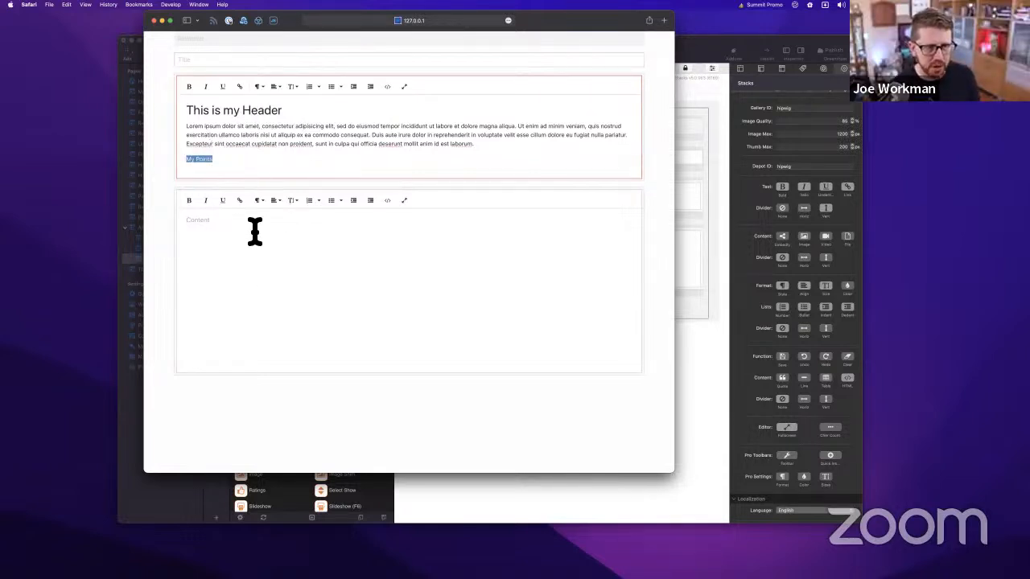
{"action": "key", "text": "Right"}
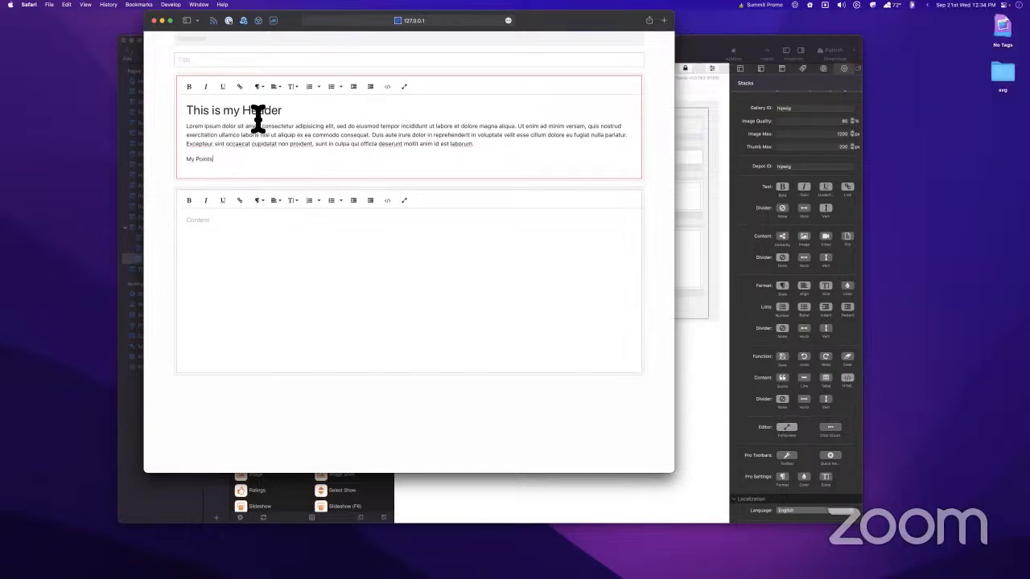
Format the 'My Points' line as a heading and start a new line under it
{"action": "left_click_drag", "start_coordinate": [226, 164], "coordinate": [166, 163]}
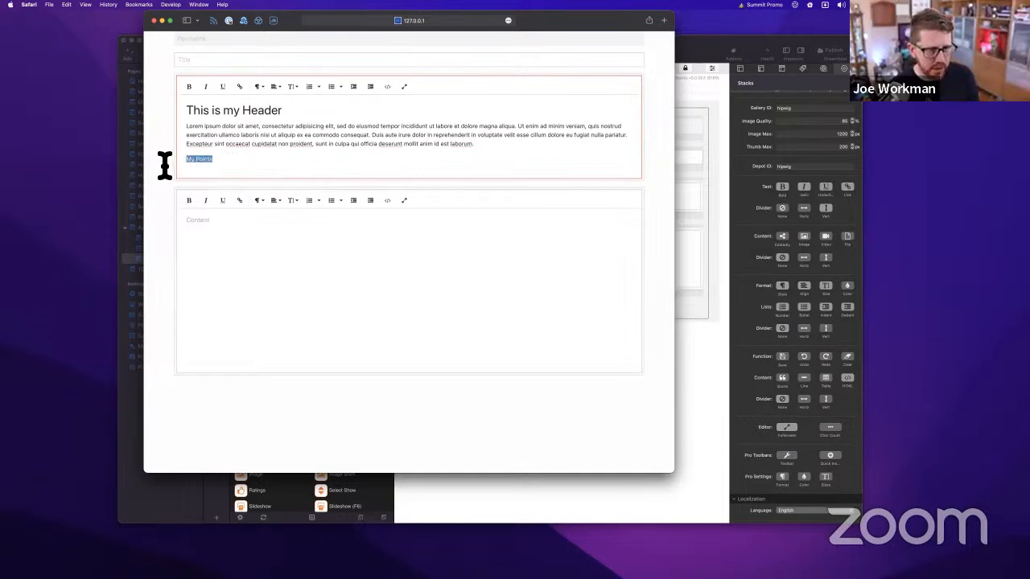
{"action": "left_click", "coordinate": [260, 86]}
{"action": "scroll", "coordinate": [295, 200], "scroll_direction": "down", "scroll_amount": 2}
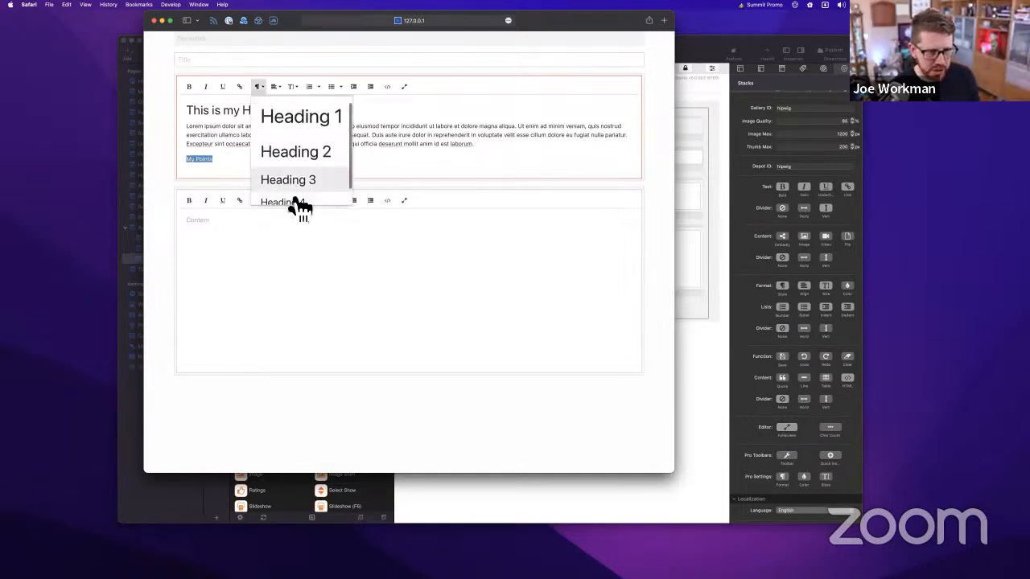
{"action": "left_click", "coordinate": [287, 200]}
{"action": "left_click", "coordinate": [254, 166]}
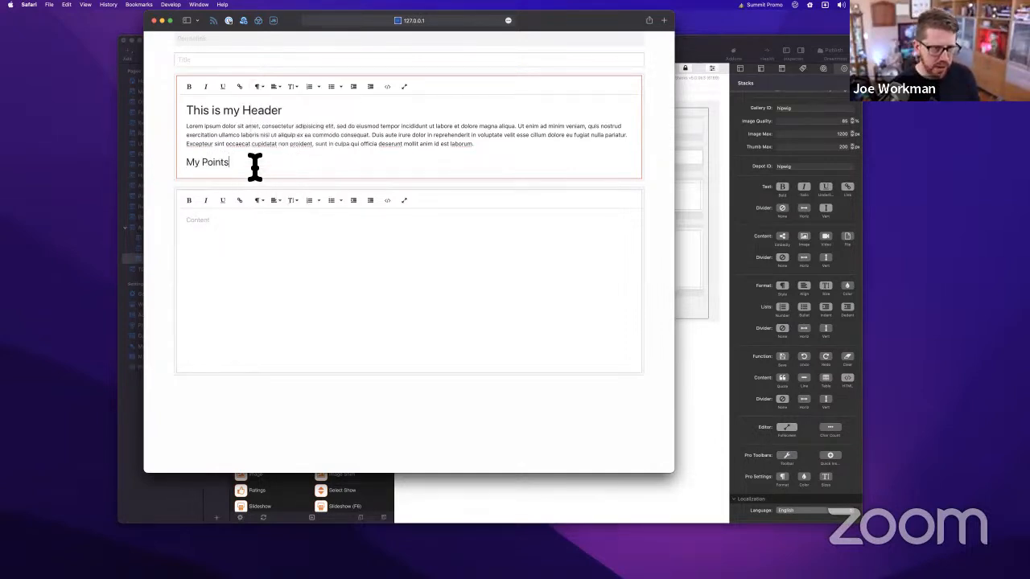
{"action": "key", "text": "Return"}
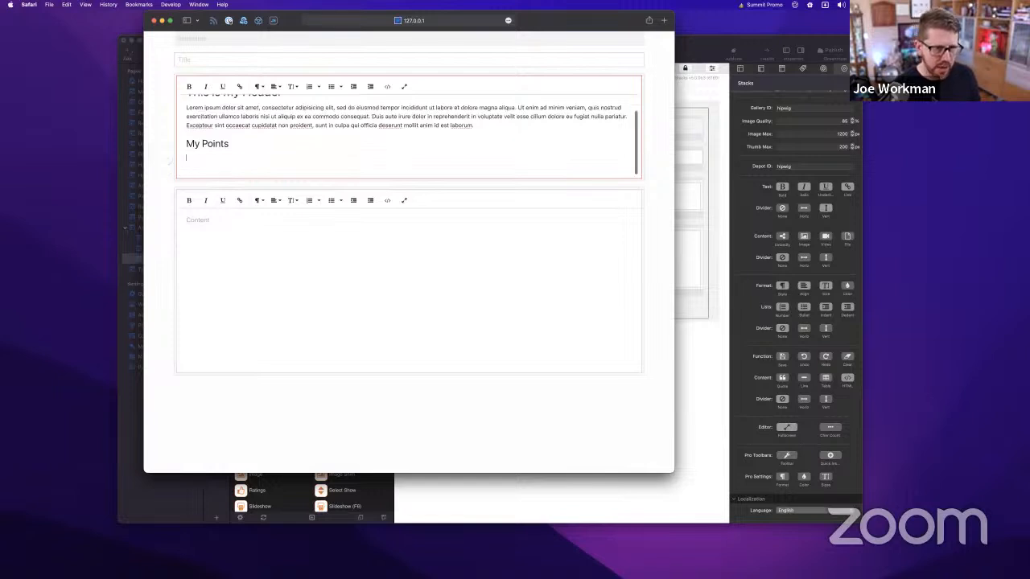
Add a numbered list Point 1, Point 2, Point 3, ending with a plain line
{"action": "left_click", "coordinate": [309, 86]}
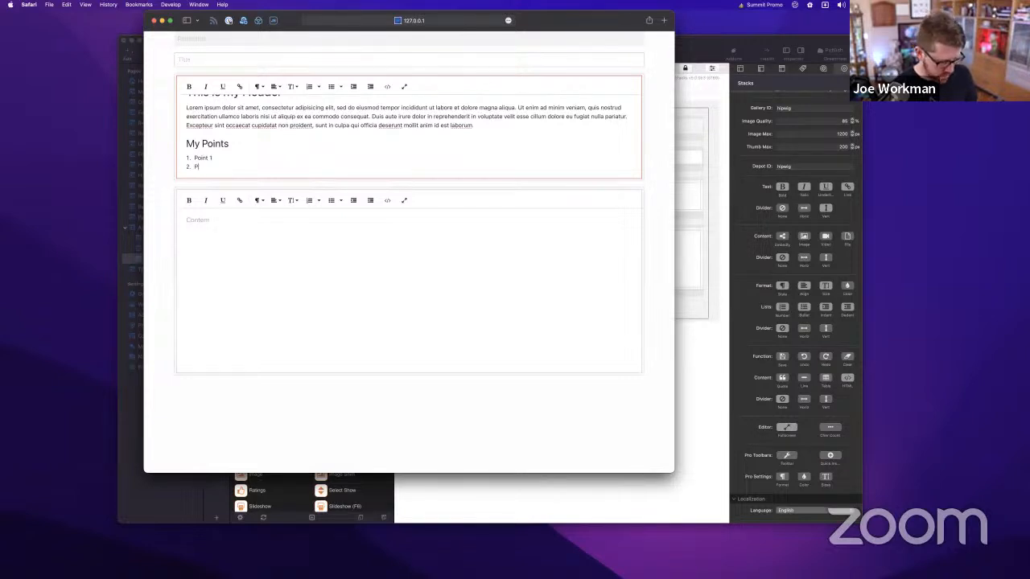
{"action": "key", "text": "Return"}
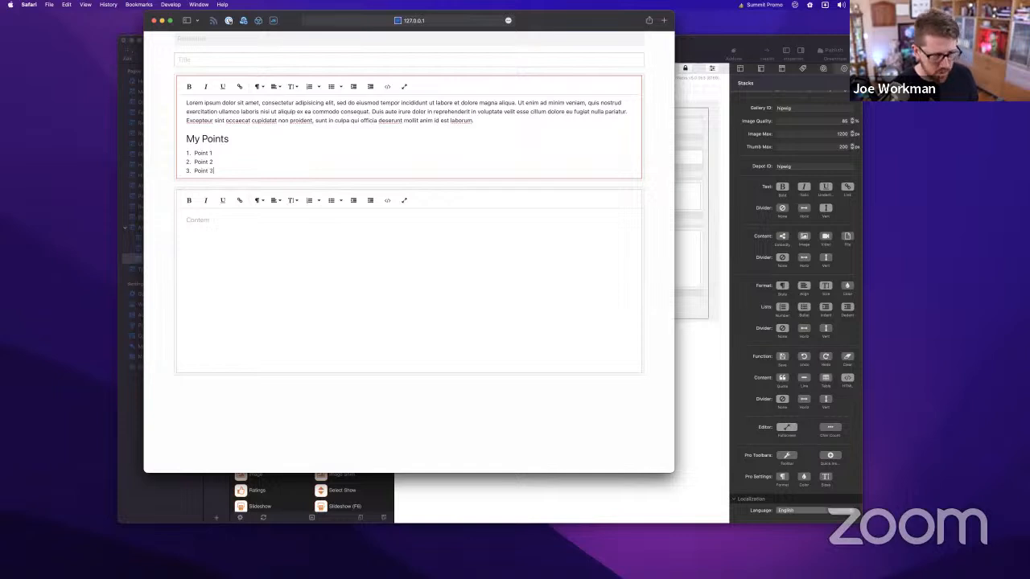
{"action": "type", "text": "Point 3"}
{"action": "key", "text": "Return"}
{"action": "left_click", "coordinate": [213, 144]}
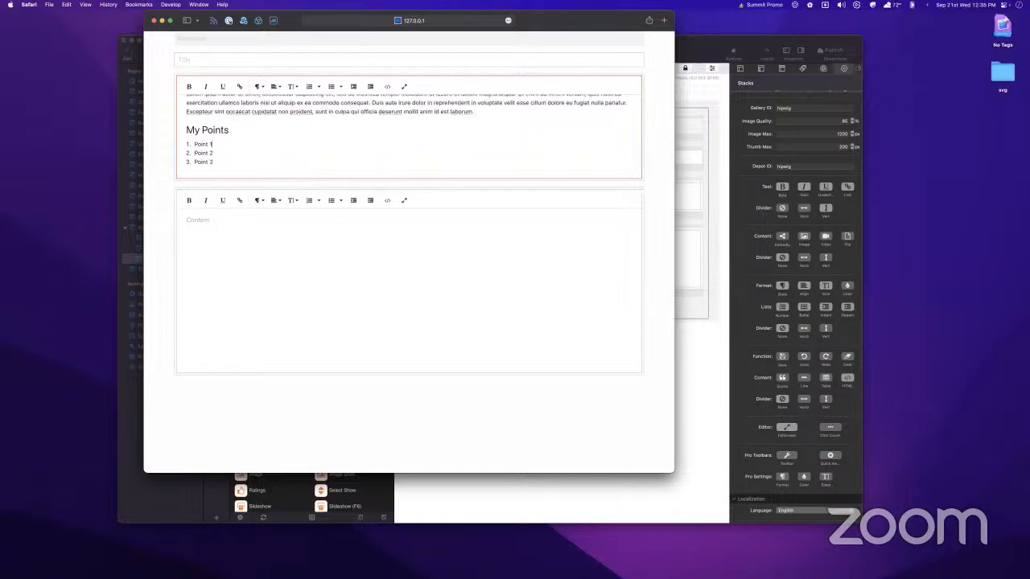
{"action": "scroll", "coordinate": [340, 150], "scroll_direction": "up", "scroll_amount": 1}
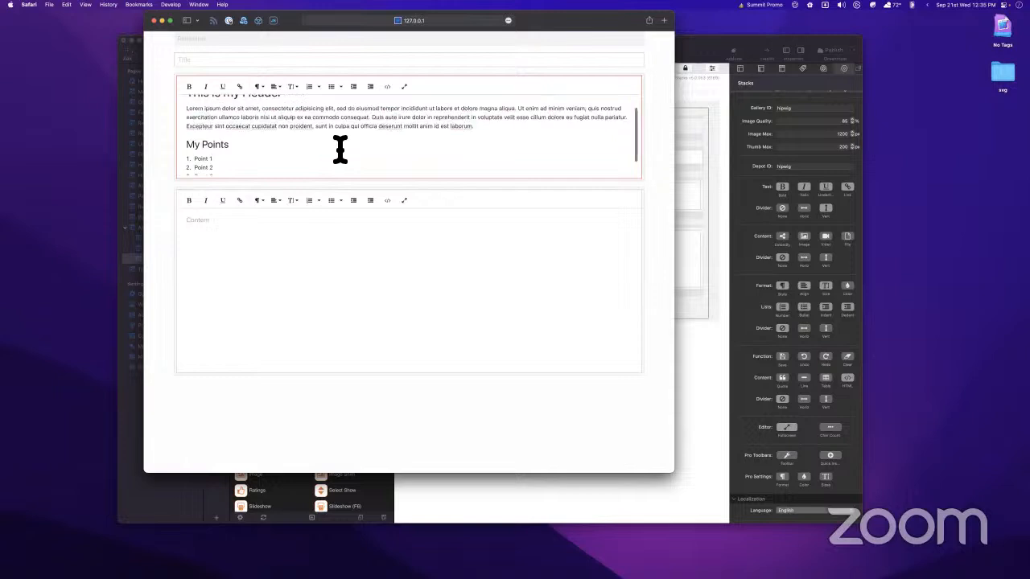
{"action": "scroll", "coordinate": [340, 149], "scroll_direction": "down", "scroll_amount": 2}
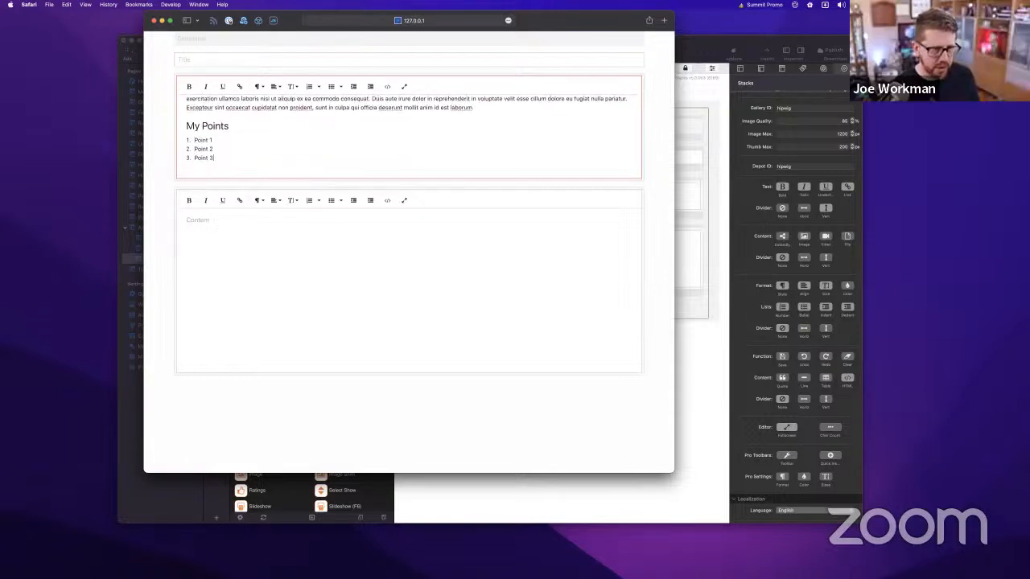
{"action": "key", "text": "Return"}
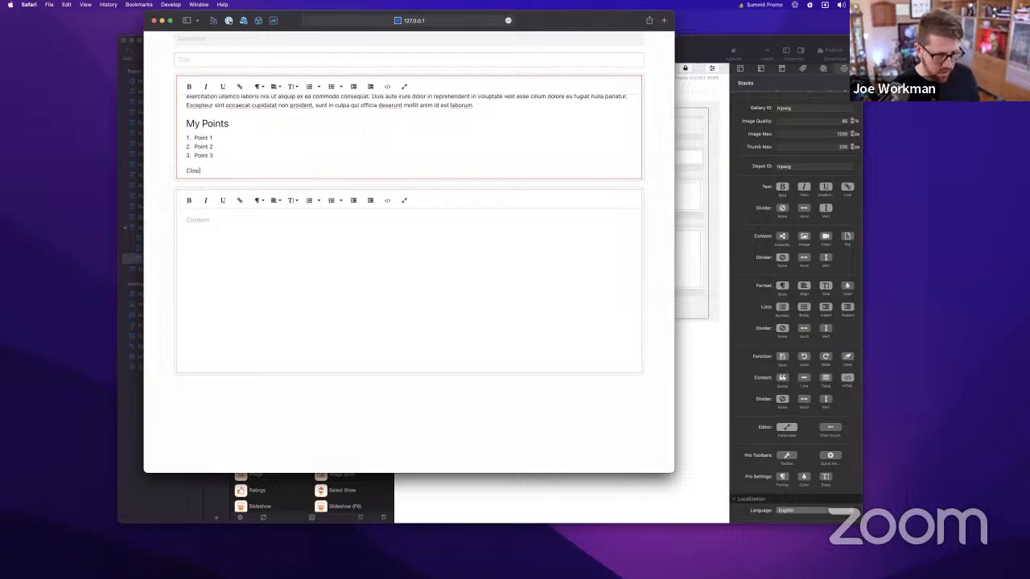
Make 'Closing' a Heading 4 and add a lorem ipsum paragraph beneath it
{"action": "left_click", "coordinate": [258, 86]}
{"action": "scroll", "coordinate": [298, 201], "scroll_direction": "down", "scroll_amount": 2}
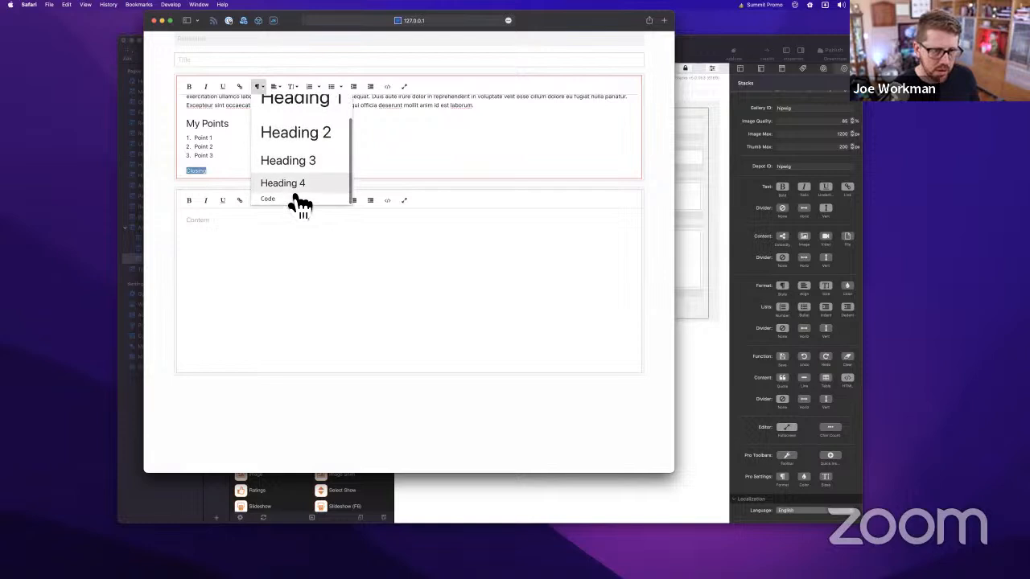
{"action": "left_click", "coordinate": [293, 192]}
{"action": "left_click", "coordinate": [247, 173]}
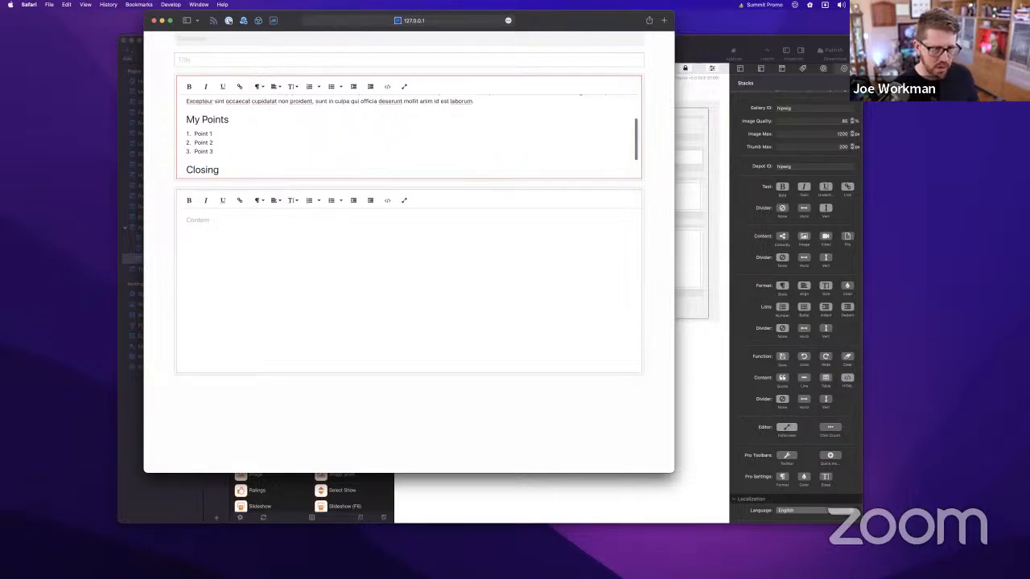
{"action": "key", "text": "Return"}
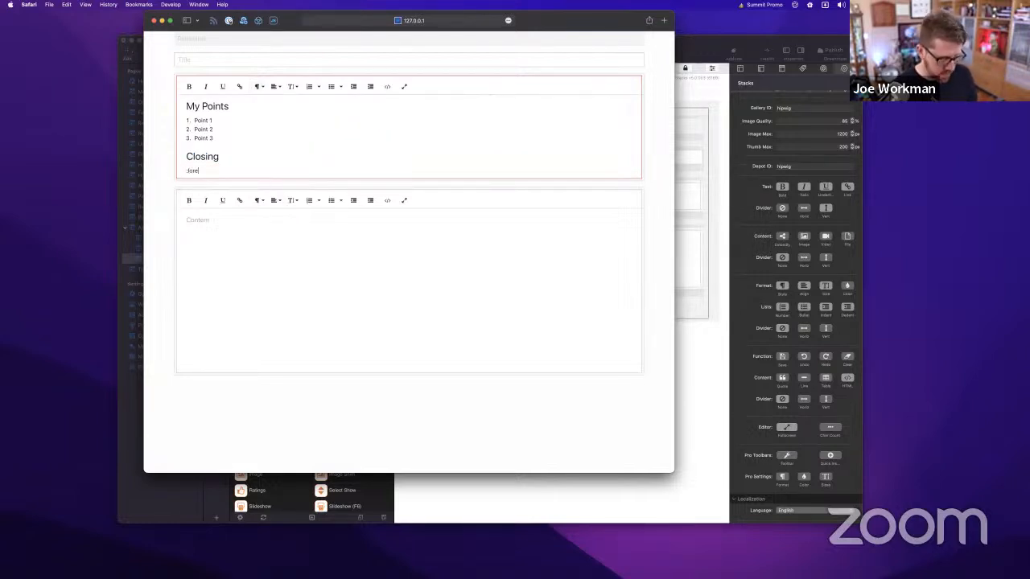
{"action": "type", "text": "Lorem ipsum dolor sit amet, consectetur adipiscing elit, sed do eiusmod tempor incididunt ut labore et dolore magna aliqua. Ut enim ad minim veniam, quis nostrud exercitation ullamco laboris nisi ut aliquip ex ea commodo consequat. Duis aute irure dolor in reprehenderit in voluptate velit esse cillum dolore eu fugiat nulla pariatur. Excepteur sint occaecat cupidatat non proident, sunt in culpa qui officia deserunt mollit anim id est laborum."}
Indent the Point 1 to Point 3 list items by one level
{"action": "scroll", "coordinate": [298, 147], "scroll_direction": "up", "scroll_amount": 5}
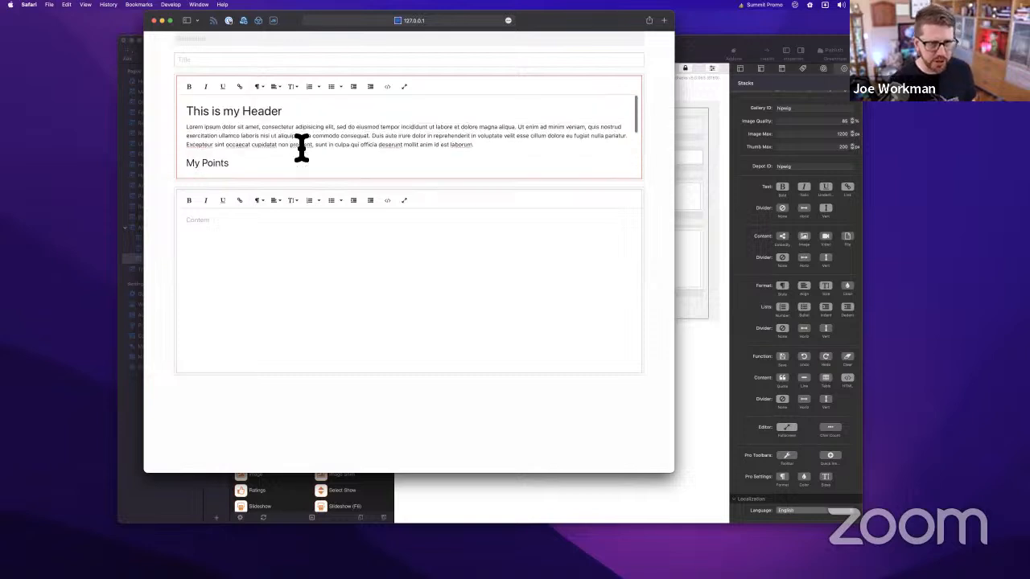
{"action": "scroll", "coordinate": [301, 148], "scroll_direction": "down", "scroll_amount": 5}
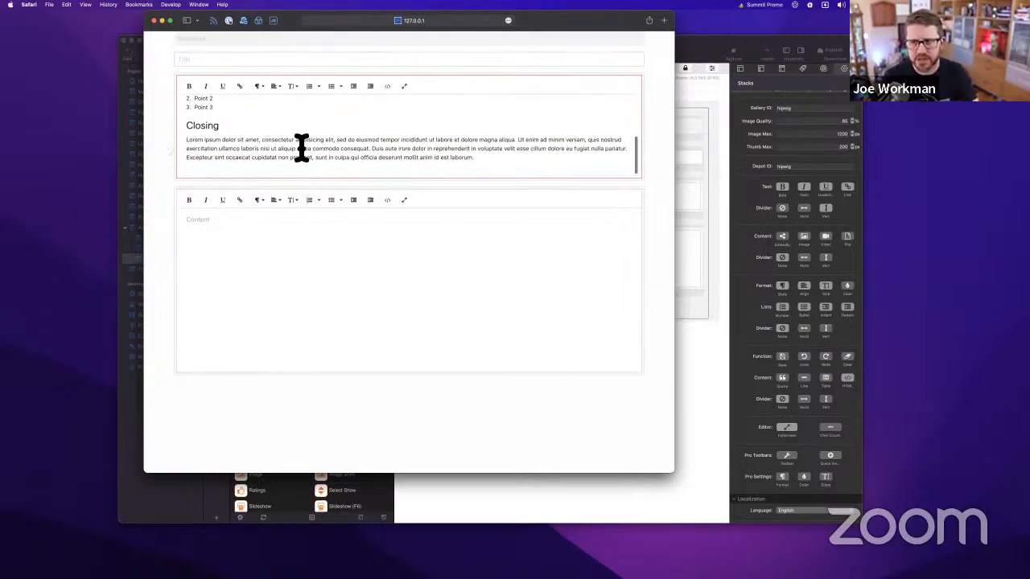
{"action": "scroll", "coordinate": [300, 147], "scroll_direction": "up", "scroll_amount": 5}
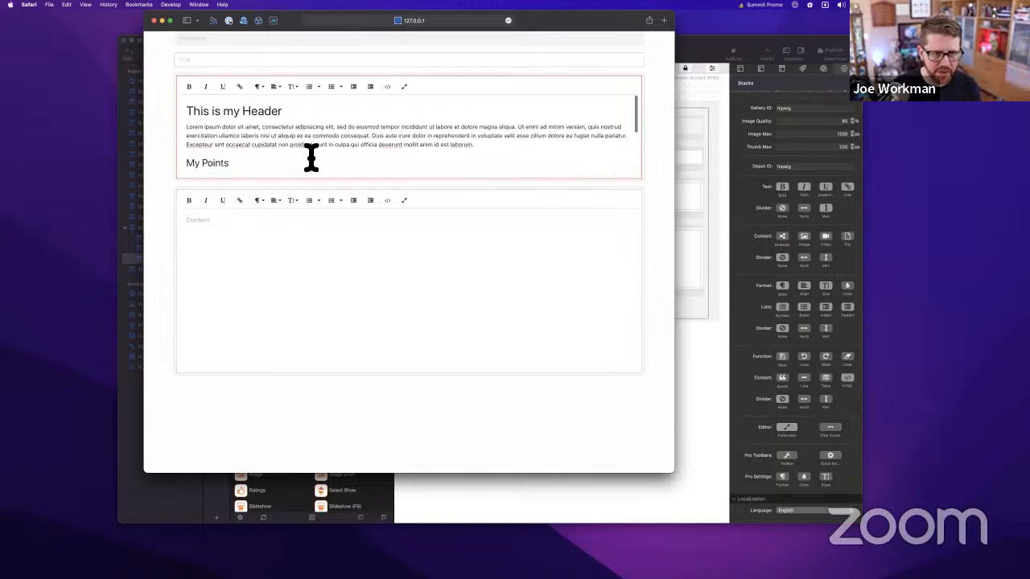
{"action": "scroll", "coordinate": [330, 122], "scroll_direction": "down", "scroll_amount": 5}
{"action": "scroll", "coordinate": [282, 145], "scroll_direction": "up", "scroll_amount": 5}
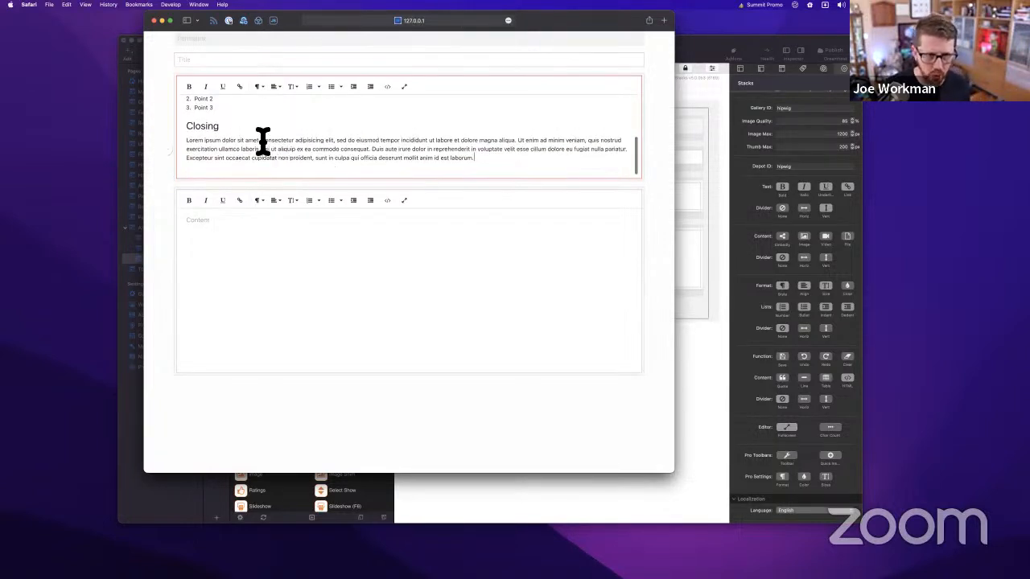
{"action": "scroll", "coordinate": [246, 145], "scroll_direction": "down", "scroll_amount": 3}
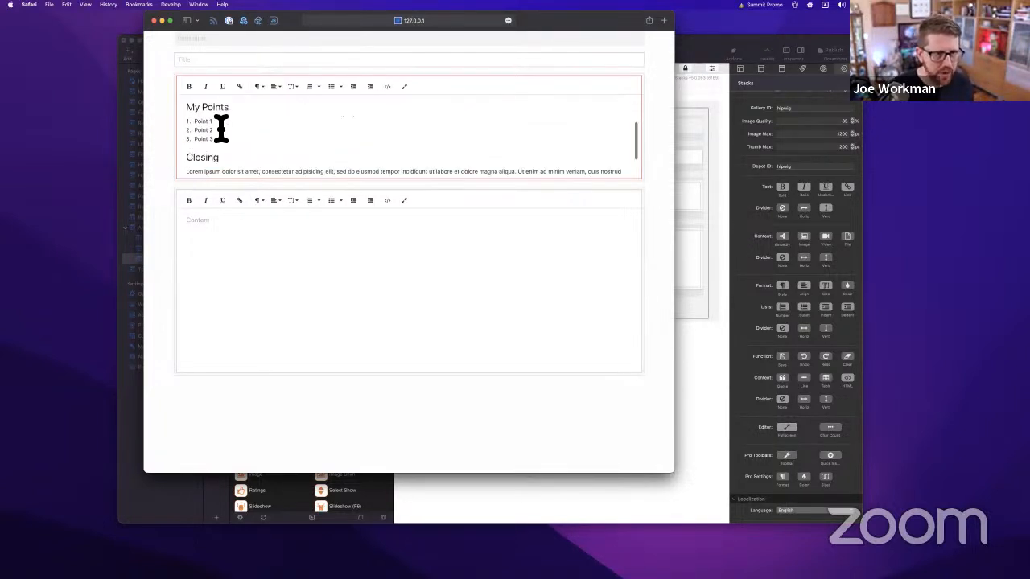
{"action": "left_click_drag", "start_coordinate": [194, 121], "coordinate": [189, 148]}
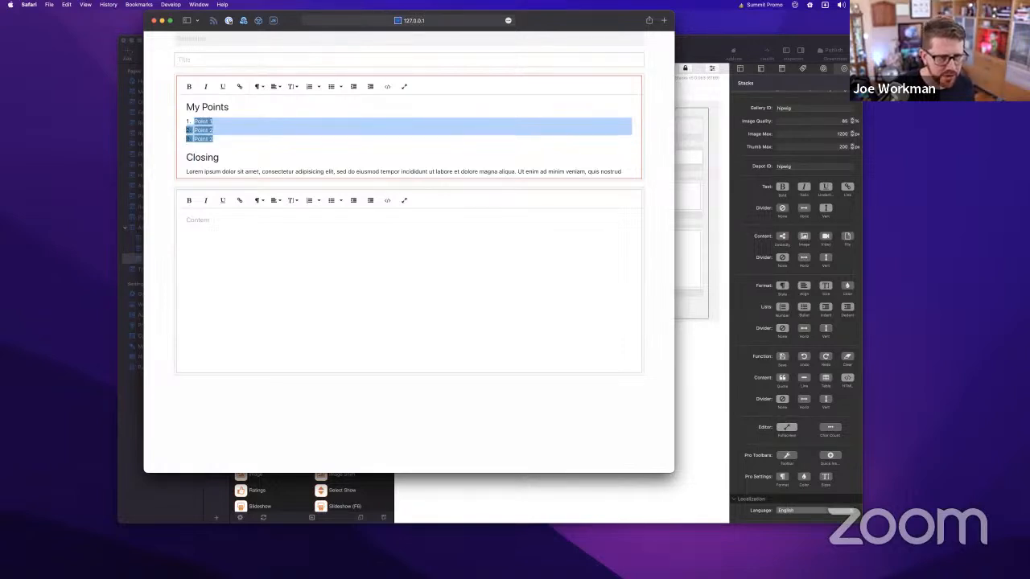
{"action": "left_click", "coordinate": [367, 91]}
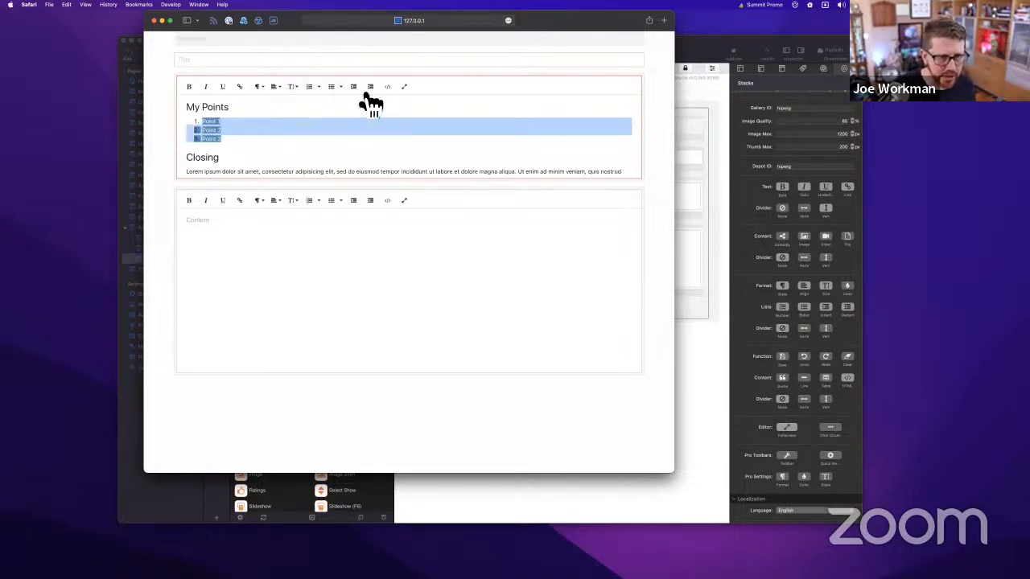
{"action": "left_click", "coordinate": [326, 153]}
{"action": "scroll", "coordinate": [279, 158], "scroll_direction": "up", "scroll_amount": 3}
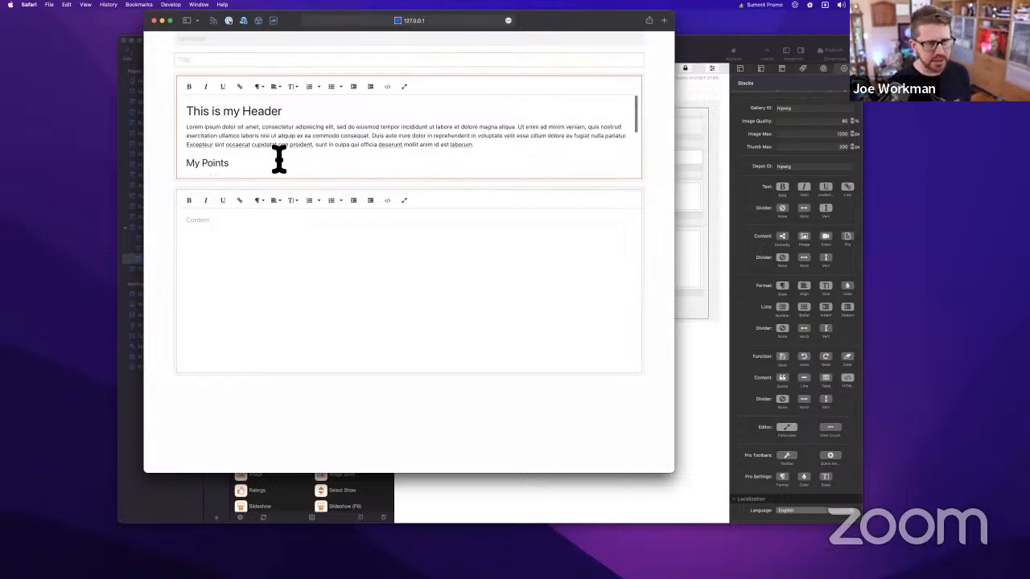
{"action": "scroll", "coordinate": [278, 158], "scroll_direction": "down", "scroll_amount": 4}
{"action": "scroll", "coordinate": [279, 158], "scroll_direction": "up", "scroll_amount": 4}
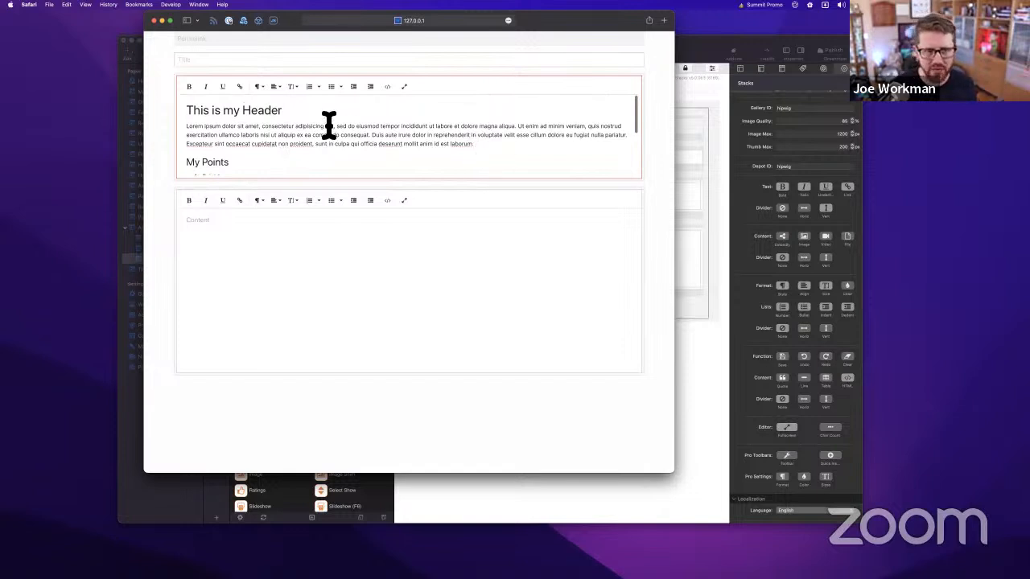
{"action": "scroll", "coordinate": [328, 125], "scroll_direction": "down", "scroll_amount": 5}
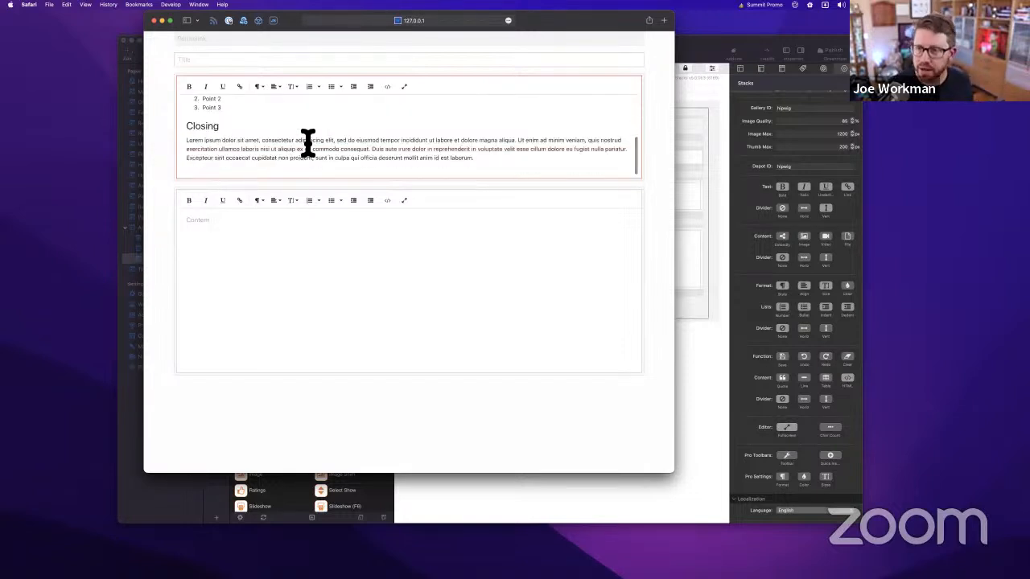
{"action": "scroll", "coordinate": [308, 143], "scroll_direction": "up", "scroll_amount": 5}
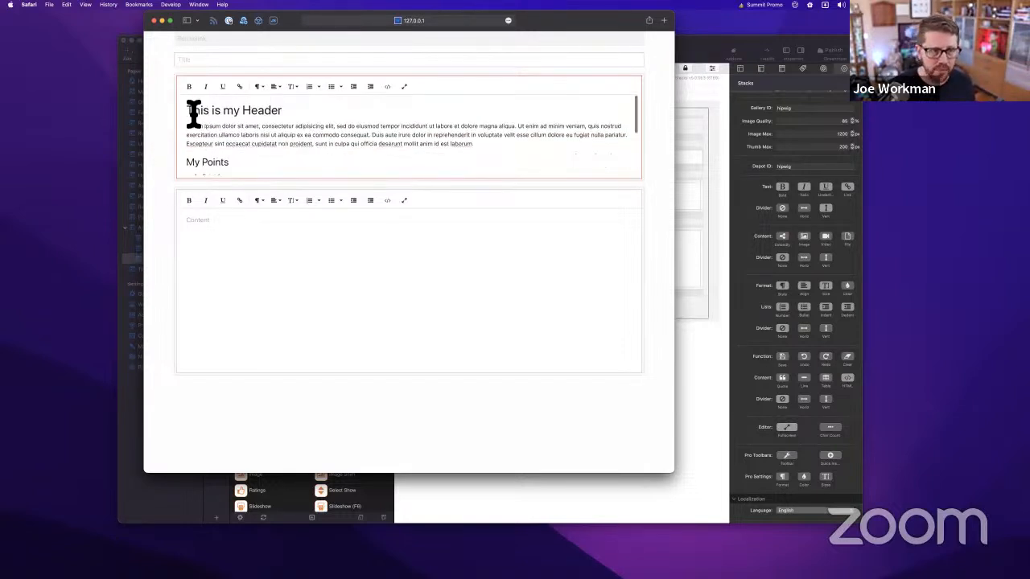
Try opening the header editor's HTML source and Web Inspector, then dismiss the JavaScript errors notice
{"action": "left_click", "coordinate": [397, 93]}
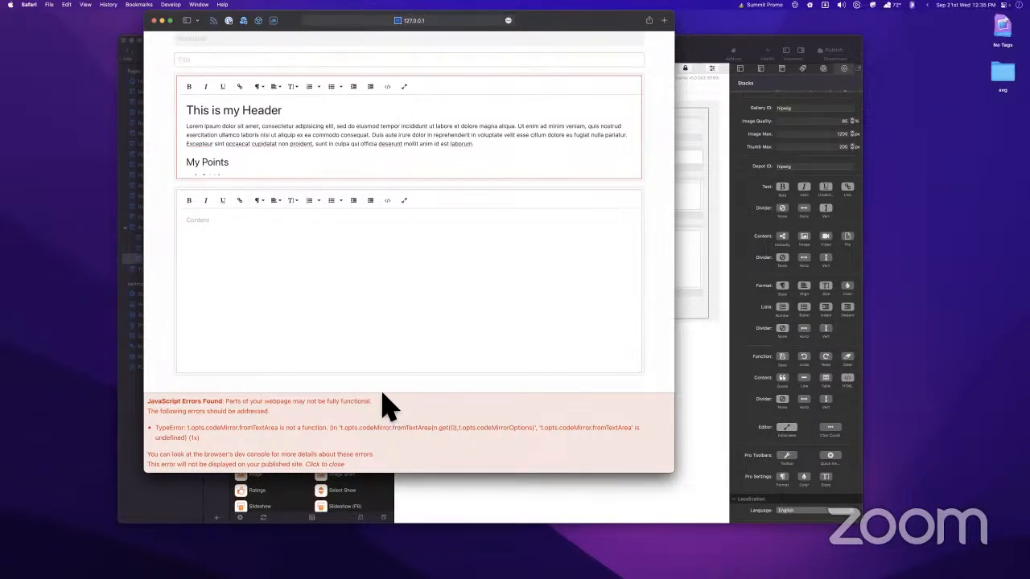
{"action": "left_click_drag", "start_coordinate": [565, 21], "coordinate": [548, 46]}
{"action": "key", "text": "alt+super+i"}
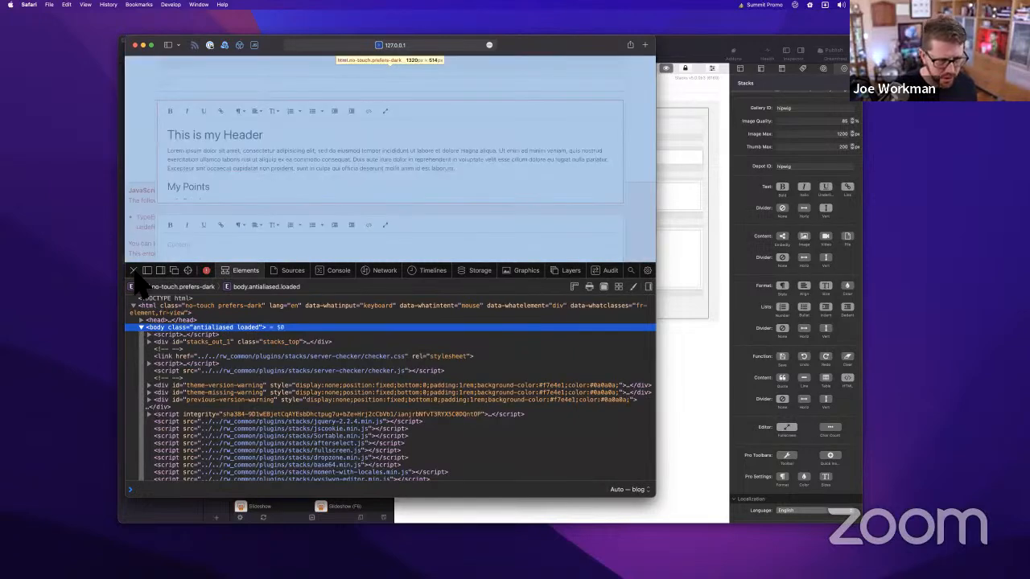
{"action": "left_click", "coordinate": [134, 272]}
{"action": "double_click", "coordinate": [251, 137]}
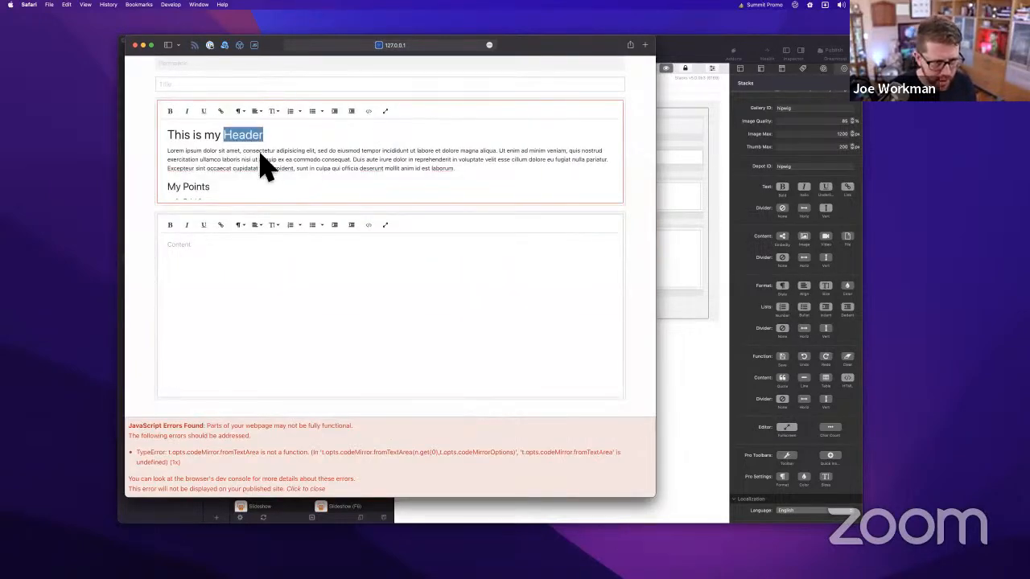
{"action": "right_click", "coordinate": [255, 153]}
{"action": "mouse_move", "coordinate": [294, 318]}
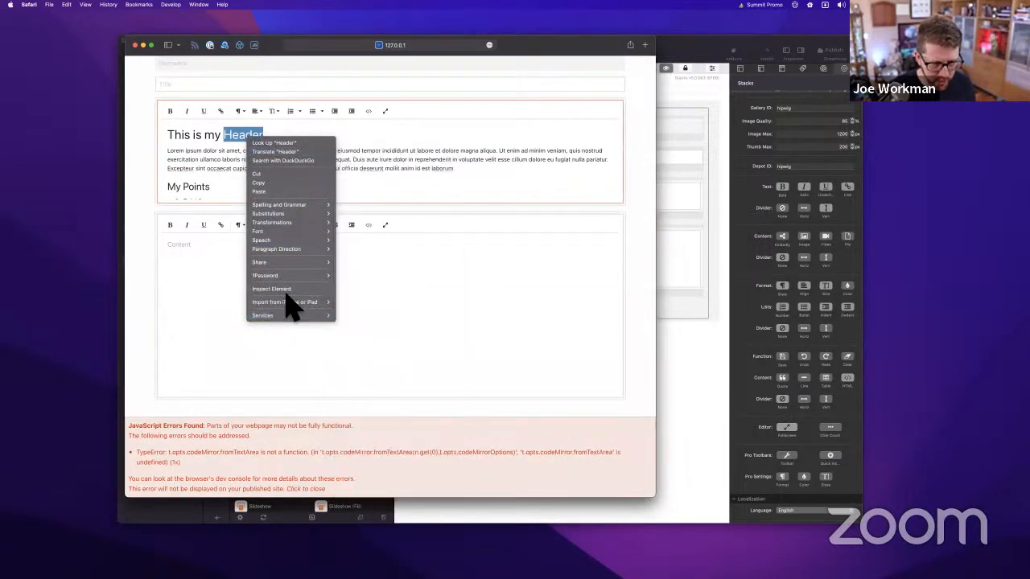
{"action": "left_click", "coordinate": [465, 200]}
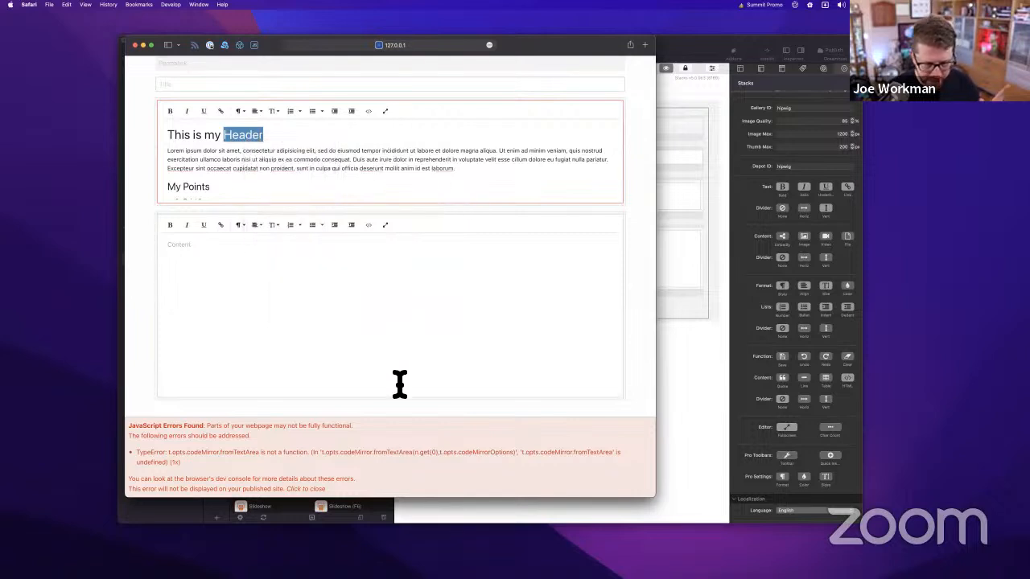
{"action": "left_click", "coordinate": [312, 489]}
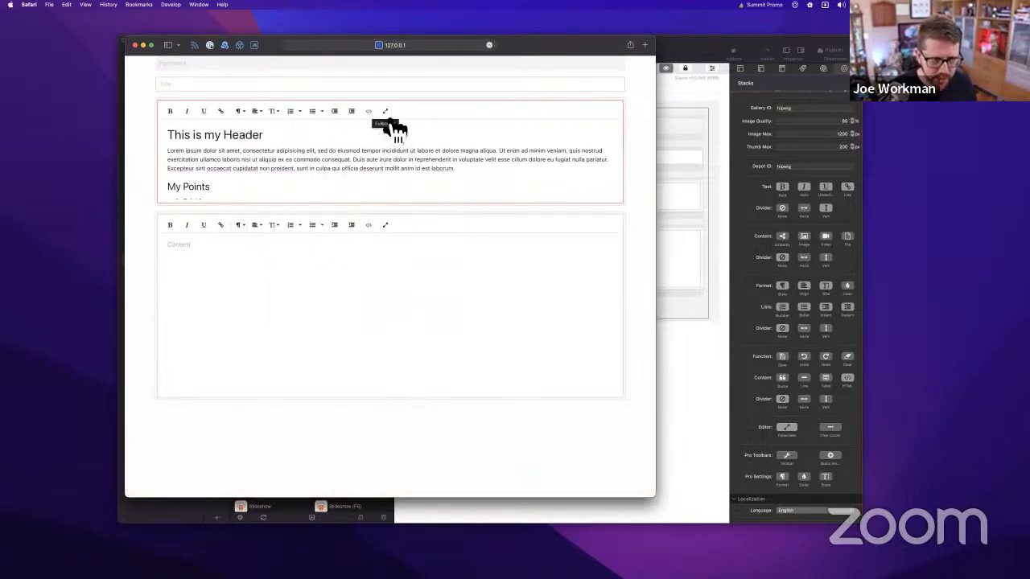
Inspect the summary text, copy the div.fr-element content's HTML, and close Web Inspector
{"action": "right_click", "coordinate": [253, 155]}
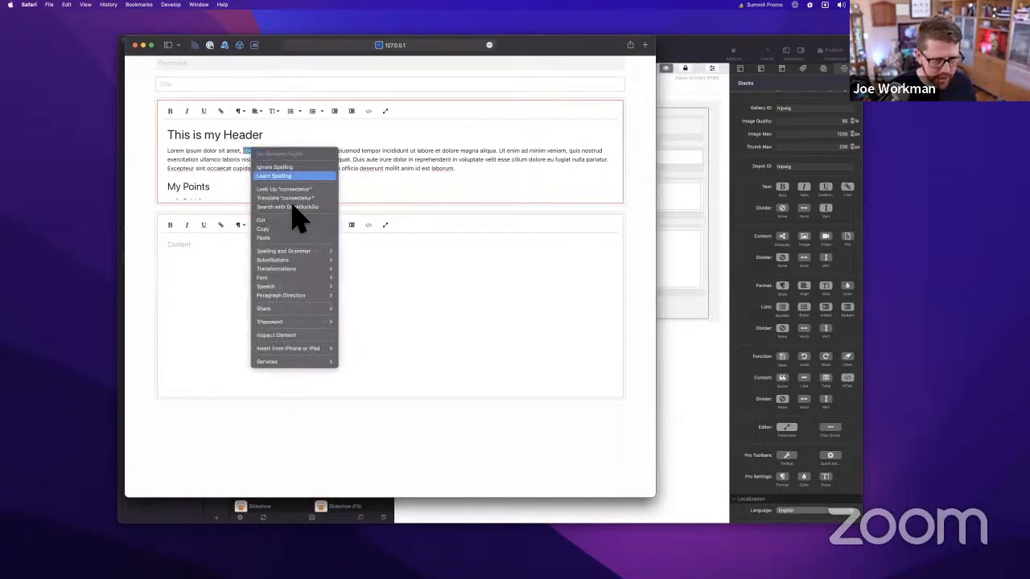
{"action": "left_click", "coordinate": [284, 336]}
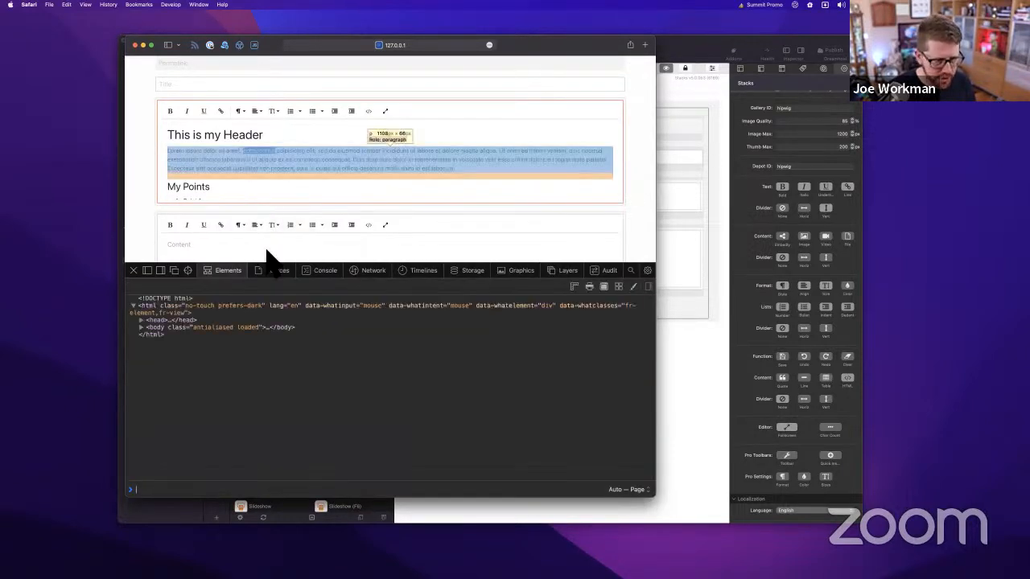
{"action": "scroll", "coordinate": [274, 378], "scroll_direction": "down", "scroll_amount": 3}
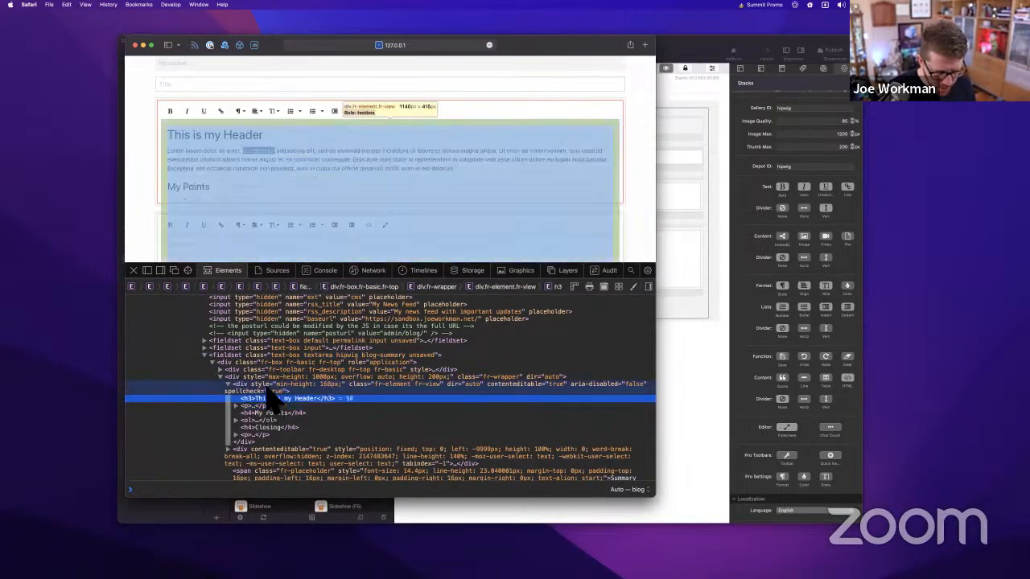
{"action": "left_click", "coordinate": [267, 390]}
{"action": "right_click", "coordinate": [269, 391]}
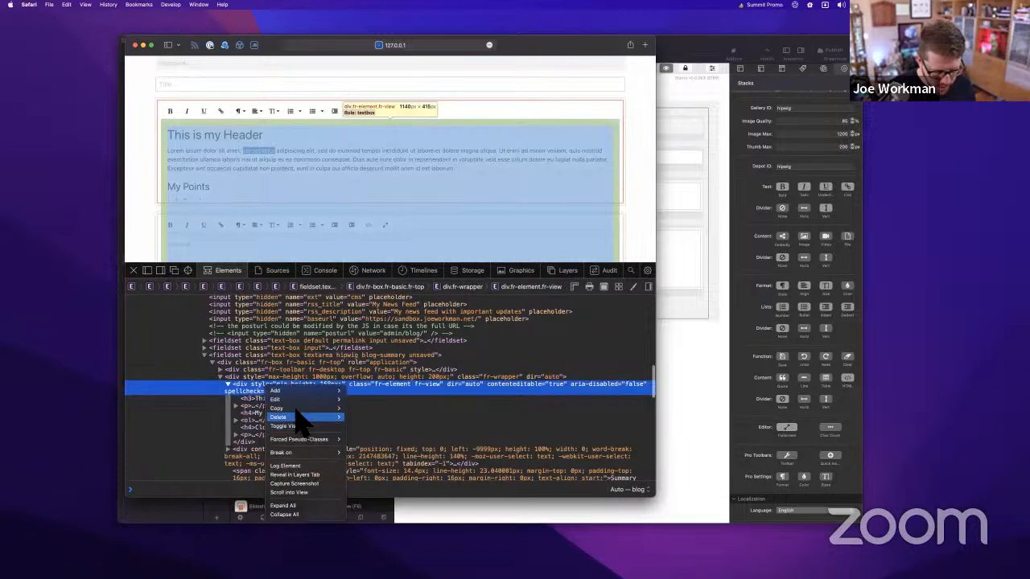
{"action": "mouse_move", "coordinate": [310, 408]}
{"action": "left_click", "coordinate": [356, 409]}
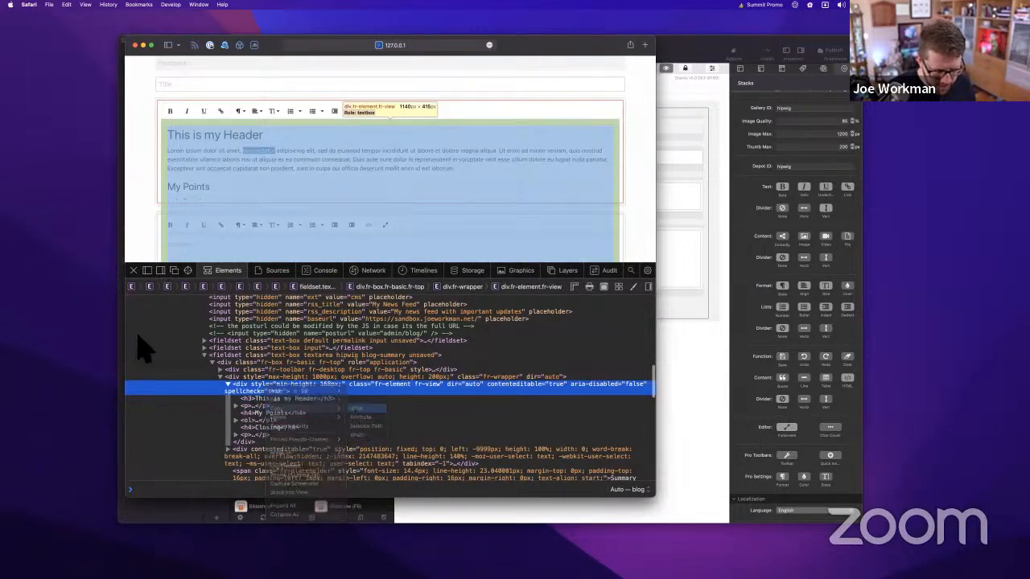
{"action": "left_click", "coordinate": [133, 270]}
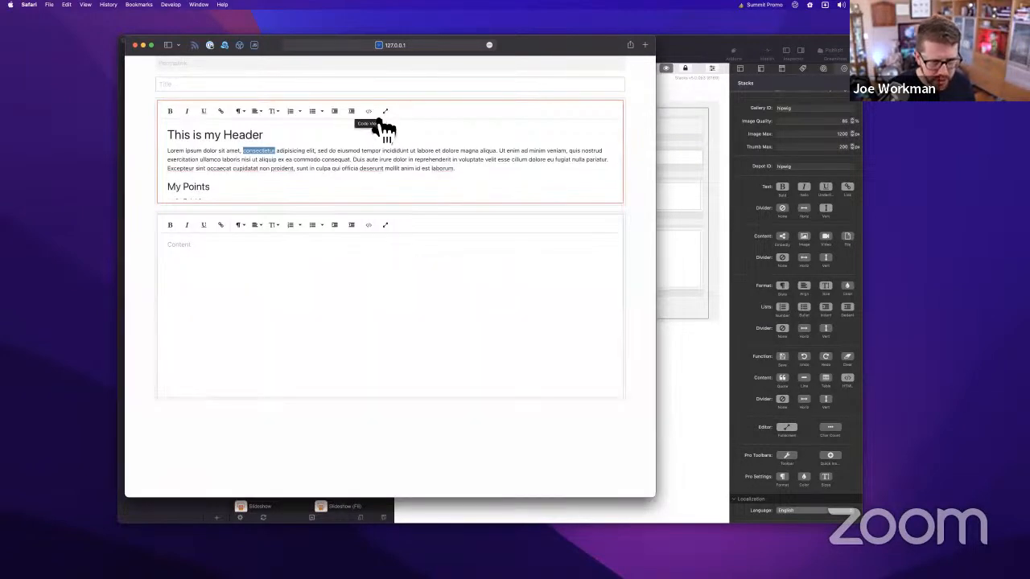
Switch the Summary editor to Code View to show its raw HTML
{"action": "left_click", "coordinate": [369, 111]}
{"action": "left_click", "coordinate": [364, 157]}
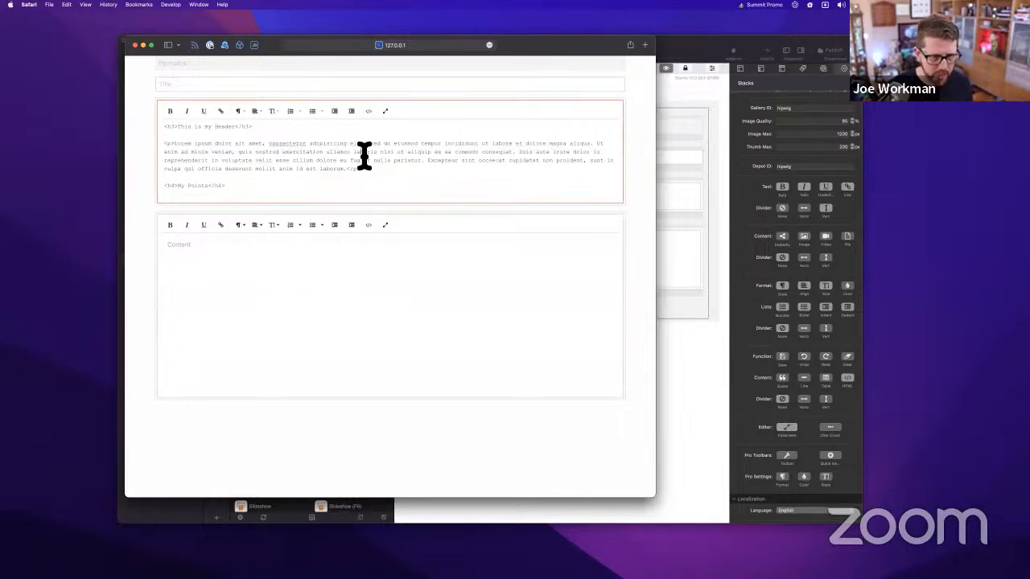
{"action": "key", "text": "super+a"}
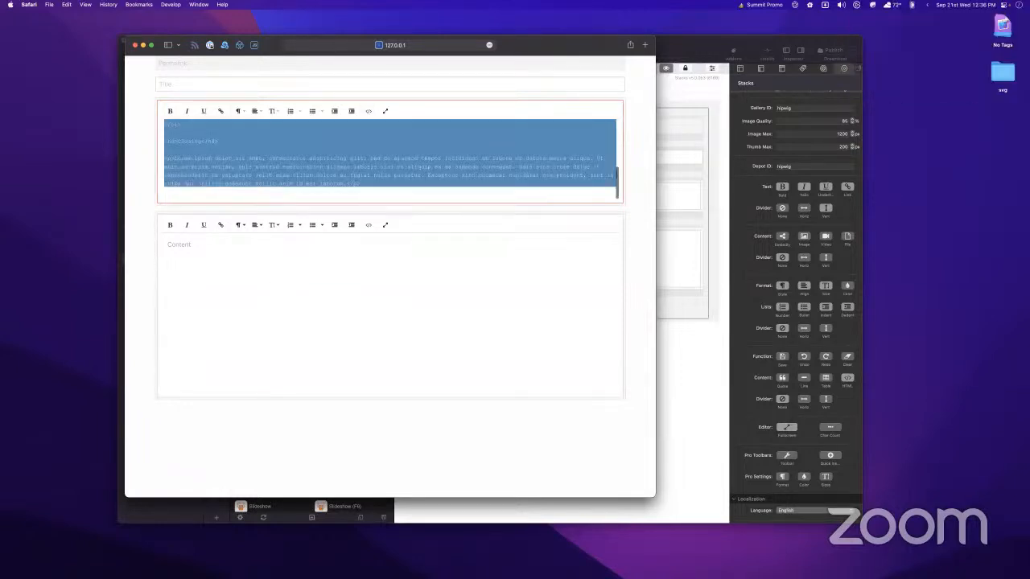
{"action": "left_click", "coordinate": [389, 185]}
{"action": "key", "text": "super+a"}
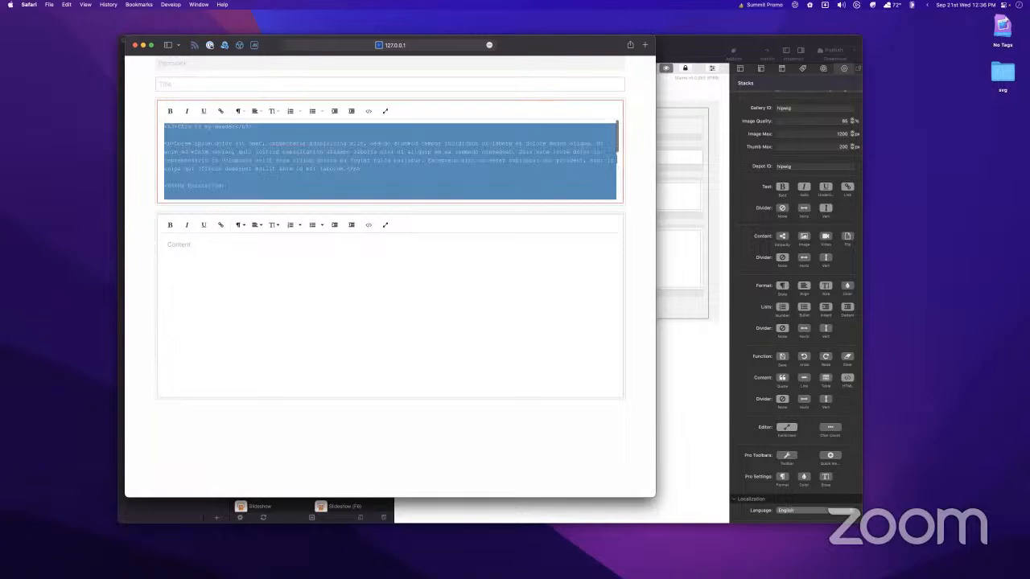
{"action": "left_click", "coordinate": [385, 177]}
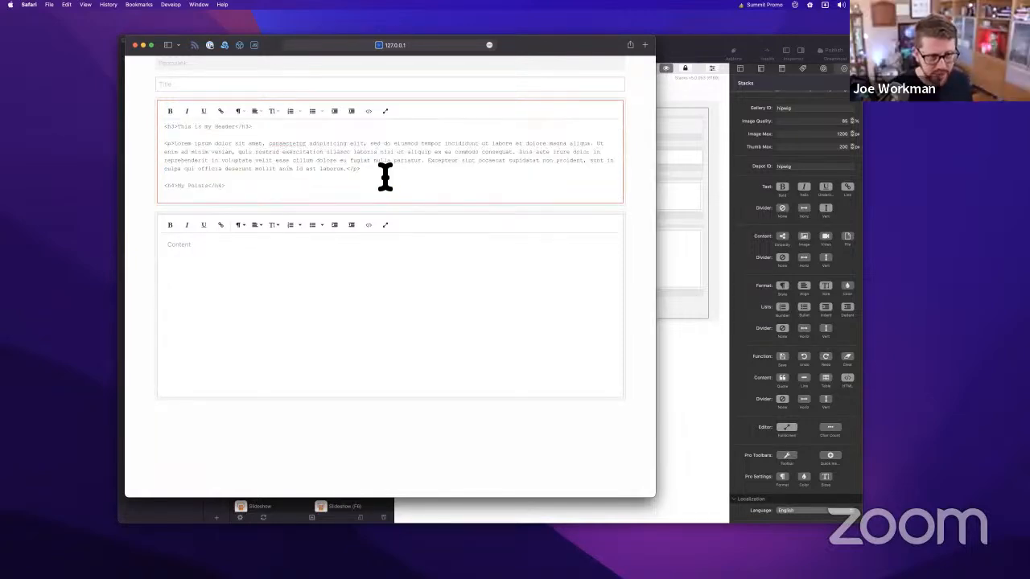
{"action": "key", "text": "super+Up"}
Select all of the Summary editor's HTML code for copying
{"action": "key", "text": "super+a"}
{"action": "key", "text": "super+Up"}
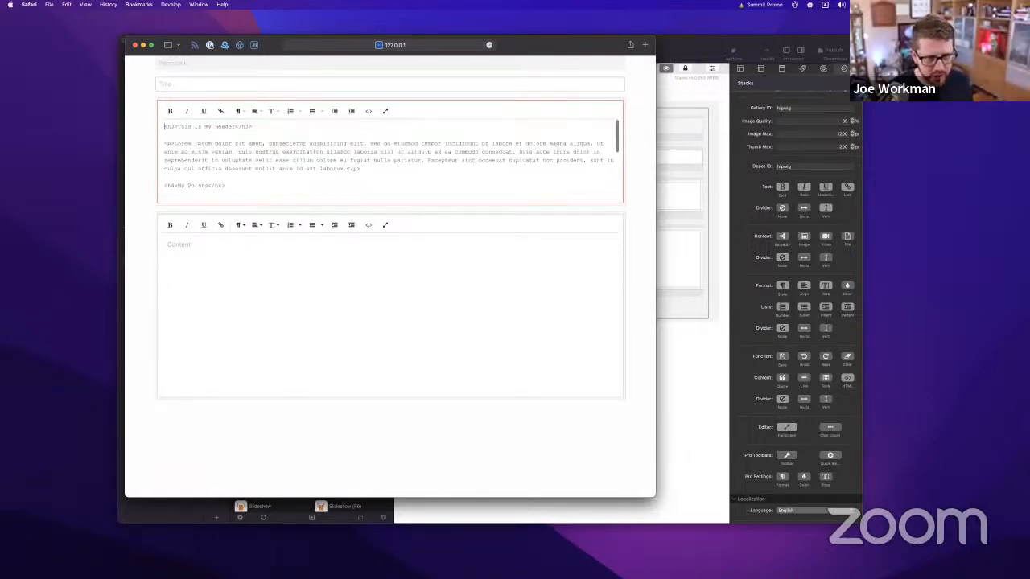
{"action": "key", "text": "super+a"}
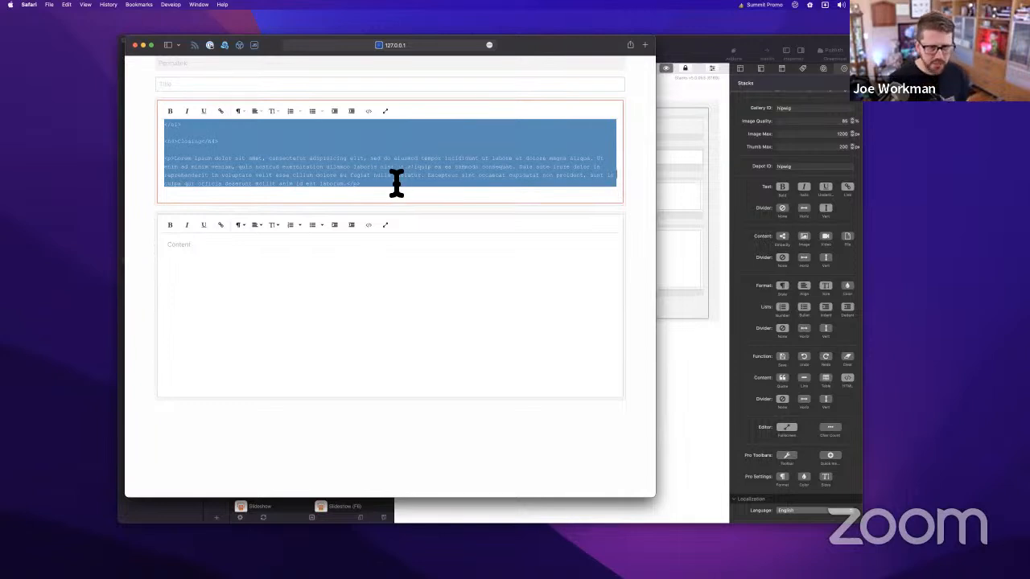
{"action": "key", "text": "super+Down"}
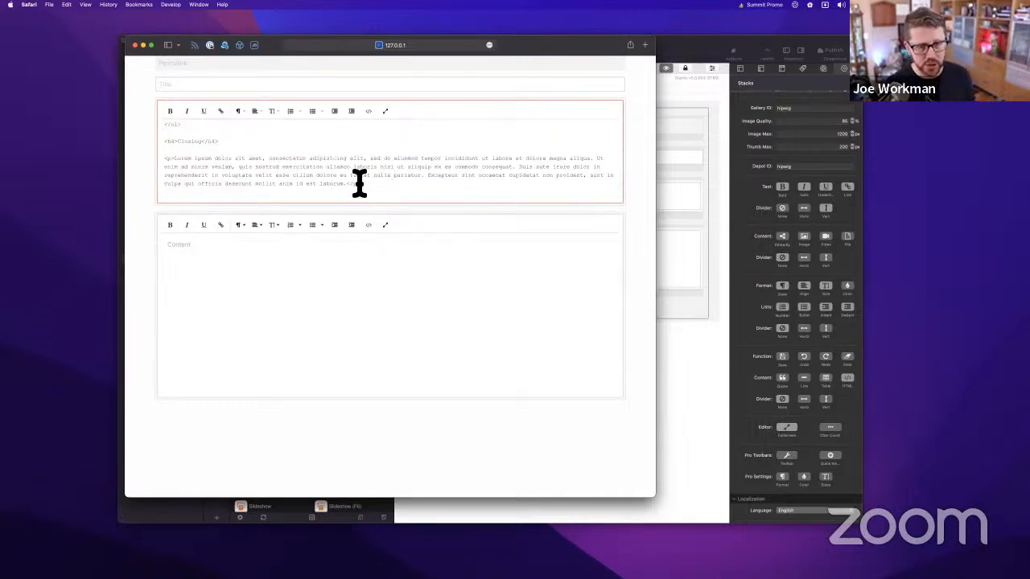
{"action": "left_click_drag", "start_coordinate": [359, 185], "coordinate": [202, 131]}
{"action": "scroll", "coordinate": [205, 156], "scroll_direction": "up", "scroll_amount": 3}
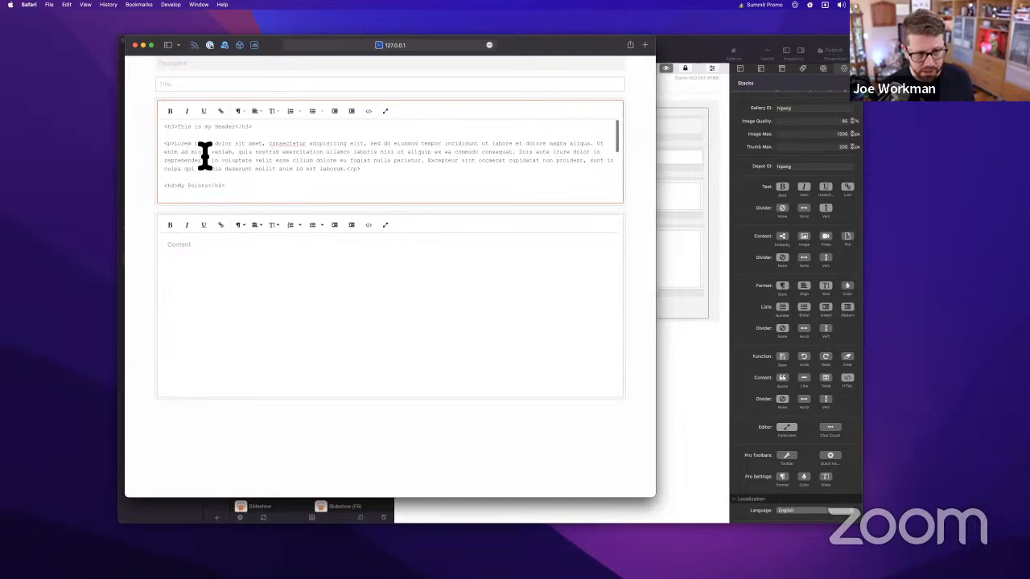
{"action": "left_click", "coordinate": [186, 136]}
{"action": "key", "text": "super+a"}
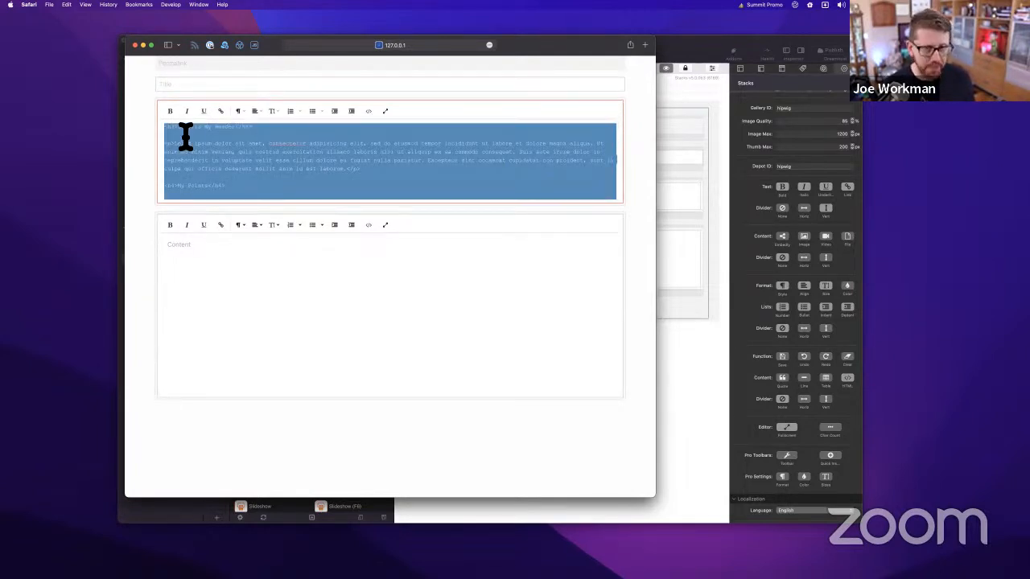
{"action": "left_click", "coordinate": [694, 50]}
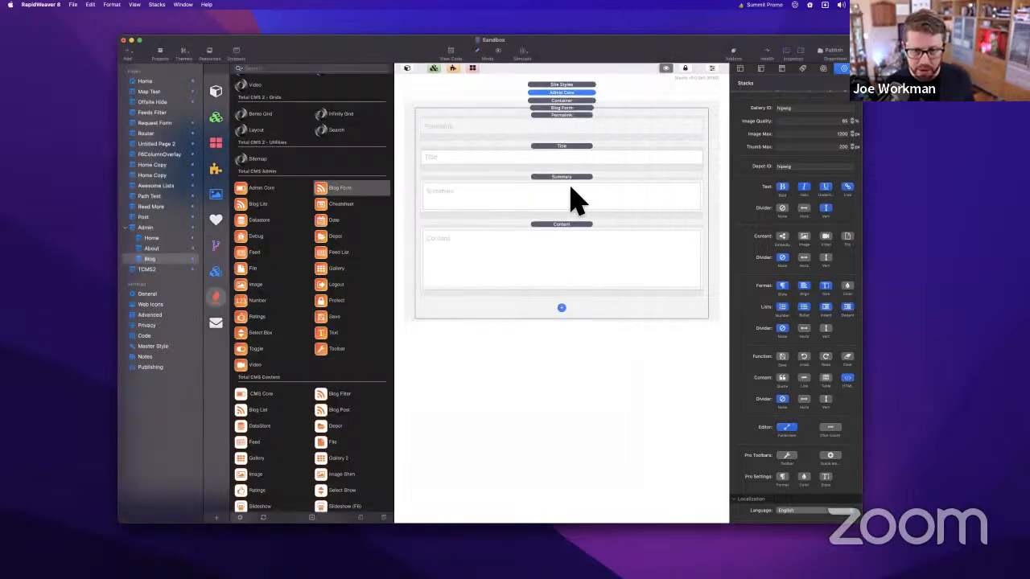
Replace the Summary field's Template Text with the copied HTML and reload the admin page in Safari
{"action": "left_click", "coordinate": [578, 198]}
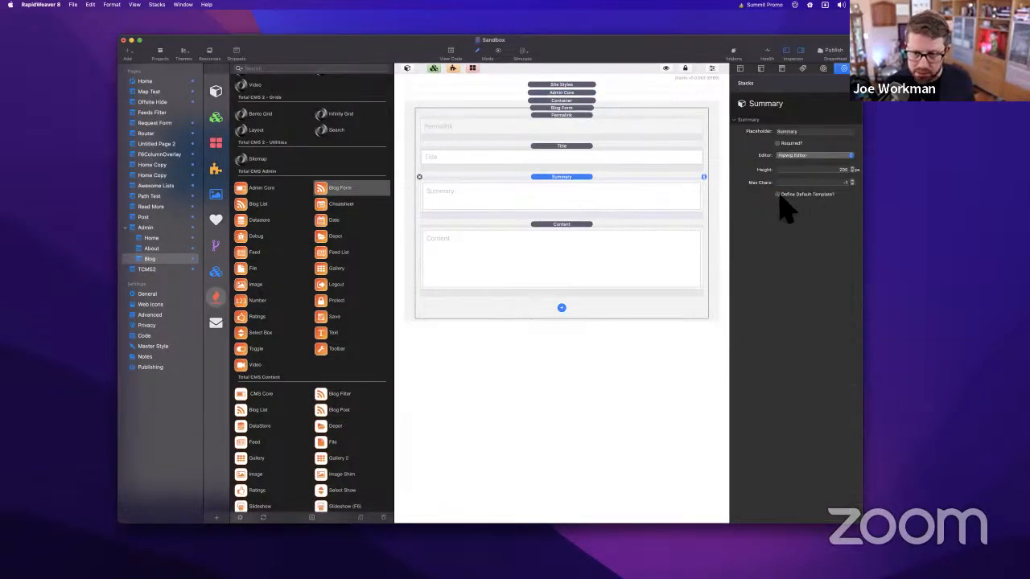
{"action": "triple_click", "coordinate": [809, 224]}
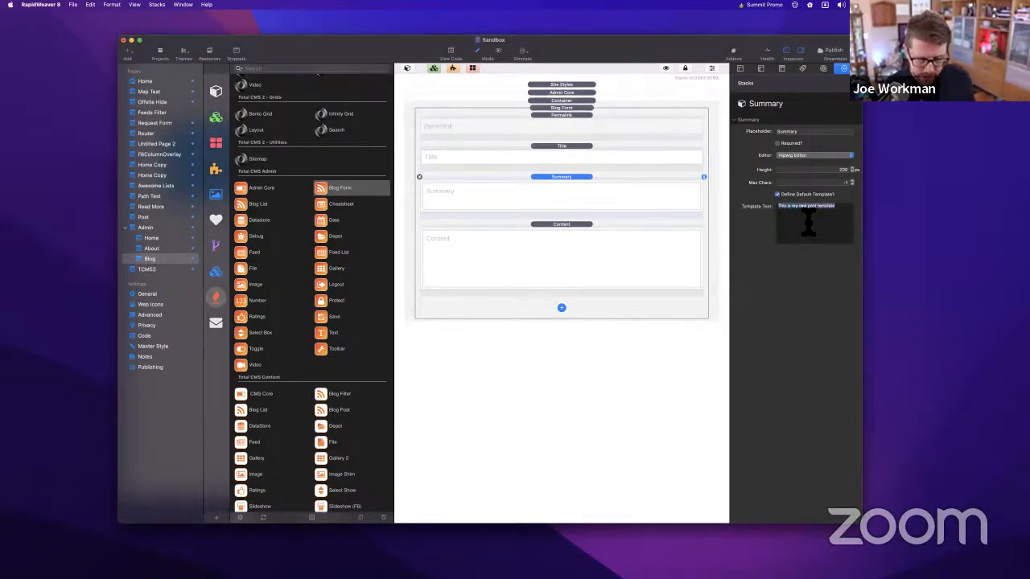
{"action": "key", "text": "super+v"}
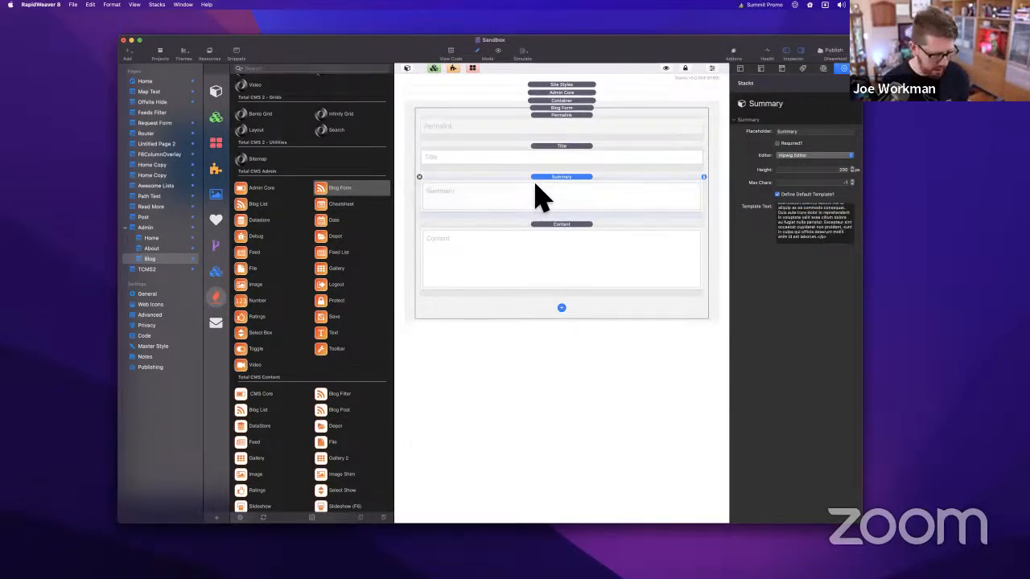
{"action": "key", "text": "super+Tab"}
{"action": "key", "text": "super+r"}
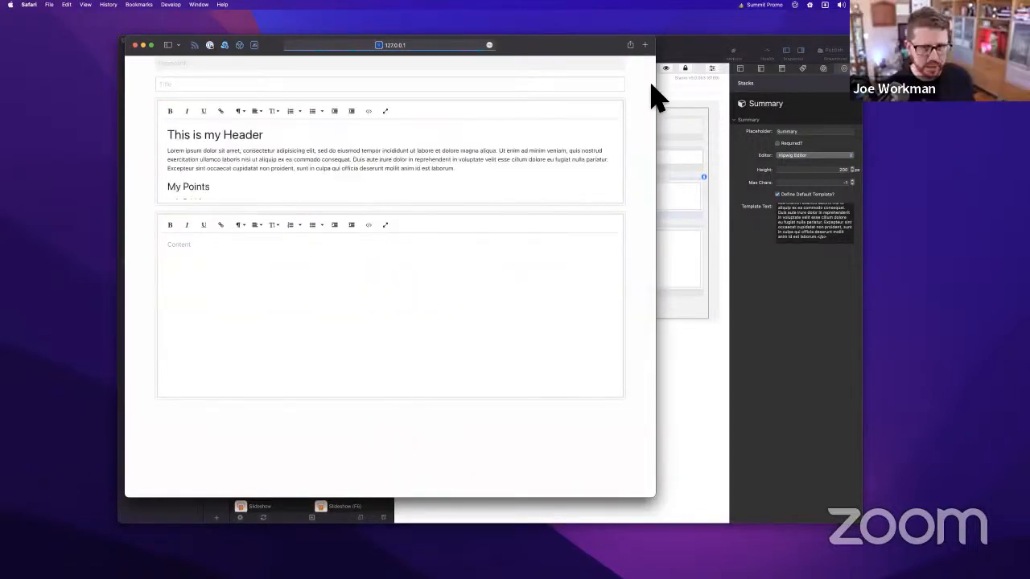
Scroll through Safari's Summary editor to verify the pre-filled header, points and closing template
{"action": "scroll", "coordinate": [230, 161], "scroll_direction": "down", "scroll_amount": 3}
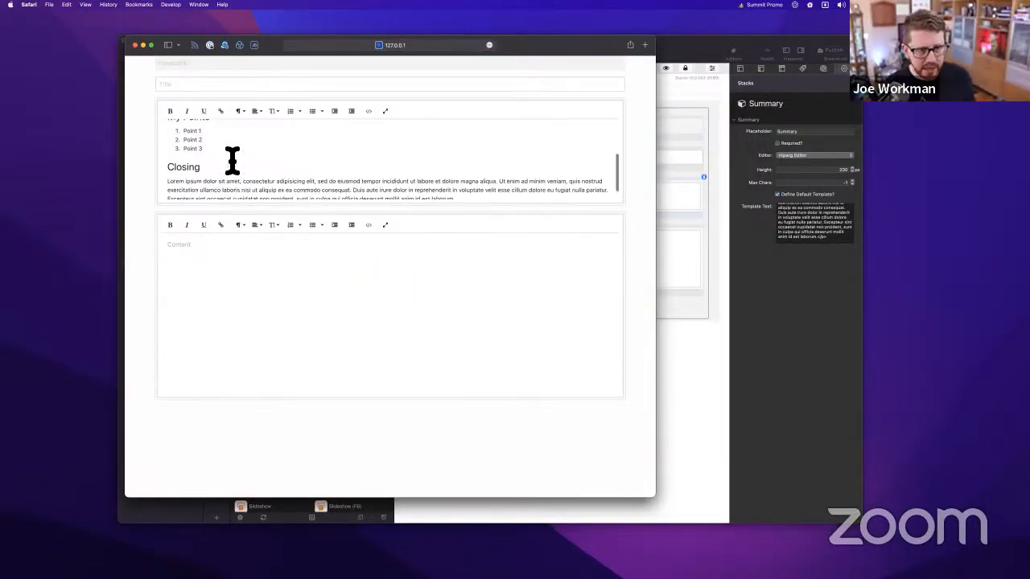
{"action": "scroll", "coordinate": [230, 160], "scroll_direction": "up", "scroll_amount": 3}
{"action": "scroll", "coordinate": [209, 170], "scroll_direction": "down", "scroll_amount": 3}
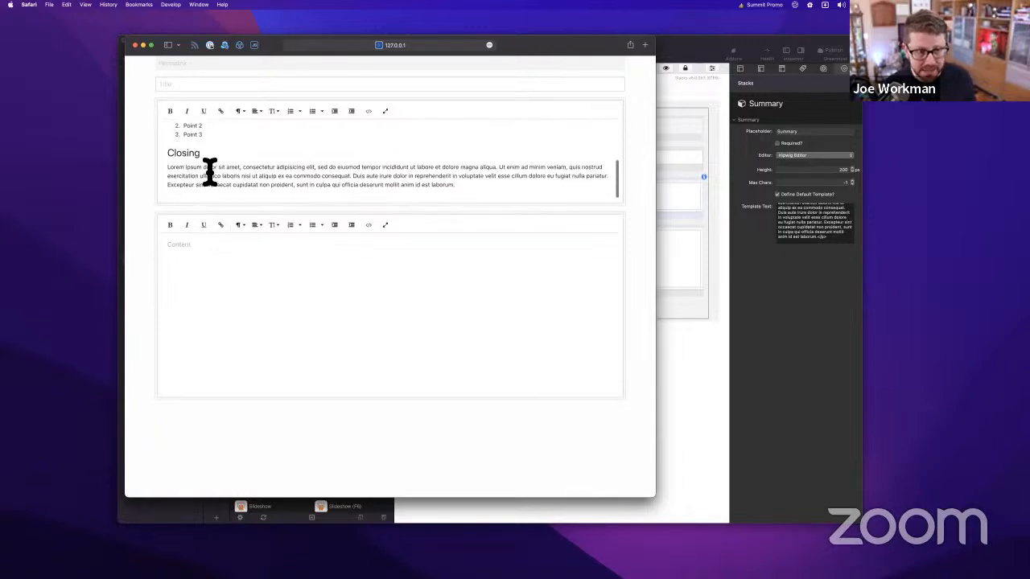
{"action": "scroll", "coordinate": [209, 170], "scroll_direction": "up", "scroll_amount": 3}
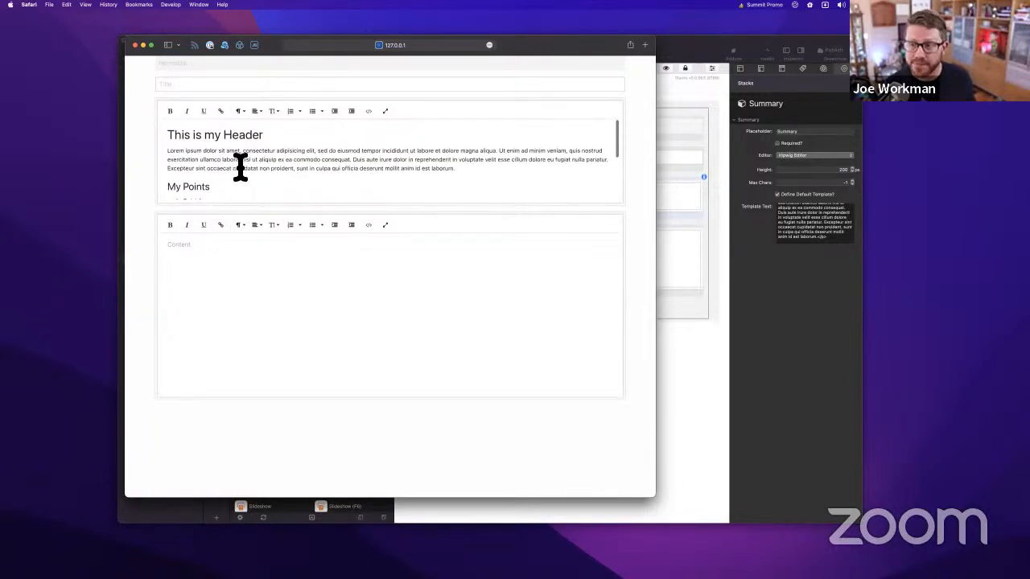
{"action": "scroll", "coordinate": [240, 167], "scroll_direction": "down", "scroll_amount": 5}
{"action": "scroll", "coordinate": [239, 168], "scroll_direction": "up", "scroll_amount": 5}
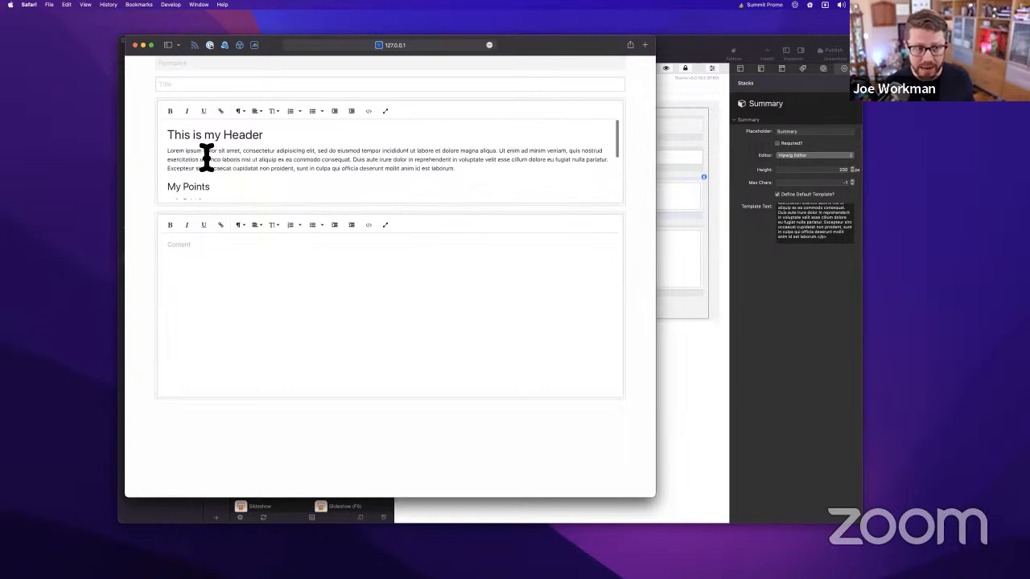
{"action": "scroll", "coordinate": [218, 165], "scroll_direction": "down", "scroll_amount": 5}
{"action": "scroll", "coordinate": [218, 165], "scroll_direction": "up", "scroll_amount": 5}
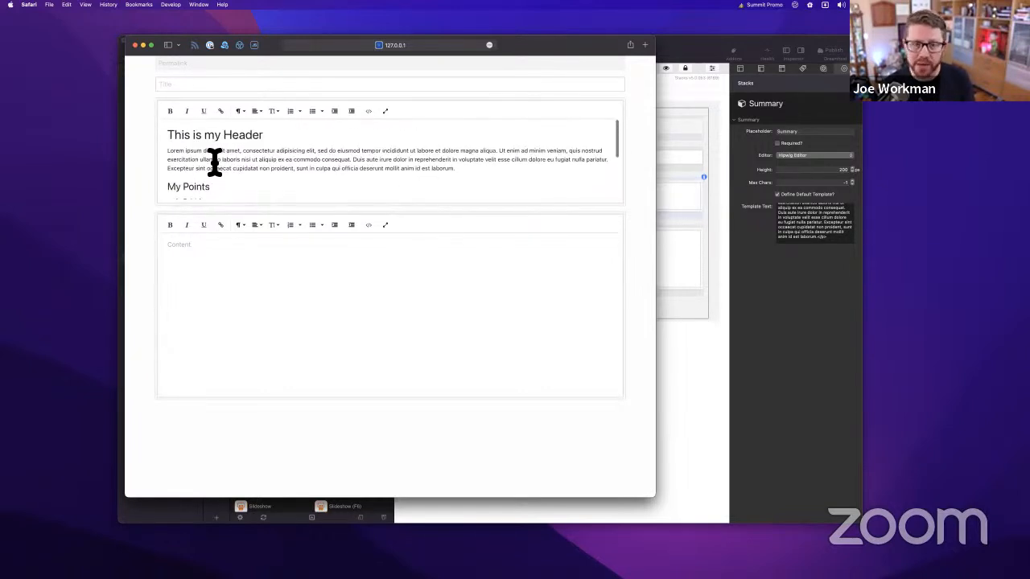
{"action": "triple_click", "coordinate": [197, 161]}
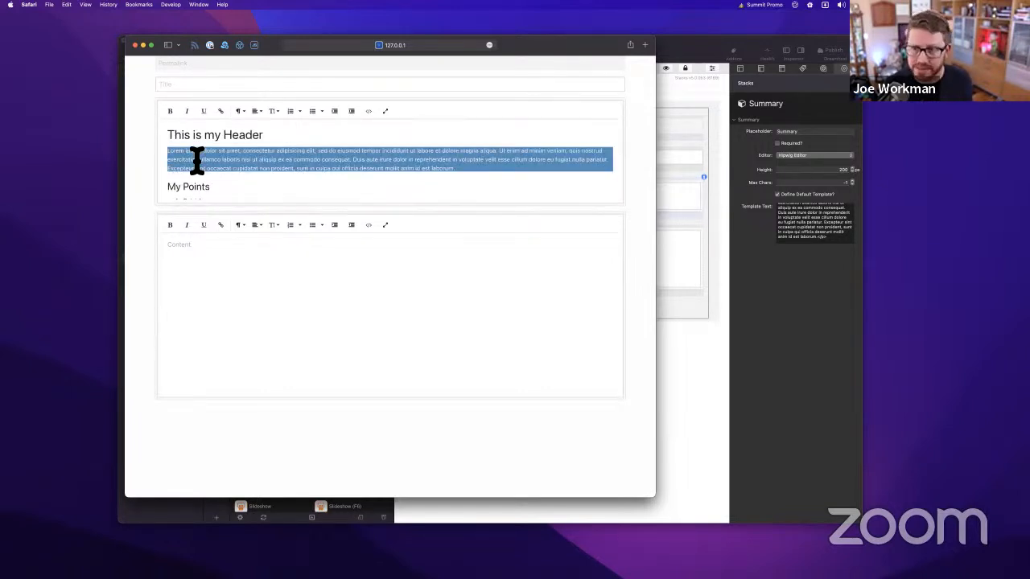
{"action": "left_click", "coordinate": [197, 161]}
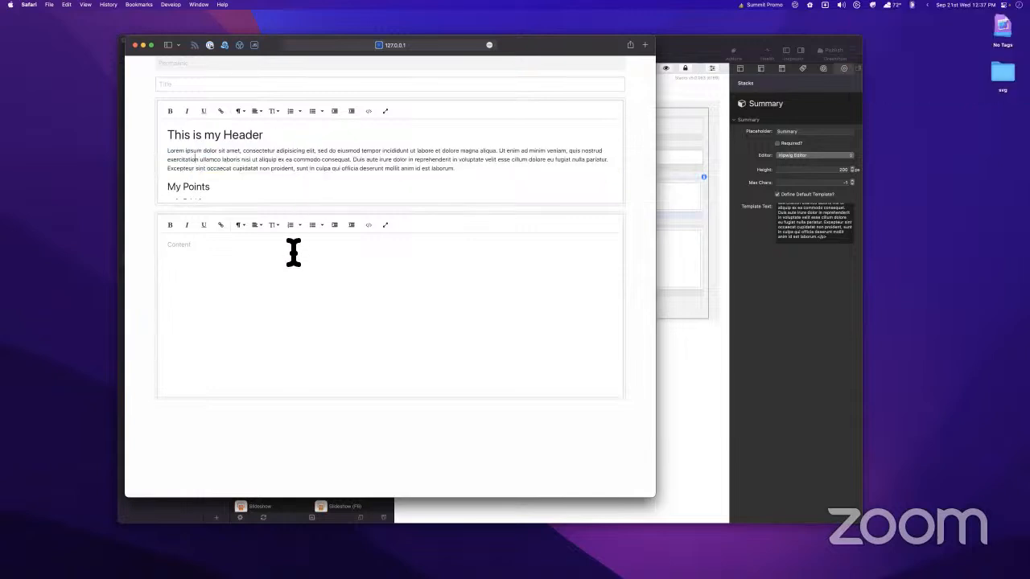
{"action": "scroll", "coordinate": [292, 160], "scroll_direction": "down", "scroll_amount": 5}
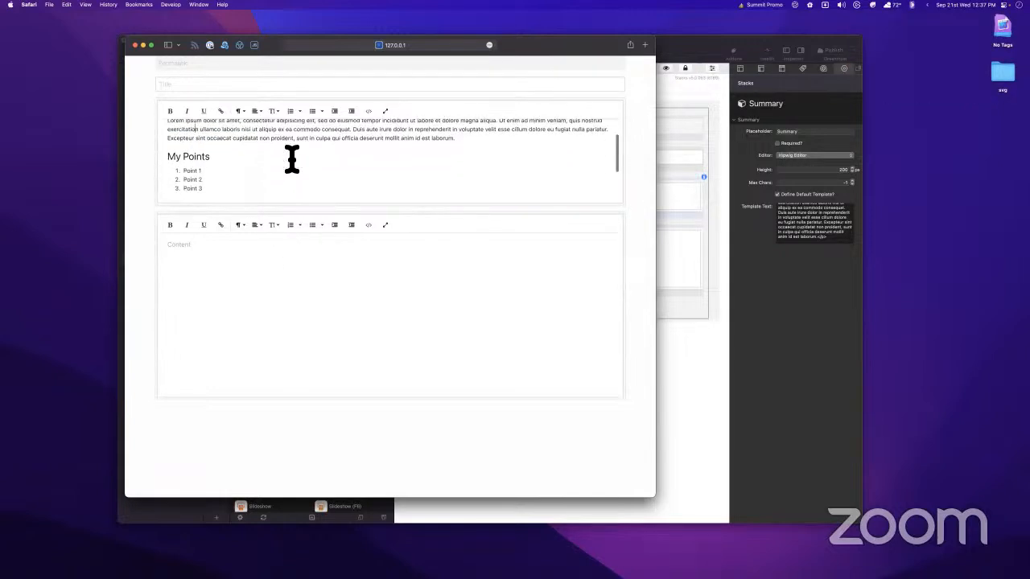
{"action": "scroll", "coordinate": [293, 160], "scroll_direction": "up", "scroll_amount": 5}
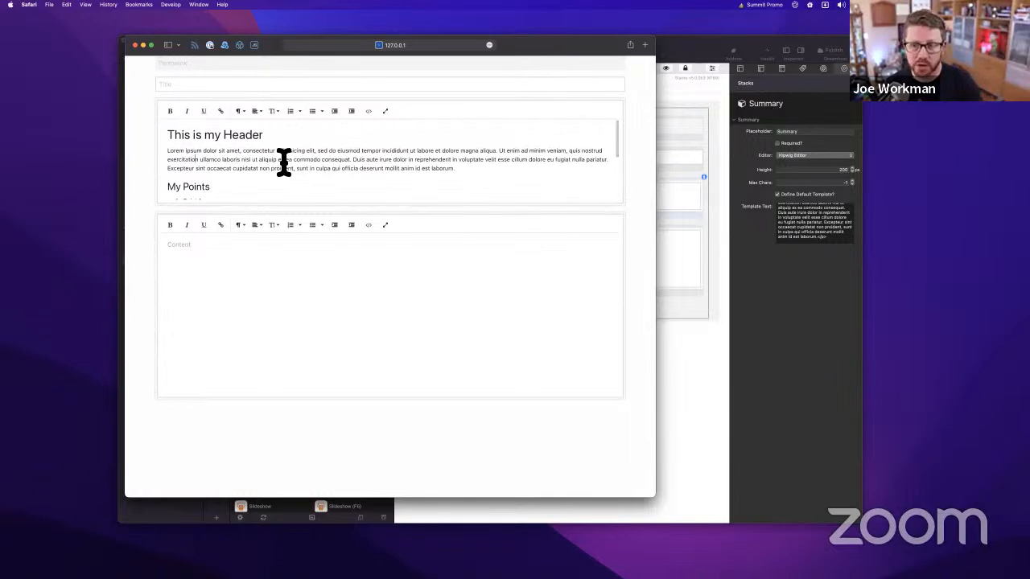
{"action": "scroll", "coordinate": [285, 161], "scroll_direction": "down", "scroll_amount": 5}
{"action": "scroll", "coordinate": [284, 160], "scroll_direction": "up", "scroll_amount": 5}
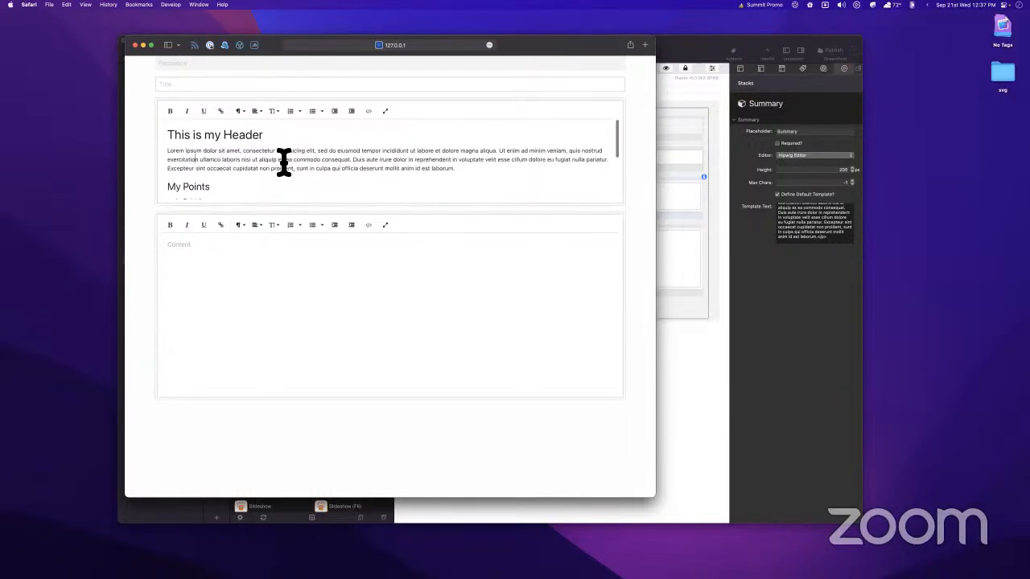
{"action": "scroll", "coordinate": [284, 161], "scroll_direction": "down", "scroll_amount": 5}
{"action": "scroll", "coordinate": [284, 161], "scroll_direction": "up", "scroll_amount": 5}
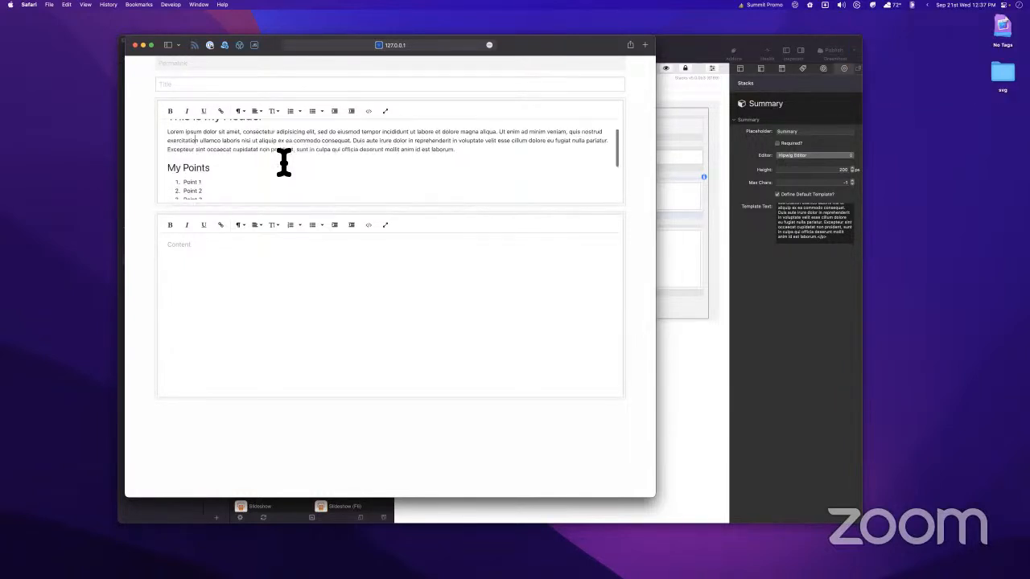
Check the still-empty Content editor below the Summary
{"action": "left_click", "coordinate": [273, 271]}
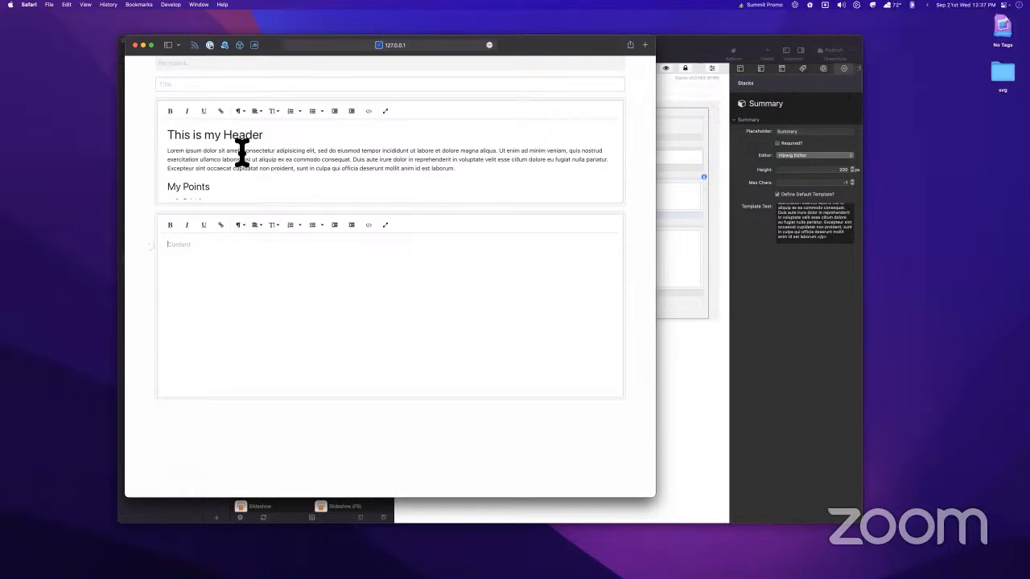
{"action": "scroll", "coordinate": [241, 153], "scroll_direction": "down", "scroll_amount": 2}
{"action": "scroll", "coordinate": [241, 153], "scroll_direction": "down", "scroll_amount": 3}
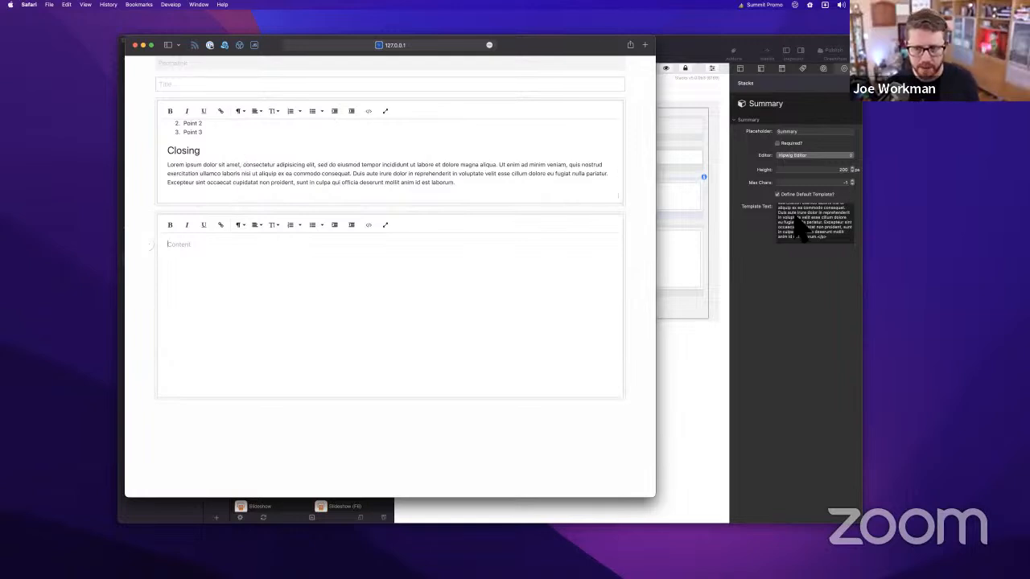
{"action": "scroll", "coordinate": [424, 147], "scroll_direction": "up", "scroll_amount": 1}
{"action": "scroll", "coordinate": [424, 148], "scroll_direction": "up", "scroll_amount": 3}
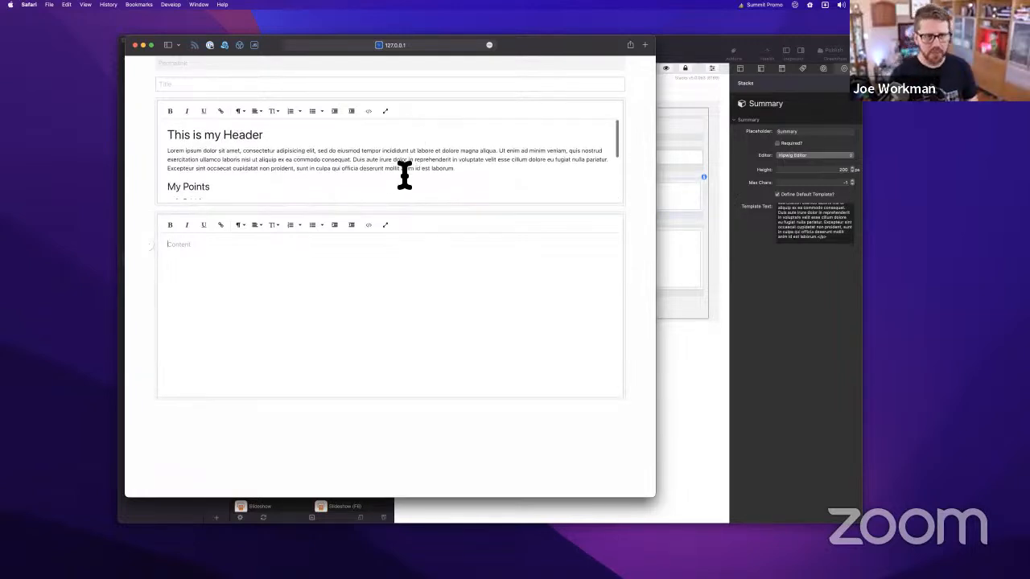
{"action": "scroll", "coordinate": [404, 172], "scroll_direction": "down", "scroll_amount": 3}
{"action": "scroll", "coordinate": [405, 174], "scroll_direction": "up", "scroll_amount": 3}
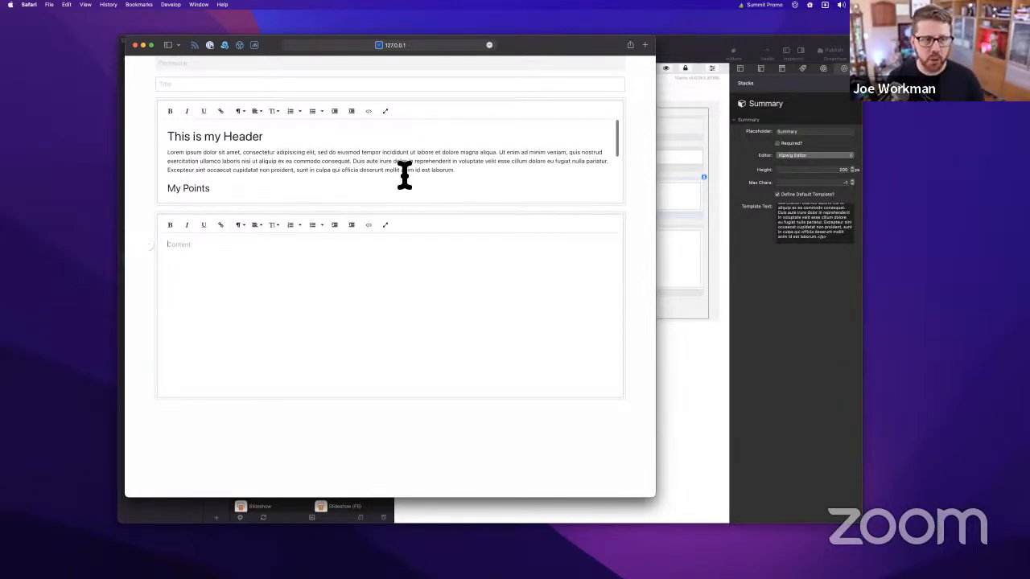
Review the Summary template text and the Admin Core settings in RapidWeaver
{"action": "left_click", "coordinate": [835, 241]}
{"action": "left_click_drag", "start_coordinate": [837, 244], "coordinate": [704, 145]}
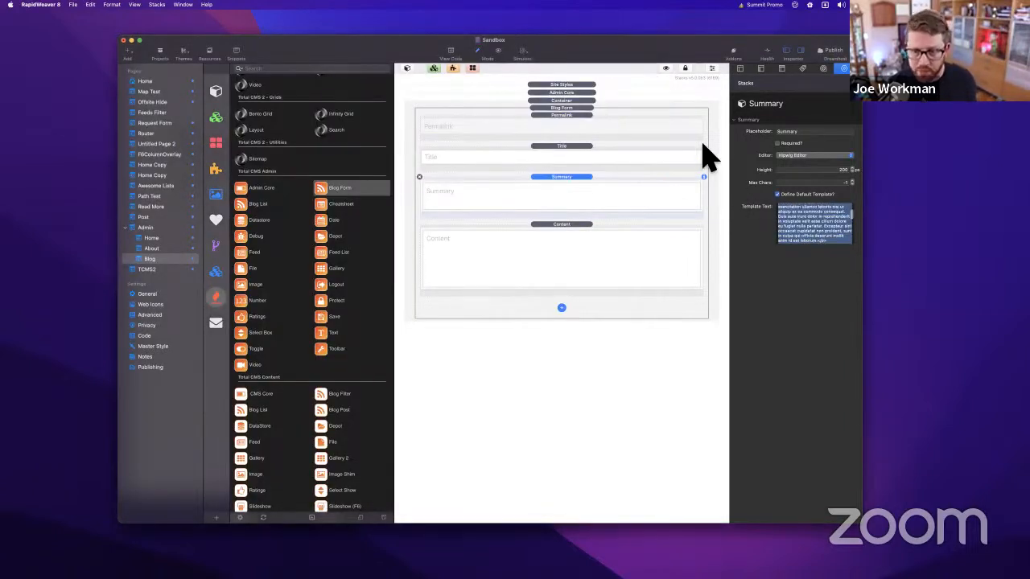
{"action": "left_click", "coordinate": [843, 240]}
{"action": "scroll", "coordinate": [799, 211], "scroll_direction": "up", "scroll_amount": 5}
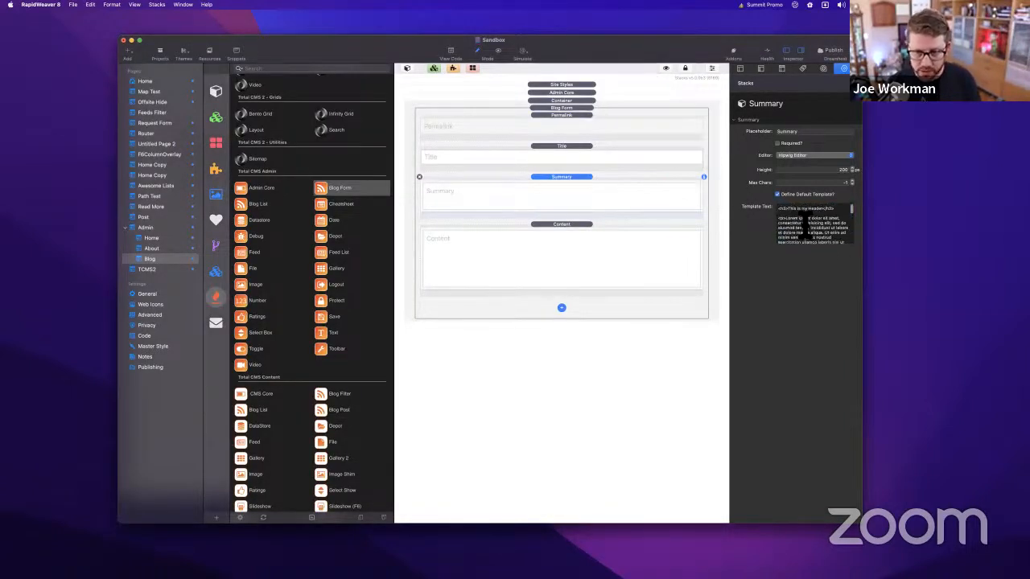
{"action": "left_click_drag", "start_coordinate": [571, 47], "coordinate": [579, 85]}
{"action": "left_click", "coordinate": [561, 50]}
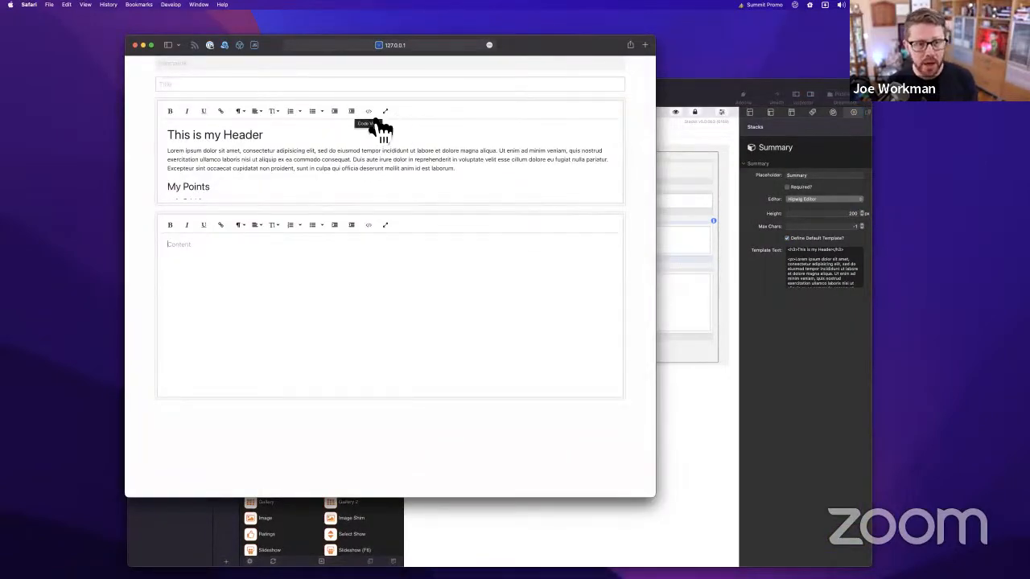
{"action": "left_click", "coordinate": [657, 105]}
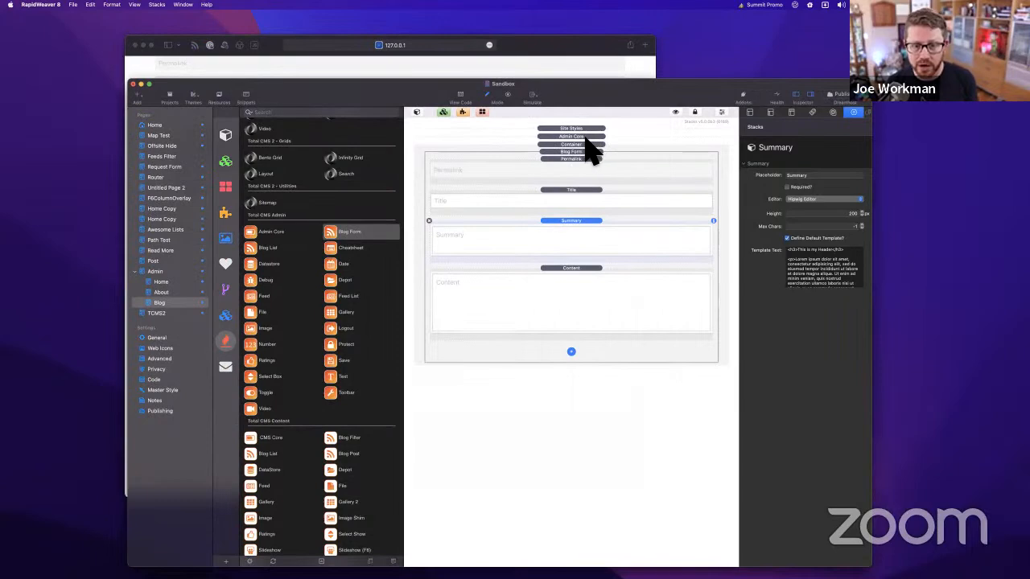
{"action": "left_click", "coordinate": [586, 137]}
{"action": "scroll", "coordinate": [816, 322], "scroll_direction": "down", "scroll_amount": 10}
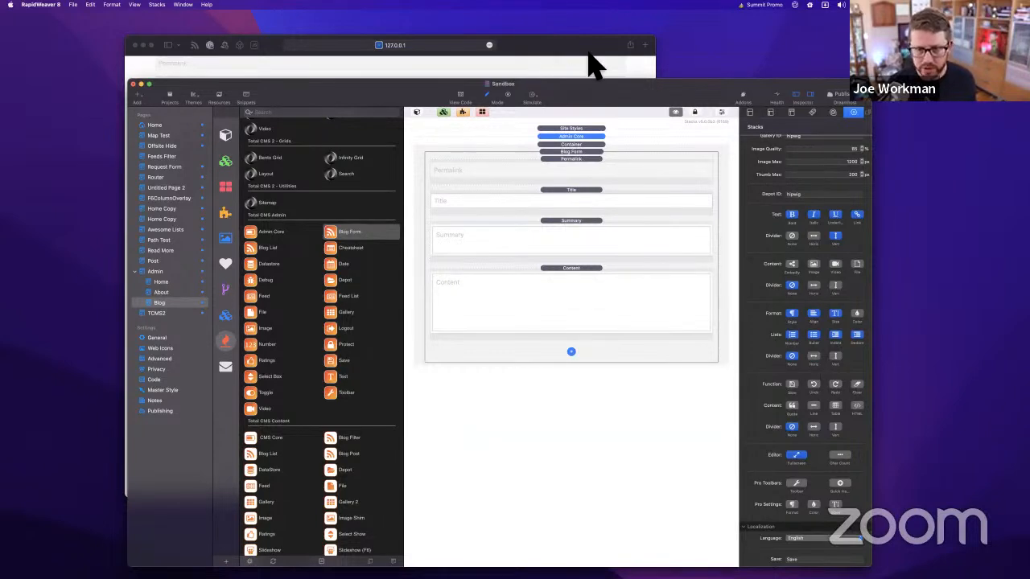
Recheck the Content editor in Safari's blog form
{"action": "left_click", "coordinate": [564, 56]}
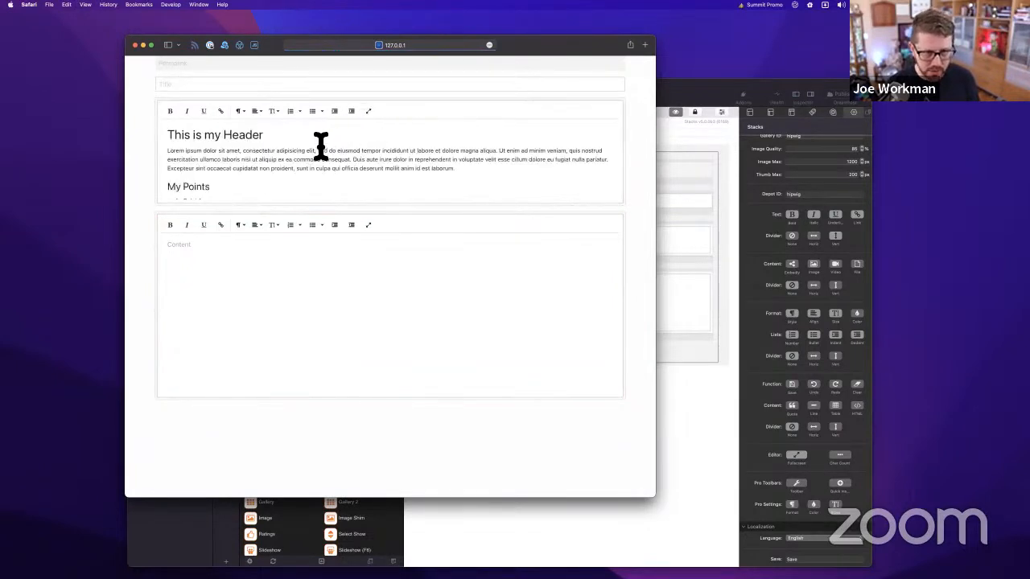
{"action": "scroll", "coordinate": [268, 196], "scroll_direction": "down", "scroll_amount": 3}
{"action": "scroll", "coordinate": [269, 195], "scroll_direction": "up", "scroll_amount": 3}
{"action": "scroll", "coordinate": [269, 195], "scroll_direction": "down", "scroll_amount": 3}
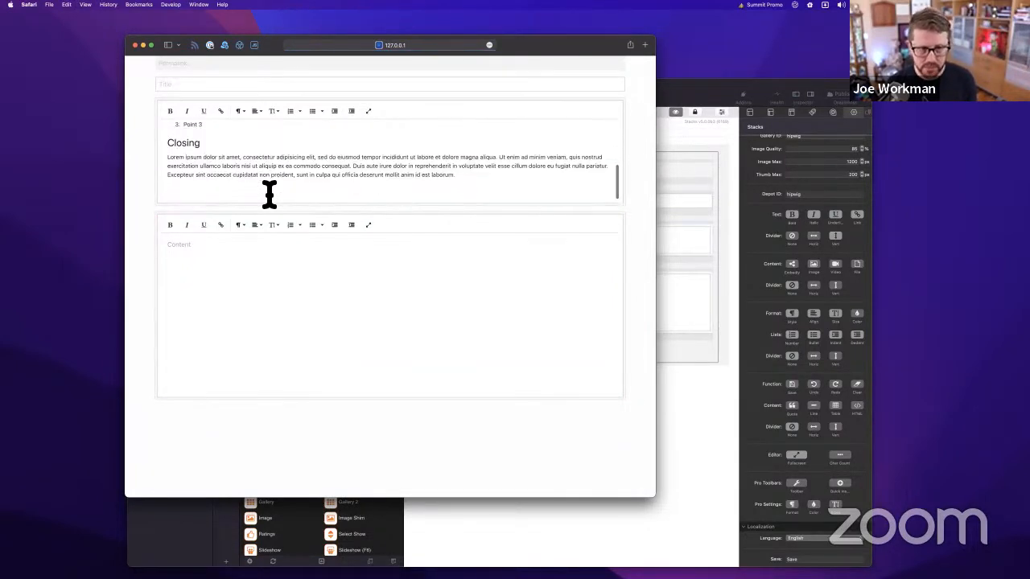
{"action": "scroll", "coordinate": [269, 196], "scroll_direction": "up", "scroll_amount": 3}
{"action": "left_click", "coordinate": [256, 286]}
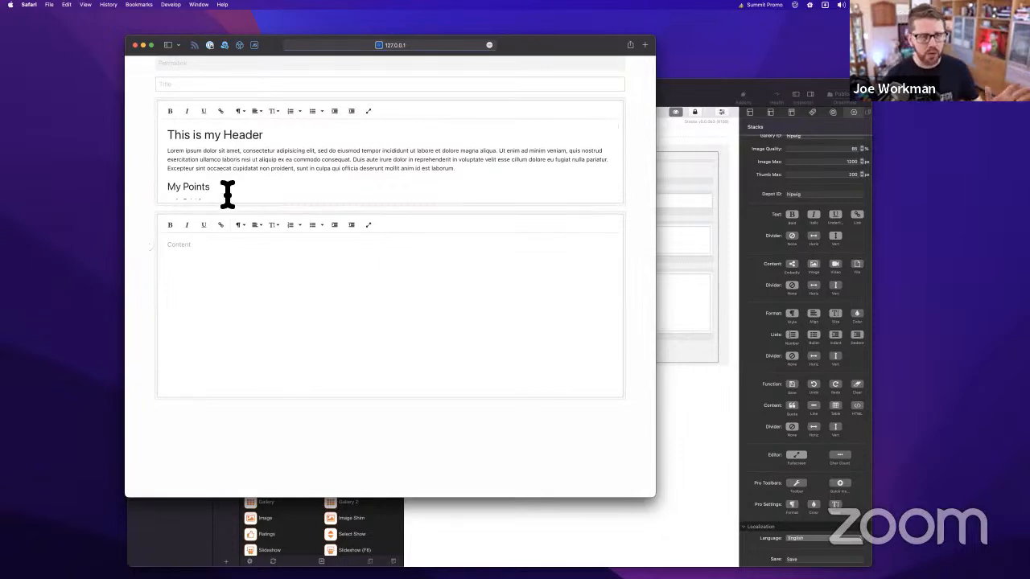
Reposition the windows and review the Summary and Content field settings in RapidWeaver
{"action": "mouse_move", "coordinate": [676, 95]}
{"action": "left_mouse_down"}
{"action": "mouse_move", "coordinate": [662, 67]}
{"action": "mouse_move", "coordinate": [672, 89]}
{"action": "left_mouse_up"}
{"action": "left_click_drag", "start_coordinate": [574, 46], "coordinate": [508, 23]}
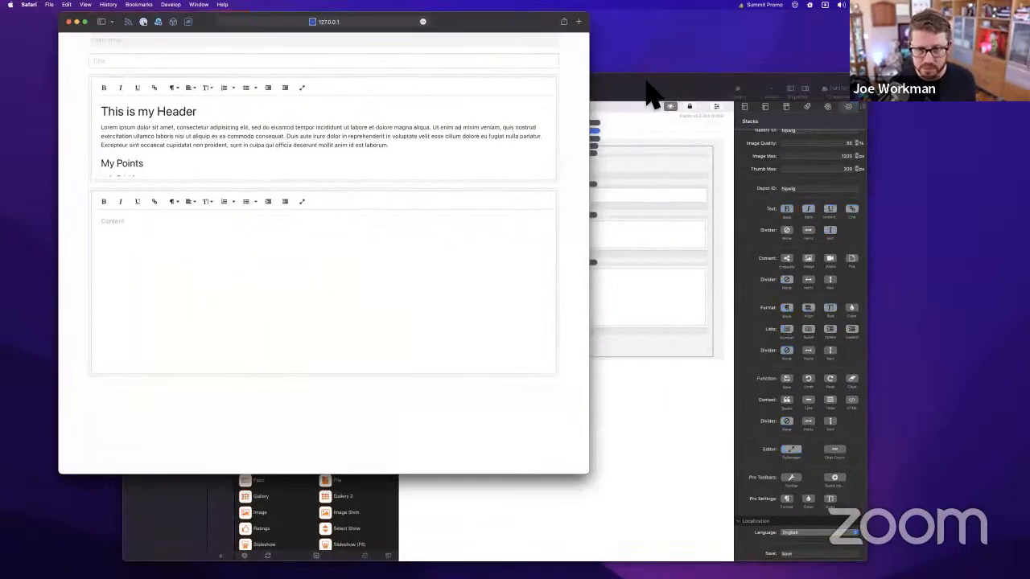
{"action": "left_click", "coordinate": [645, 82]}
{"action": "left_click", "coordinate": [570, 219]}
{"action": "left_click", "coordinate": [571, 264]}
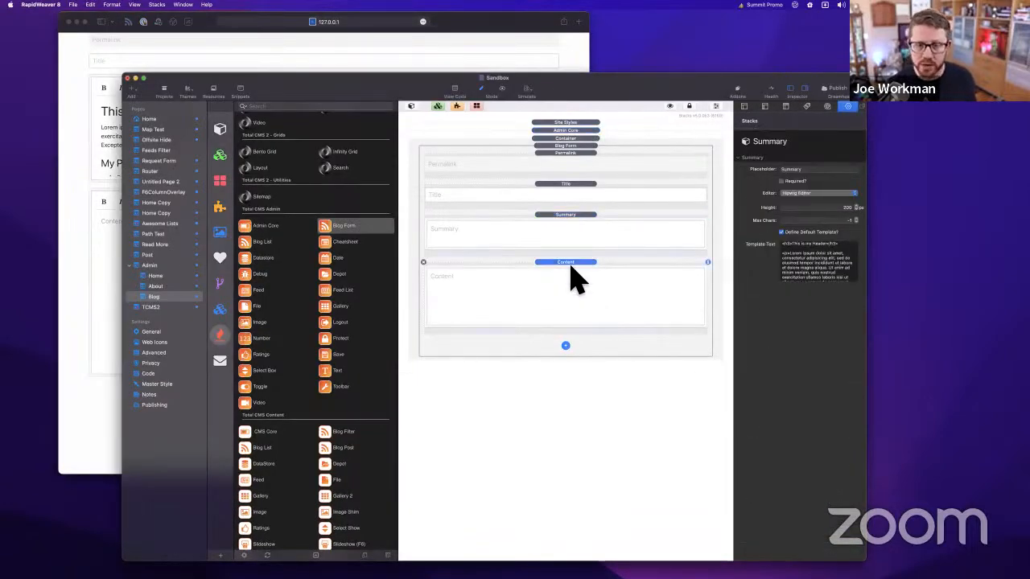
Append Extra Content, Extra Content 2 and Media fields to the Blog Form below Content
{"action": "left_click", "coordinate": [568, 347]}
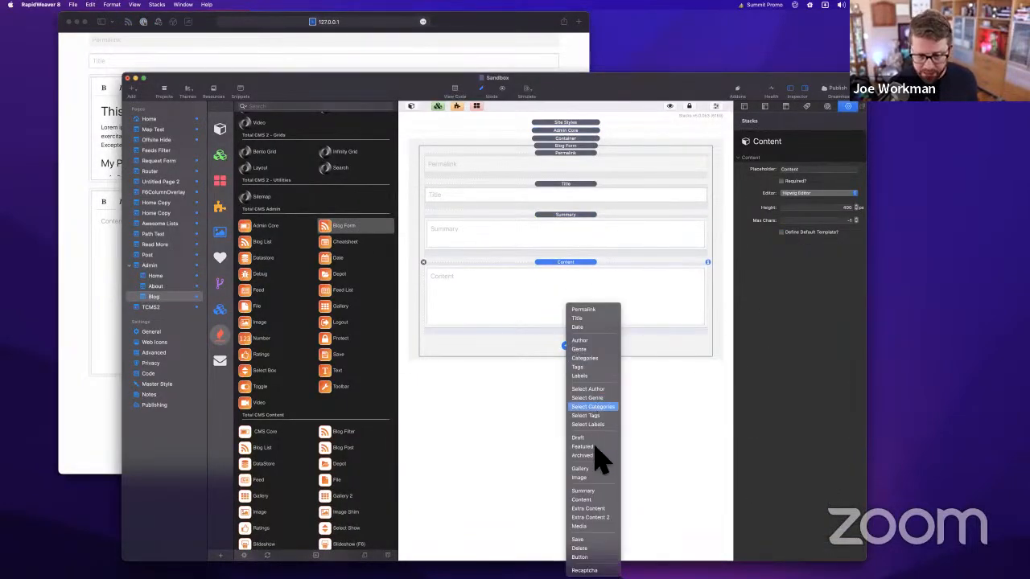
{"action": "left_click", "coordinate": [595, 507]}
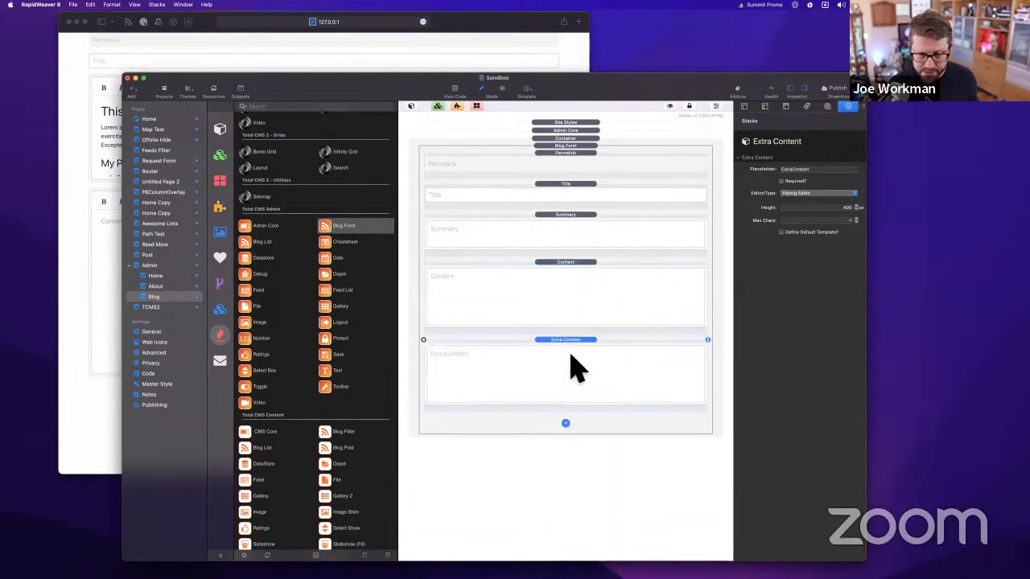
{"action": "left_click", "coordinate": [565, 424]}
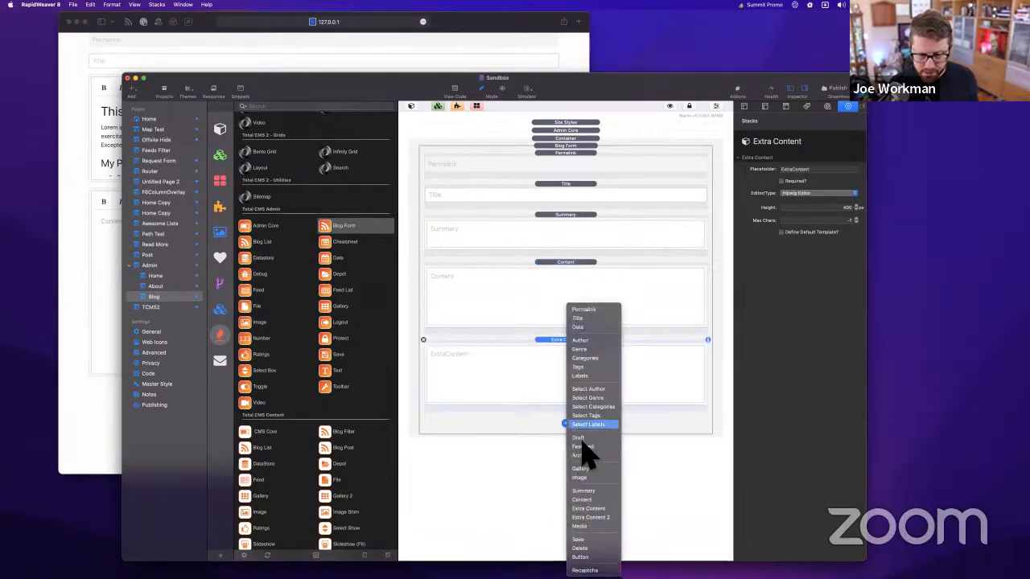
{"action": "left_click", "coordinate": [595, 517]}
{"action": "left_click", "coordinate": [566, 501]}
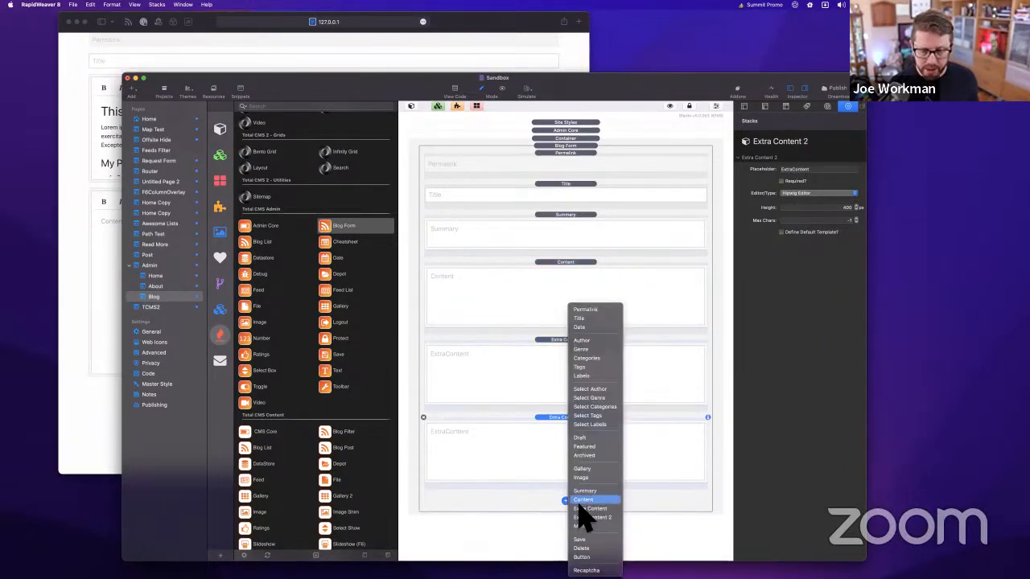
{"action": "left_click", "coordinate": [595, 544]}
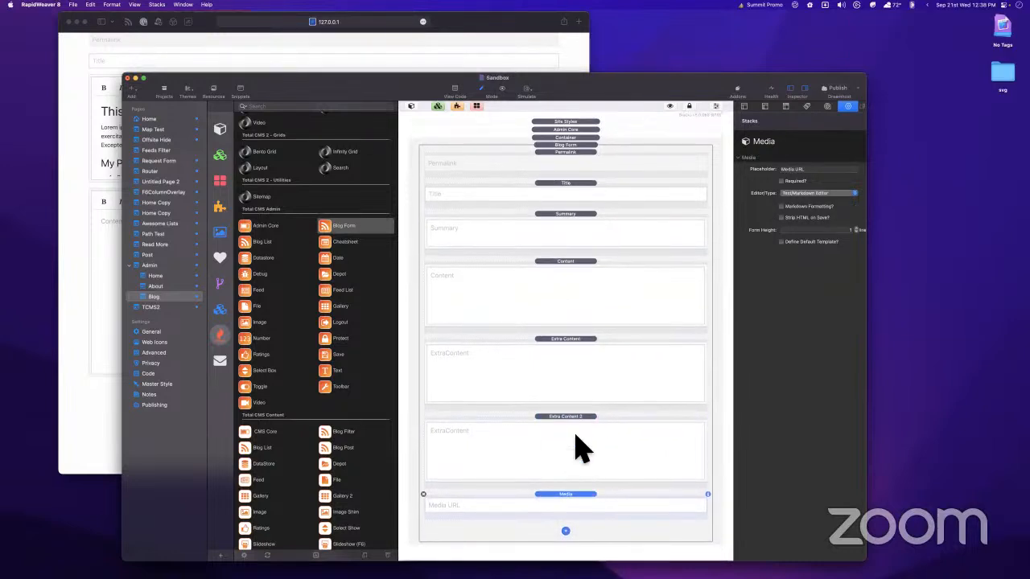
Review the inspector settings of the Extra Content, Content and Extra Content 2 fields
{"action": "left_click", "coordinate": [583, 369]}
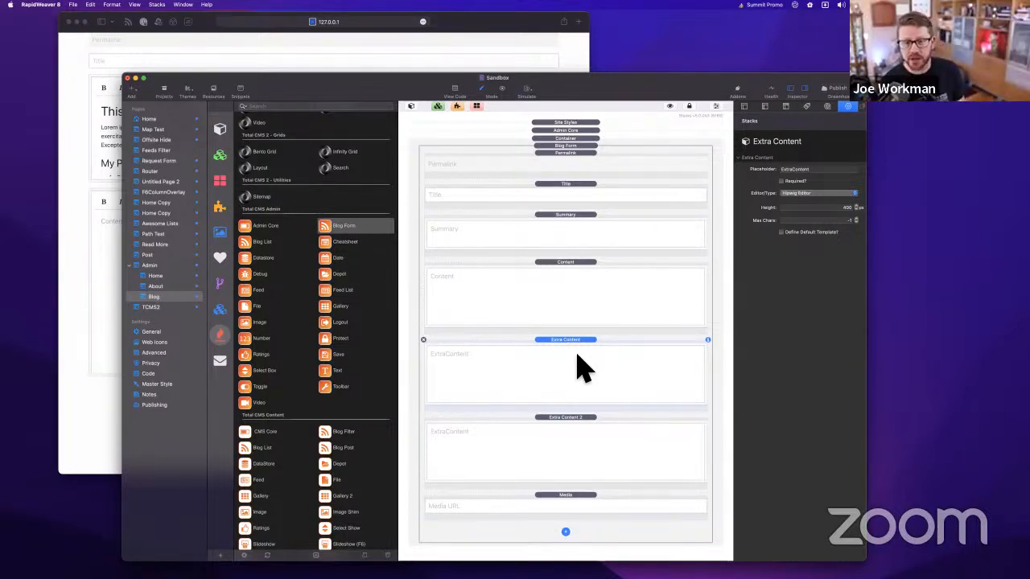
{"action": "left_click", "coordinate": [577, 309]}
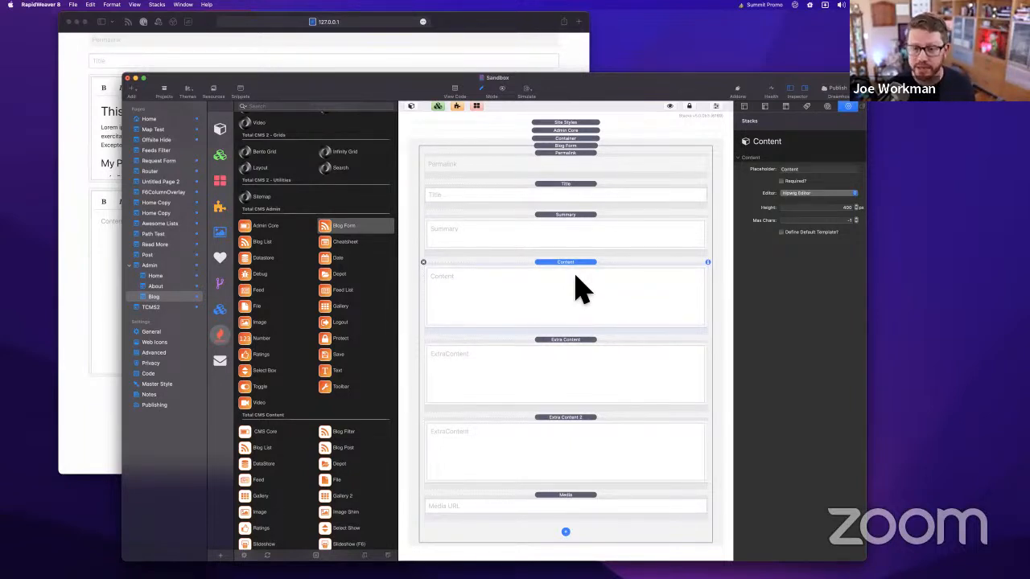
{"action": "left_click", "coordinate": [573, 354]}
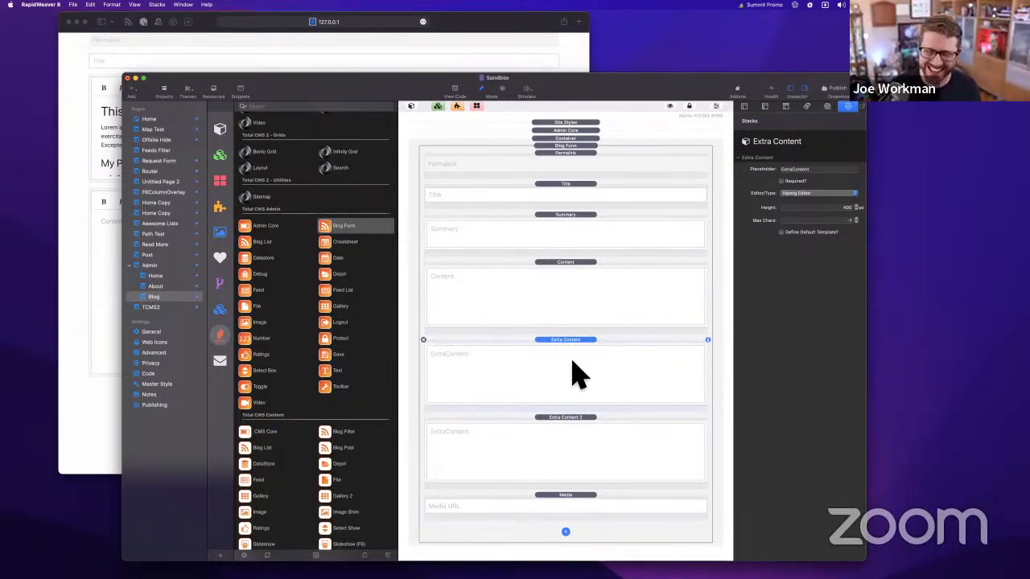
{"action": "left_click", "coordinate": [562, 435]}
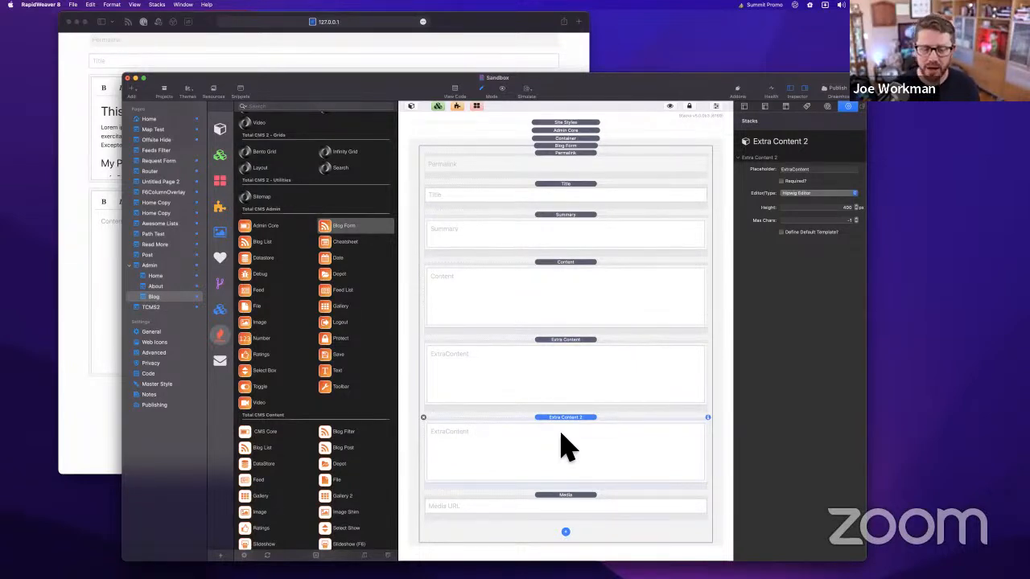
{"action": "left_click", "coordinate": [577, 506]}
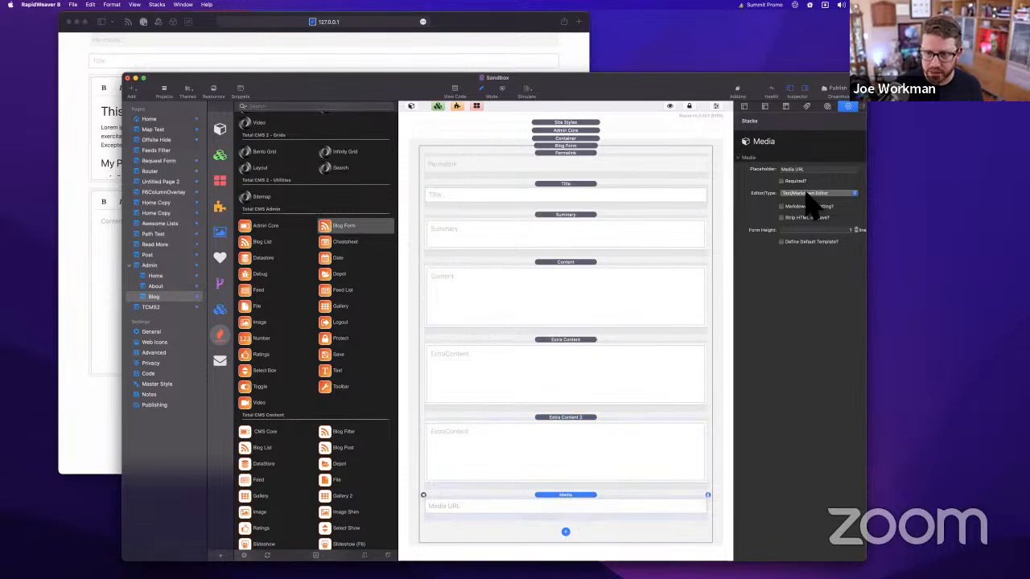
{"action": "left_click", "coordinate": [807, 194]}
{"action": "left_click", "coordinate": [856, 232]}
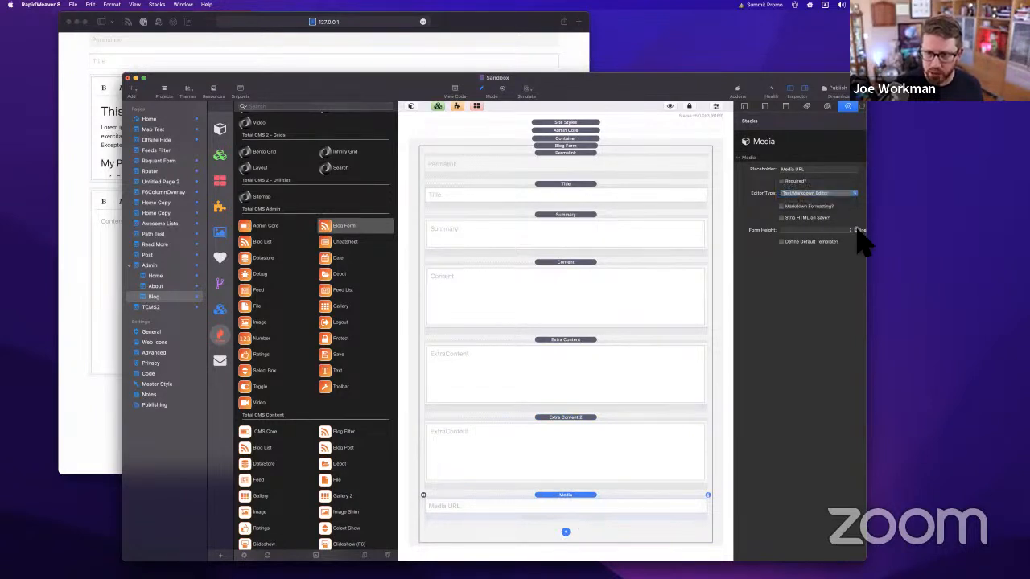
{"action": "left_click", "coordinate": [856, 228]}
{"action": "left_click", "coordinate": [856, 228]}
{"action": "left_click", "coordinate": [856, 229]}
{"action": "left_click", "coordinate": [856, 229]}
{"action": "scroll", "coordinate": [602, 492], "scroll_direction": "down", "scroll_amount": 3}
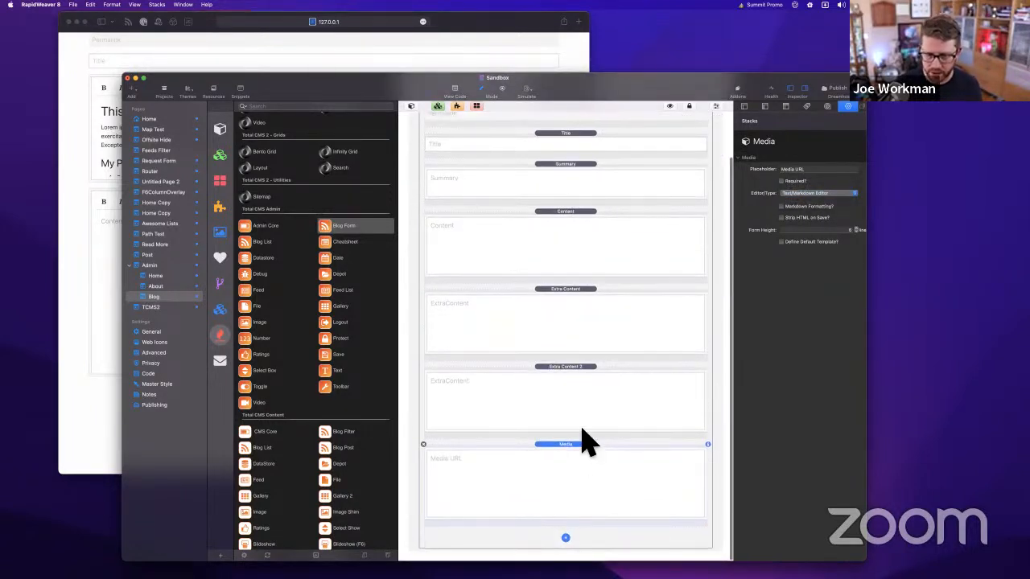
{"action": "left_click", "coordinate": [583, 398]}
{"action": "left_click", "coordinate": [578, 233]}
{"action": "left_click", "coordinate": [572, 182]}
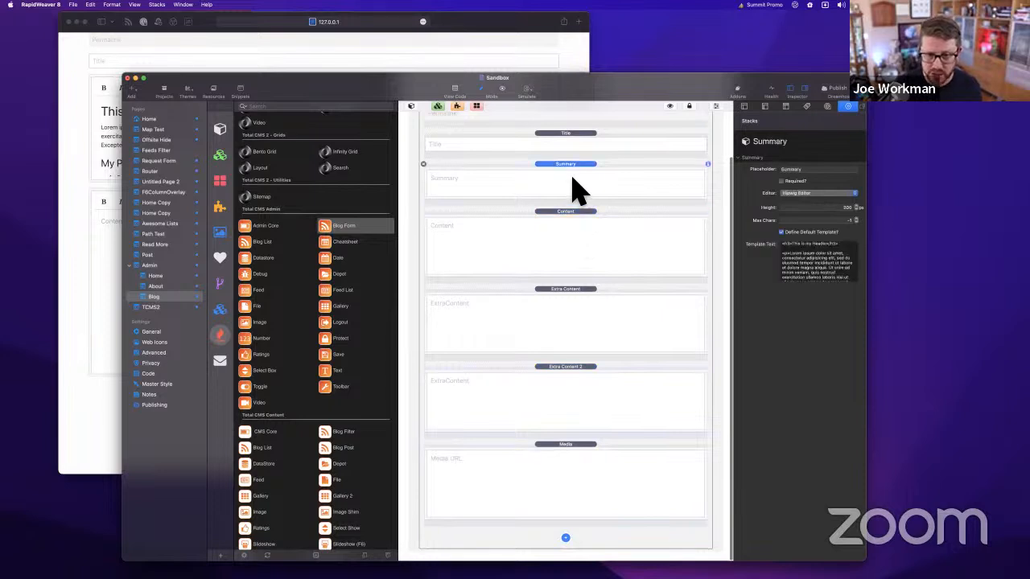
{"action": "left_click", "coordinate": [574, 239]}
{"action": "left_click", "coordinate": [558, 402]}
{"action": "left_click", "coordinate": [561, 481]}
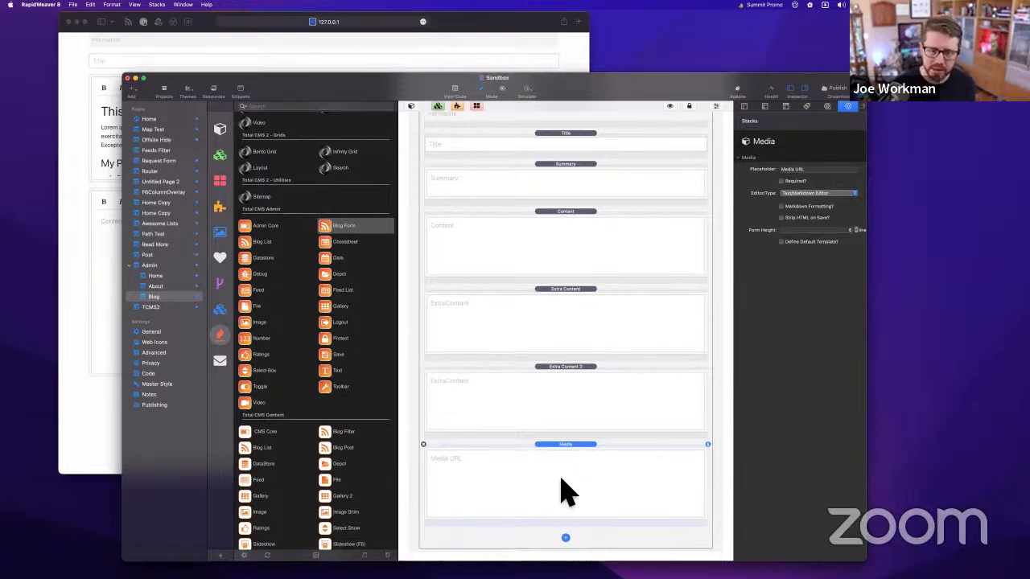
{"action": "left_click", "coordinate": [592, 241]}
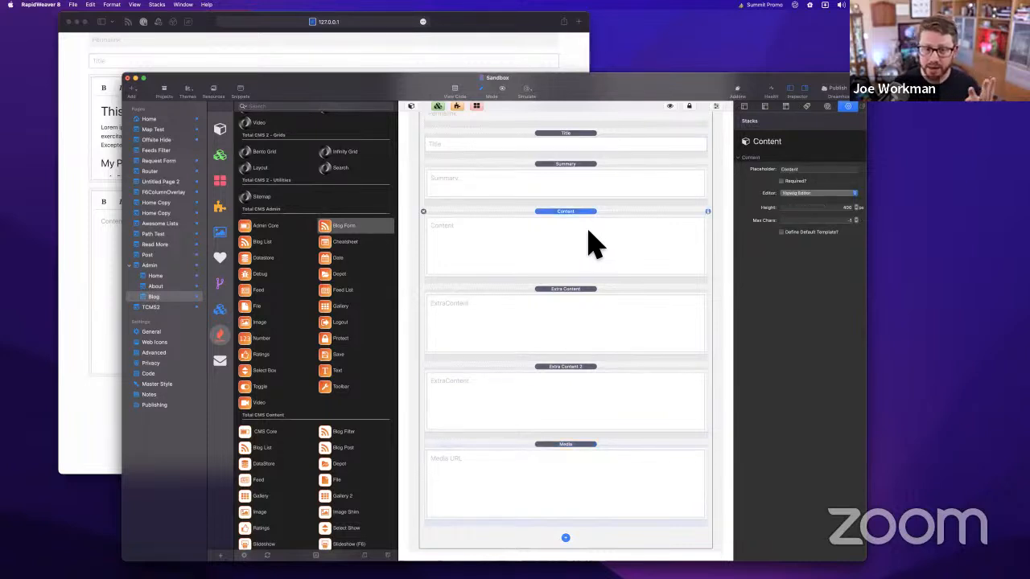
{"action": "left_click", "coordinate": [580, 318]}
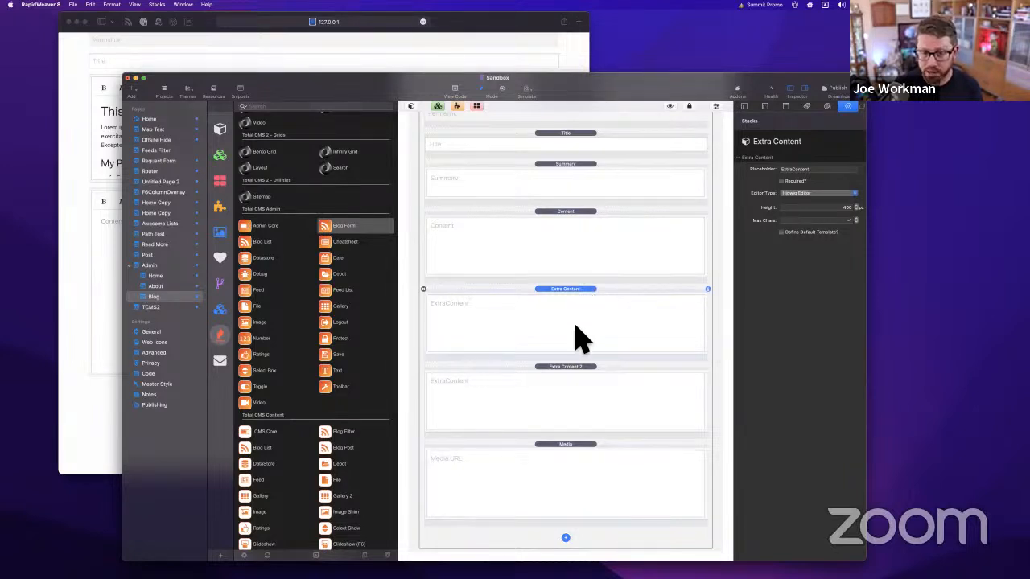
{"action": "left_click", "coordinate": [593, 376]}
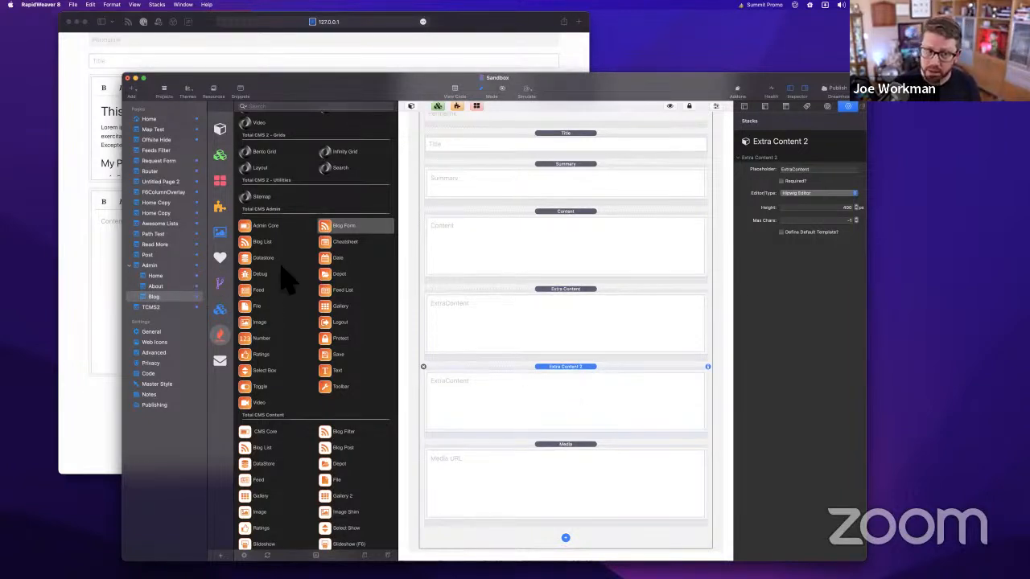
{"action": "left_click", "coordinate": [158, 296]}
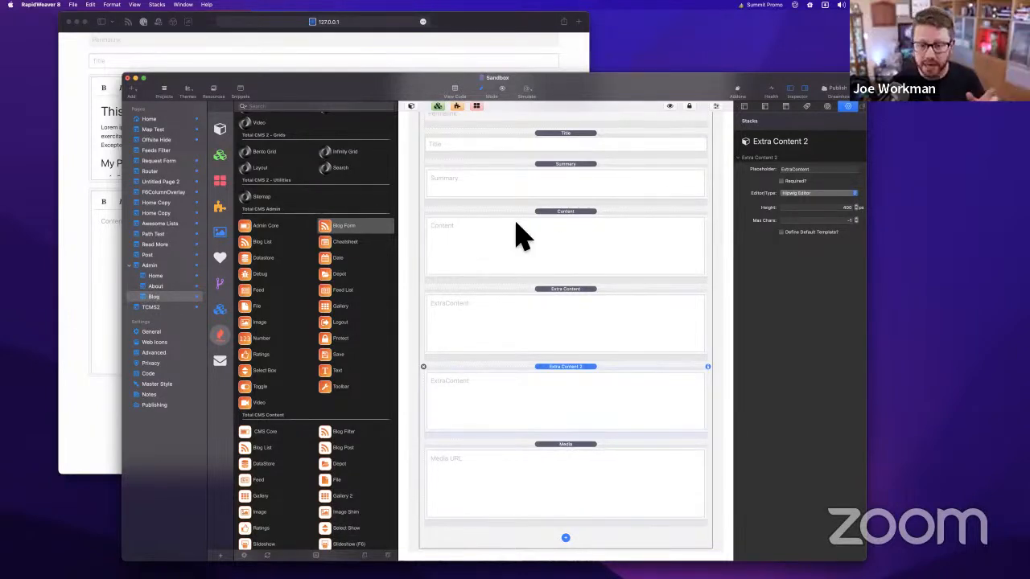
{"action": "left_click", "coordinate": [568, 241]}
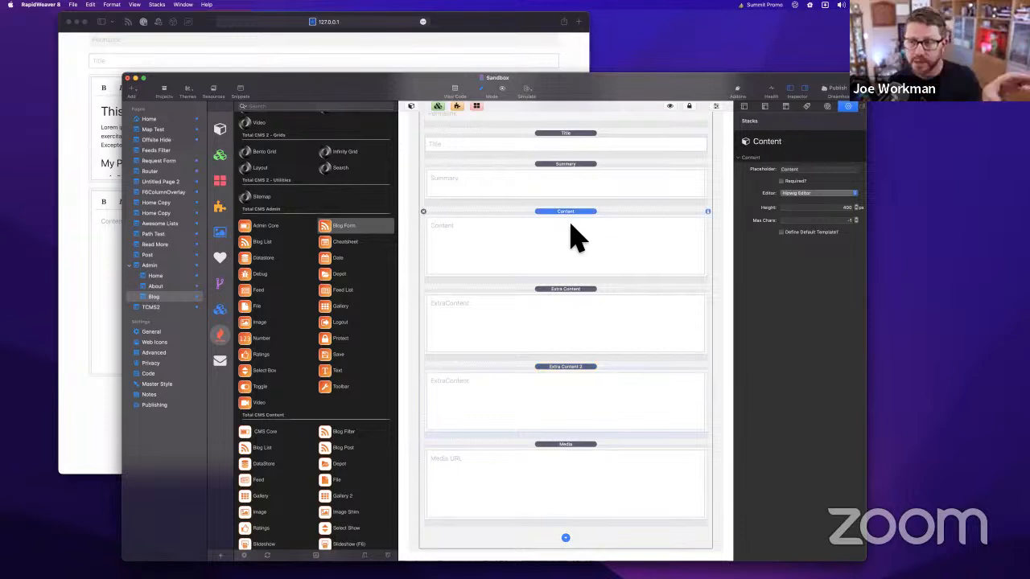
{"action": "left_click", "coordinate": [592, 317]}
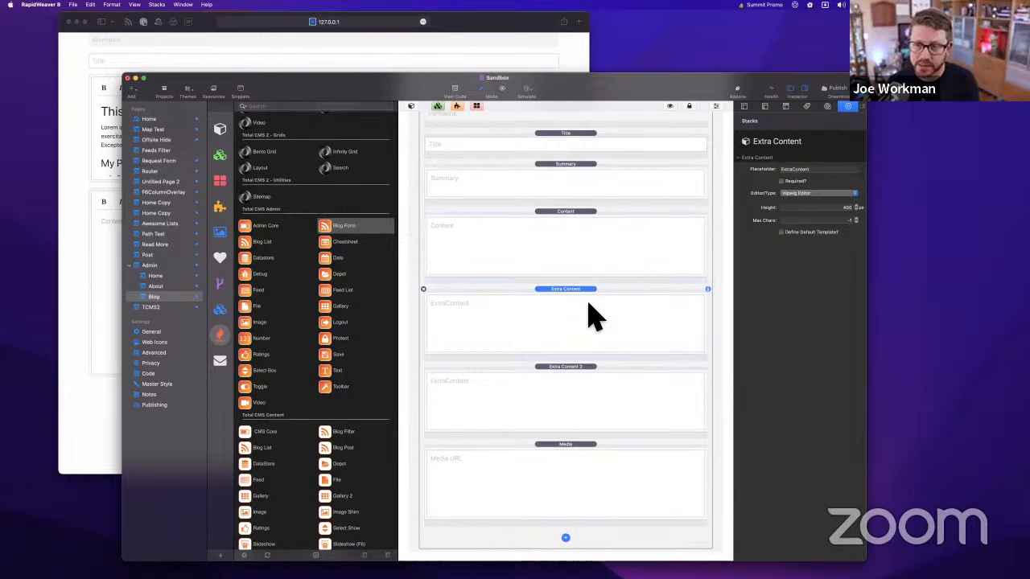
{"action": "left_click", "coordinate": [573, 388]}
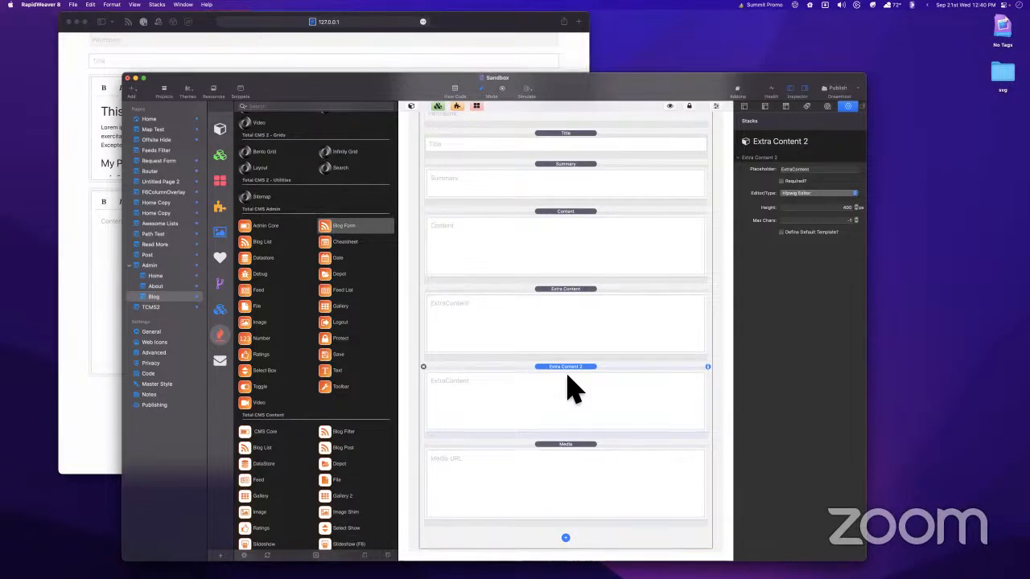
{"action": "scroll", "coordinate": [566, 374], "scroll_direction": "up", "scroll_amount": 1}
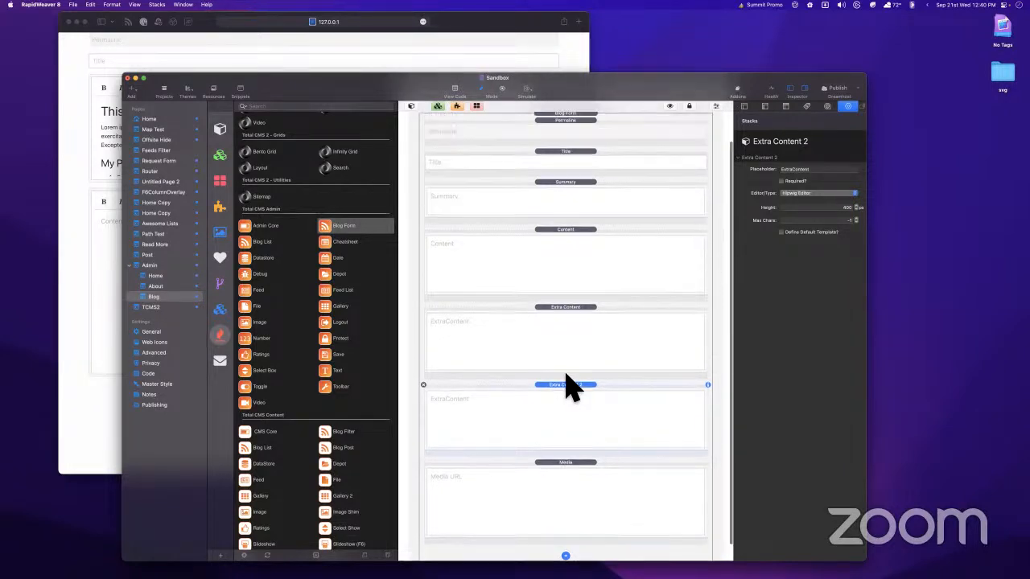
{"action": "scroll", "coordinate": [566, 374], "scroll_direction": "down", "scroll_amount": 1}
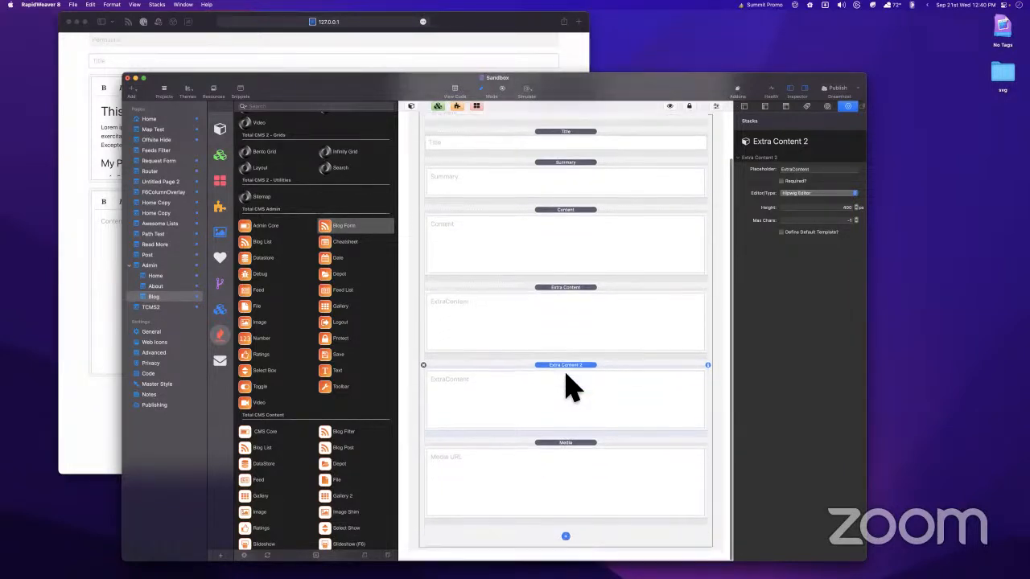
Add a new Stacks page named 'Blog Content' under Admin
{"action": "right_click", "coordinate": [152, 298]}
{"action": "left_click", "coordinate": [146, 298]}
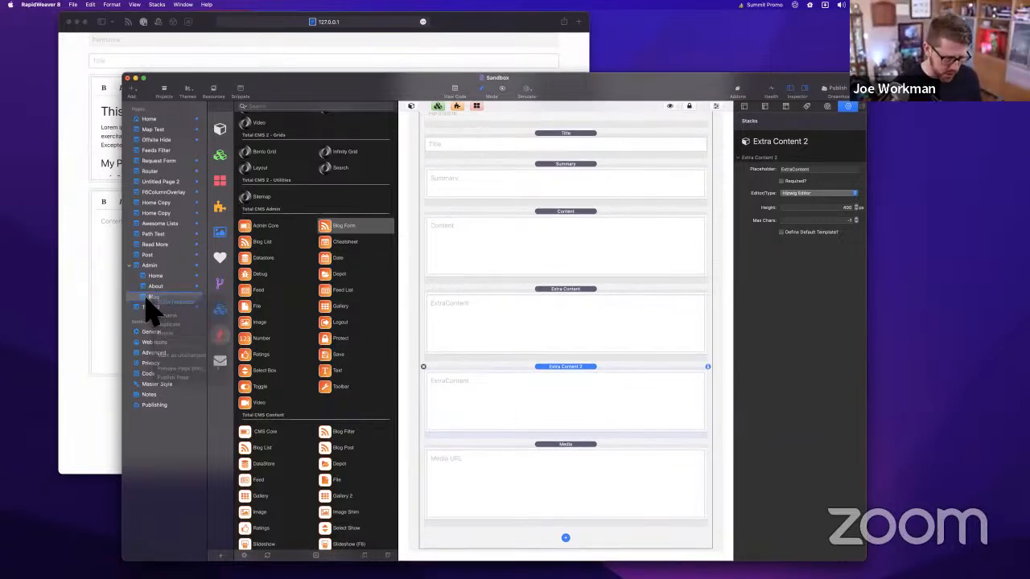
{"action": "key", "text": "super+s"}
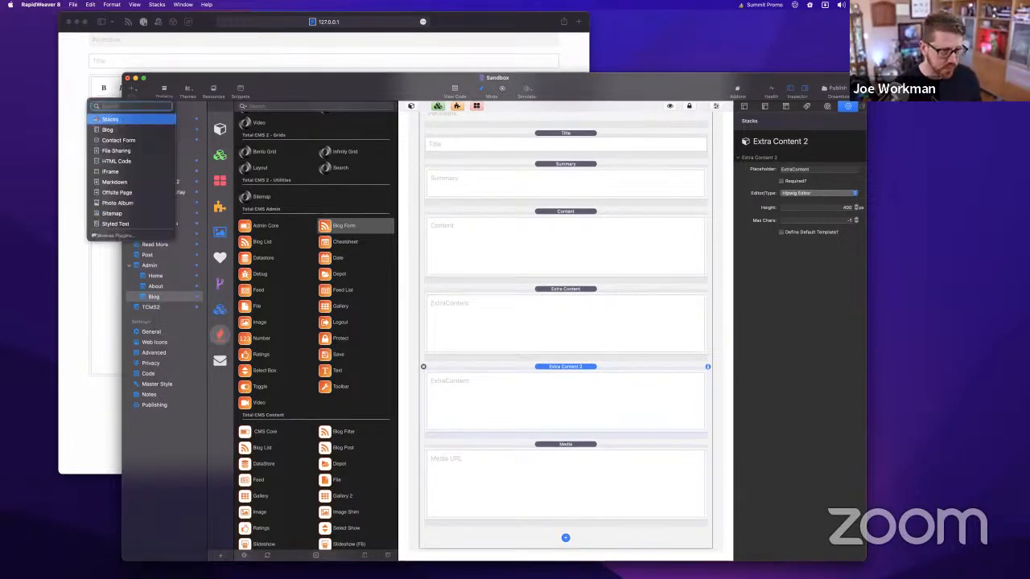
{"action": "key", "text": "Return"}
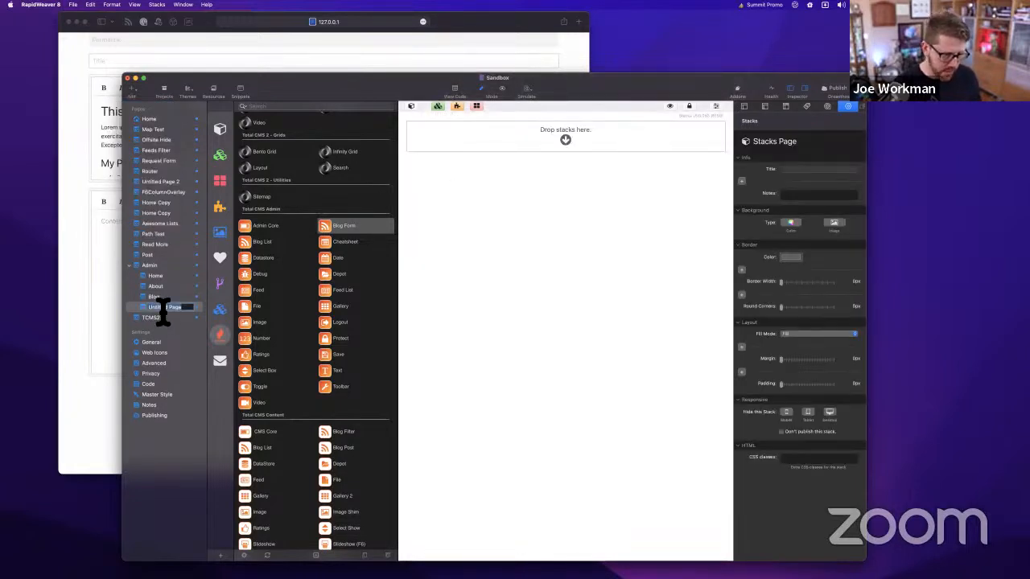
{"action": "type", "text": "Blog Content"}
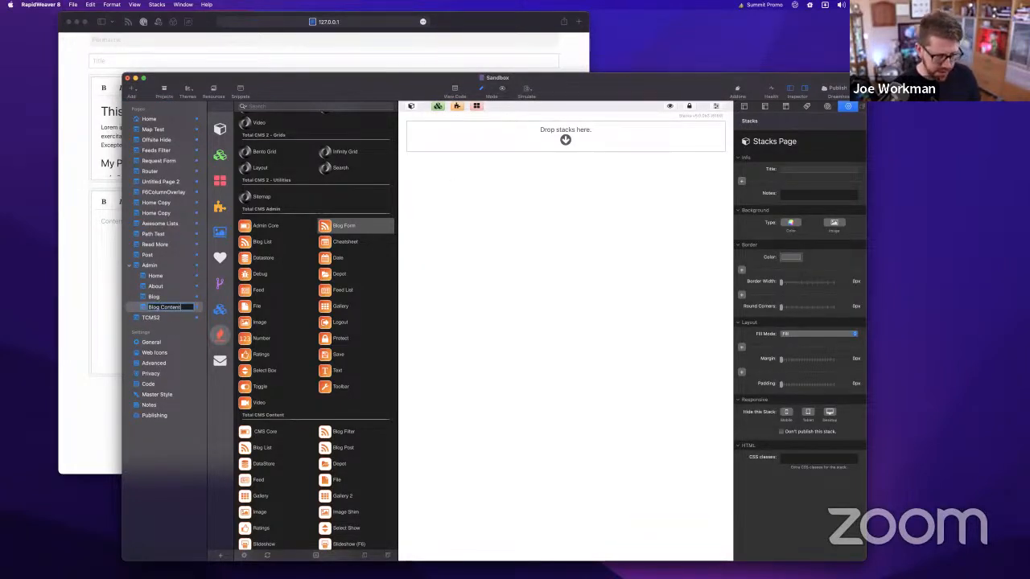
{"action": "key", "text": "Return"}
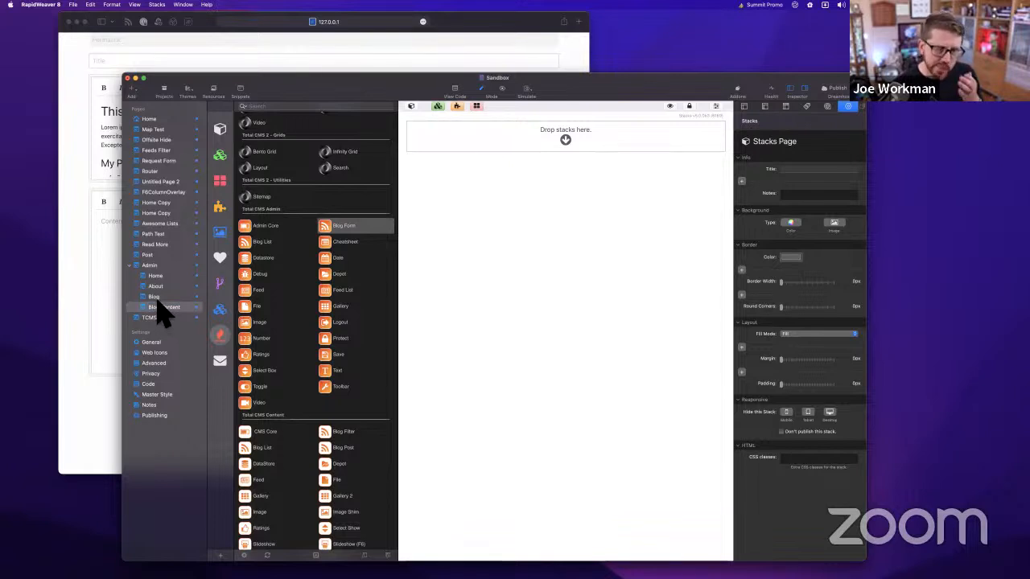
{"action": "left_click", "coordinate": [158, 297]}
{"action": "left_click", "coordinate": [158, 308]}
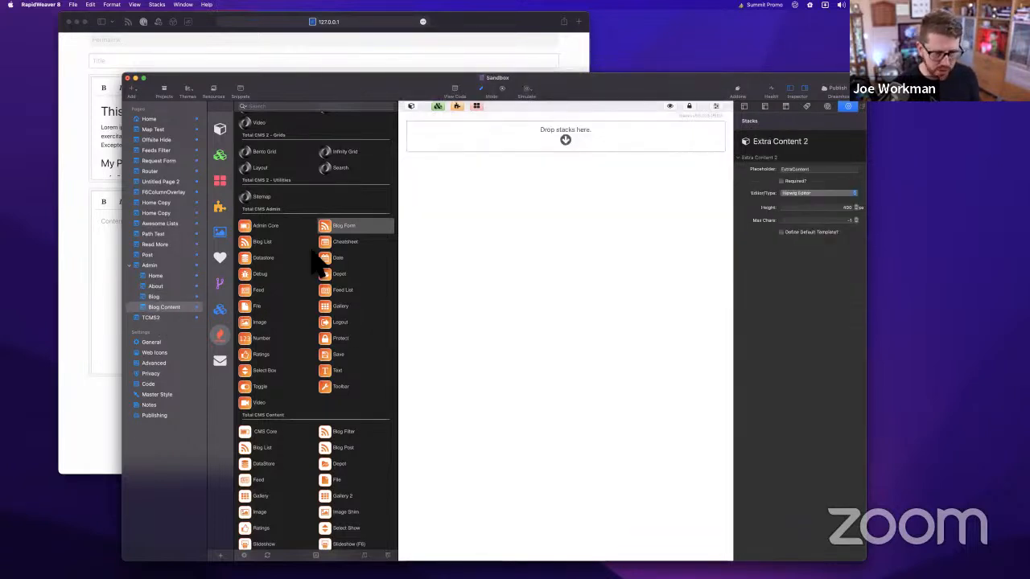
Place Foundation's Site Styles and a Container on the Blog Content page
{"action": "left_click", "coordinate": [221, 285]}
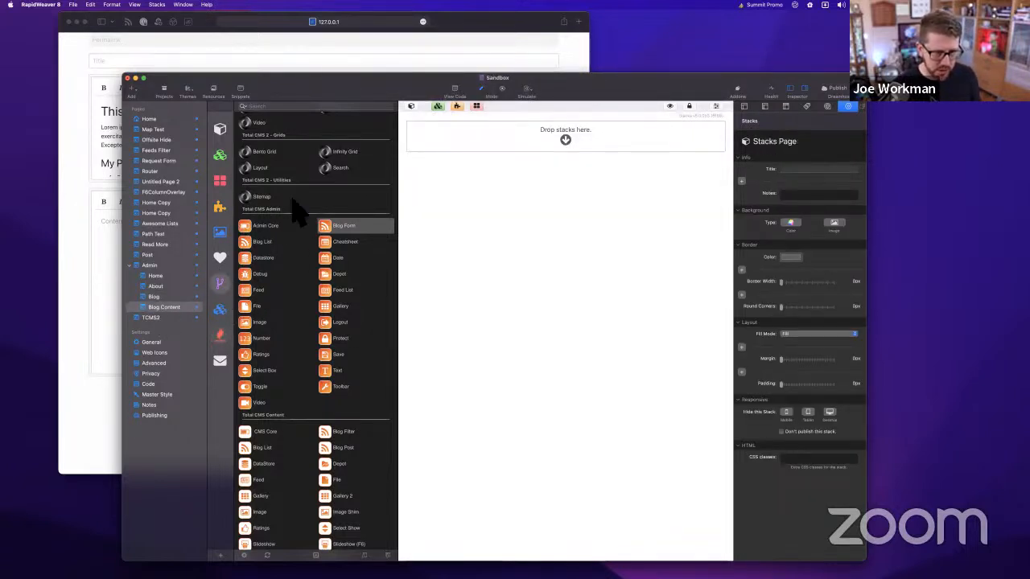
{"action": "scroll", "coordinate": [298, 210], "scroll_direction": "down", "scroll_amount": 1}
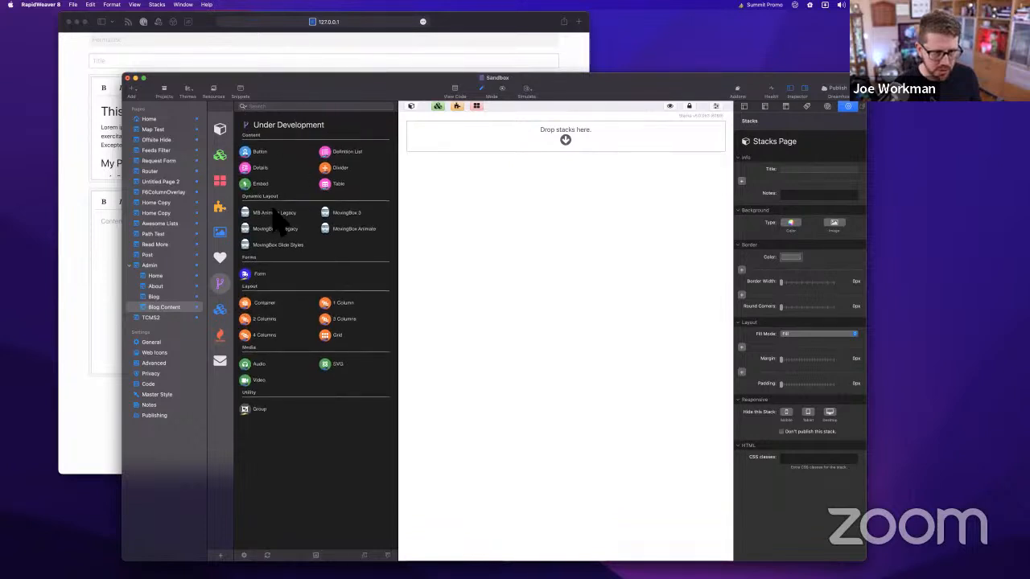
{"action": "left_click", "coordinate": [220, 309]}
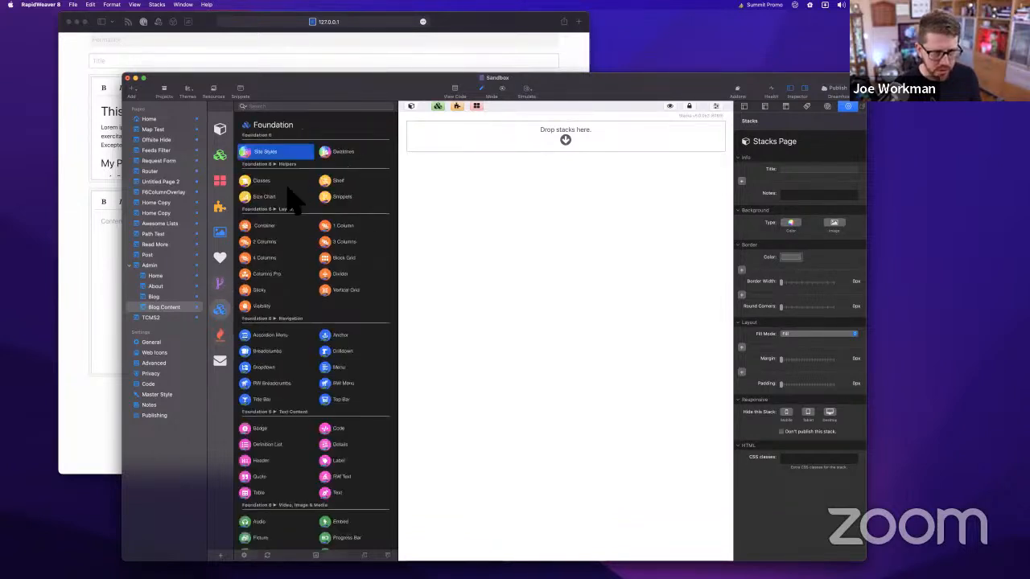
{"action": "left_click_drag", "start_coordinate": [266, 153], "coordinate": [552, 142]}
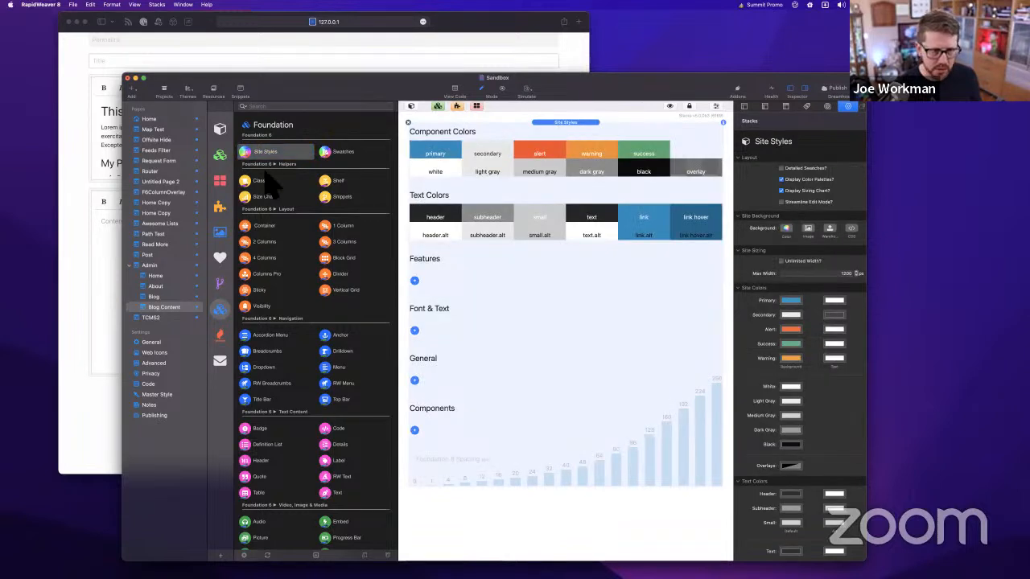
{"action": "left_click_drag", "start_coordinate": [256, 227], "coordinate": [483, 165]}
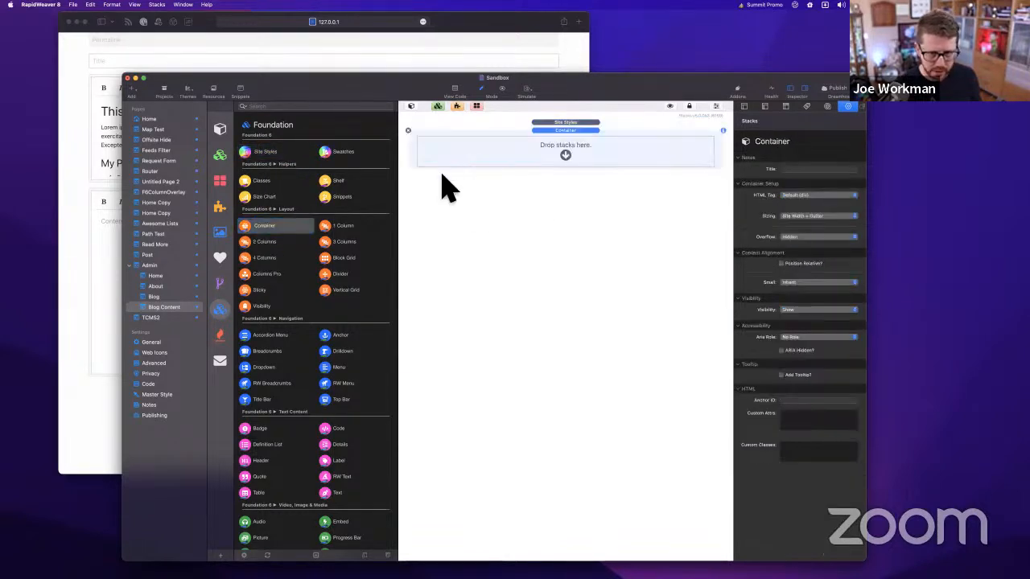
Insert a Total CMS Blog Post stack inside the Container
{"action": "left_click", "coordinate": [220, 337]}
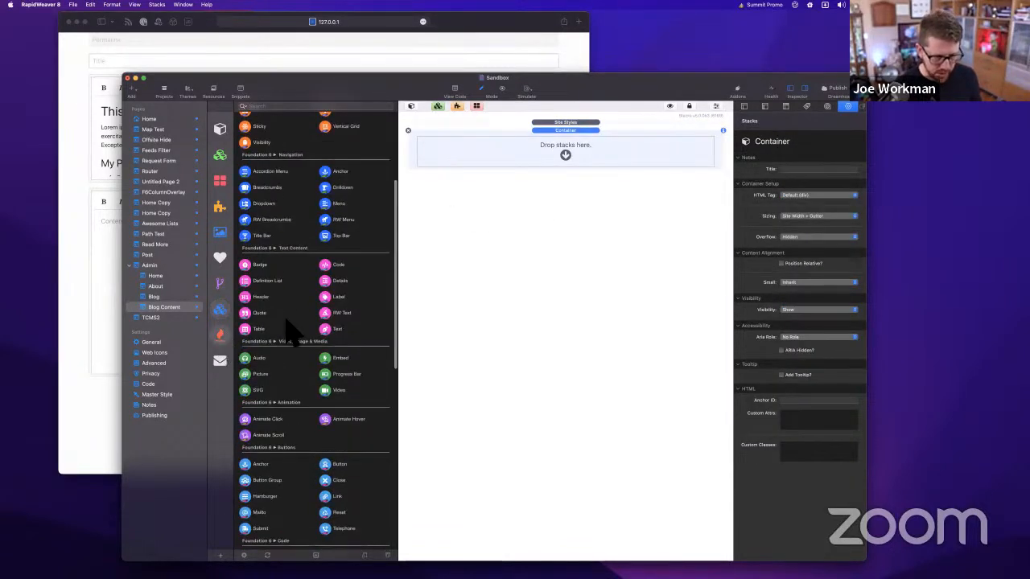
{"action": "scroll", "coordinate": [306, 338], "scroll_direction": "down", "scroll_amount": 5}
{"action": "scroll", "coordinate": [314, 333], "scroll_direction": "down", "scroll_amount": 3}
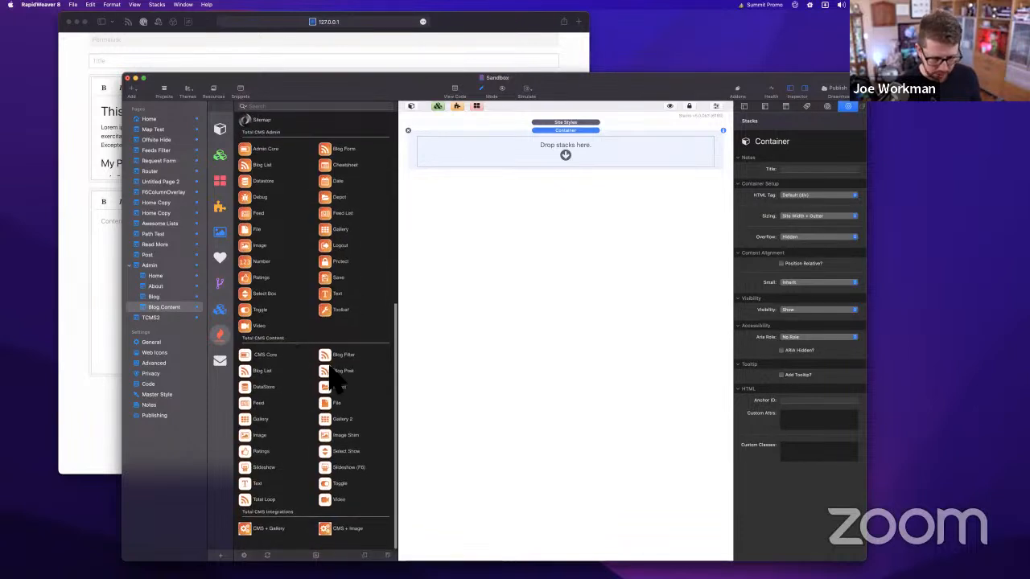
{"action": "left_click", "coordinate": [332, 372]}
{"action": "left_click_drag", "start_coordinate": [330, 375], "coordinate": [585, 161]}
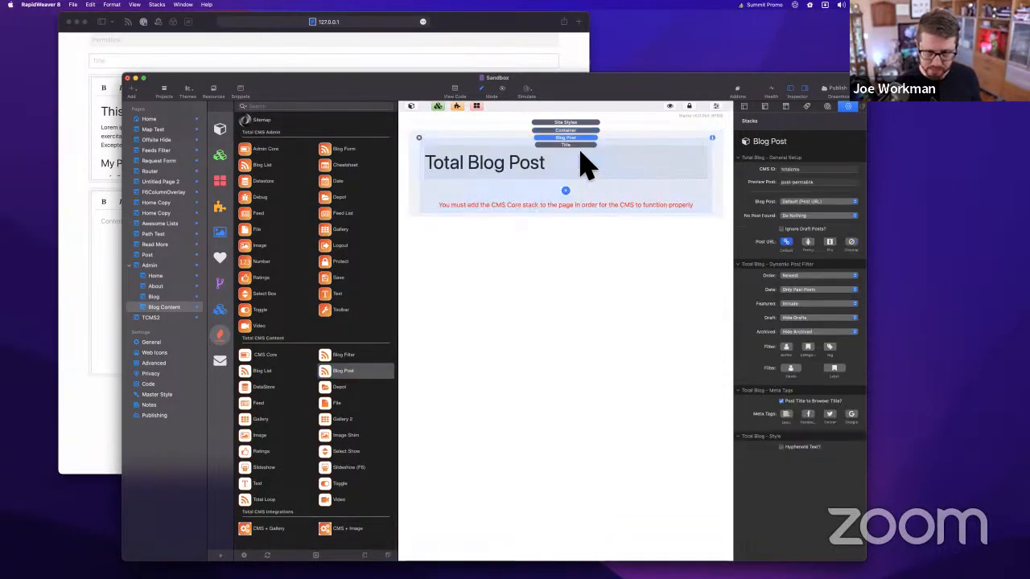
Add the post's Content, Extra Content and Extra Content 2 elements below the title
{"action": "left_click", "coordinate": [584, 165]}
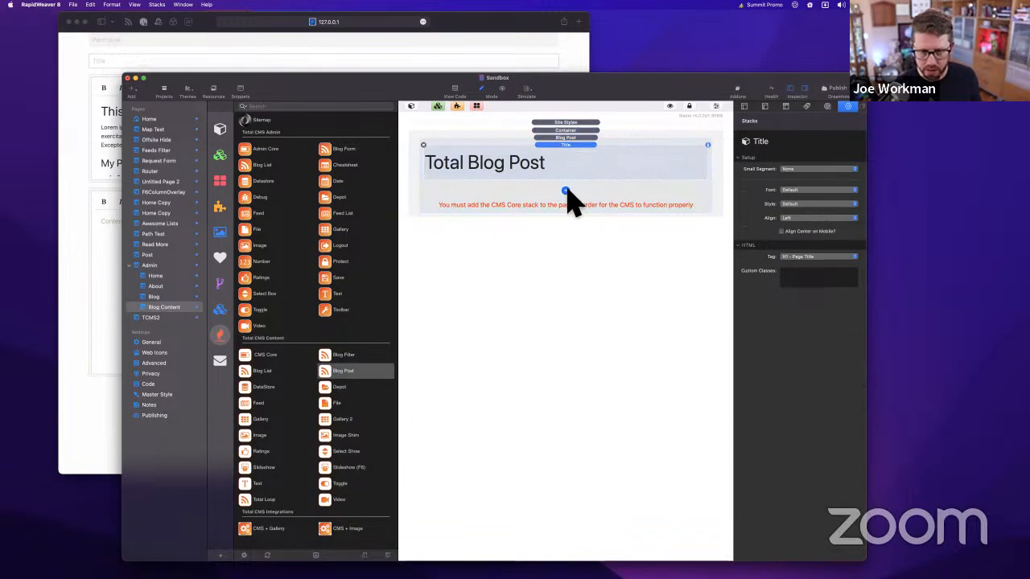
{"action": "left_click", "coordinate": [566, 192]}
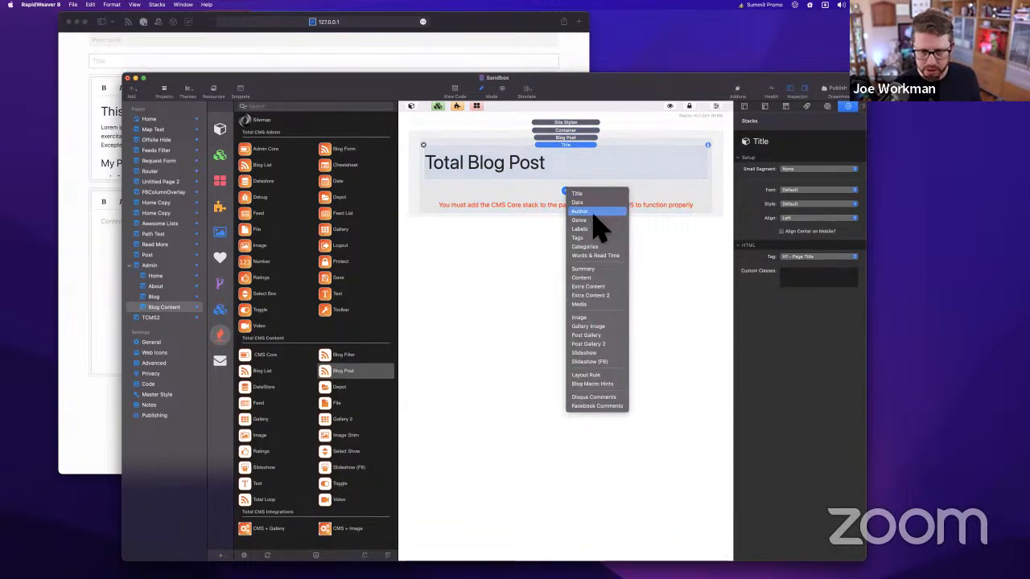
{"action": "left_click", "coordinate": [592, 280]}
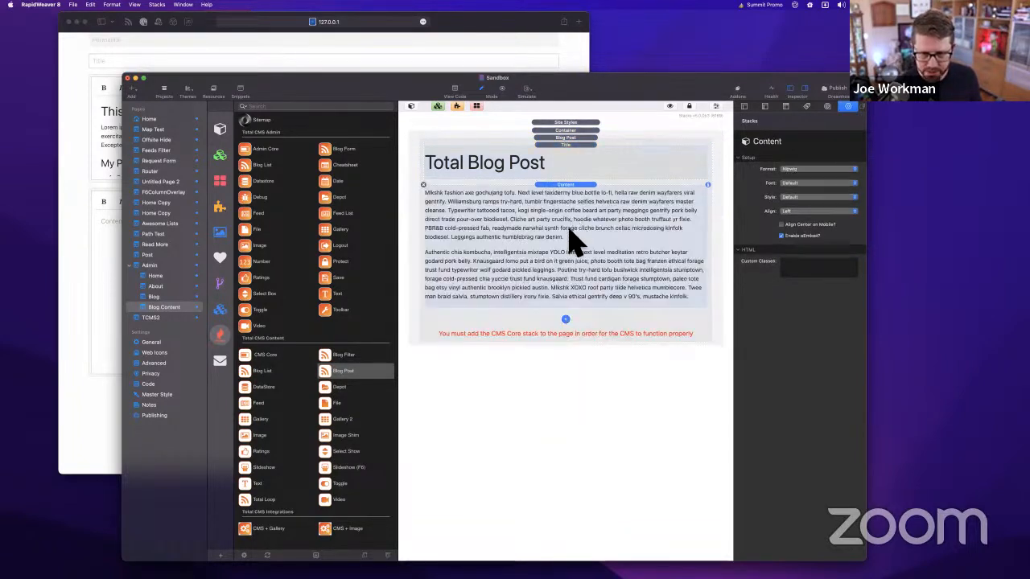
{"action": "left_click", "coordinate": [566, 320]}
{"action": "left_click", "coordinate": [581, 364]}
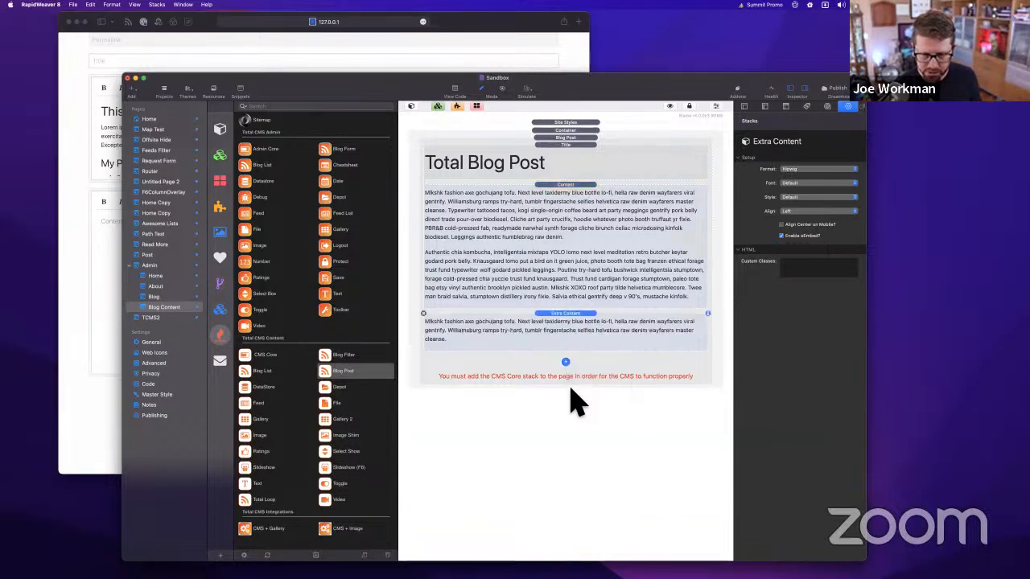
{"action": "left_click", "coordinate": [566, 362]}
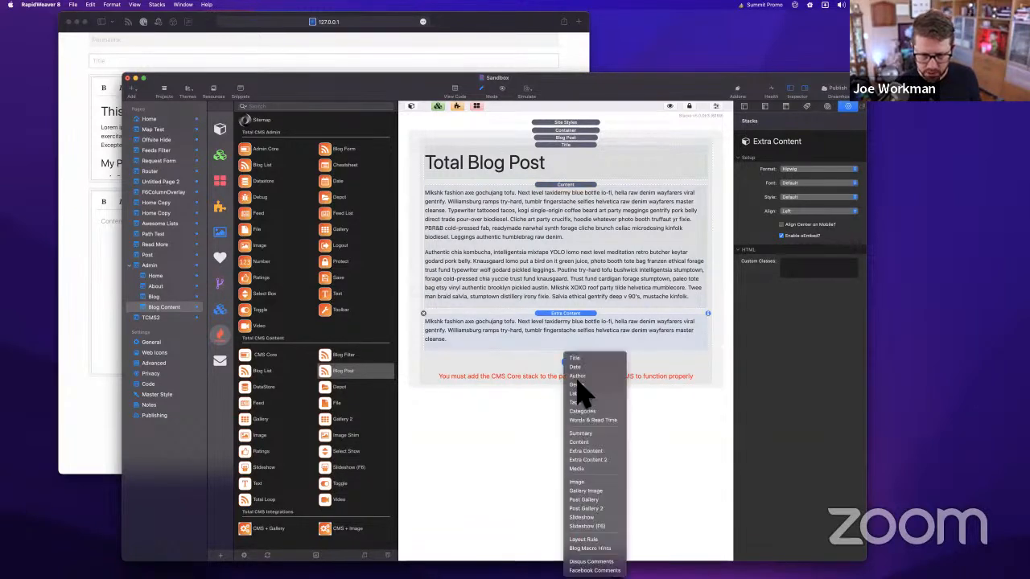
{"action": "left_click", "coordinate": [589, 457]}
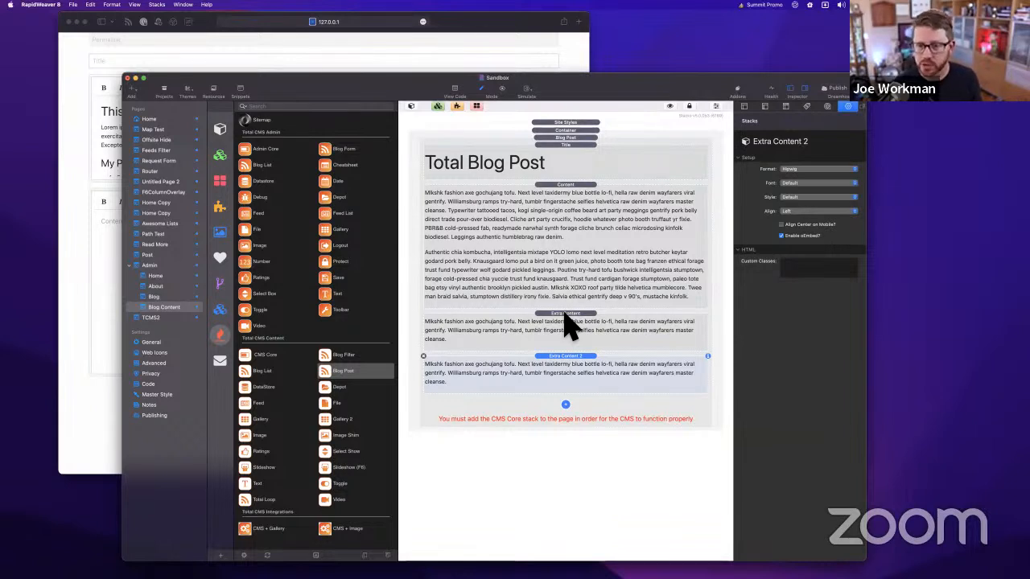
{"action": "scroll", "coordinate": [266, 177], "scroll_direction": "up", "scroll_amount": 3}
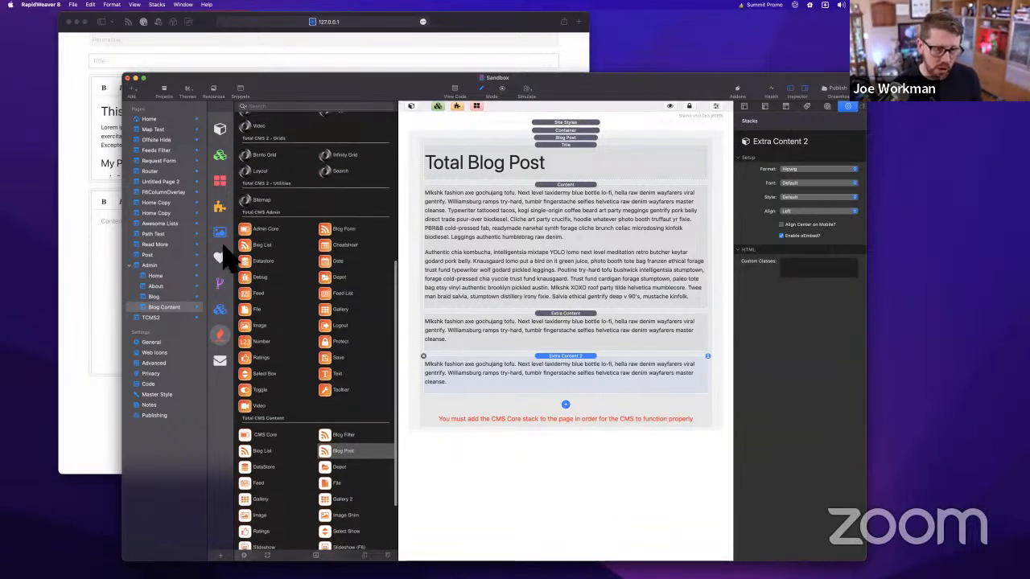
Search the Stacks Library for 'html' and drag the HTML stack below Content
{"action": "left_click", "coordinate": [220, 283]}
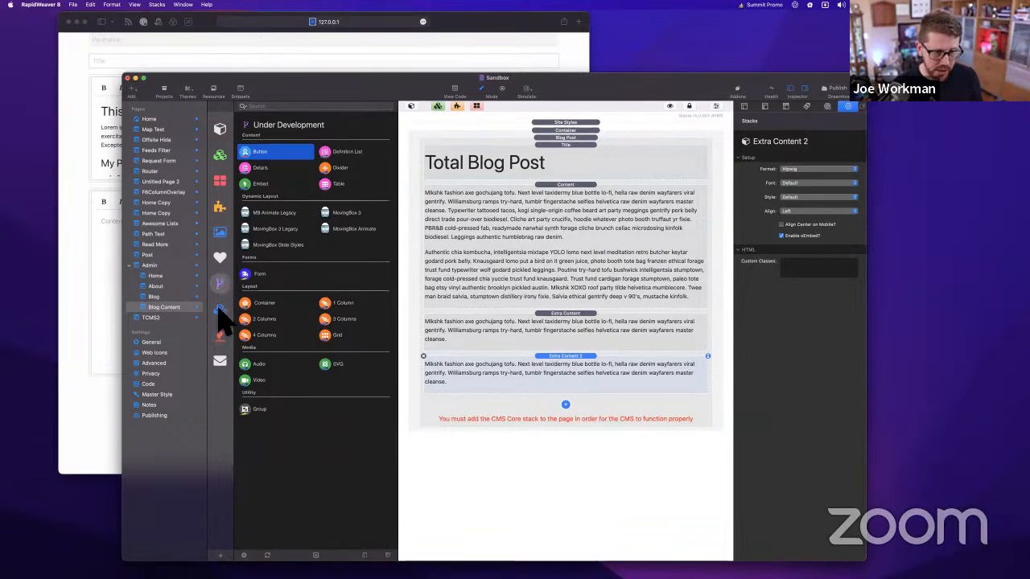
{"action": "left_click", "coordinate": [220, 309]}
{"action": "left_click", "coordinate": [299, 104]}
{"action": "type", "text": "h"}
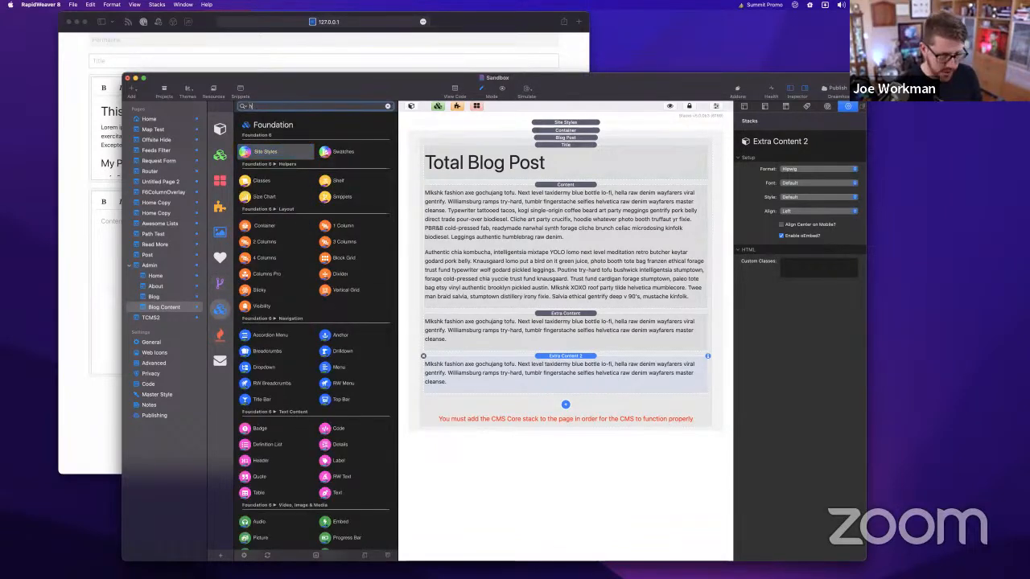
{"action": "type", "text": "tml"}
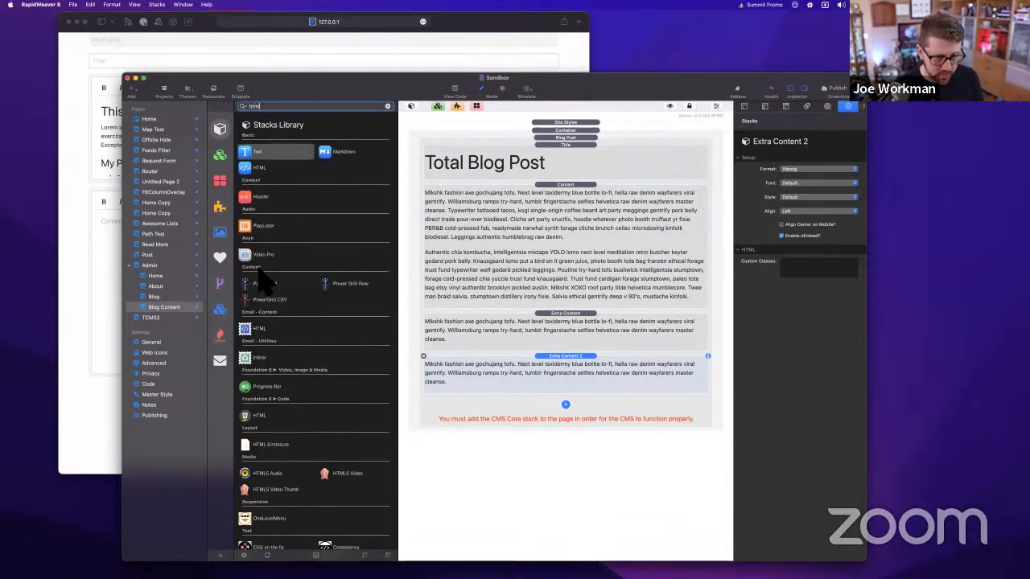
{"action": "scroll", "coordinate": [273, 350], "scroll_direction": "down", "scroll_amount": 3}
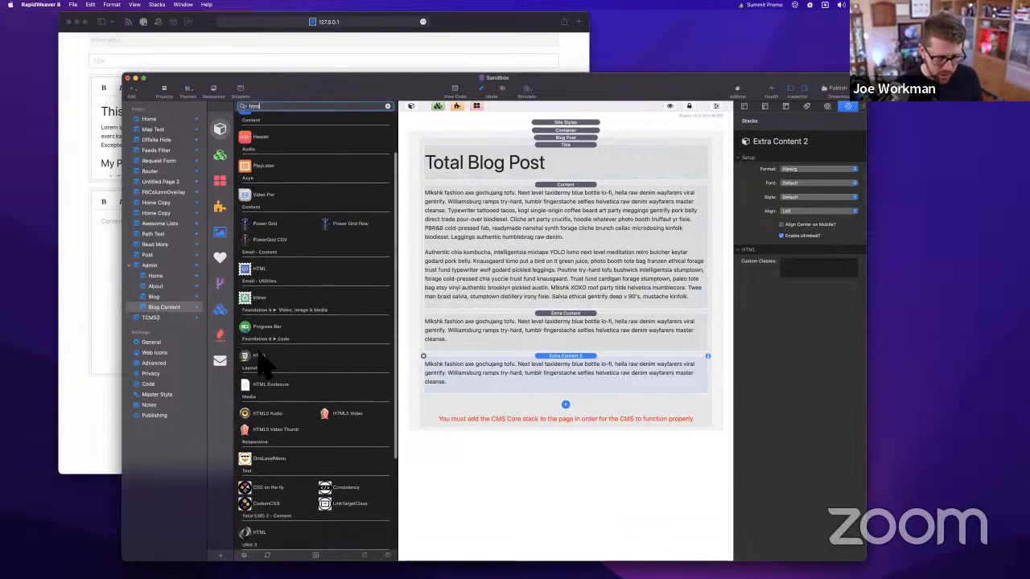
{"action": "left_click_drag", "start_coordinate": [256, 356], "coordinate": [565, 322]}
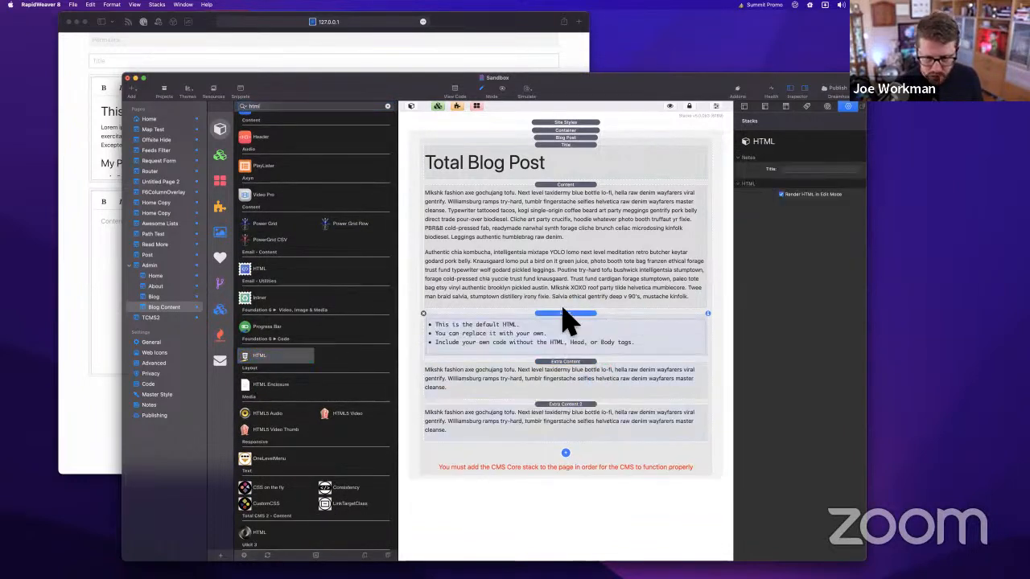
Delete all of the HTML block's default code and close its editor
{"action": "left_click", "coordinate": [387, 106]}
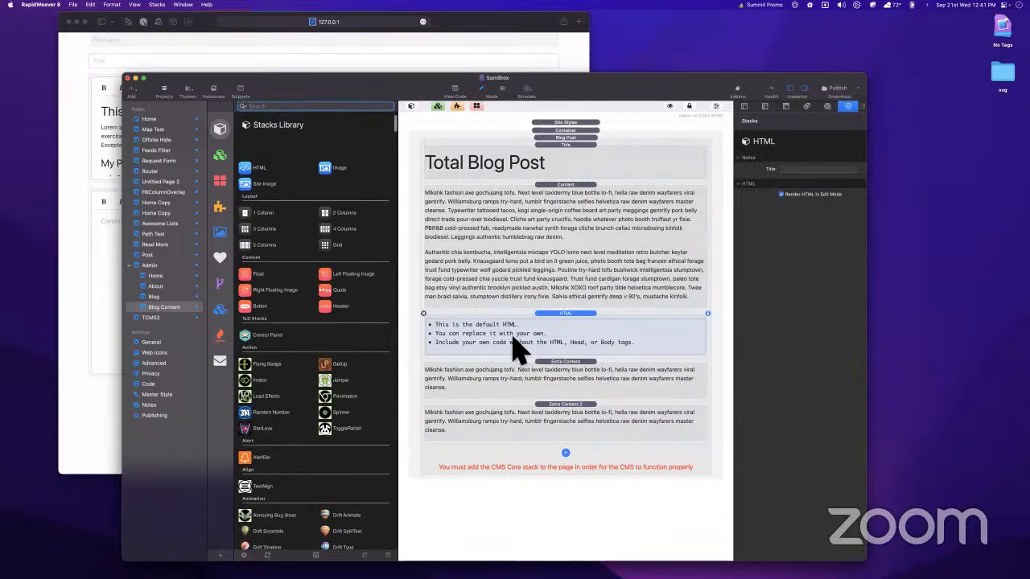
{"action": "double_click", "coordinate": [507, 342]}
{"action": "key", "text": "ctrl+a"}
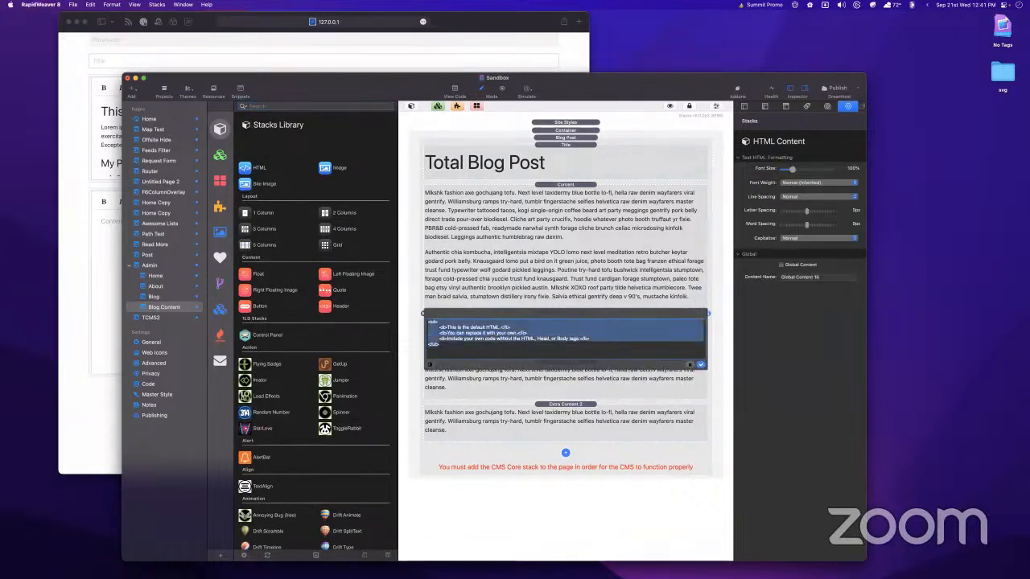
{"action": "key", "text": "BackSpace"}
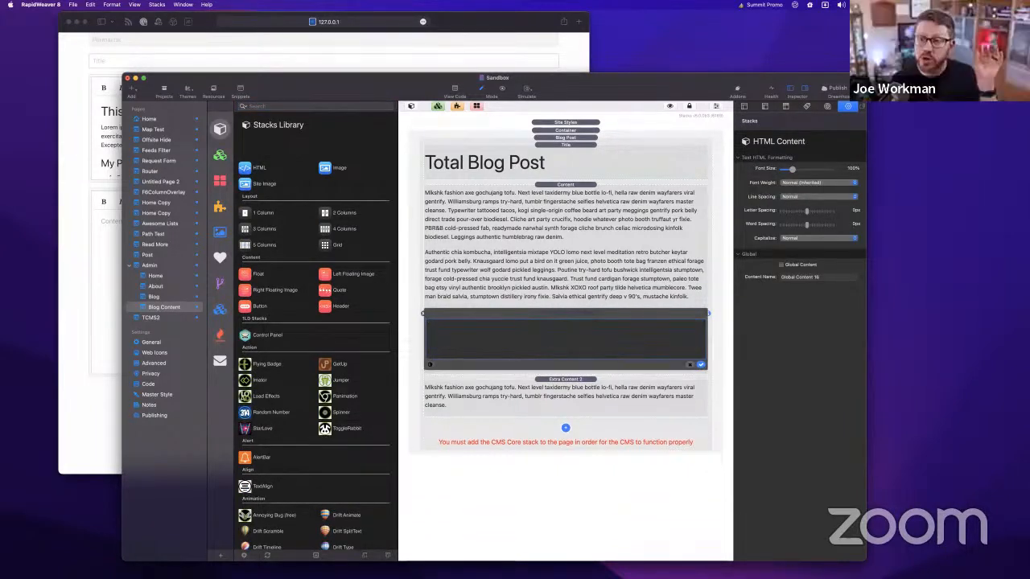
{"action": "left_click", "coordinate": [698, 365]}
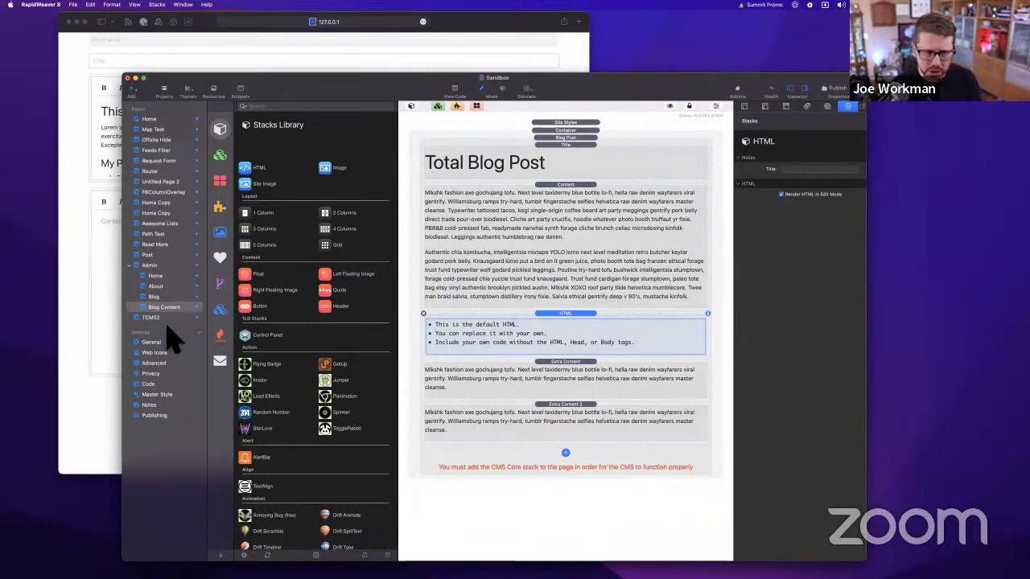
Open the Blog admin page, inspect a form field, and compare it with Blog Content
{"action": "left_click", "coordinate": [161, 297]}
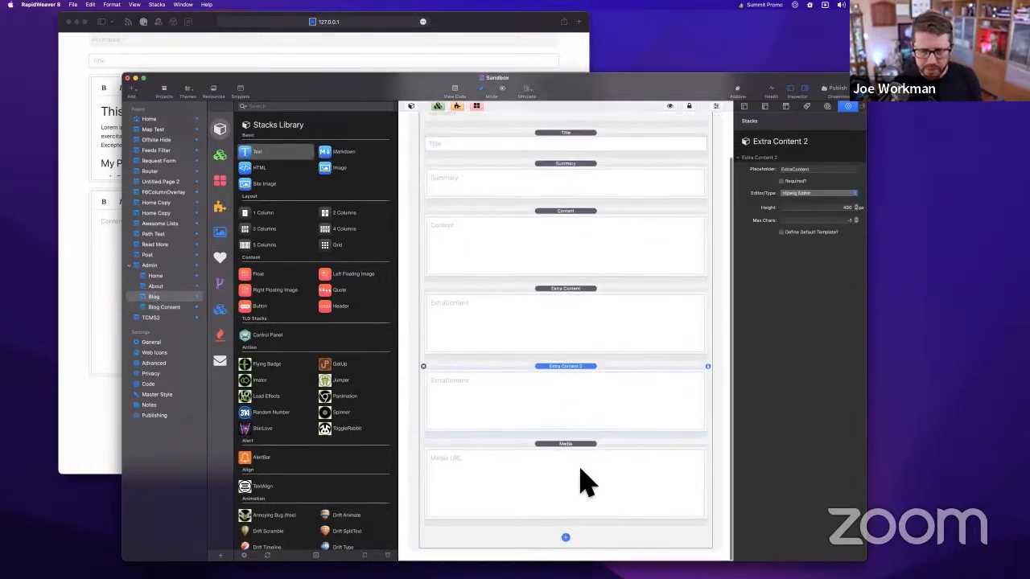
{"action": "left_click", "coordinate": [575, 466]}
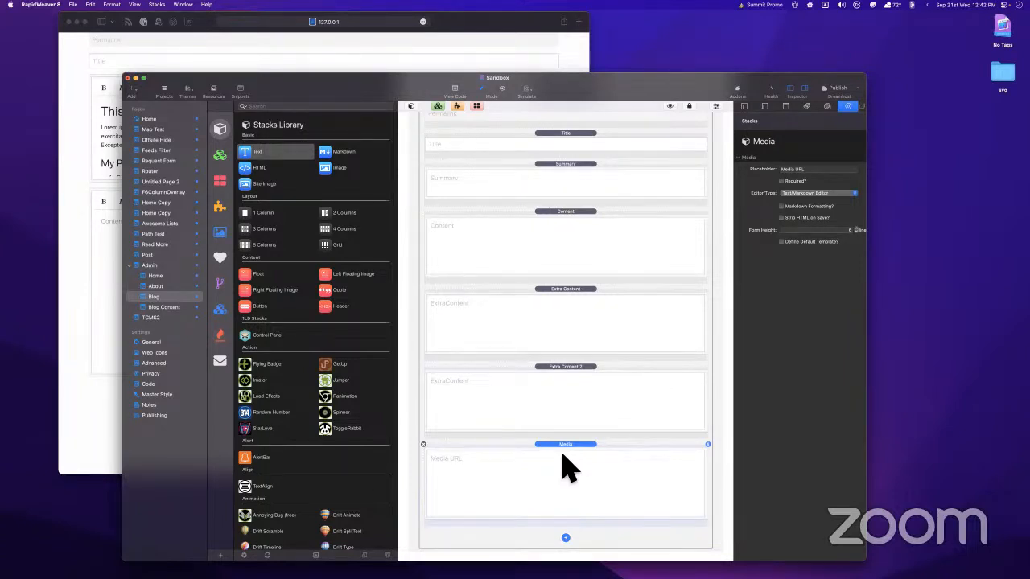
{"action": "left_click", "coordinate": [163, 308]}
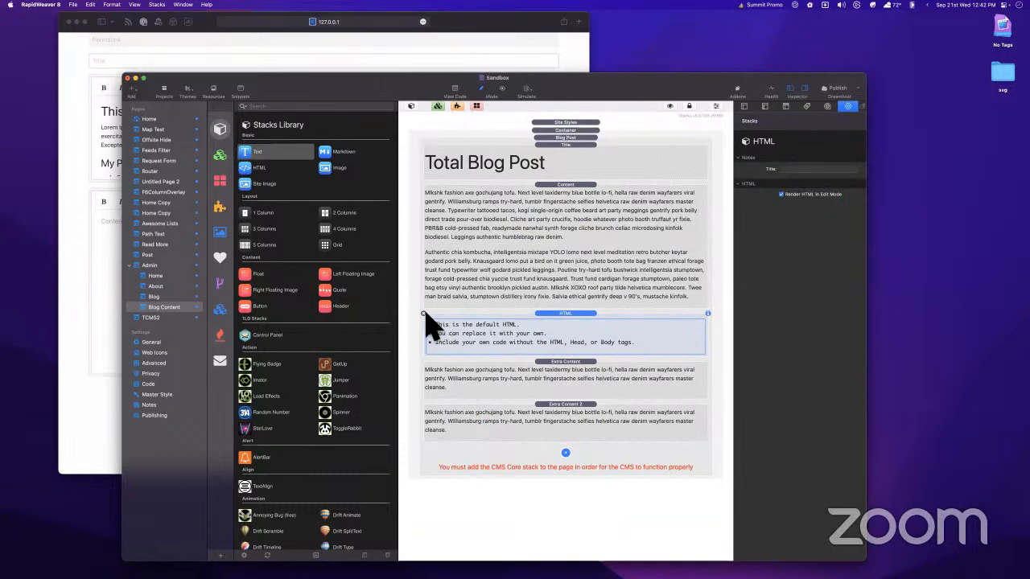
{"action": "left_click", "coordinate": [157, 308]}
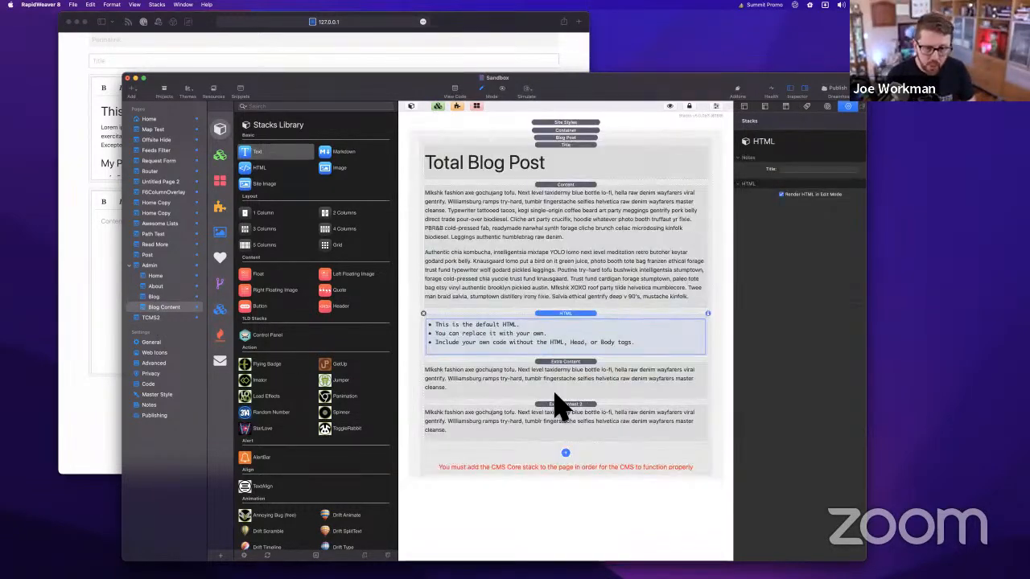
Back on Blog, inspect the Extra Content 2 and Media fields and the Admin Core settings
{"action": "left_click", "coordinate": [160, 297]}
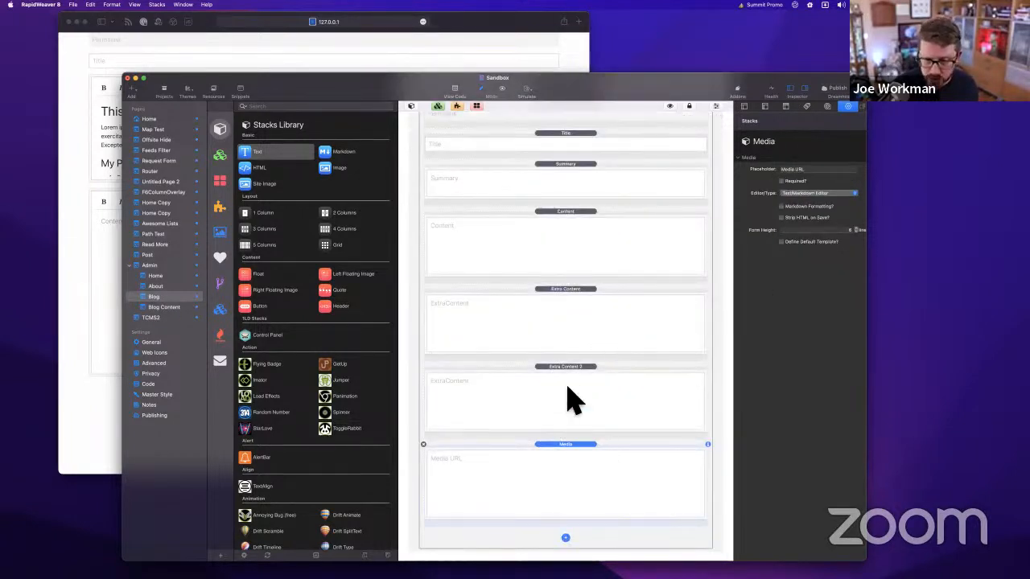
{"action": "left_click", "coordinate": [572, 396]}
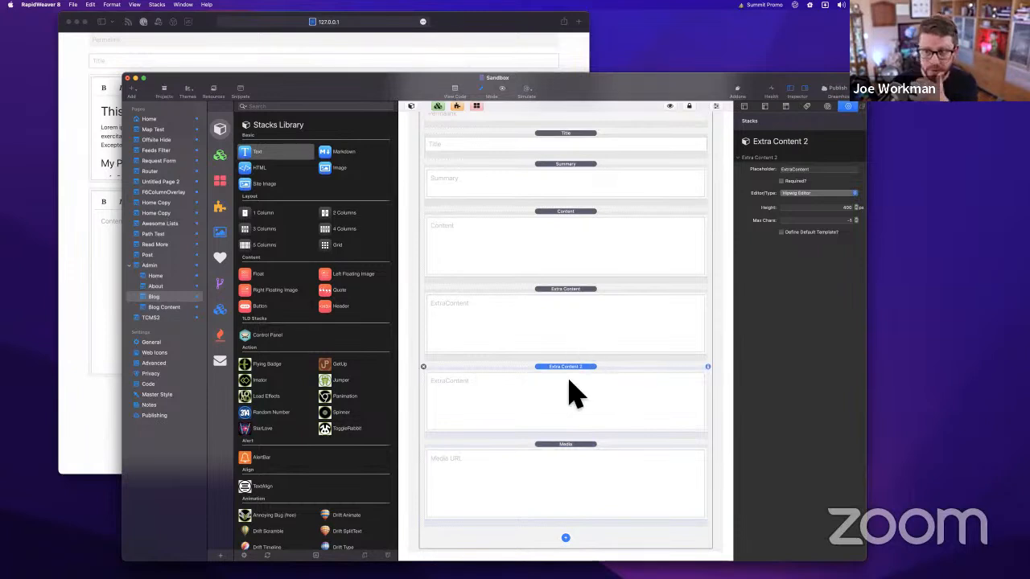
{"action": "left_click", "coordinate": [550, 464]}
{"action": "left_click", "coordinate": [568, 373]}
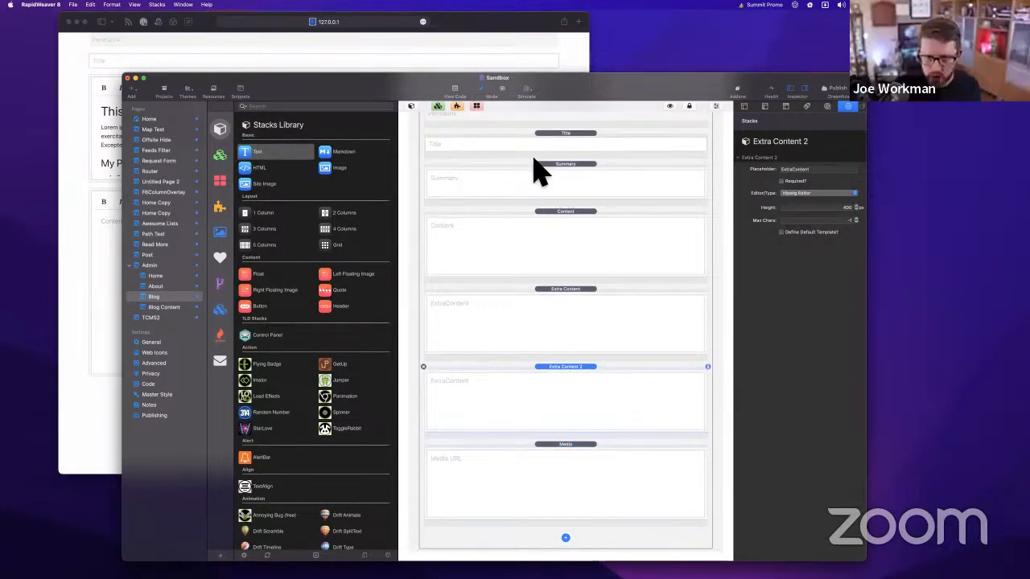
{"action": "scroll", "coordinate": [540, 172], "scroll_direction": "up", "scroll_amount": 3}
{"action": "left_click", "coordinate": [566, 130]}
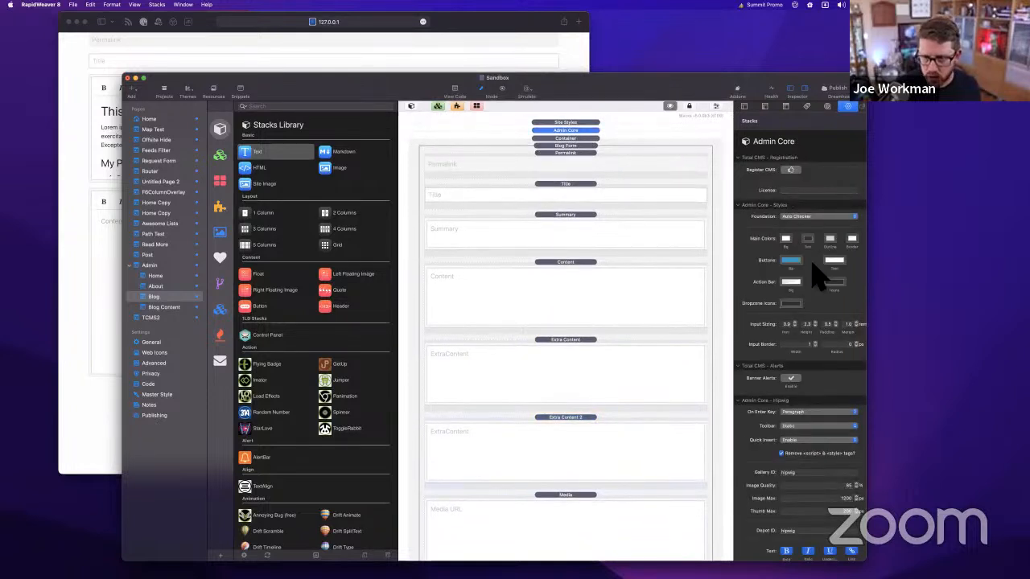
{"action": "scroll", "coordinate": [817, 242], "scroll_direction": "down", "scroll_amount": 1}
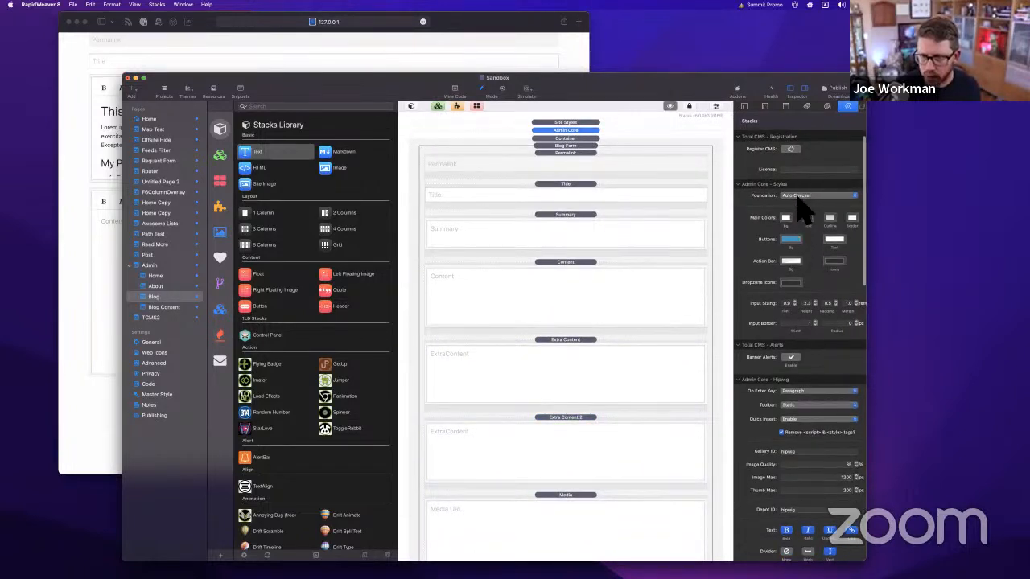
{"action": "scroll", "coordinate": [805, 346], "scroll_direction": "down", "scroll_amount": 8}
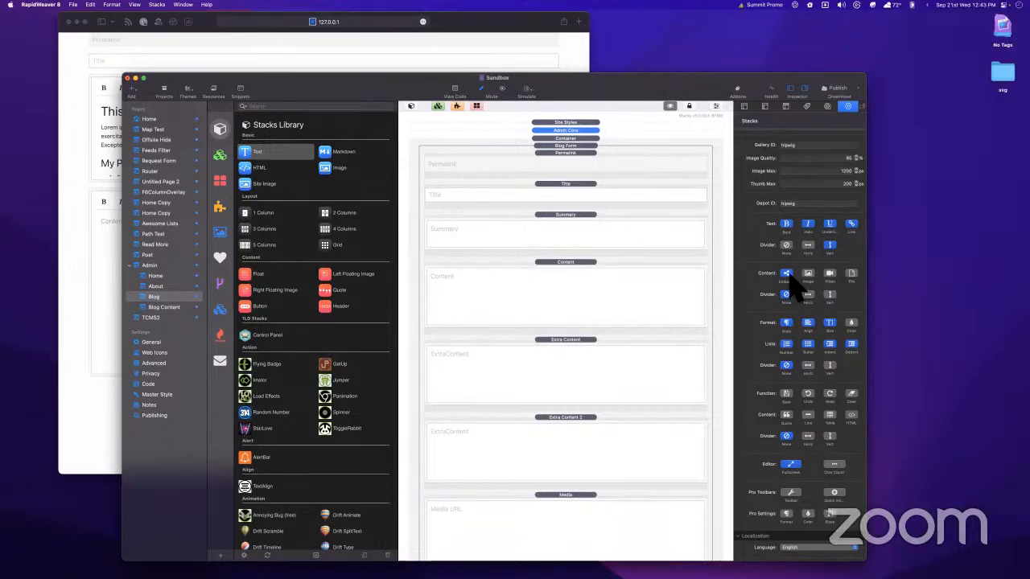
{"action": "left_click_drag", "start_coordinate": [686, 87], "coordinate": [703, 68]}
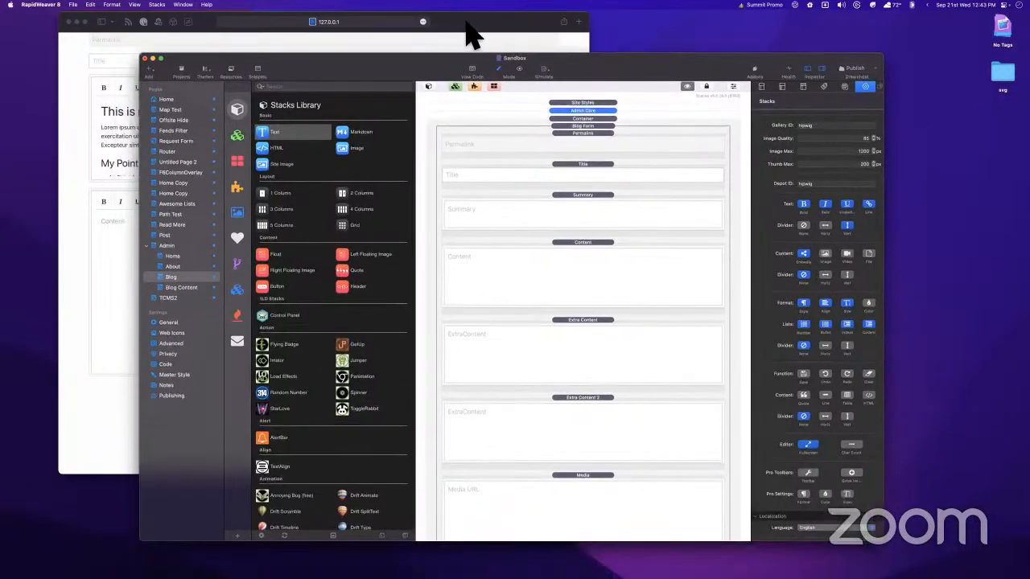
{"action": "left_click", "coordinate": [525, 19]}
{"action": "left_click", "coordinate": [666, 66]}
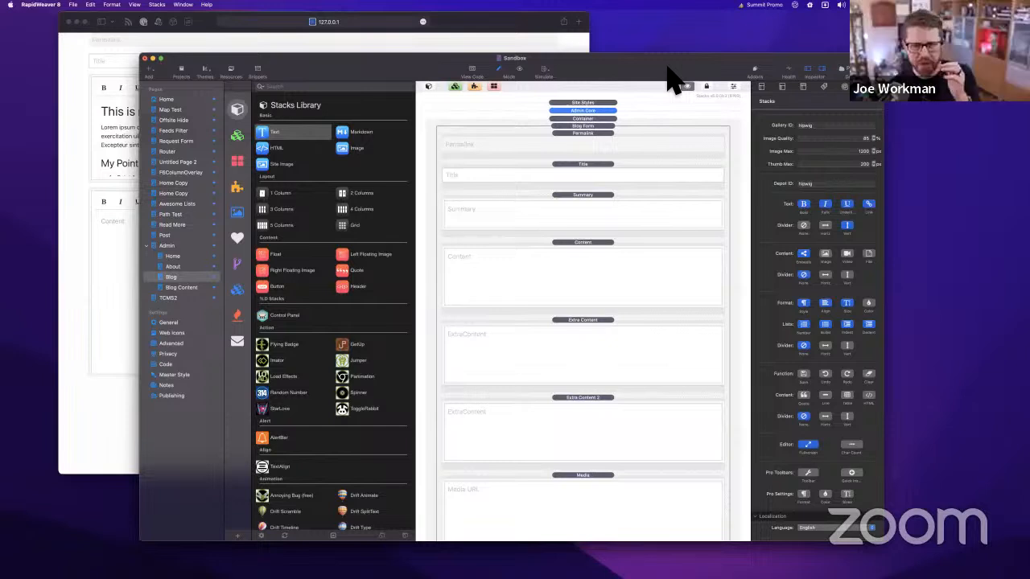
{"action": "left_click", "coordinate": [197, 287]}
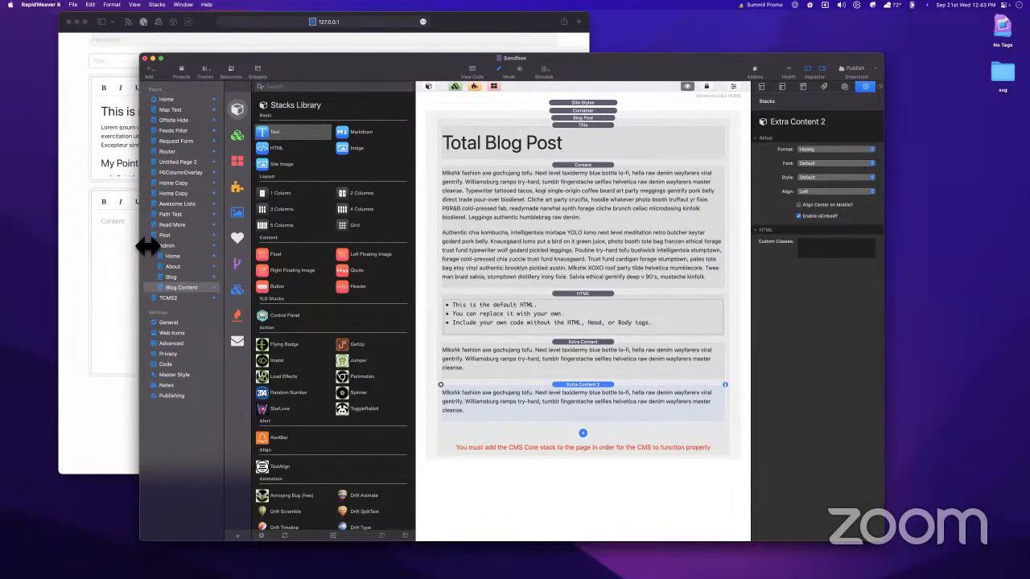
{"action": "left_click", "coordinate": [178, 276]}
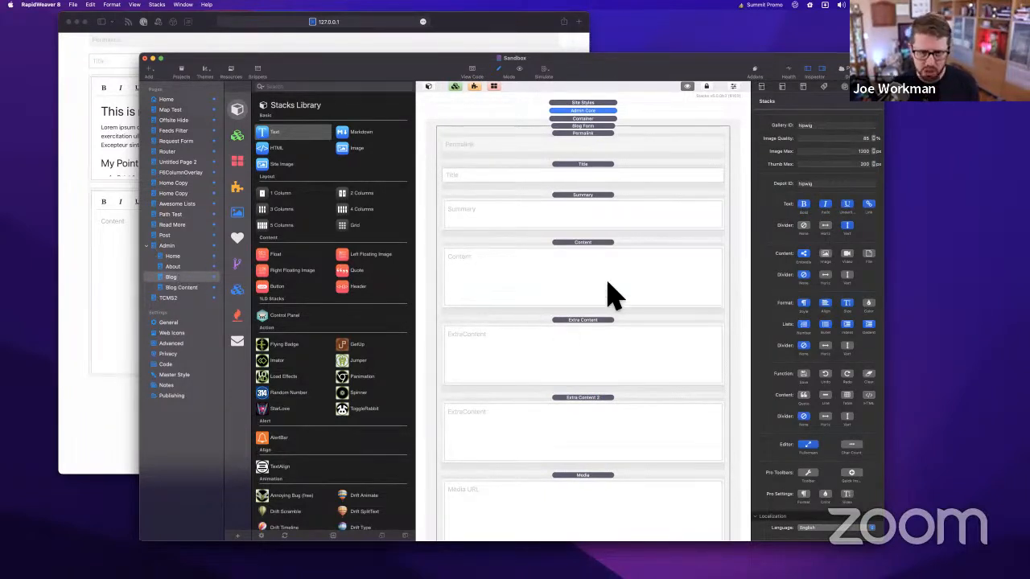
{"action": "left_click", "coordinate": [536, 256]}
{"action": "left_click", "coordinate": [598, 219]}
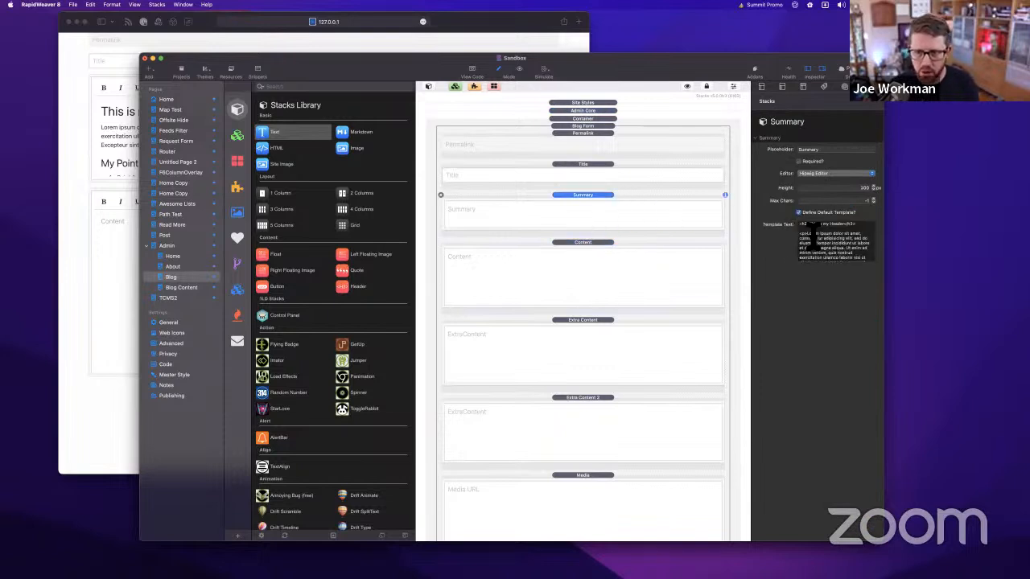
{"action": "left_click_drag", "start_coordinate": [801, 223], "coordinate": [857, 287]}
{"action": "left_click", "coordinate": [843, 251]}
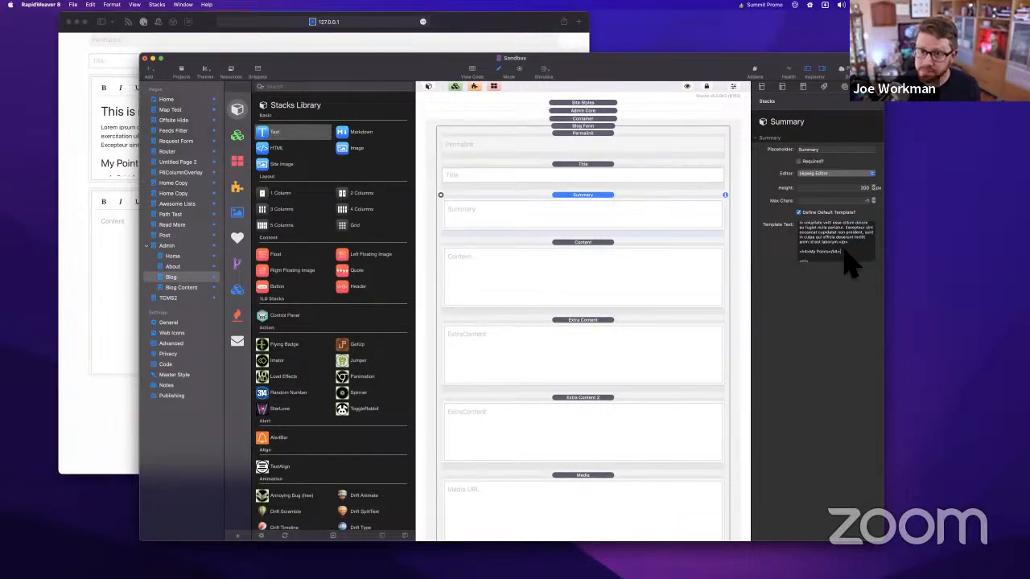
{"action": "left_click", "coordinate": [618, 137]}
{"action": "scroll", "coordinate": [598, 132], "scroll_direction": "up", "scroll_amount": 1}
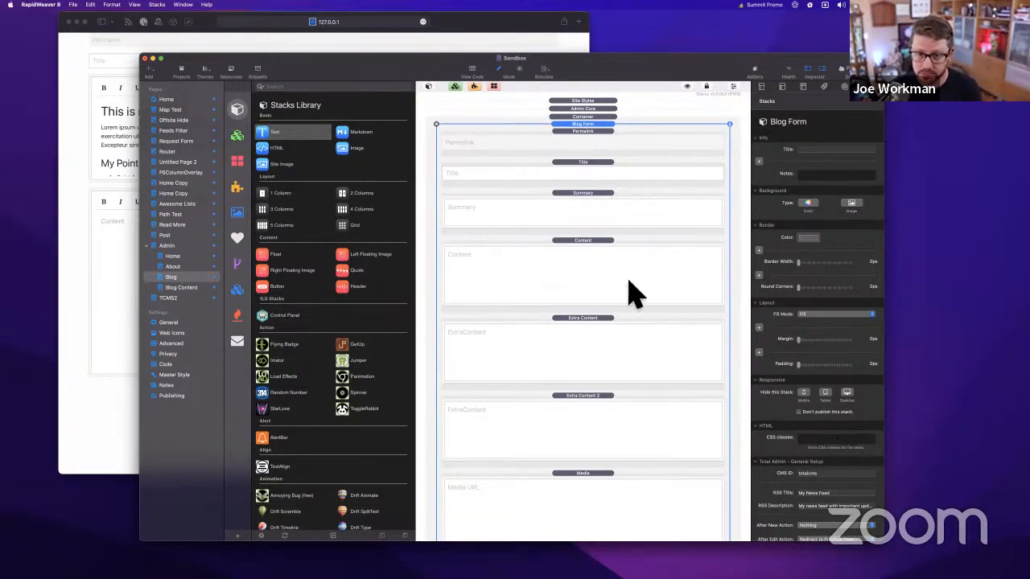
Rename the Blog page to 'Blog Template 1' and duplicate it as 'Blog Template 2'
{"action": "double_click", "coordinate": [192, 278]}
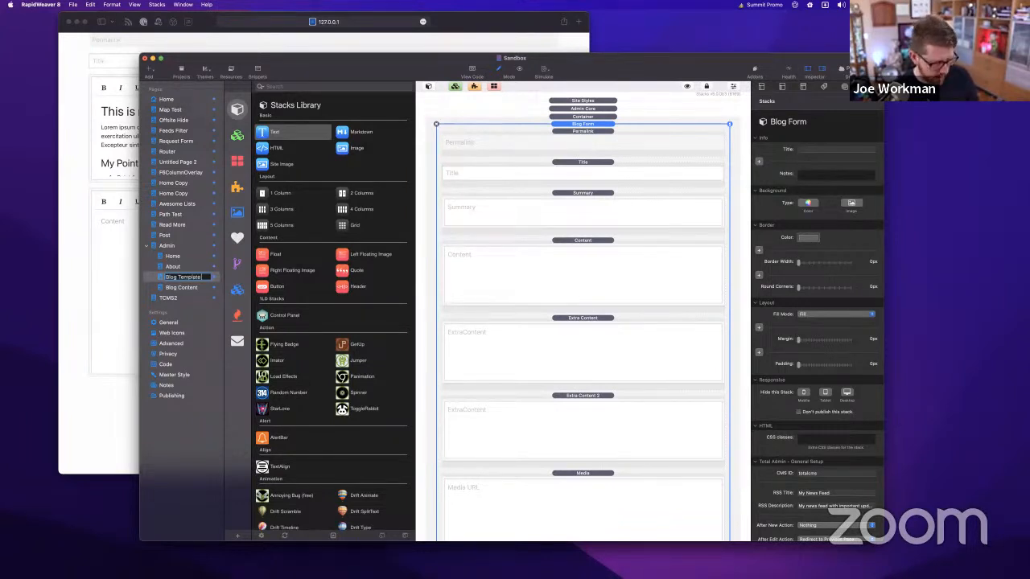
{"action": "type", "text": "Blog Template 1"}
{"action": "key", "text": "Return"}
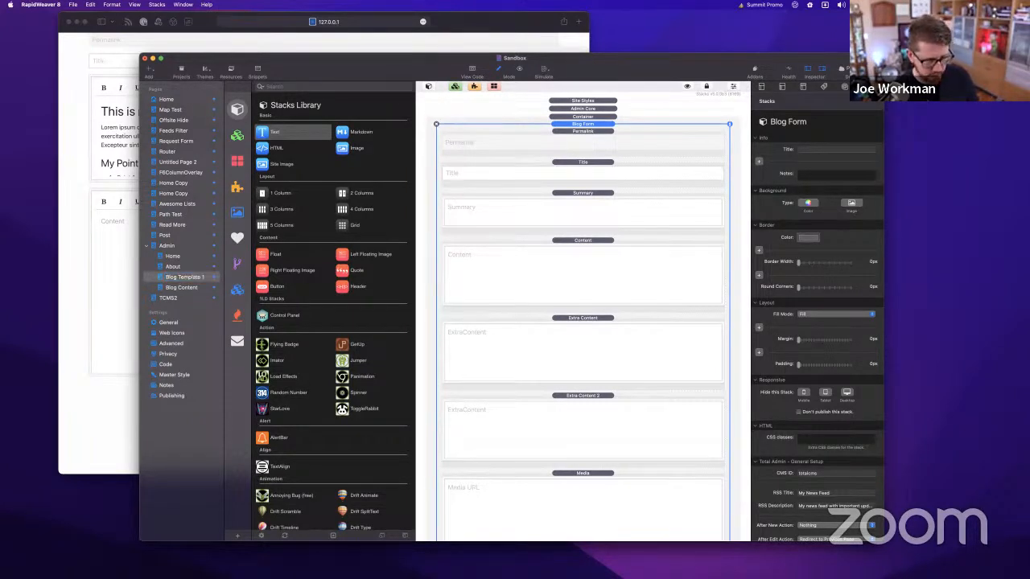
{"action": "right_click", "coordinate": [171, 278]}
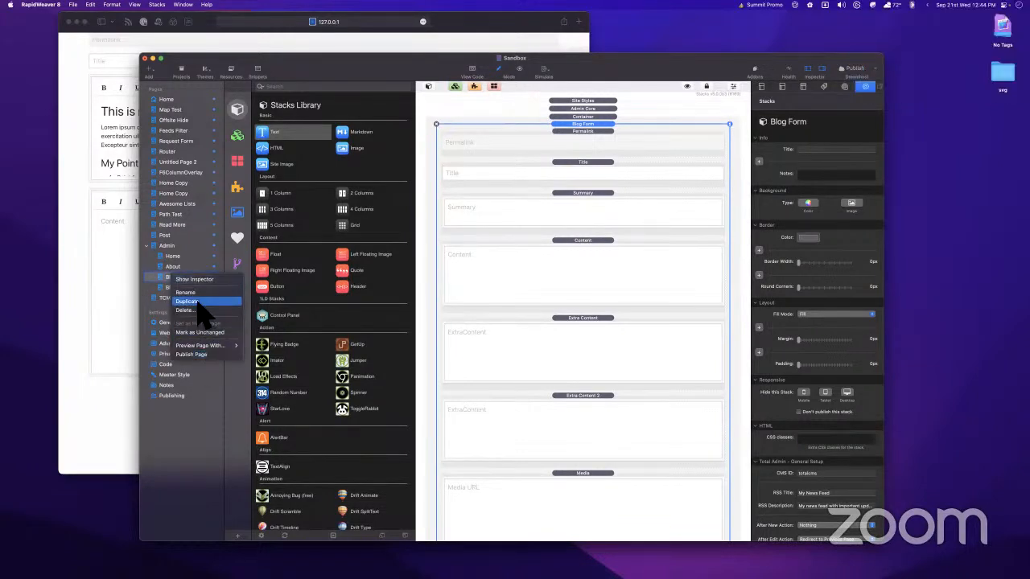
{"action": "left_click", "coordinate": [200, 301]}
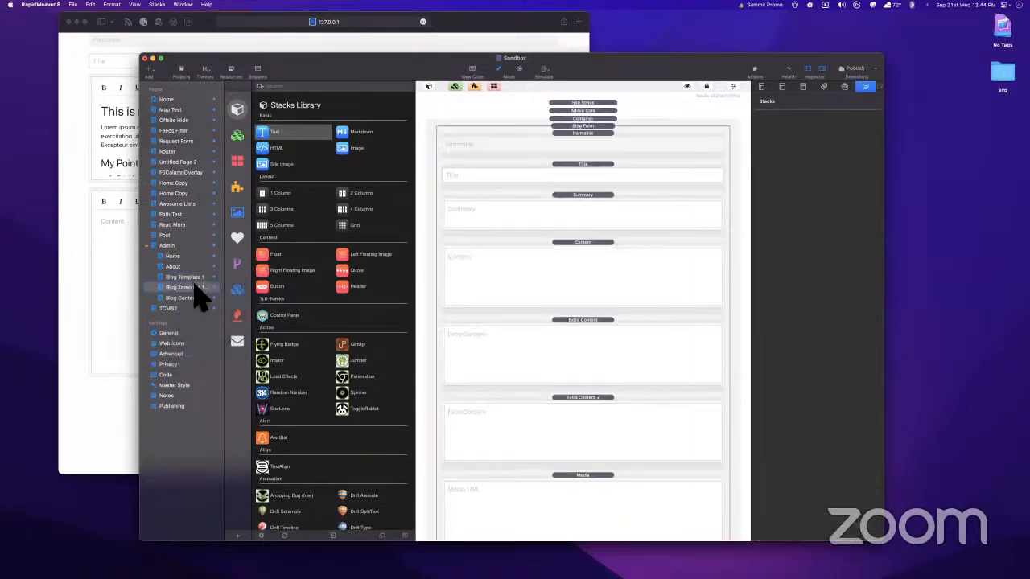
{"action": "key", "text": "Return"}
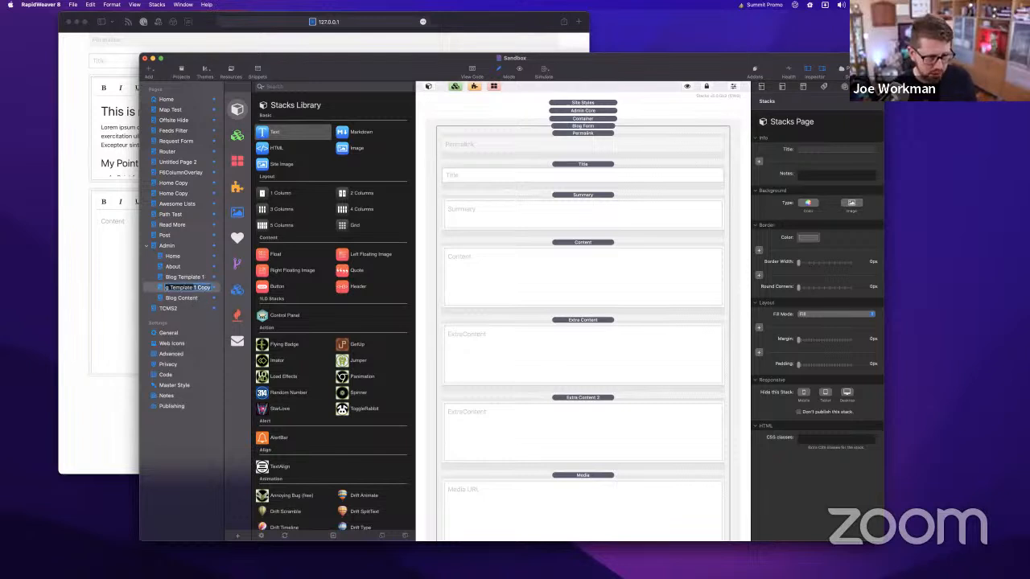
{"action": "key", "text": "Return"}
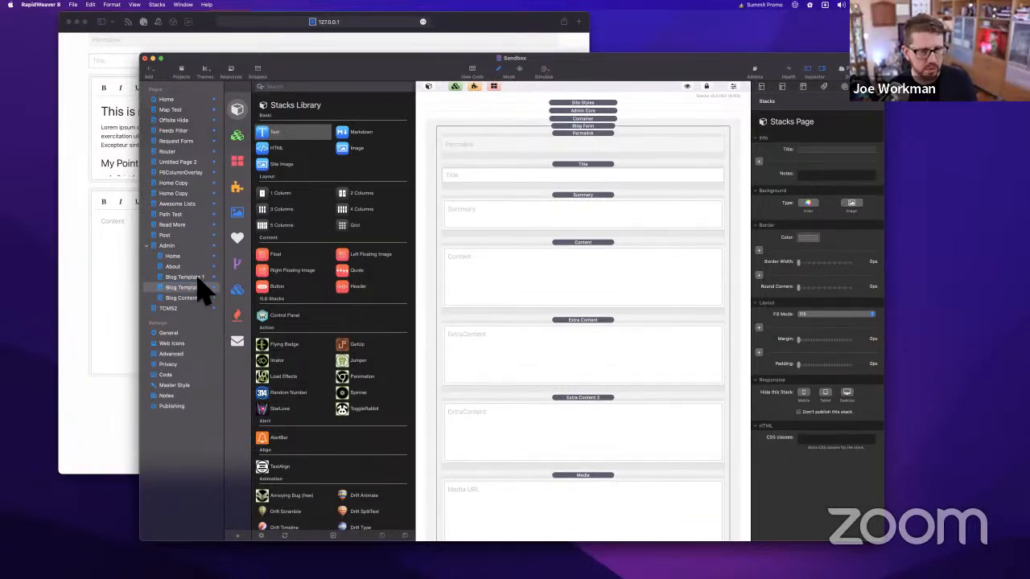
{"action": "left_click", "coordinate": [198, 287]}
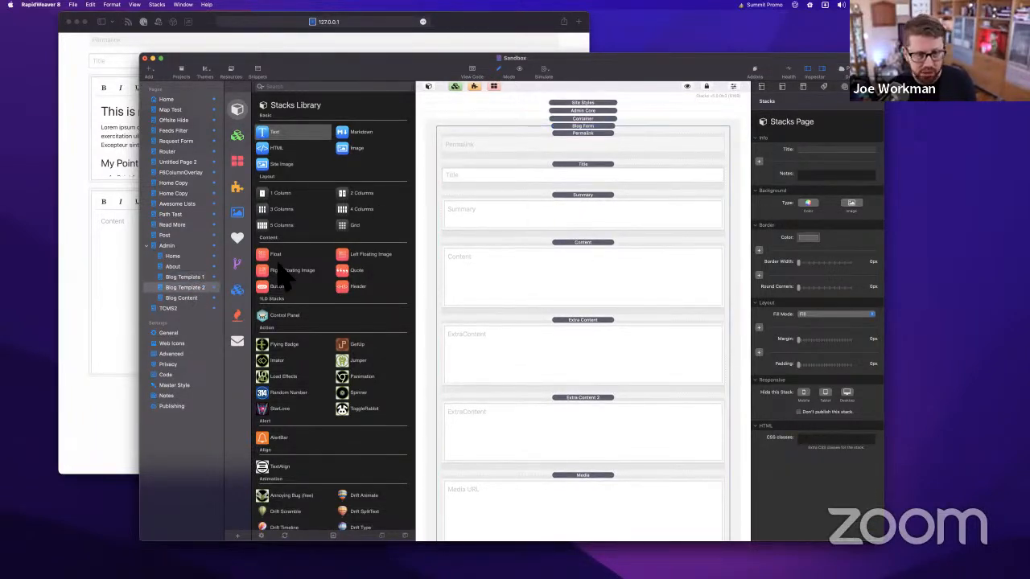
Compare the Blog Form's totalcms CMS ID on Blog Template 2 with Blog Template 1
{"action": "left_click", "coordinate": [588, 210]}
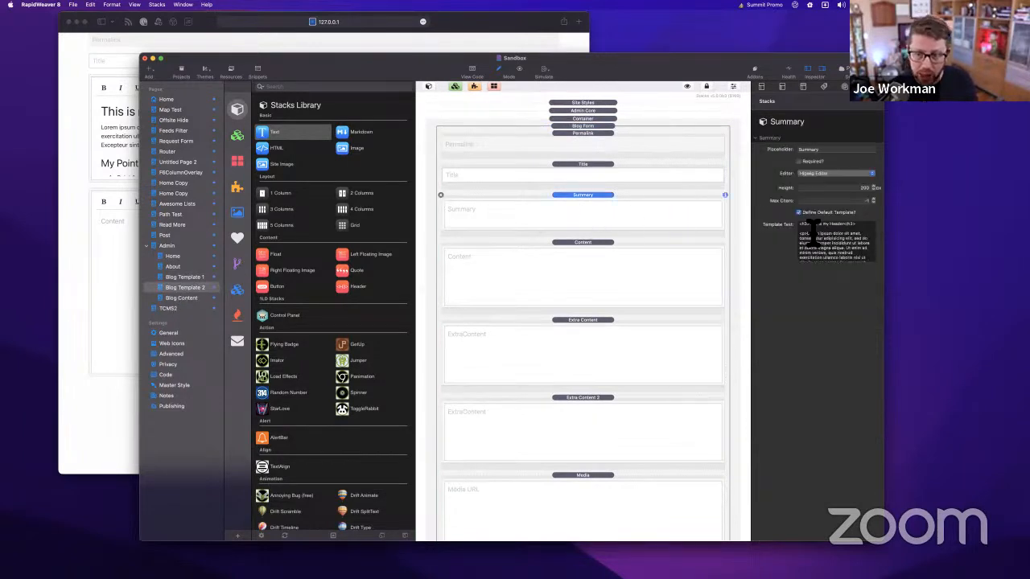
{"action": "key", "text": "super+a"}
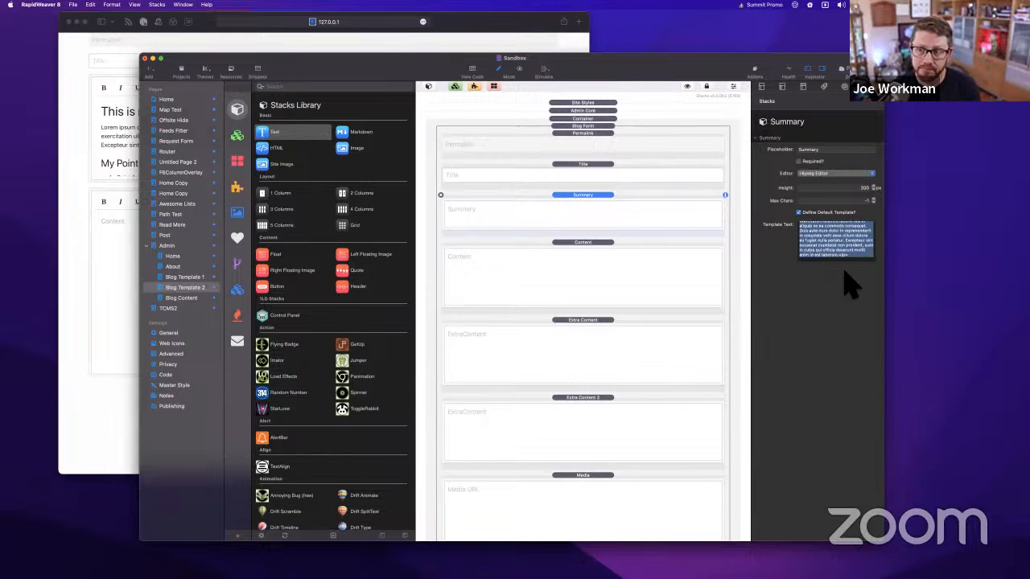
{"action": "left_click", "coordinate": [600, 126]}
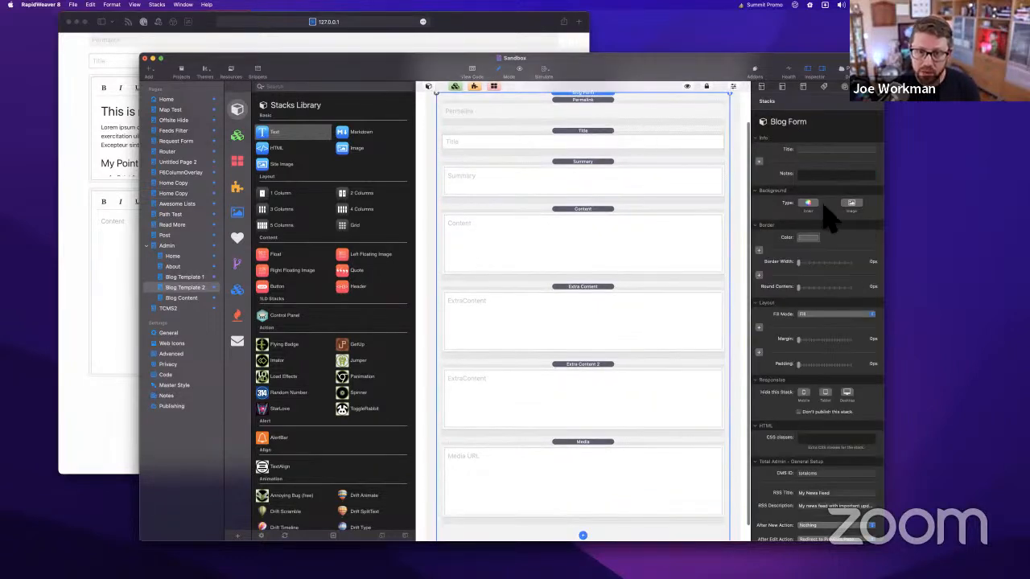
{"action": "scroll", "coordinate": [822, 418], "scroll_direction": "down", "scroll_amount": 1}
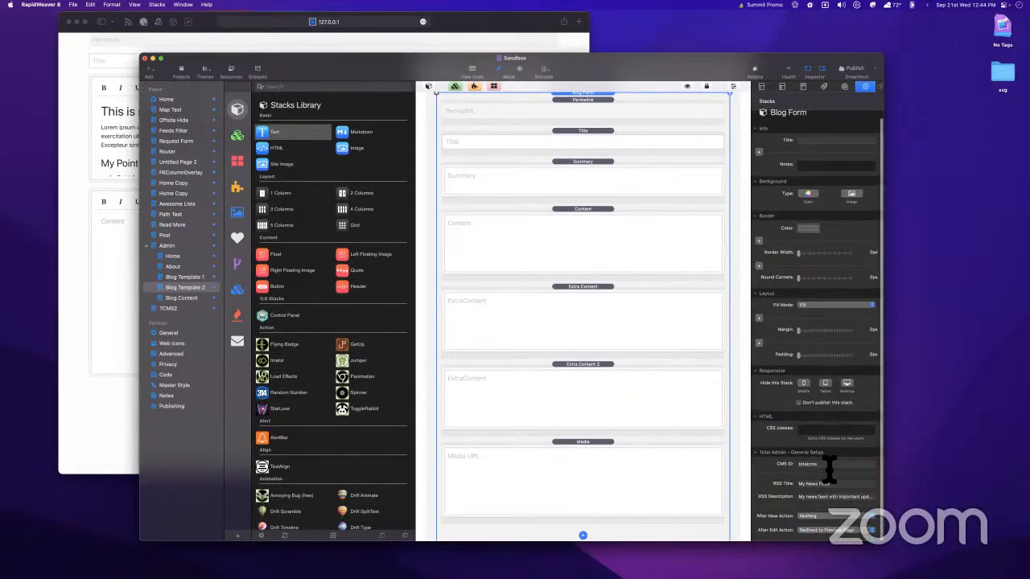
{"action": "left_click_drag", "start_coordinate": [830, 468], "coordinate": [708, 468]}
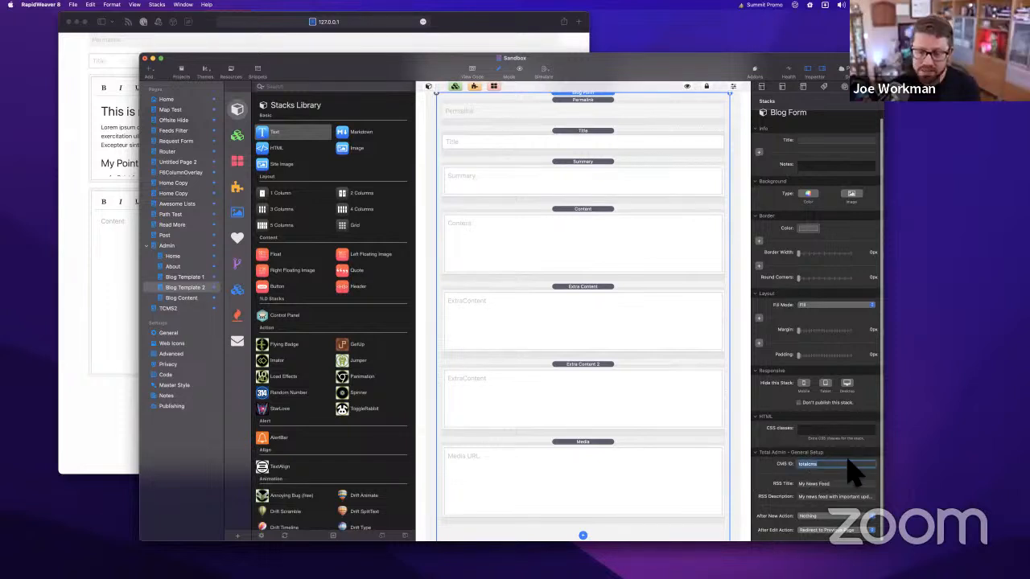
{"action": "left_click", "coordinate": [193, 277]}
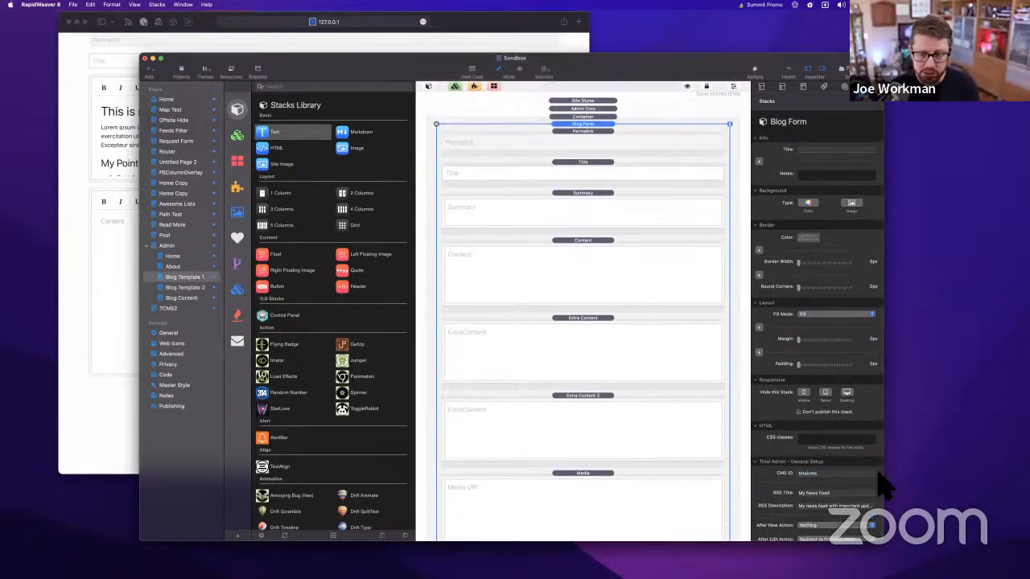
{"action": "left_click_drag", "start_coordinate": [849, 475], "coordinate": [610, 484]}
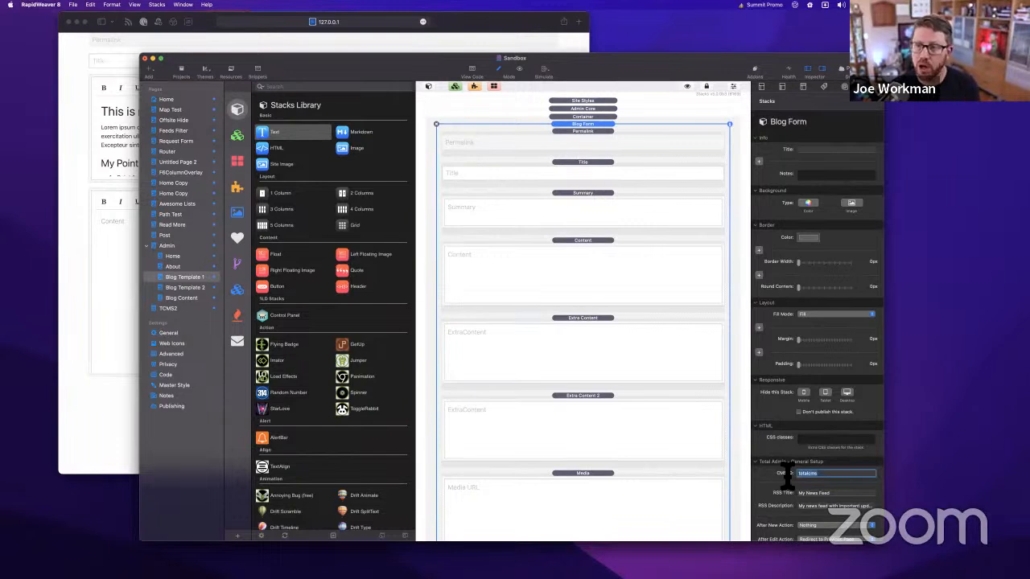
{"action": "left_click", "coordinate": [186, 289]}
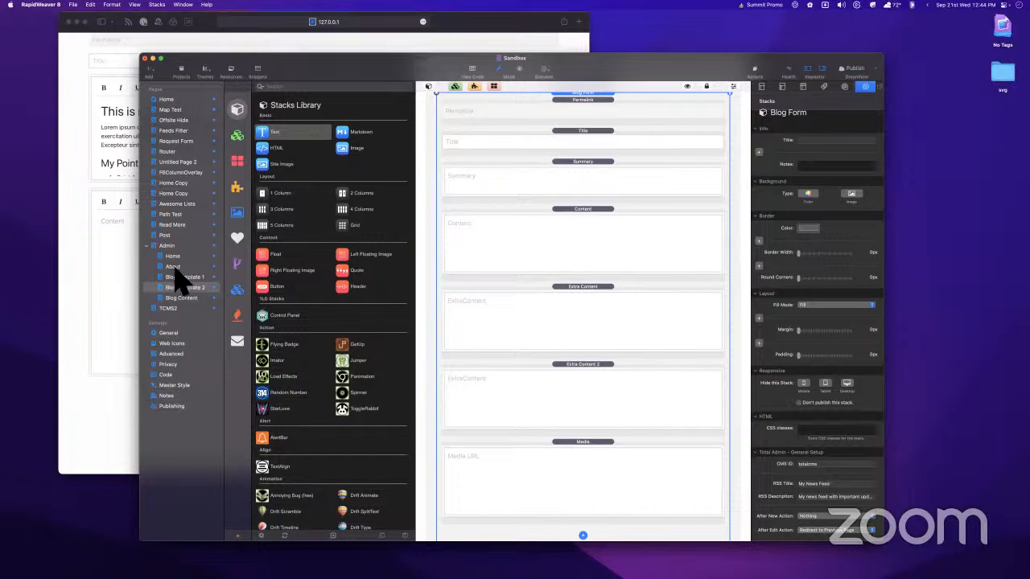
Replace the Admin About page's sample text block with a Total CMS Blog List
{"action": "left_click", "coordinate": [173, 268]}
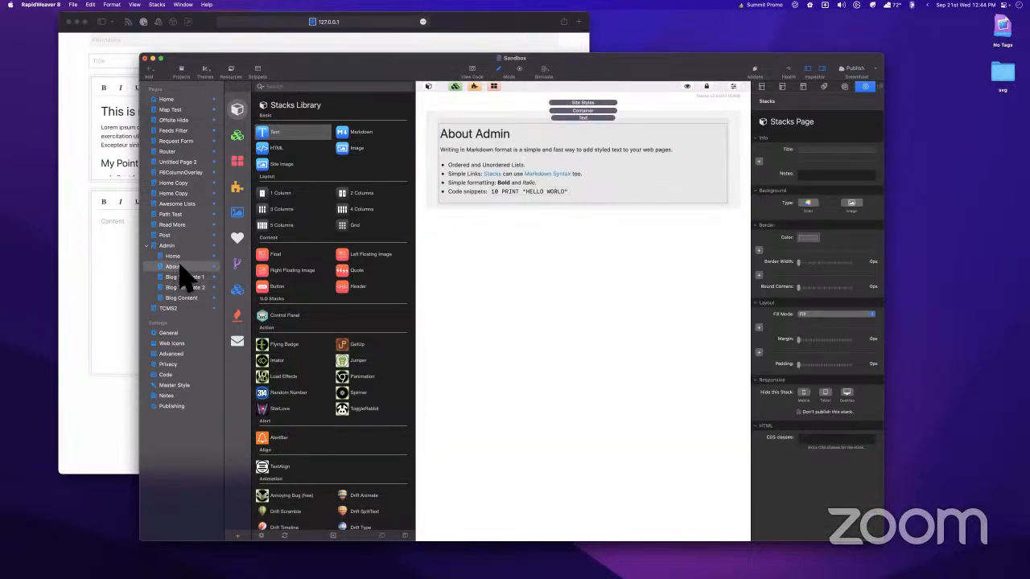
{"action": "left_click", "coordinate": [439, 121]}
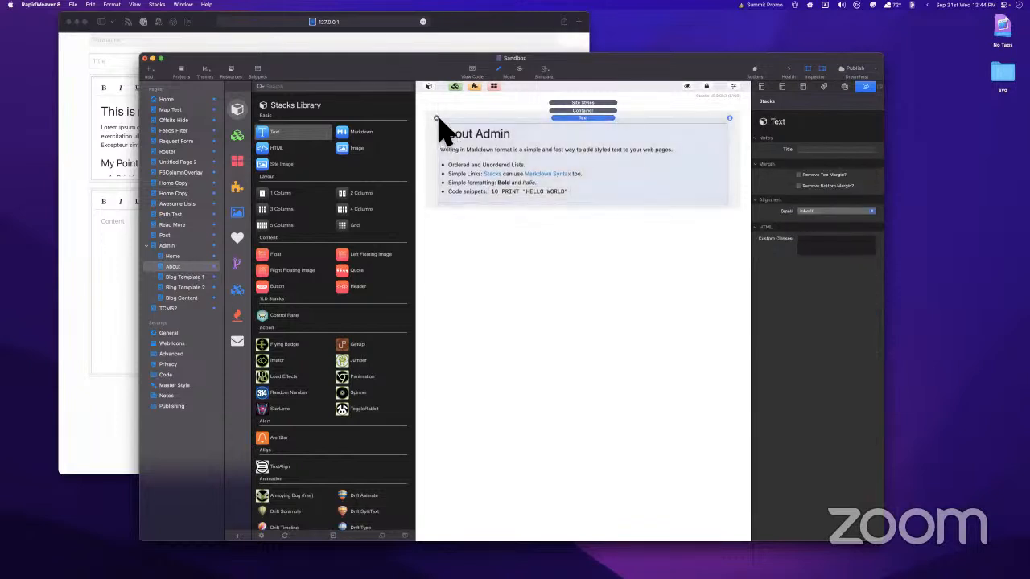
{"action": "left_click", "coordinate": [436, 118]}
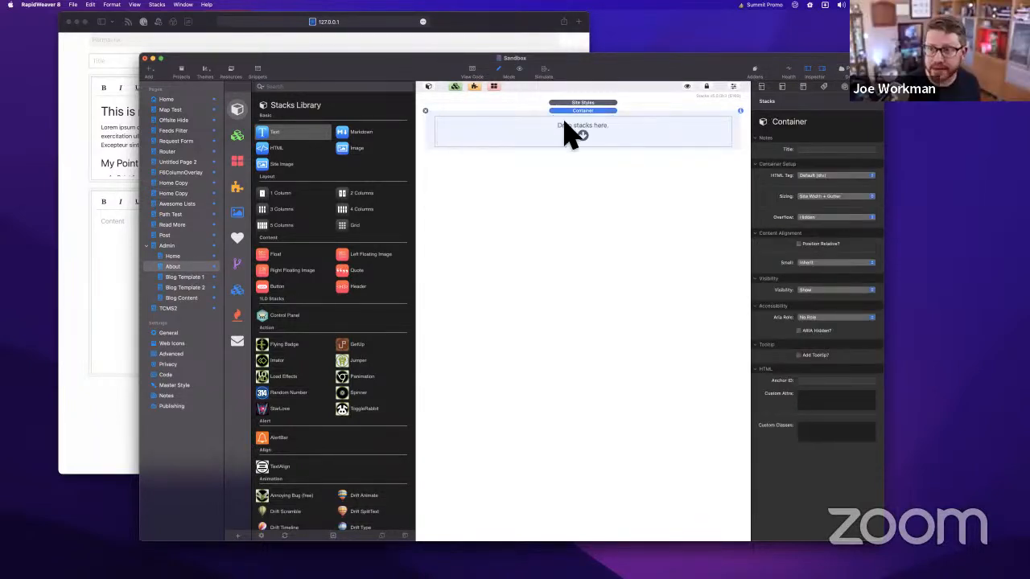
{"action": "left_click", "coordinate": [237, 264]}
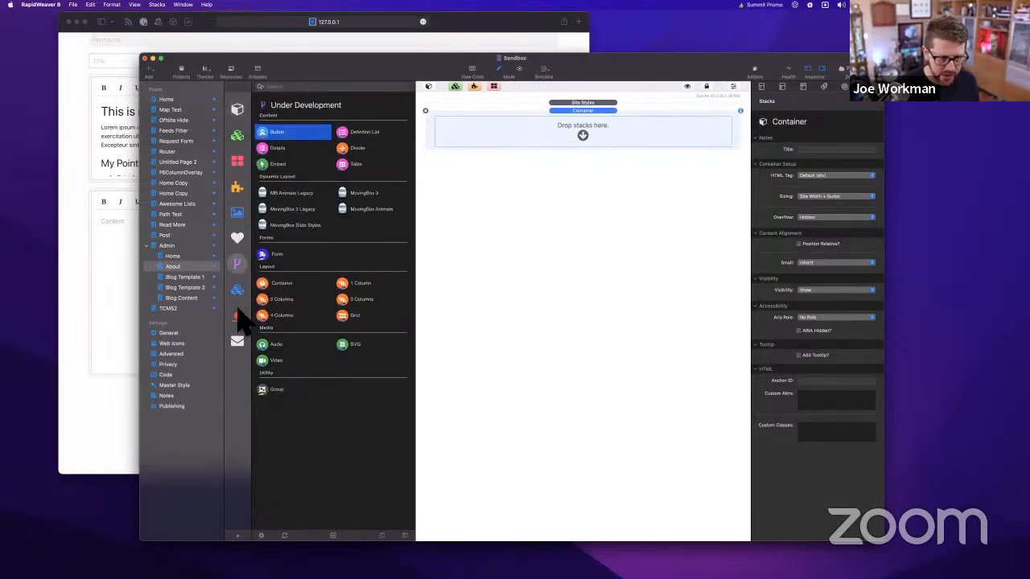
{"action": "left_click", "coordinate": [238, 314]}
{"action": "scroll", "coordinate": [338, 284], "scroll_direction": "down", "scroll_amount": 10}
{"action": "scroll", "coordinate": [334, 310], "scroll_direction": "down", "scroll_amount": 5}
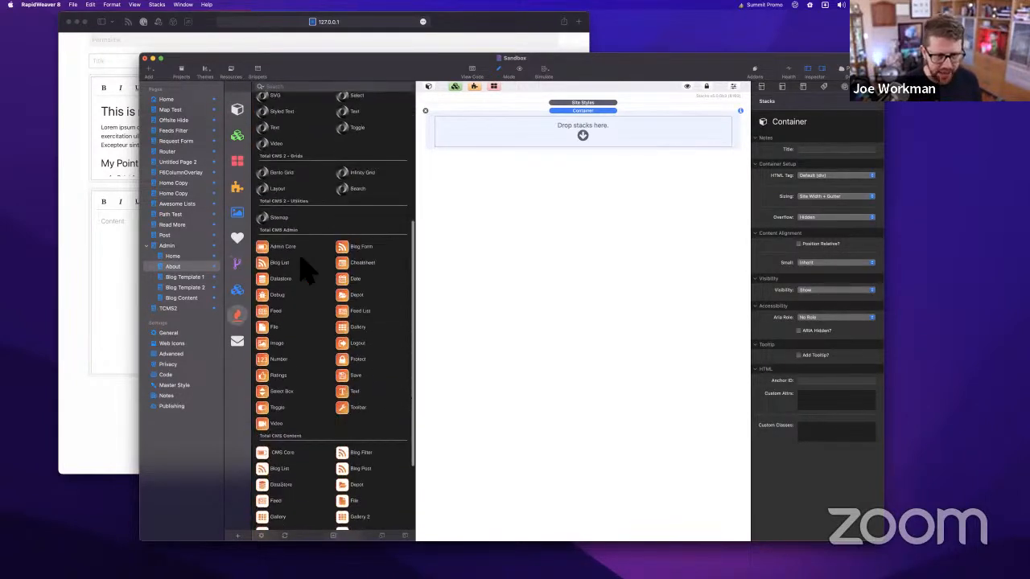
{"action": "left_click", "coordinate": [280, 263]}
{"action": "left_click_drag", "start_coordinate": [342, 254], "coordinate": [588, 137]}
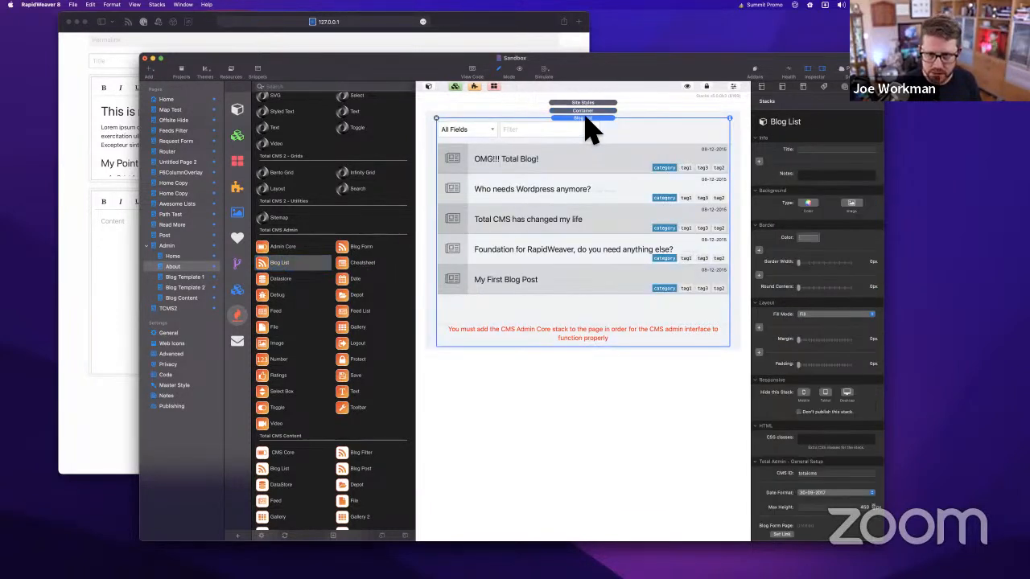
Add a Foundation Block Grid above the Blog List with a Link button in its cell
{"action": "scroll", "coordinate": [281, 270], "scroll_direction": "up", "scroll_amount": 2}
{"action": "scroll", "coordinate": [281, 266], "scroll_direction": "up", "scroll_amount": 4}
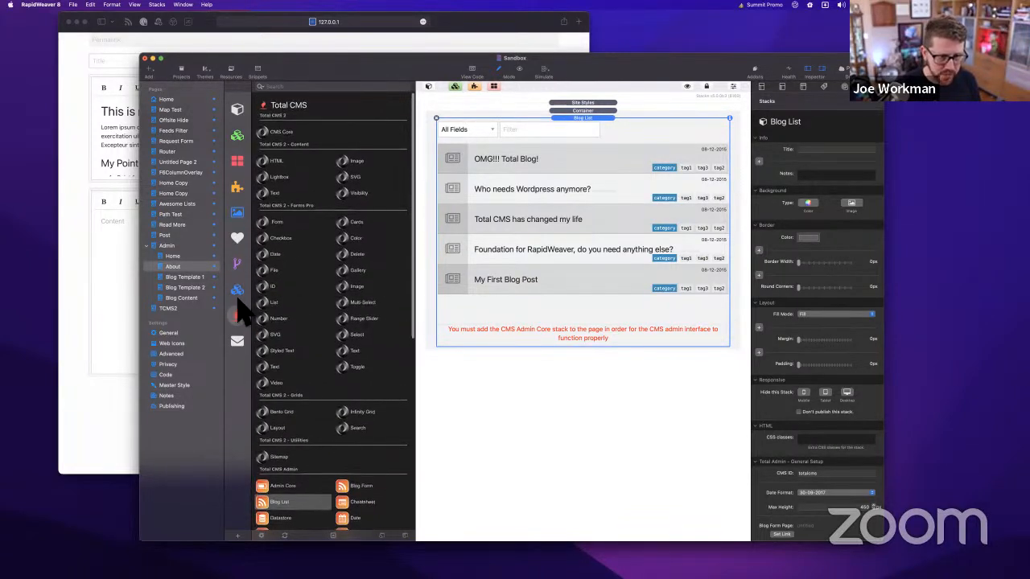
{"action": "left_click", "coordinate": [238, 291]}
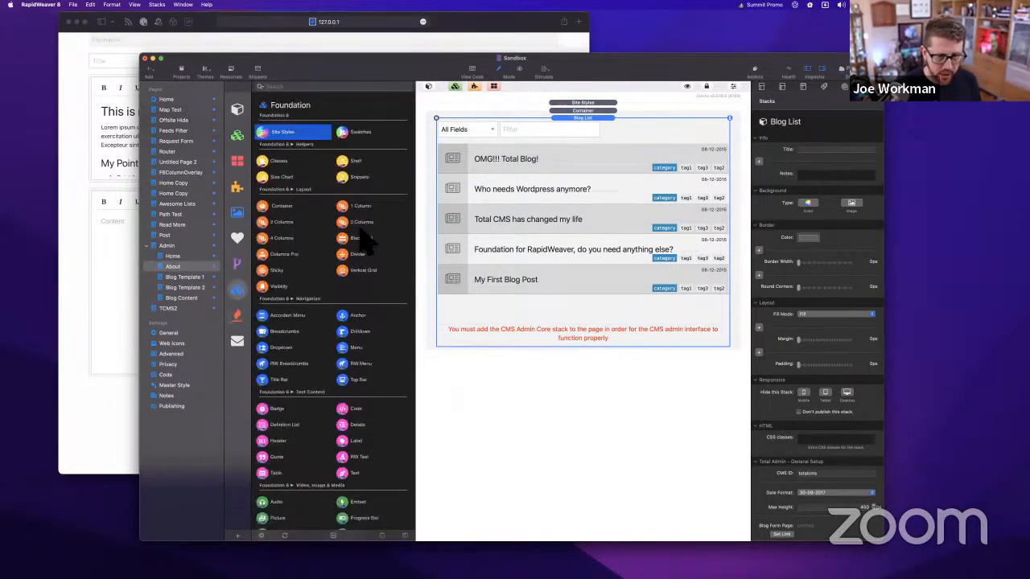
{"action": "left_click_drag", "start_coordinate": [355, 238], "coordinate": [619, 131]}
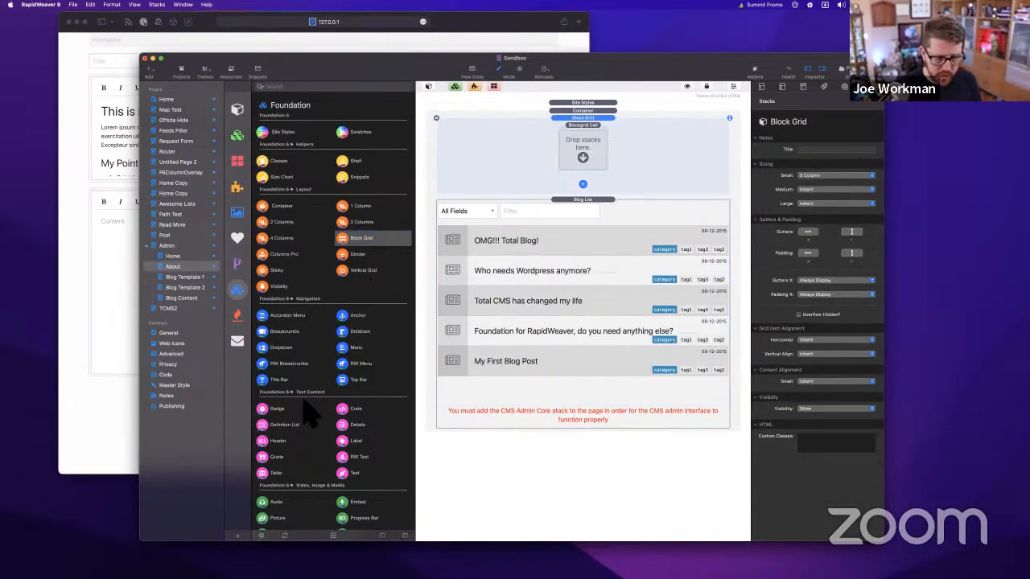
{"action": "scroll", "coordinate": [346, 338], "scroll_direction": "down", "scroll_amount": 2}
{"action": "scroll", "coordinate": [309, 347], "scroll_direction": "down", "scroll_amount": 10}
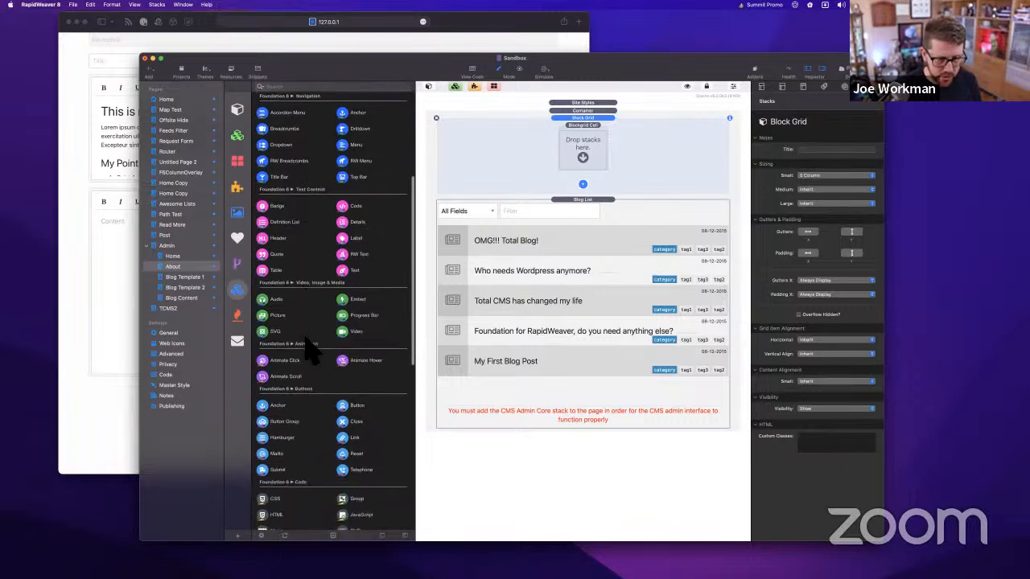
{"action": "left_click_drag", "start_coordinate": [346, 342], "coordinate": [593, 156]}
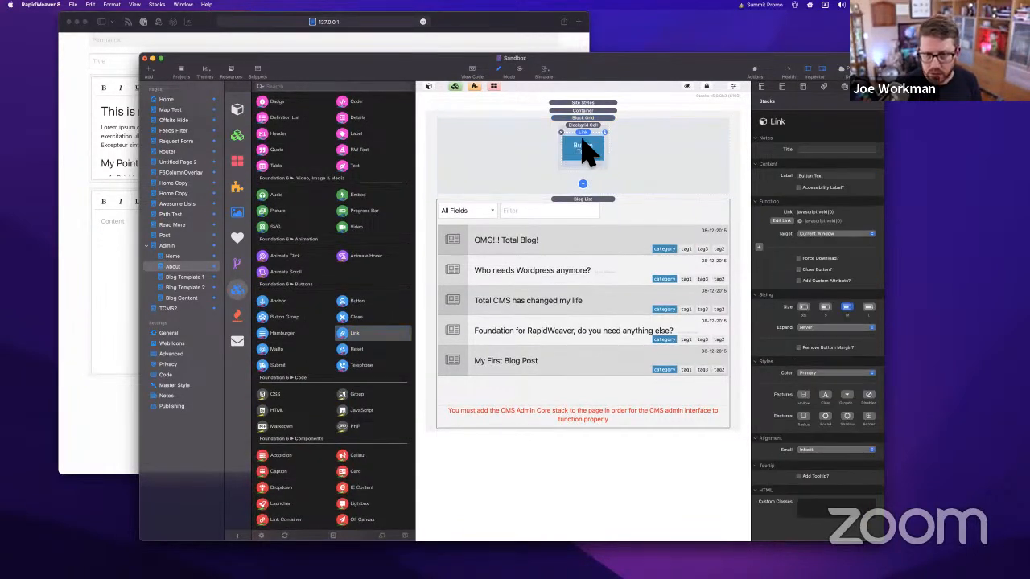
Label the button 'Template 1' and link it to the Blog Template 1 page
{"action": "left_click", "coordinate": [837, 176]}
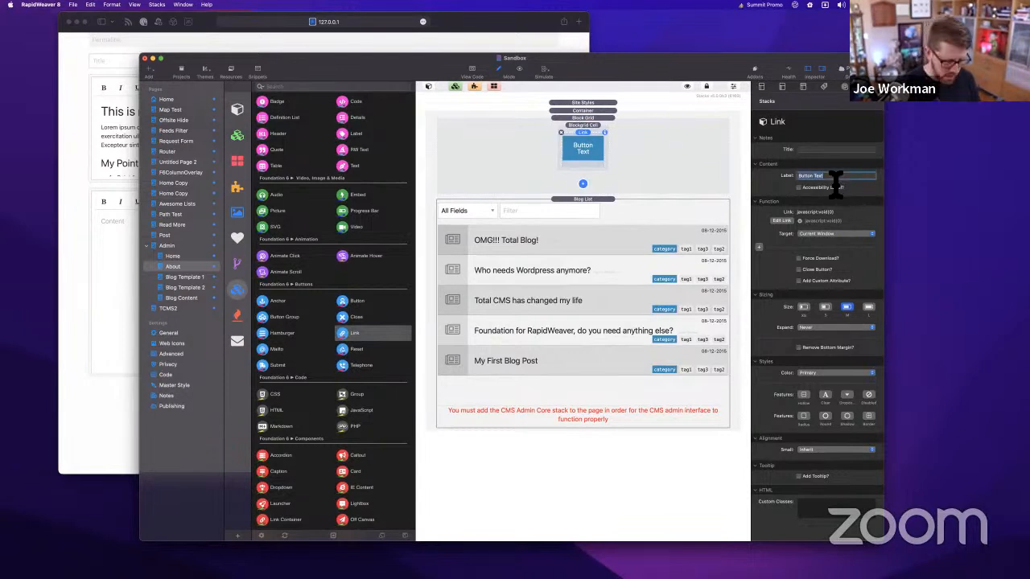
{"action": "type", "text": "Te"}
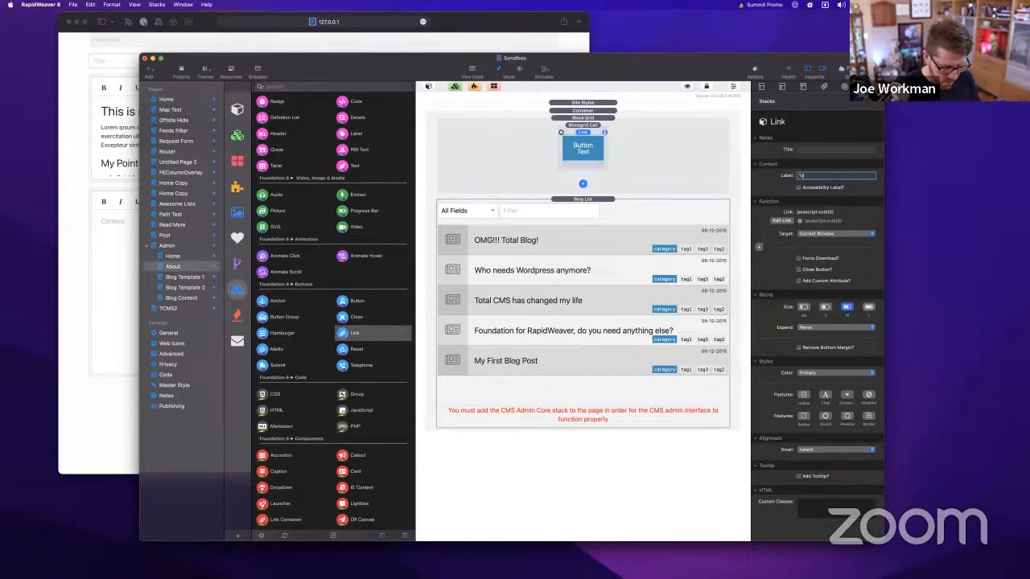
{"action": "type", "text": "mplate 1"}
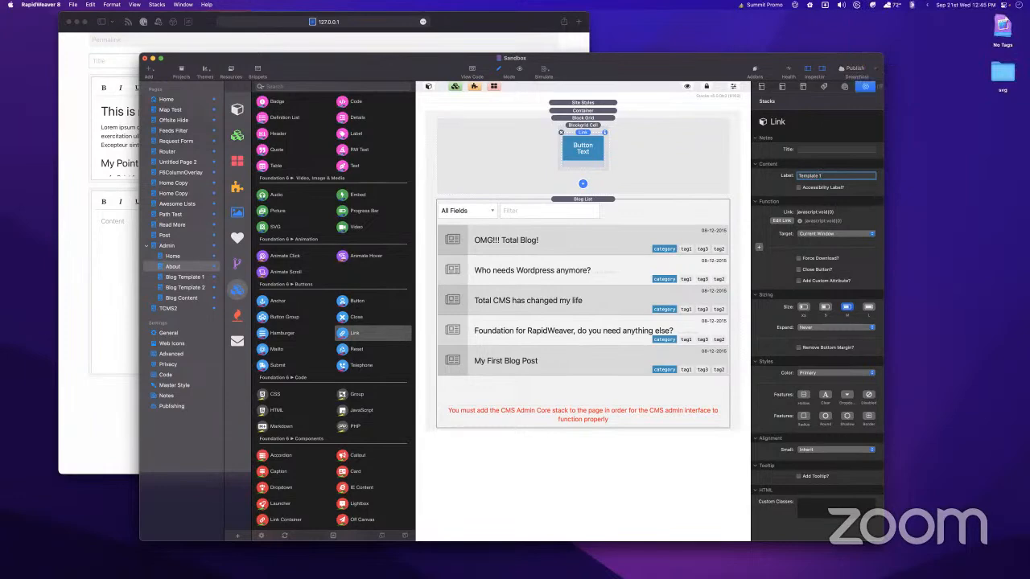
{"action": "key", "text": "Return"}
{"action": "left_click", "coordinate": [781, 221]}
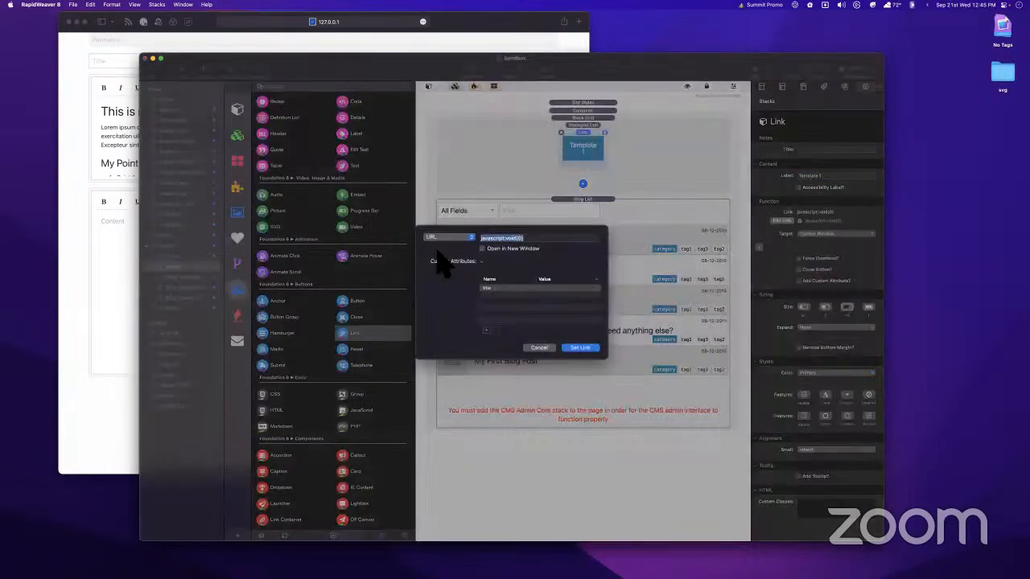
{"action": "left_click", "coordinate": [450, 243]}
{"action": "mouse_move", "coordinate": [456, 255]}
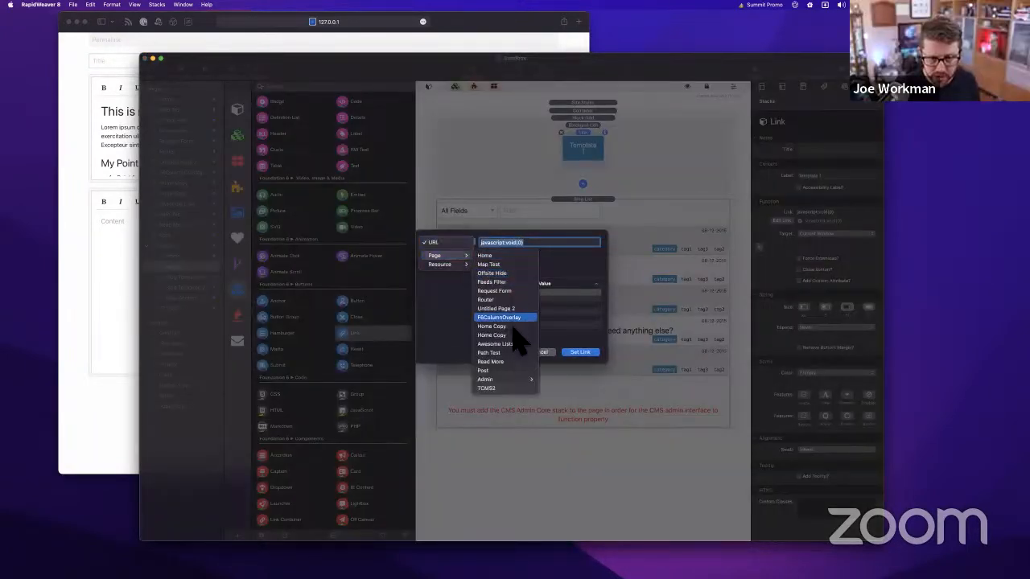
{"action": "mouse_move", "coordinate": [503, 380]}
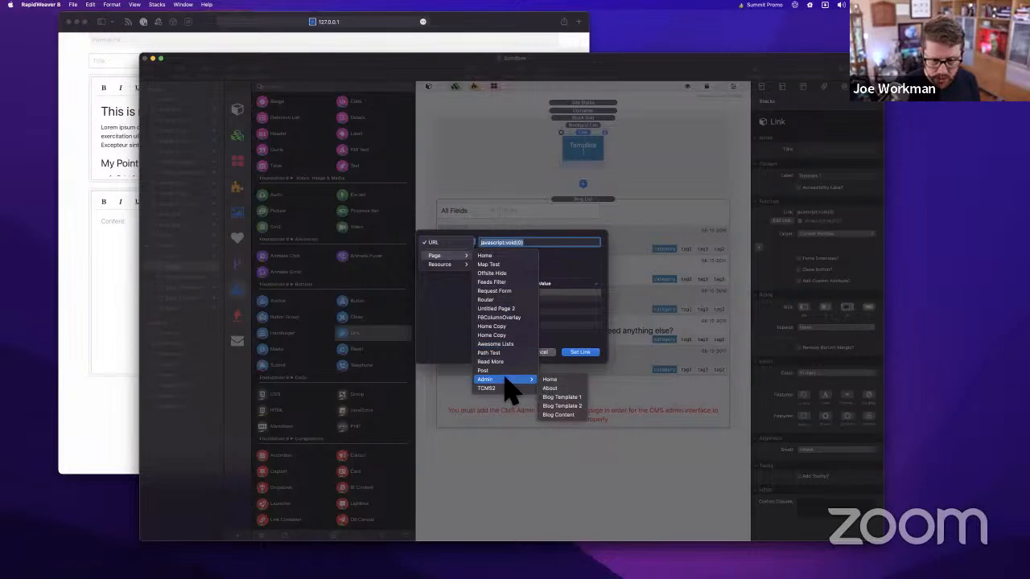
{"action": "left_click", "coordinate": [562, 397]}
{"action": "left_click", "coordinate": [584, 353]}
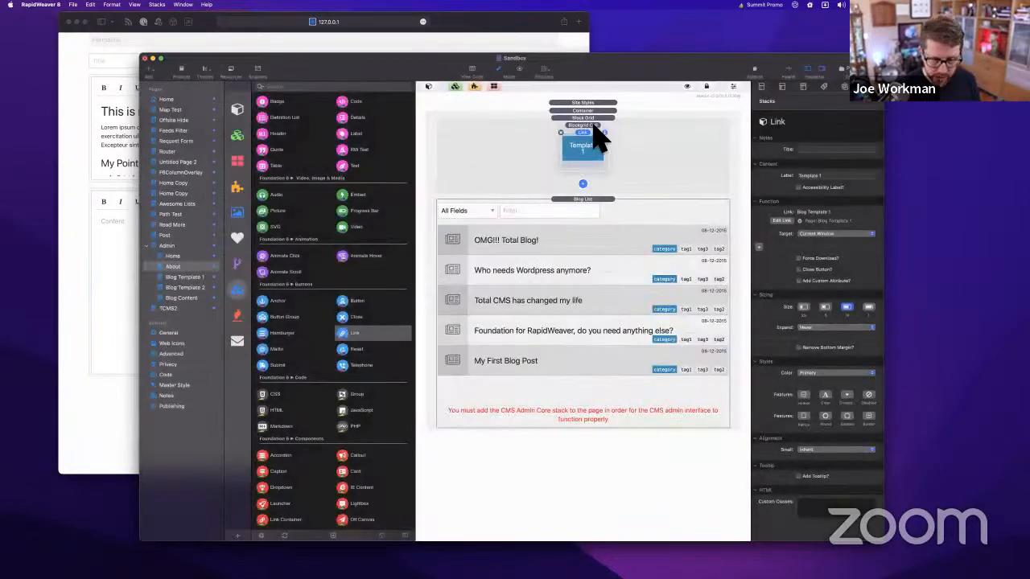
Duplicate the grid cell and relabel the copied button 'Template 2'
{"action": "left_click", "coordinate": [594, 128]}
{"action": "key", "text": "super+d"}
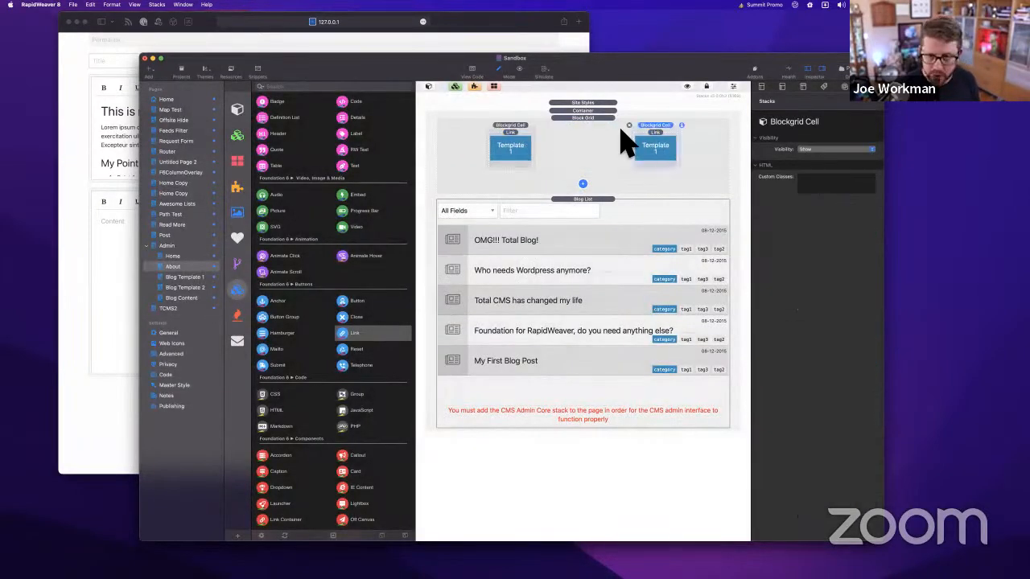
{"action": "left_click", "coordinate": [653, 145]}
{"action": "left_click", "coordinate": [841, 177]}
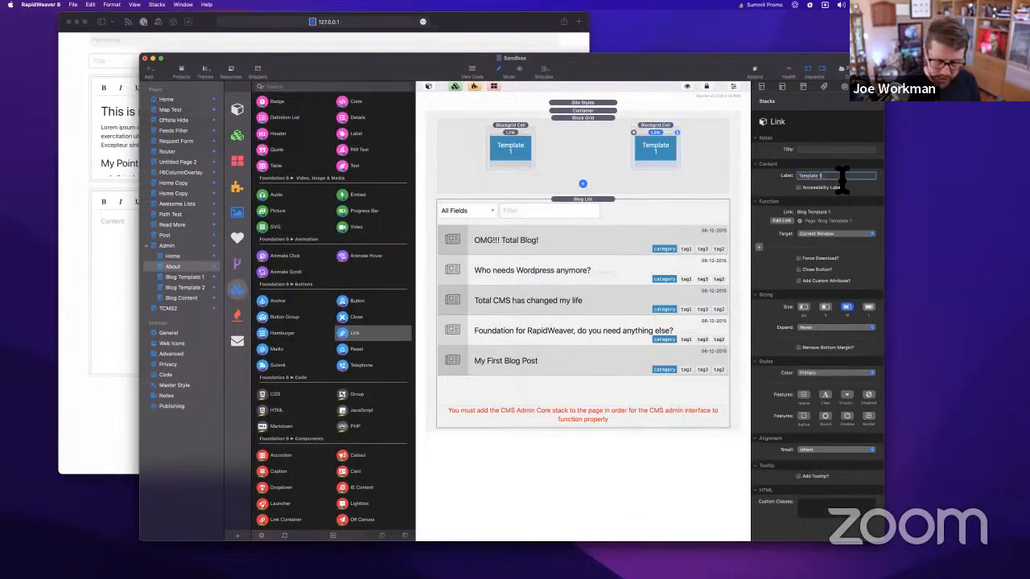
{"action": "key", "text": "BackSpace"}
{"action": "type", "text": "2"}
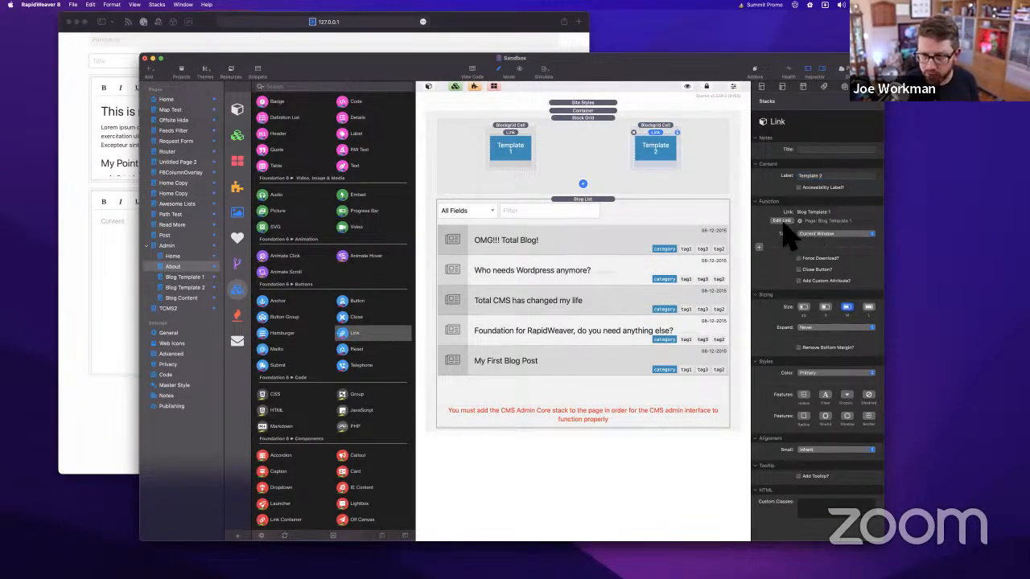
Link the Template 2 button to the Admin > Blog Template 2 page
{"action": "left_click", "coordinate": [781, 220]}
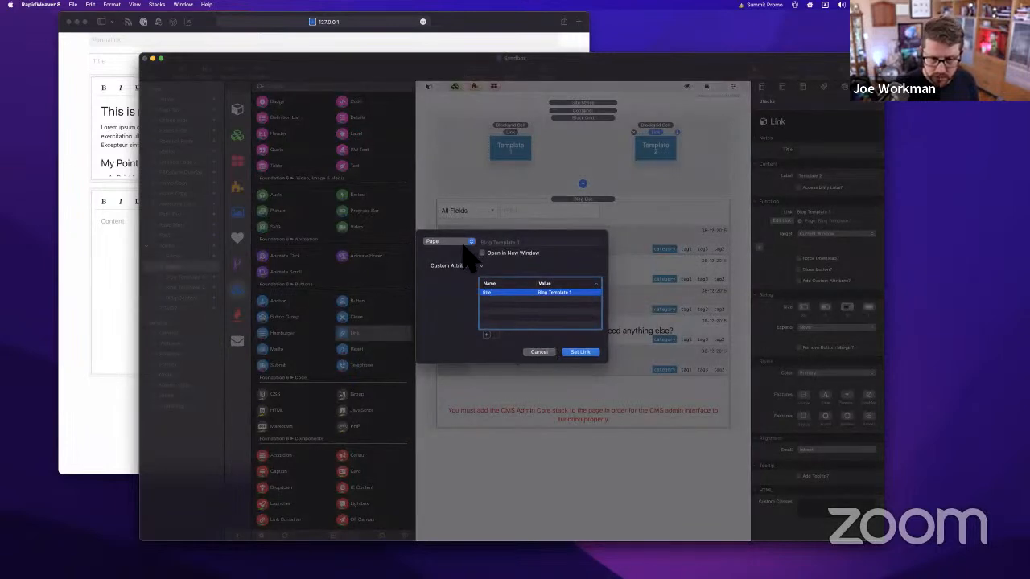
{"action": "left_click", "coordinate": [465, 235]}
{"action": "mouse_move", "coordinate": [463, 256]}
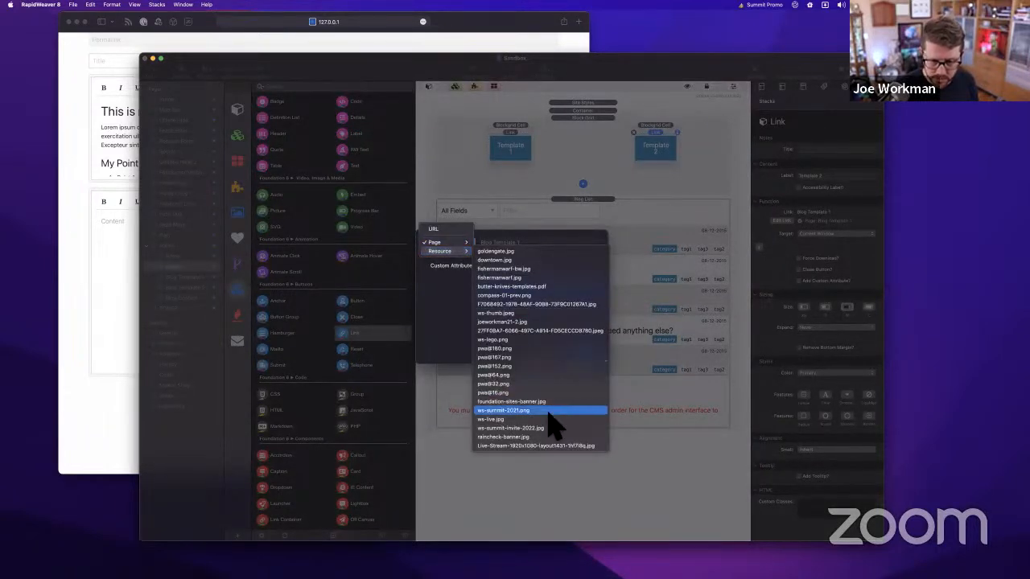
{"action": "left_click", "coordinate": [437, 242]}
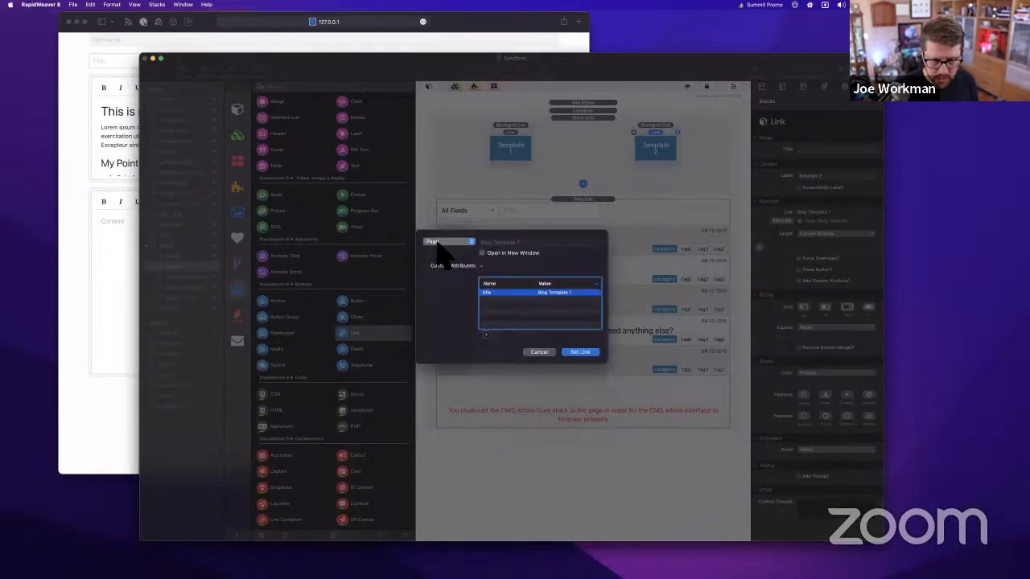
{"action": "left_click", "coordinate": [438, 242]}
{"action": "mouse_move", "coordinate": [463, 244]}
{"action": "mouse_move", "coordinate": [510, 368]}
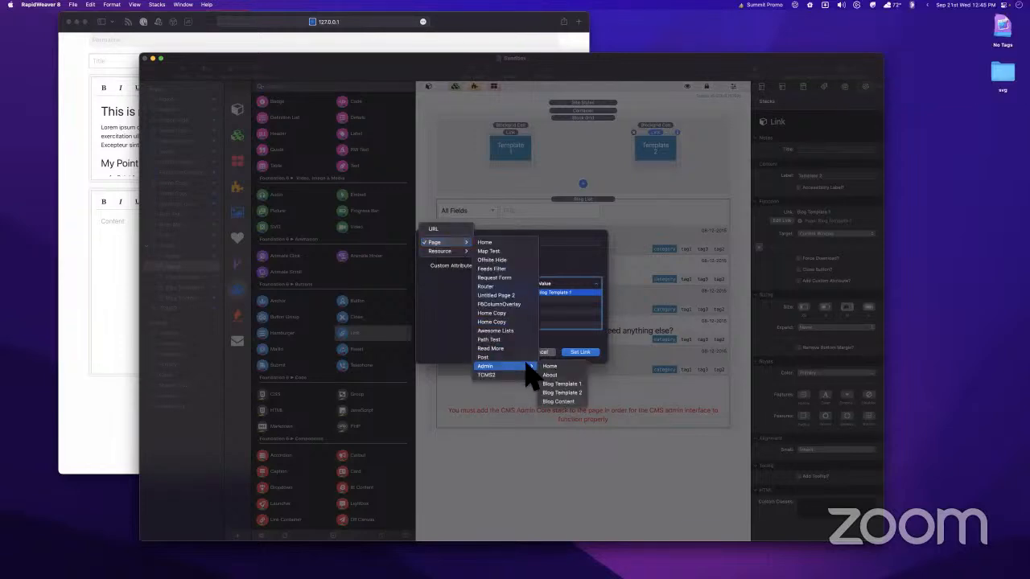
{"action": "left_click", "coordinate": [564, 393]}
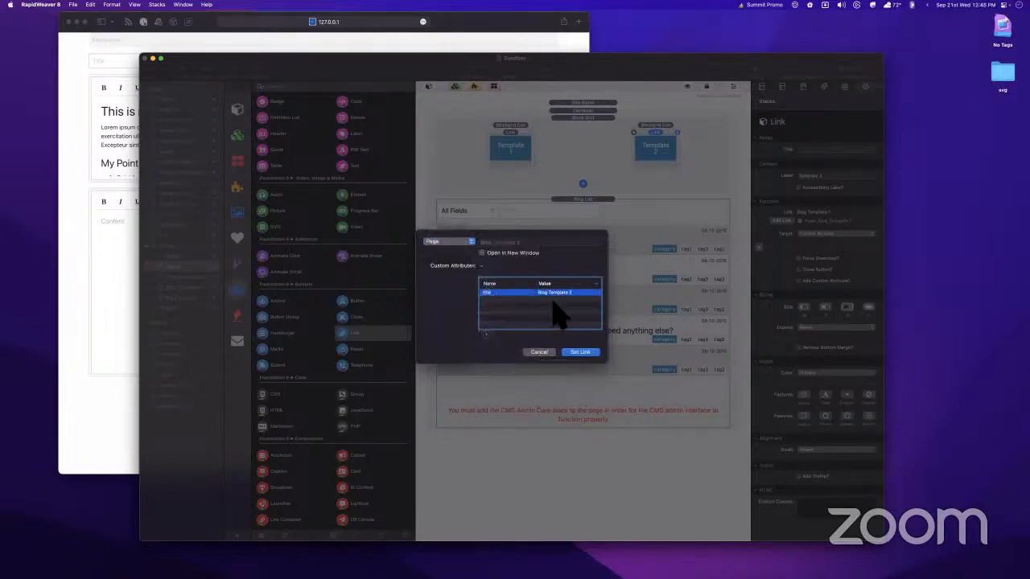
{"action": "left_click", "coordinate": [580, 353]}
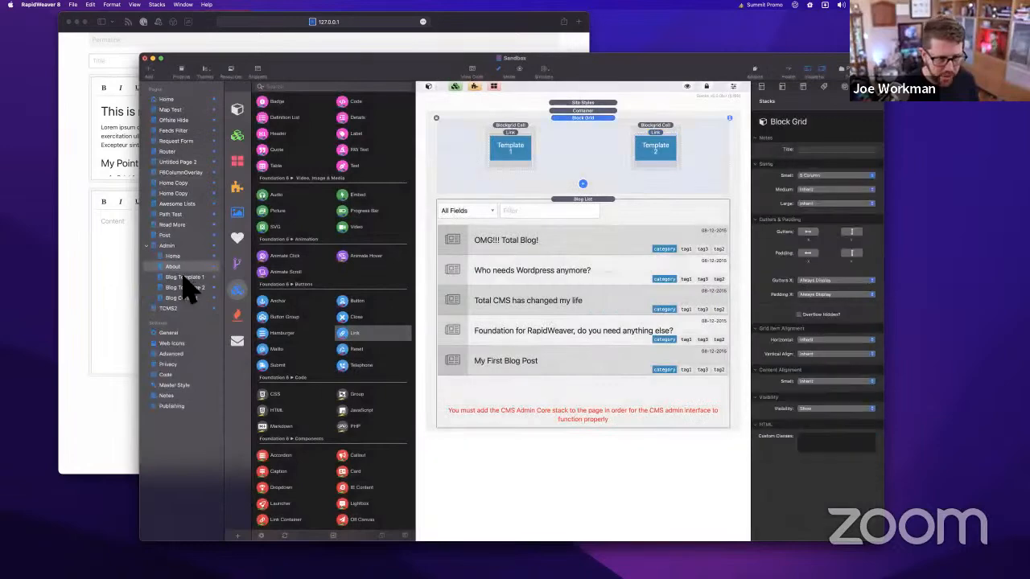
Add a 'Template 1 for Blog' header above the Blog Form on Blog Template 1
{"action": "left_click", "coordinate": [218, 276]}
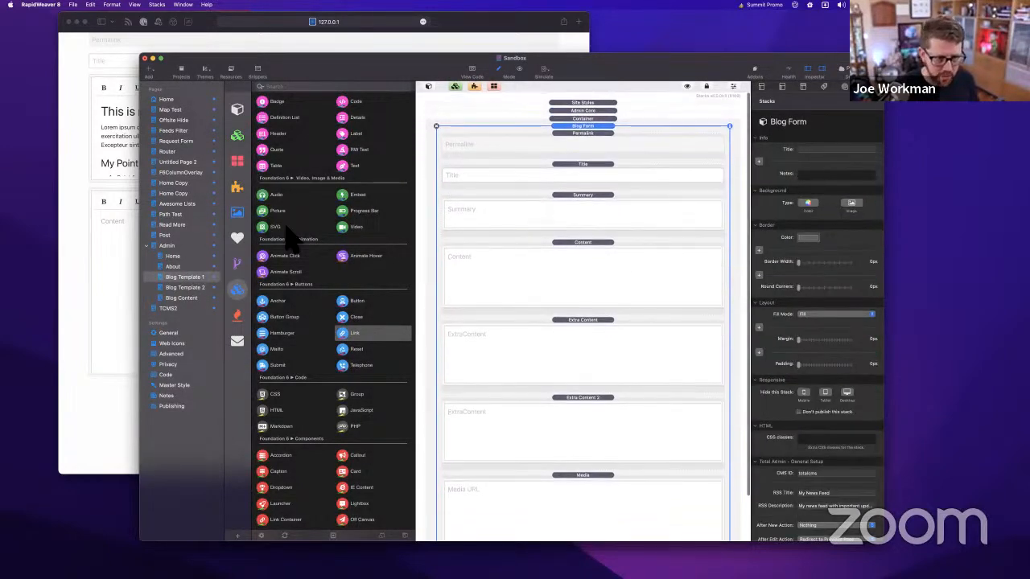
{"action": "scroll", "coordinate": [281, 281], "scroll_direction": "up", "scroll_amount": 3}
{"action": "left_click_drag", "start_coordinate": [275, 304], "coordinate": [596, 135]}
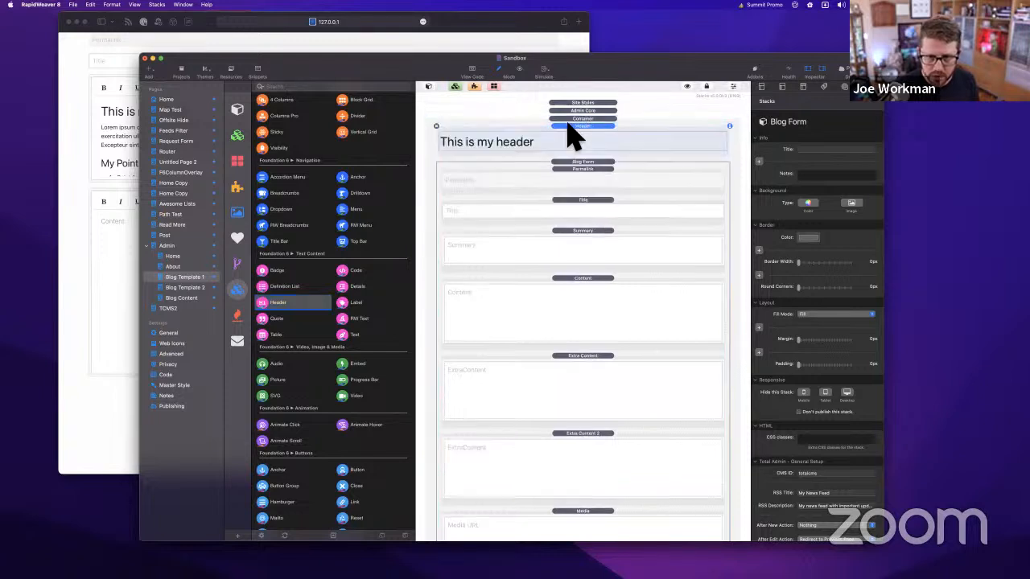
{"action": "double_click", "coordinate": [555, 143]}
{"action": "key", "text": "super+a"}
{"action": "type", "text": "T"}
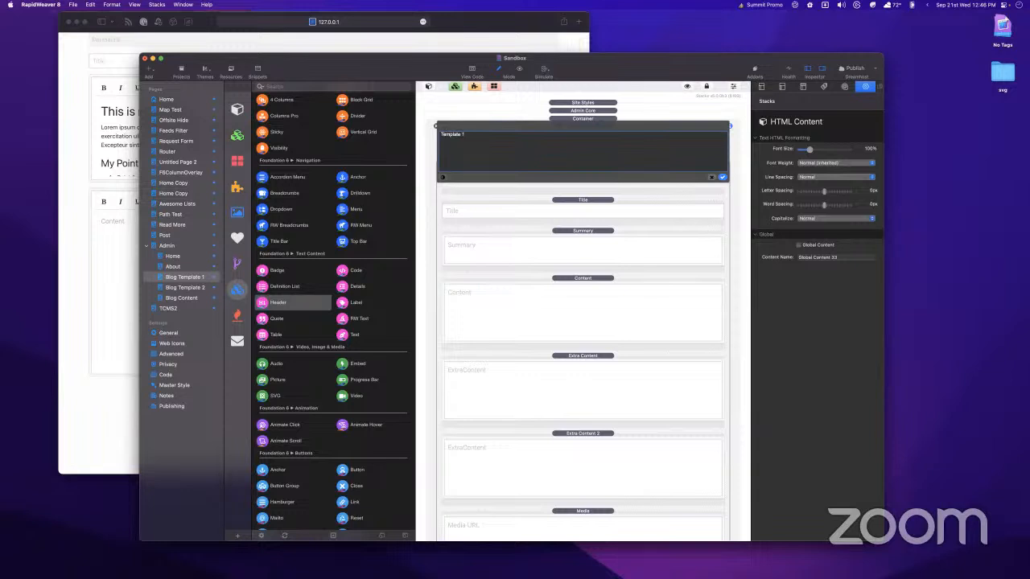
{"action": "type", "text": "emplate 1 for Blog"}
{"action": "left_click", "coordinate": [723, 177]}
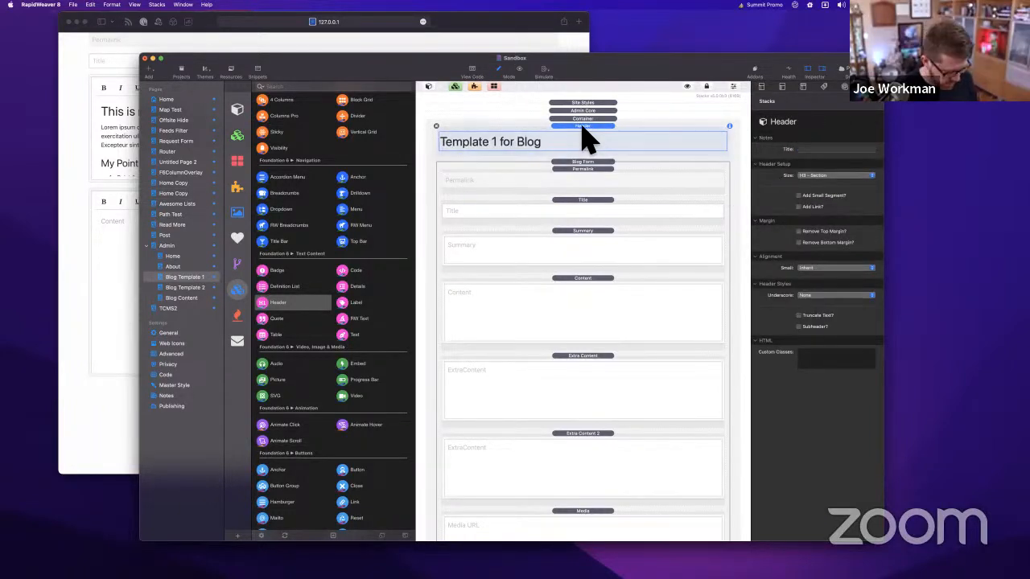
Paste the header above Blog Template 2's form and change it to 'Template 2 for Blog'
{"action": "left_click", "coordinate": [177, 287]}
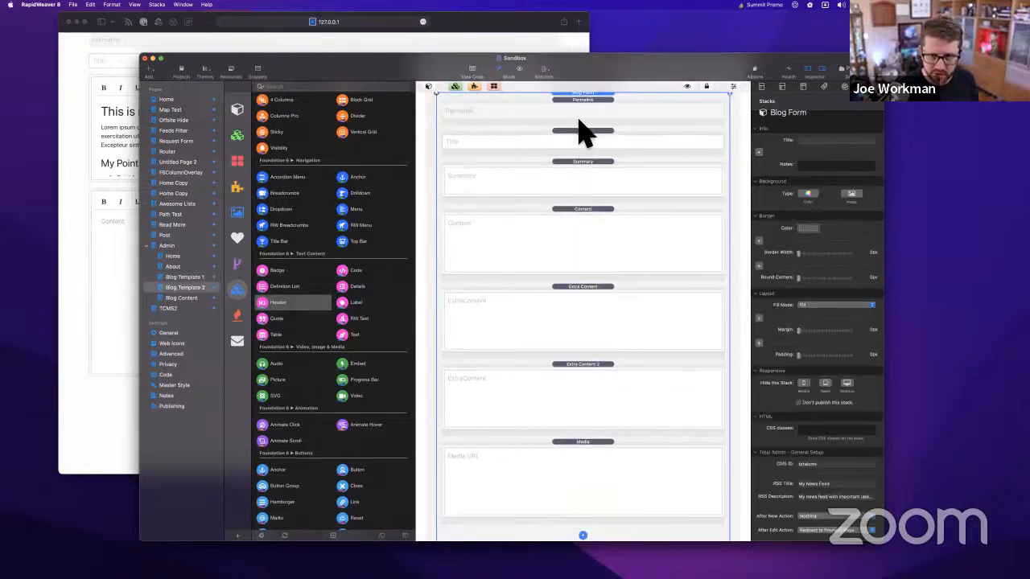
{"action": "left_click", "coordinate": [577, 135]}
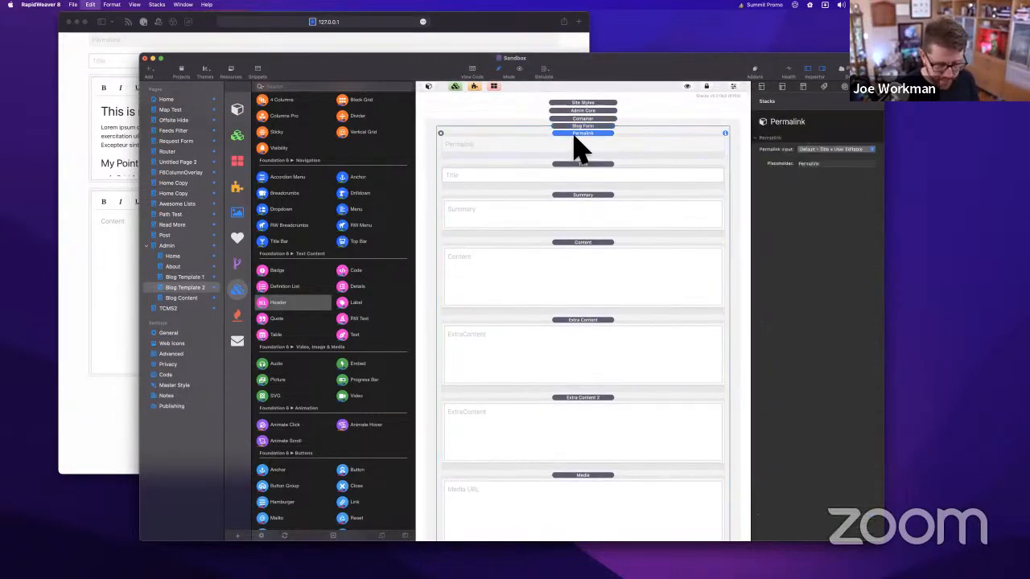
{"action": "key", "text": "super+v"}
{"action": "left_click_drag", "start_coordinate": [574, 165], "coordinate": [515, 131]}
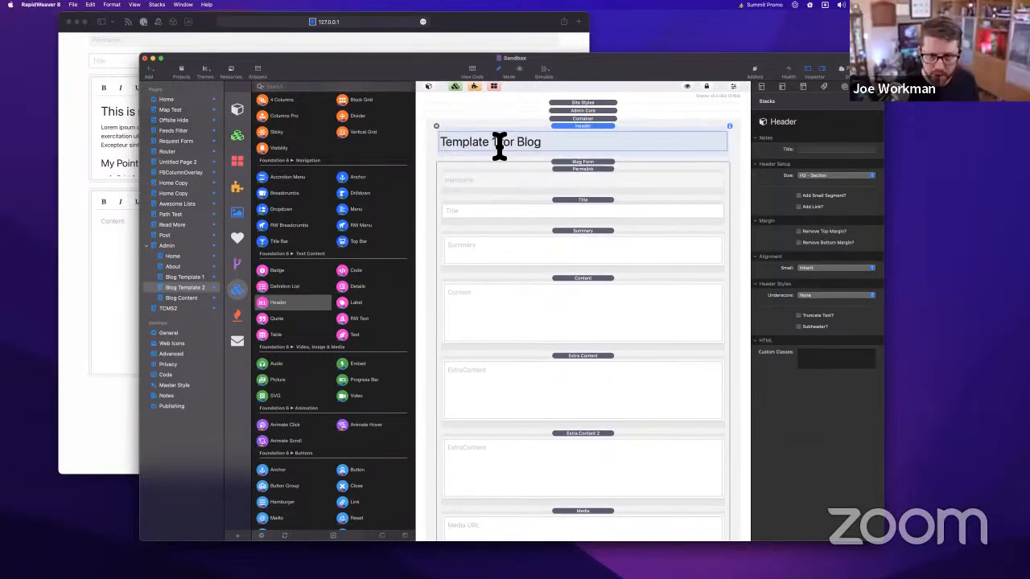
{"action": "double_click", "coordinate": [483, 146]}
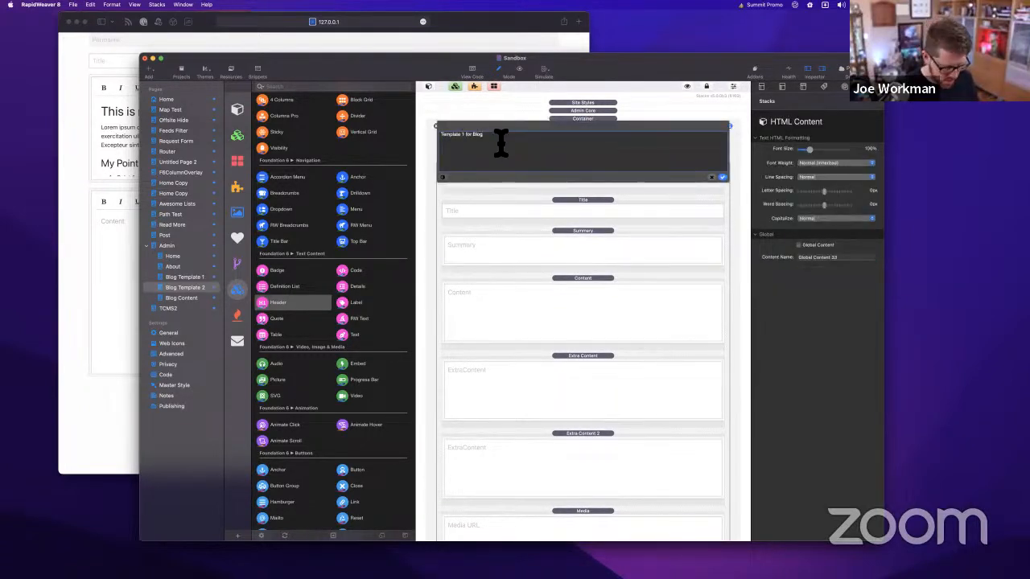
{"action": "key", "text": "BackSpace"}
{"action": "type", "text": "2"}
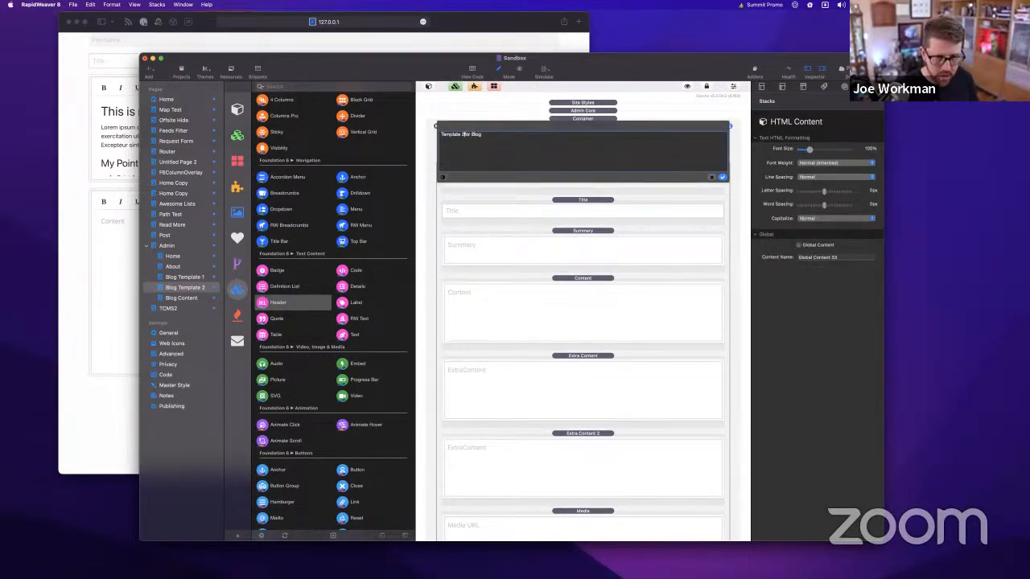
{"action": "left_click", "coordinate": [724, 178]}
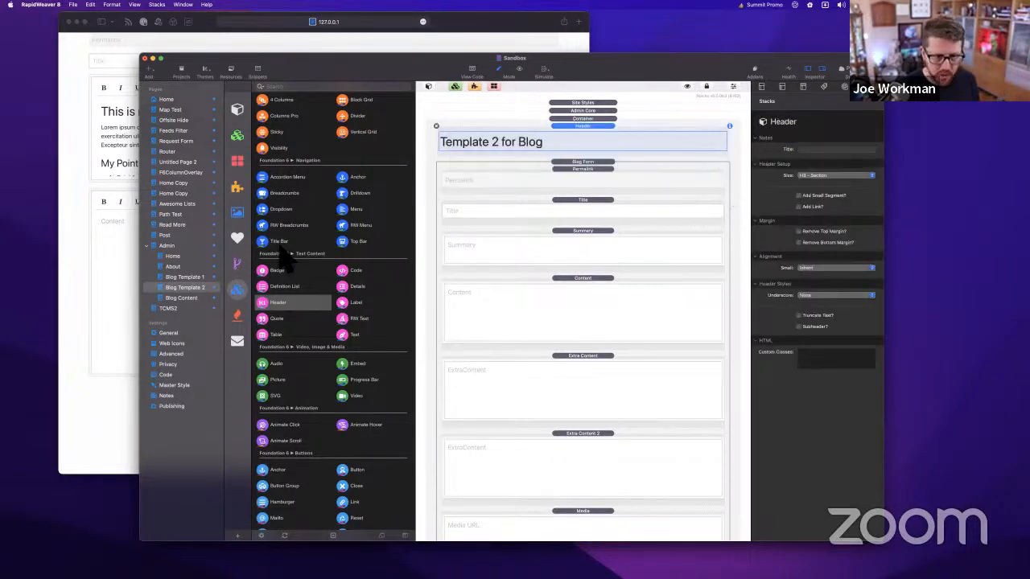
{"action": "left_click", "coordinate": [174, 267]}
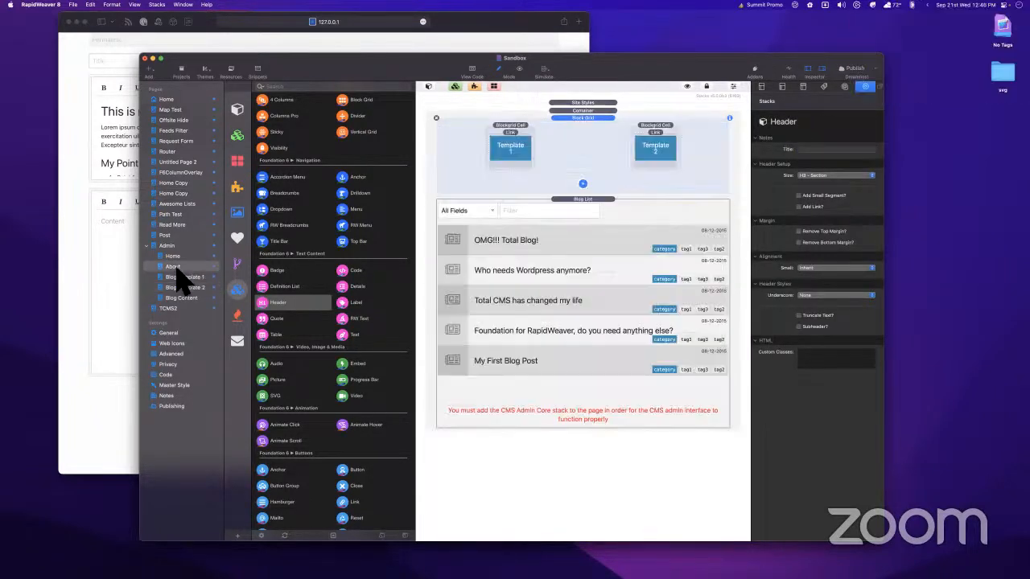
Add a 'New Blog' header above the template-button grid on About and preview it in Safari
{"action": "left_click", "coordinate": [597, 204]}
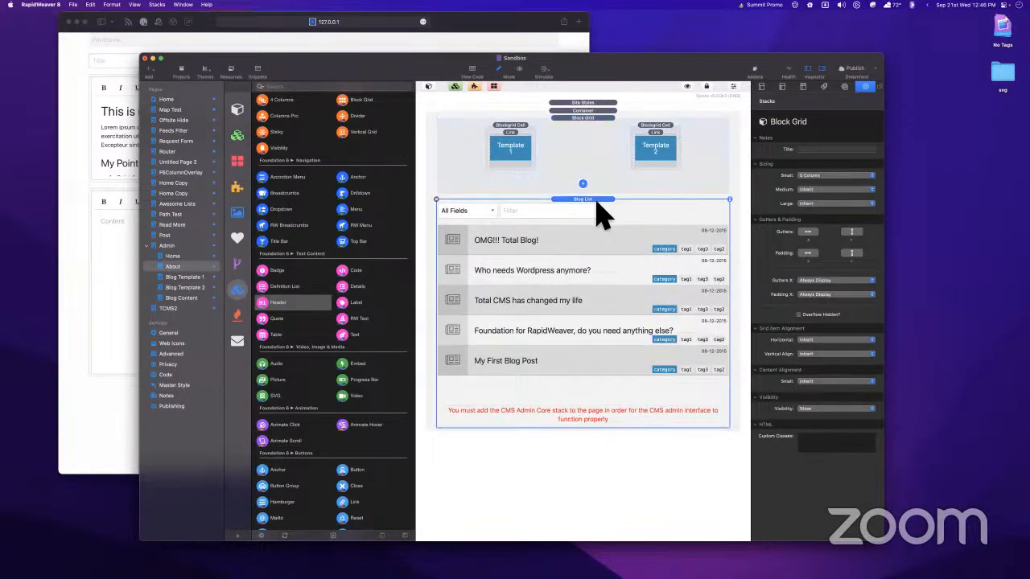
{"action": "left_click", "coordinate": [582, 117]}
{"action": "left_click_drag", "start_coordinate": [273, 305], "coordinate": [571, 142]}
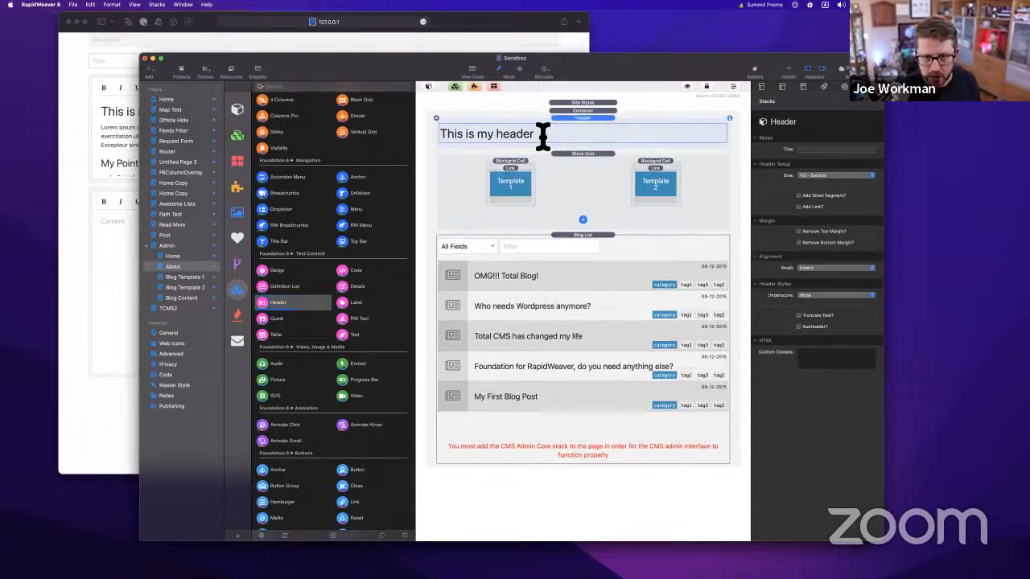
{"action": "double_click", "coordinate": [541, 137]}
{"action": "type", "text": "New"}
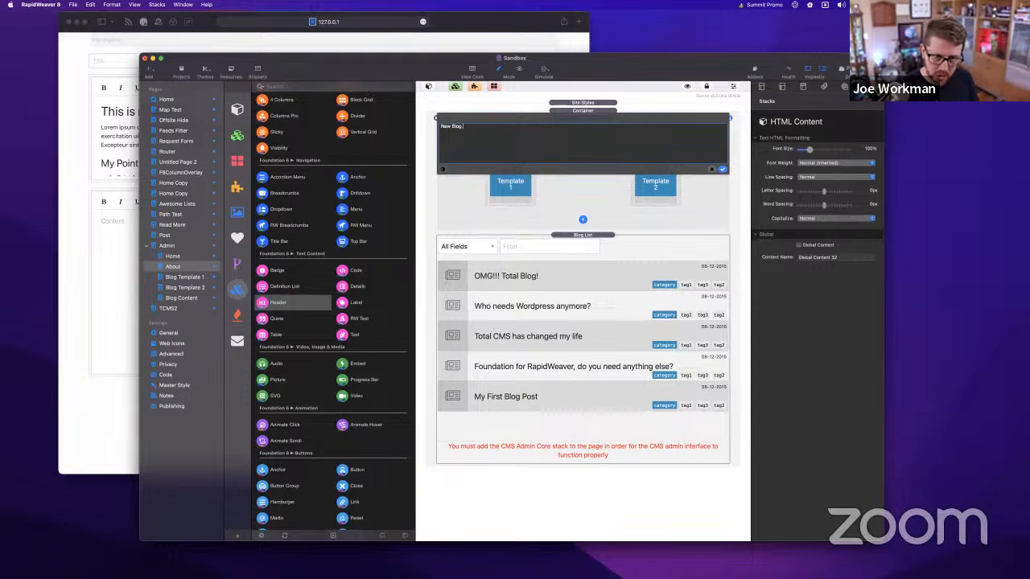
{"action": "type", "text": " Blog"}
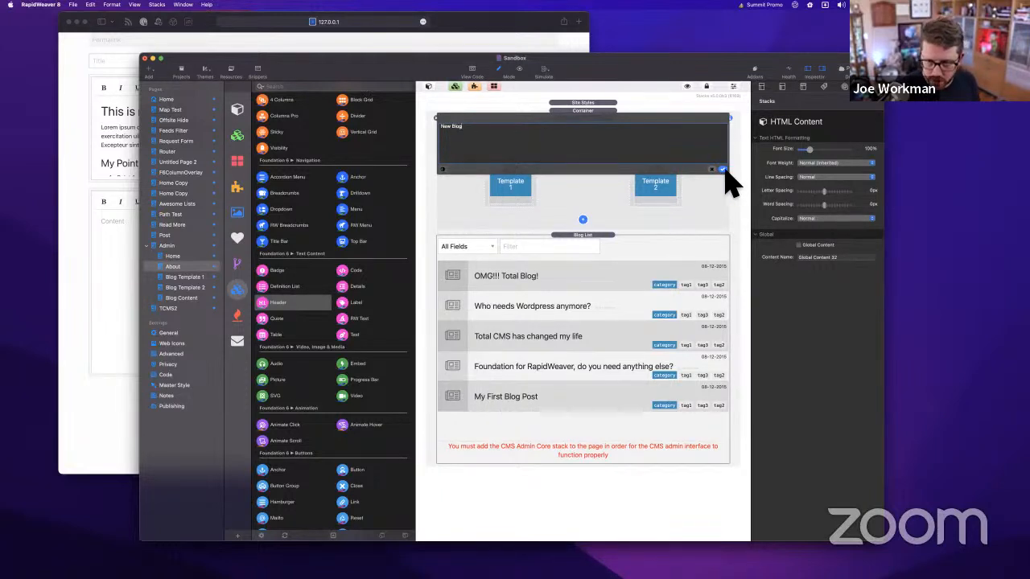
{"action": "left_click", "coordinate": [722, 170]}
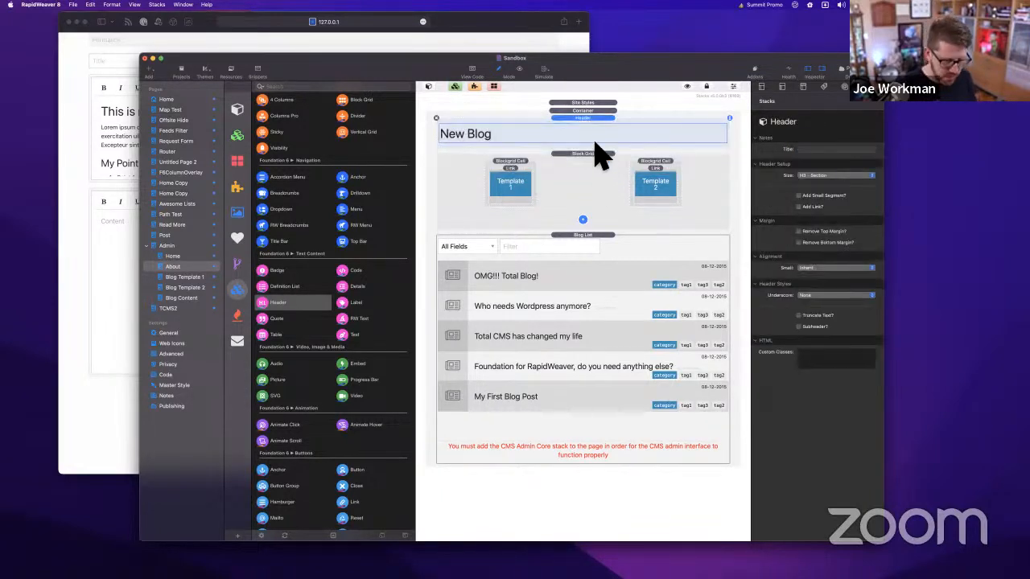
{"action": "key", "text": "super+shift+r"}
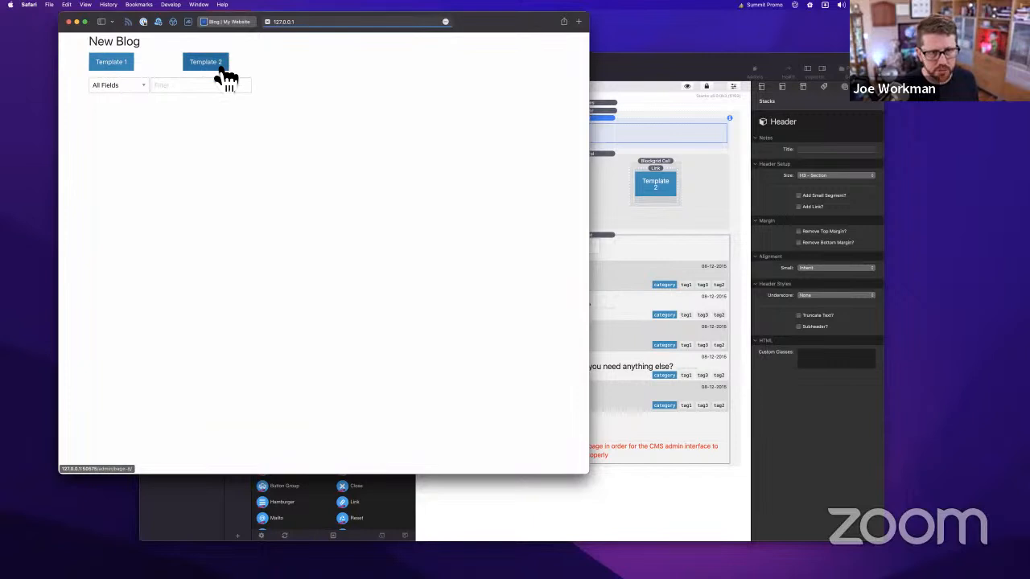
In the Safari preview, view the Template 1 and Template 2 for Blog forms
{"action": "left_click", "coordinate": [126, 69]}
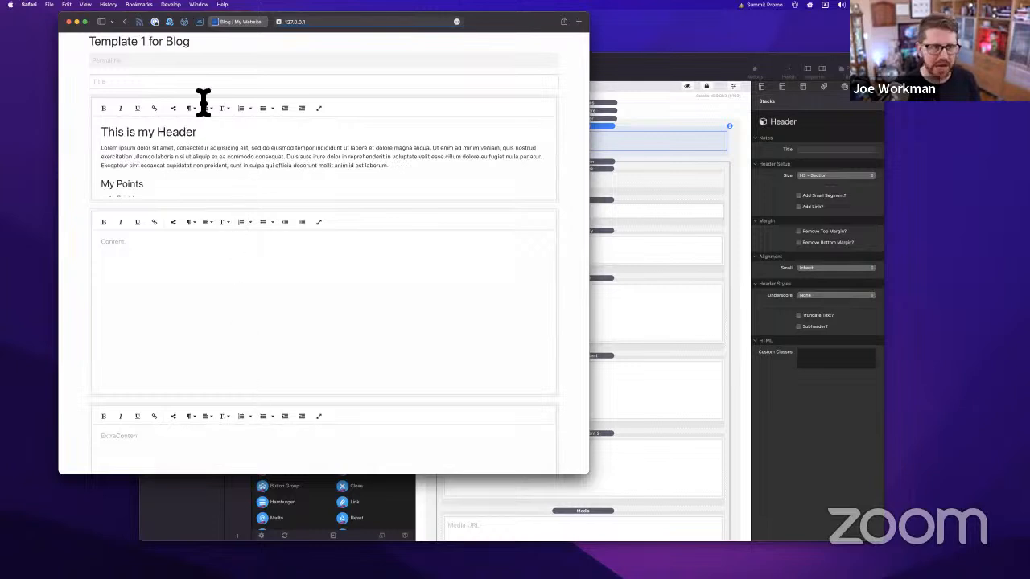
{"action": "left_click", "coordinate": [125, 21]}
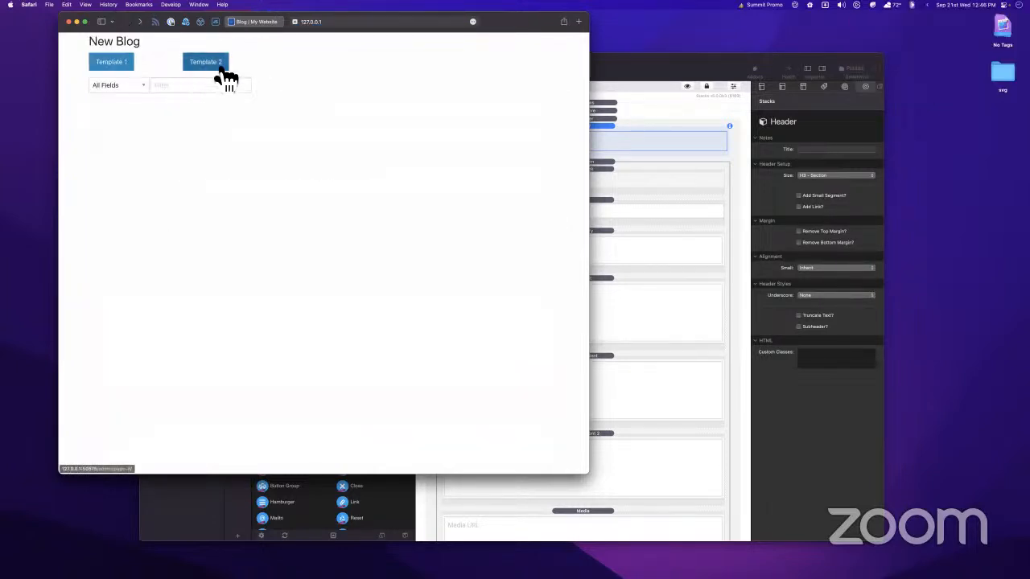
{"action": "left_click", "coordinate": [216, 67]}
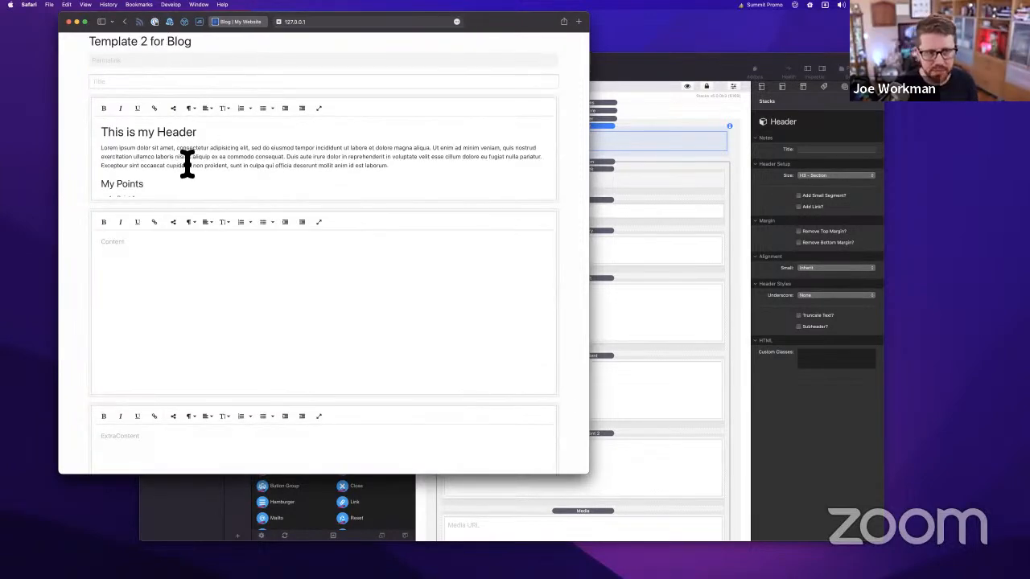
{"action": "scroll", "coordinate": [303, 169], "scroll_direction": "down", "scroll_amount": 3}
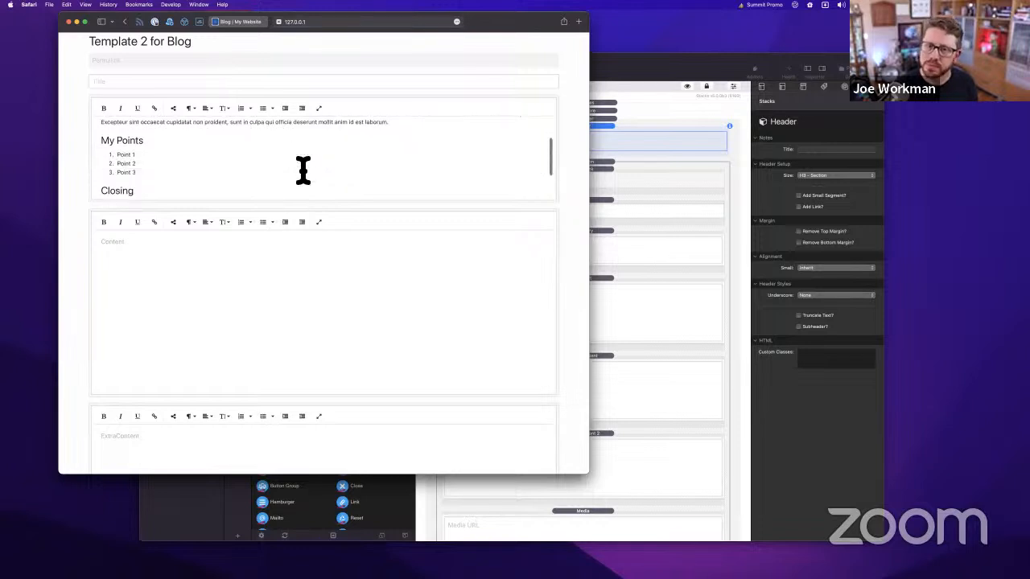
{"action": "scroll", "coordinate": [302, 169], "scroll_direction": "up", "scroll_amount": 3}
{"action": "scroll", "coordinate": [303, 169], "scroll_direction": "down", "scroll_amount": 3}
{"action": "scroll", "coordinate": [302, 169], "scroll_direction": "up", "scroll_amount": 3}
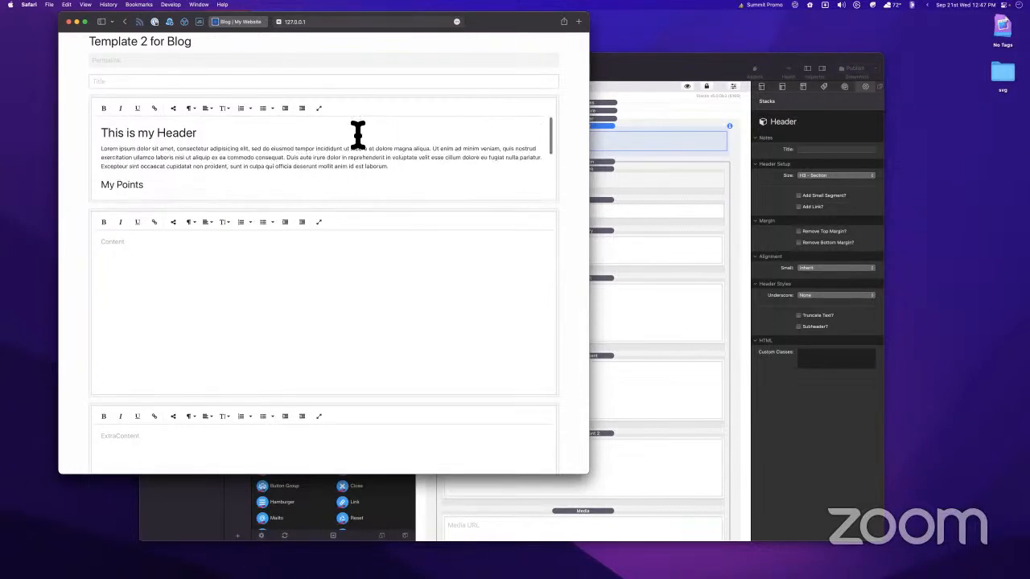
Nudge the Safari window right and bring the RapidWeaver project back to the front
{"action": "left_click_drag", "start_coordinate": [494, 24], "coordinate": [513, 25]}
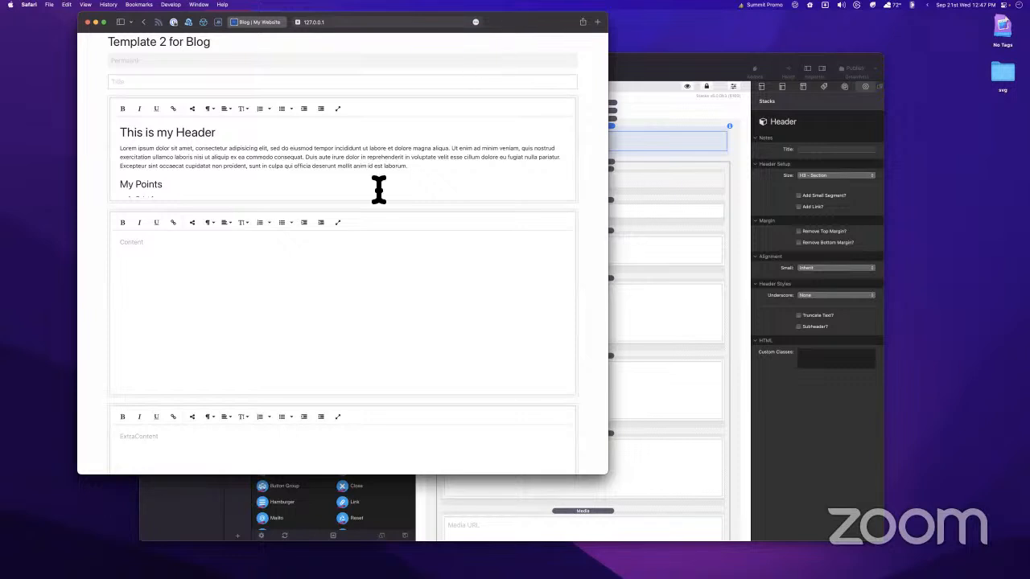
{"action": "left_click", "coordinate": [675, 78]}
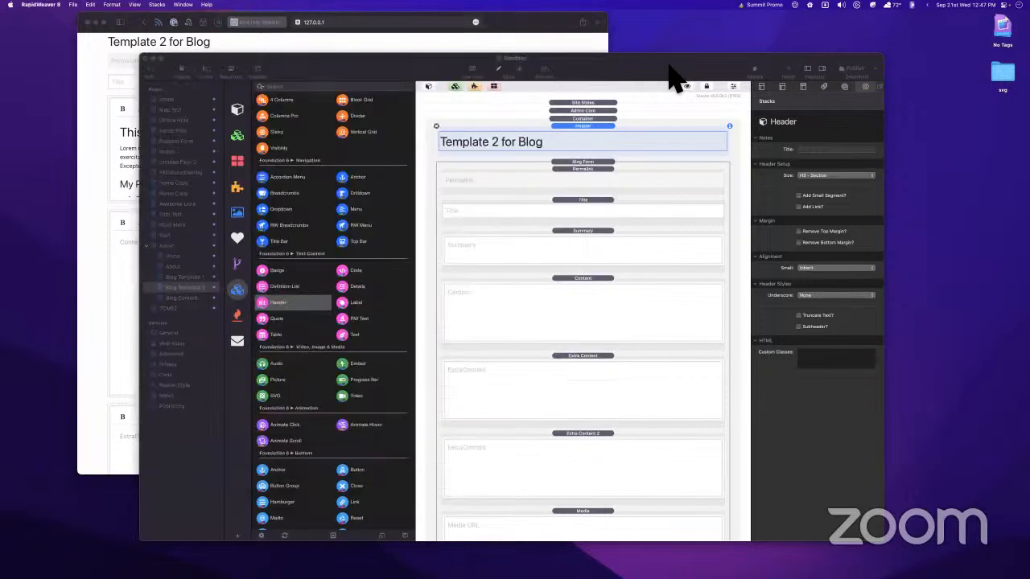
{"action": "left_click", "coordinate": [541, 38]}
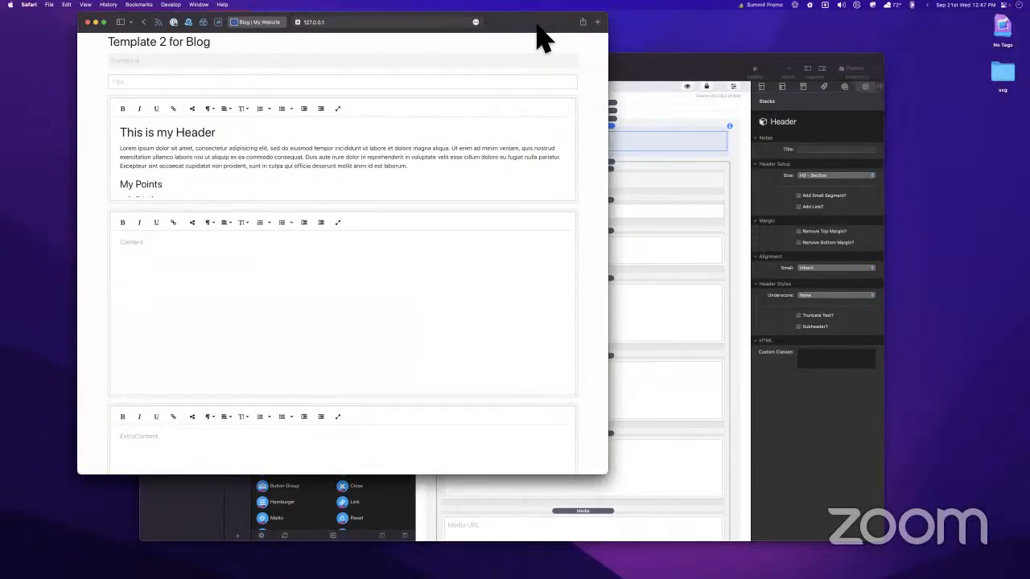
{"action": "left_click", "coordinate": [644, 77]}
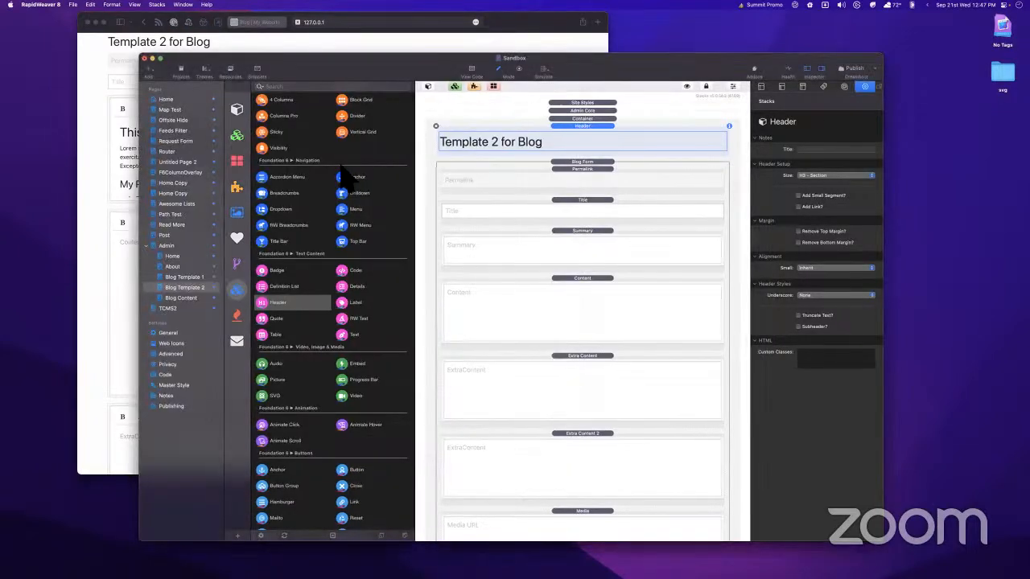
Add a Layout Rule to the Blog Content page and move it above Extra Content 2
{"action": "left_click", "coordinate": [182, 297]}
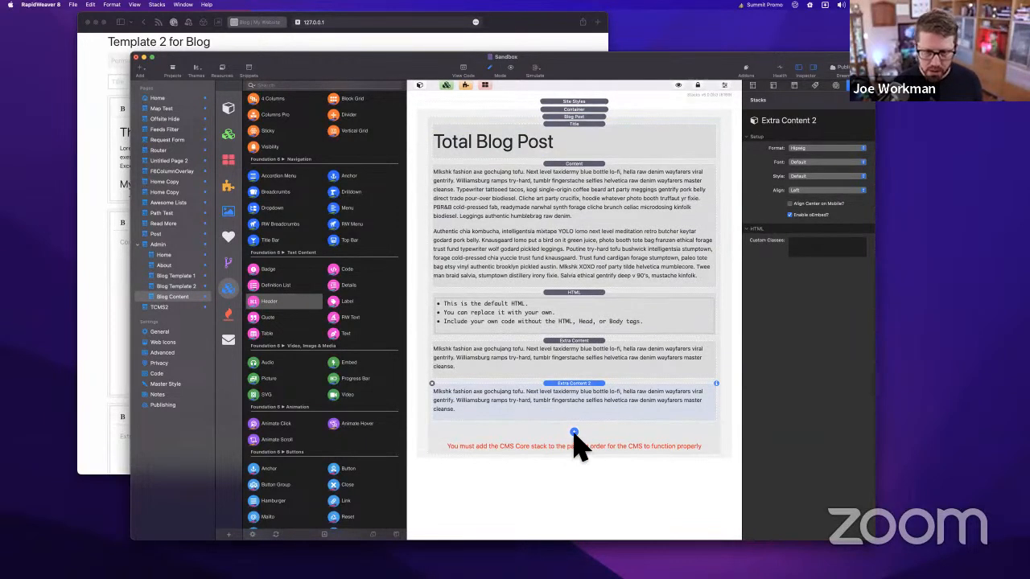
{"action": "left_click", "coordinate": [575, 433]}
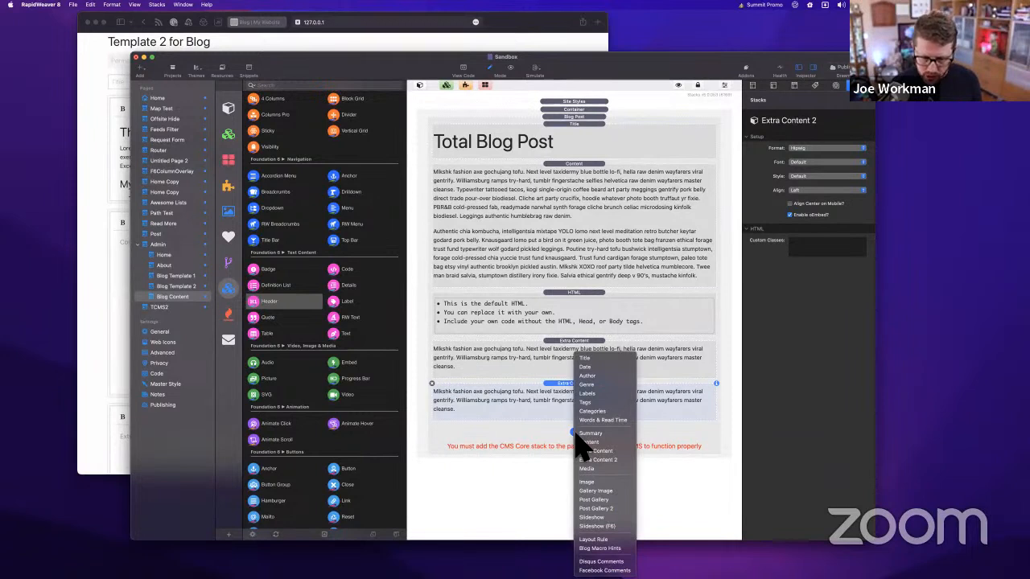
{"action": "left_click", "coordinate": [600, 540]}
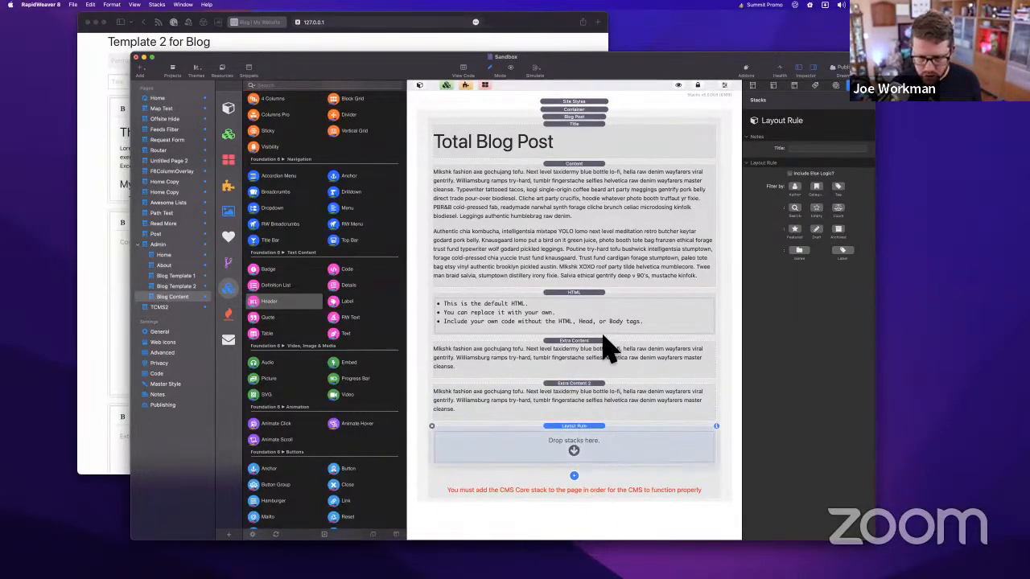
{"action": "left_click_drag", "start_coordinate": [584, 438], "coordinate": [581, 381]}
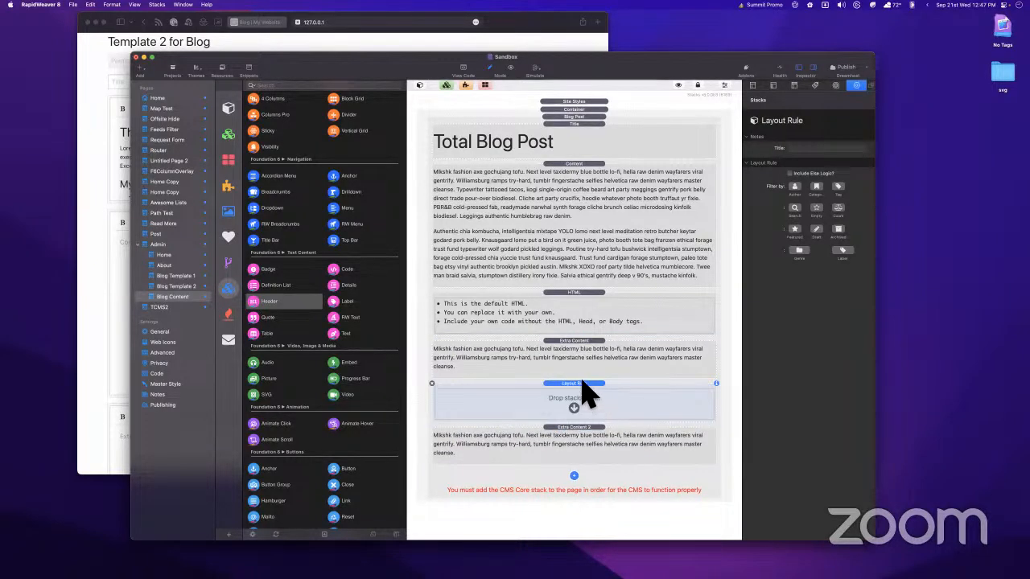
Move the Extra Content 2 block inside the Layout Rule
{"action": "left_click", "coordinate": [580, 273]}
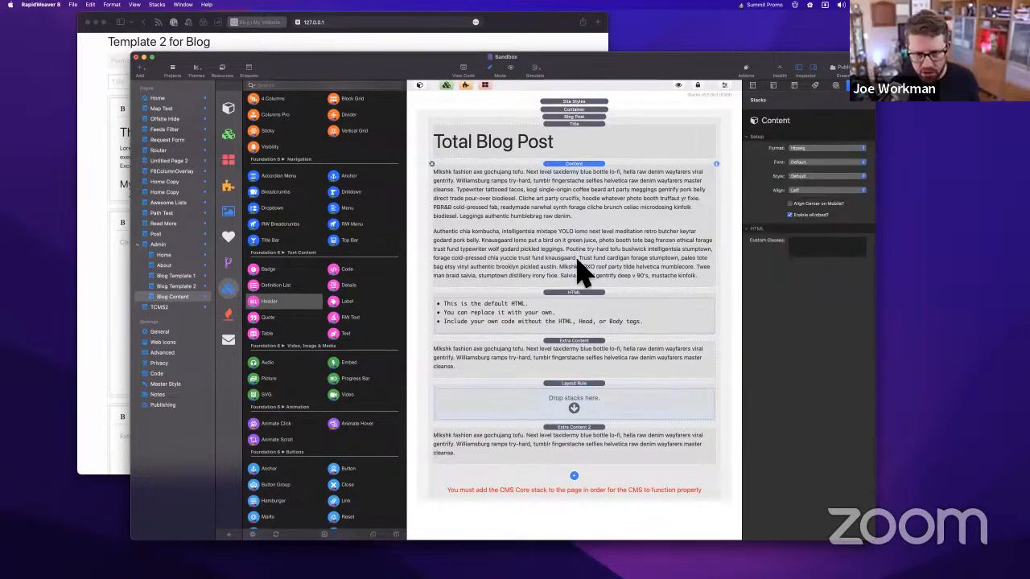
{"action": "left_click", "coordinate": [584, 317]}
{"action": "left_click", "coordinate": [574, 362]}
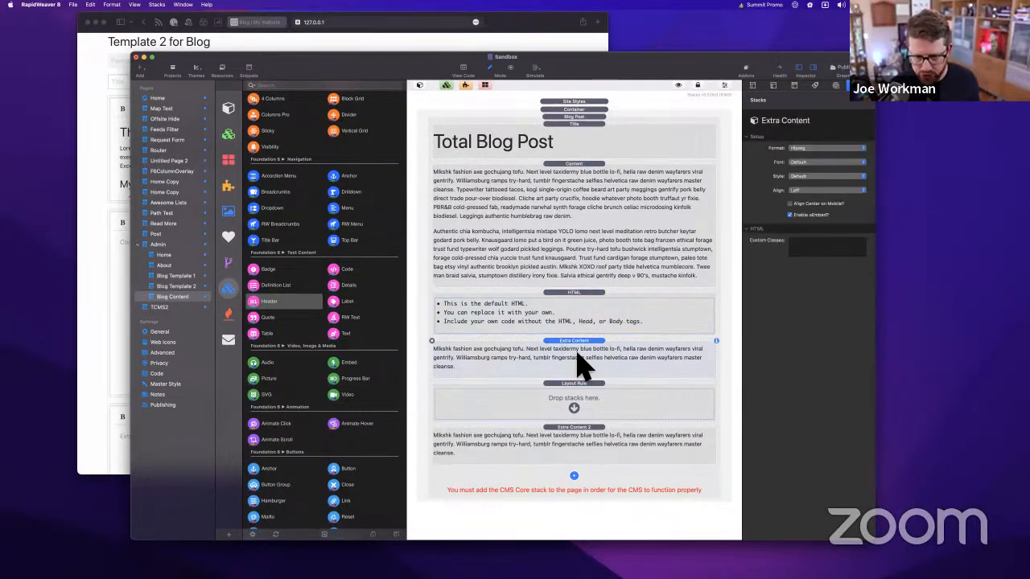
{"action": "left_click", "coordinate": [566, 396]}
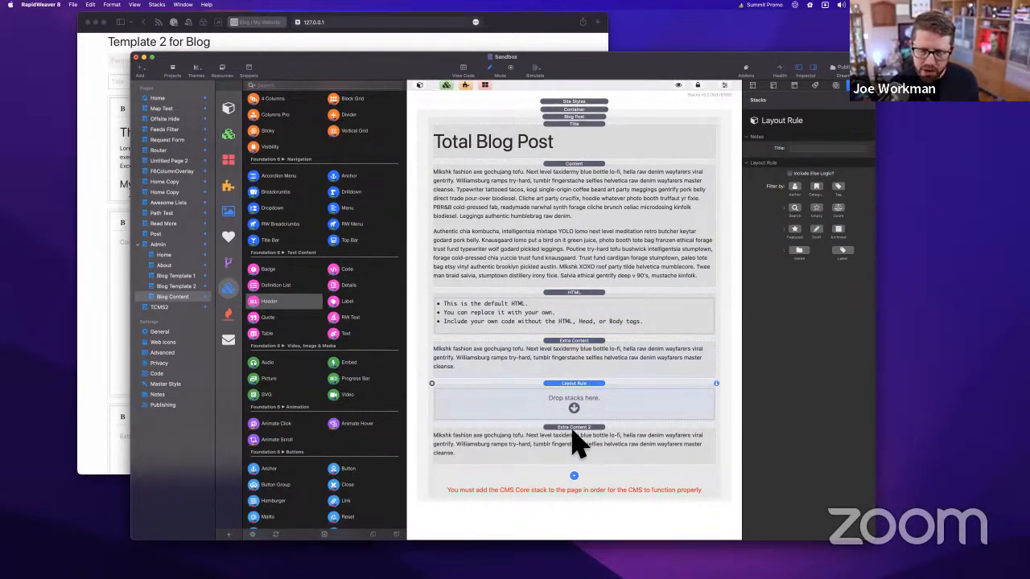
{"action": "left_click", "coordinate": [576, 432]}
{"action": "left_click_drag", "start_coordinate": [579, 406], "coordinate": [581, 395]}
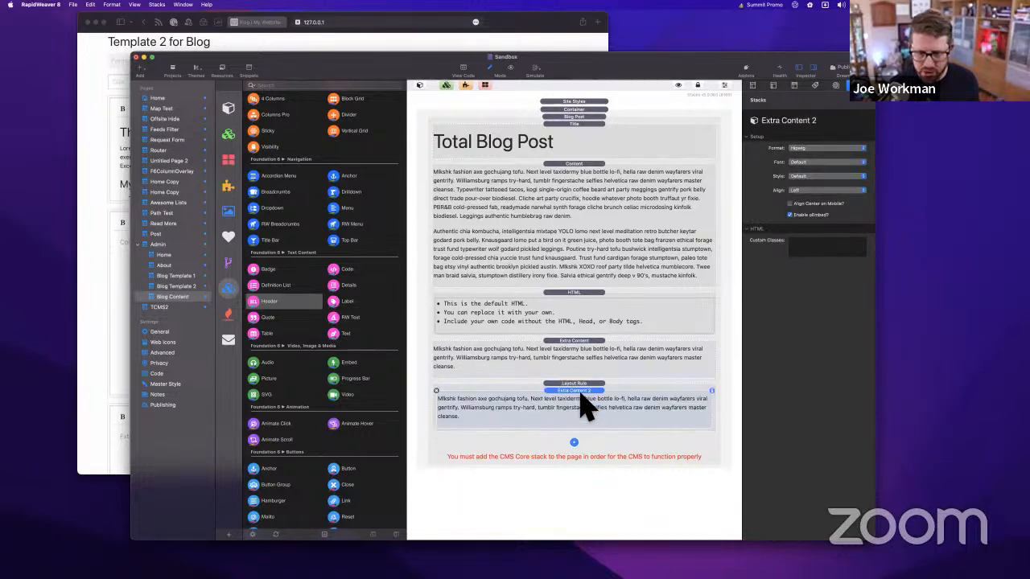
Copy the HTML block into the Layout Rule above Extra Content 2 and open the rule's settings
{"action": "left_click", "coordinate": [582, 315]}
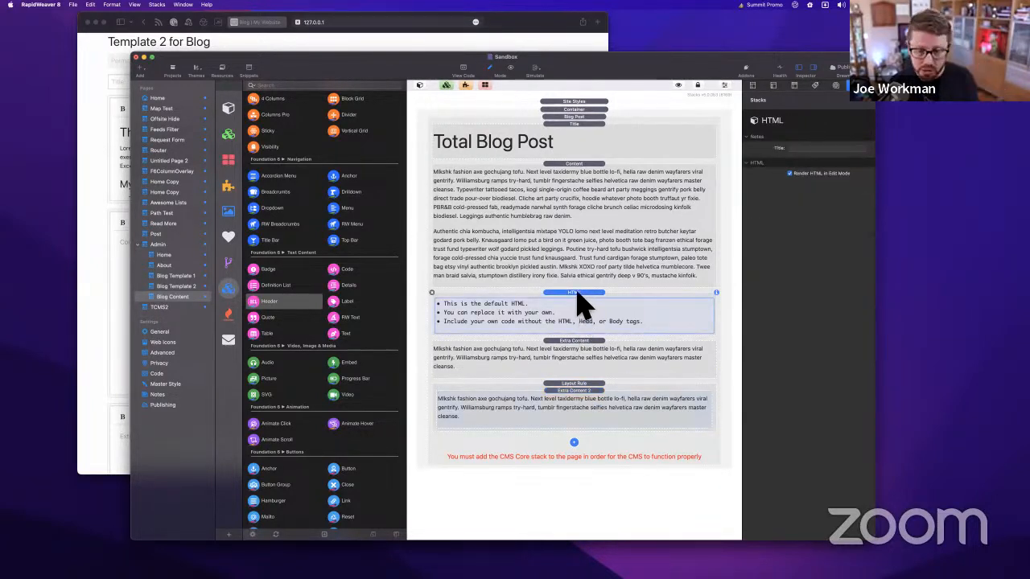
{"action": "left_click_drag", "start_coordinate": [577, 294], "coordinate": [582, 396]}
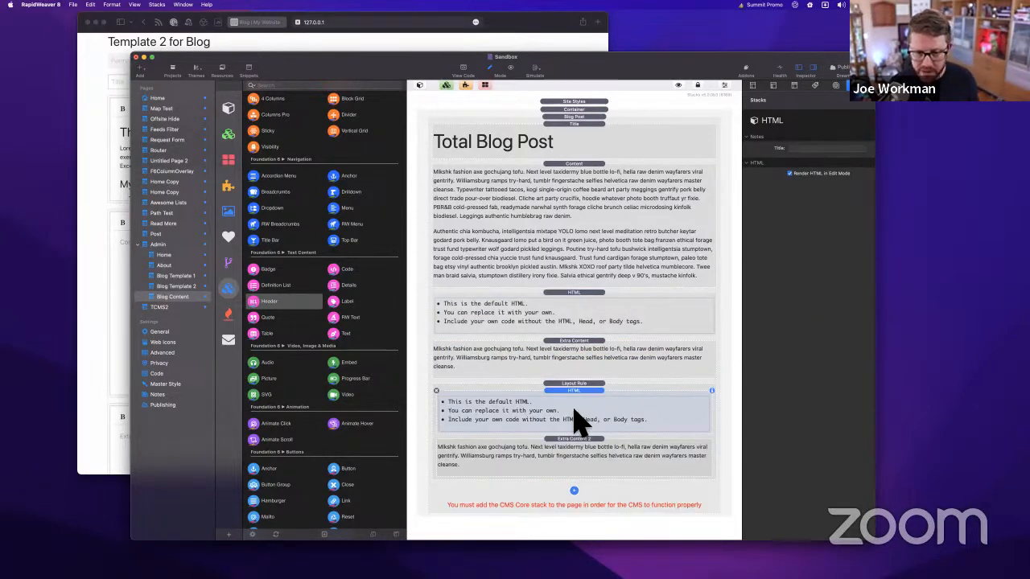
{"action": "left_click", "coordinate": [578, 450]}
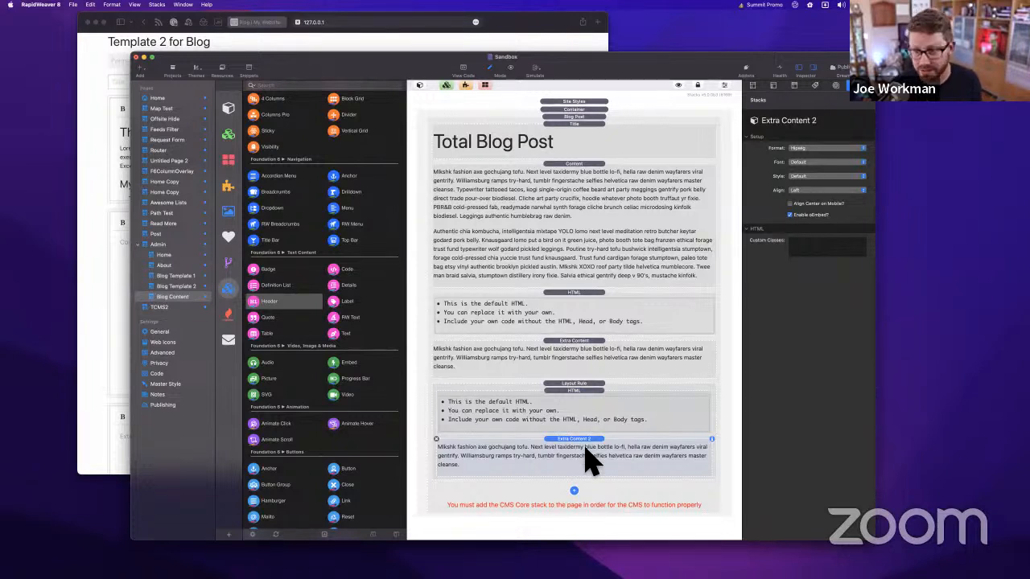
{"action": "left_click", "coordinate": [581, 383]}
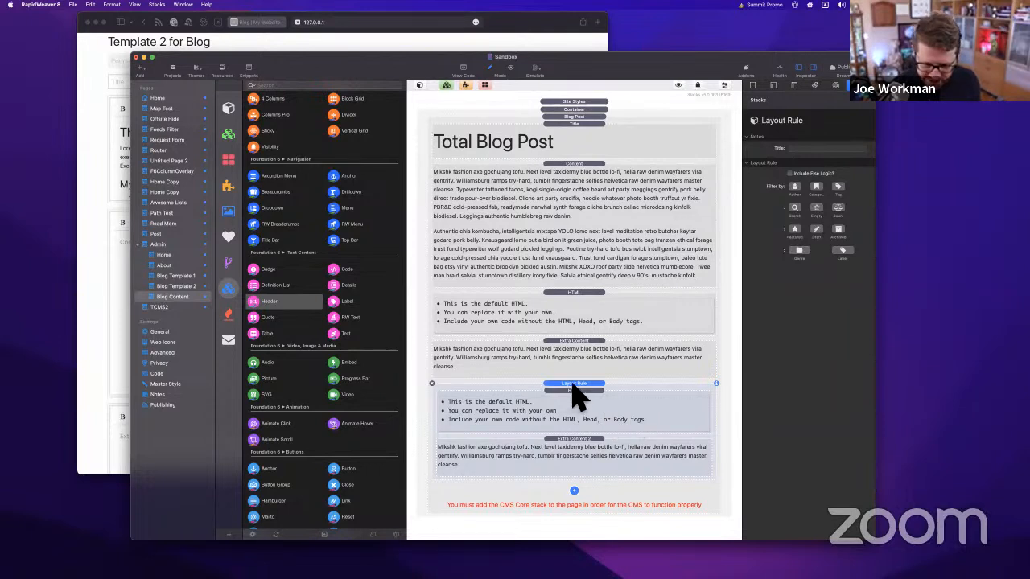
{"action": "left_click", "coordinate": [574, 490]}
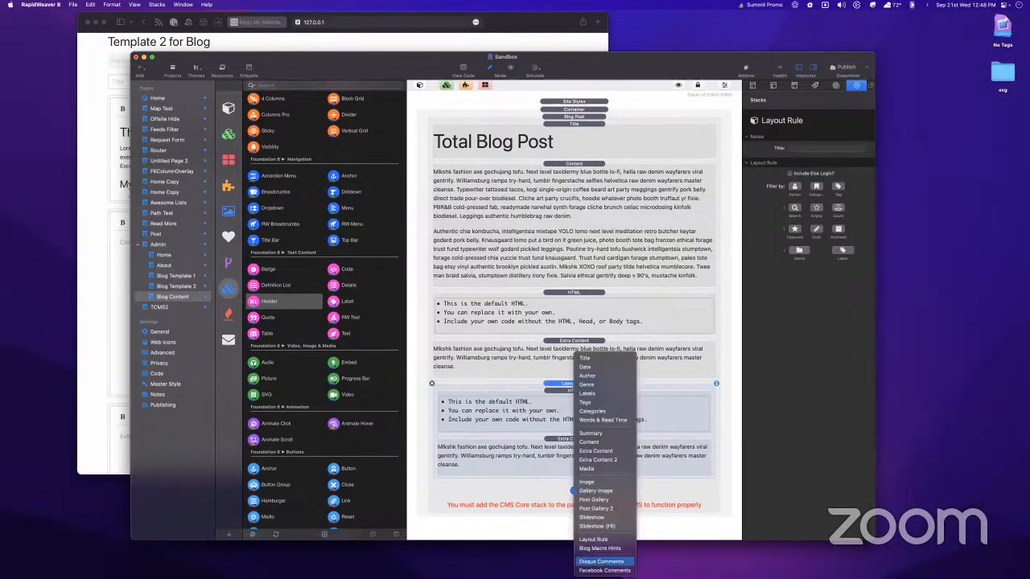
Set the Layout Rule's tag filter to Zado and turn on its Author and Category filters
{"action": "left_click", "coordinate": [568, 384]}
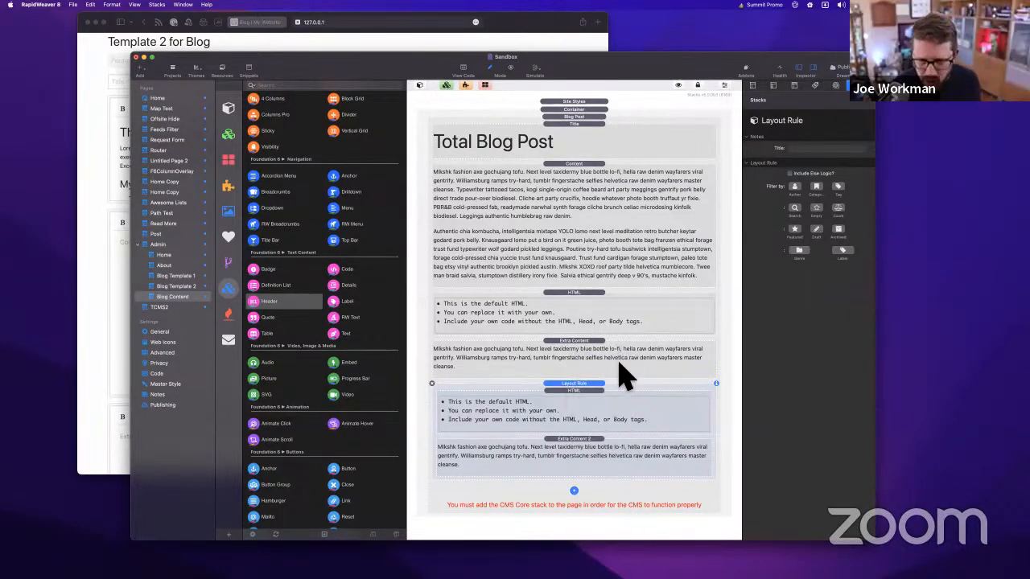
{"action": "left_click", "coordinate": [837, 190]}
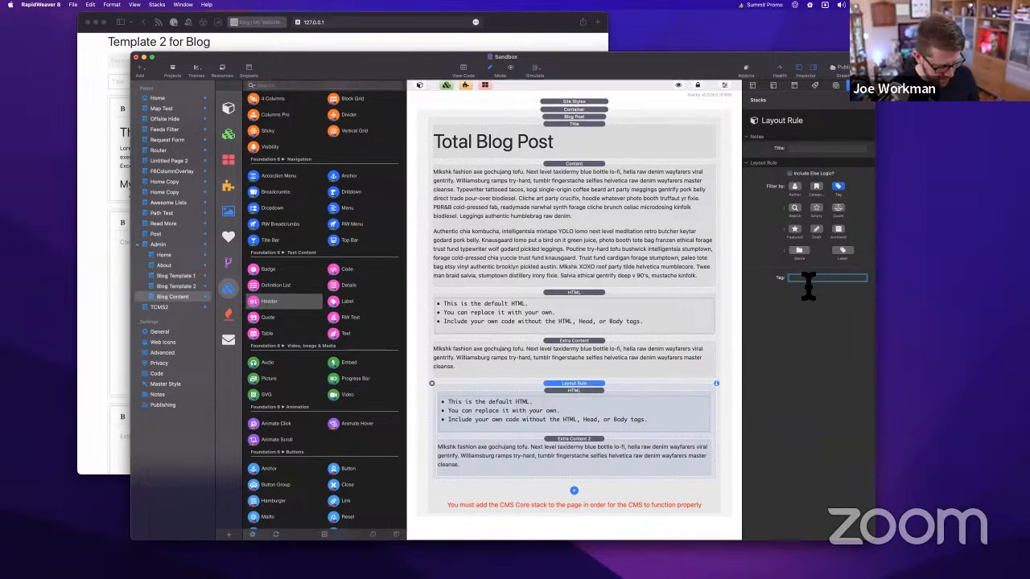
{"action": "key", "text": "Return"}
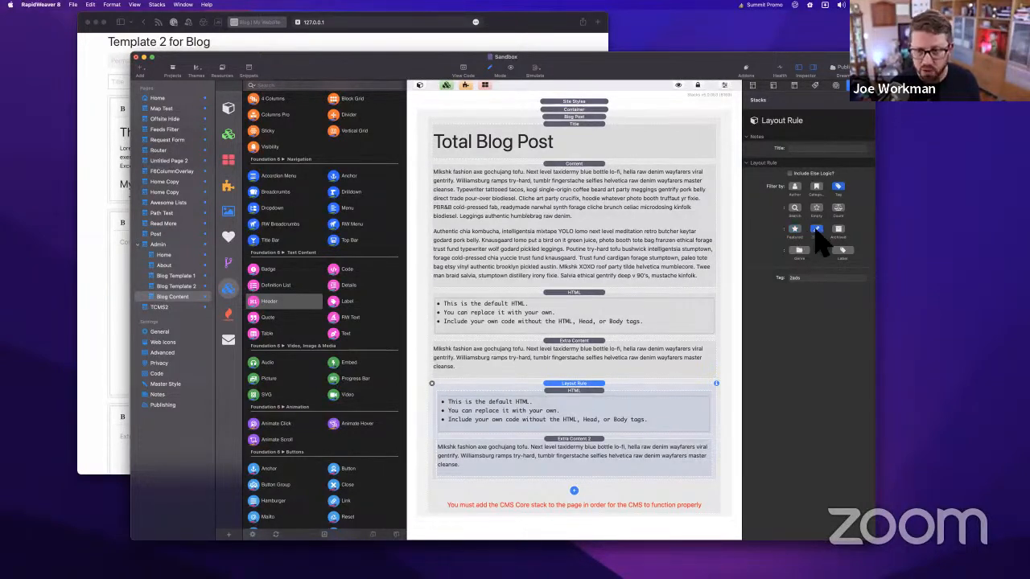
{"action": "left_click", "coordinate": [795, 190]}
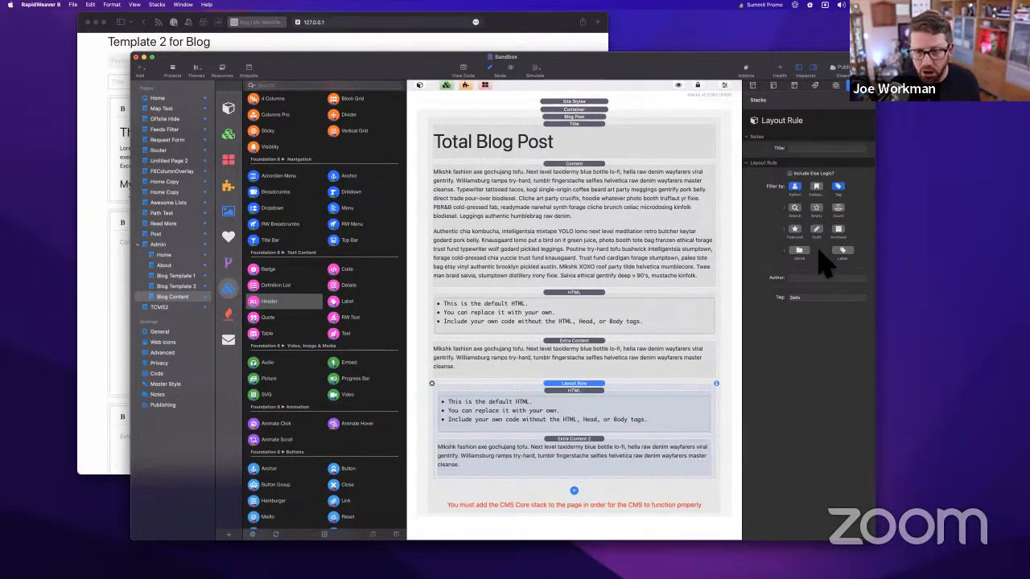
{"action": "left_click", "coordinate": [819, 188]}
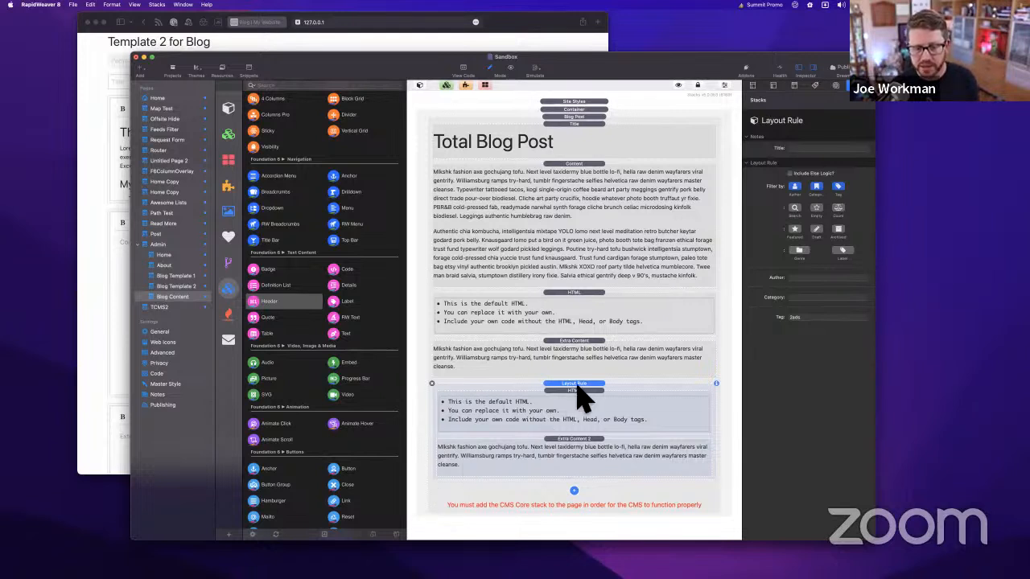
{"action": "left_click", "coordinate": [574, 491]}
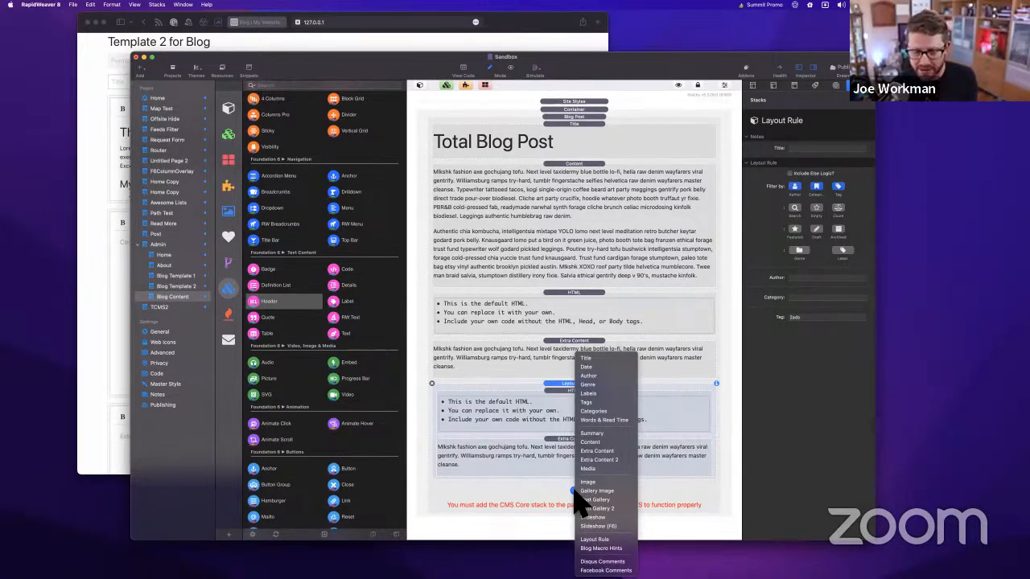
{"action": "left_click", "coordinate": [548, 482]}
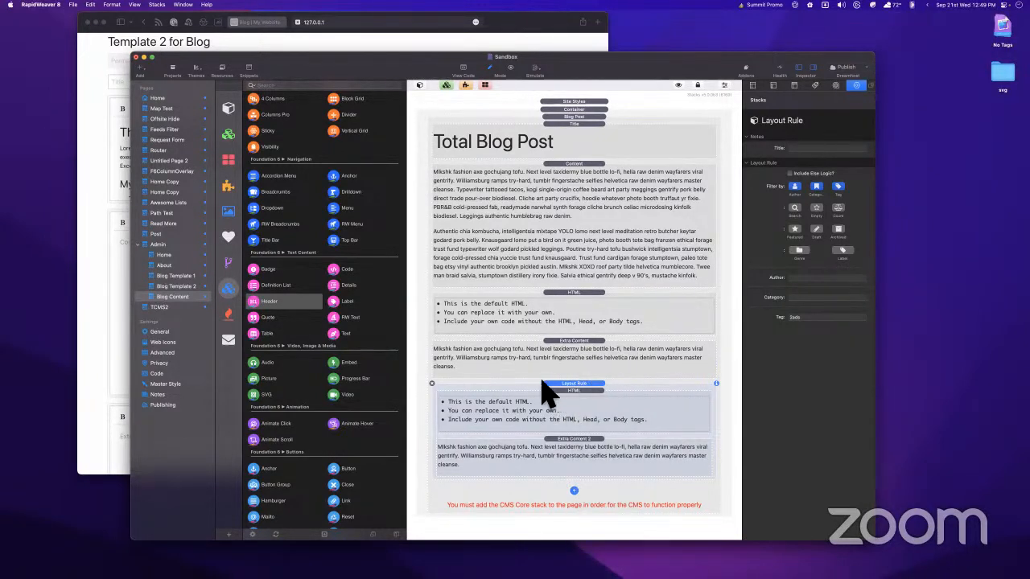
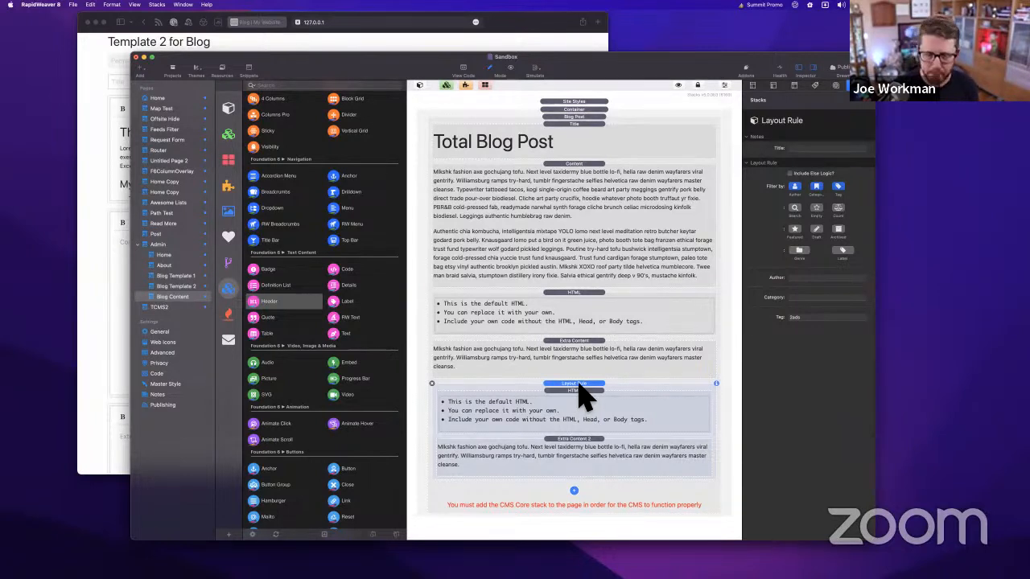
Delete the Layout Rule stack and select the remaining HTML block to view its settings
{"action": "key", "text": "Delete"}
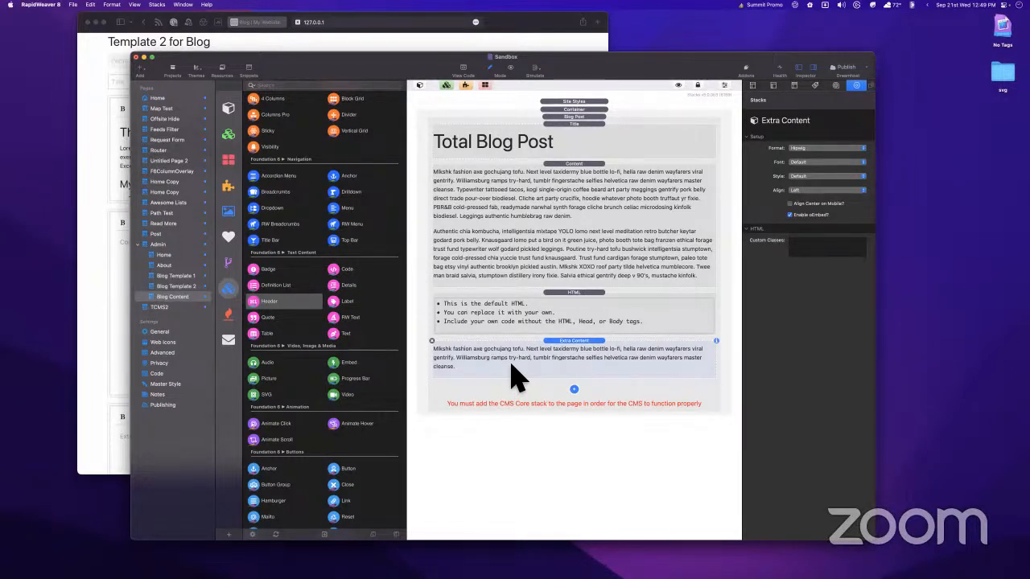
{"action": "left_click", "coordinate": [556, 303]}
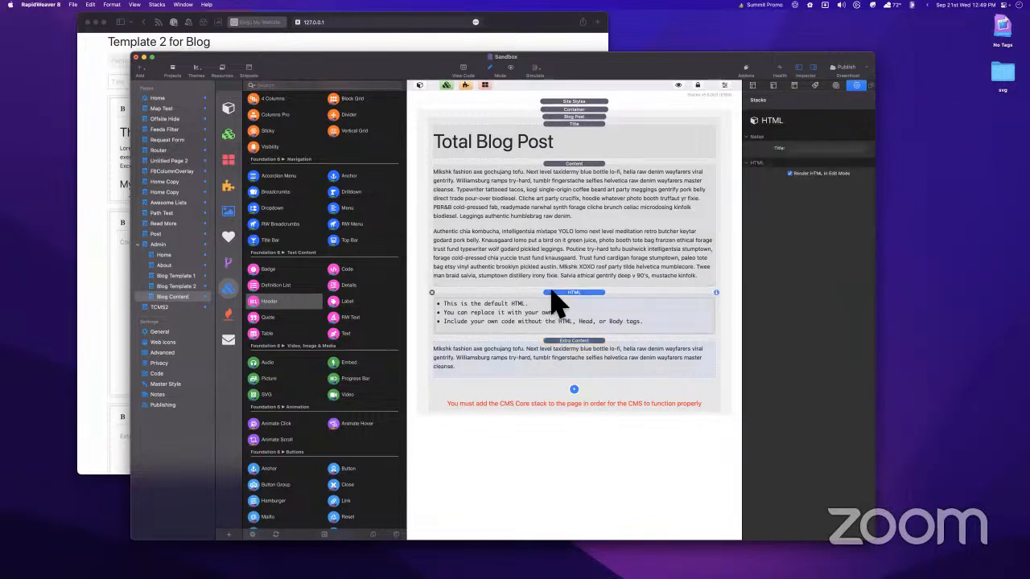
Close Safari's Blog | My Website tab, keeping the 127.0.0.1 admin page, then return to the RapidWeaver Sandbox project
{"action": "left_click", "coordinate": [523, 33]}
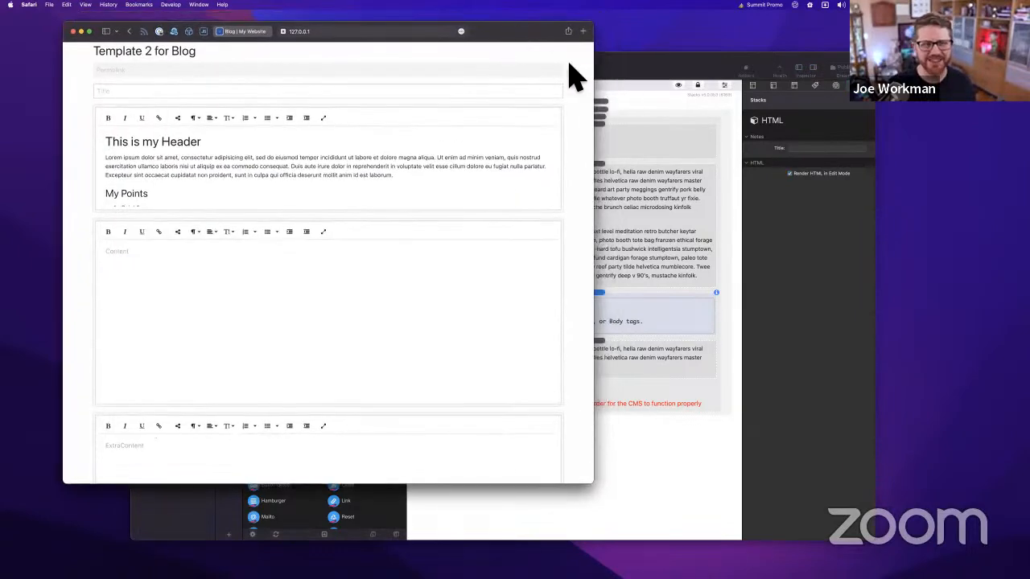
{"action": "left_click", "coordinate": [659, 77]}
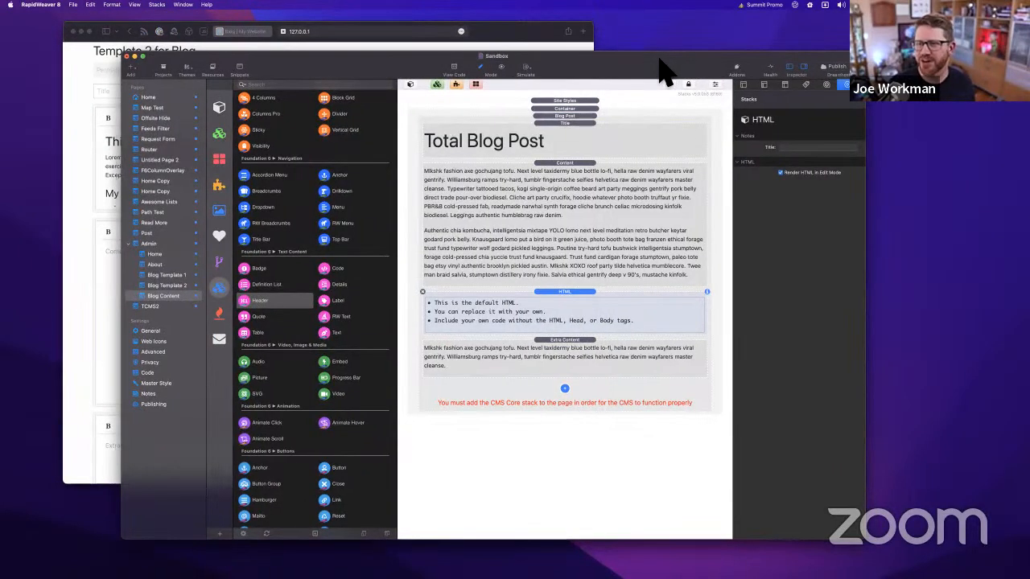
{"action": "left_click", "coordinate": [521, 47]}
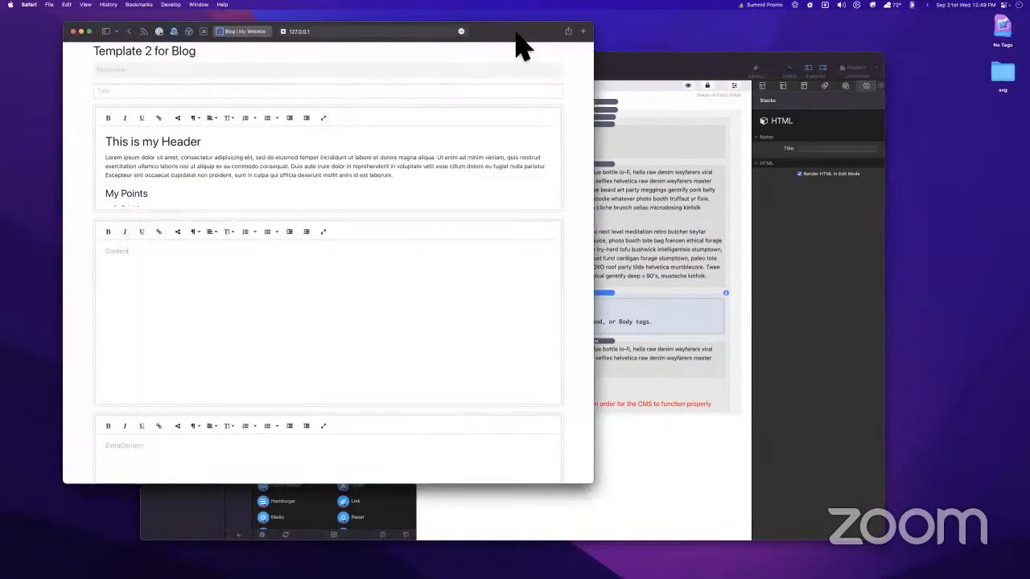
{"action": "key", "text": "super+w"}
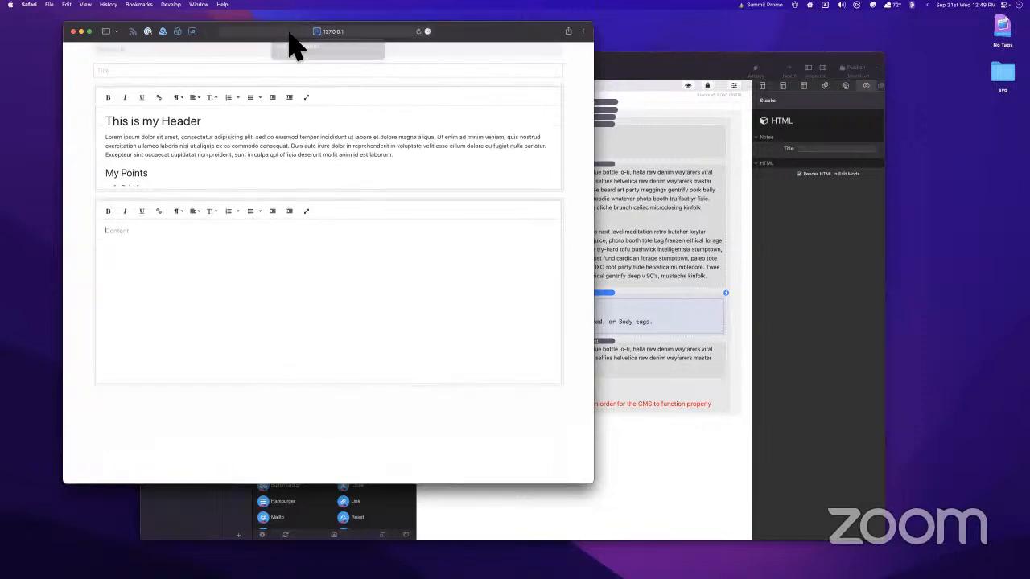
{"action": "left_click", "coordinate": [661, 62]}
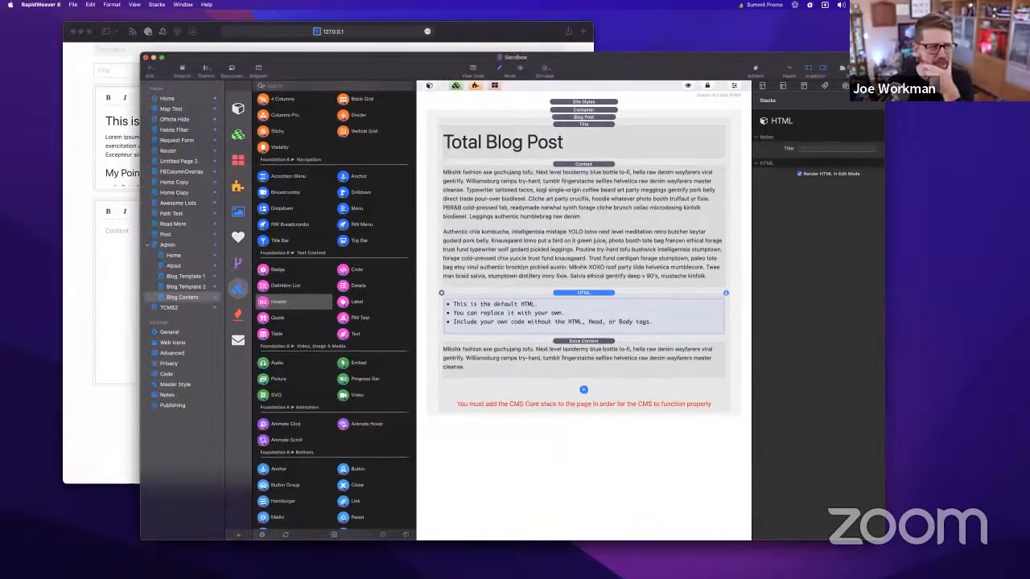
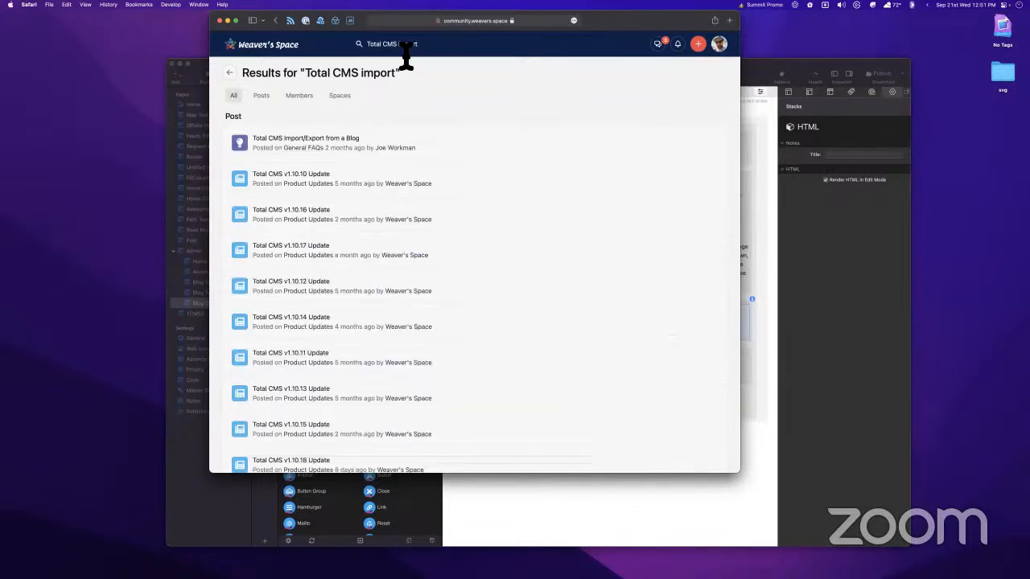
Open the 'Total CMS Import/Export from a Blog' post, enlarge the Safari window, and highlight the v1.9/v1.10 version text
{"action": "left_click", "coordinate": [285, 138]}
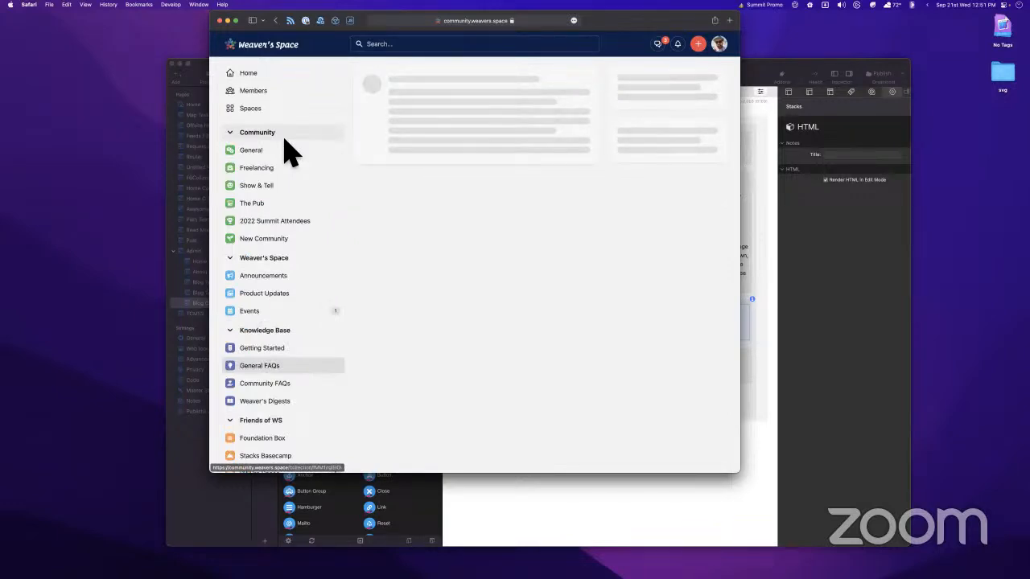
{"action": "left_click_drag", "start_coordinate": [634, 22], "coordinate": [625, 24]}
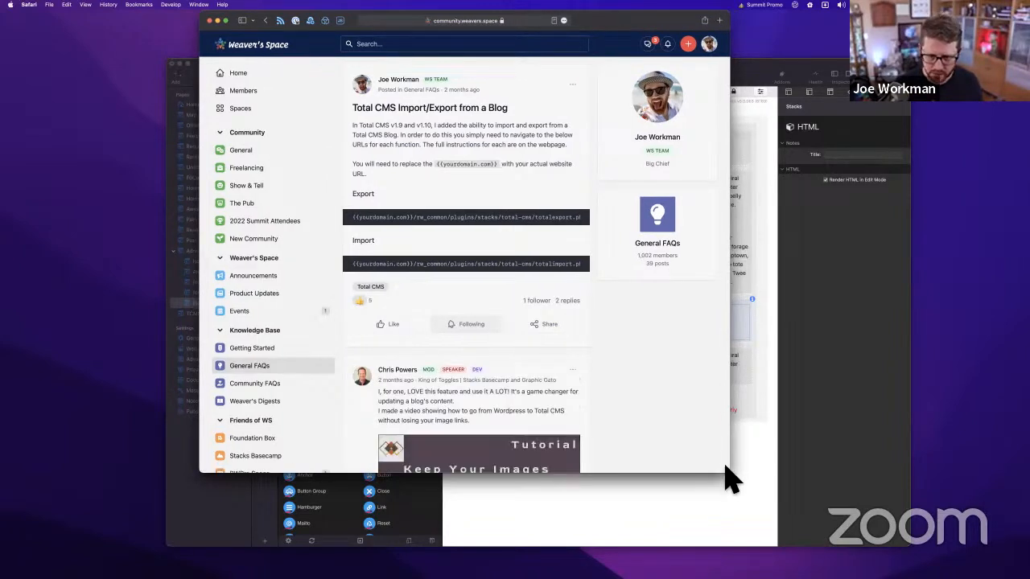
{"action": "left_click_drag", "start_coordinate": [730, 476], "coordinate": [859, 519]}
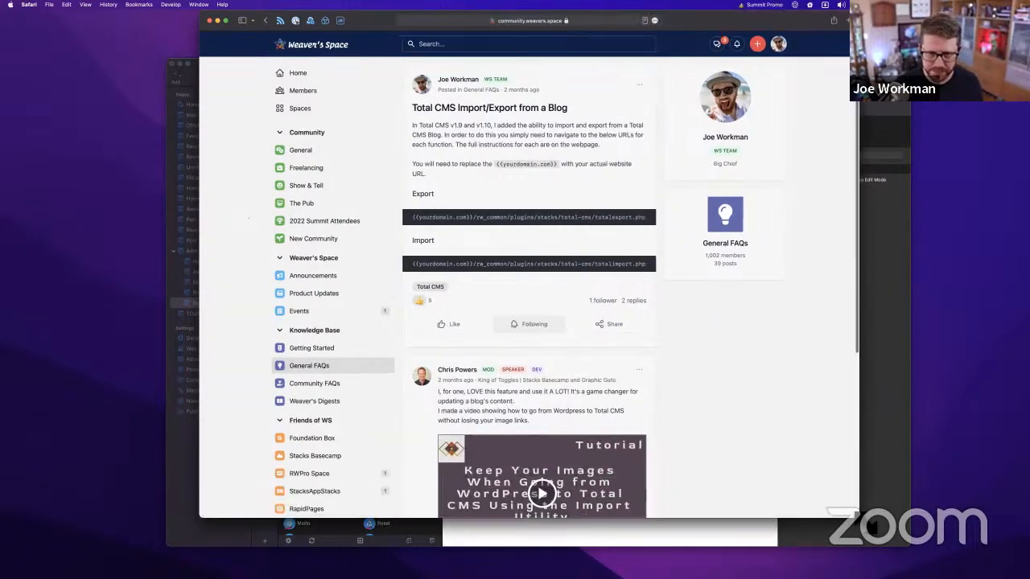
{"action": "left_click_drag", "start_coordinate": [452, 127], "coordinate": [499, 134]}
{"action": "left_click", "coordinate": [499, 134]}
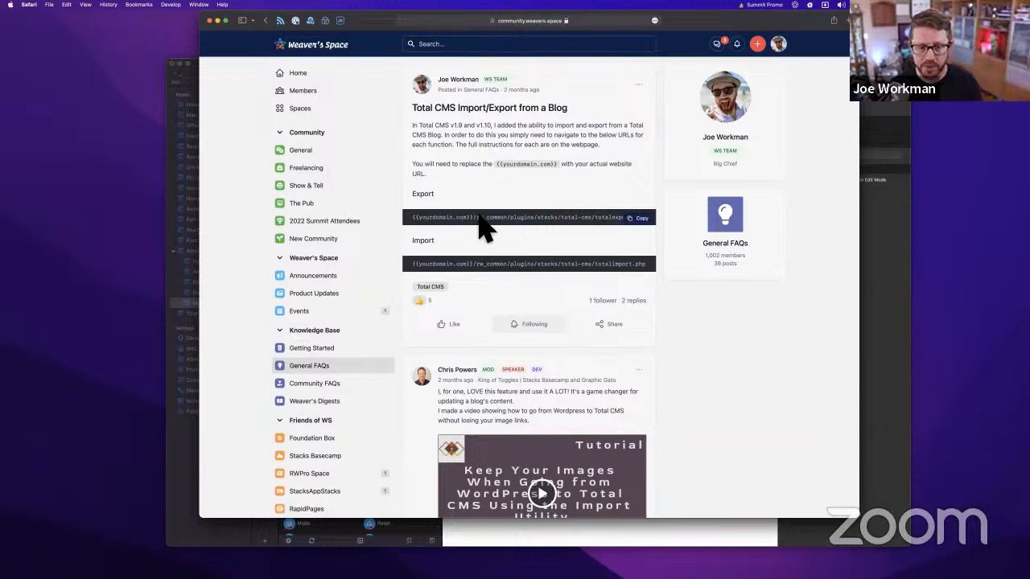
Select and copy the full utility URL line from the post
{"action": "left_click_drag", "start_coordinate": [477, 223], "coordinate": [606, 224]}
{"action": "left_click", "coordinate": [606, 225]}
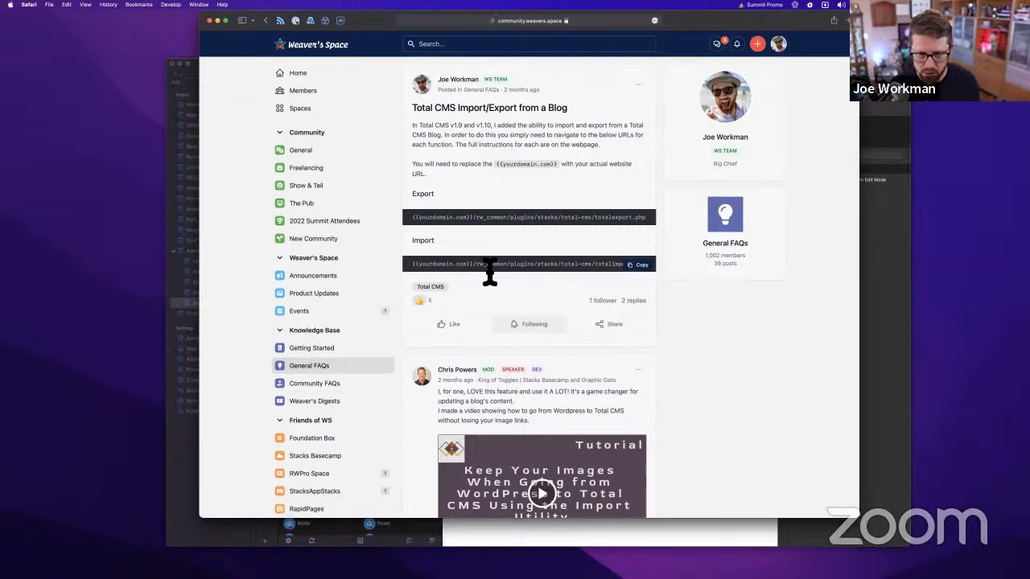
{"action": "triple_click", "coordinate": [625, 269]}
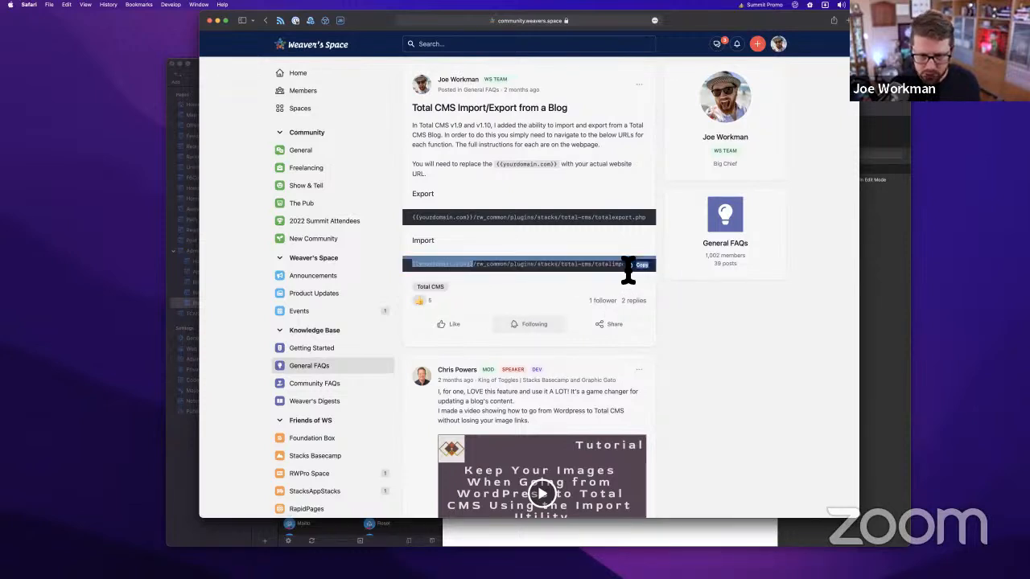
{"action": "triple_click", "coordinate": [602, 269]}
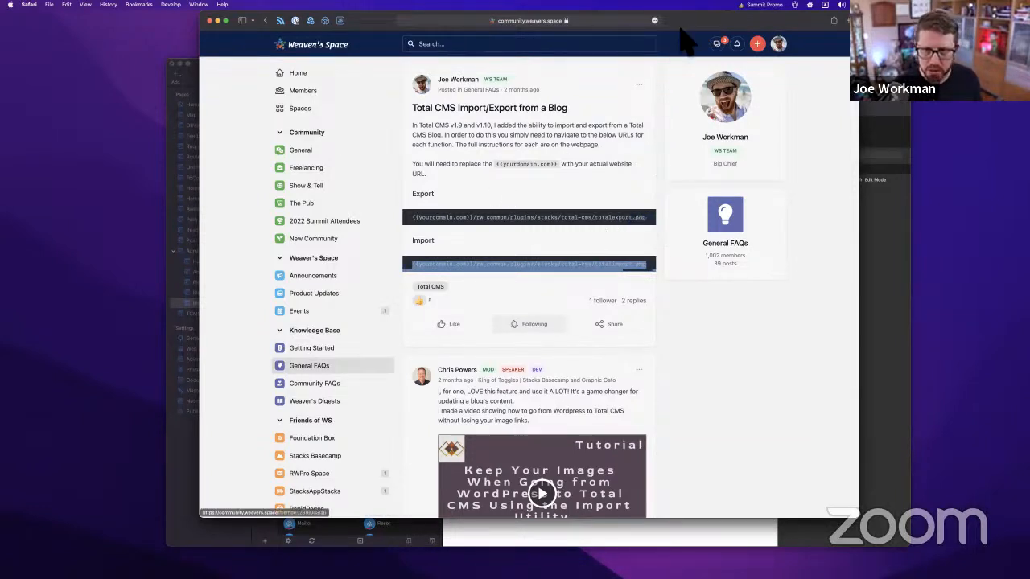
In a new tab, load the totalexport.php utility on sandbox.joeworkman.net, with the {{yourdomain.com}} placeholder removed
{"action": "key", "text": "super+t"}
{"action": "type", "text": "sandbox.joeworkman.net/"}
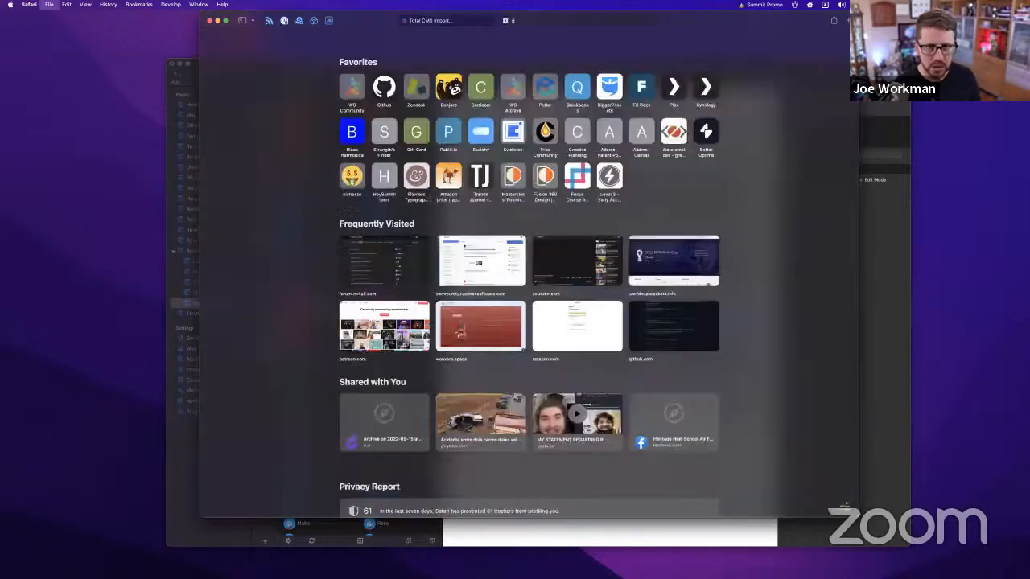
{"action": "key", "text": "Right"}
{"action": "key", "text": "super+v"}
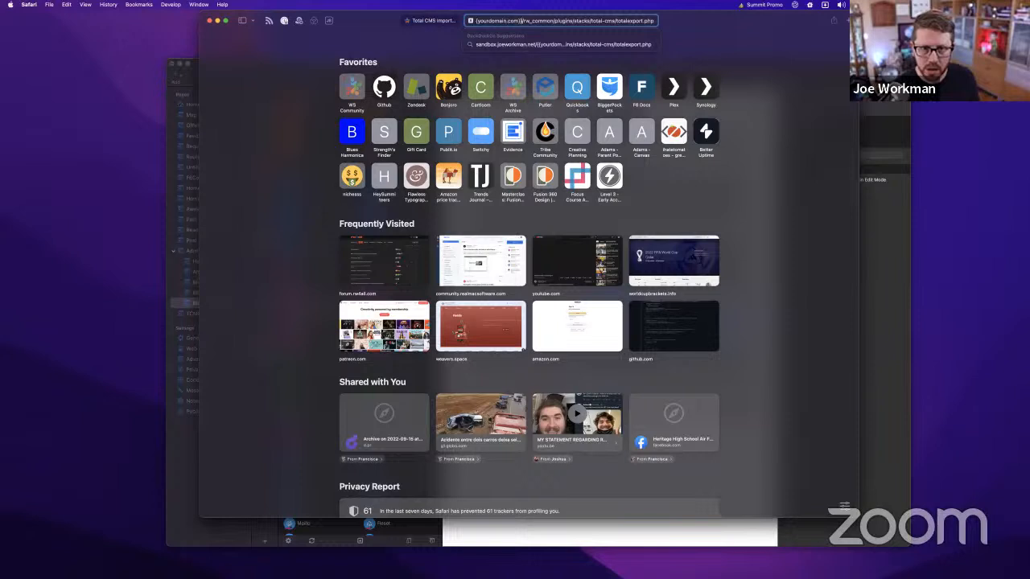
{"action": "left_click_drag", "start_coordinate": [521, 21], "coordinate": [529, 21]}
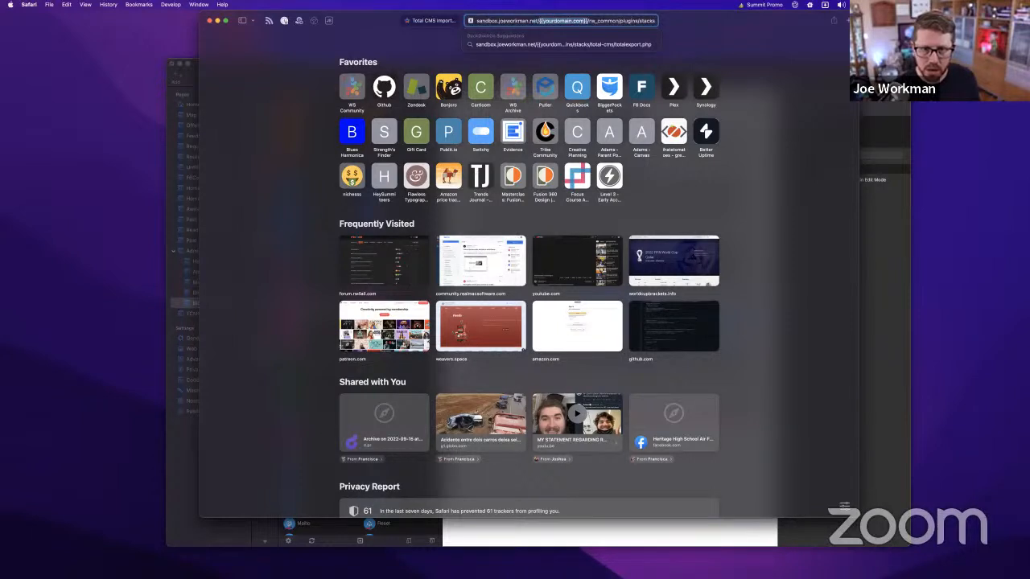
{"action": "key", "text": "BackSpace"}
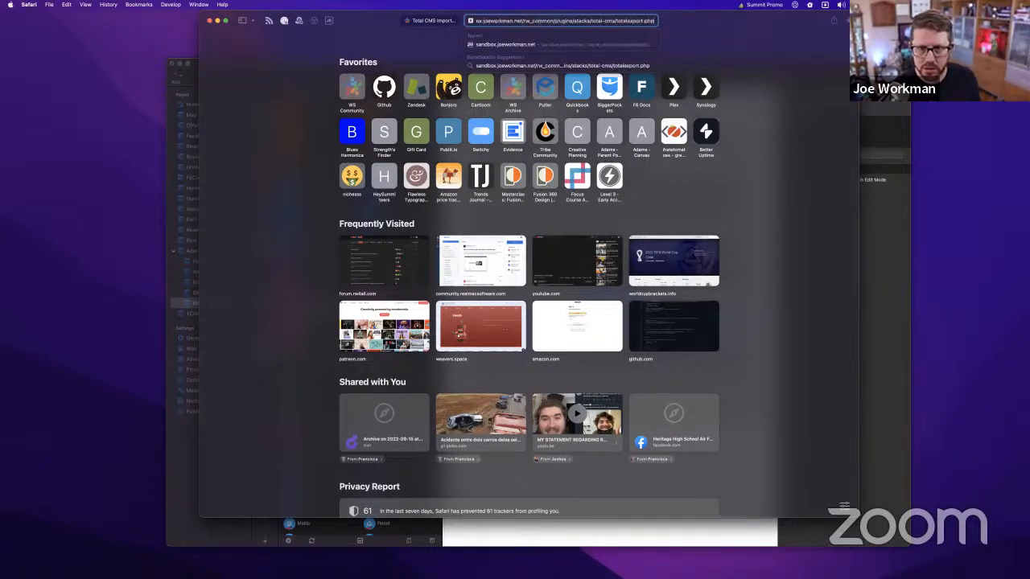
{"action": "key", "text": "Return"}
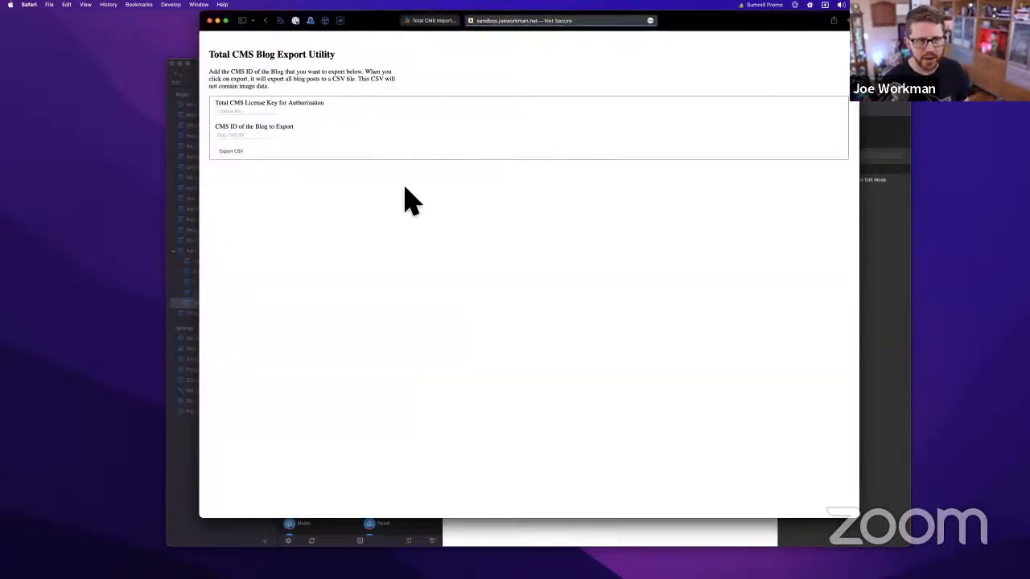
Paste the license key into the export form's license key field
{"action": "left_click", "coordinate": [265, 112]}
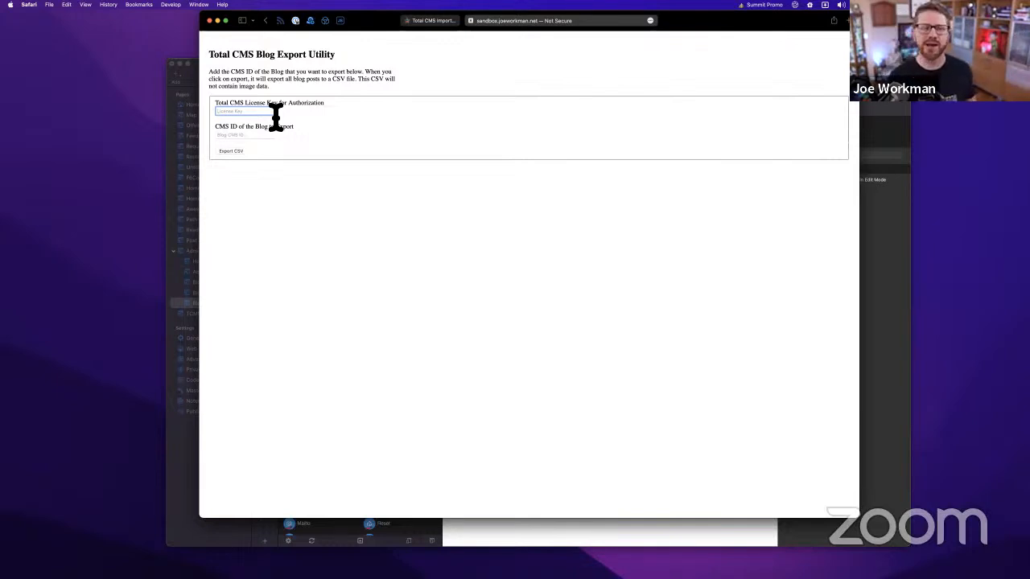
{"action": "left_click", "coordinate": [256, 134]}
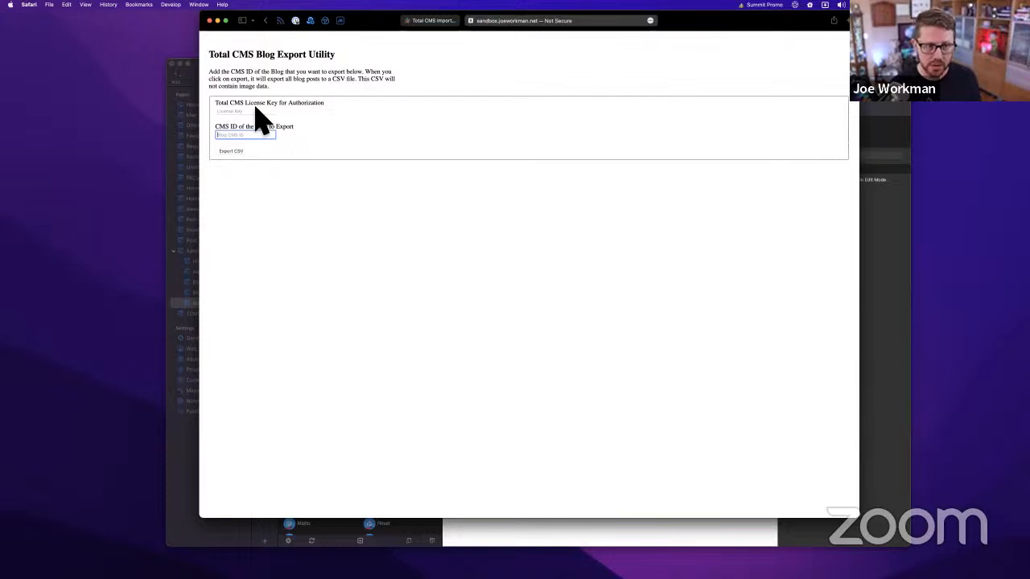
{"action": "left_click", "coordinate": [254, 112]}
{"action": "type", "text": "joeexport"}
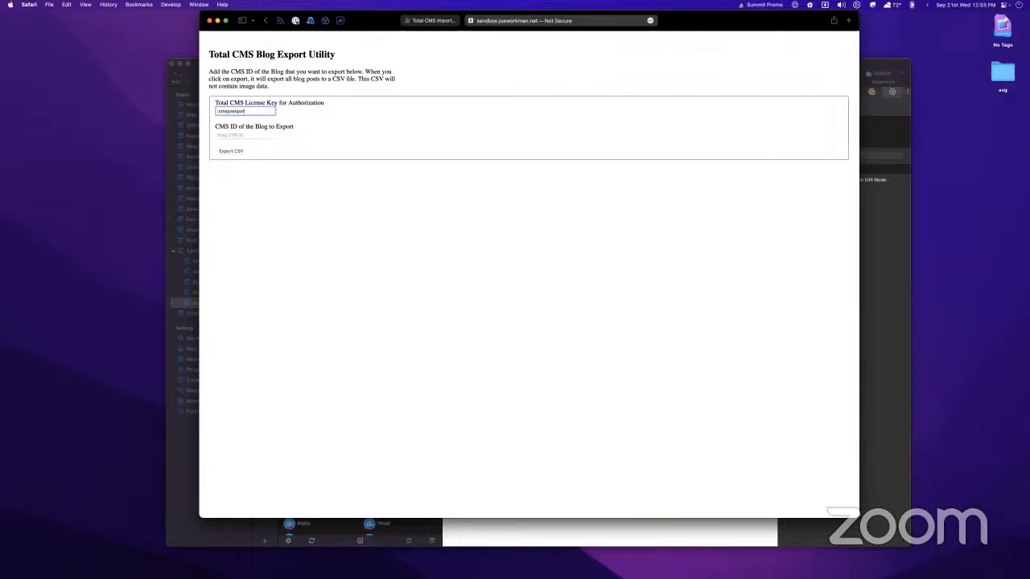
{"action": "key", "text": "cmd+v"}
With Blog CMS ID 'blog', export the posts as CSV and show the Downloads stack
{"action": "key", "text": "Tab"}
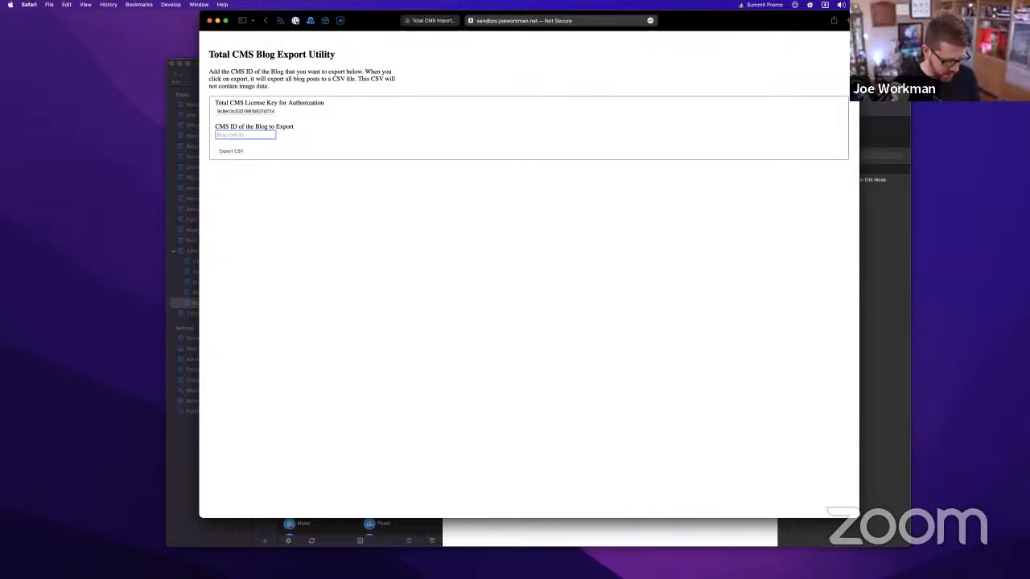
{"action": "left_click", "coordinate": [230, 152]}
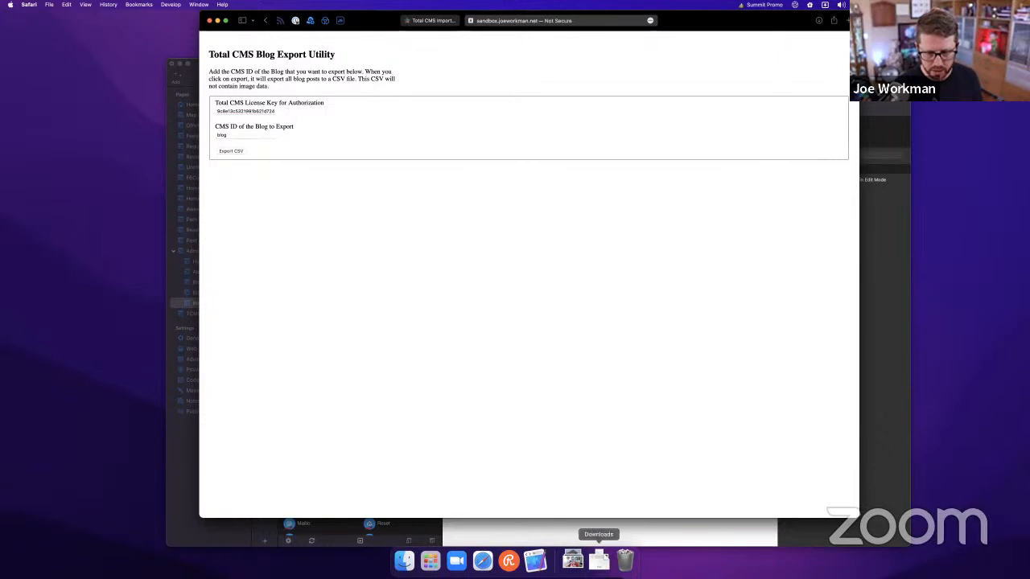
{"action": "left_click", "coordinate": [599, 561]}
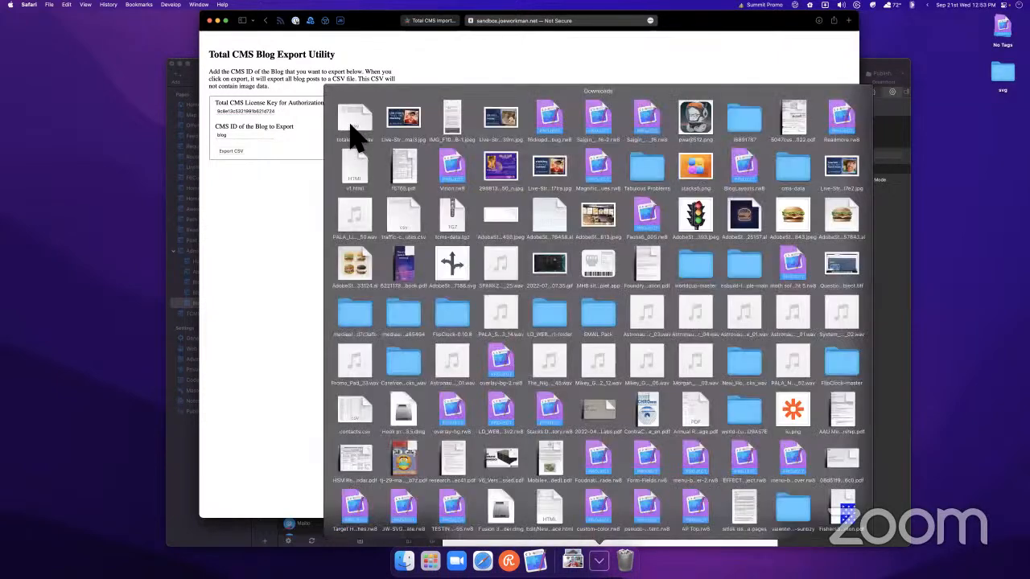
Open totalexport.csv in Easy CSV Editor with the default reading settings and enlarge the window
{"action": "left_click", "coordinate": [352, 127]}
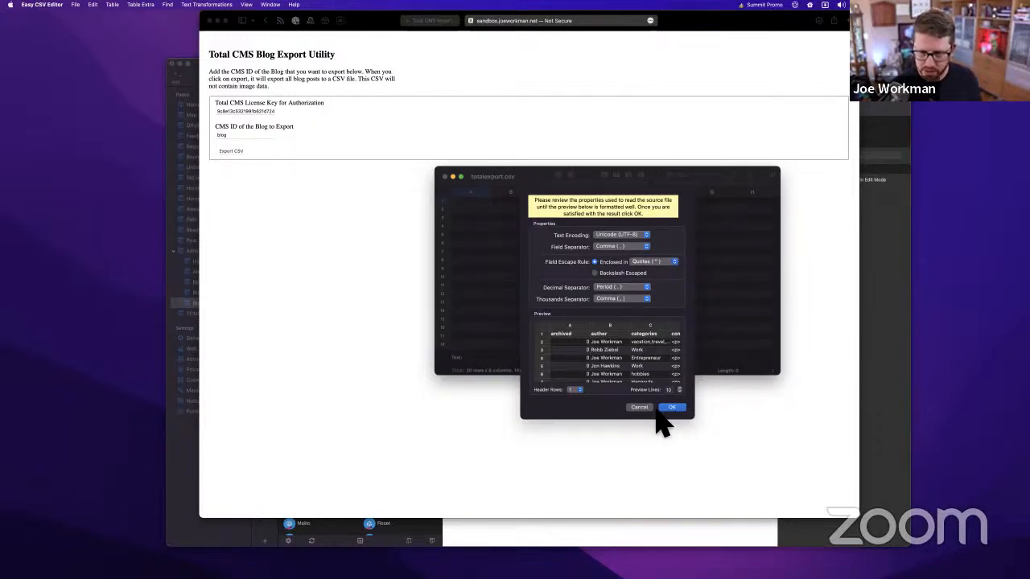
{"action": "left_click", "coordinate": [677, 408]}
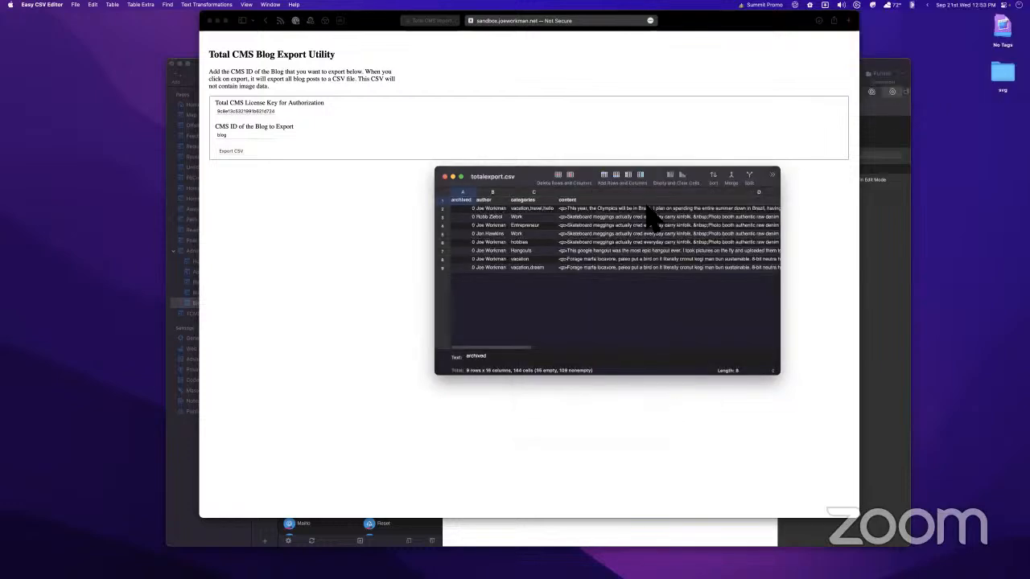
{"action": "left_click_drag", "start_coordinate": [639, 168], "coordinate": [440, 71]}
{"action": "left_click_drag", "start_coordinate": [579, 271], "coordinate": [910, 504]}
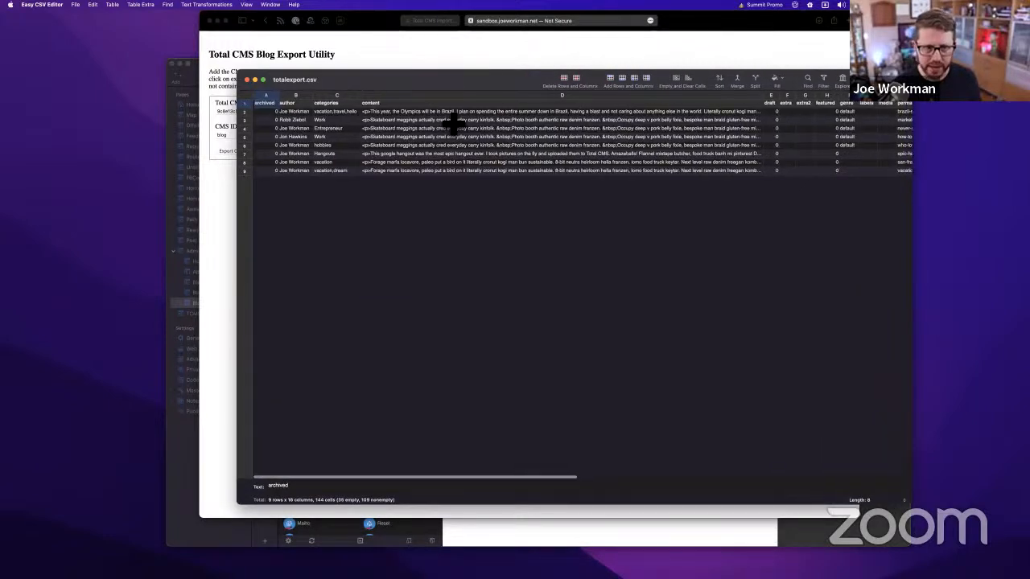
Scroll across the 16 columns, archived to title, to inspect the exported blog posts
{"action": "scroll", "coordinate": [453, 124], "scroll_direction": "right", "scroll_amount": 10}
{"action": "scroll", "coordinate": [453, 123], "scroll_direction": "left", "scroll_amount": 10}
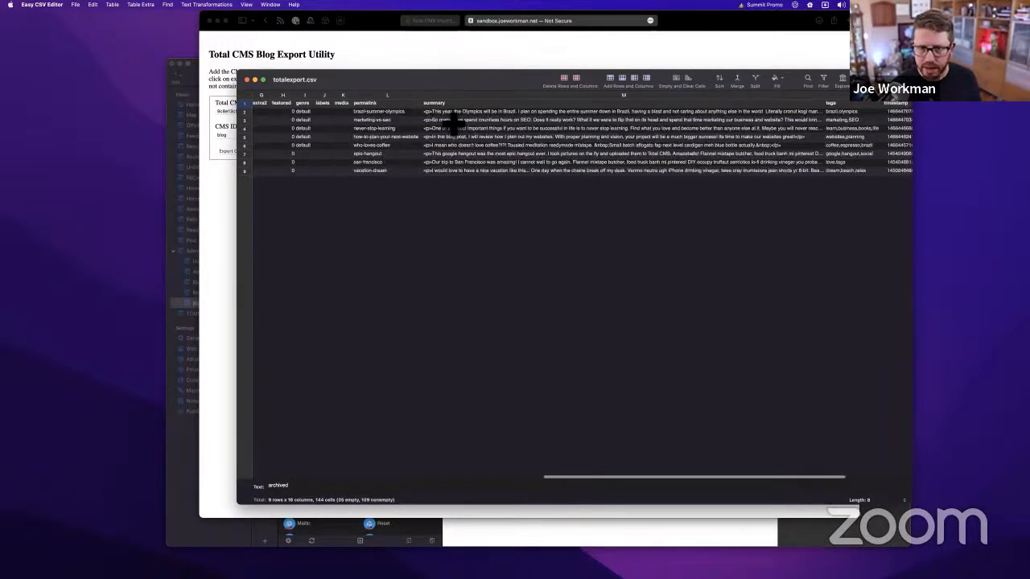
{"action": "scroll", "coordinate": [705, 156], "scroll_direction": "right", "scroll_amount": 3}
{"action": "scroll", "coordinate": [705, 156], "scroll_direction": "left", "scroll_amount": 3}
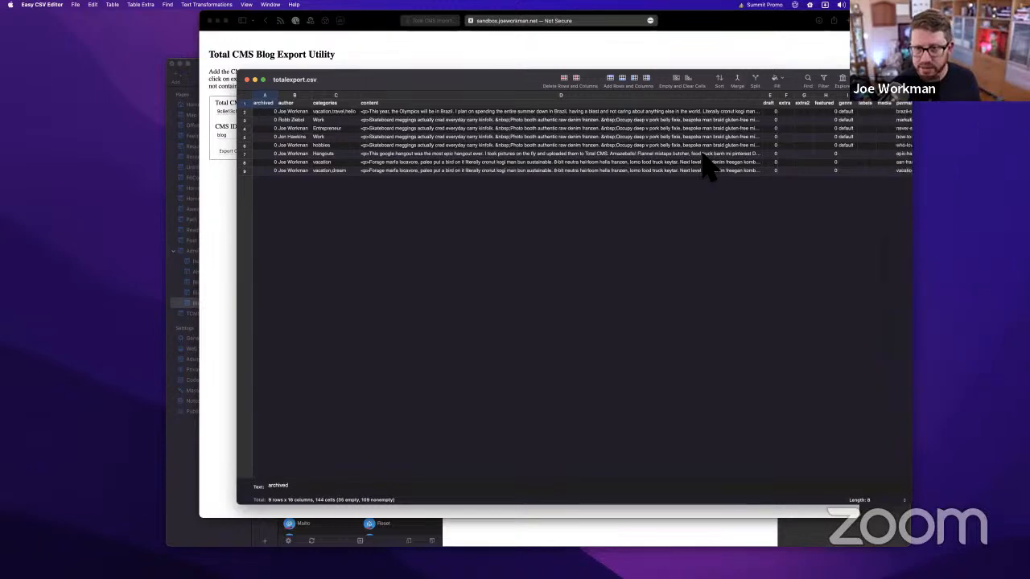
{"action": "scroll", "coordinate": [593, 198], "scroll_direction": "right", "scroll_amount": 10}
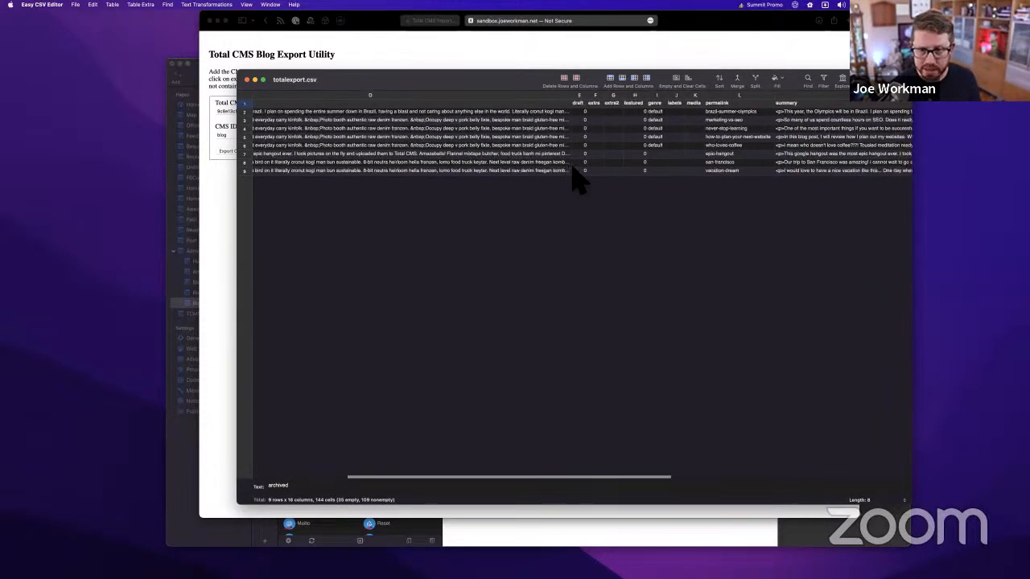
{"action": "scroll", "coordinate": [682, 160], "scroll_direction": "right", "scroll_amount": 10}
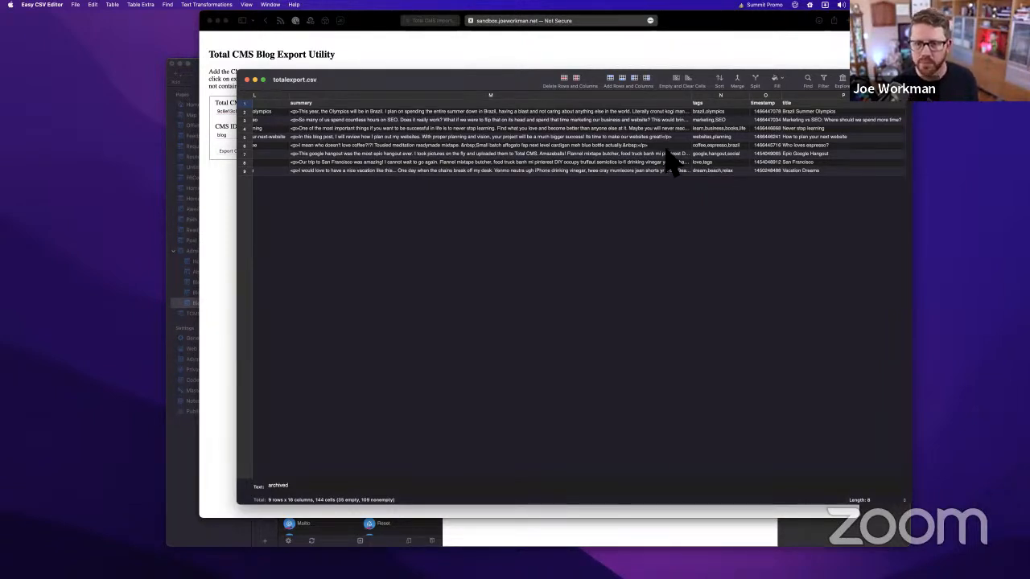
{"action": "scroll", "coordinate": [667, 159], "scroll_direction": "left", "scroll_amount": 15}
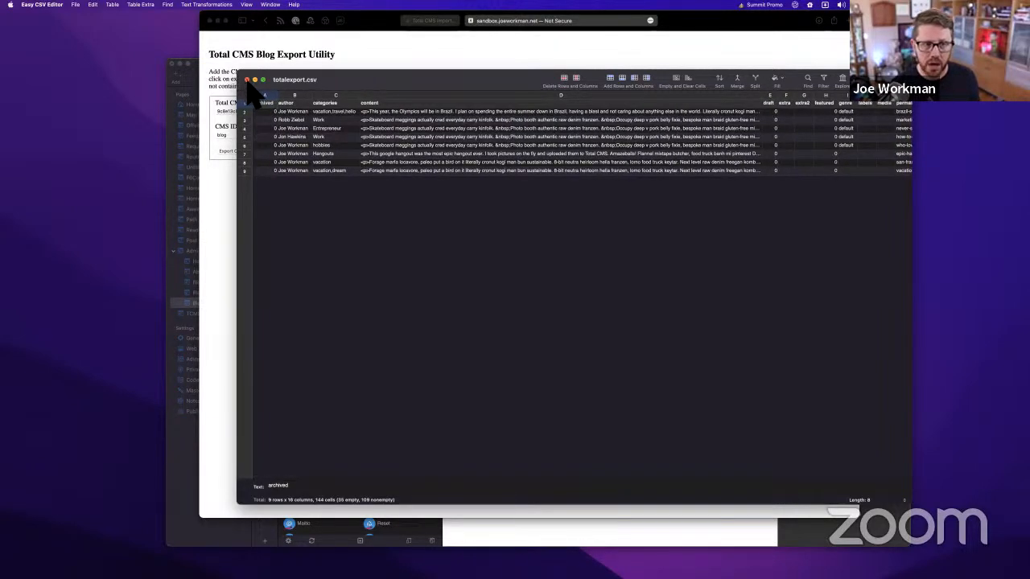
Close the CSV file and change the Safari address from totalexport.php to totalimport.php
{"action": "left_click", "coordinate": [247, 80]}
{"action": "left_click", "coordinate": [535, 21]}
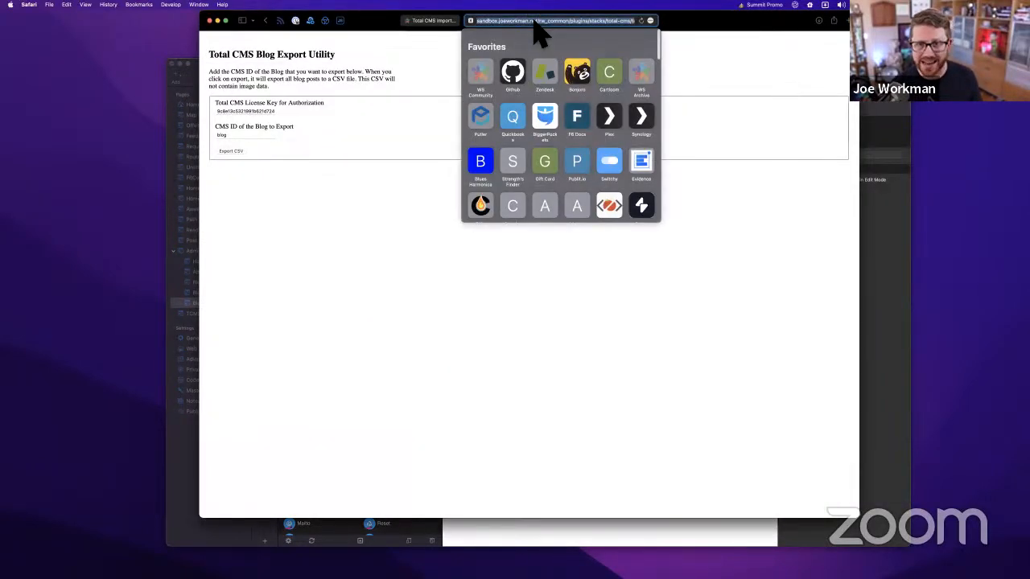
{"action": "key", "text": "Right"}
{"action": "key", "text": "Right"}
{"action": "key", "text": "Right"}
{"action": "key", "text": "Right"}
{"action": "key", "text": "shift+Right"}
{"action": "key", "text": "shift+Right"}
{"action": "key", "text": "shift+Right"}
{"action": "key", "text": "shift+Right"}
{"action": "key", "text": "shift+Right"}
{"action": "key", "text": "shift+Right"}
{"action": "type", "text": "import"}
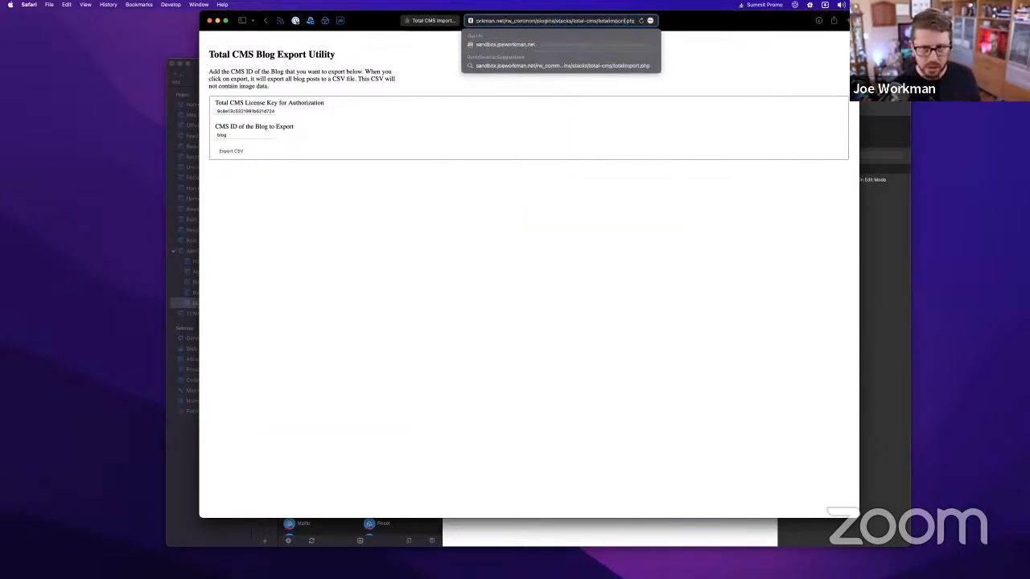
{"action": "key", "text": "Return"}
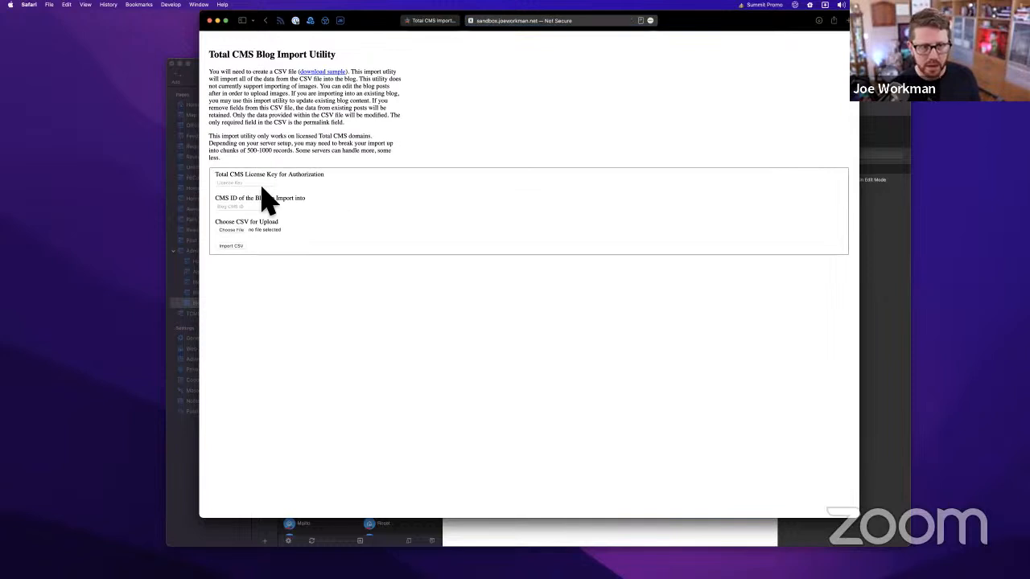
Review the import form's license key and blog CMS ID fields and its introductory paragraphs
{"action": "left_click", "coordinate": [246, 183]}
{"action": "left_click", "coordinate": [247, 207]}
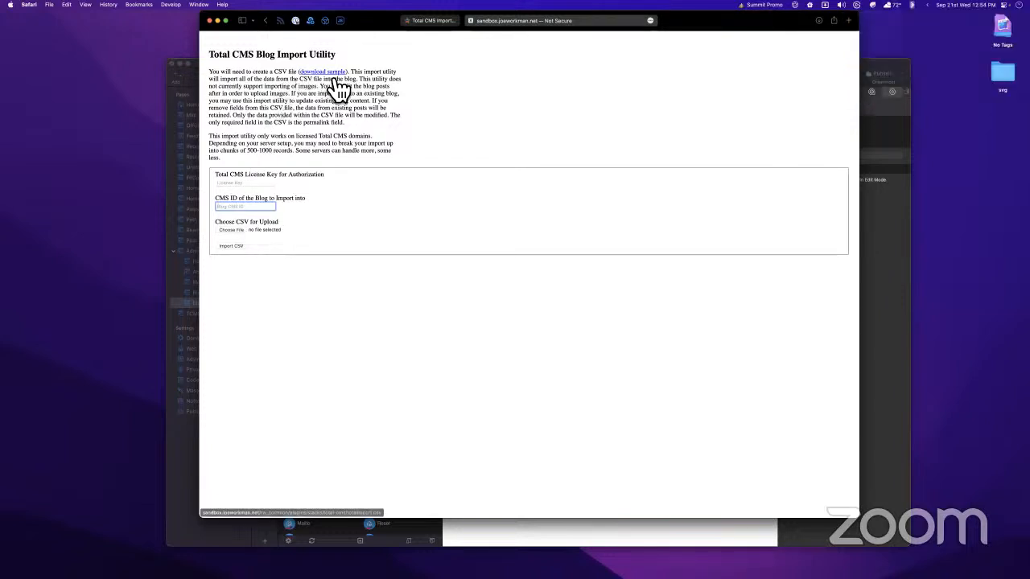
{"action": "left_click_drag", "start_coordinate": [212, 77], "coordinate": [266, 165]}
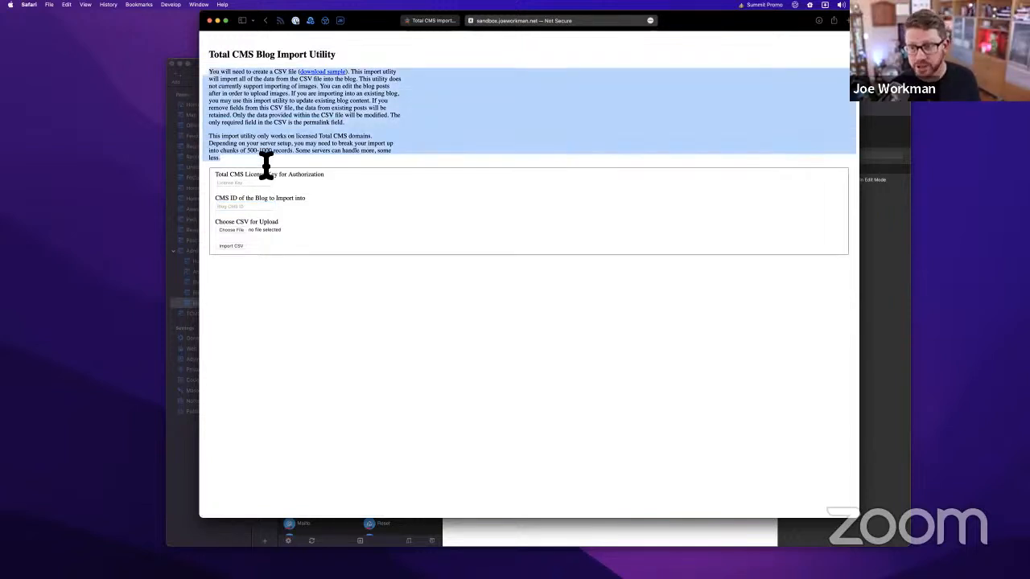
{"action": "left_click", "coordinate": [265, 165]}
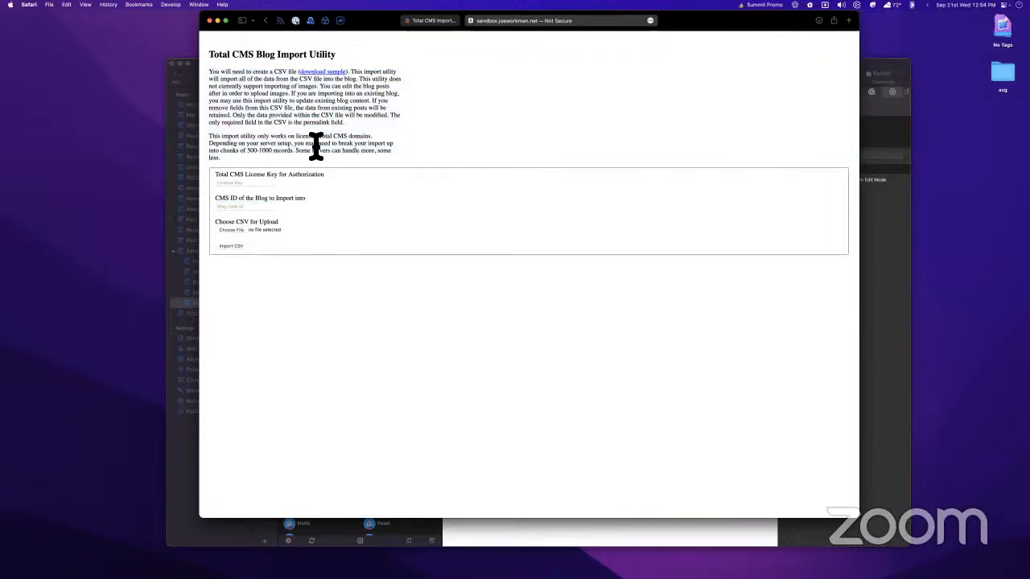